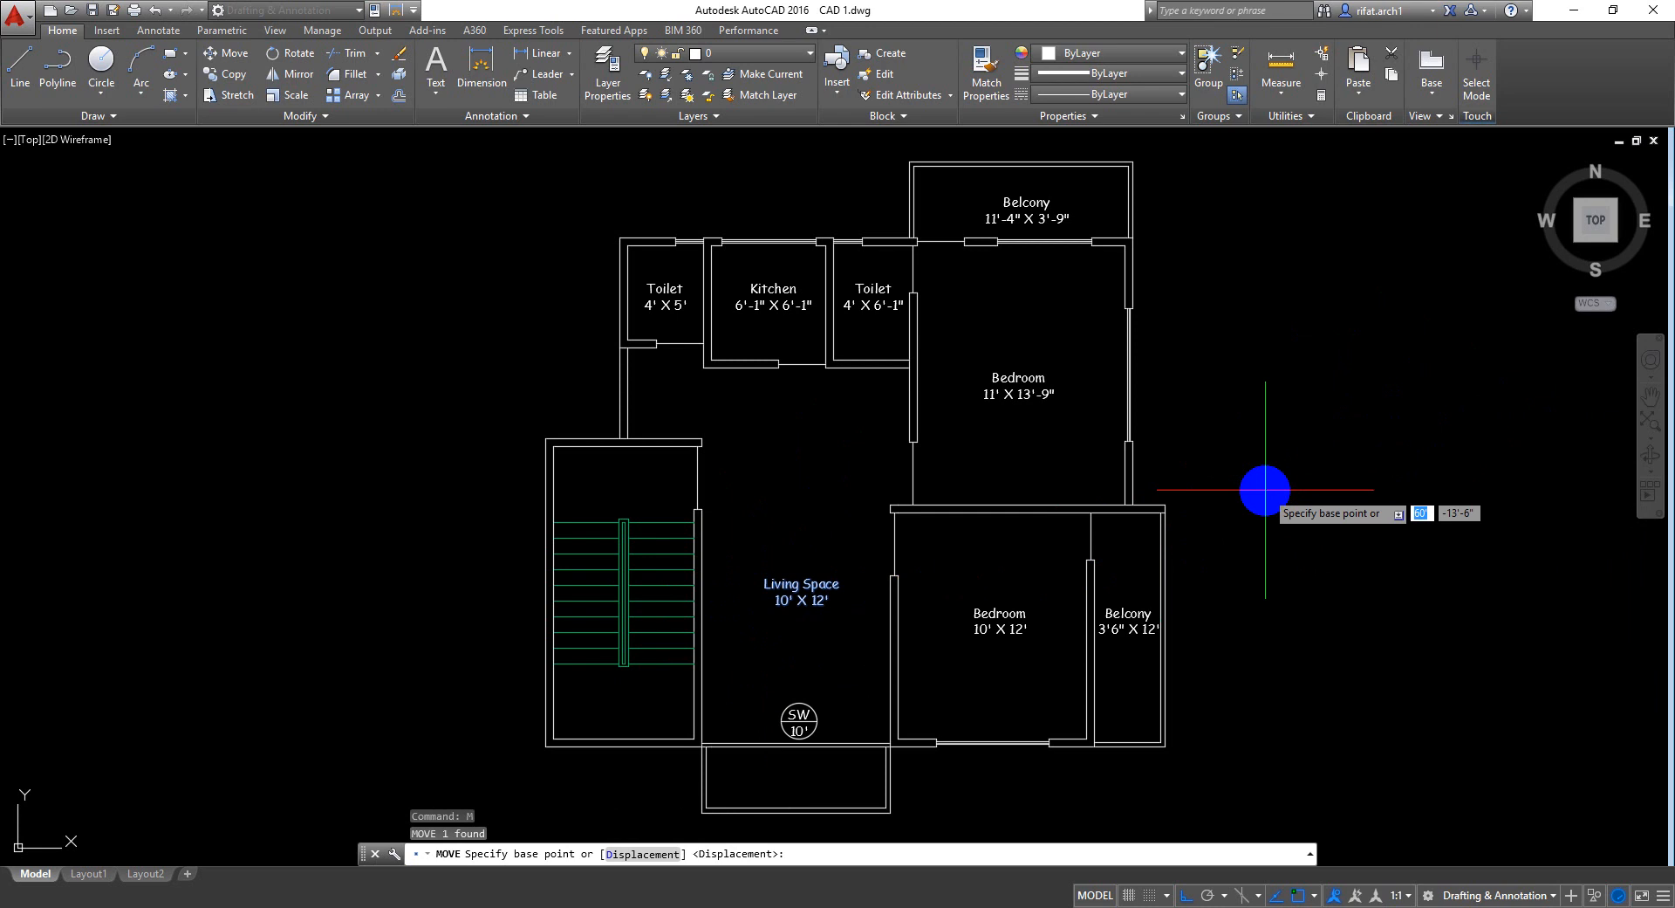
# Move the Living Space label straight down by about 3'-4"
pyautogui.click(1265, 490)
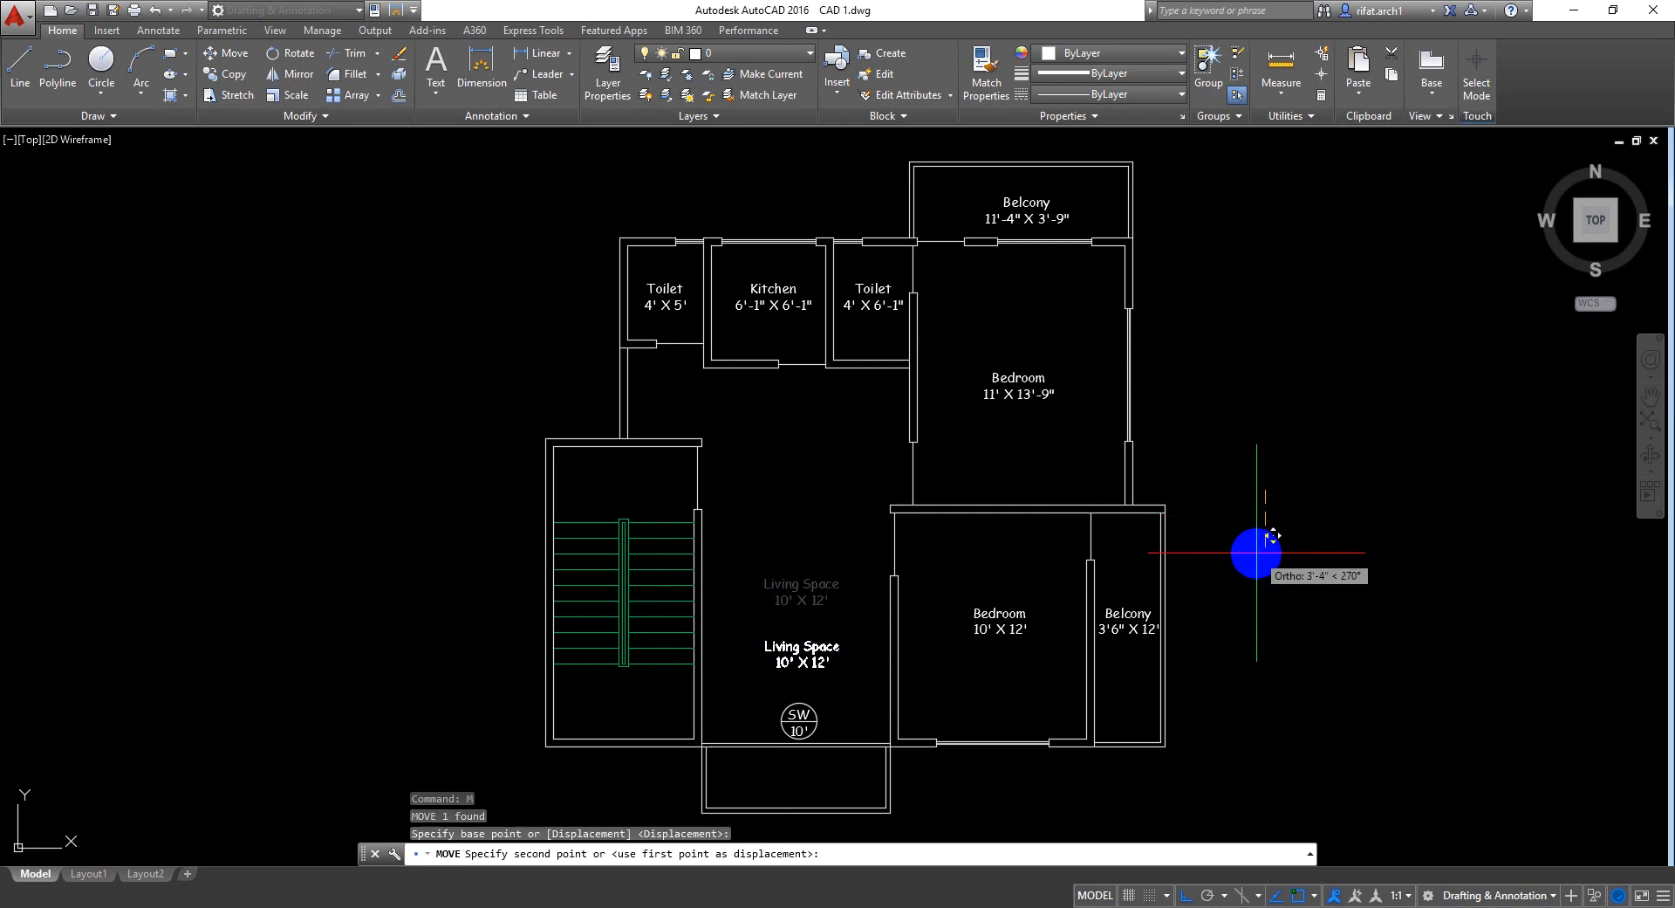
pyautogui.click(1257, 553)
# Measure the living space's length along its bedroom-side wall with a linear dimension, without placing the dimension
pyautogui.scroll(2, 829, 563)
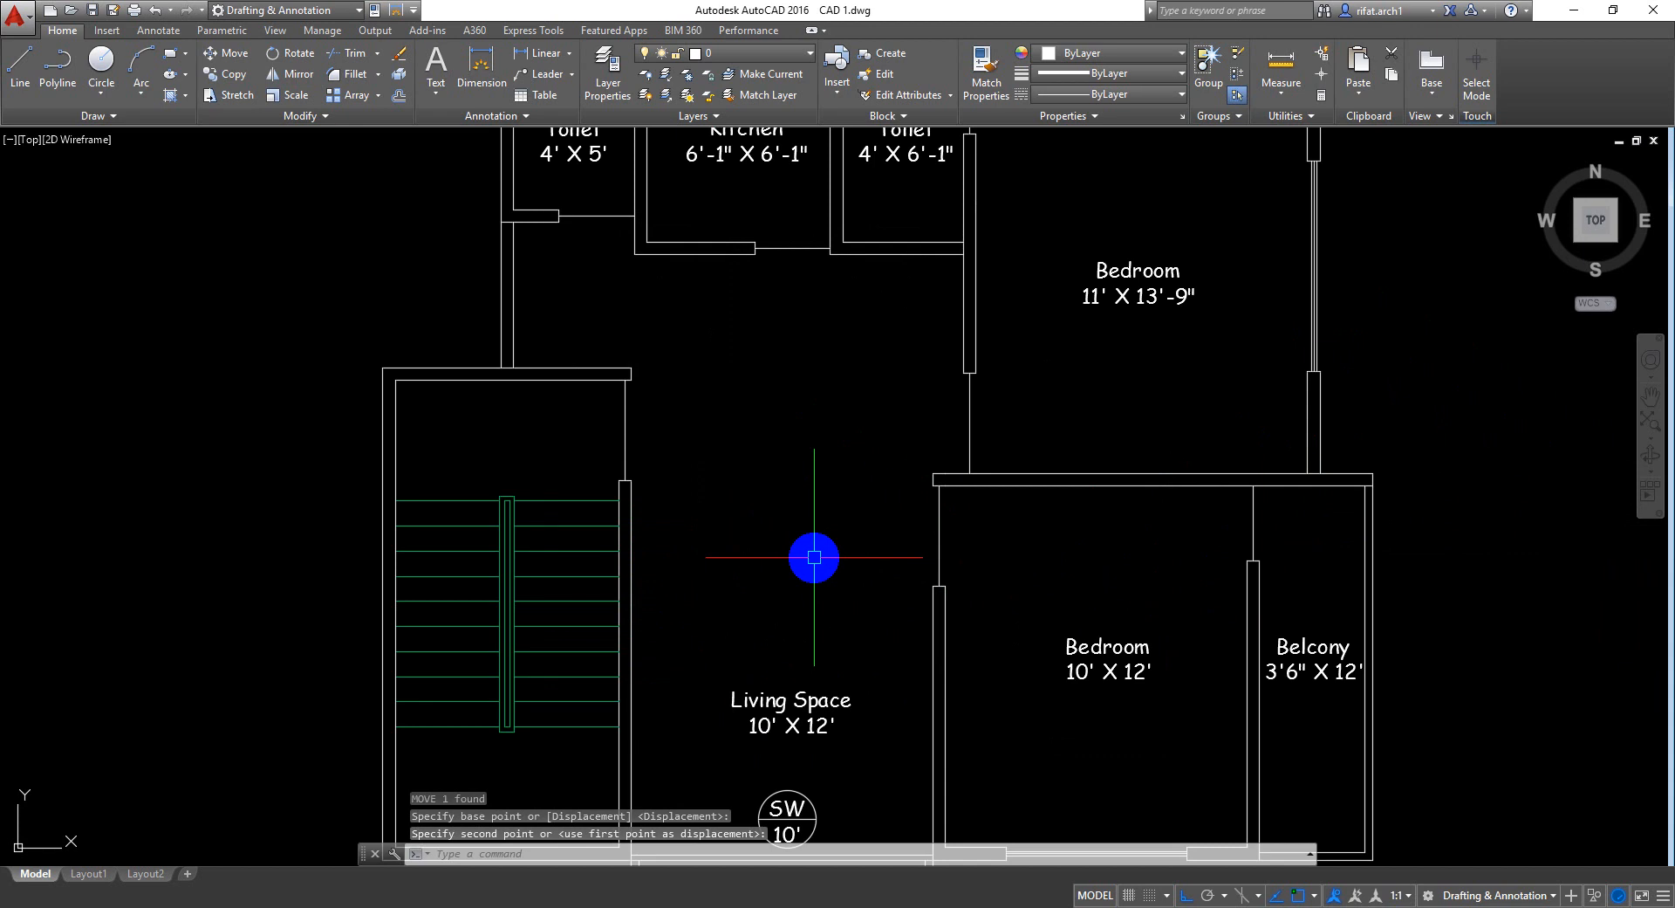
pyautogui.moveTo(809, 561); pyautogui.dragTo(812, 437, button='middle')
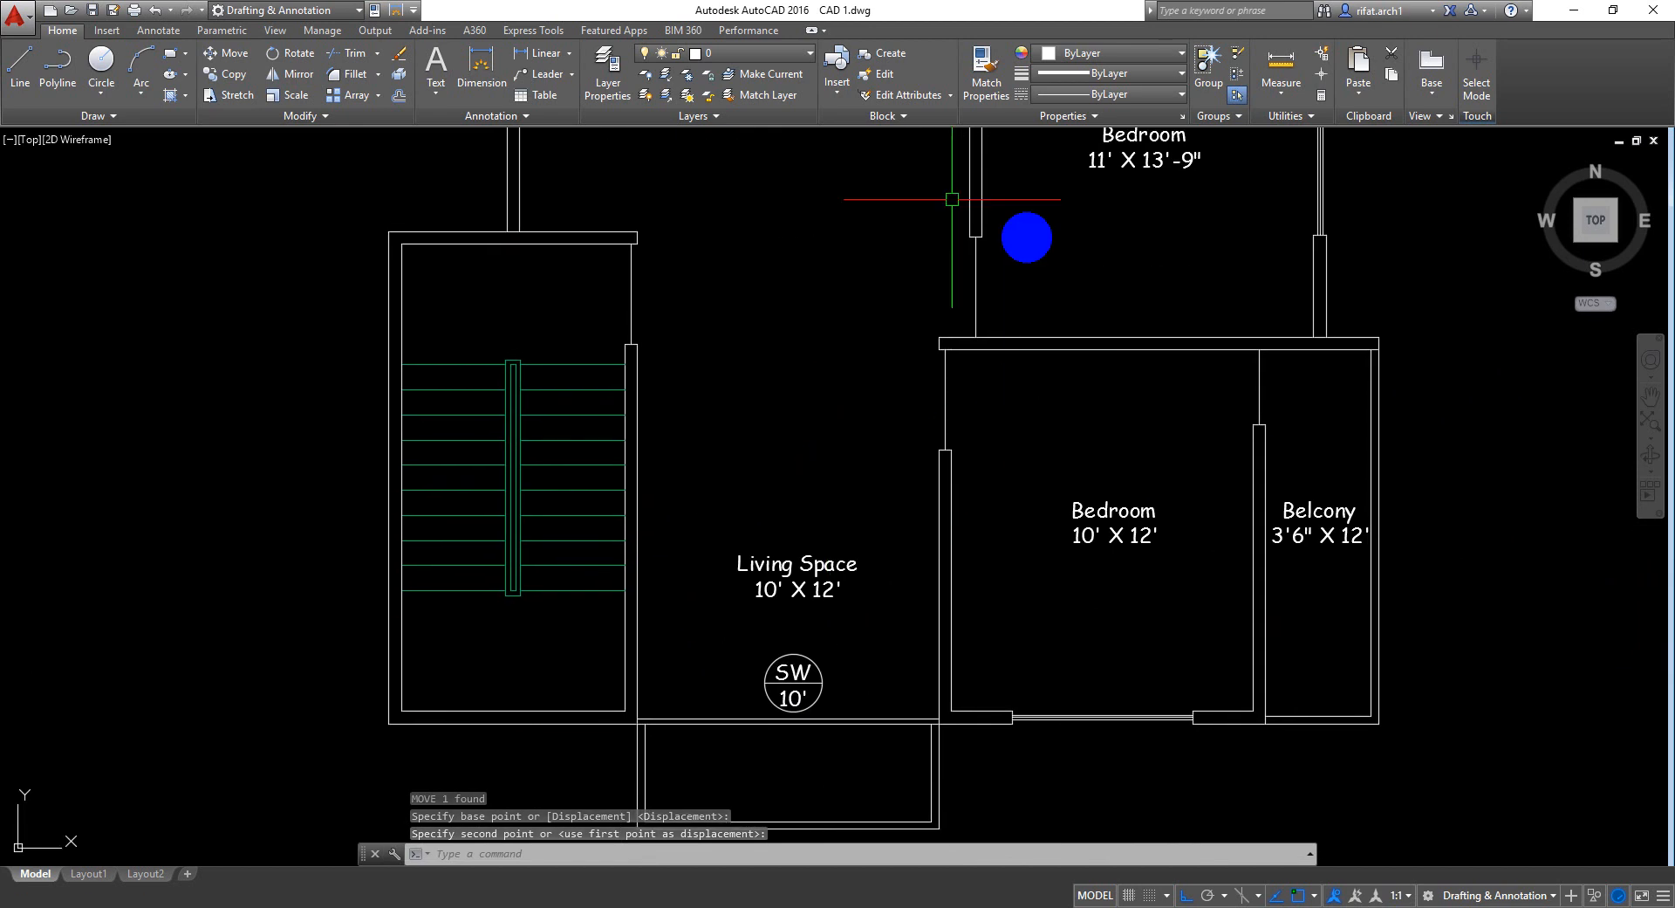
pyautogui.click(476, 74)
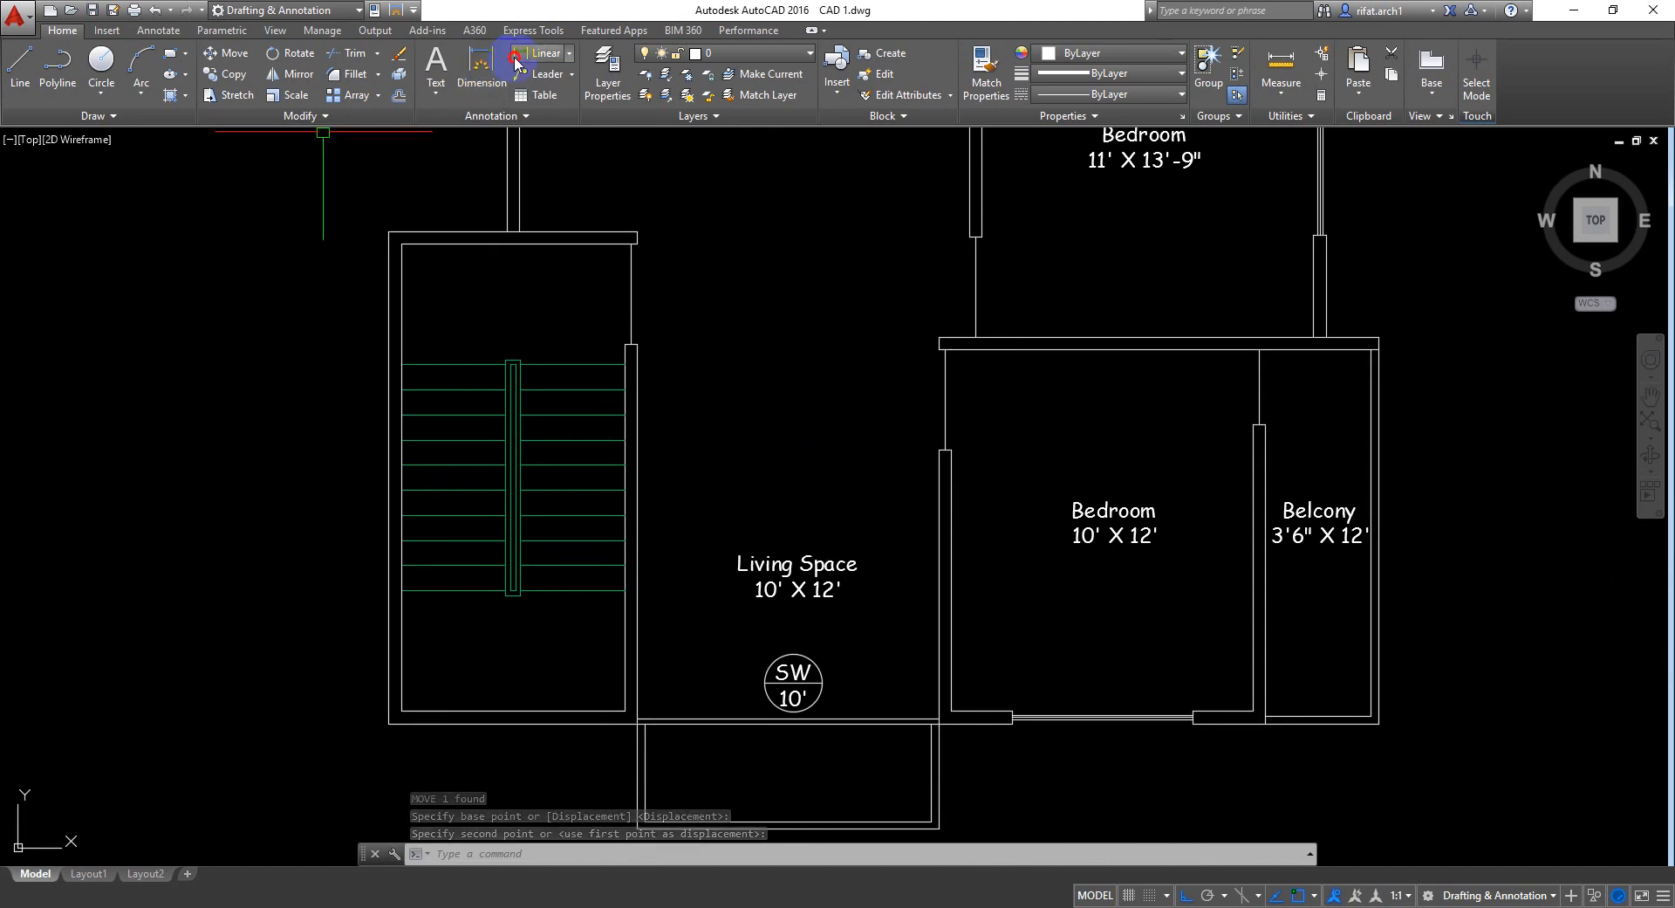
pyautogui.click(934, 452)
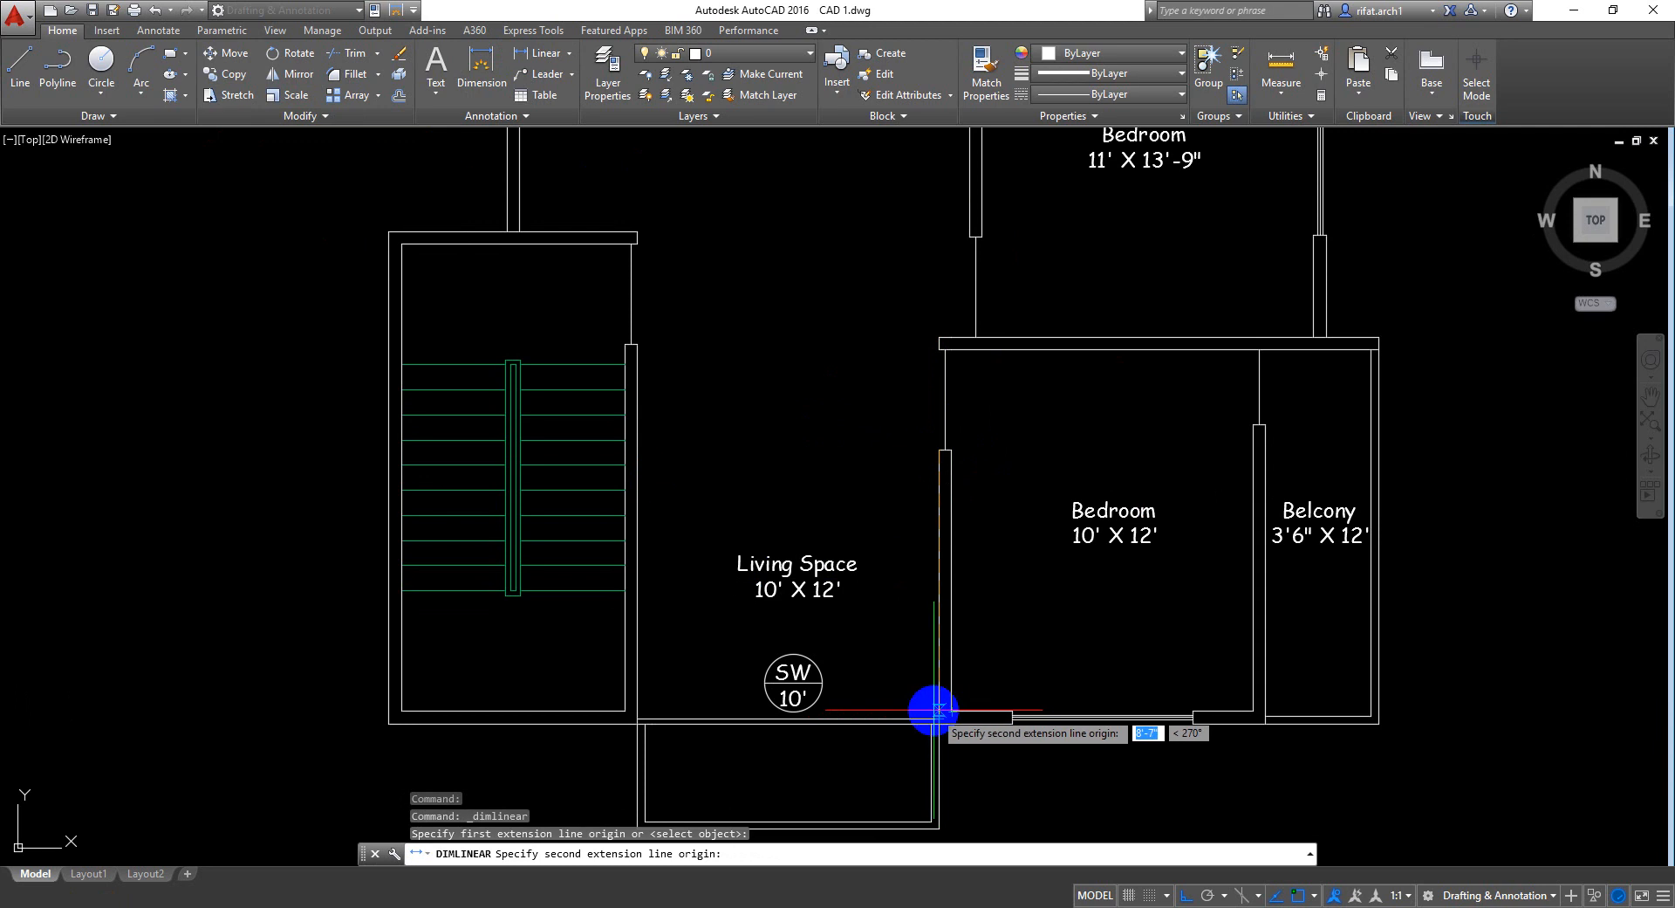
pyautogui.click(864, 686)
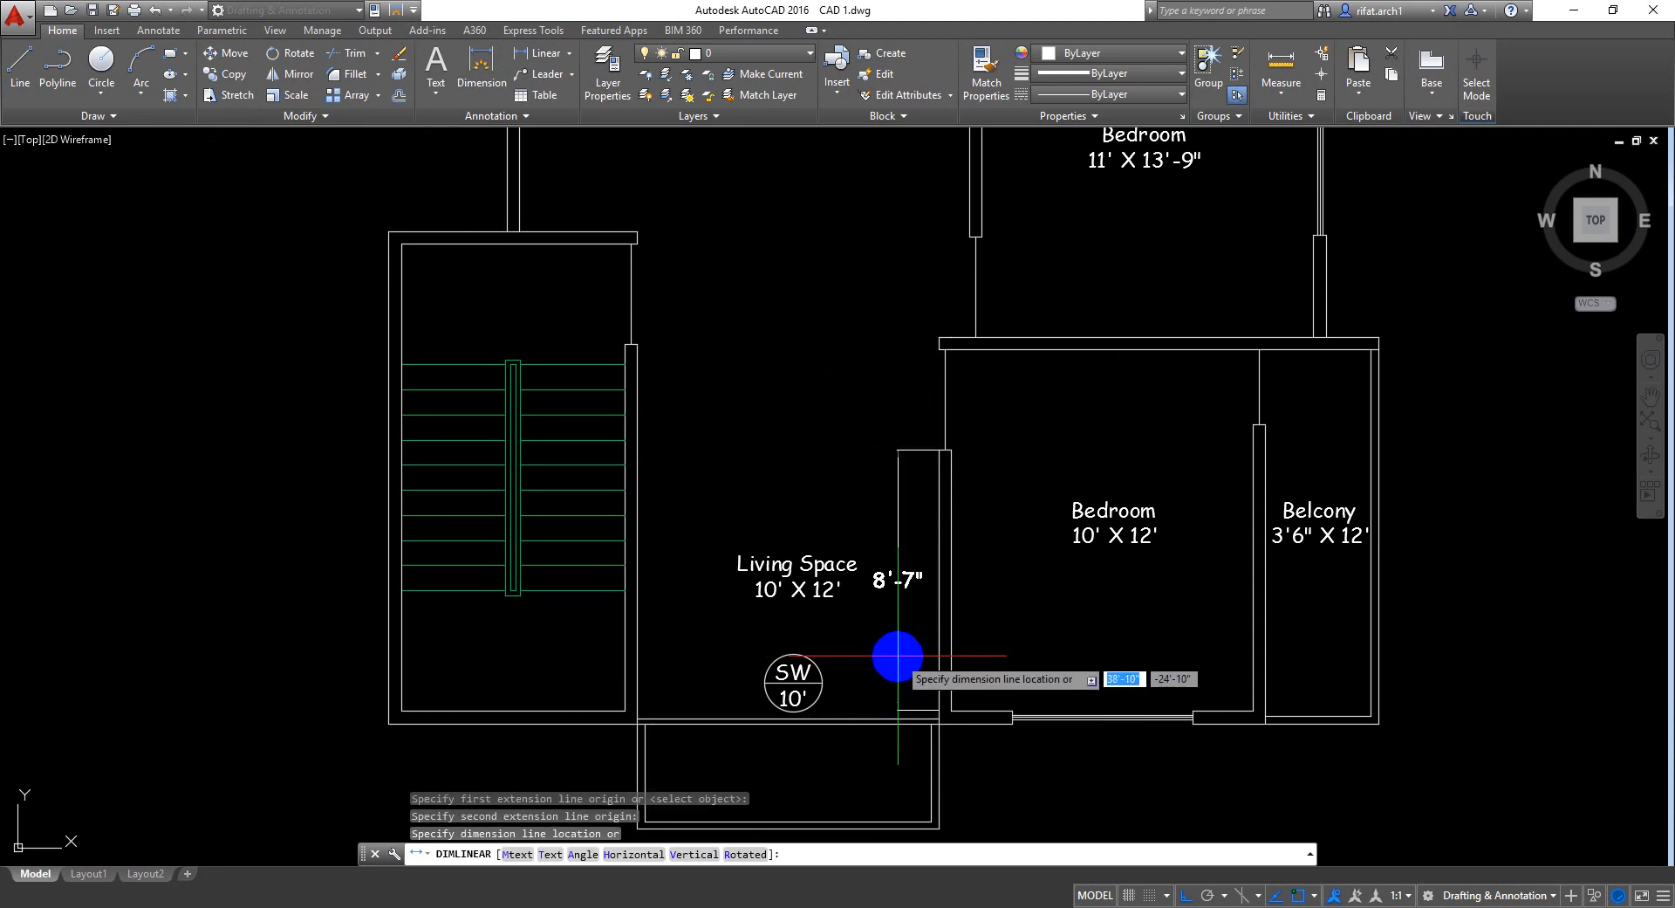
pyautogui.scroll(2, 906, 663)
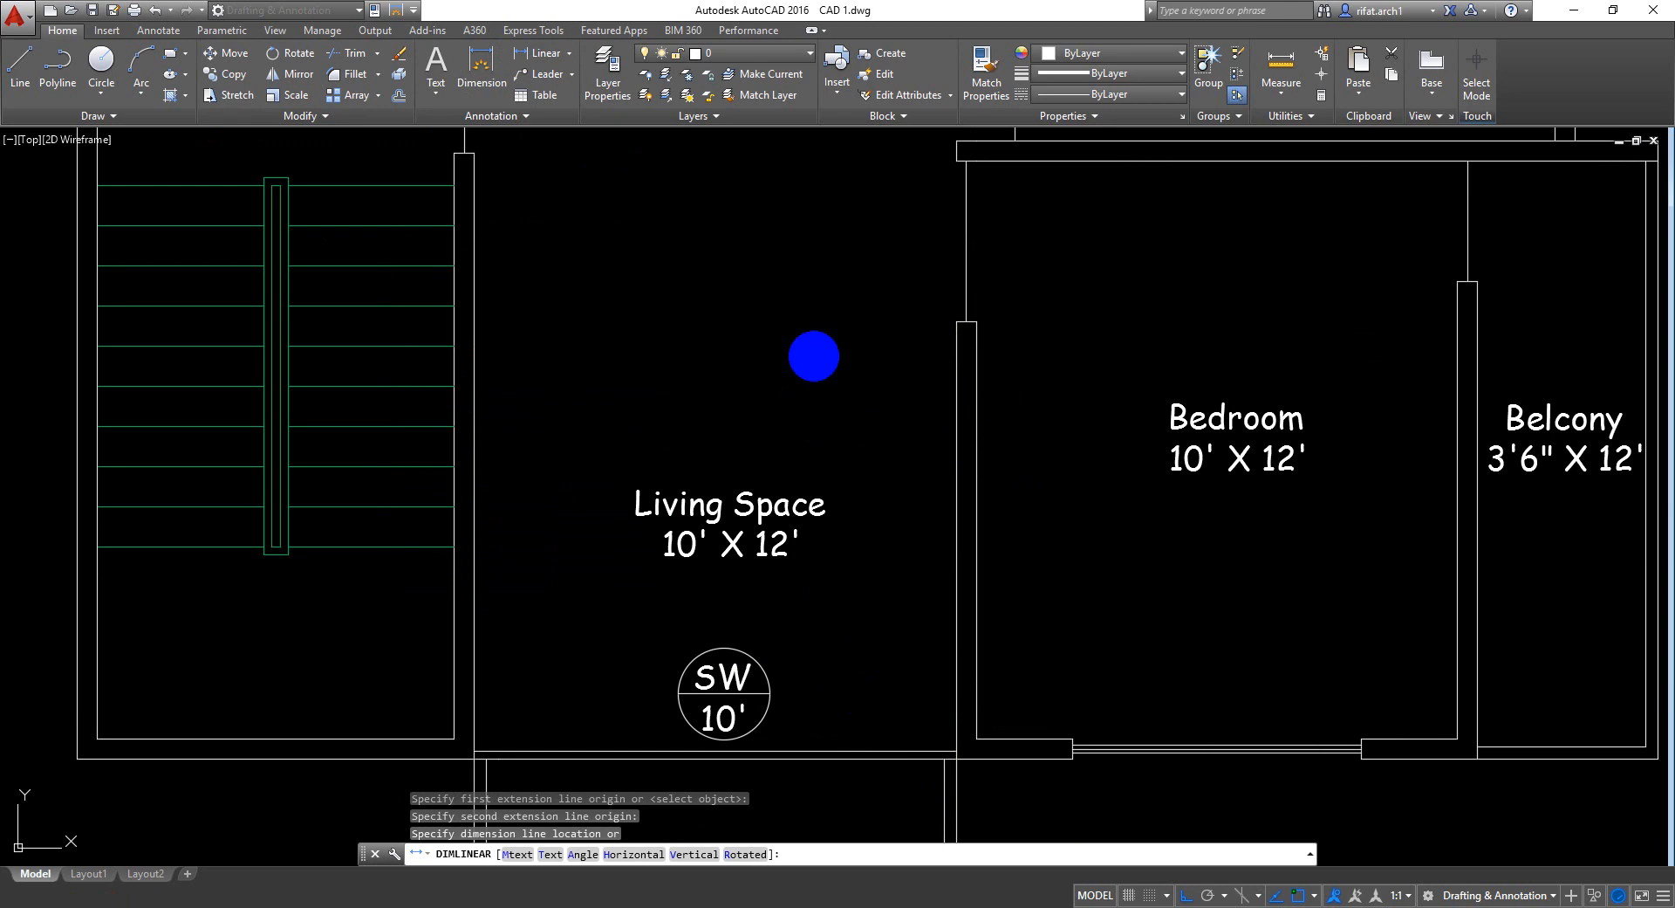
pyautogui.press('Escape')
# Change the size text in the Living Space label to 10' X 8'7" and save the drawing
pyautogui.moveTo(706, 442); pyautogui.dragTo(708, 338, button='middle')
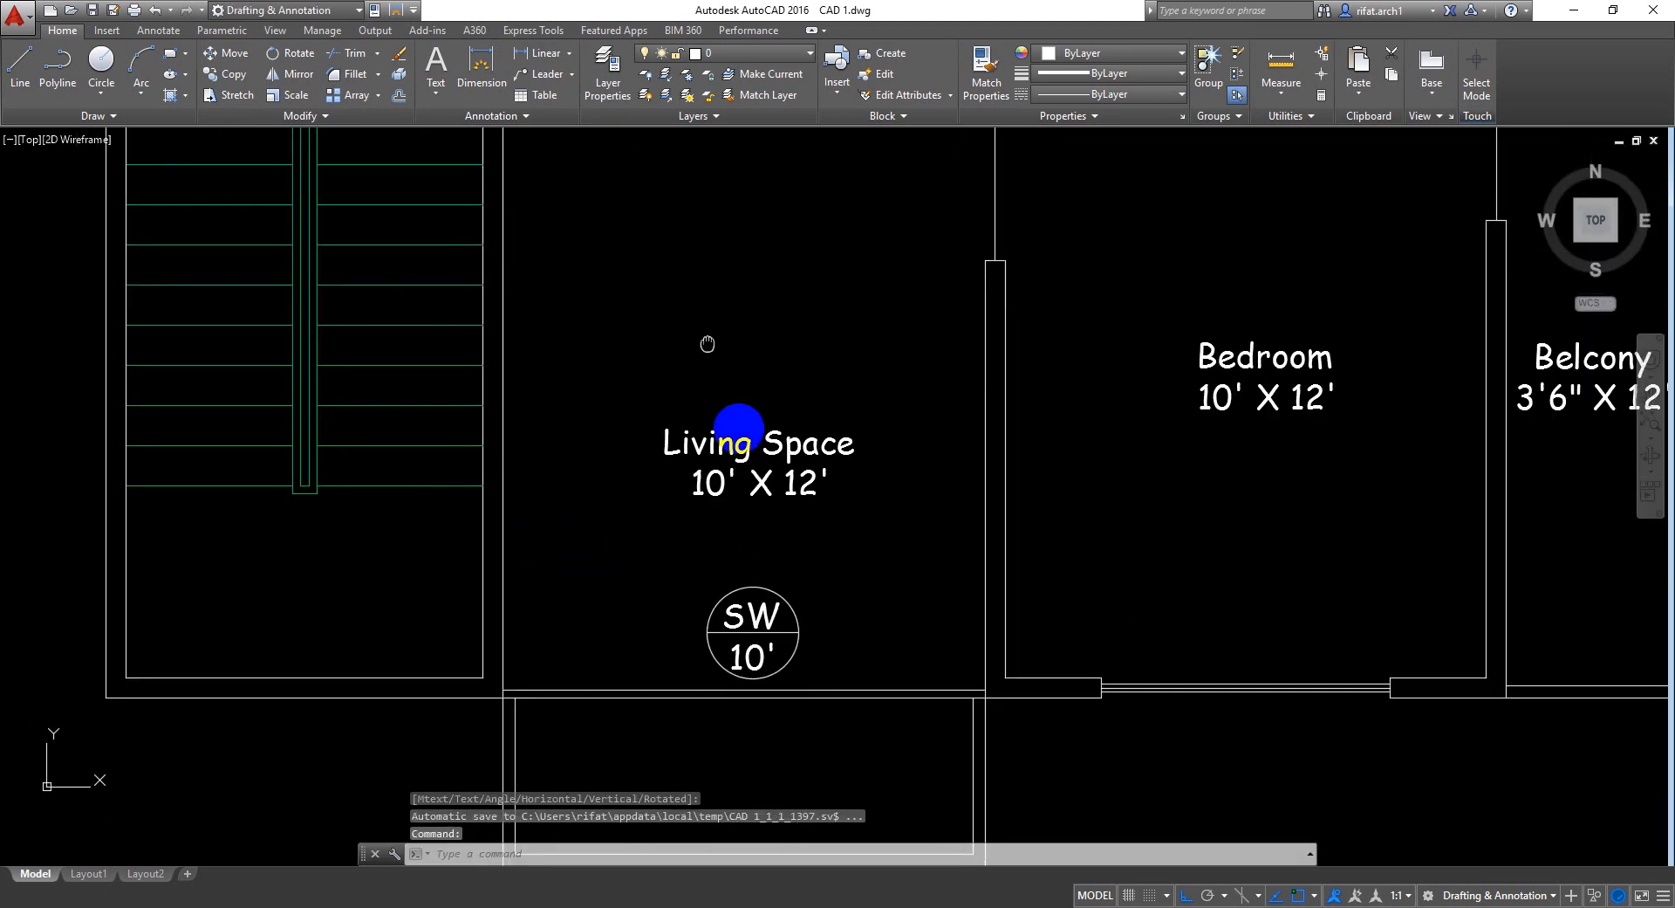
pyautogui.click(809, 479)
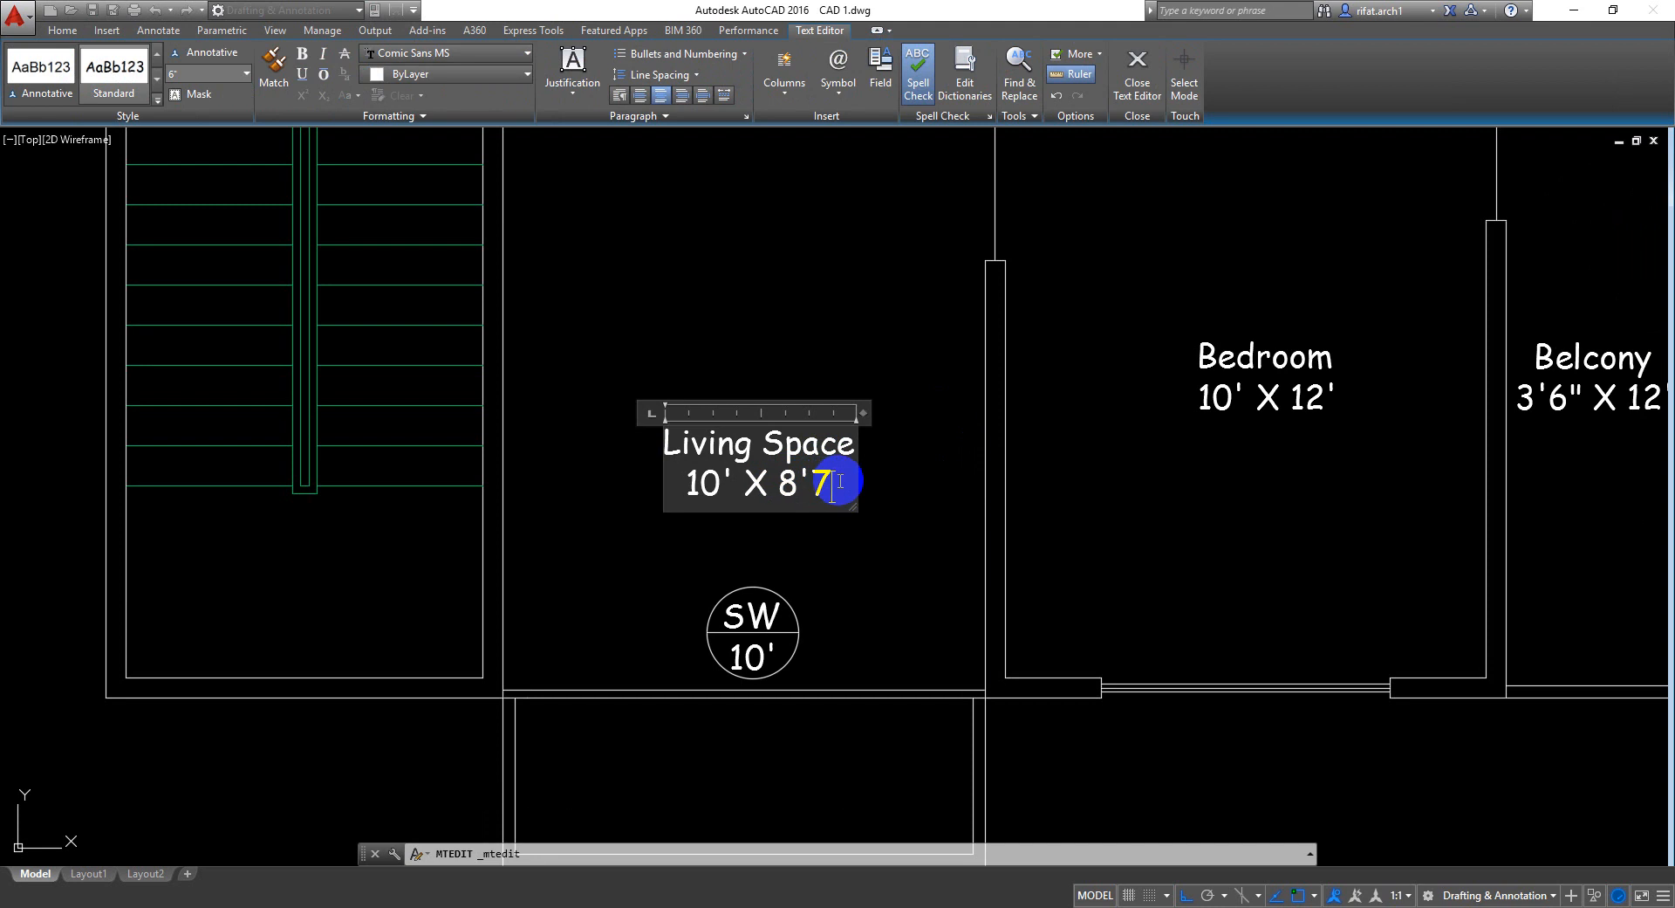
pyautogui.click(812, 366)
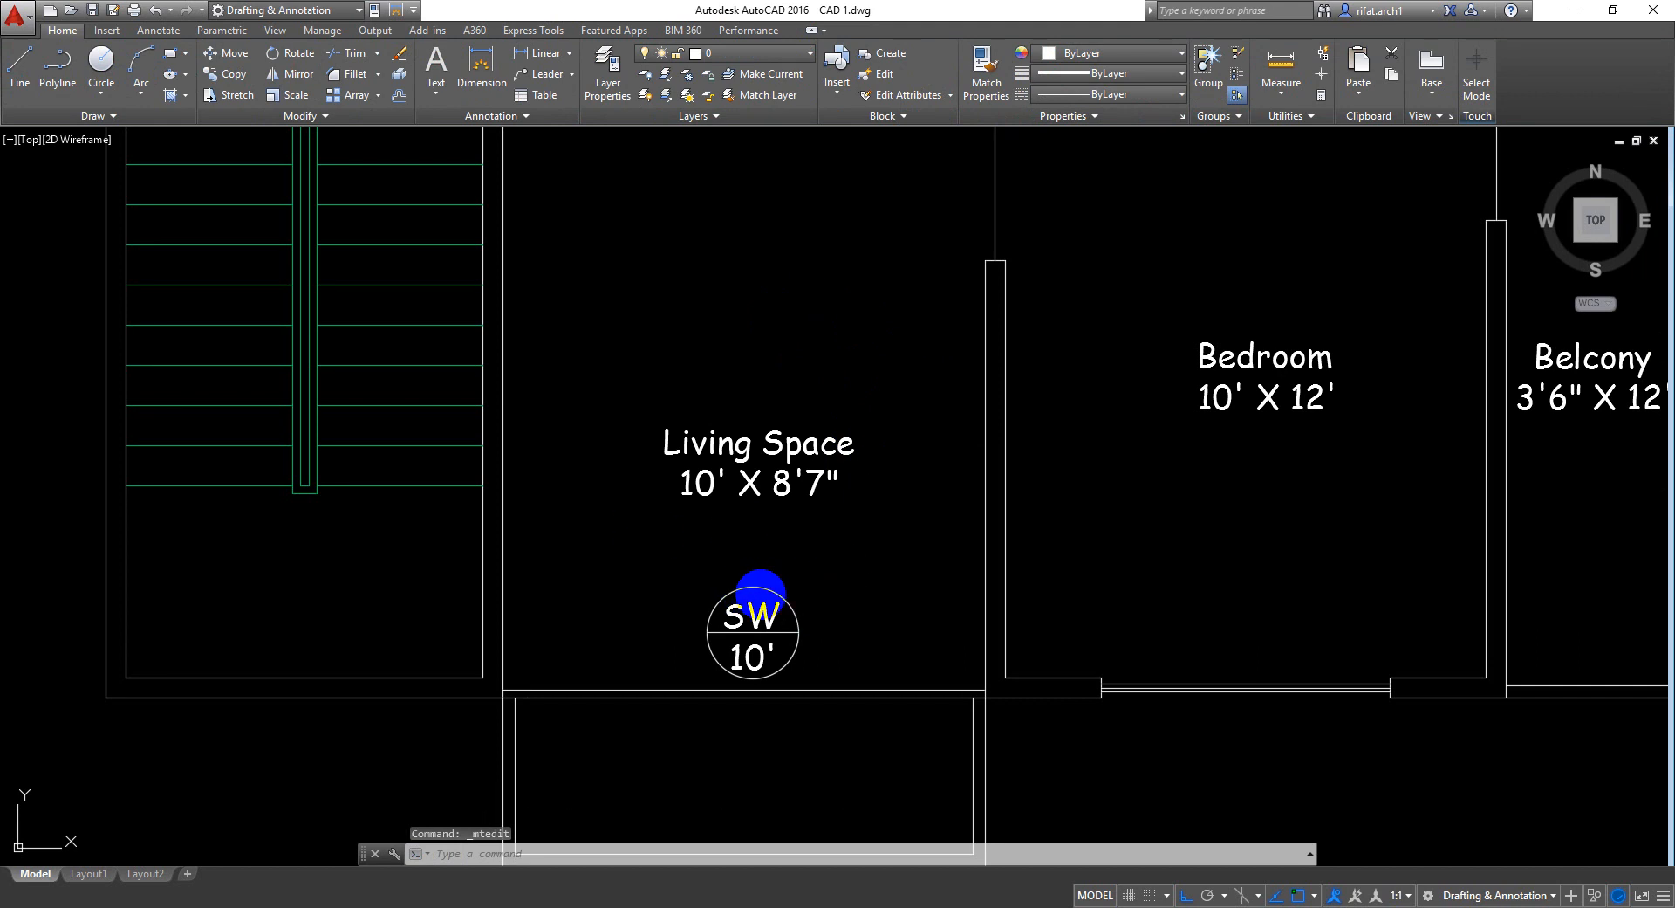
pyautogui.hotkey('ctrl', 's')
# Move the whole SW 10' symbol straight down into the rectangle below the living space and save the drawing
pyautogui.moveTo(768, 509); pyautogui.dragTo(781, 359, button='middle')
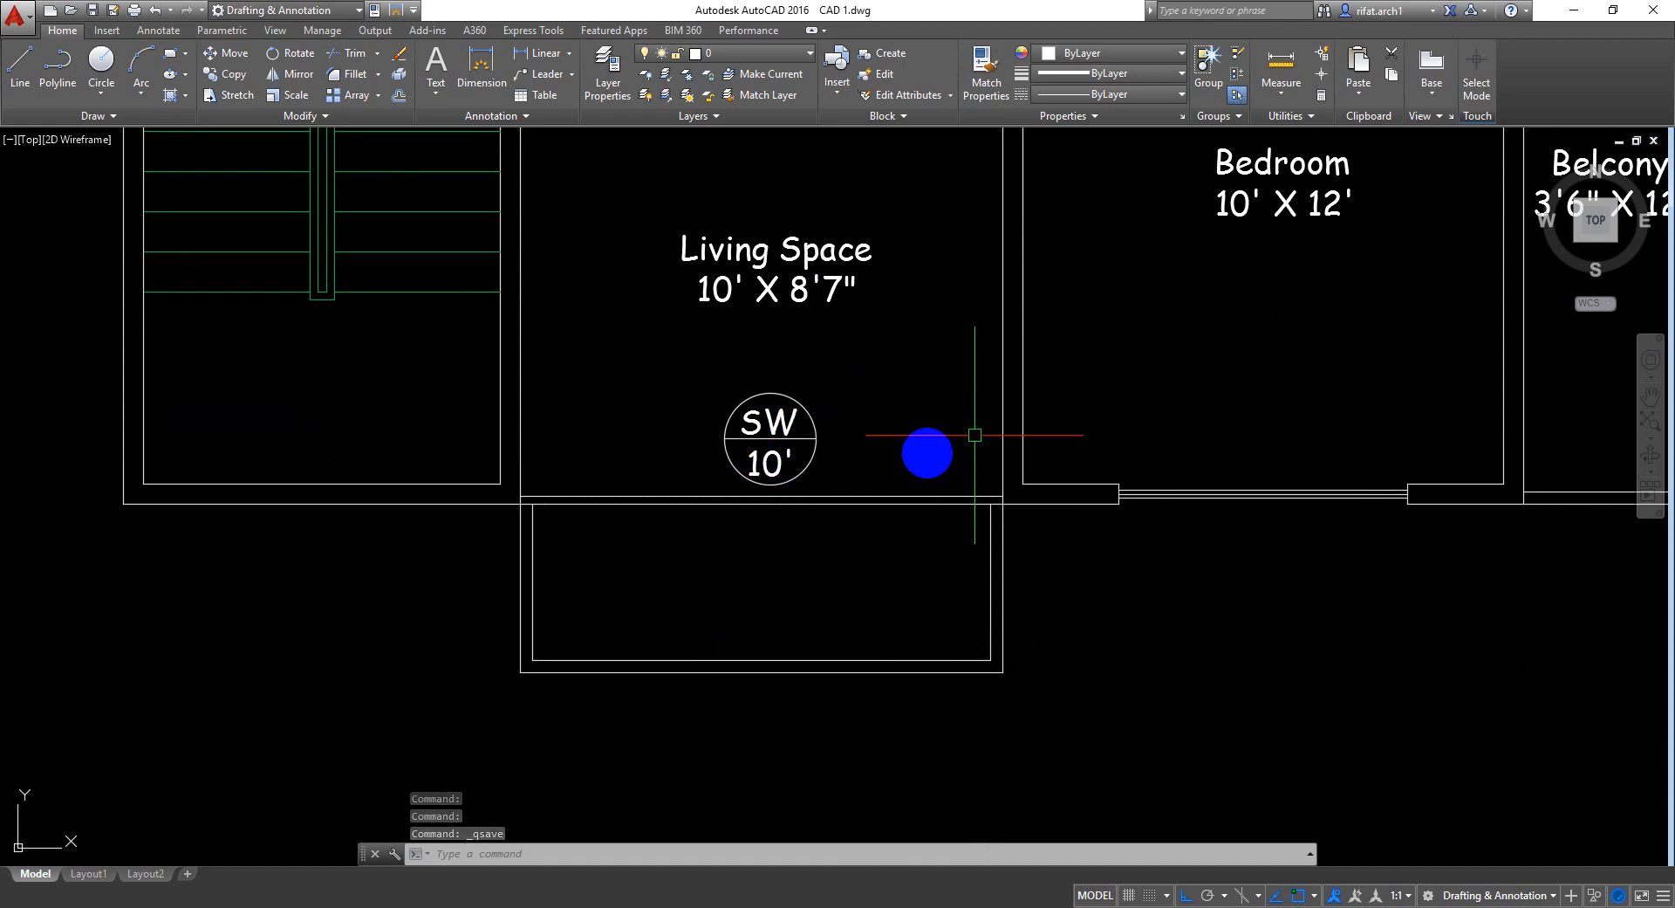
pyautogui.click(873, 360)
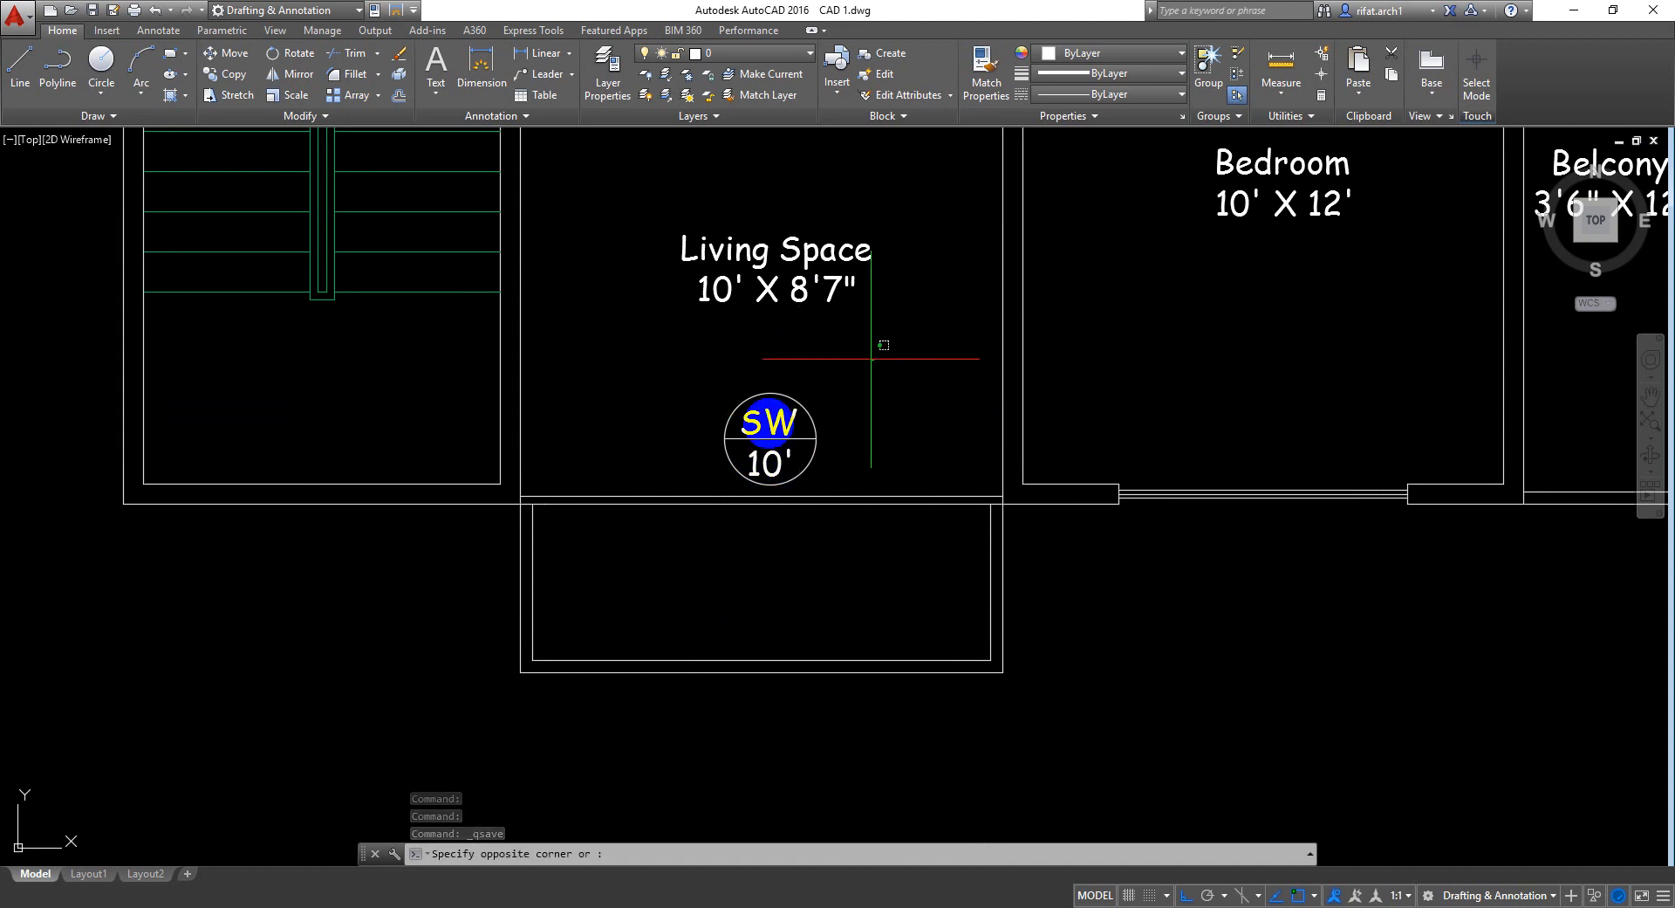
pyautogui.click(717, 466)
pyautogui.write('m')
pyautogui.press('Return')
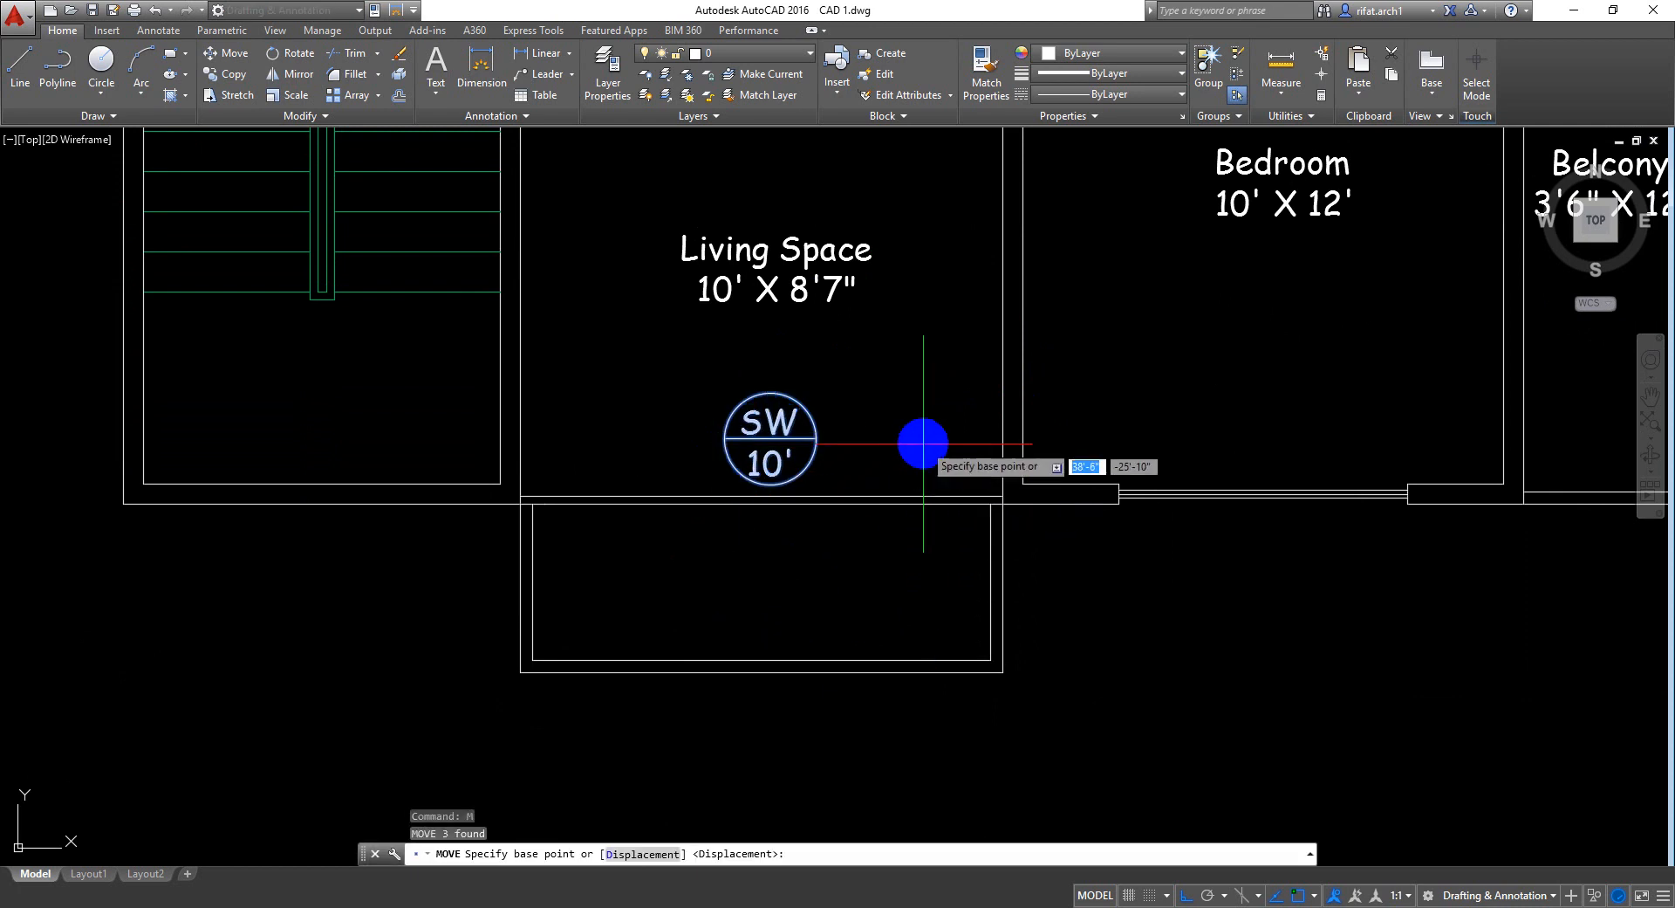
pyautogui.click(923, 444)
pyautogui.click(892, 501)
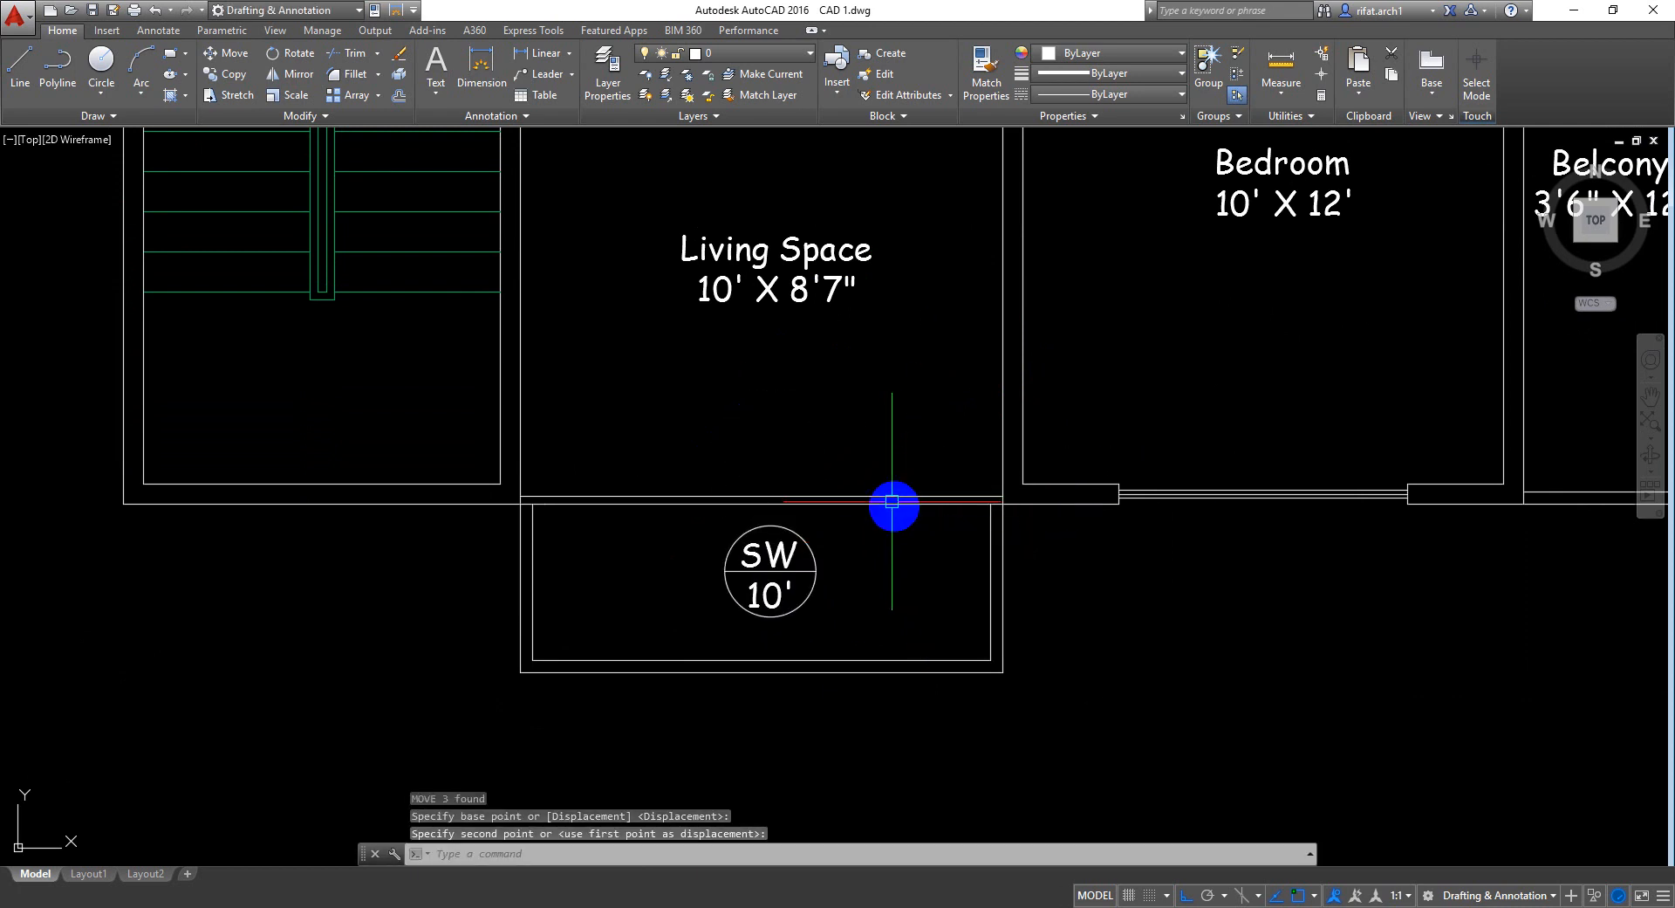
pyautogui.moveTo(881, 332); pyautogui.dragTo(853, 569, button='middle')
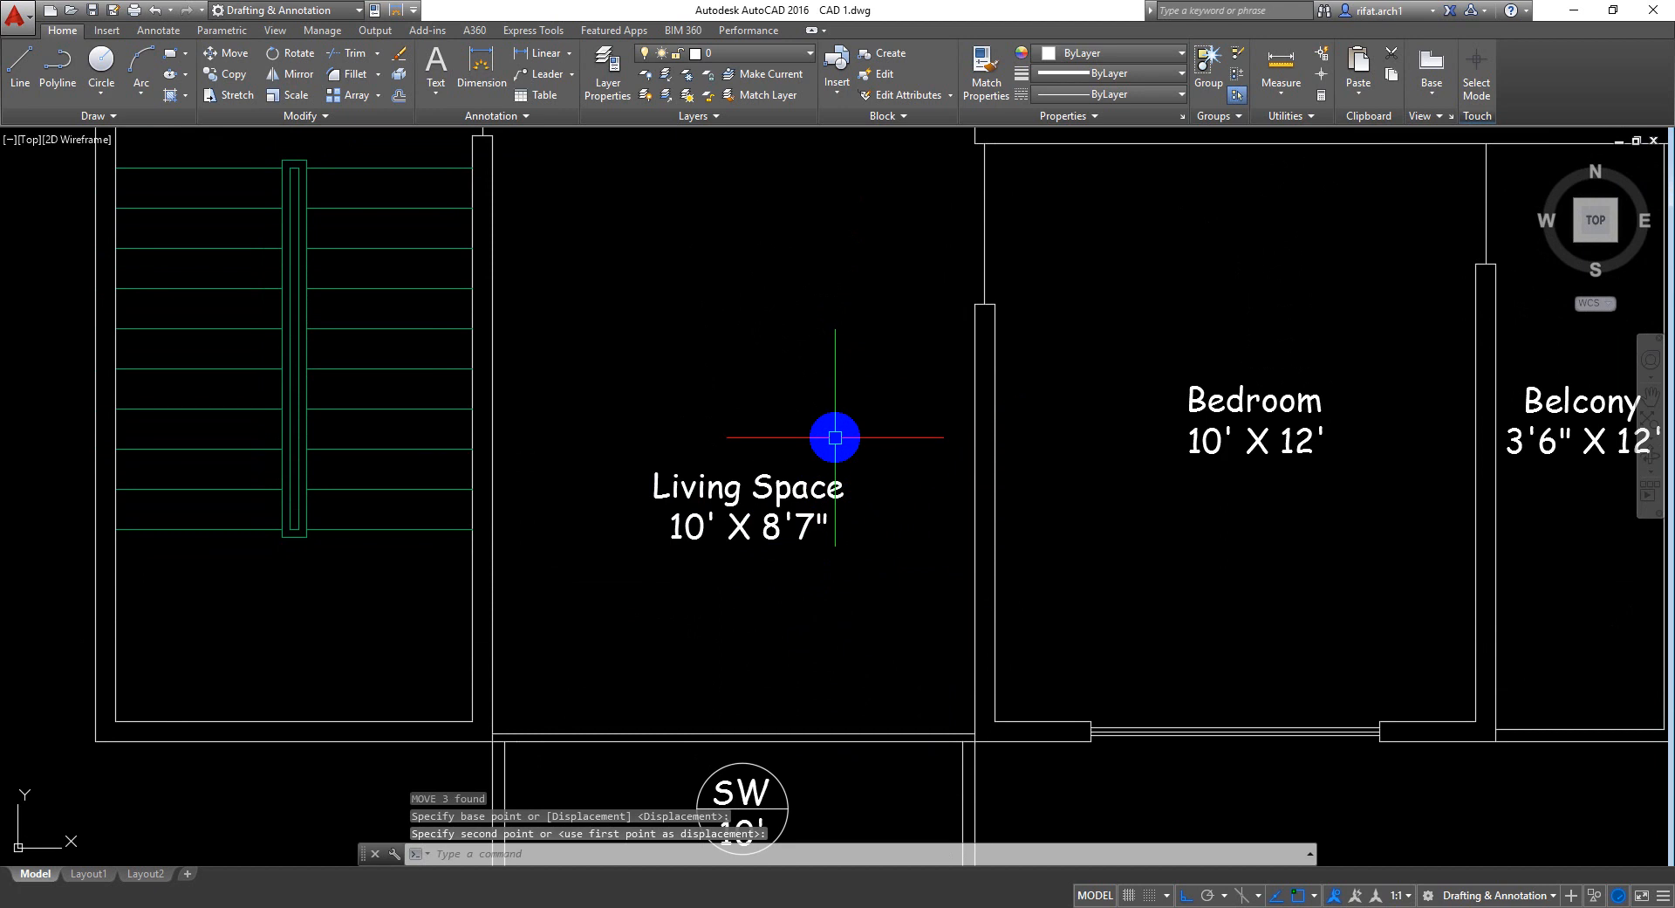
pyautogui.scroll(-3, 835, 436)
pyautogui.moveTo(830, 314); pyautogui.dragTo(842, 419, button='middle')
pyautogui.scroll(1, 842, 418)
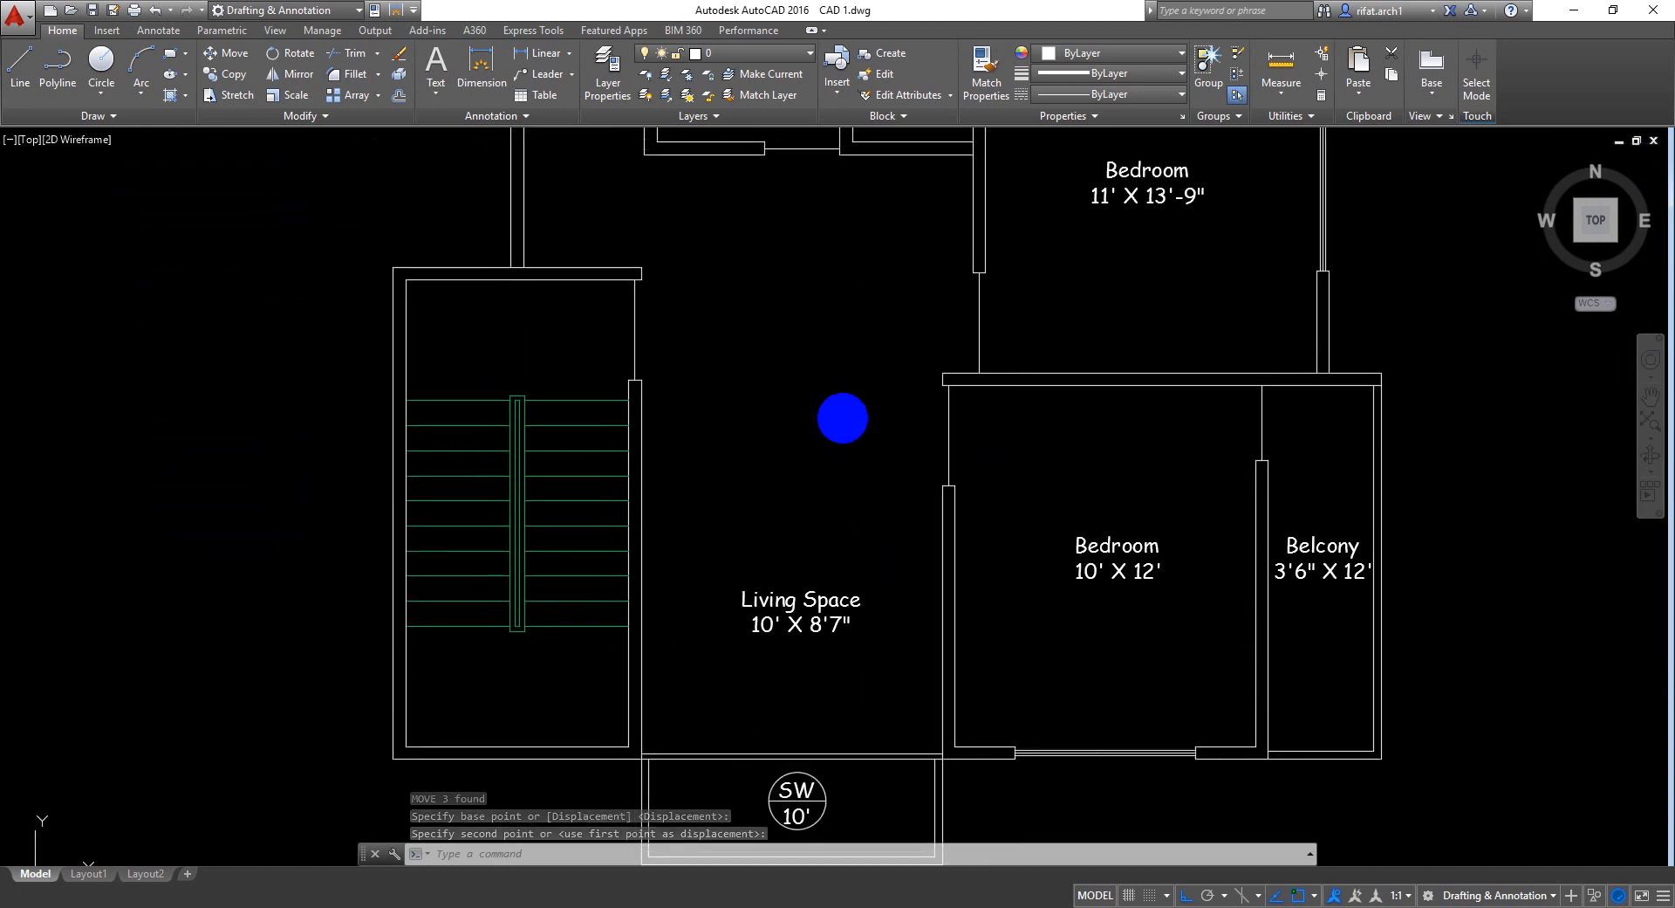
pyautogui.hotkey('ctrl', 's')
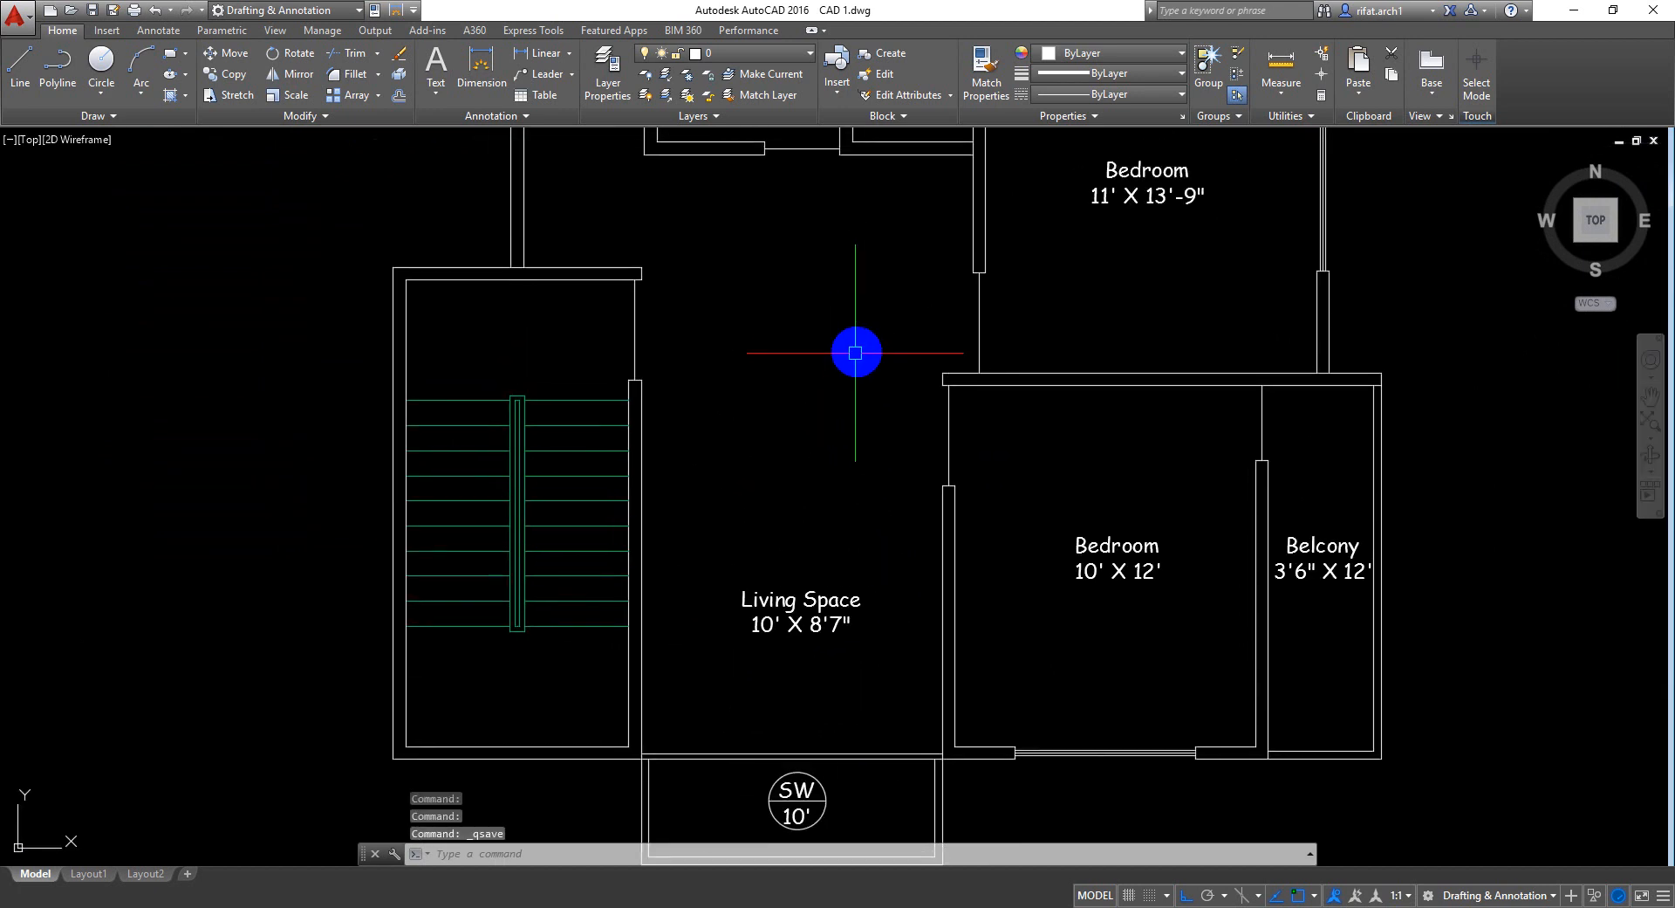
# Measure the gap between the stair room's upper wall and the 4' X 5' toilet's lower wall with a linear dimension, without placing it
pyautogui.moveTo(855, 353); pyautogui.dragTo(847, 427, button='middle')
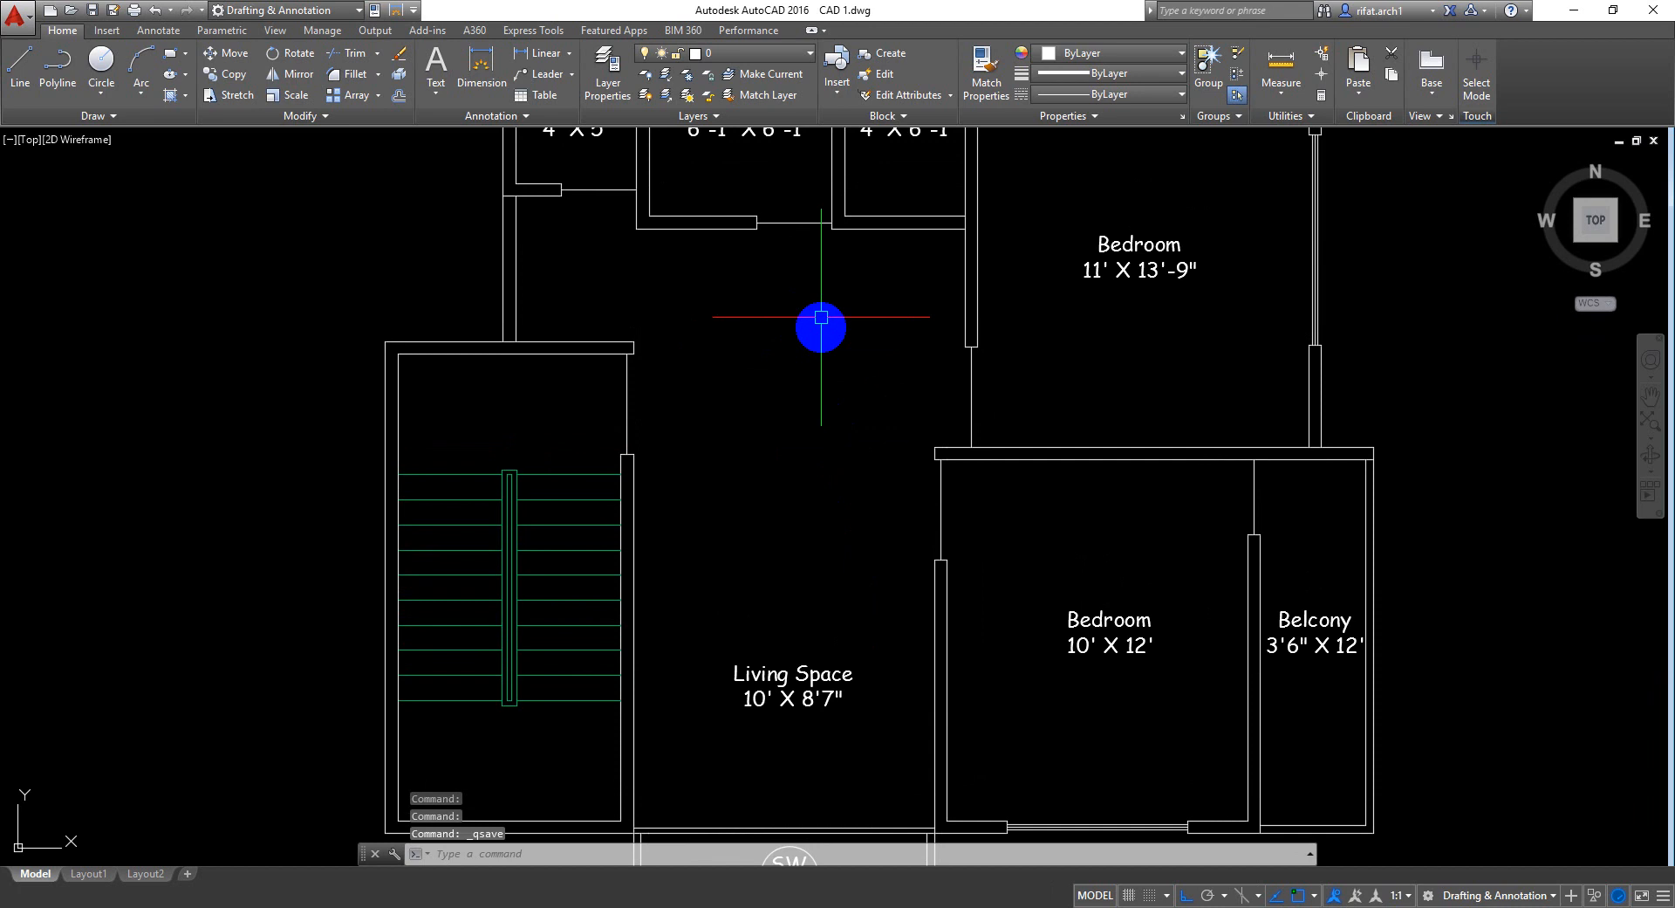
pyautogui.moveTo(796, 340)
pyautogui.mouseDown(button='middle')
pyautogui.moveTo(796, 475)
pyautogui.moveTo(769, 467)
pyautogui.mouseUp(button='middle')
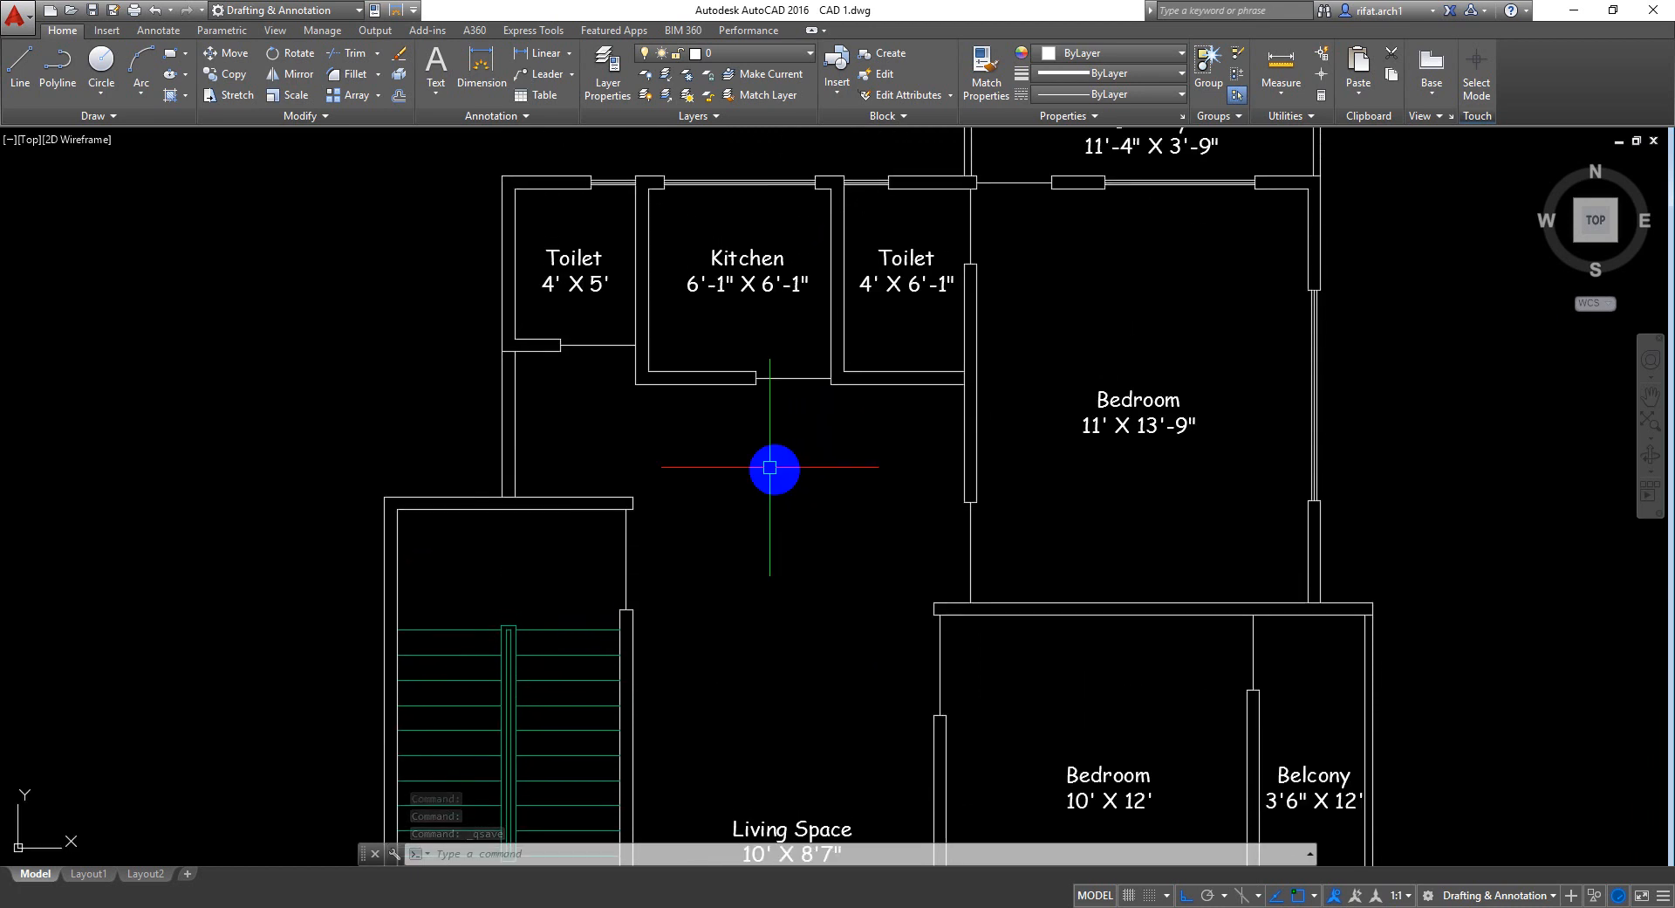
pyautogui.scroll(5, 599, 401)
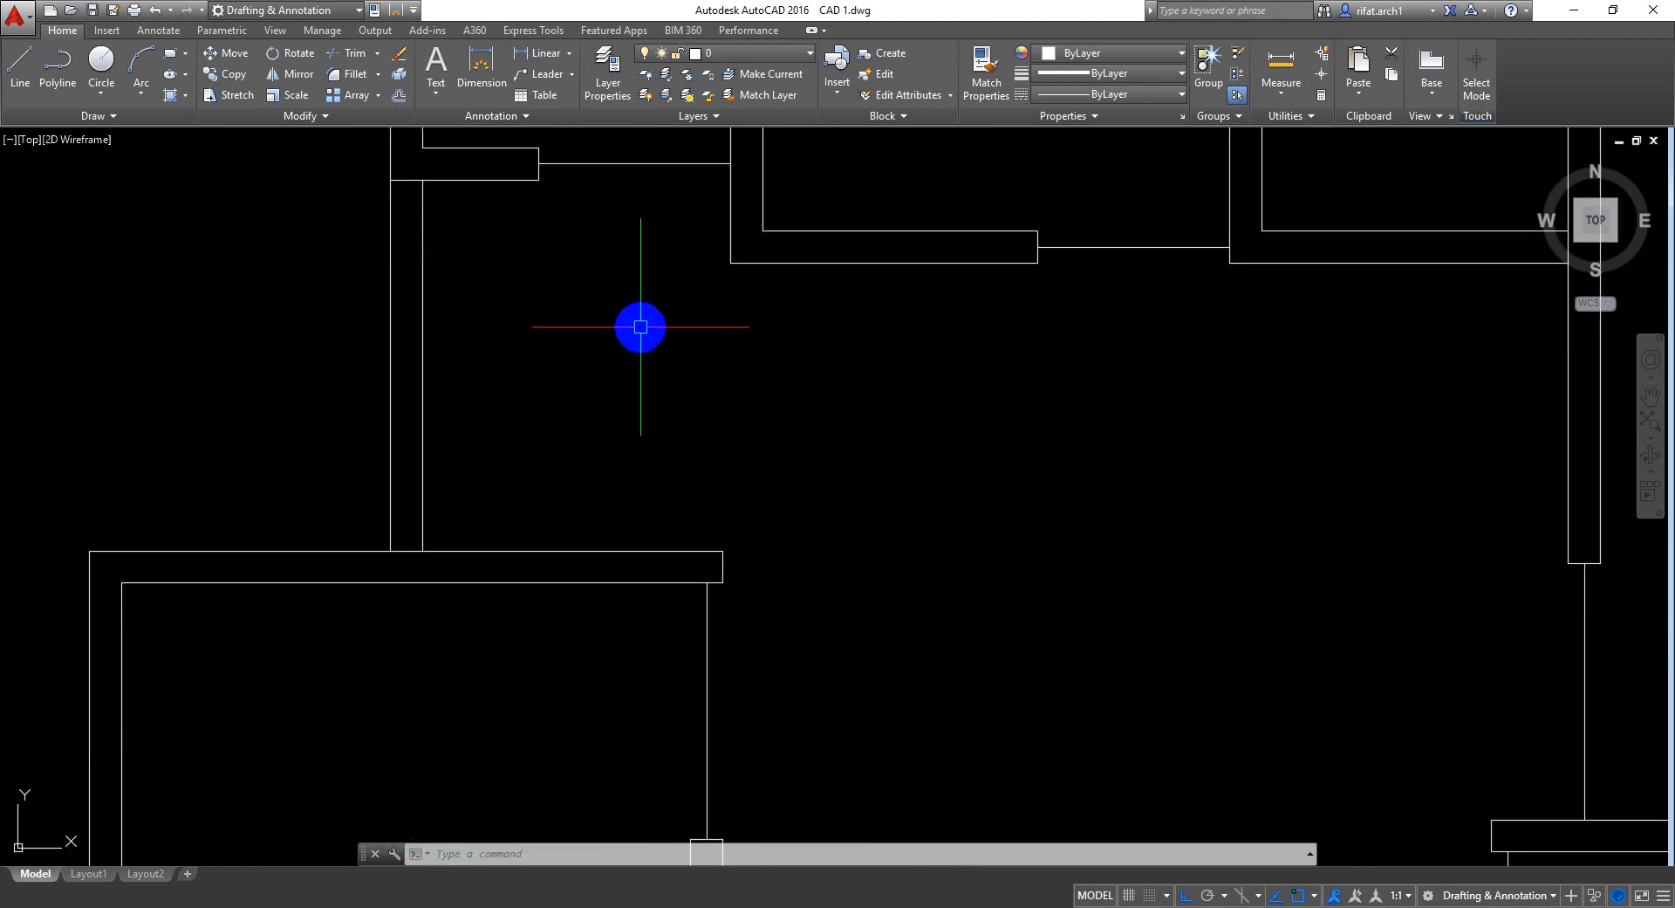
pyautogui.click(549, 56)
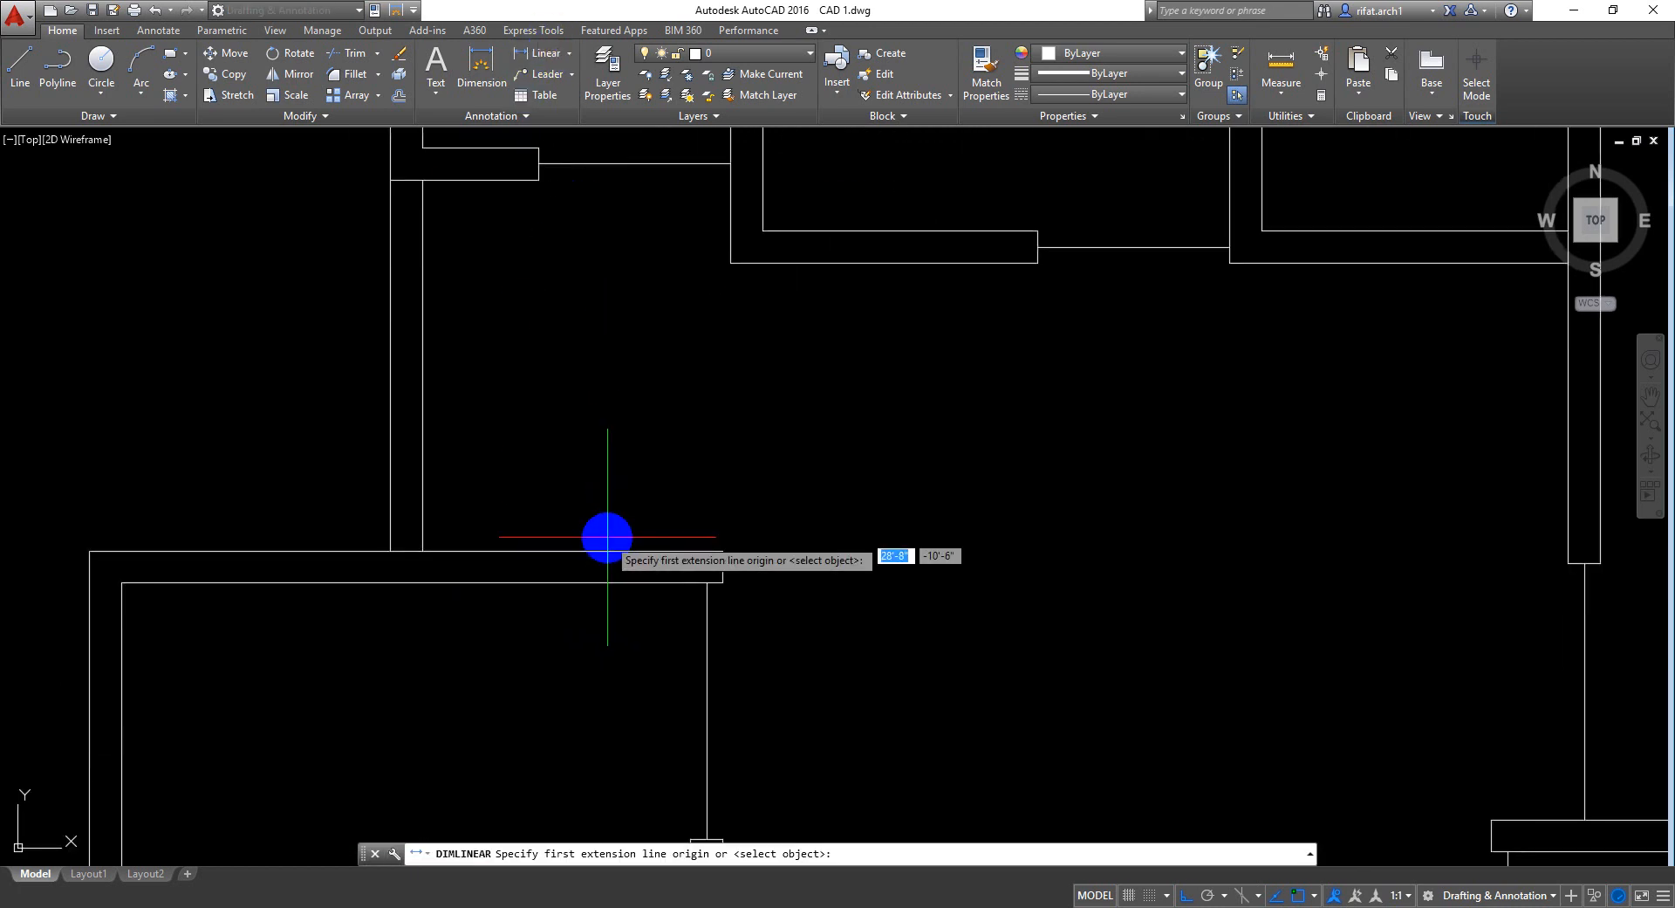
pyautogui.click(599, 551)
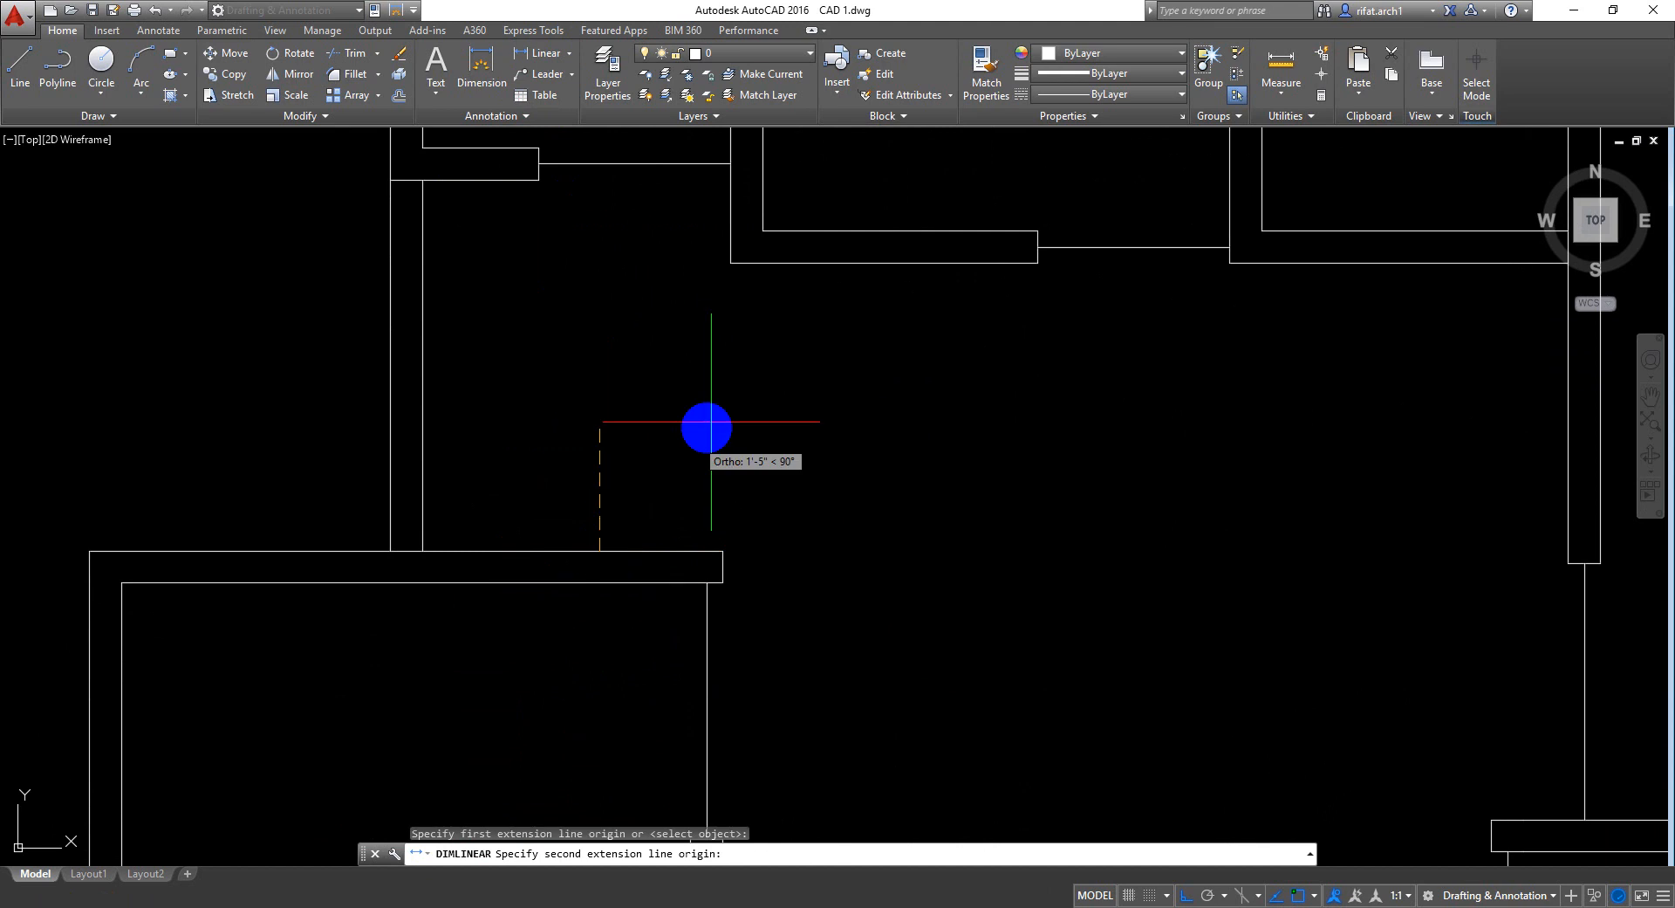
pyautogui.click(538, 180)
pyautogui.press('Escape')
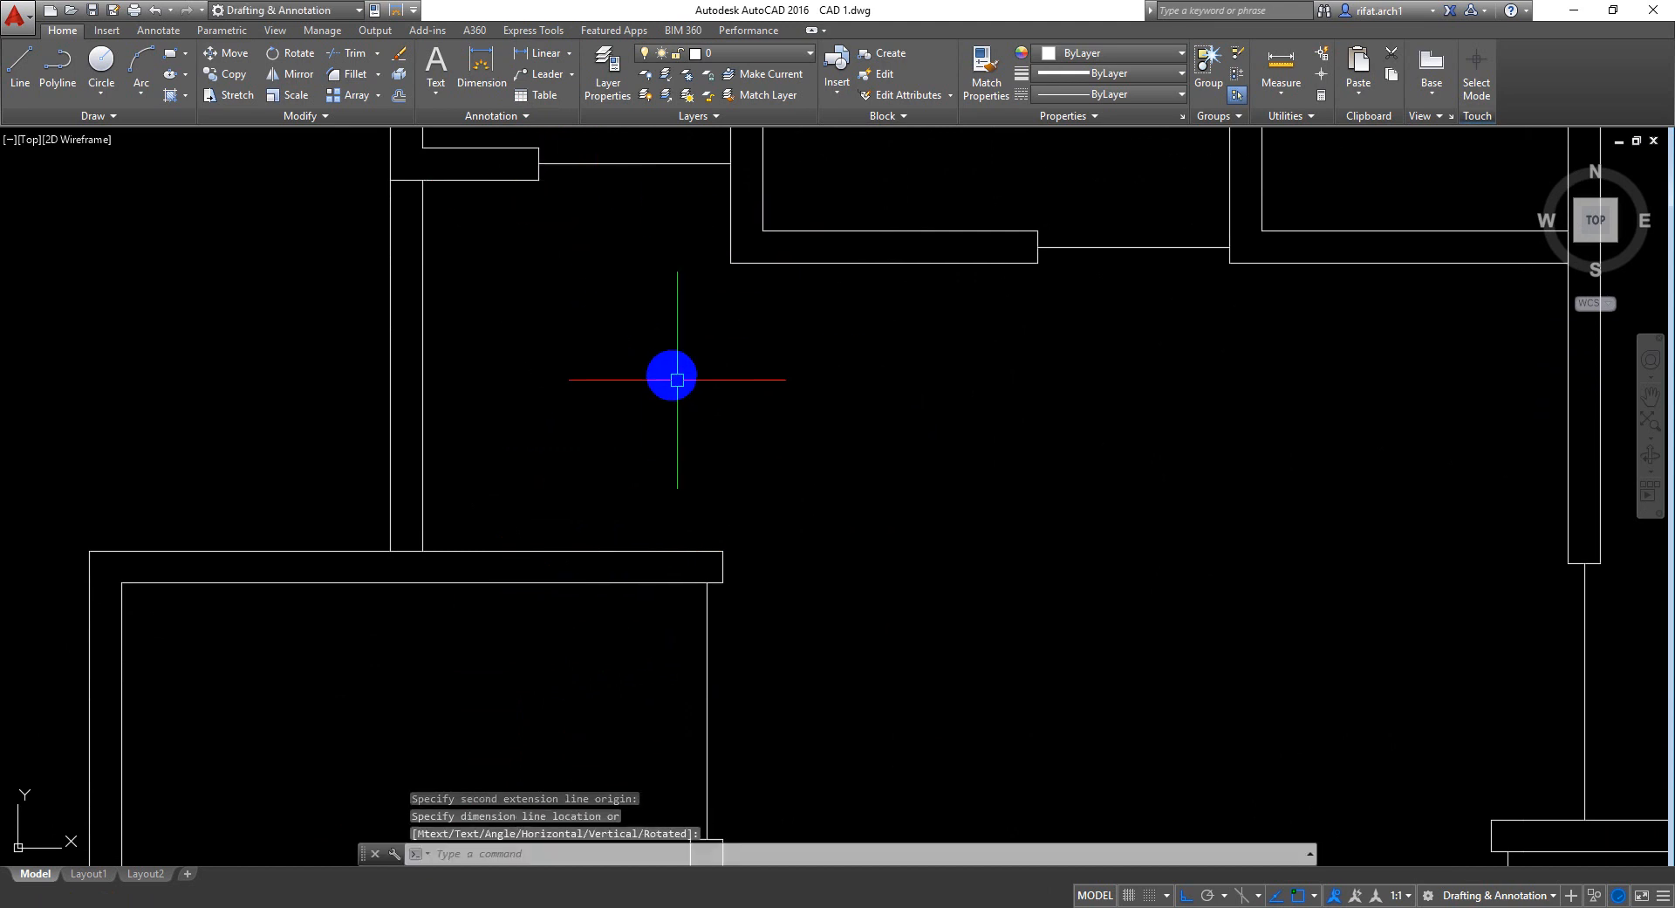
# Measure the distance from the kitchen's outer lower corner to the stair room wall's upper corner, without placing the dimension
pyautogui.press('Return')
pyautogui.click(730, 262)
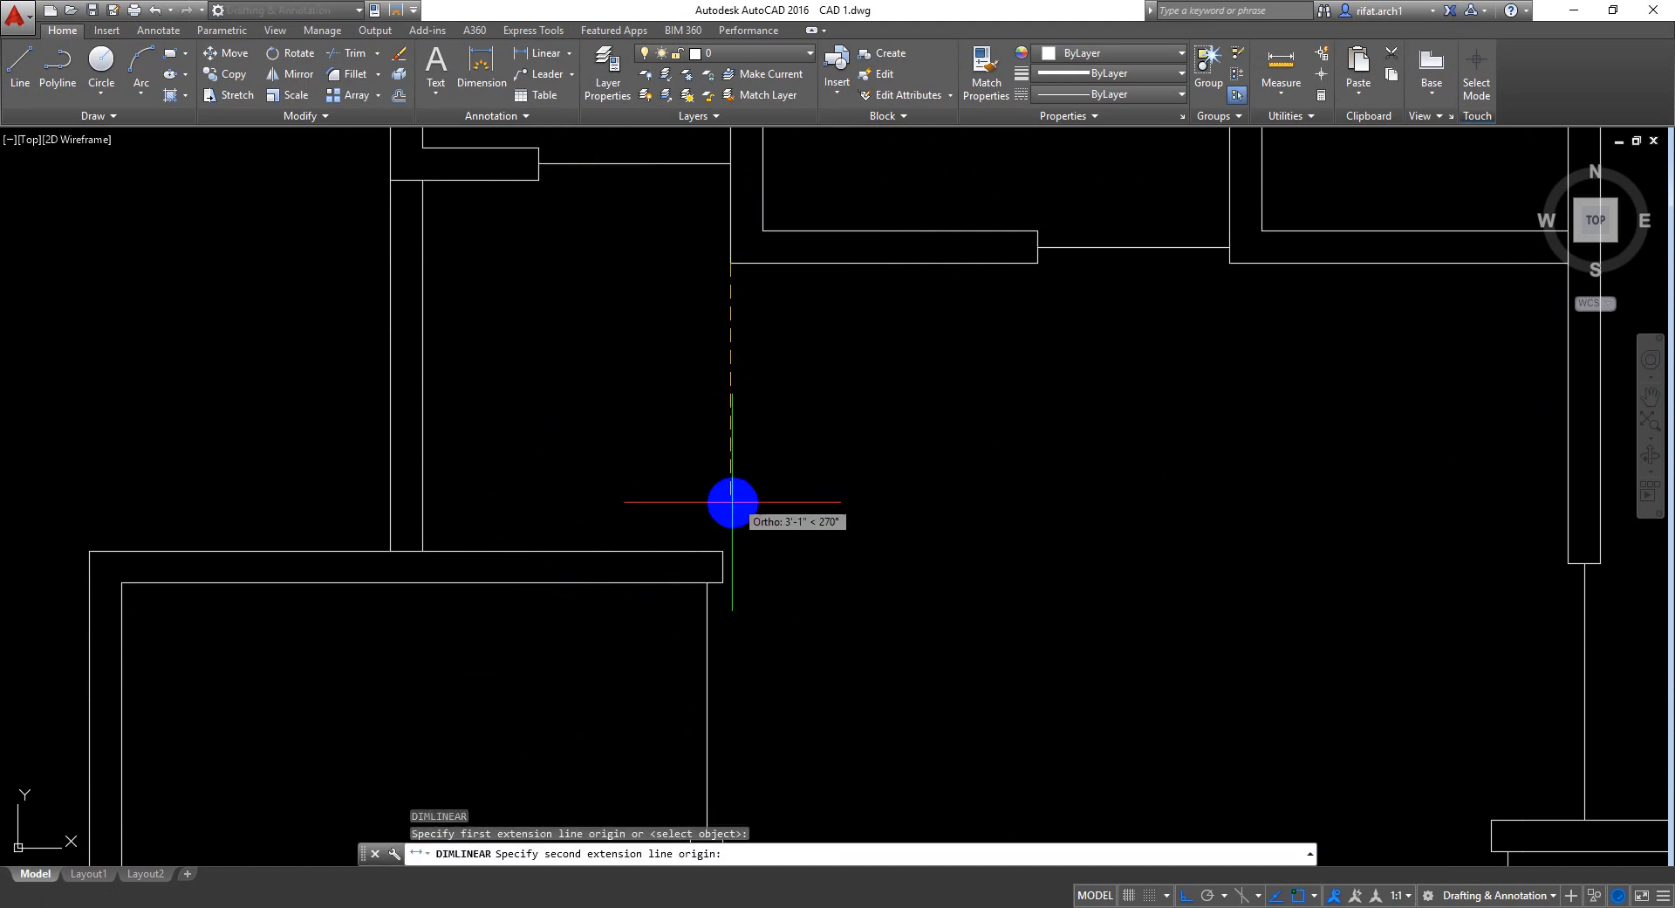
pyautogui.click(722, 550)
pyautogui.press('Escape')
pyautogui.scroll(-5, 754, 500)
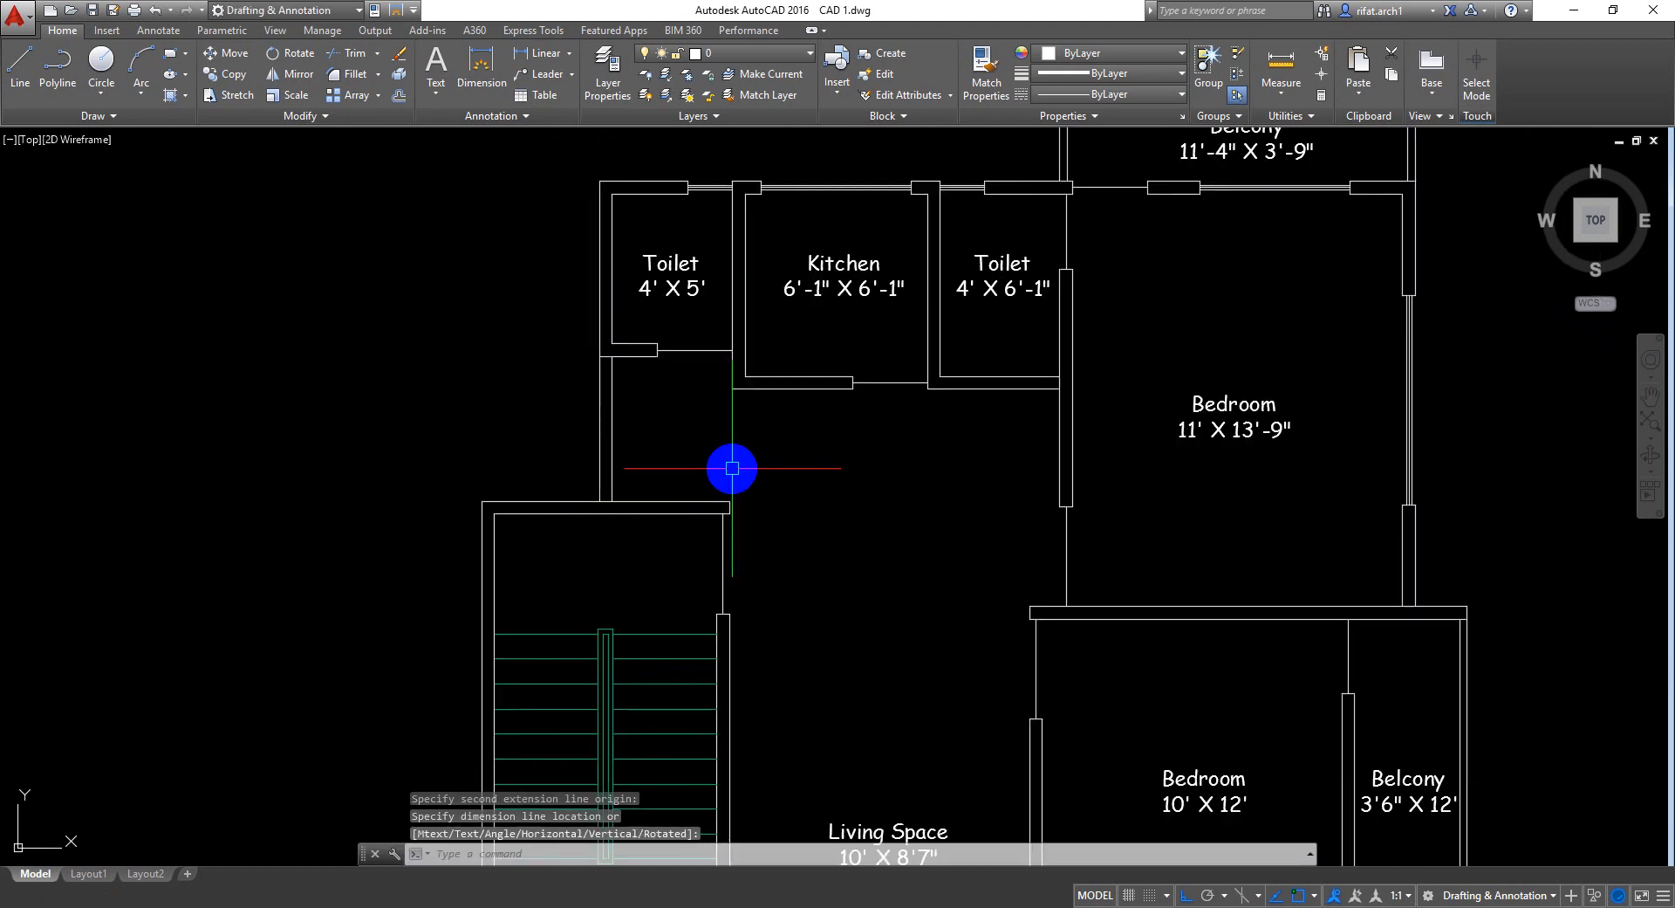
# Measure the kitchen's inside depth along the wall it shares with the 4' X 5' toilet, without placing the dimension
pyautogui.scroll(5, 699, 513)
pyautogui.moveTo(711, 432)
pyautogui.mouseDown(button='middle')
pyautogui.moveTo(689, 517)
pyautogui.moveTo(711, 352)
pyautogui.moveTo(646, 375)
pyautogui.moveTo(673, 279)
pyautogui.moveTo(628, 359)
pyautogui.mouseUp(button='middle')
pyautogui.scroll(2, 667, 415)
pyautogui.scroll(-2, 695, 337)
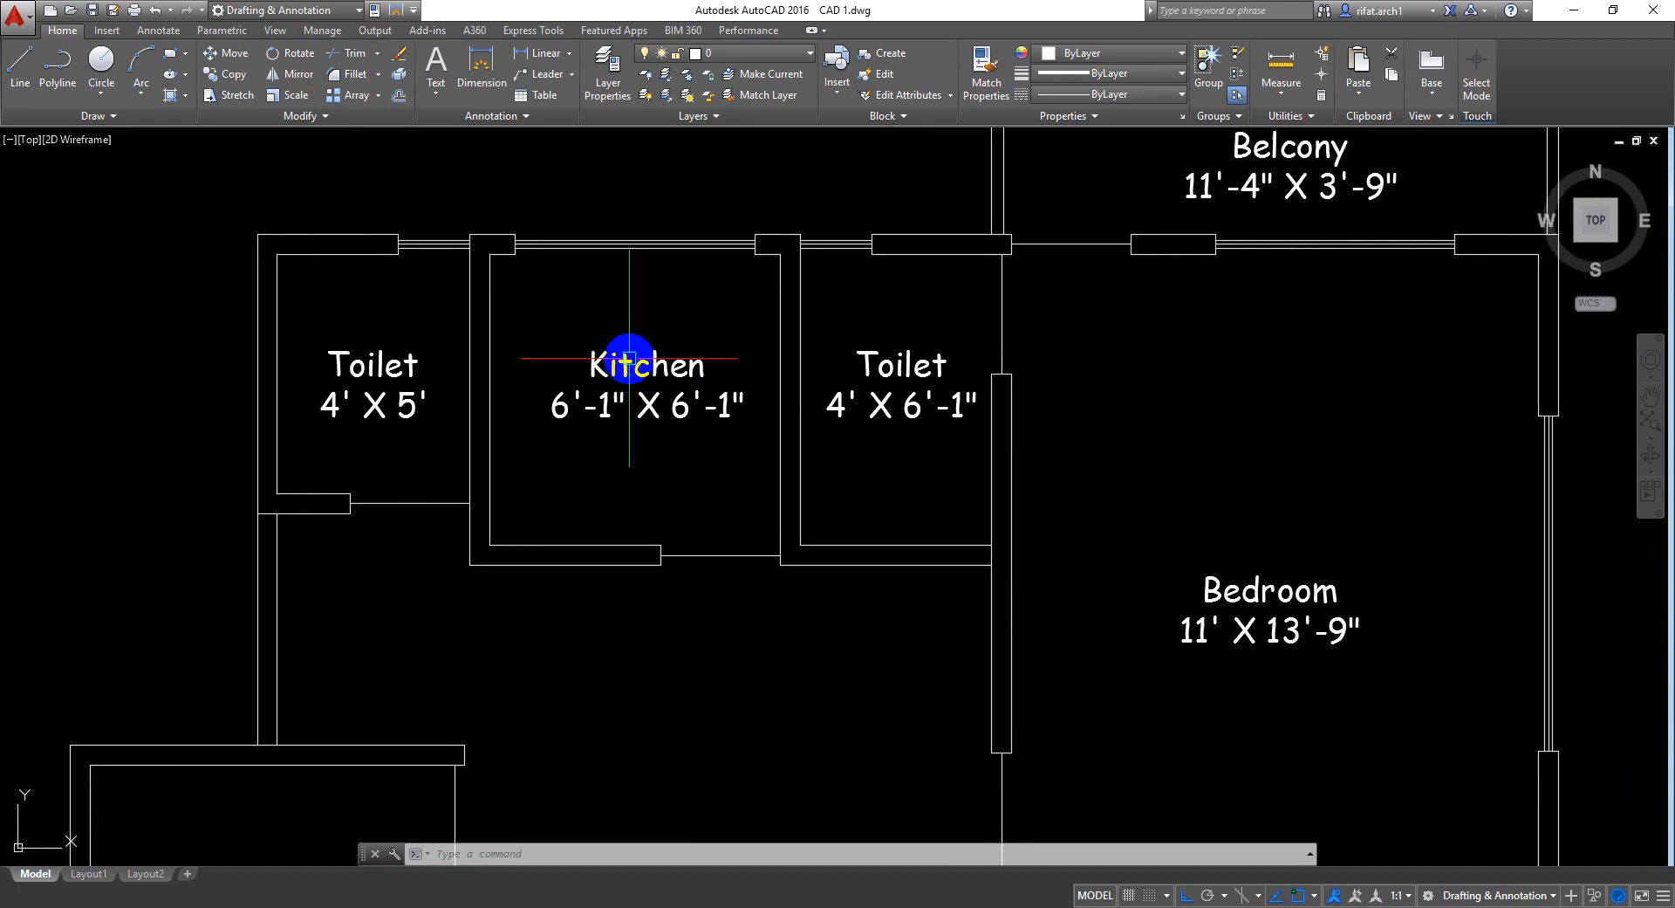
pyautogui.scroll(2, 500, 363)
pyautogui.press('space')
pyautogui.click(488, 191)
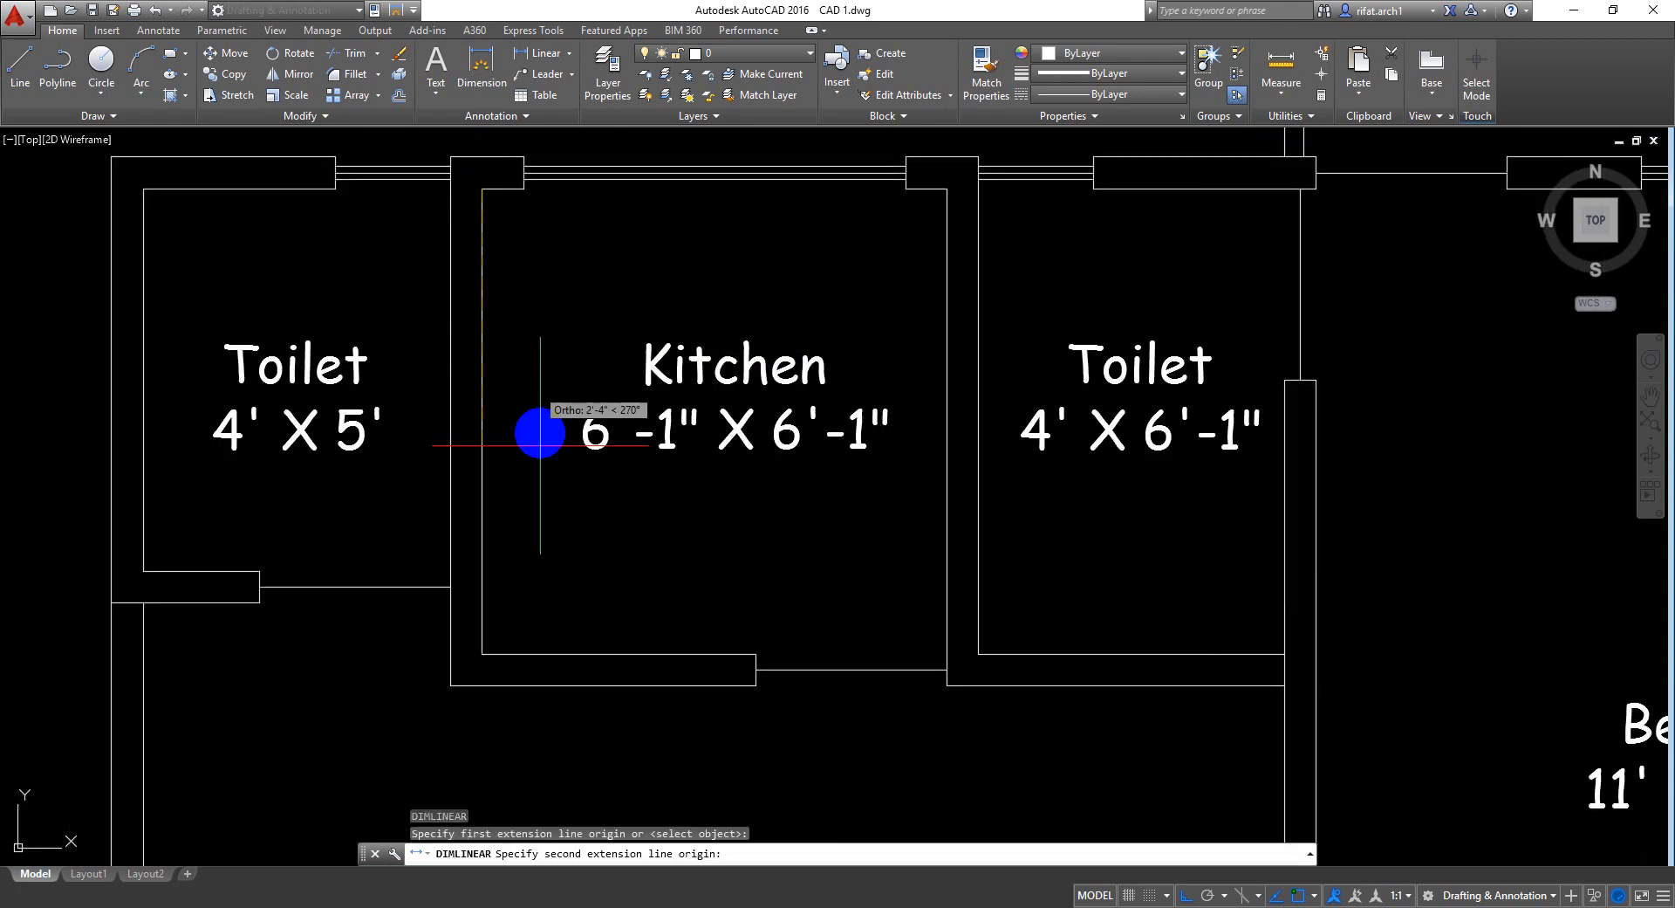
pyautogui.click(483, 656)
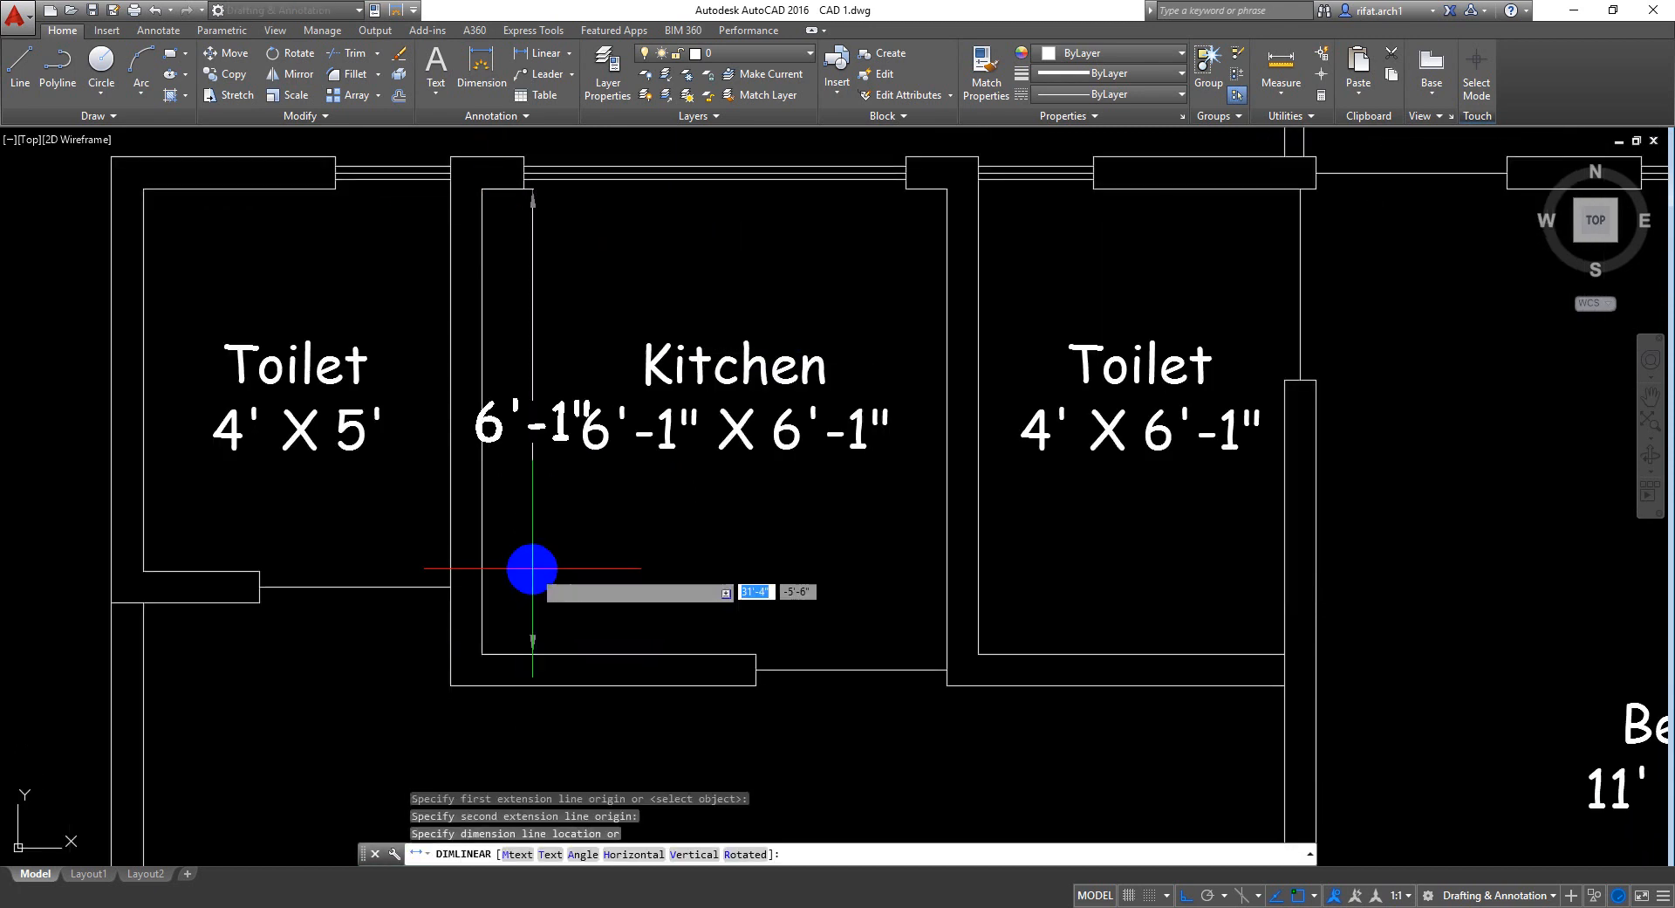
pyautogui.press('Escape')
# Save the drawing with the whole floor plan in view
pyautogui.moveTo(636, 680)
pyautogui.mouseDown(button='middle')
pyautogui.moveTo(692, 385)
pyautogui.moveTo(665, 472)
pyautogui.mouseUp(button='middle')
pyautogui.scroll(-2, 707, 356)
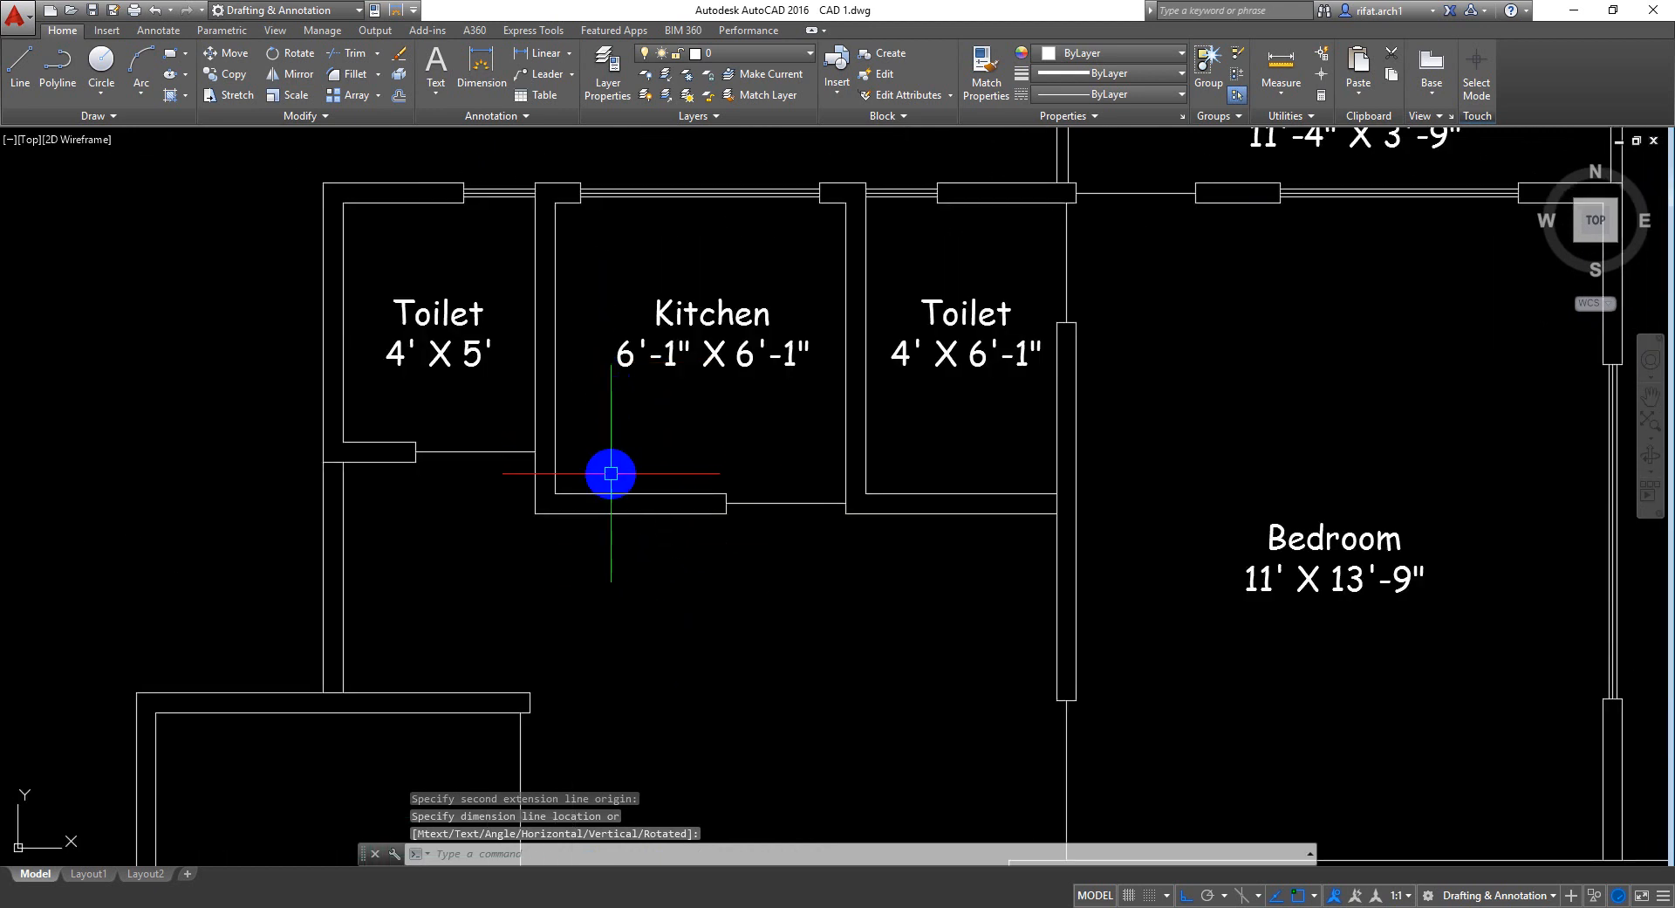
pyautogui.moveTo(602, 540); pyautogui.dragTo(617, 507, button='middle')
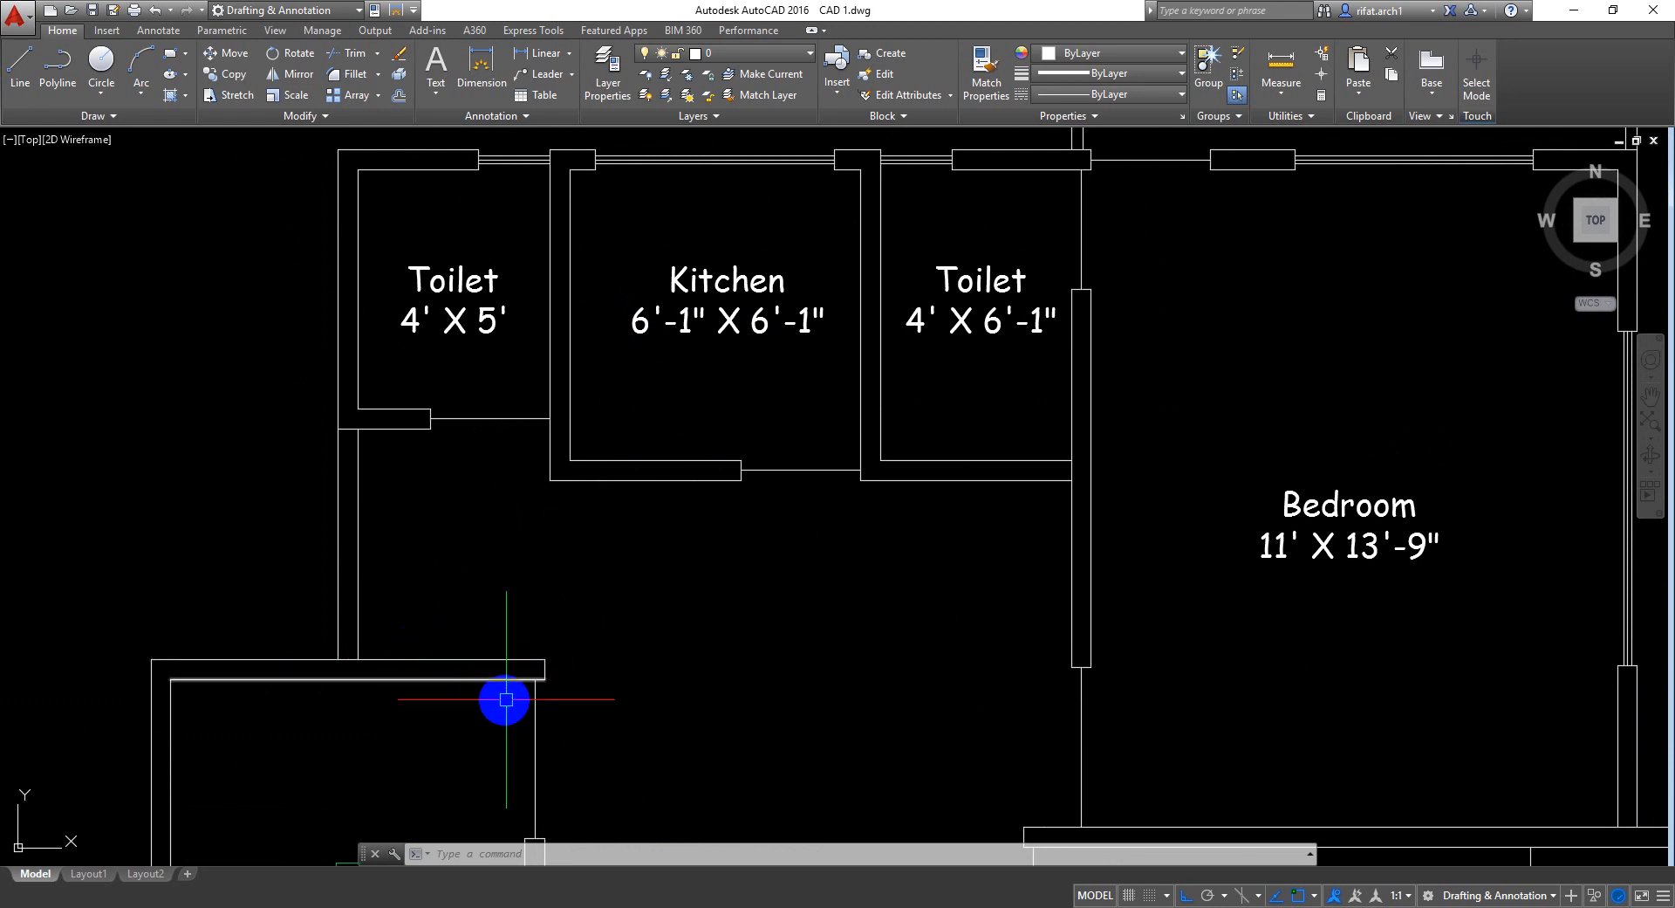
pyautogui.scroll(-3, 497, 698)
pyautogui.scroll(-1, 550, 585)
pyautogui.scroll(-2, 752, 527)
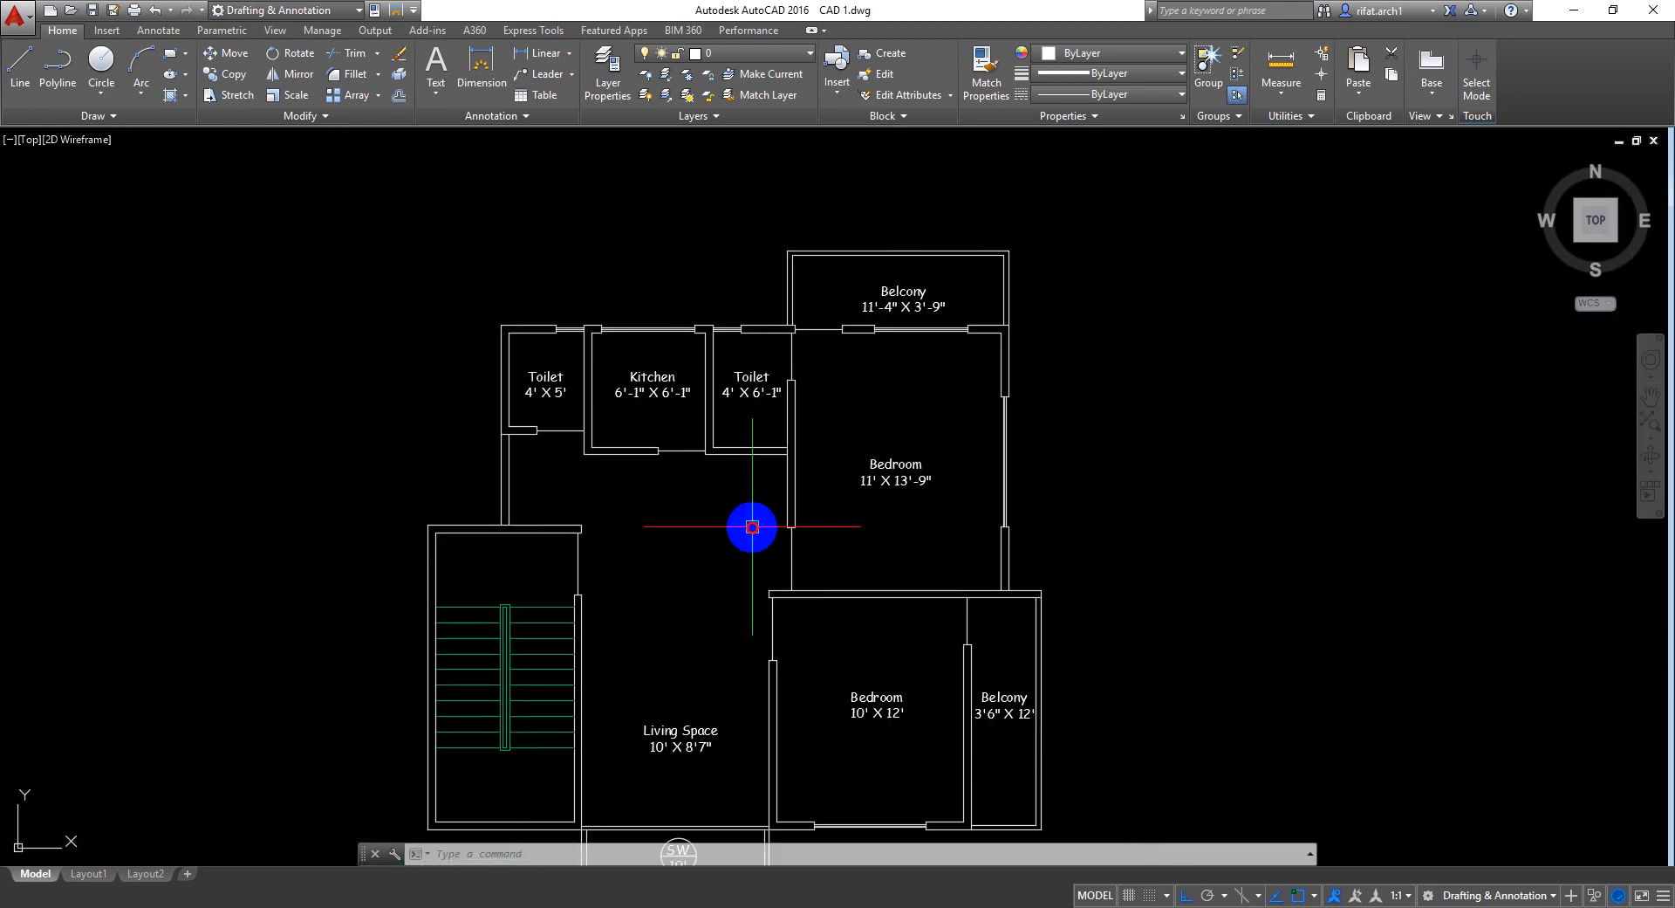
pyautogui.click(663, 649)
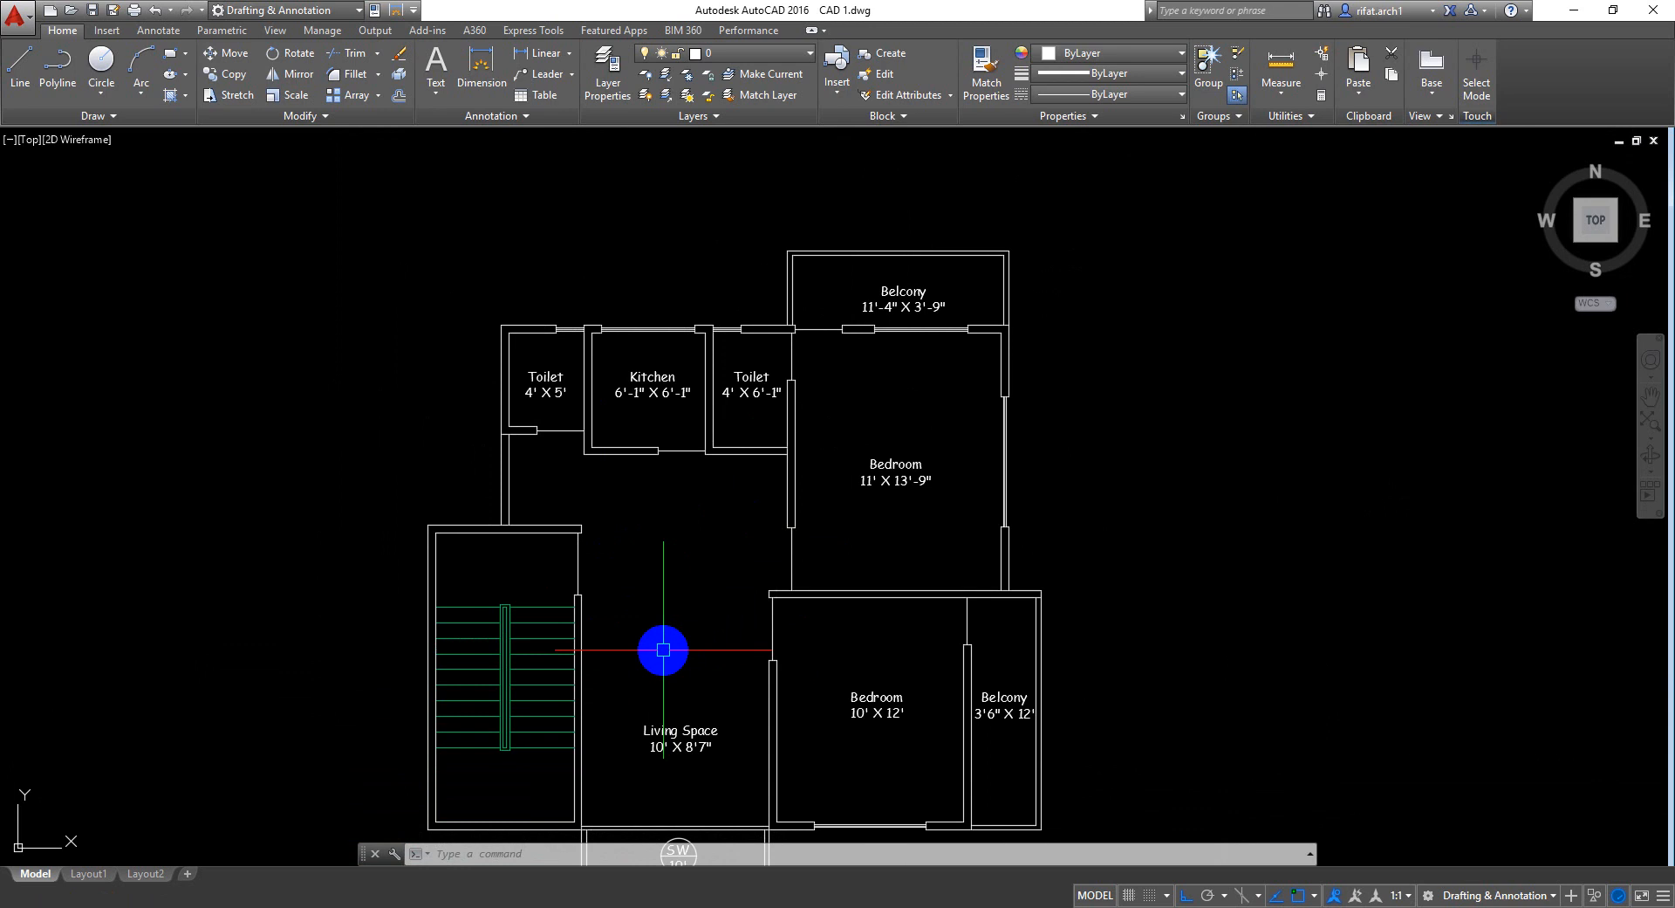
pyautogui.moveTo(689, 598); pyautogui.dragTo(722, 507, button='middle')
pyautogui.hotkey('ctrl', 's')
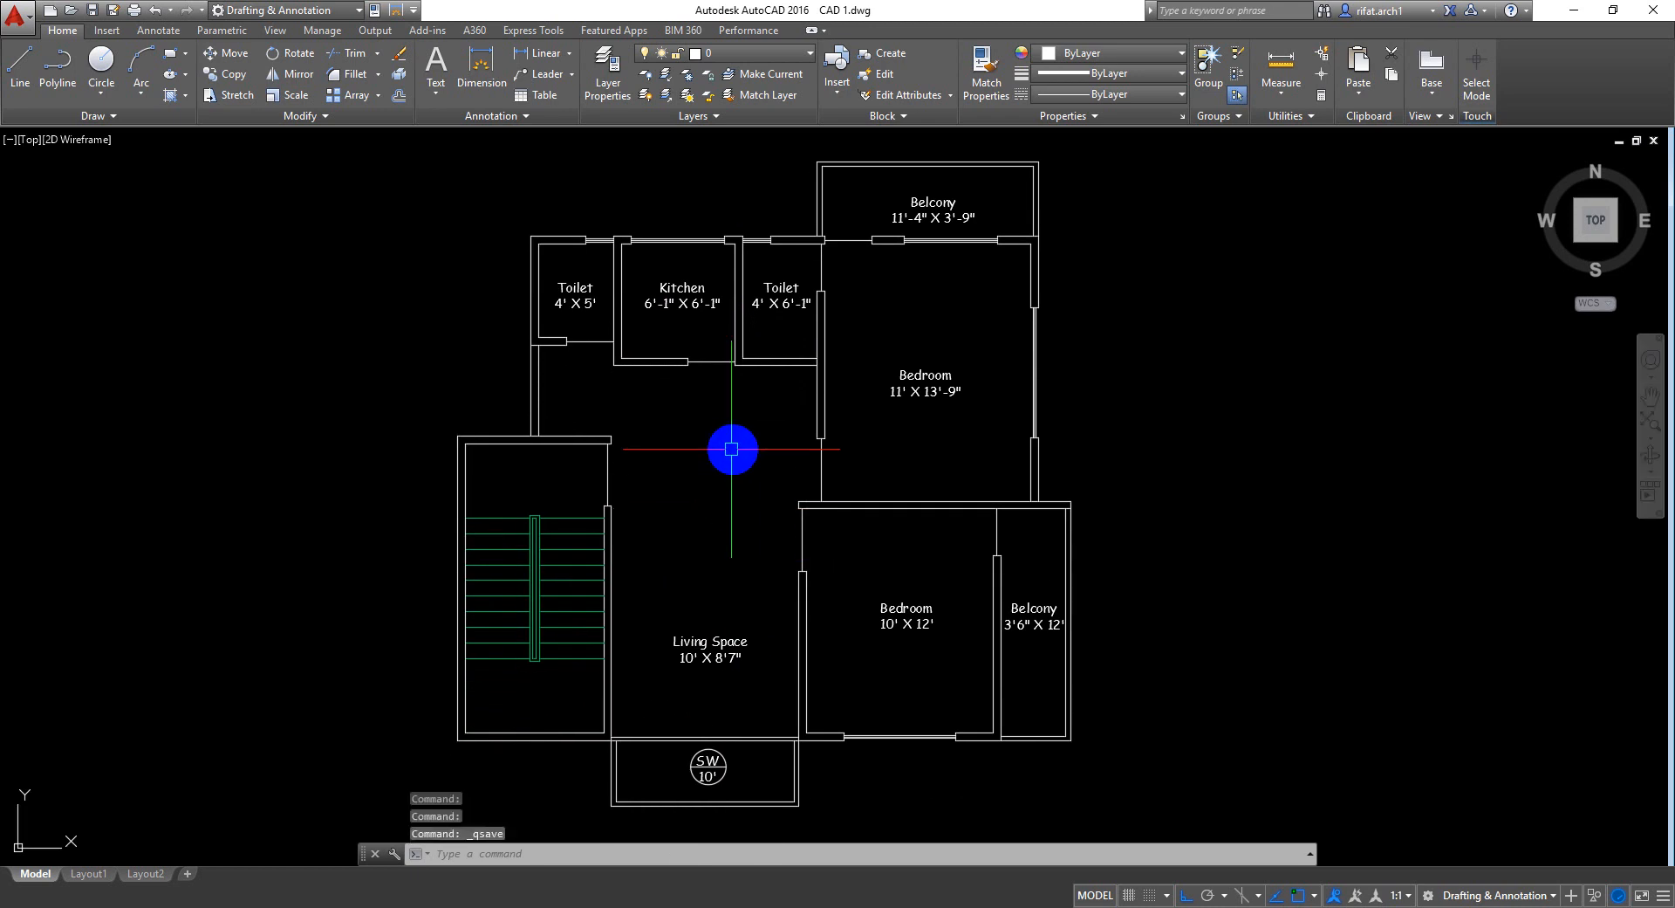
pyautogui.click(710, 488)
pyautogui.click(651, 580)
pyautogui.click(748, 393)
pyautogui.click(690, 538)
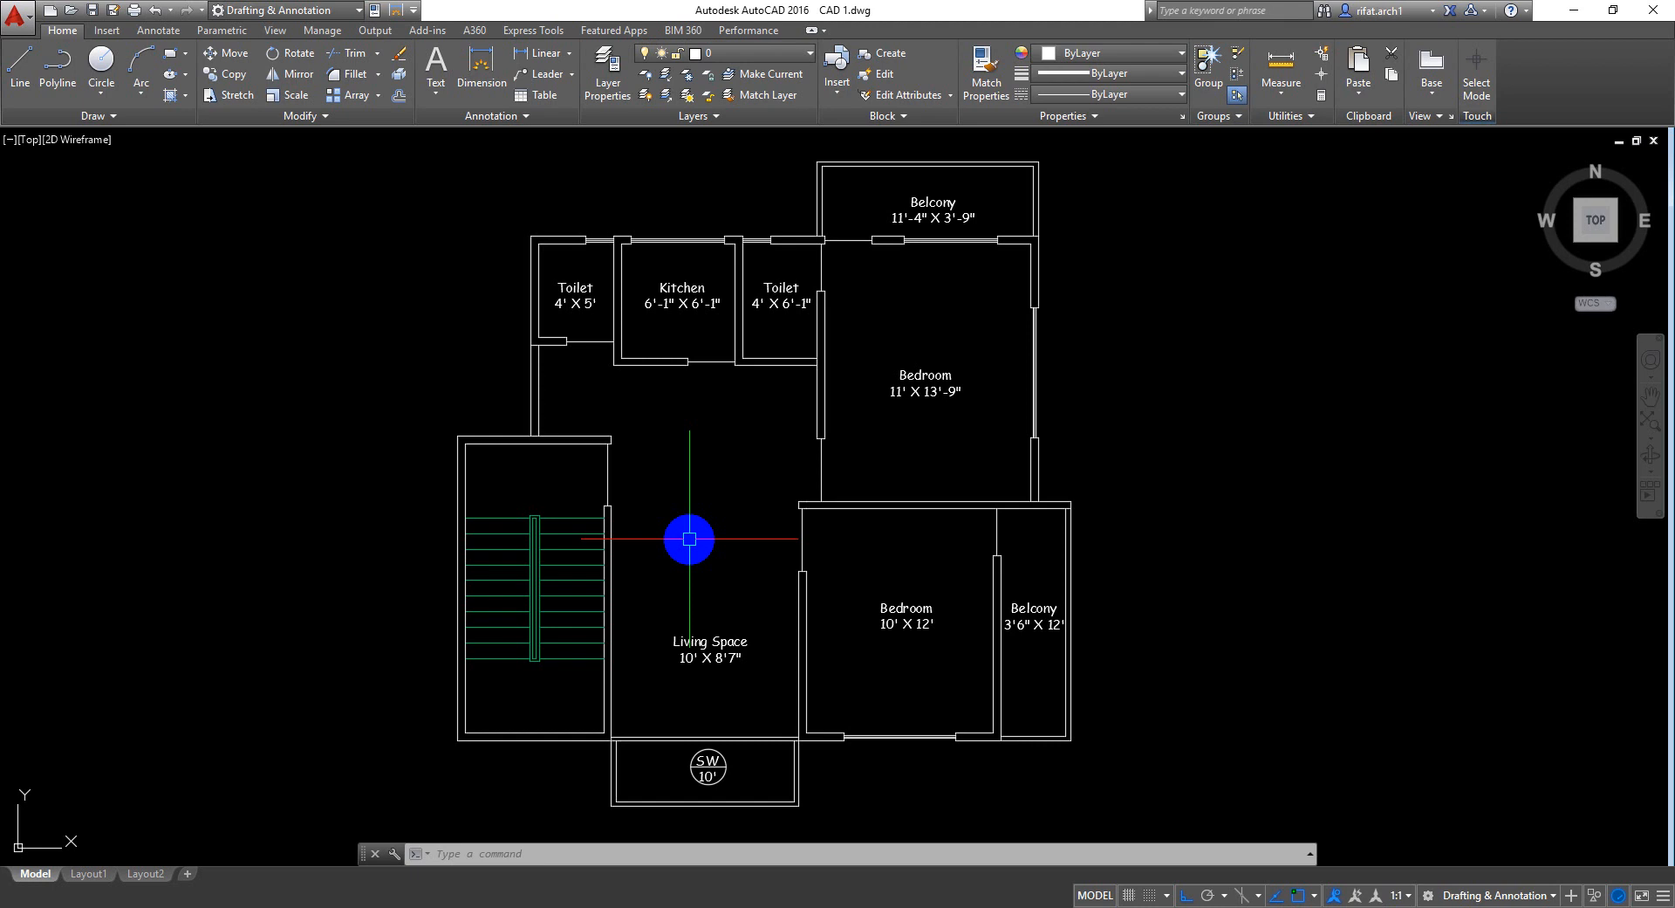
pyautogui.click(707, 488)
pyautogui.moveTo(684, 455)
pyautogui.mouseDown(button='middle')
pyautogui.moveTo(699, 459)
pyautogui.moveTo(684, 460)
pyautogui.mouseUp(button='middle')
pyautogui.click(729, 442)
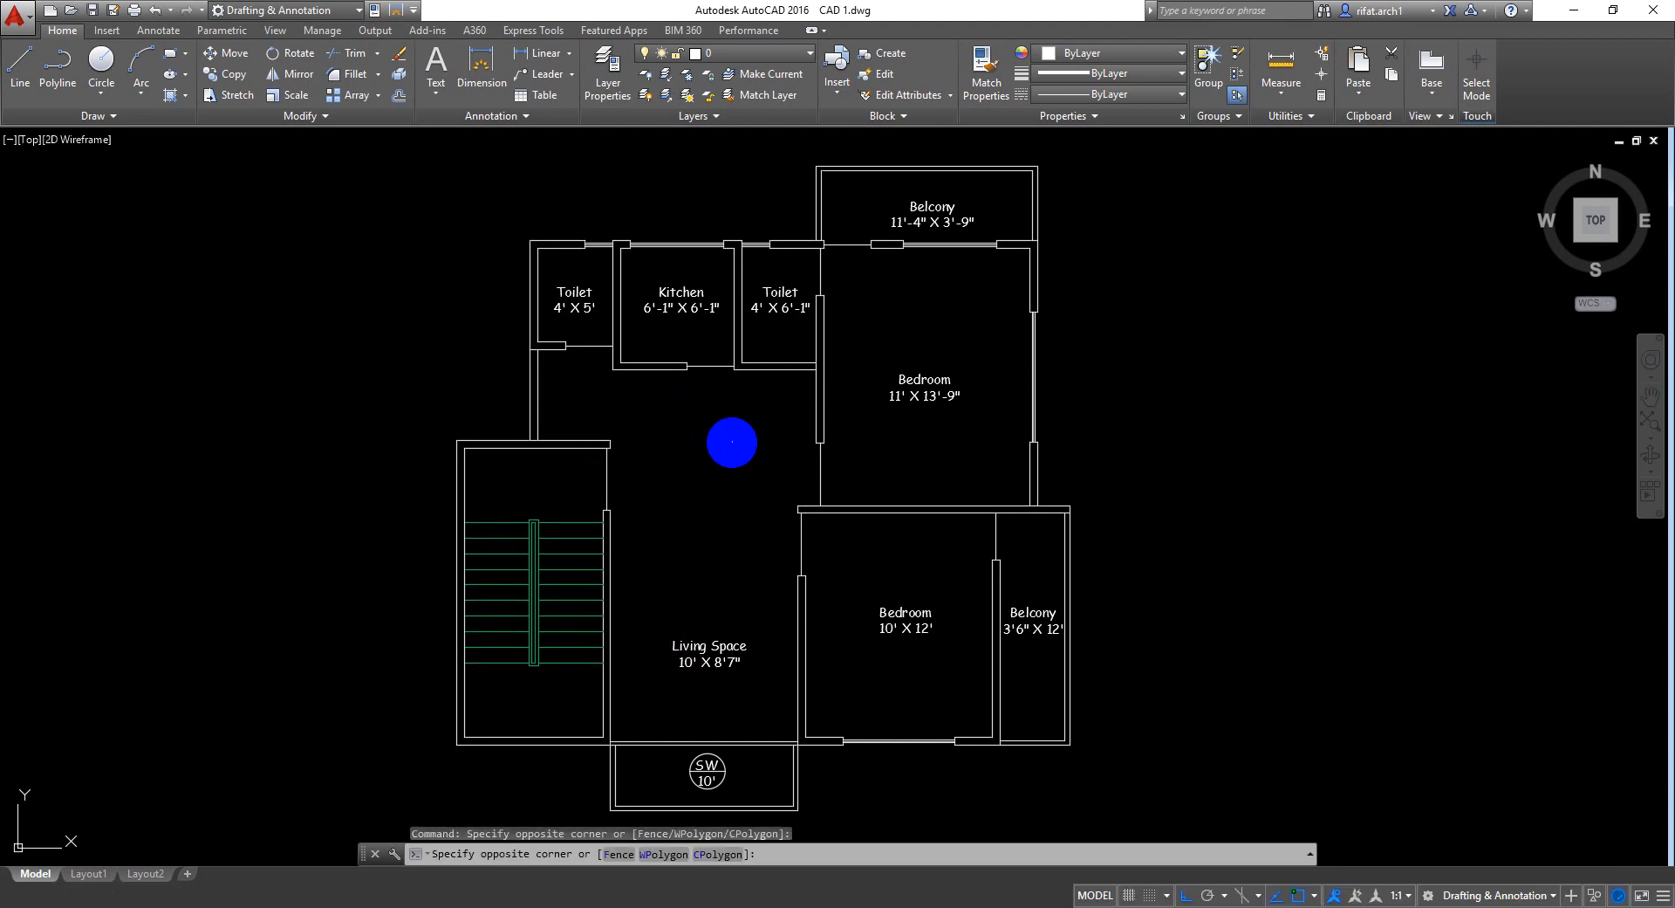
# Save the drawing and measure the passage width from the stair room's upper wall end to the 11' X 13'-9" bedroom wall, without placing the dimension
pyautogui.click(698, 557)
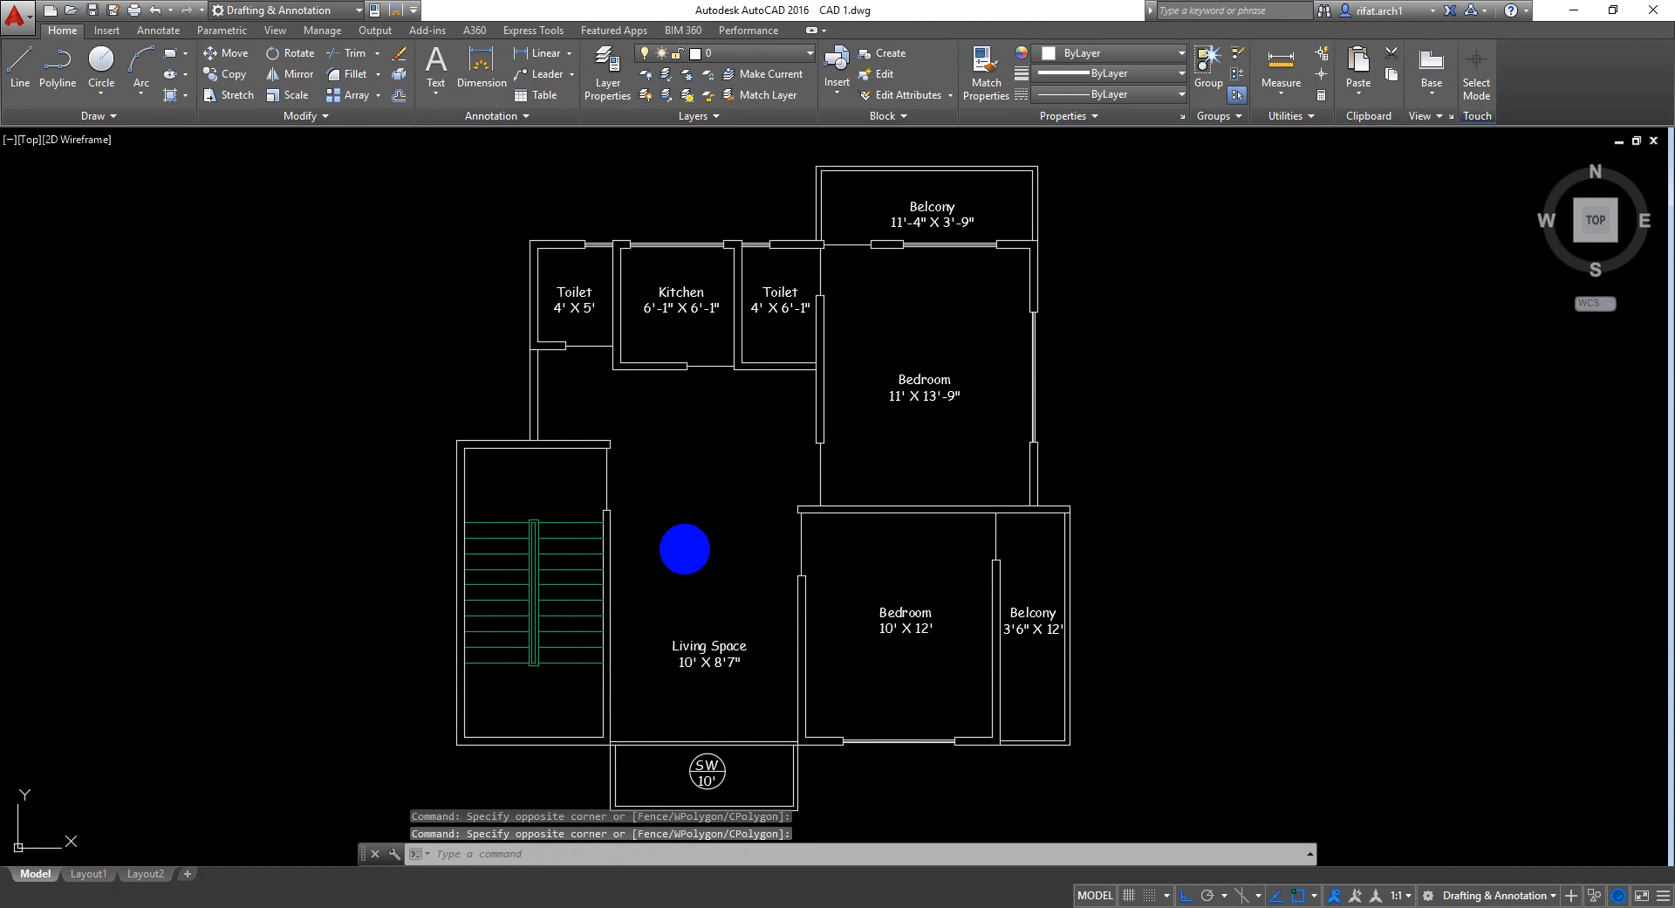
pyautogui.hotkey('ctrl', 's')
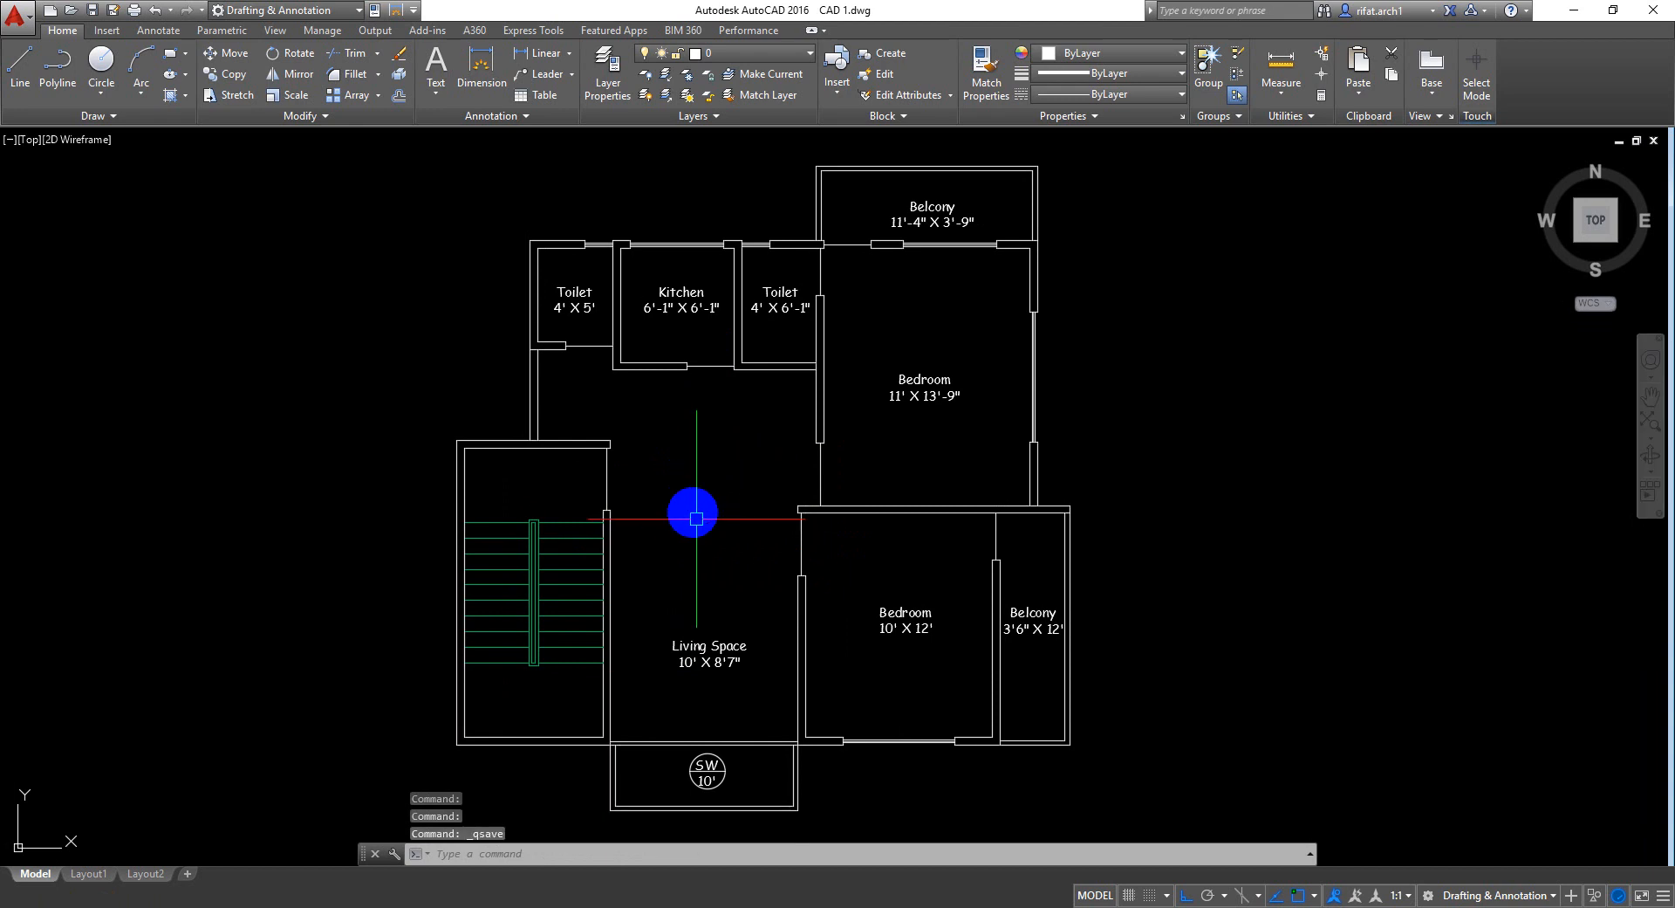
pyautogui.moveTo(732, 601)
pyautogui.mouseDown(button='middle')
pyautogui.moveTo(738, 565)
pyautogui.moveTo(695, 490)
pyautogui.mouseUp(button='middle')
pyautogui.scroll(2, 736, 553)
pyautogui.scroll(-2, 692, 448)
pyautogui.scroll(2, 722, 486)
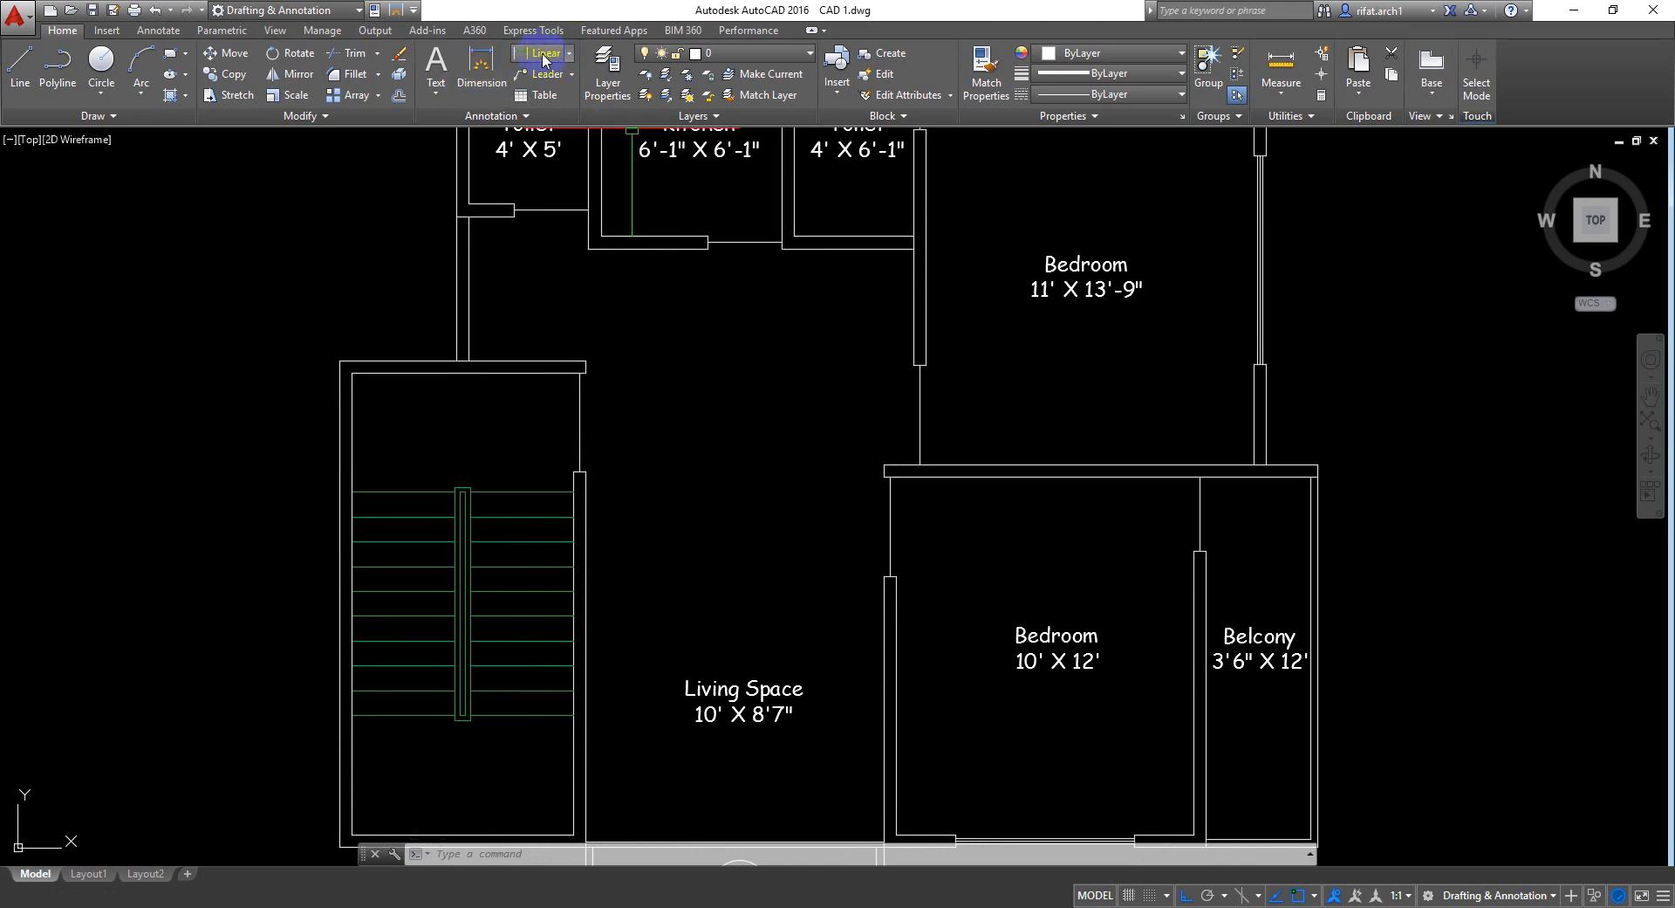
pyautogui.click(543, 59)
pyautogui.click(584, 365)
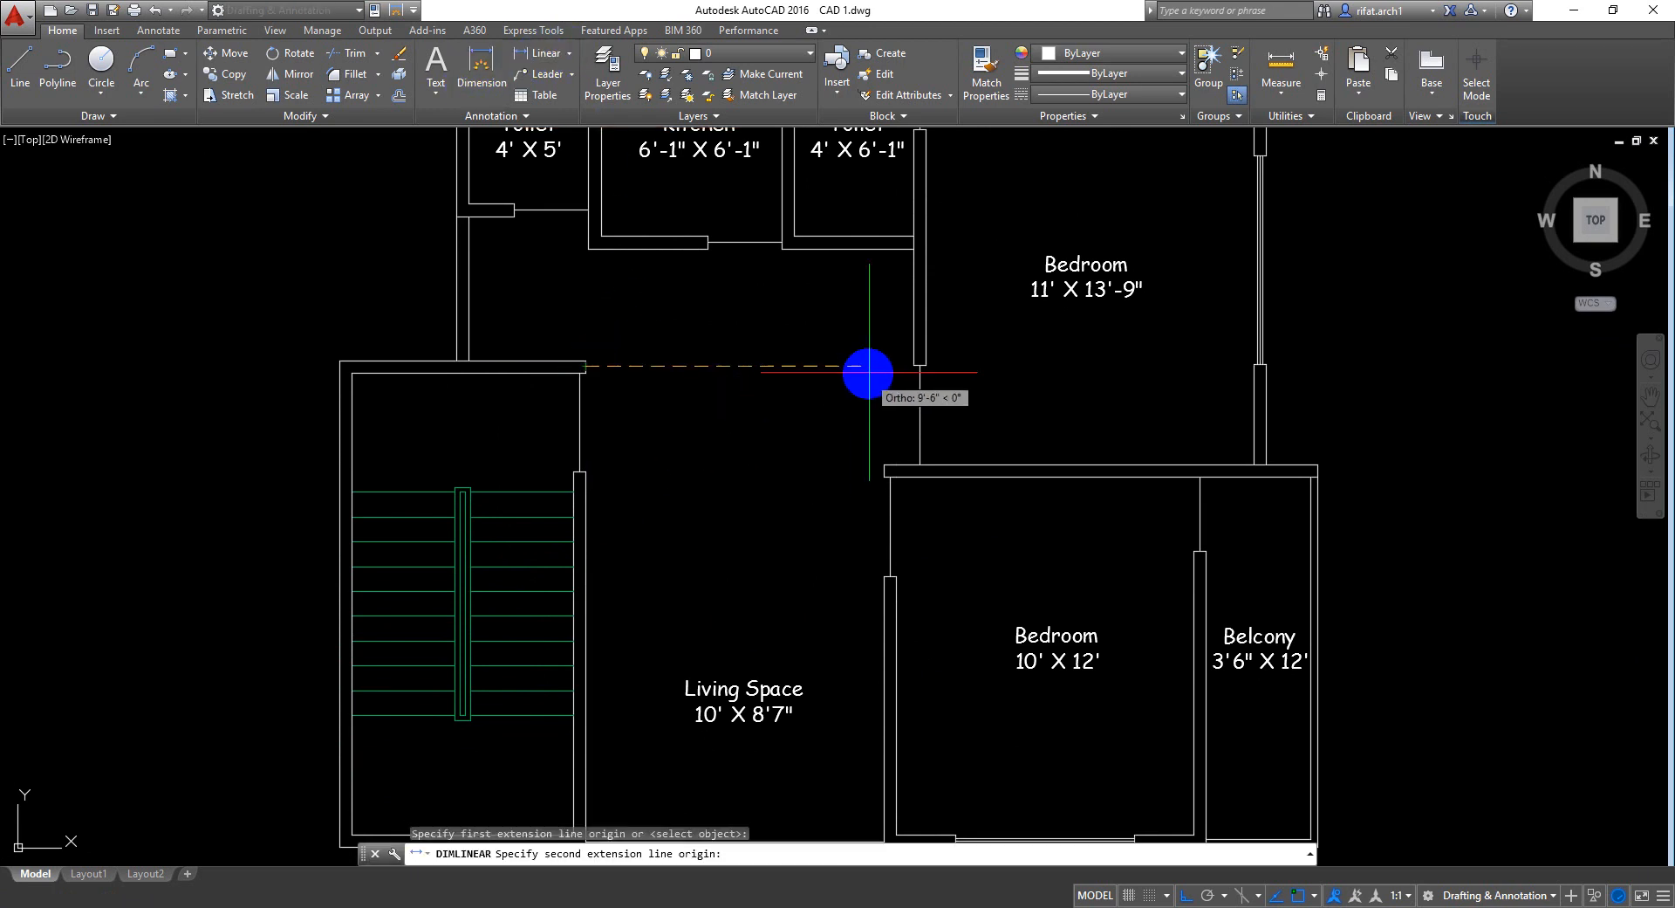
pyautogui.click(918, 365)
pyautogui.press('Escape')
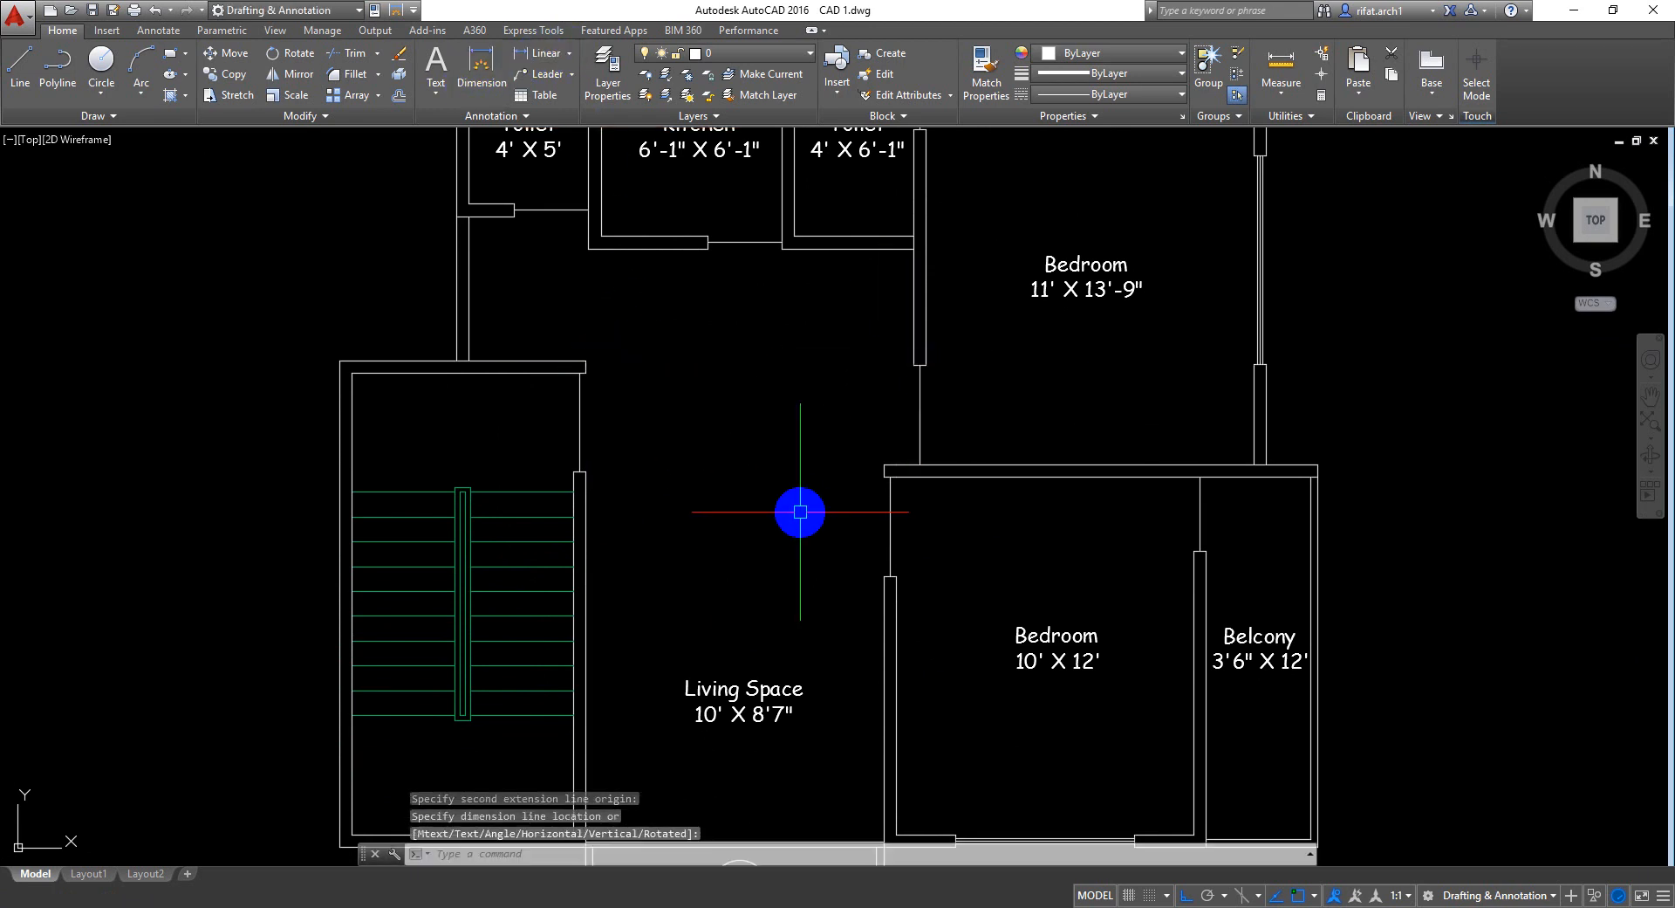
# Copy the Living Space label straight up about 8'-6" into the open area between the stair room and the 11' X 13'-9" bedroom
pyautogui.moveTo(788, 502); pyautogui.dragTo(794, 479, button='middle')
pyautogui.click(782, 634)
pyautogui.click(738, 729)
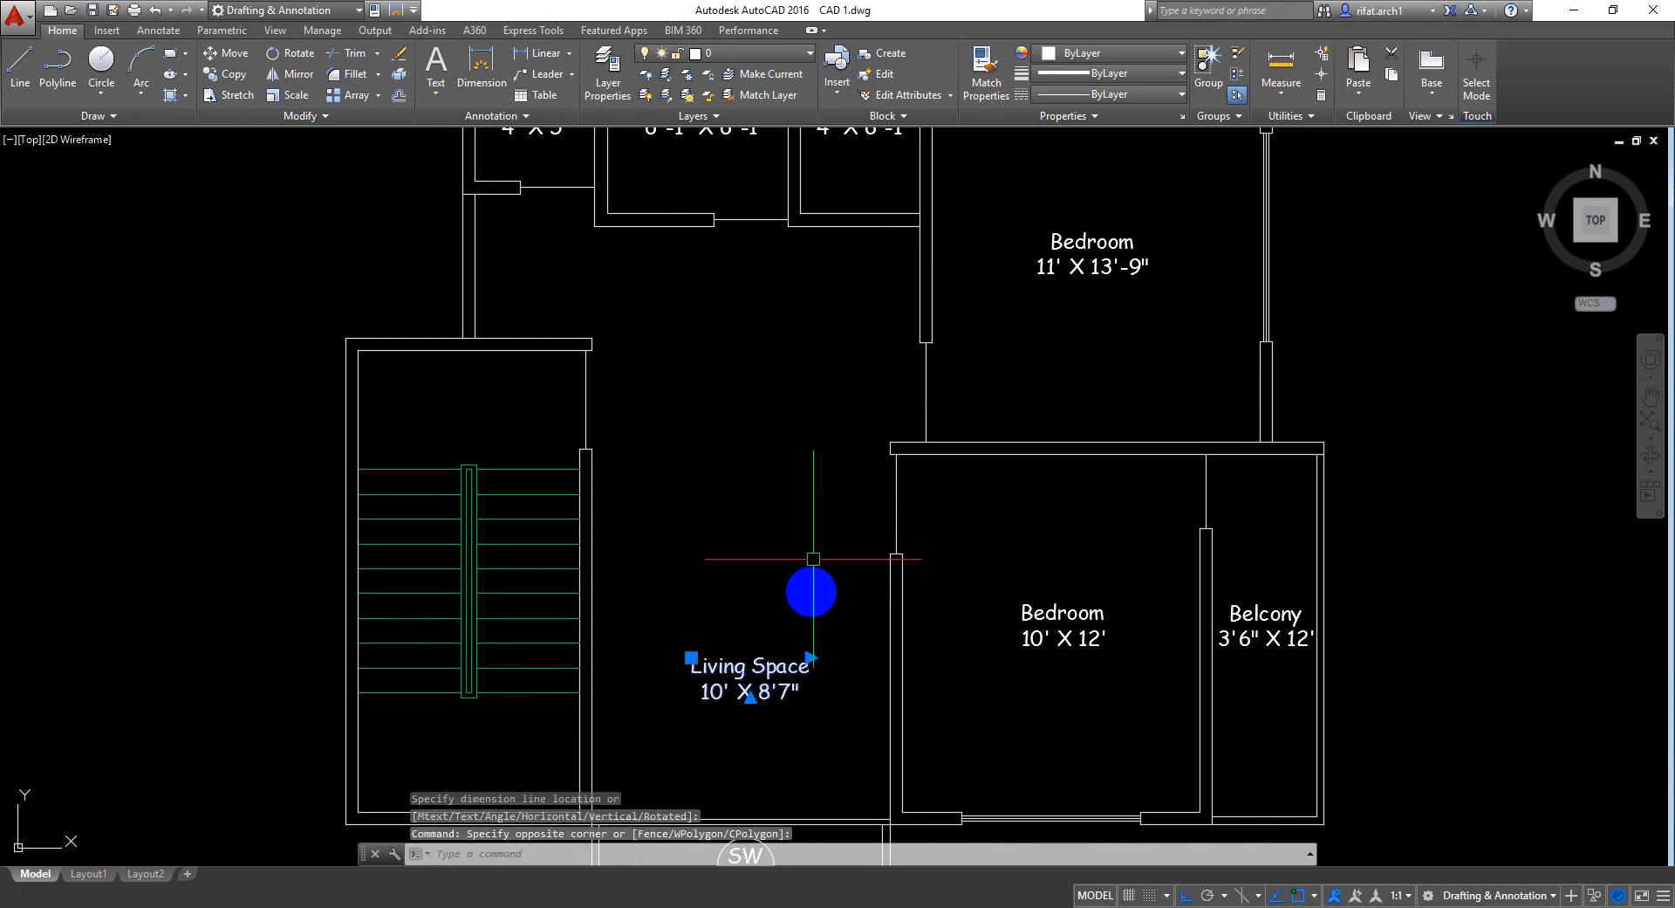
pyautogui.write('o')
pyautogui.press('Return')
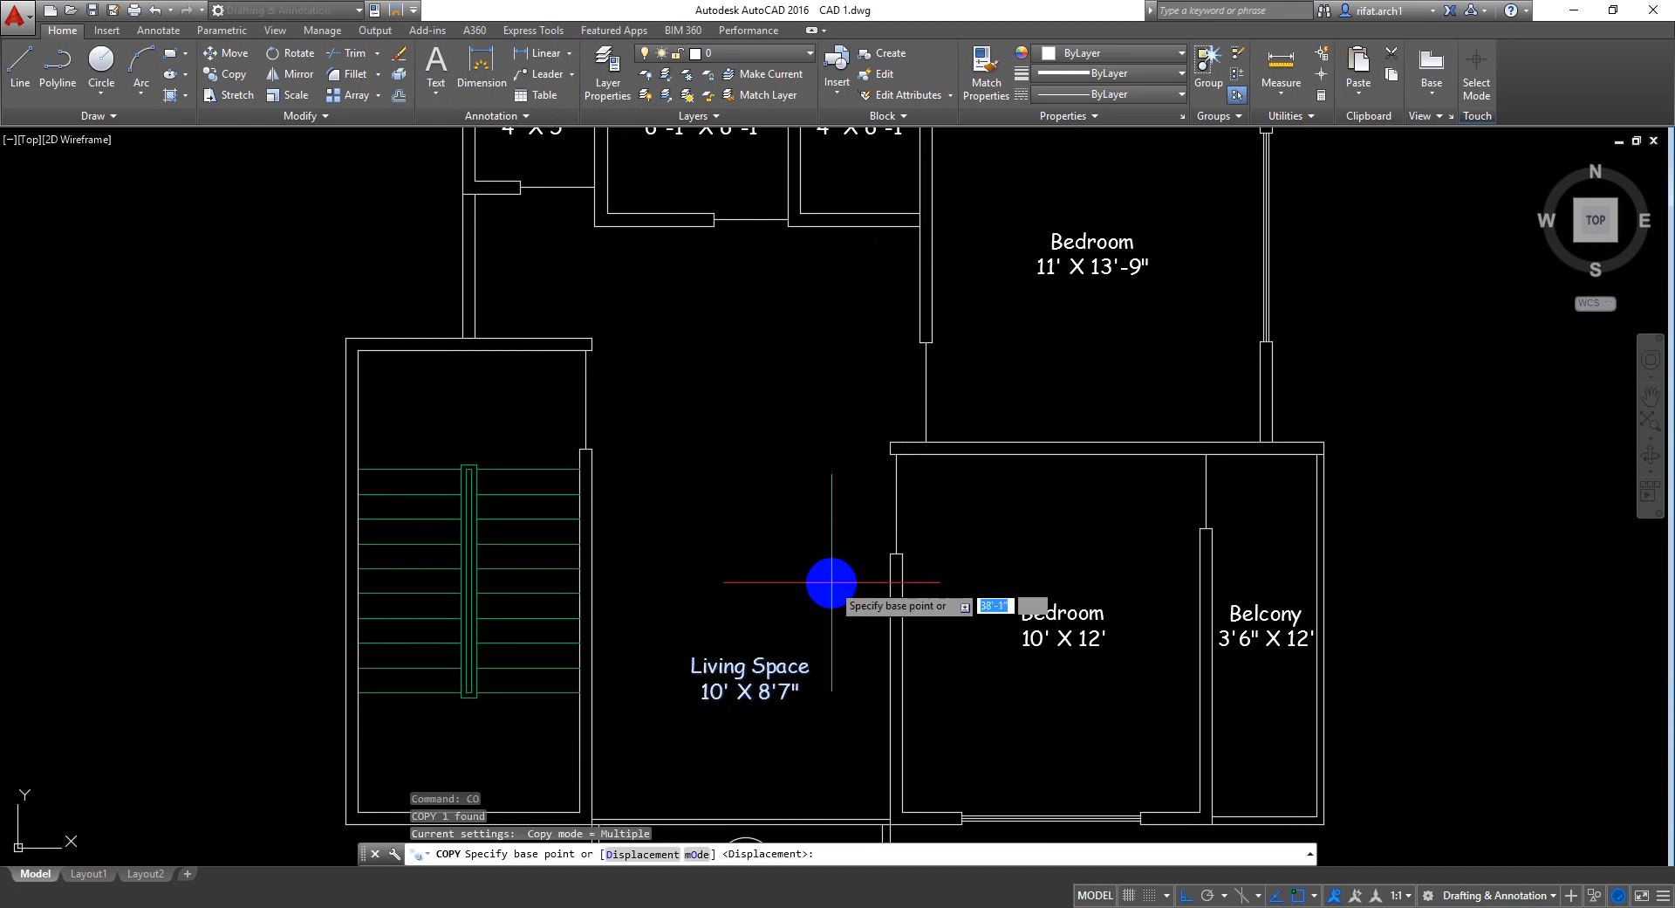
pyautogui.click(853, 721)
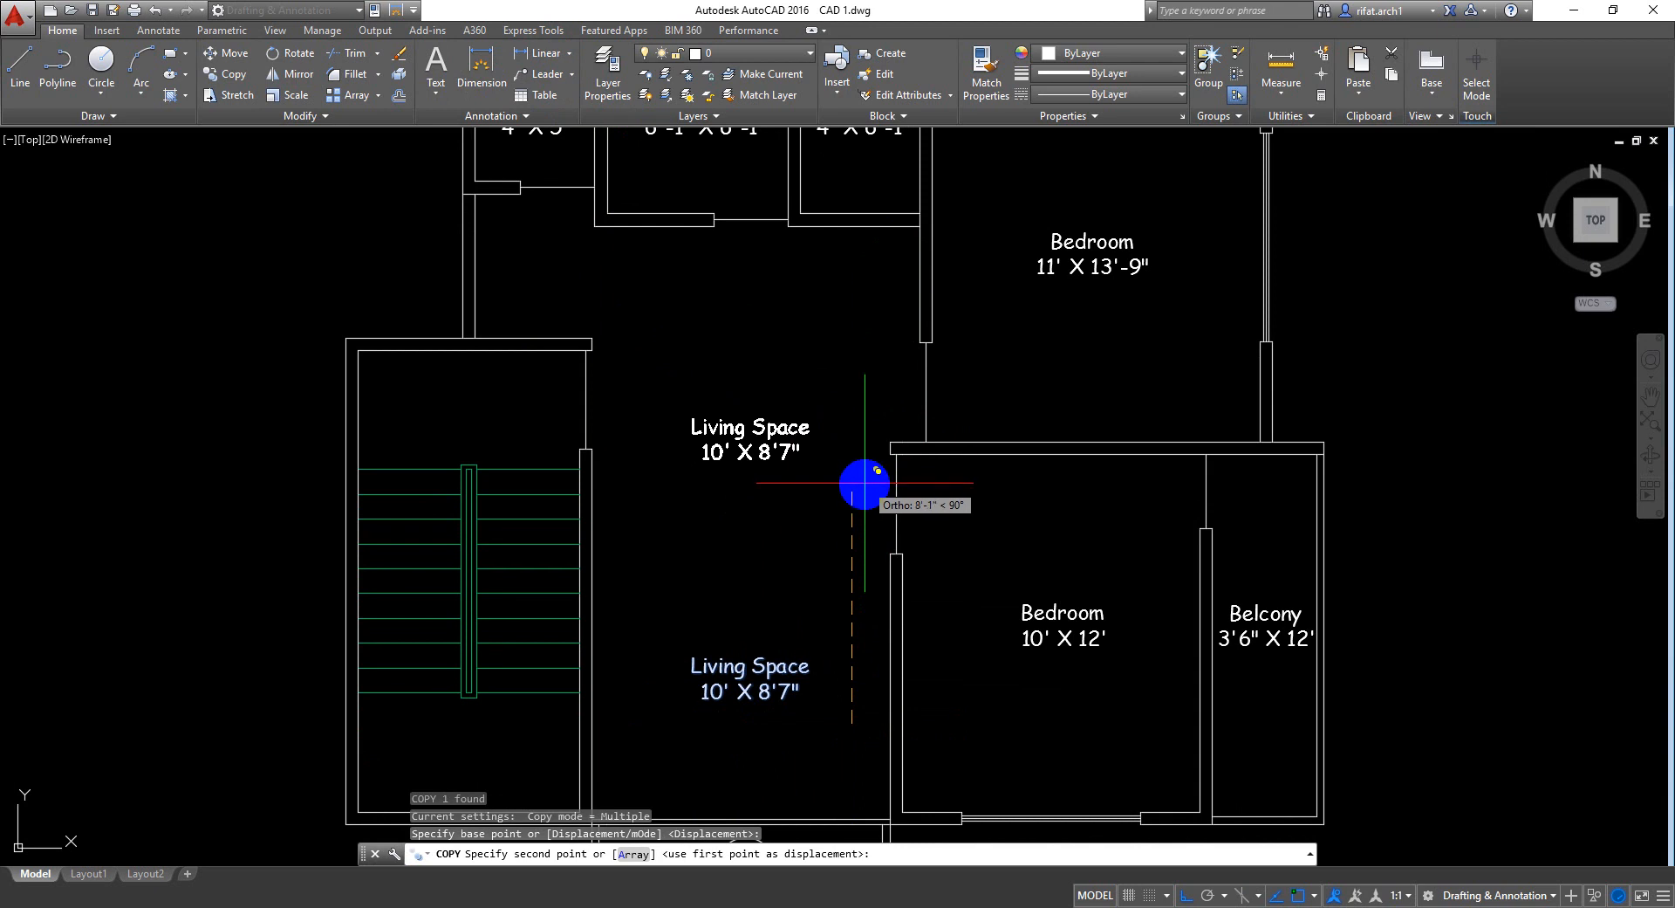
pyautogui.click(864, 468)
pyautogui.press('Return')
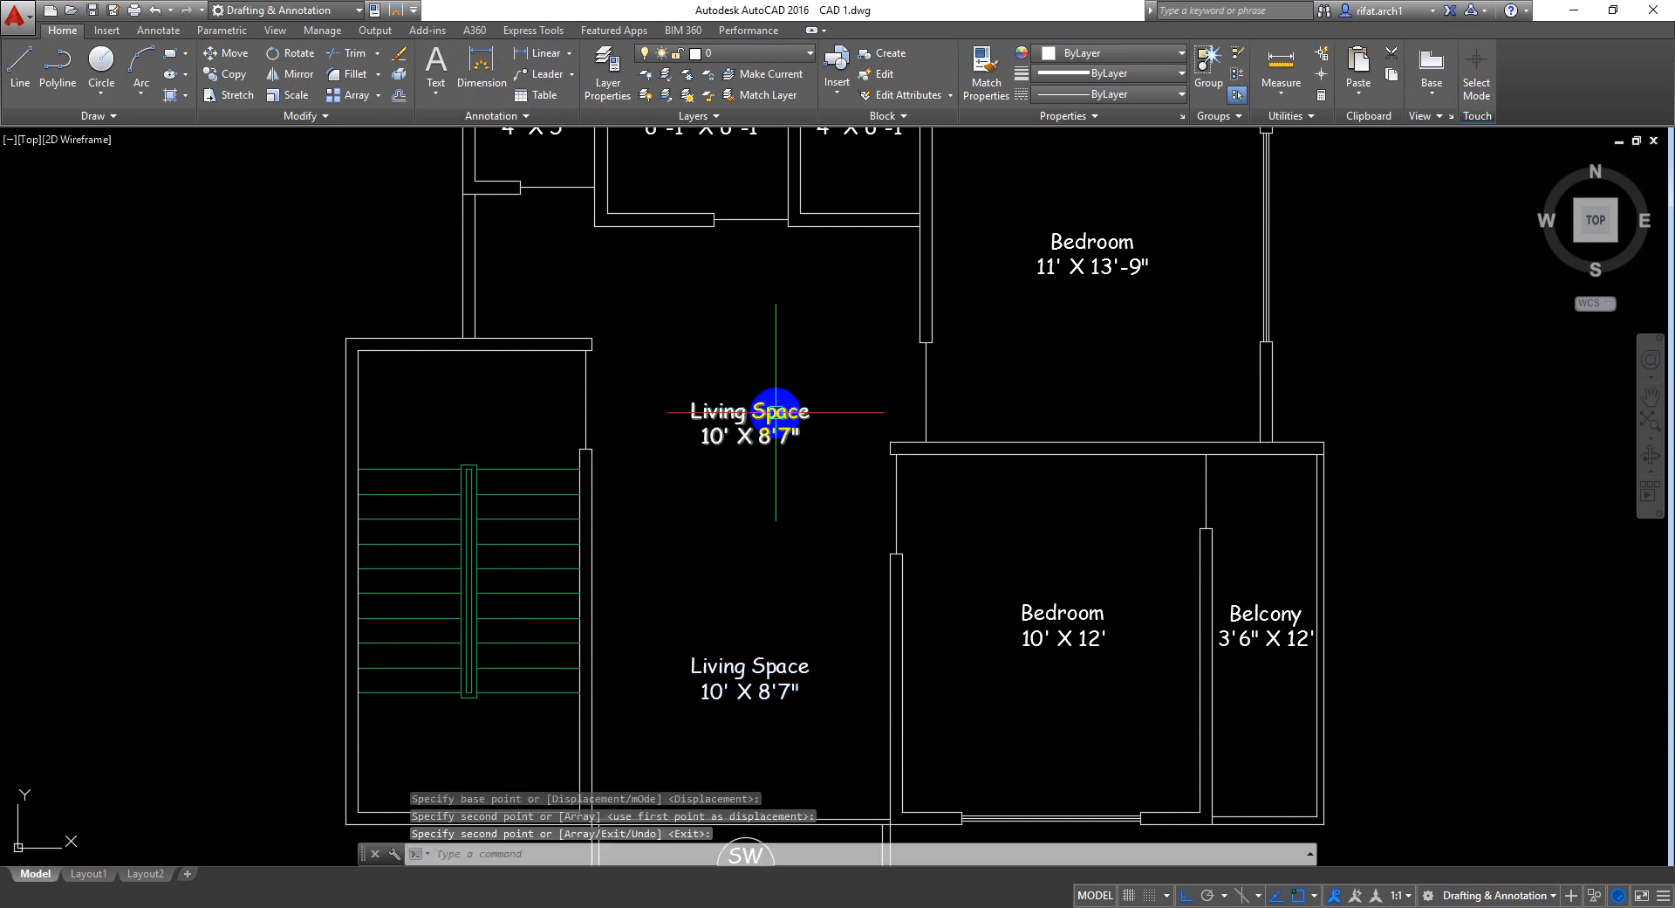
# Change the copied label's room name to Dining Space and widen its text box slightly
pyautogui.scroll(2, 772, 397)
pyautogui.doubleClick(724, 431)
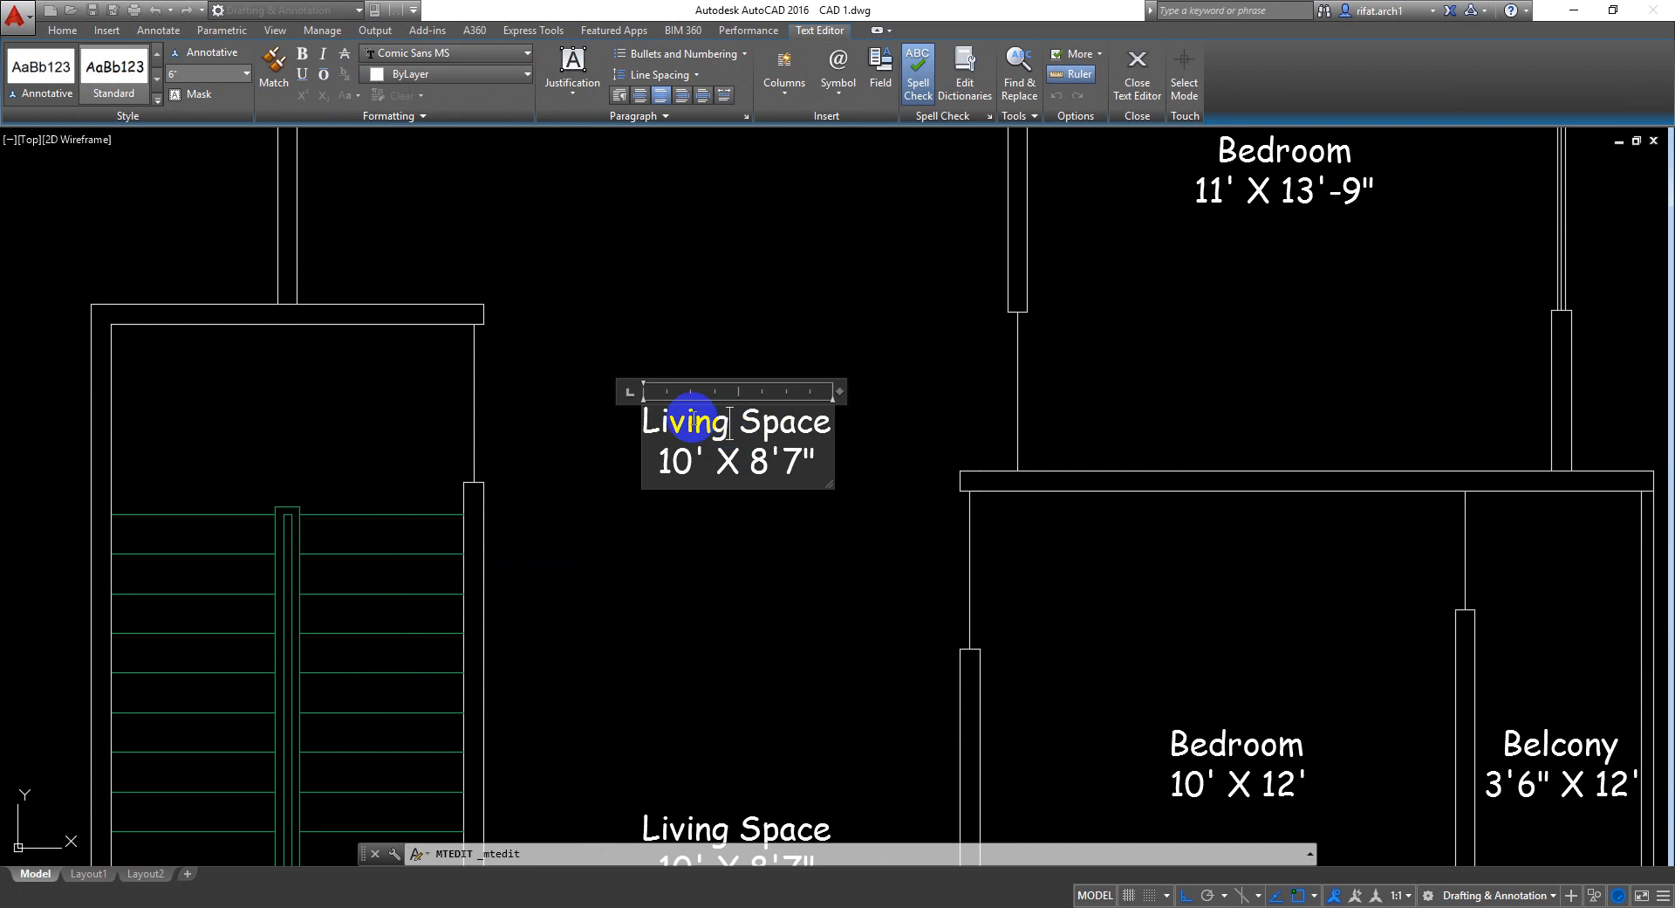
pyautogui.moveTo(685, 418); pyautogui.dragTo(585, 427)
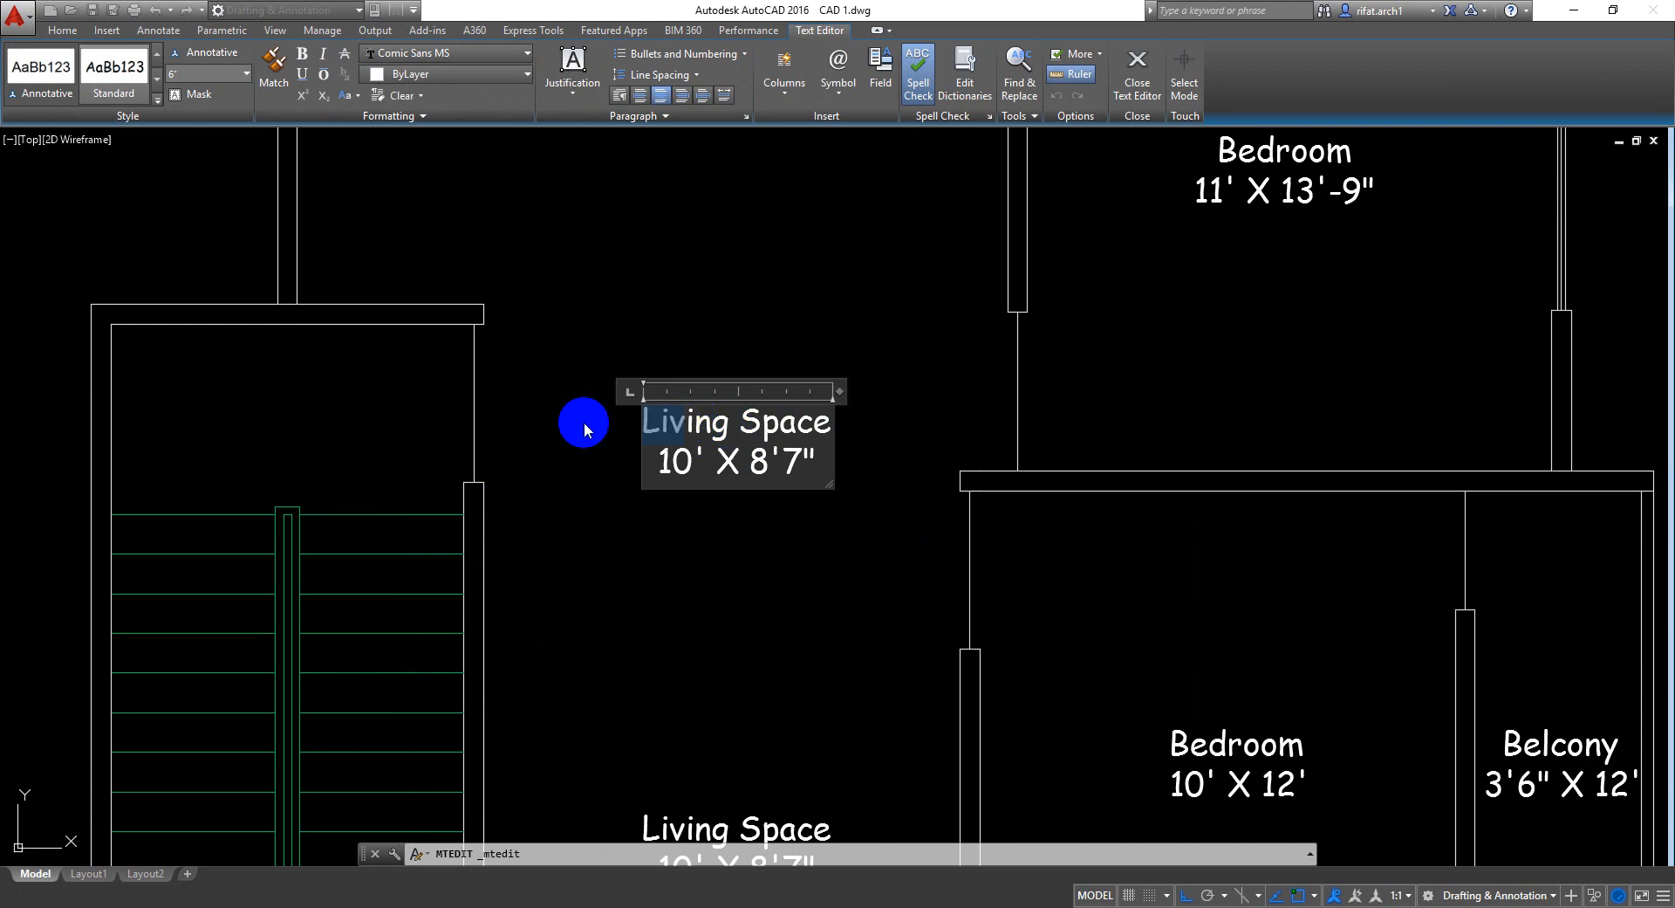
pyautogui.write('Di')
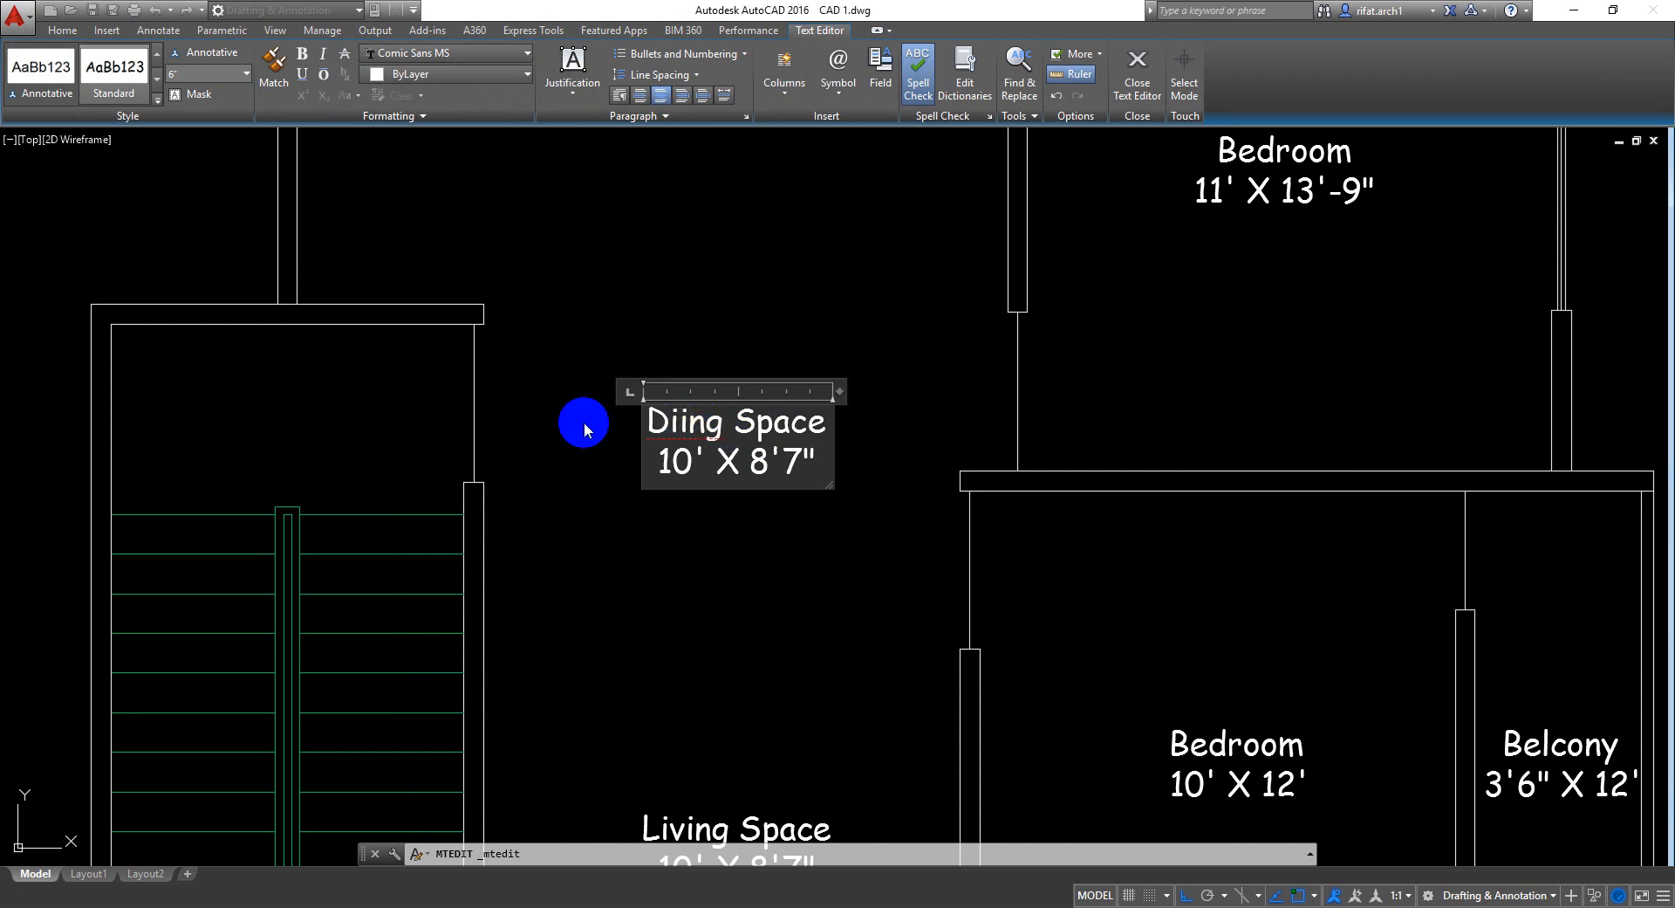
pyautogui.write('ning')
pyautogui.moveTo(835, 393); pyautogui.dragTo(872, 389)
pyautogui.click(812, 564)
# Measure the dining area's width from the 10' X 12' bedroom's upper wall end to the stair room wall, without placing the dimension
pyautogui.scroll(-2, 807, 548)
pyautogui.moveTo(806, 538); pyautogui.dragTo(760, 553, button='middle')
pyautogui.moveTo(738, 460); pyautogui.dragTo(724, 494, button='middle')
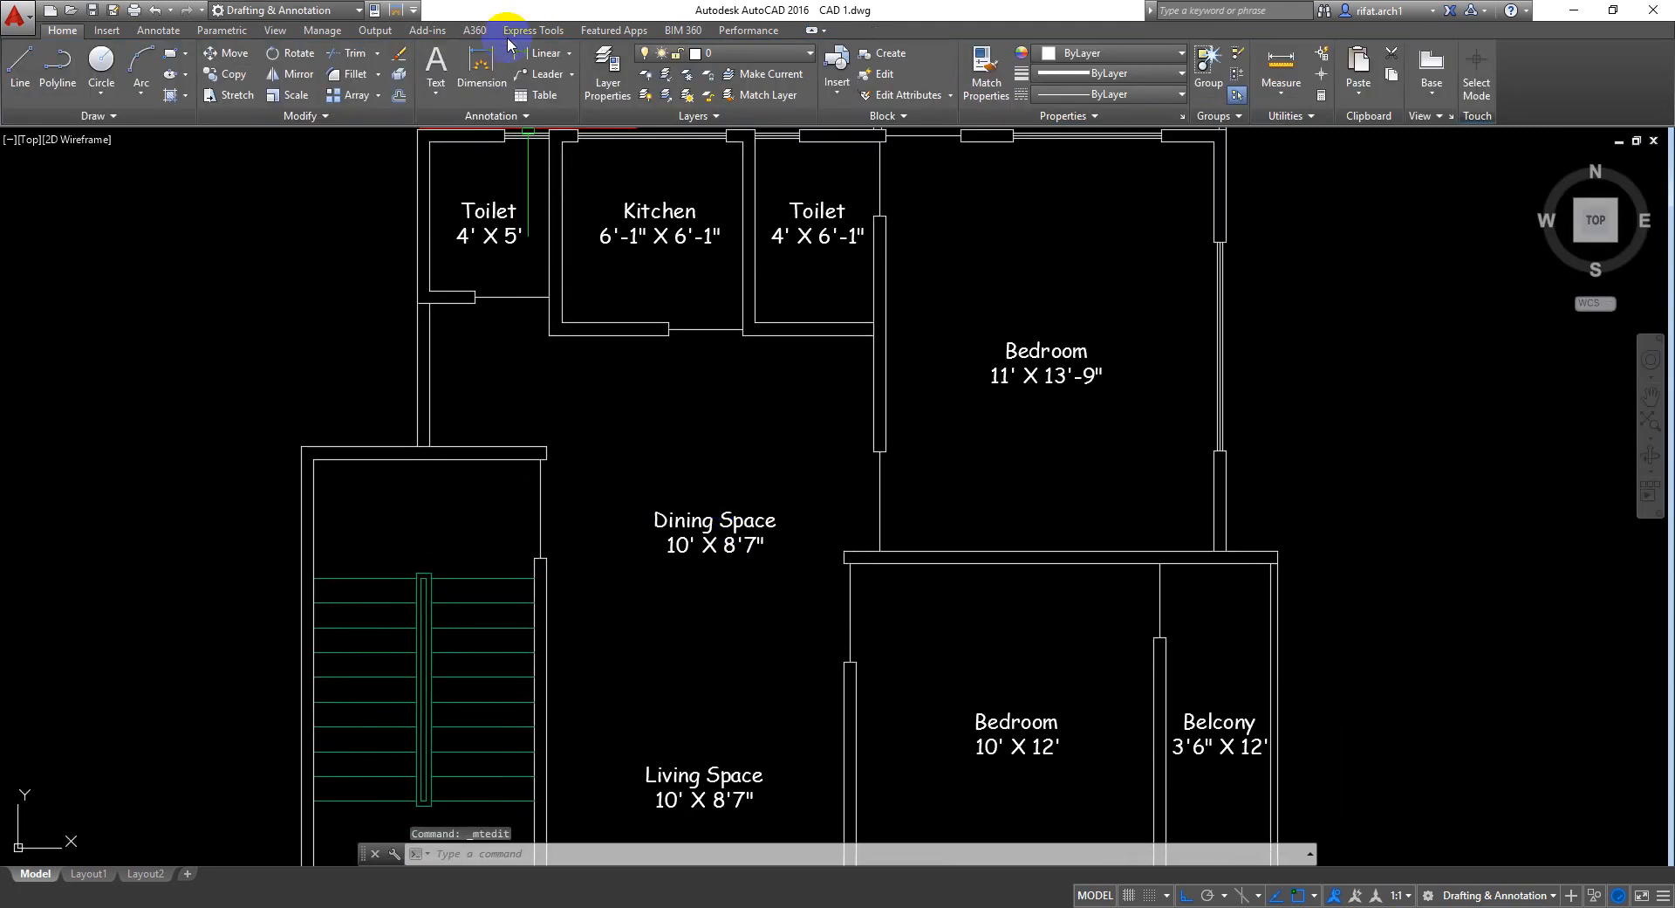
pyautogui.click(534, 56)
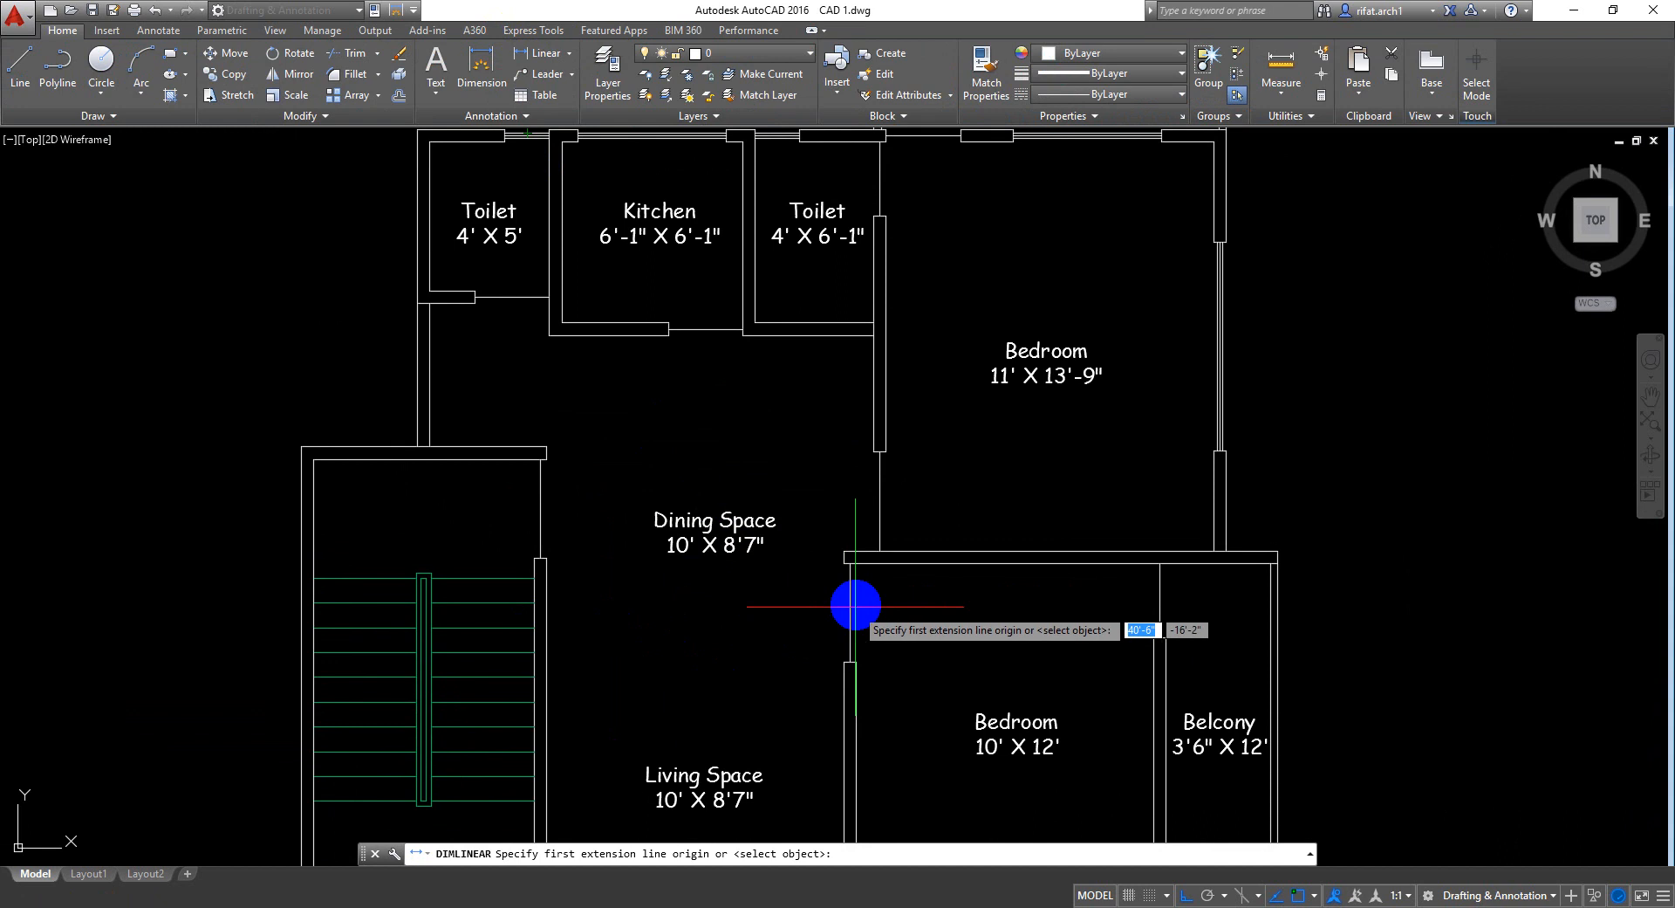
pyautogui.click(843, 563)
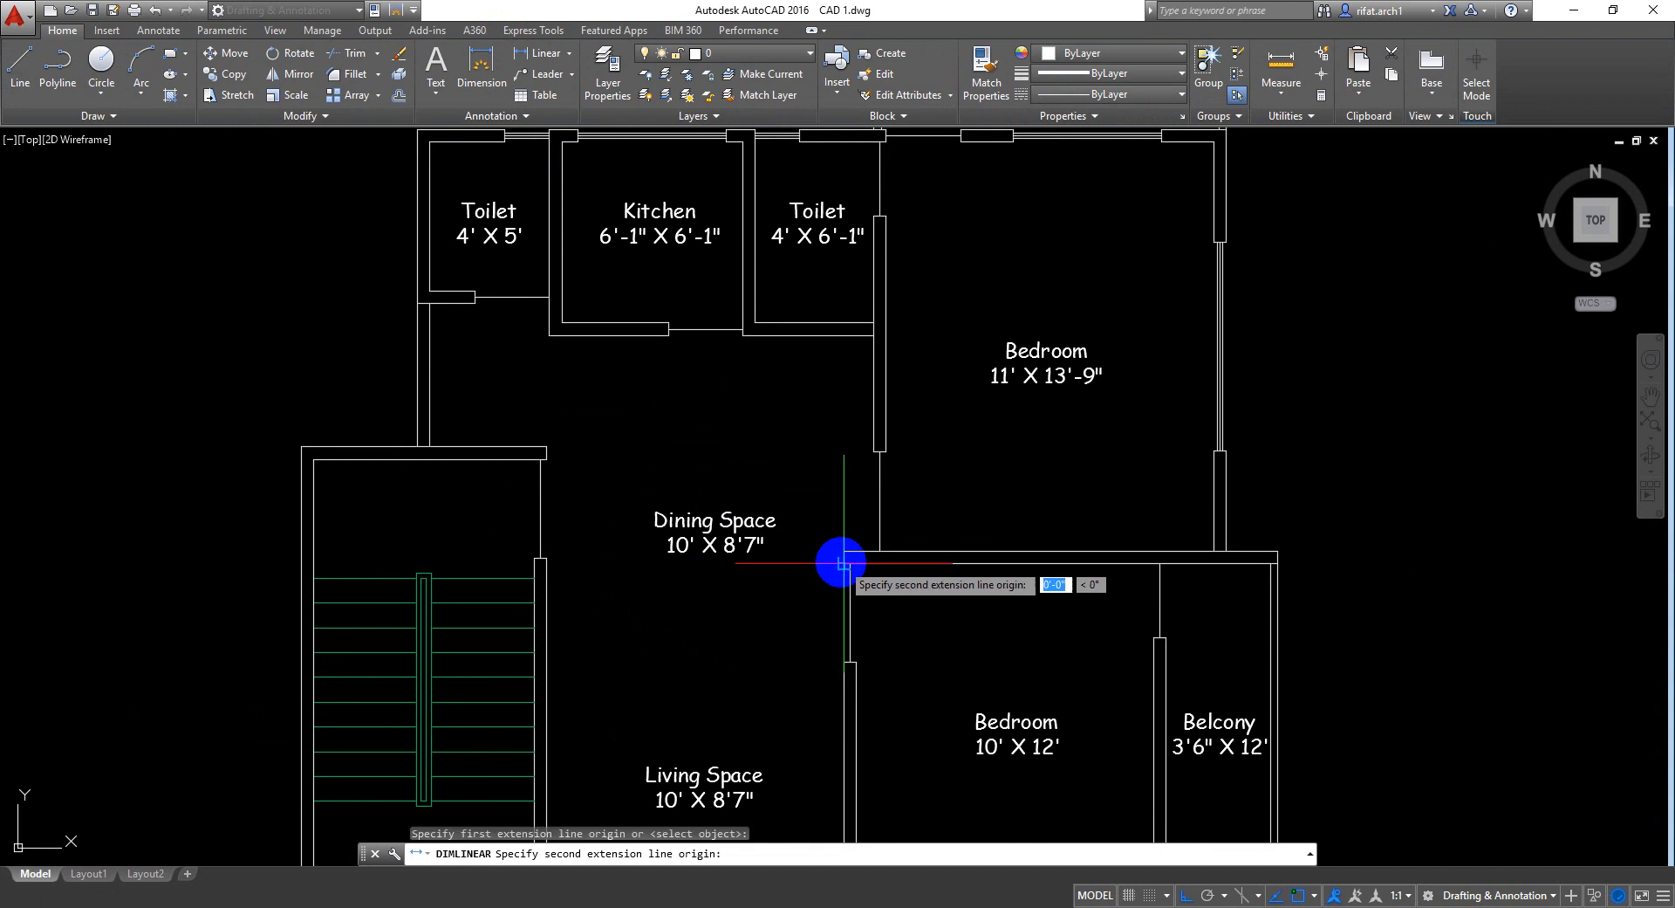
pyautogui.click(541, 565)
pyautogui.press('Escape')
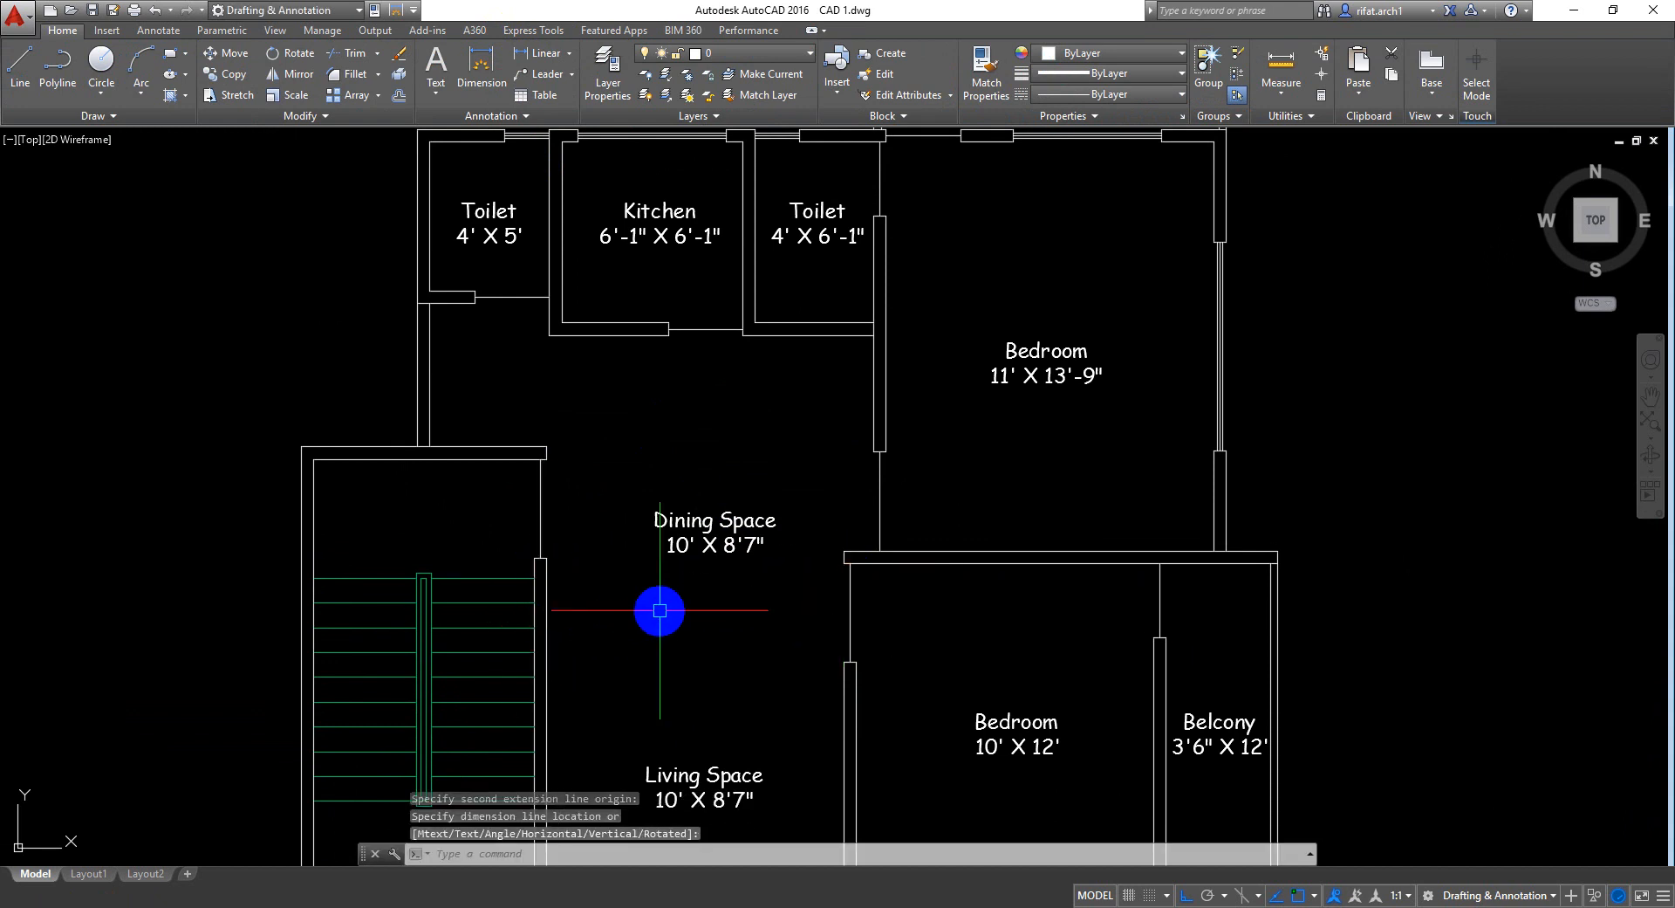
# Set the dimension line of the Dining Space label to 5'-6" X 6'
pyautogui.scroll(4, 695, 541)
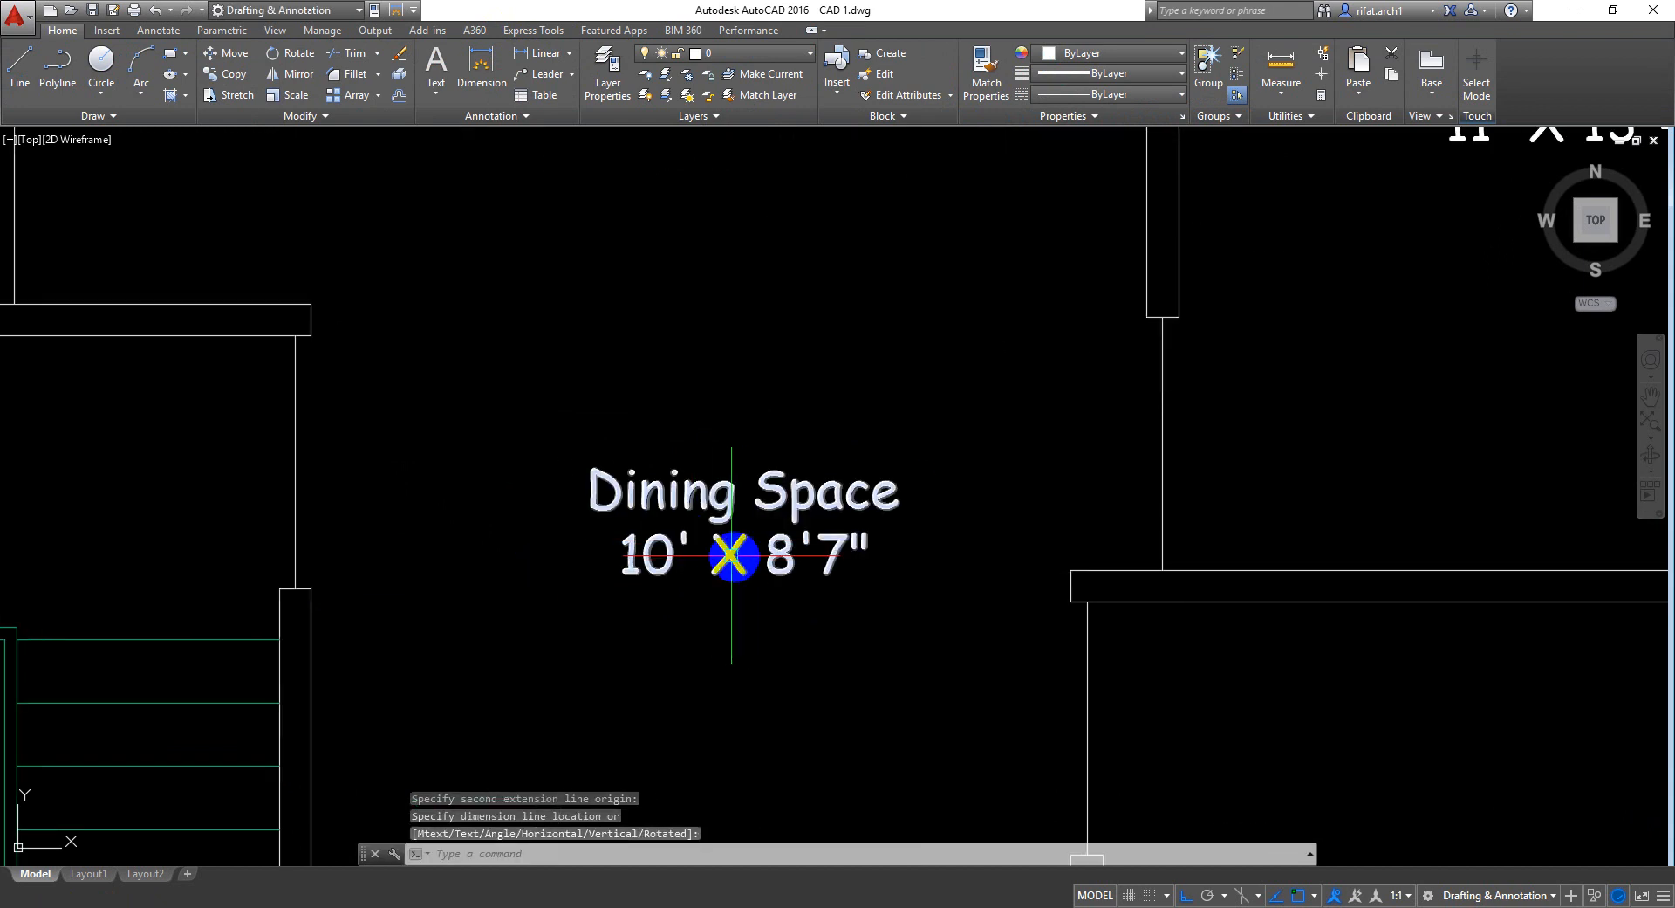
pyautogui.click(726, 556)
pyautogui.doubleClick(697, 555)
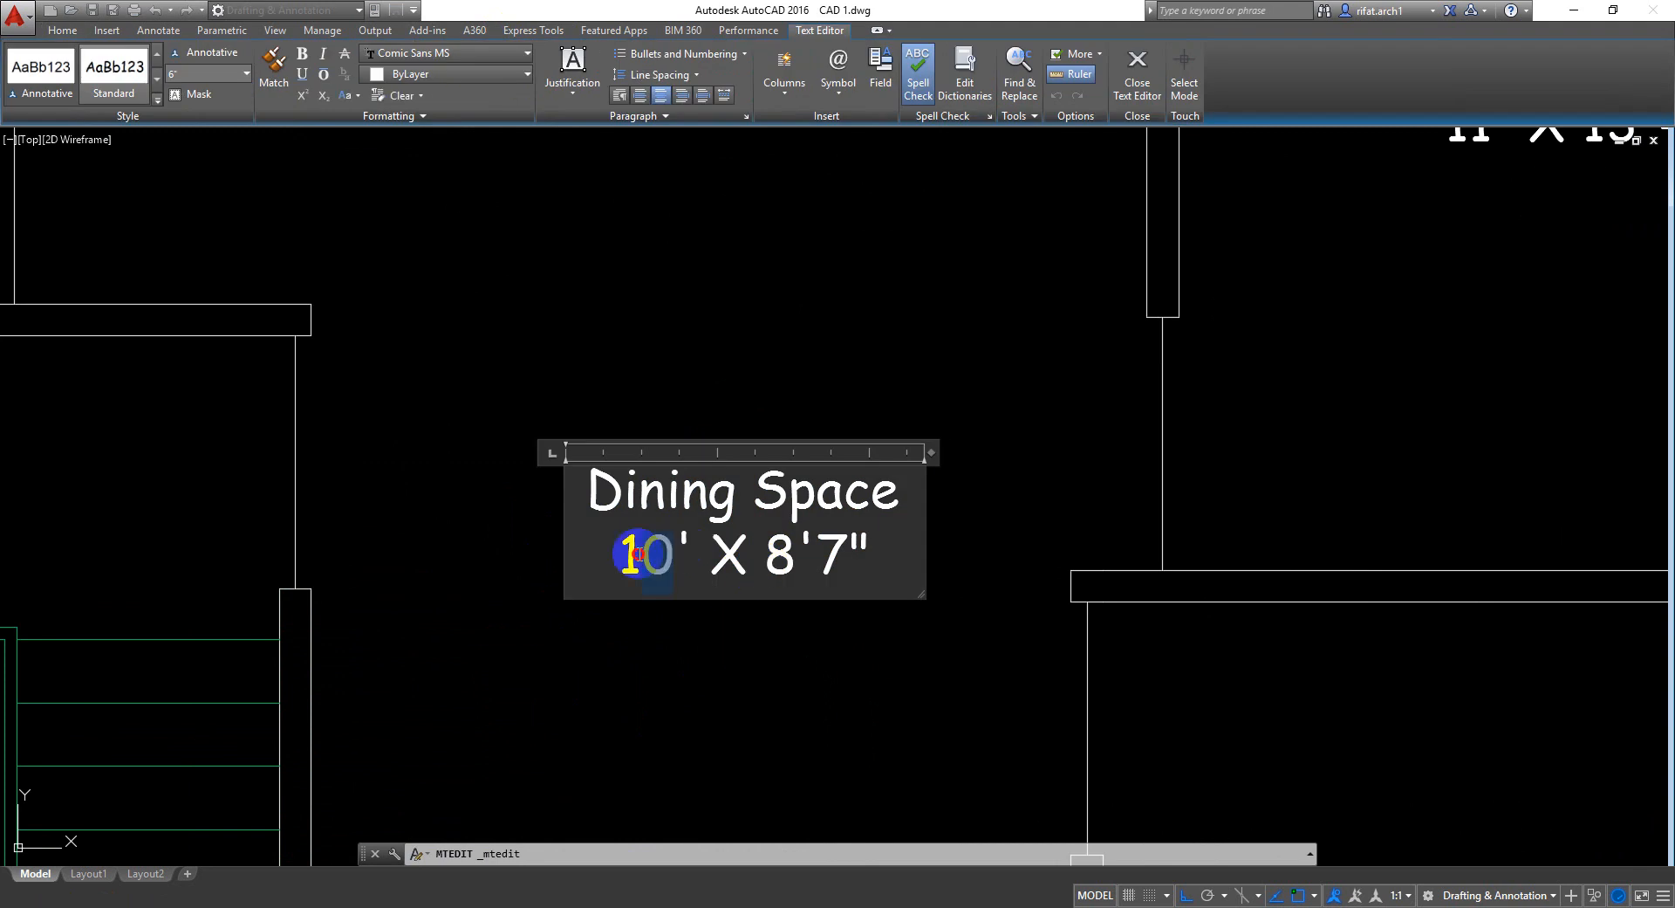
pyautogui.write('5')
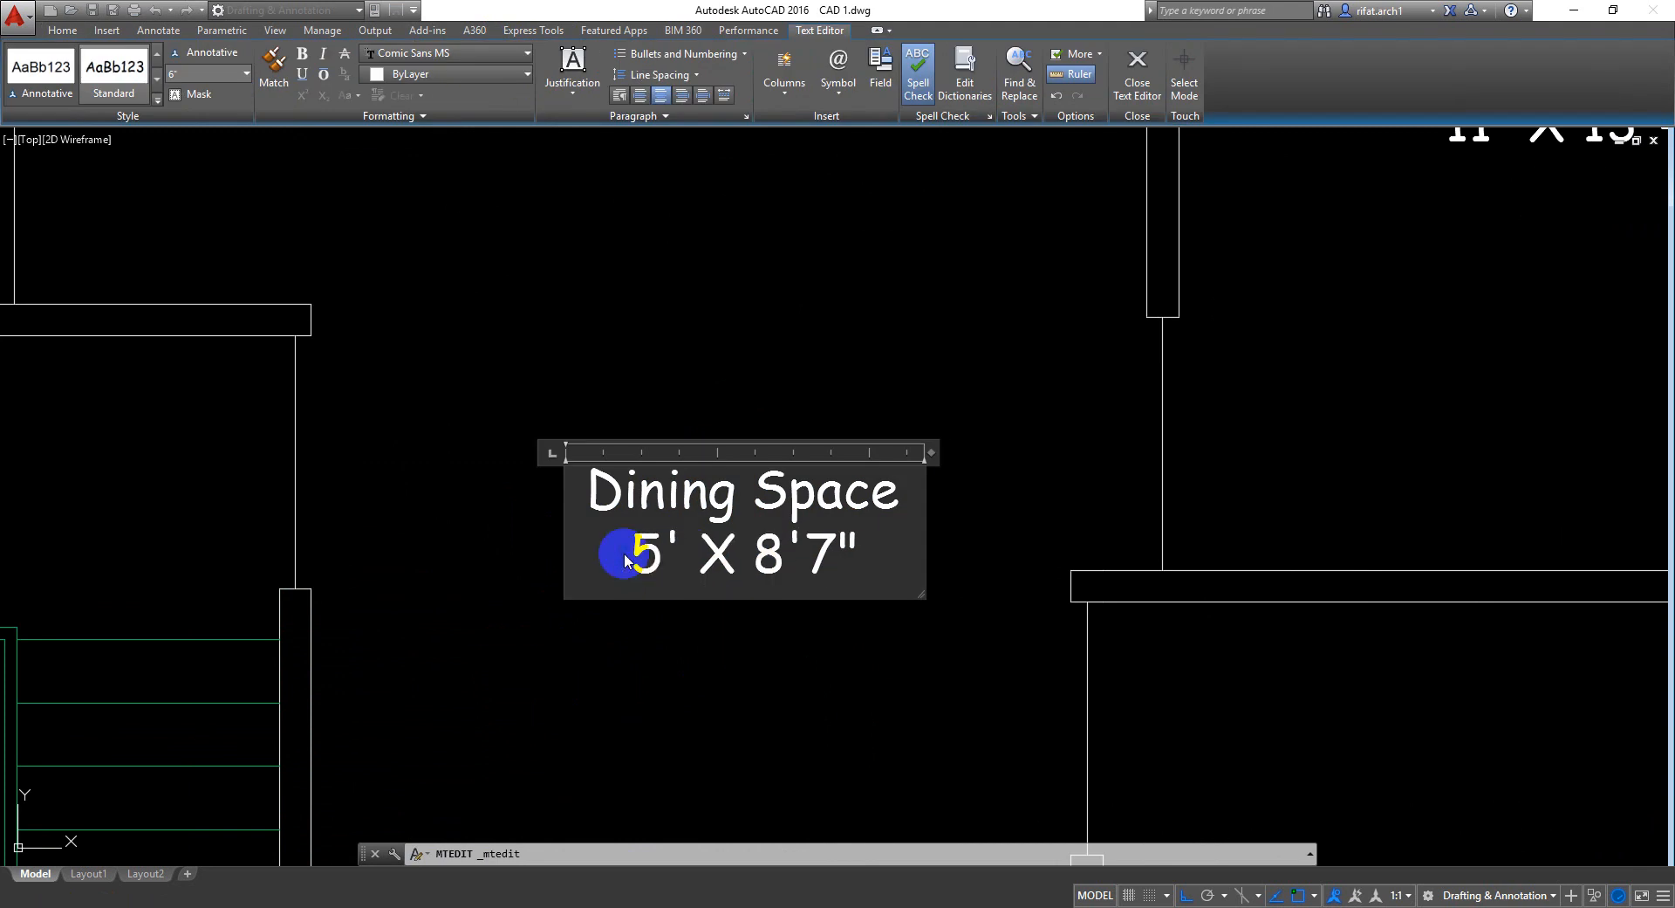
pyautogui.press('BackSpace')
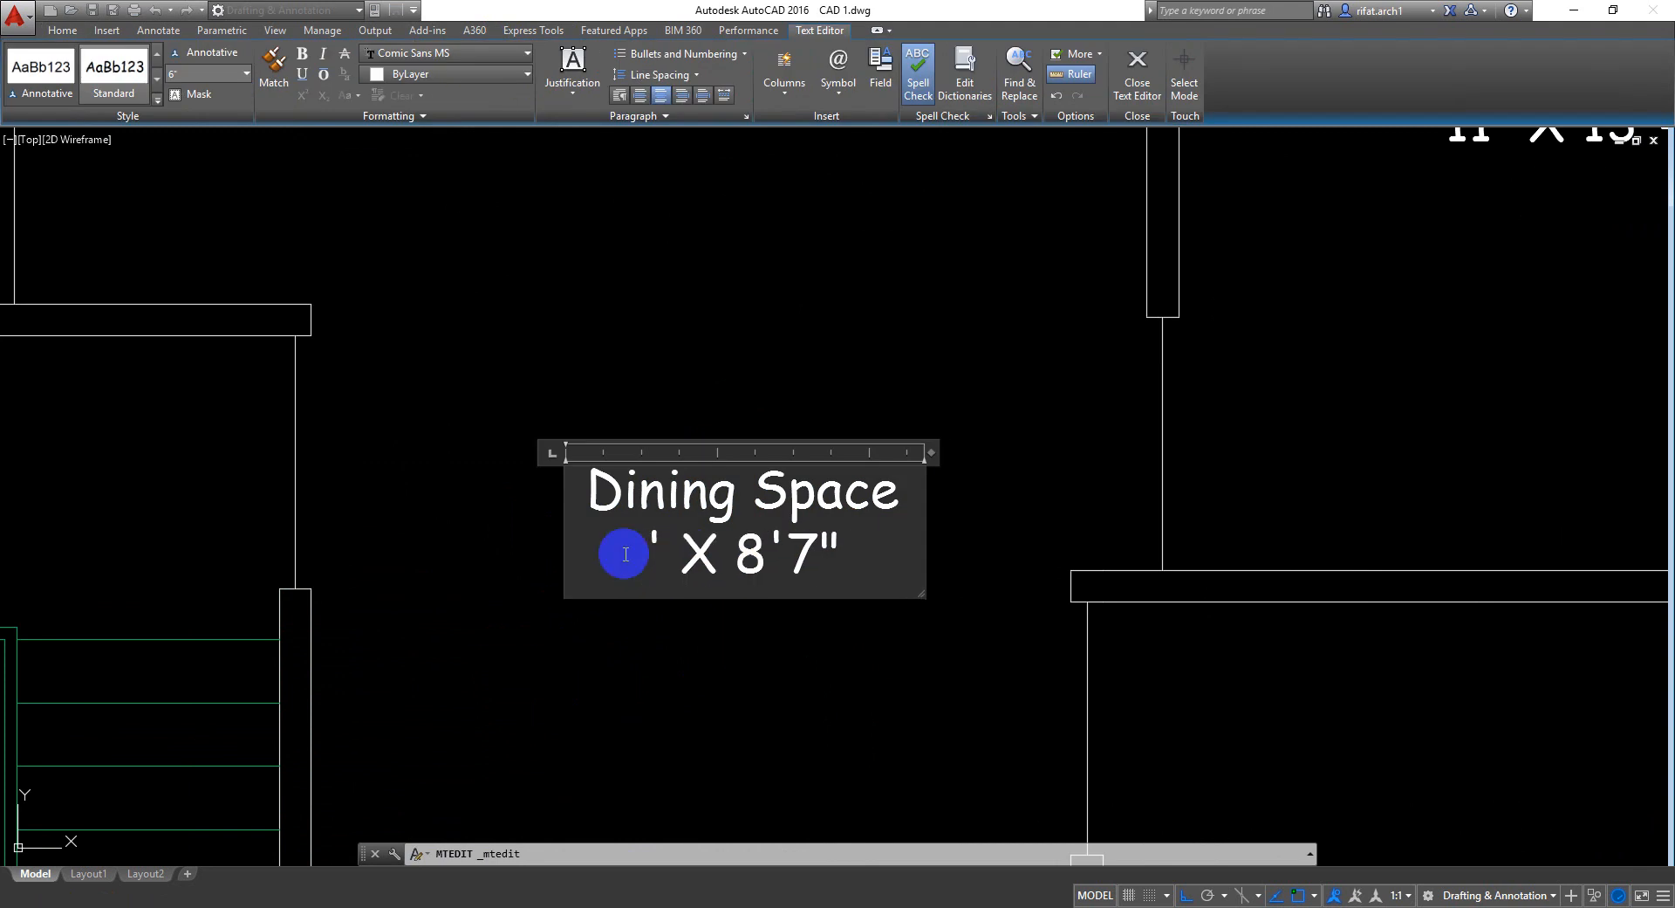
pyautogui.write("5'-")
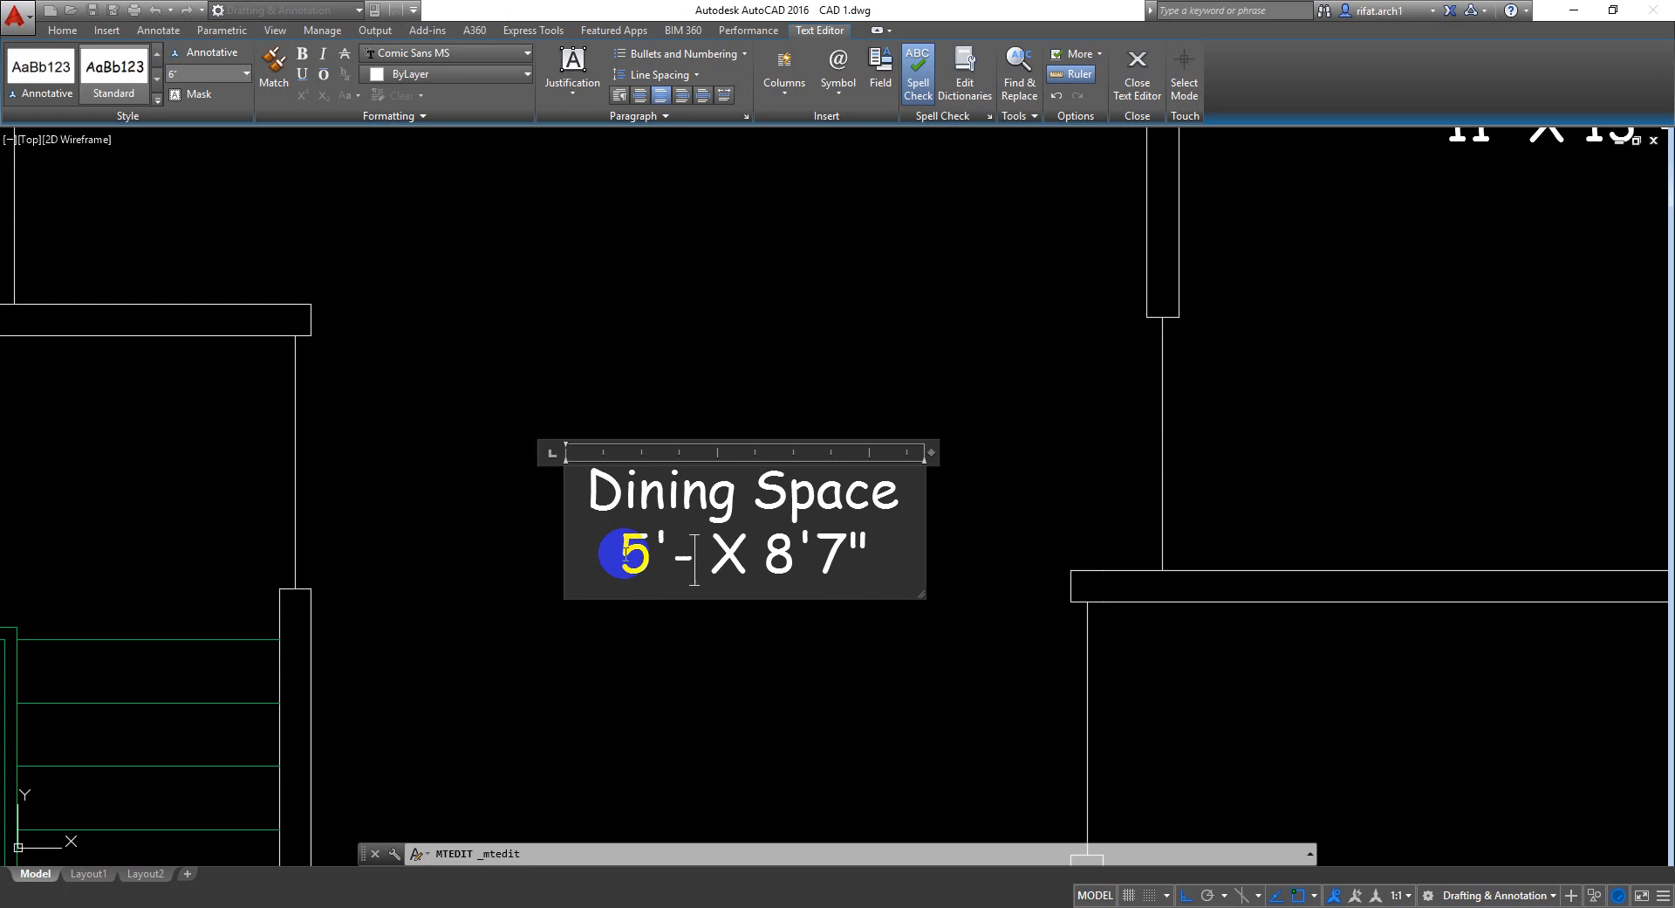
pyautogui.write('6"')
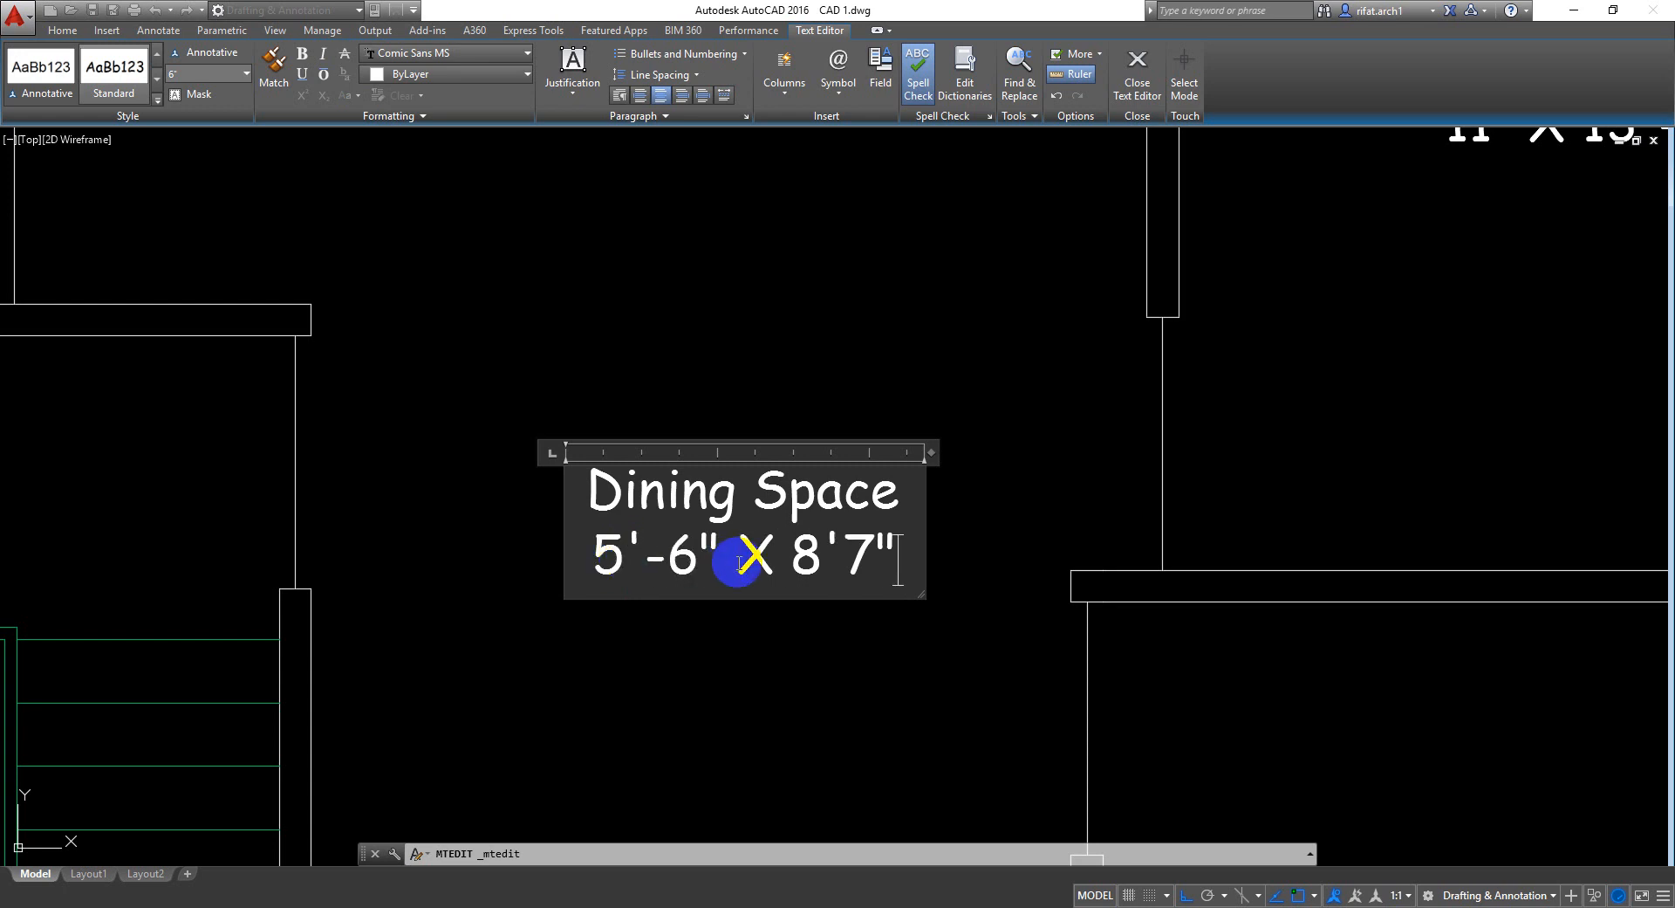
pyautogui.press('BackSpace')
pyautogui.press('BackSpace')
pyautogui.press('BackSpace')
pyautogui.press('BackSpace')
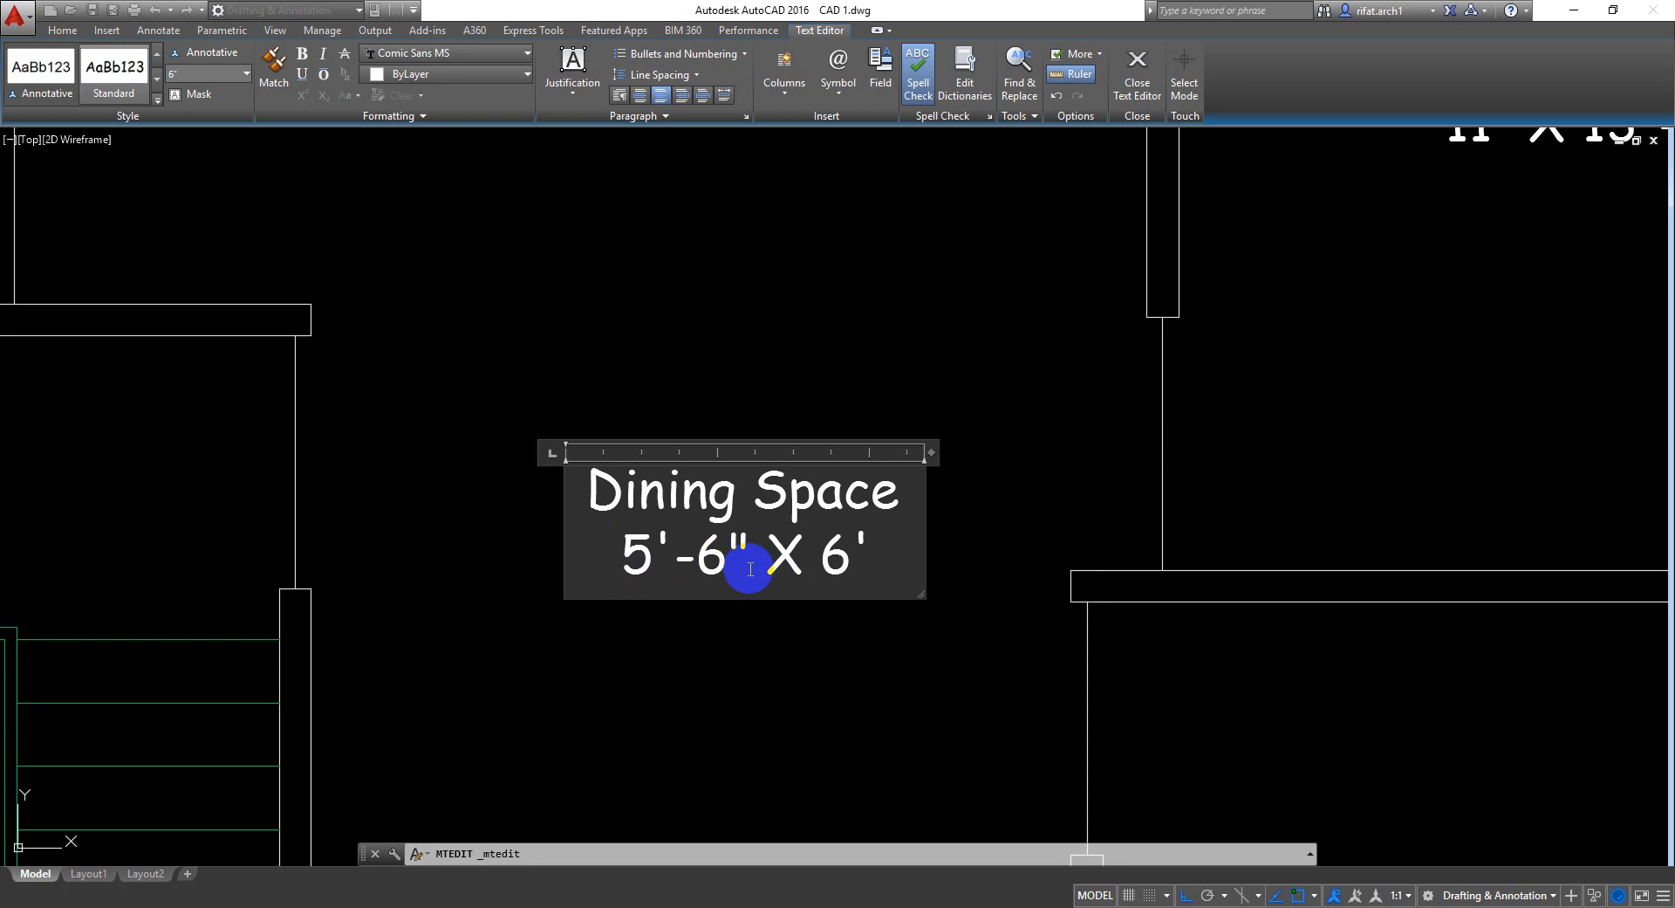
pyautogui.click(755, 699)
# Save the drawing with the updated Dining Space label
pyautogui.scroll(-4, 788, 617)
pyautogui.moveTo(797, 652); pyautogui.dragTo(799, 522, button='middle')
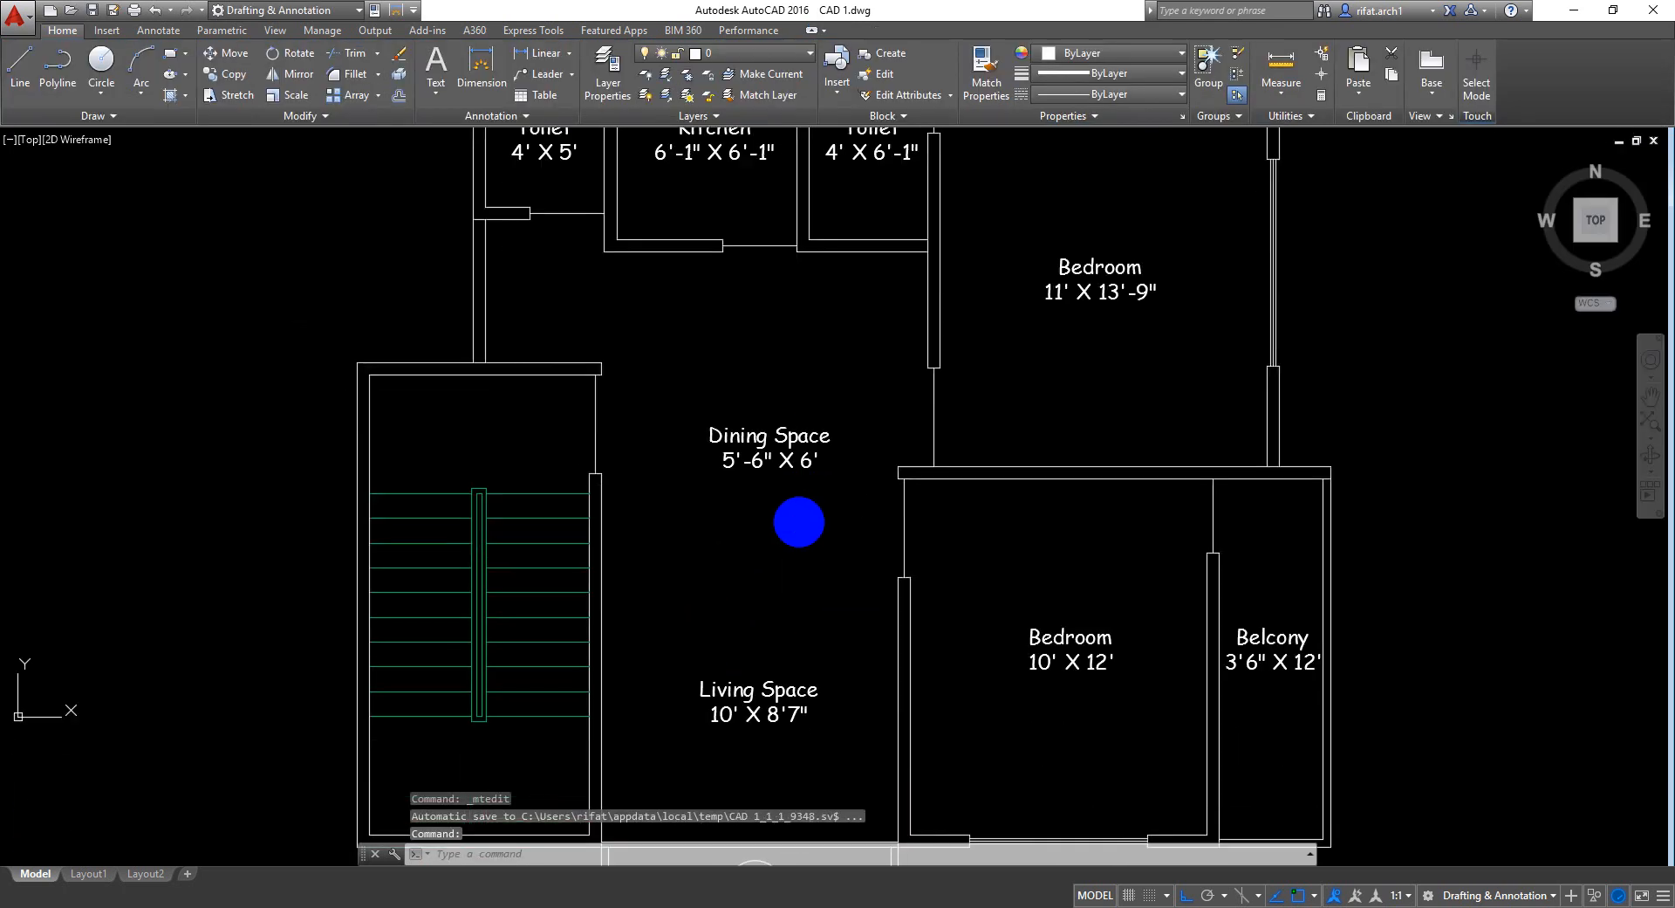
pyautogui.hotkey('ctrl', 's')
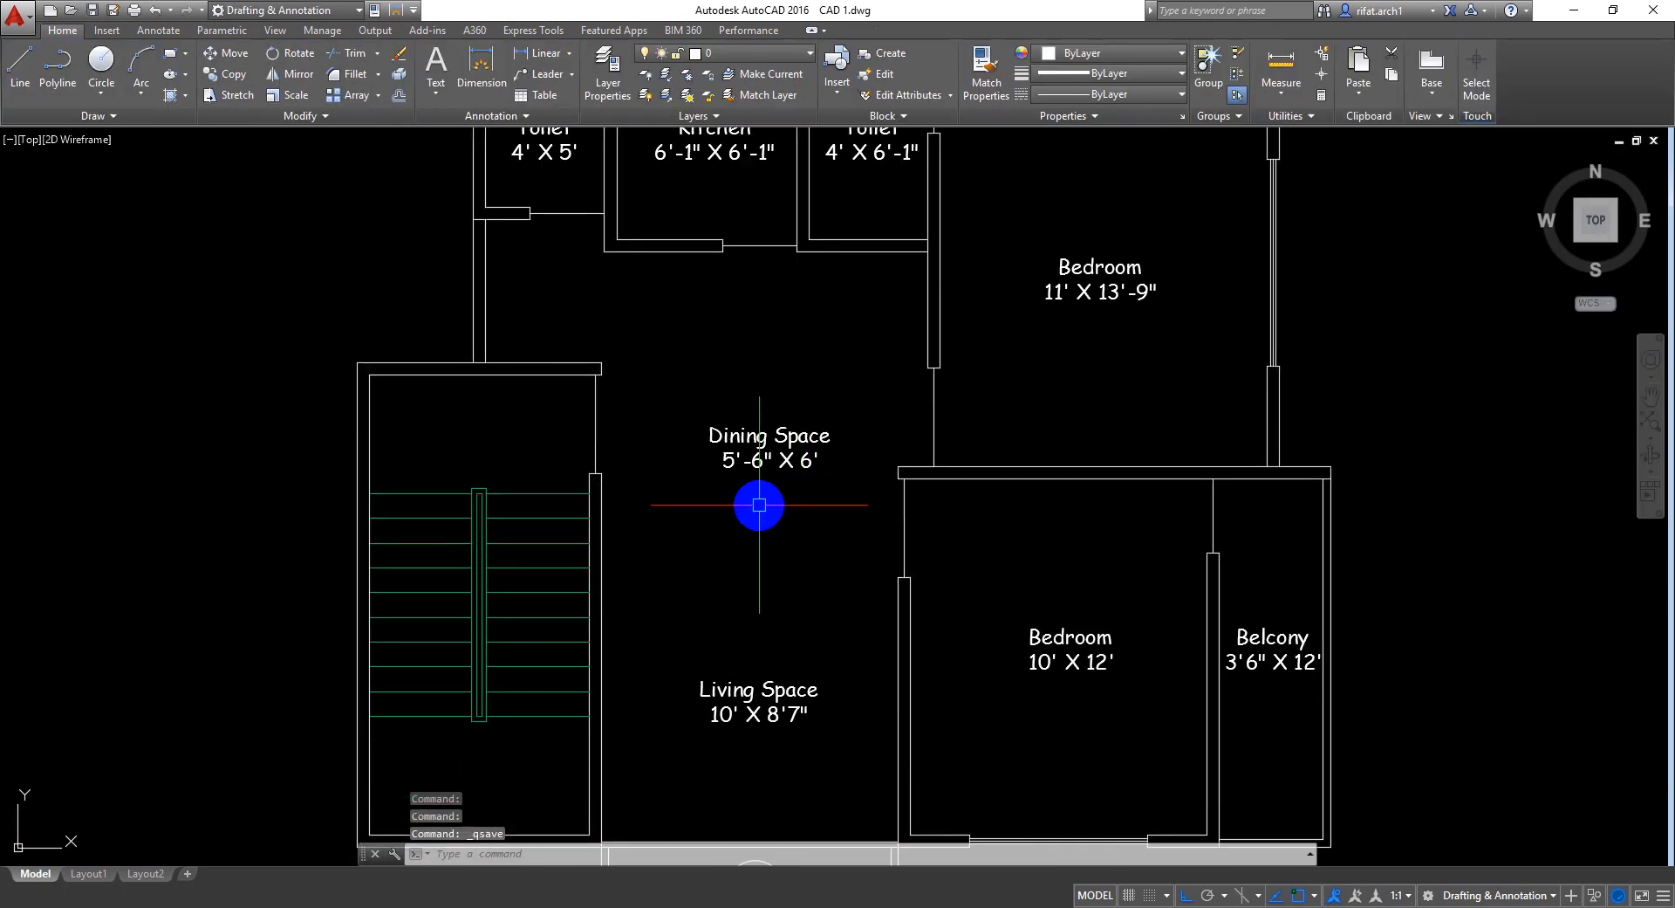
# Move the Dining Space label straight down about 11" and save the drawing
pyautogui.moveTo(750, 349); pyautogui.dragTo(748, 474, button='middle')
pyautogui.click(797, 532)
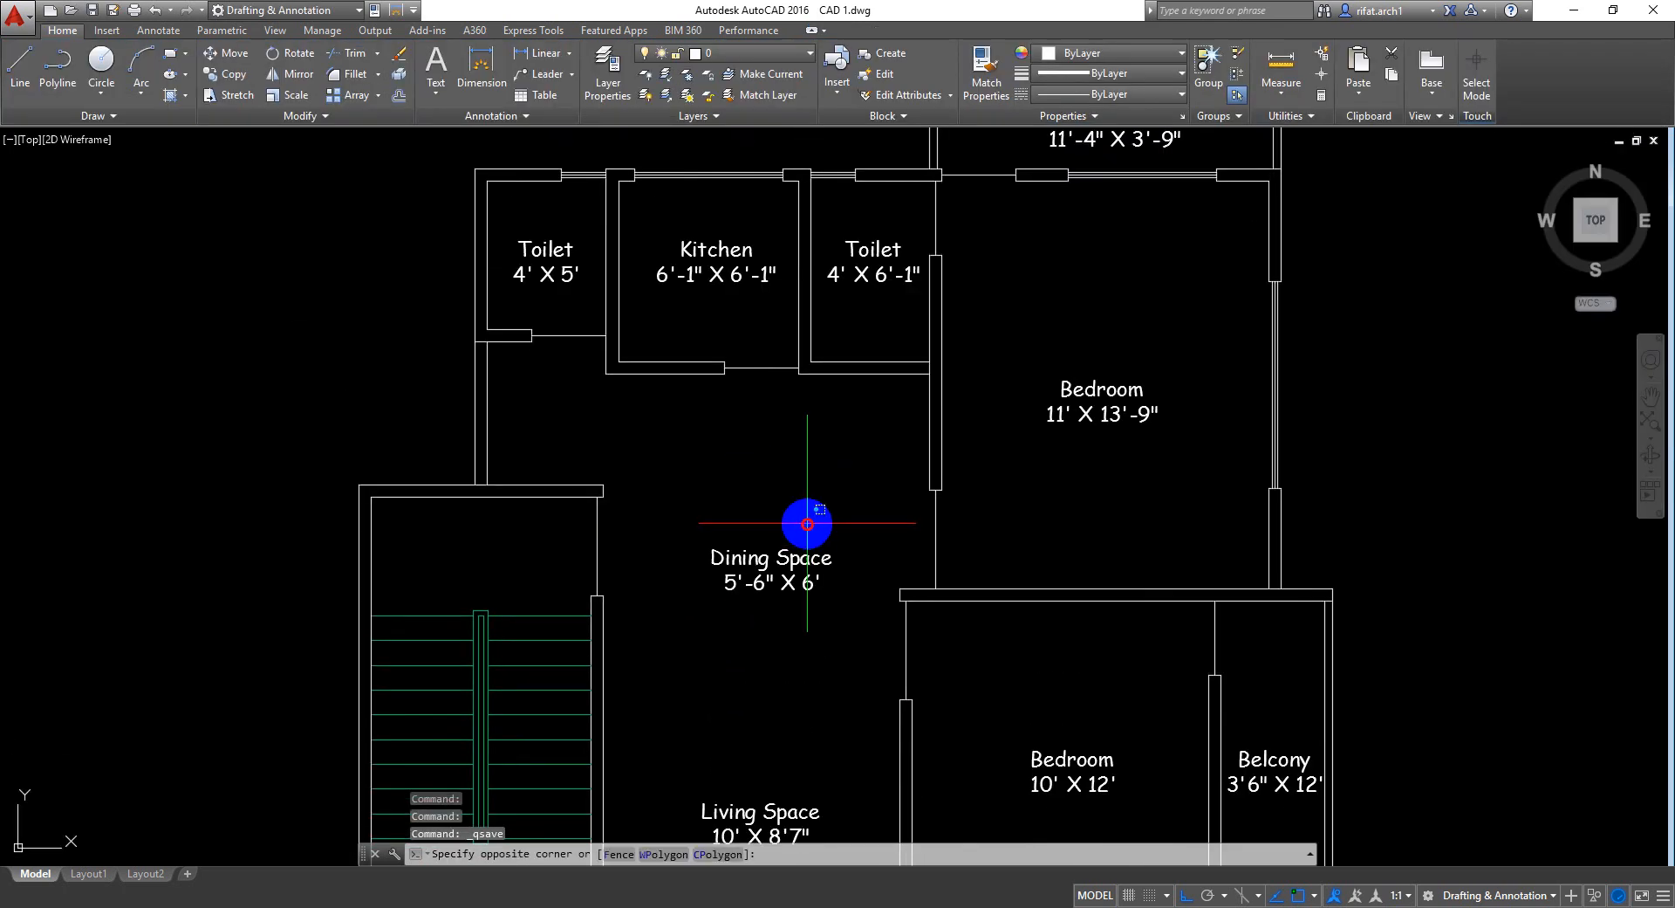
pyautogui.click(759, 643)
pyautogui.write('m')
pyautogui.press('Return')
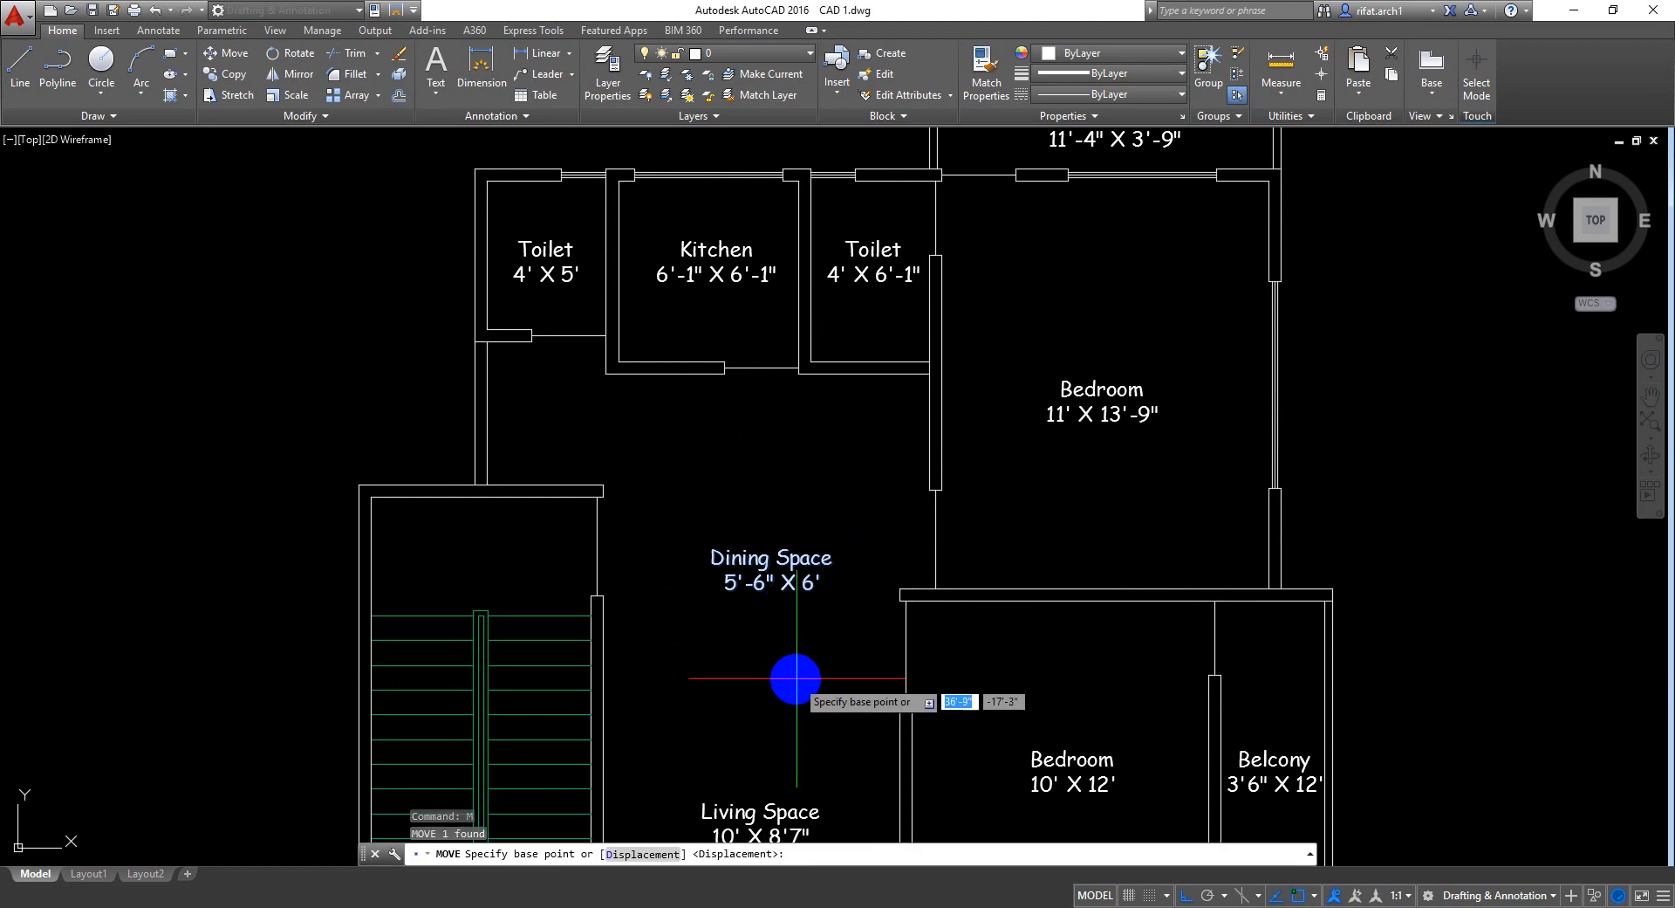
pyautogui.click(787, 689)
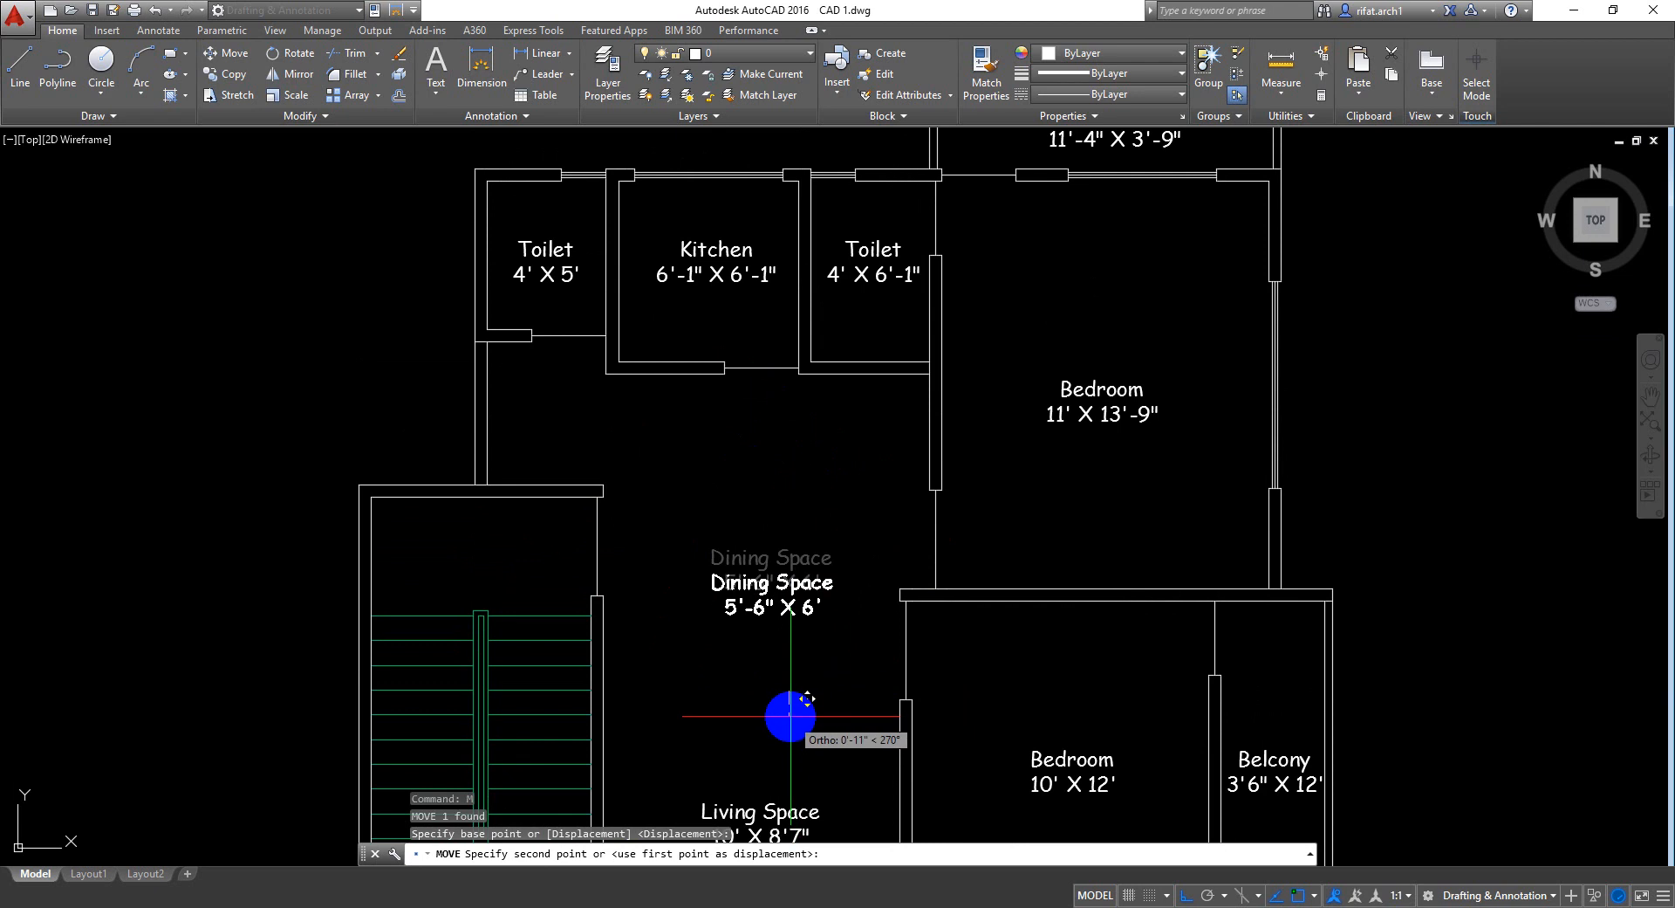
pyautogui.click(791, 714)
pyautogui.moveTo(796, 634)
pyautogui.mouseDown(button='middle')
pyautogui.moveTo(797, 457)
pyautogui.moveTo(823, 598)
pyautogui.moveTo(839, 600)
pyautogui.mouseUp(button='middle')
pyautogui.hotkey('ctrl', 's')
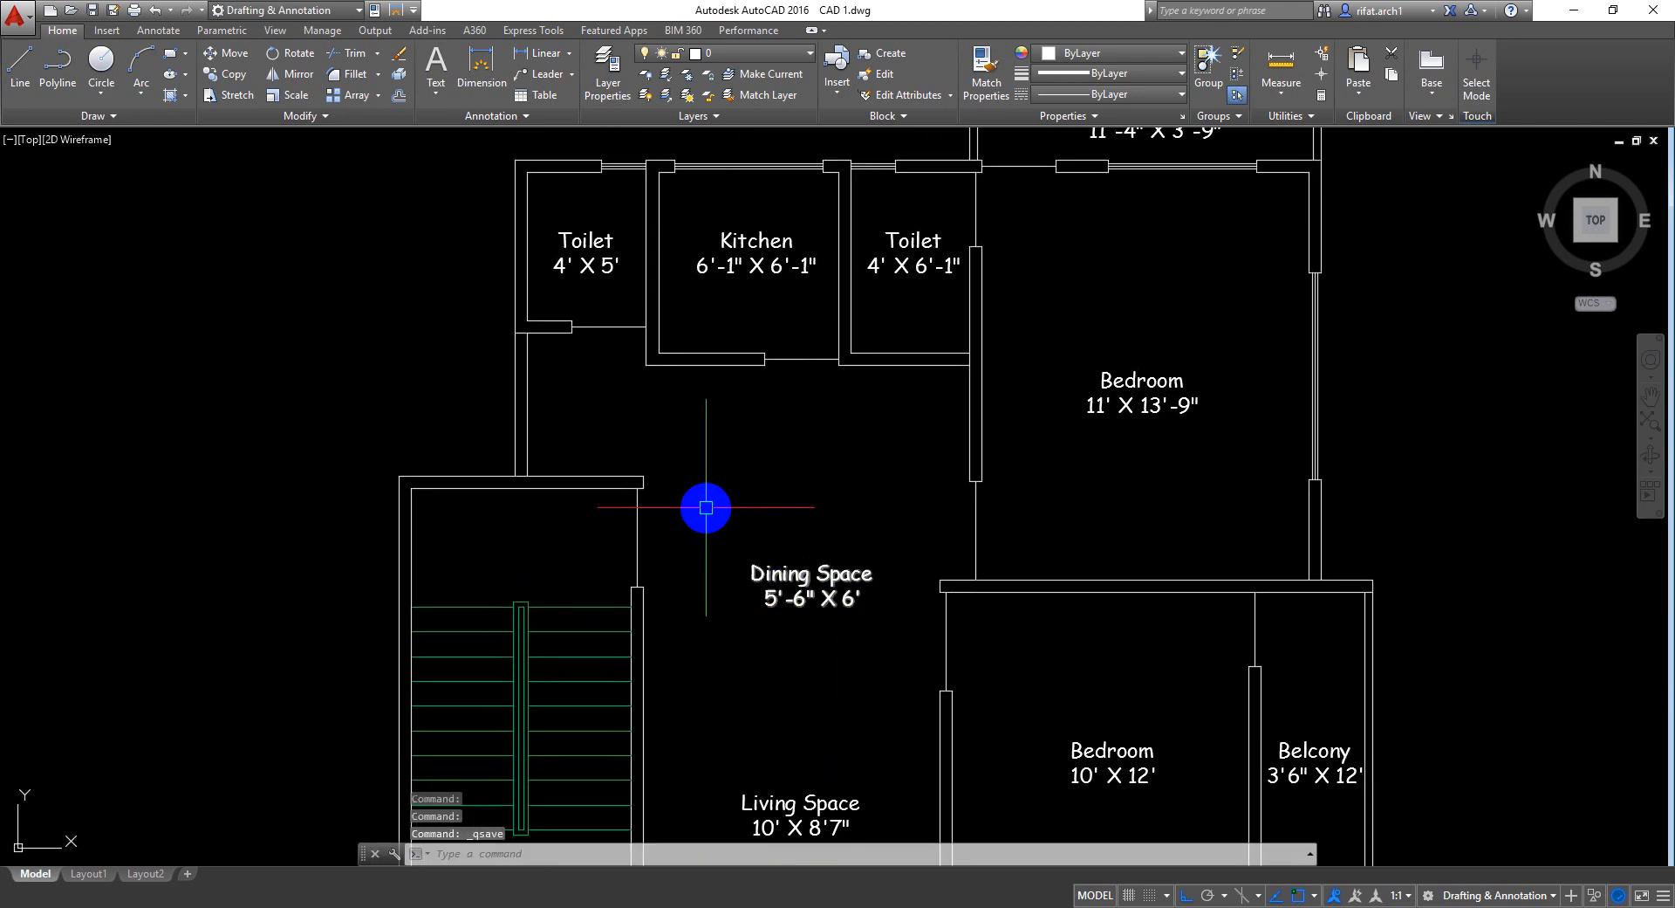
pyautogui.scroll(-5, 698, 489)
pyautogui.moveTo(735, 480); pyautogui.dragTo(737, 504, button='middle')
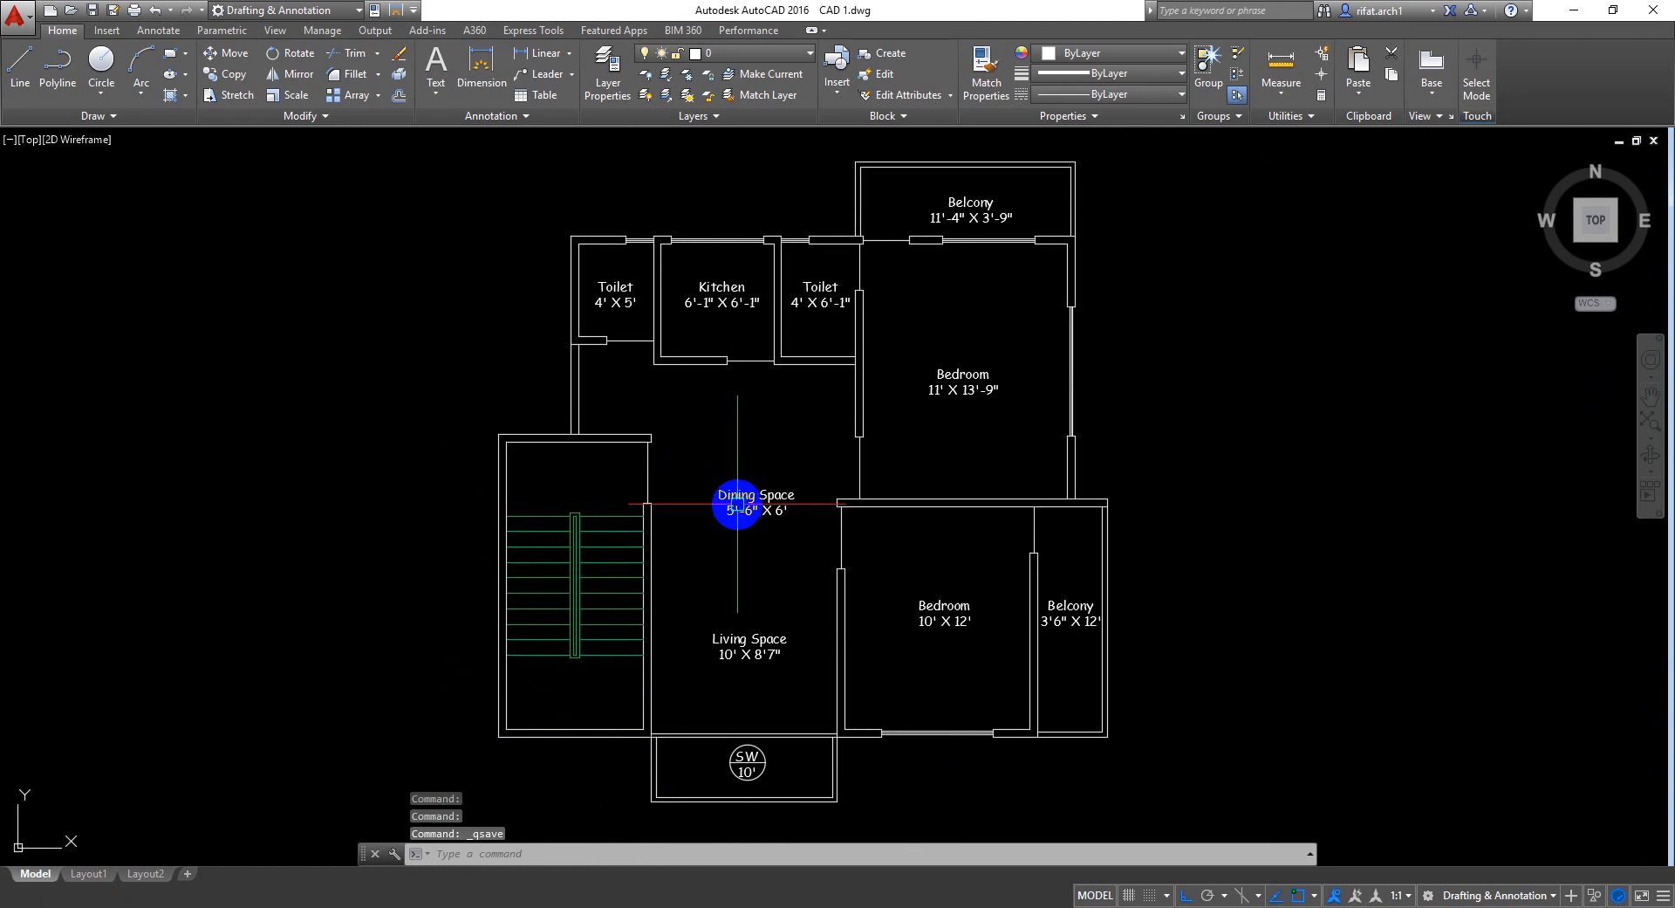
pyautogui.moveTo(961, 394); pyautogui.dragTo(973, 398, button='middle')
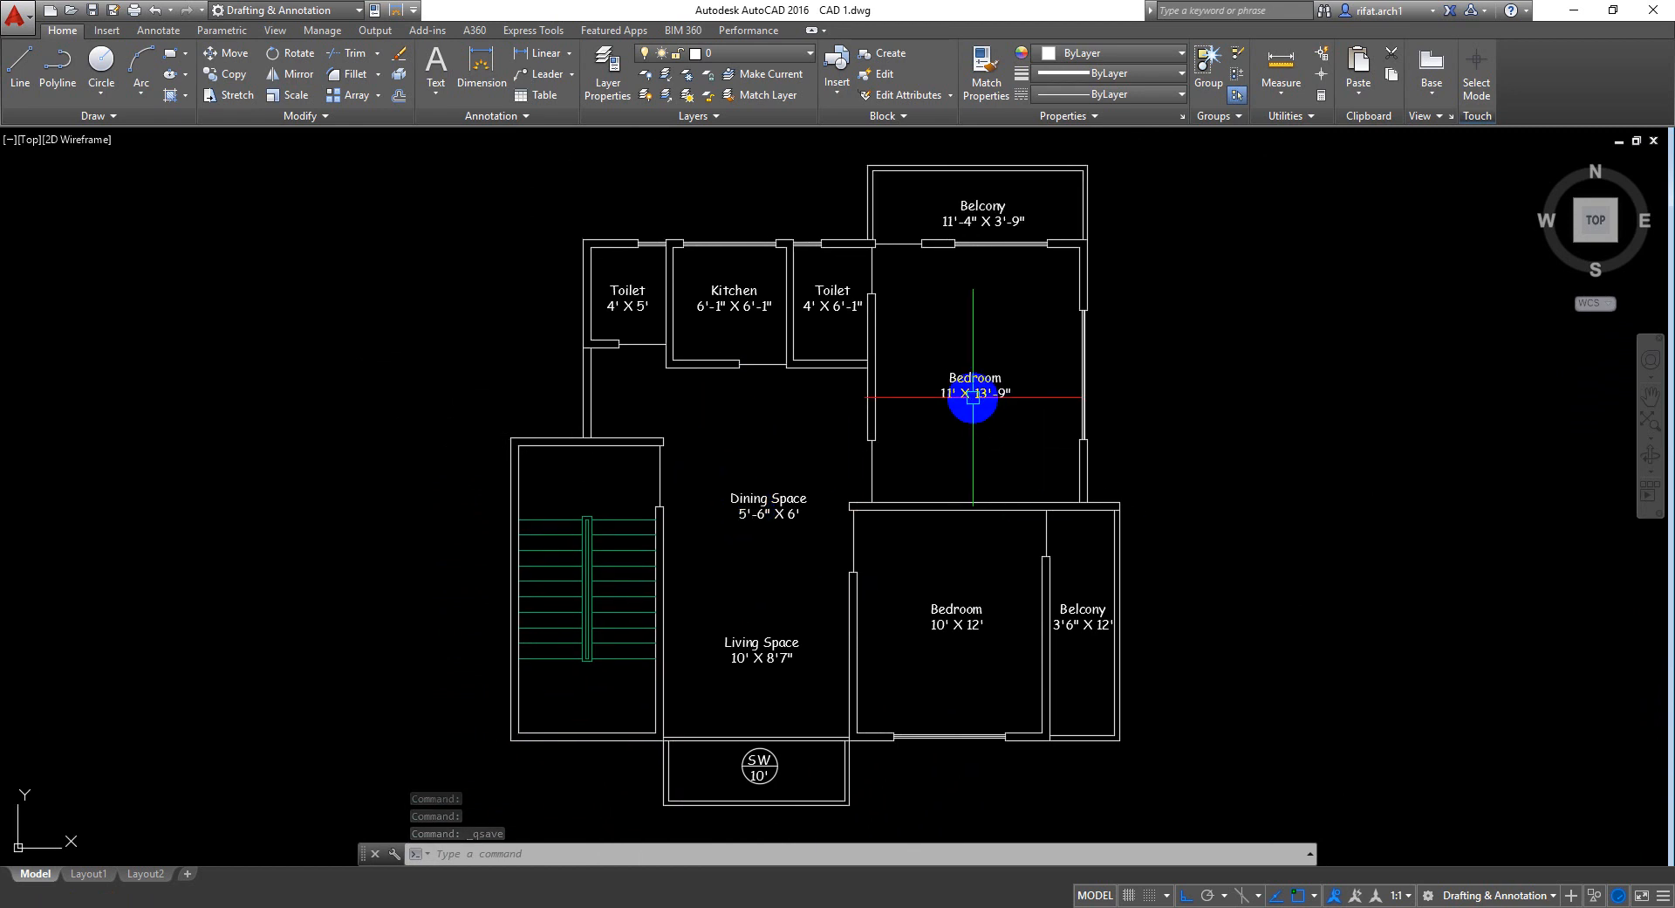
pyautogui.moveTo(1159, 584); pyautogui.dragTo(1142, 586, button='middle')
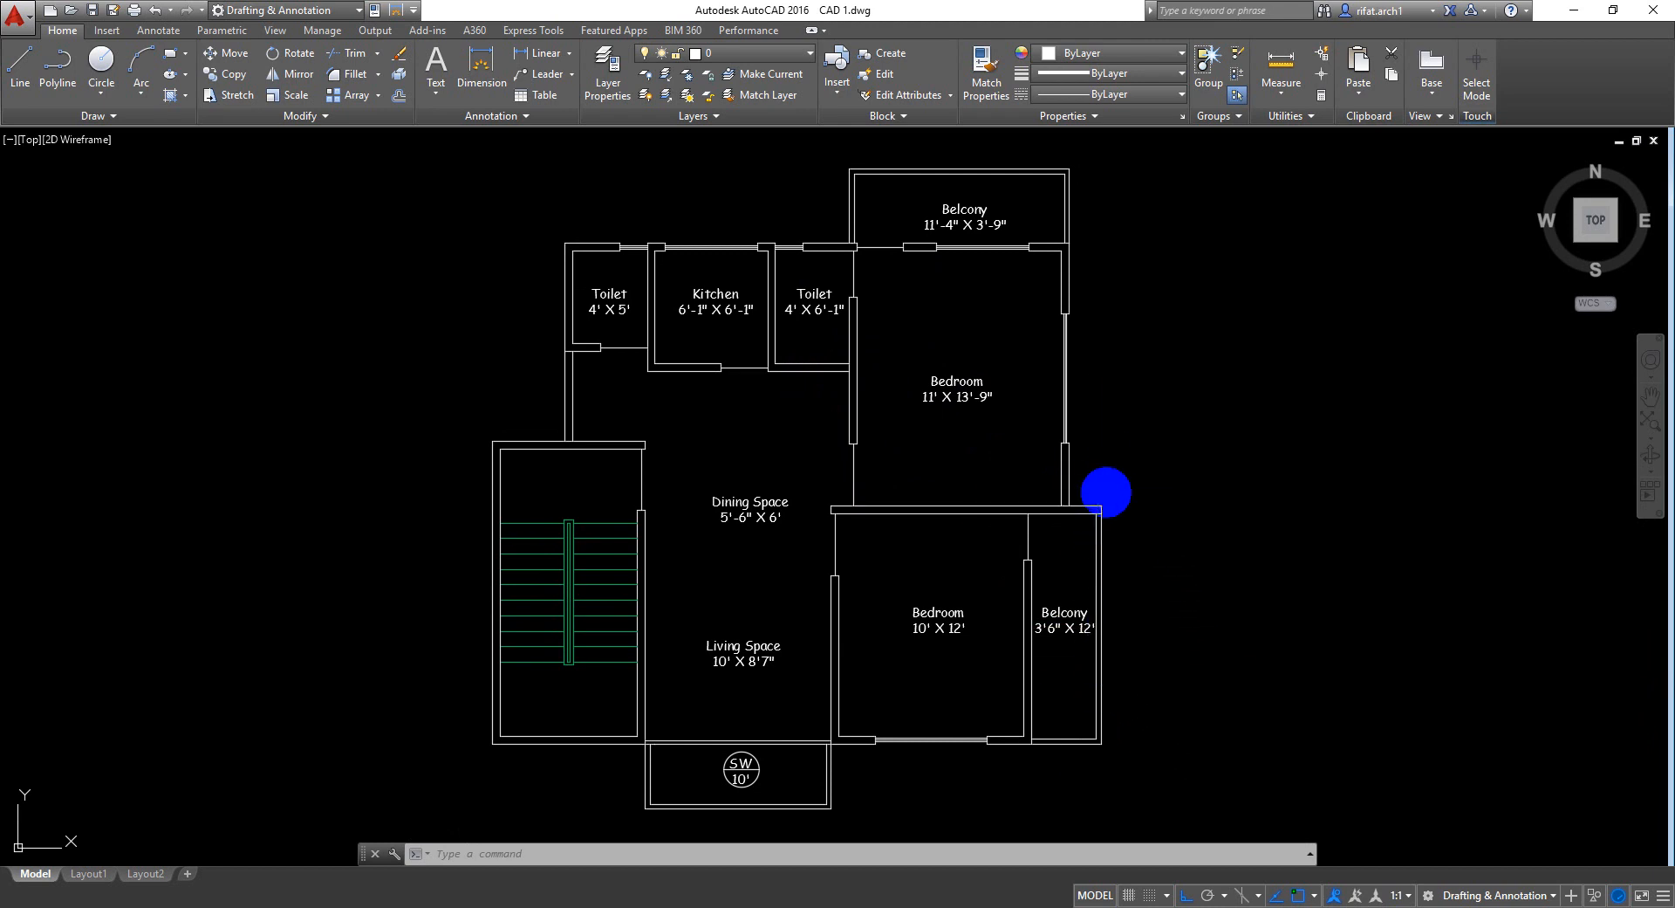
pyautogui.moveTo(1106, 492); pyautogui.dragTo(1132, 550, button='middle')
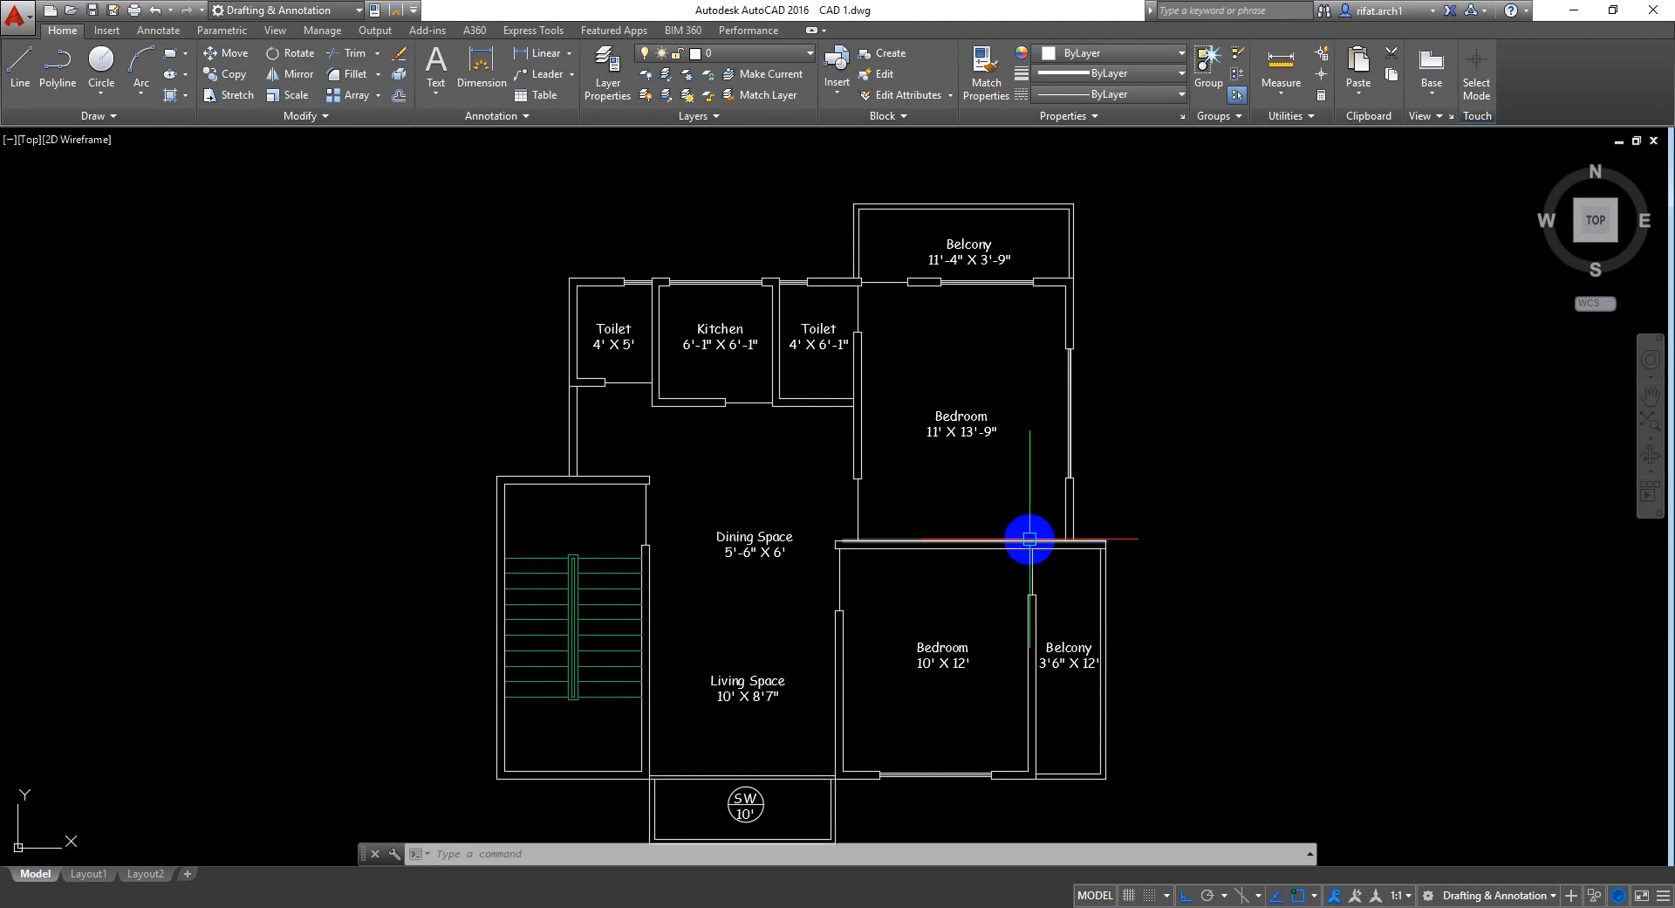
# Trim the wall line inside the junction below the 11' X 13'-9" bedroom's outer wall and extend that wall's outer line across the horizontal wall
pyautogui.scroll(1, 1030, 538)
pyautogui.scroll(-1, 1061, 527)
pyautogui.scroll(4, 1062, 531)
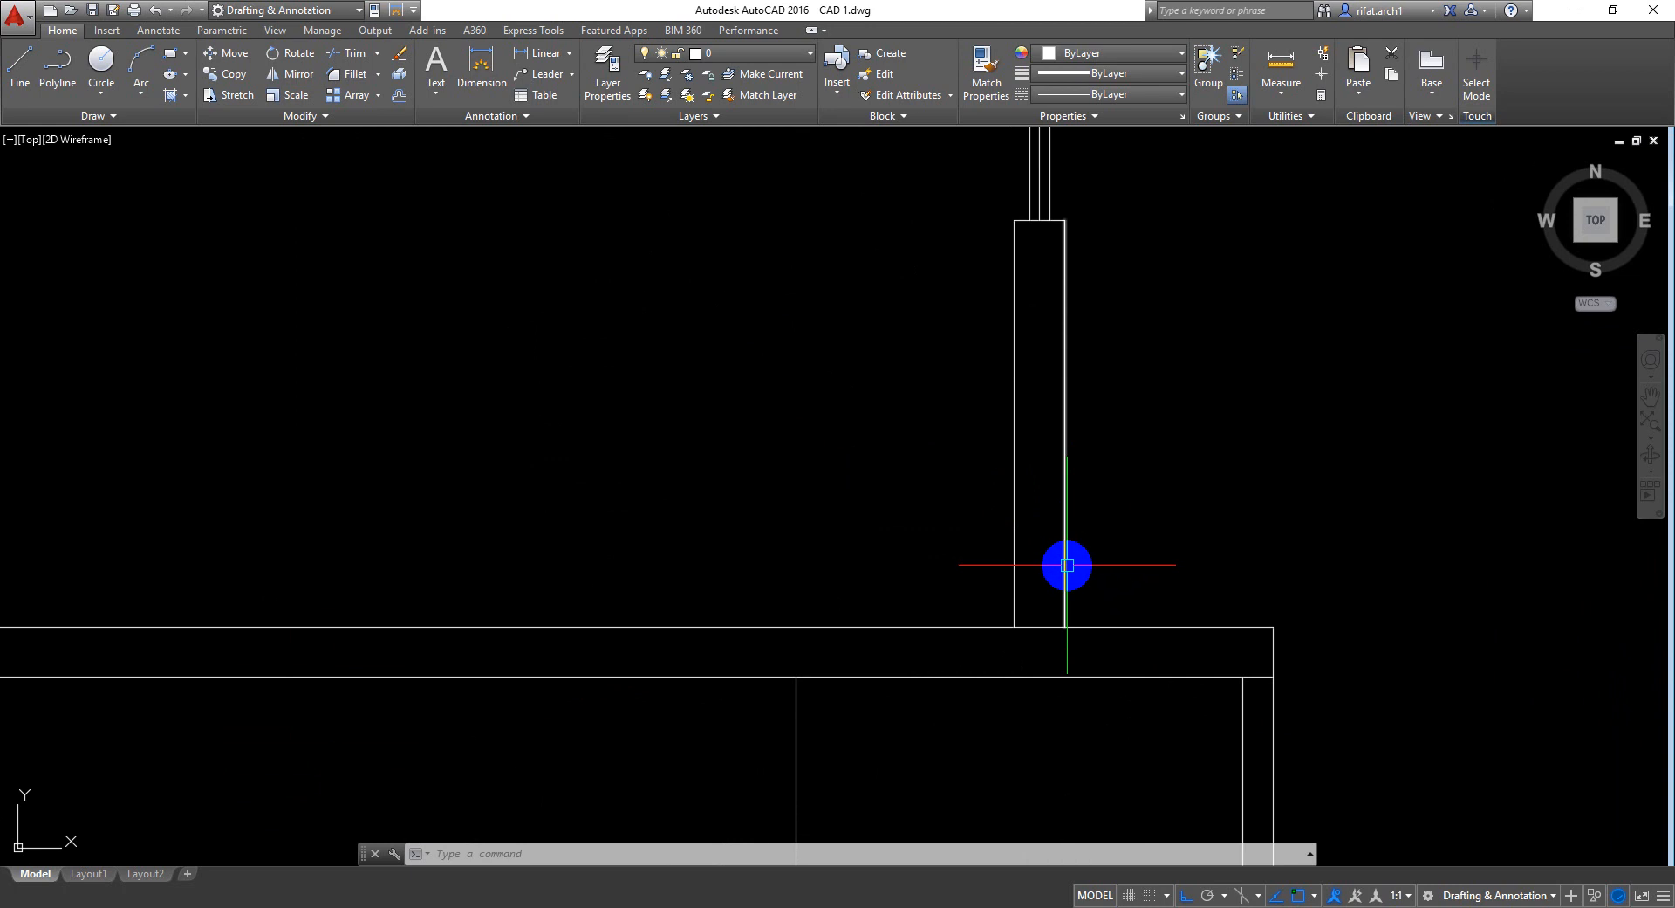
pyautogui.write('r')
pyautogui.press('Return')
pyautogui.press('Return')
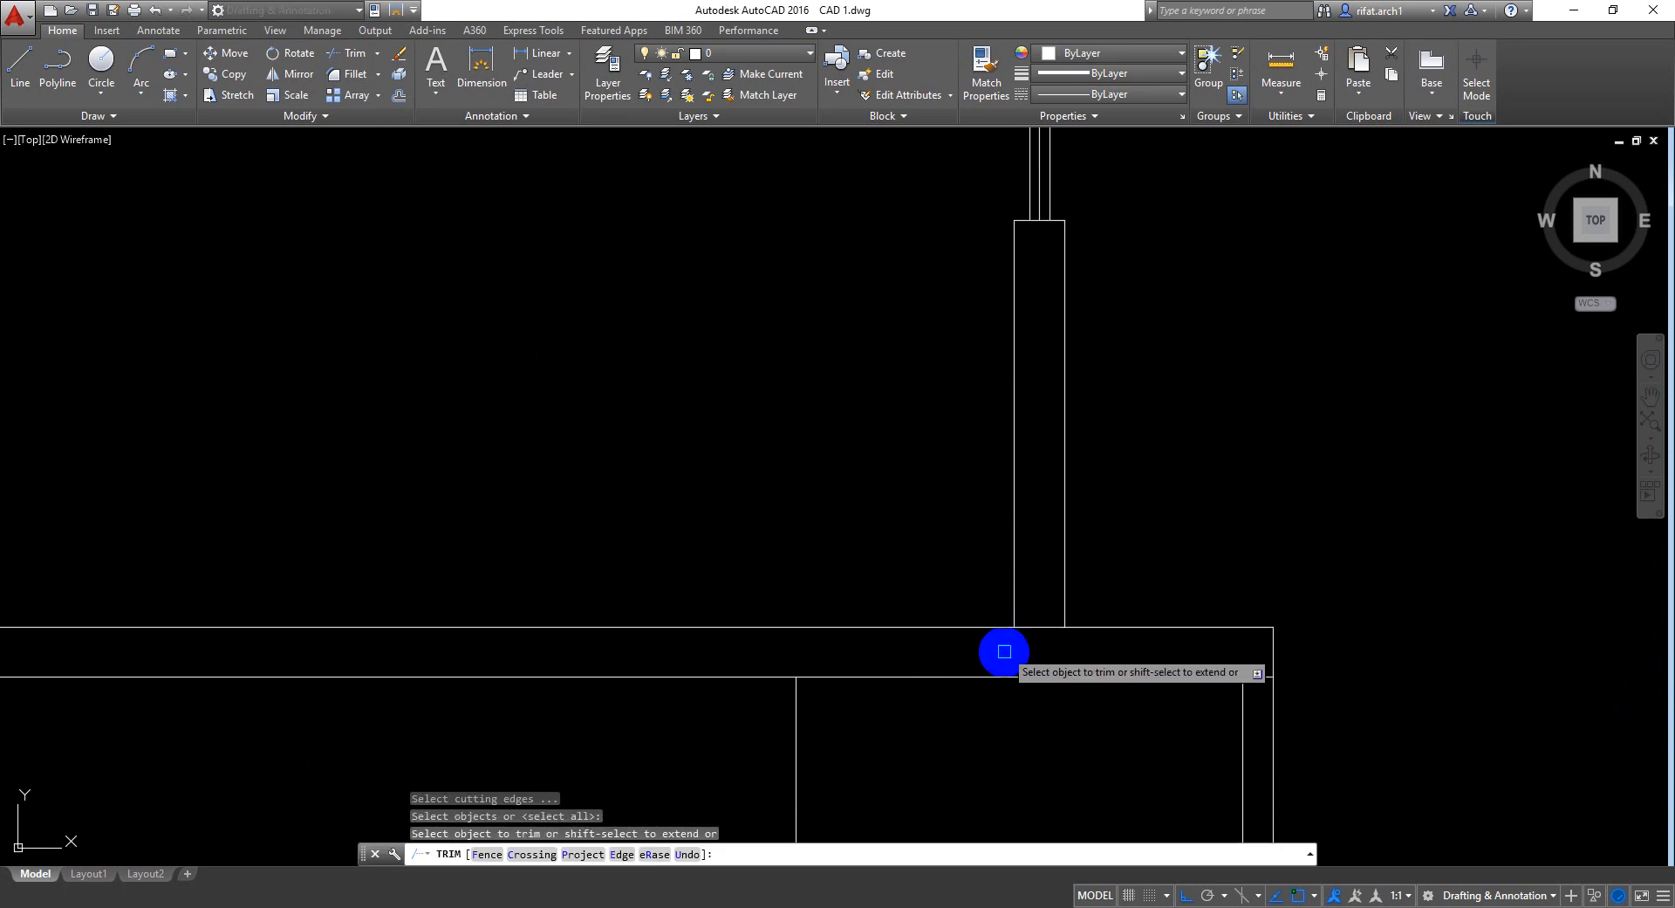
pyautogui.click(1036, 625)
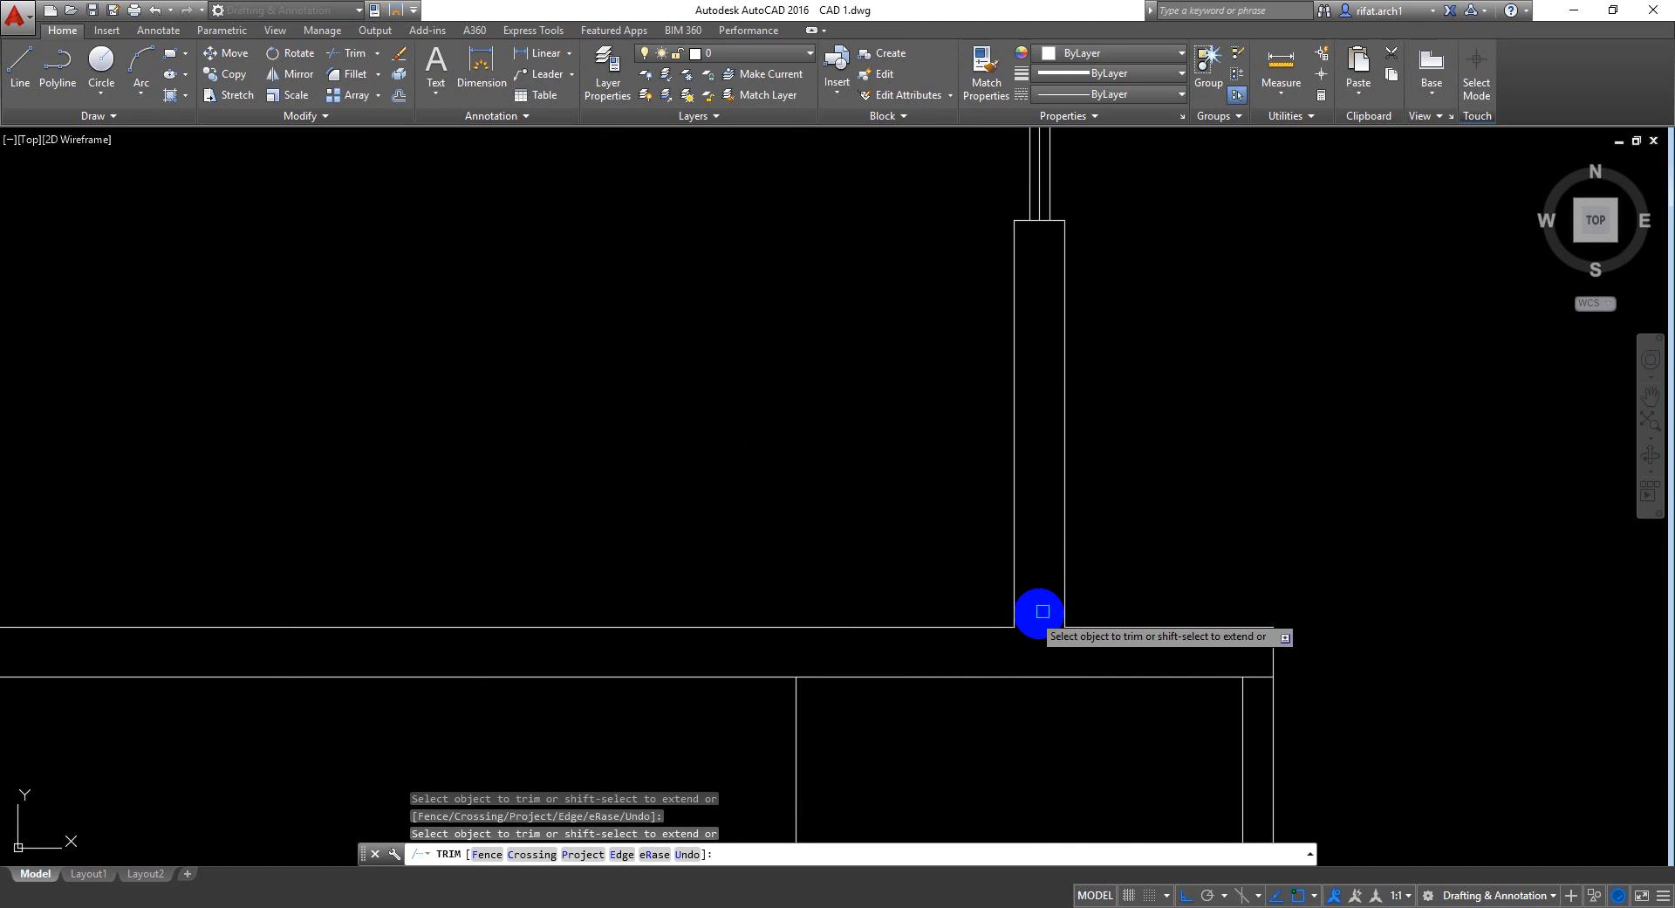
pyautogui.keyDown('shift'); pyautogui.click(1068, 610); pyautogui.keyUp('shift')
pyautogui.press('Return')
pyautogui.scroll(-5, 1079, 707)
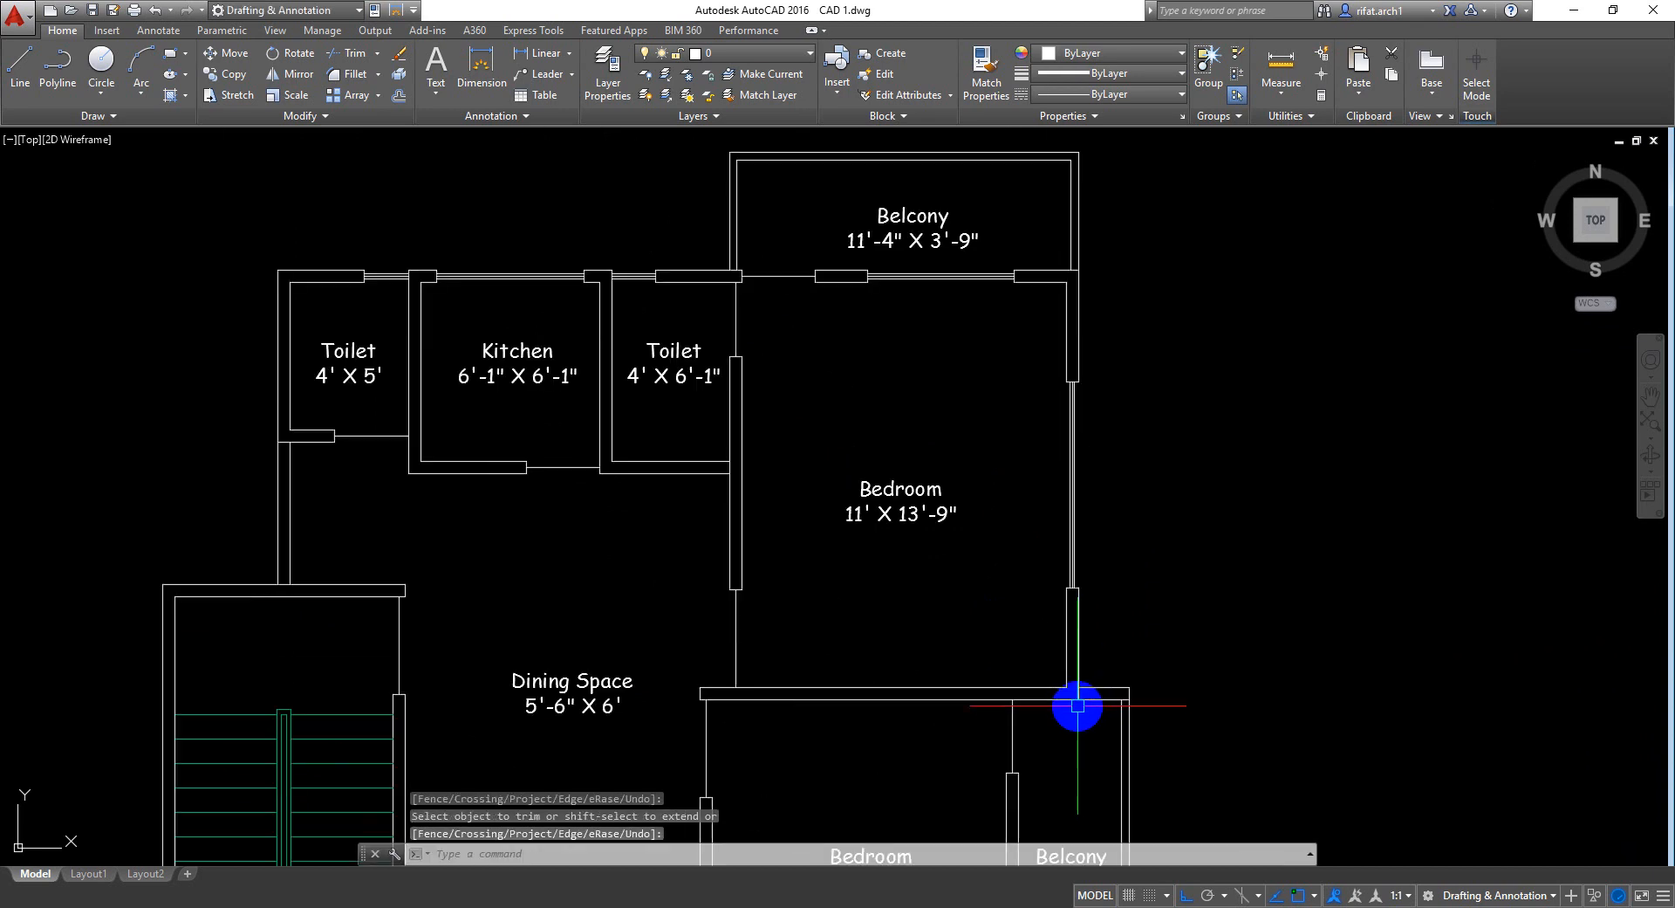
# Save the drawing with the cleaned-up bedroom wall junction
pyautogui.moveTo(1076, 702); pyautogui.dragTo(1103, 575, button='middle')
pyautogui.hotkey('ctrl', 's')
pyautogui.scroll(-5, 1102, 578)
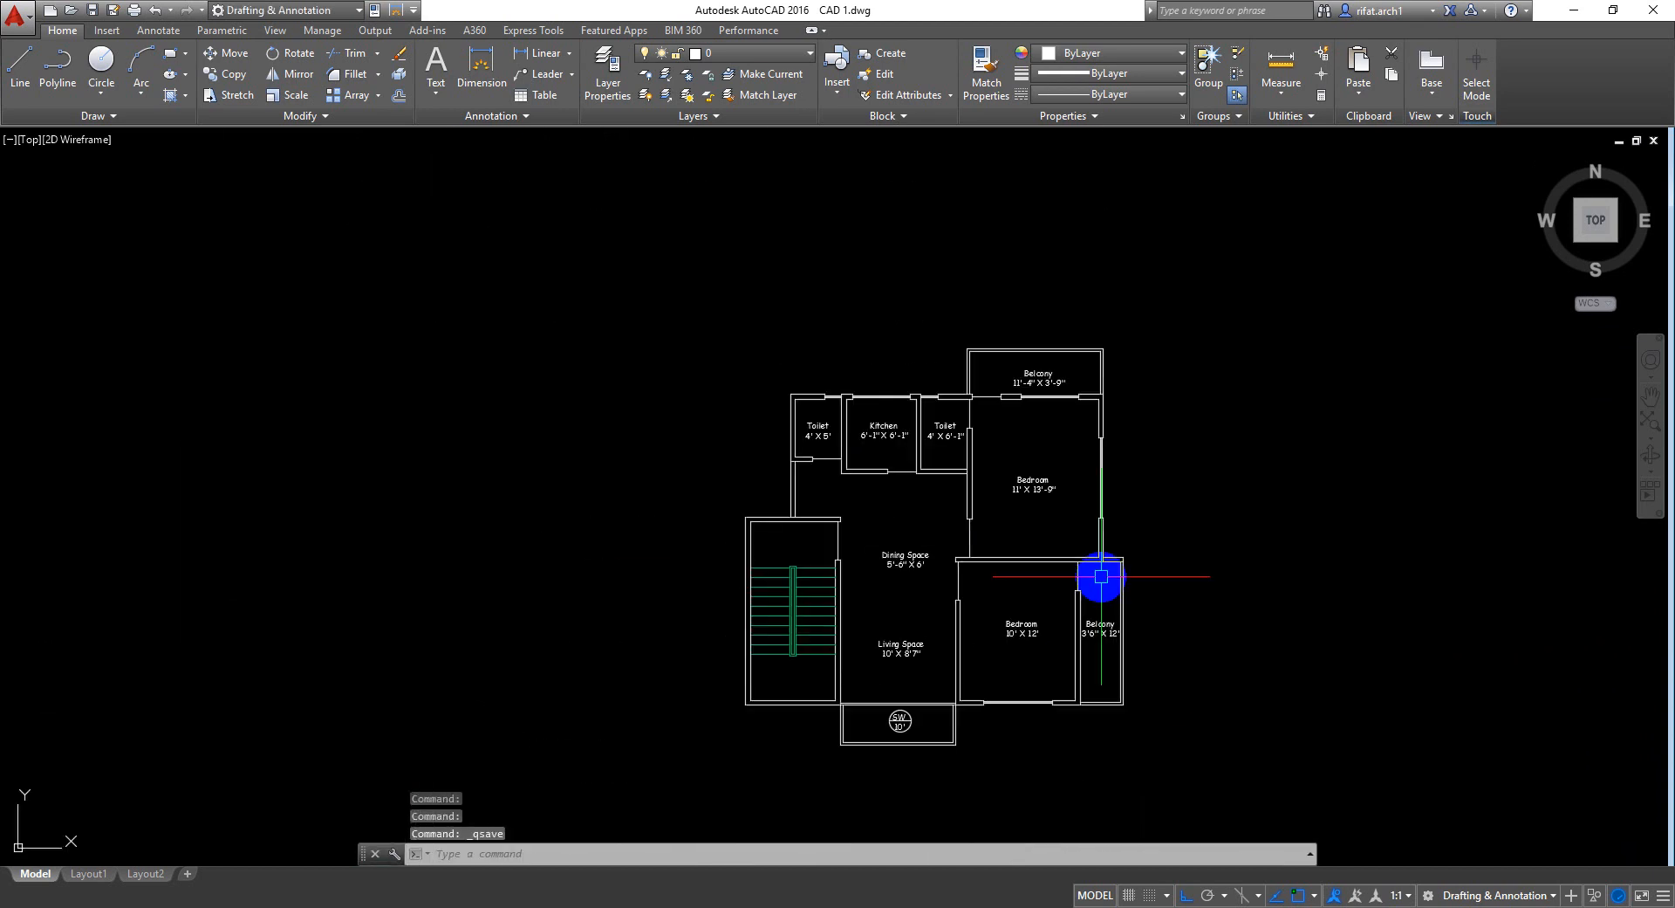
# Examine the whole floor plan, focusing on the windows and outer wall along the kitchen and the two toilets
pyautogui.scroll(3, 991, 538)
pyautogui.moveTo(991, 538); pyautogui.dragTo(997, 511, button='middle')
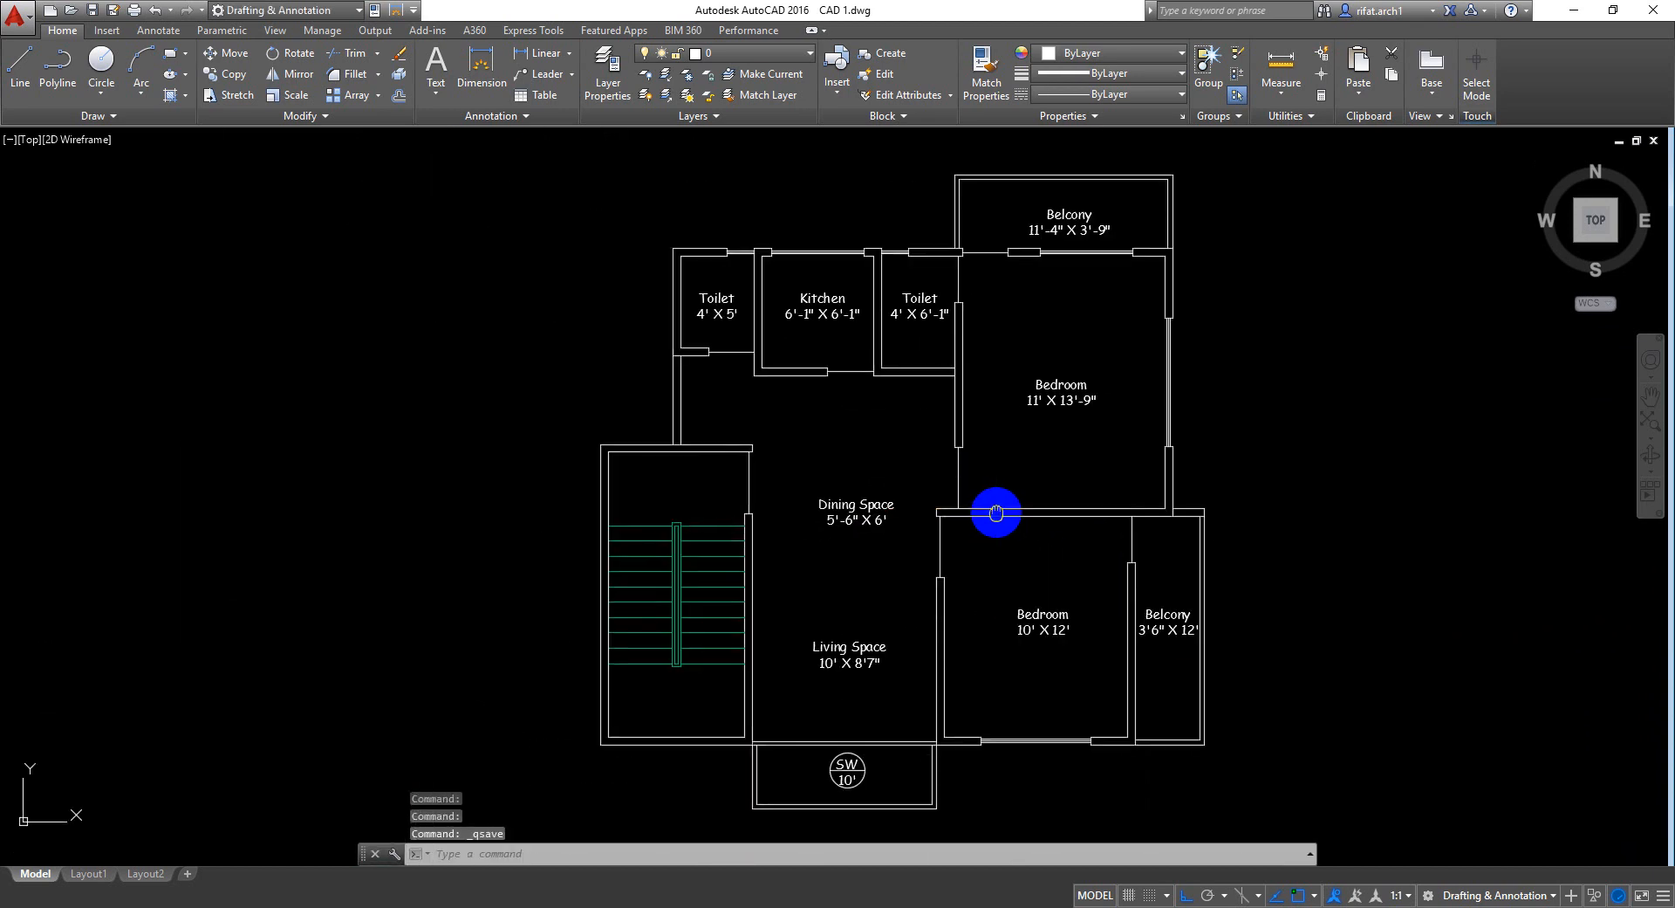
pyautogui.click(1438, 405)
pyautogui.click(1405, 563)
pyautogui.moveTo(1040, 708); pyautogui.dragTo(1035, 684, button='middle')
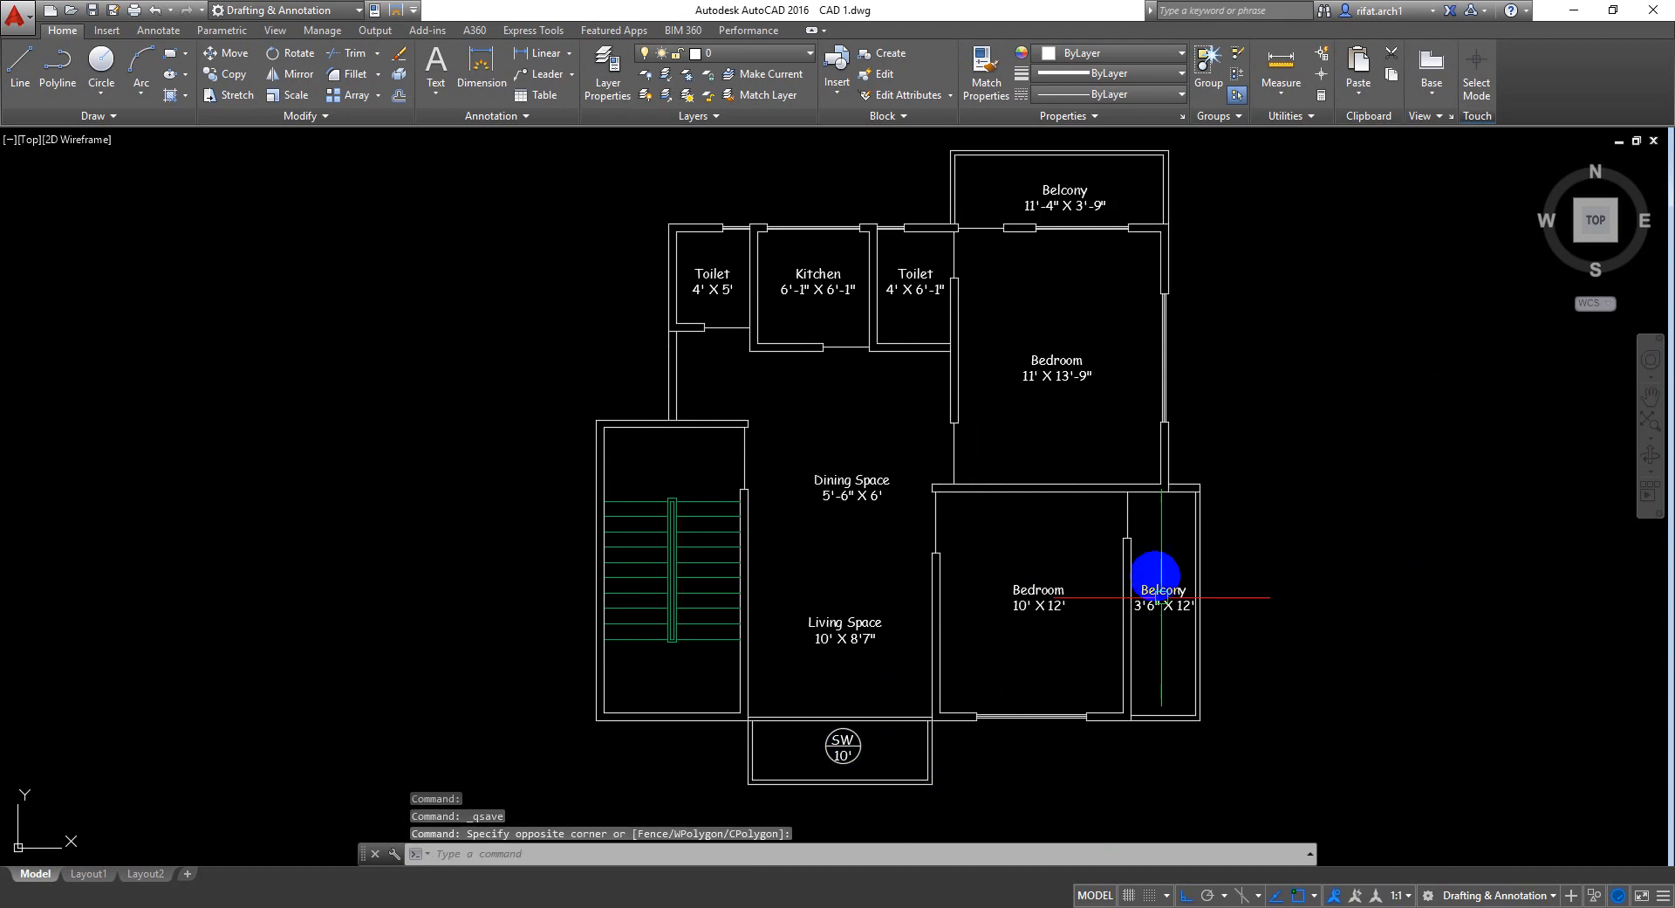
pyautogui.moveTo(1151, 586); pyautogui.dragTo(1159, 630, button='middle')
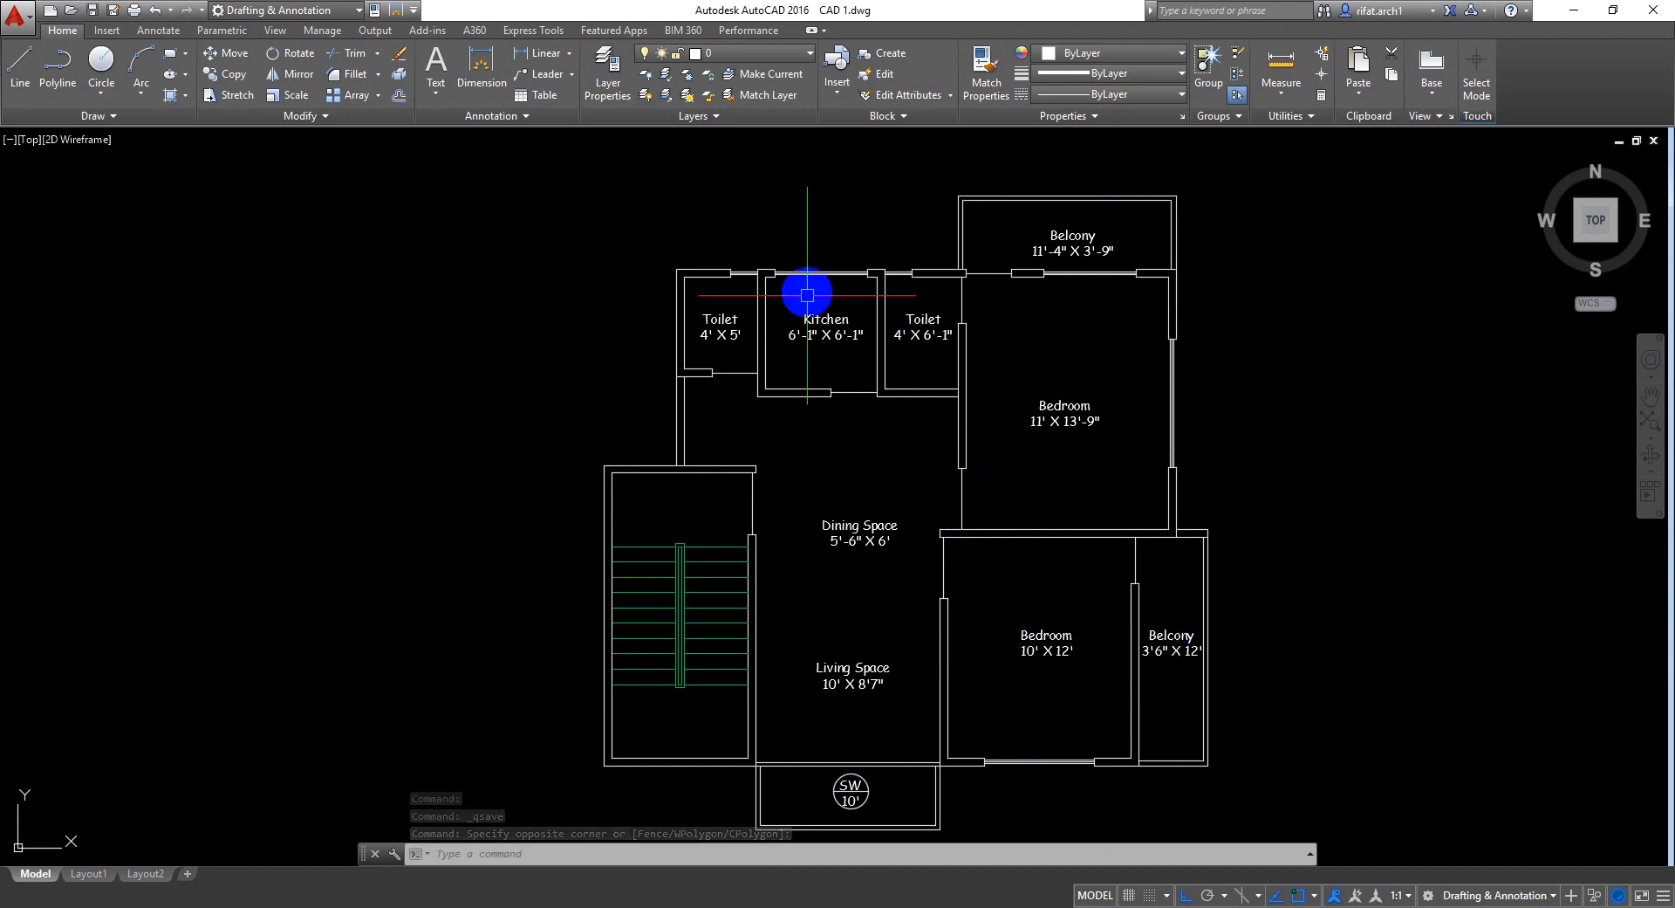
pyautogui.moveTo(784, 300); pyautogui.dragTo(774, 363, button='middle')
pyautogui.scroll(5, 662, 273)
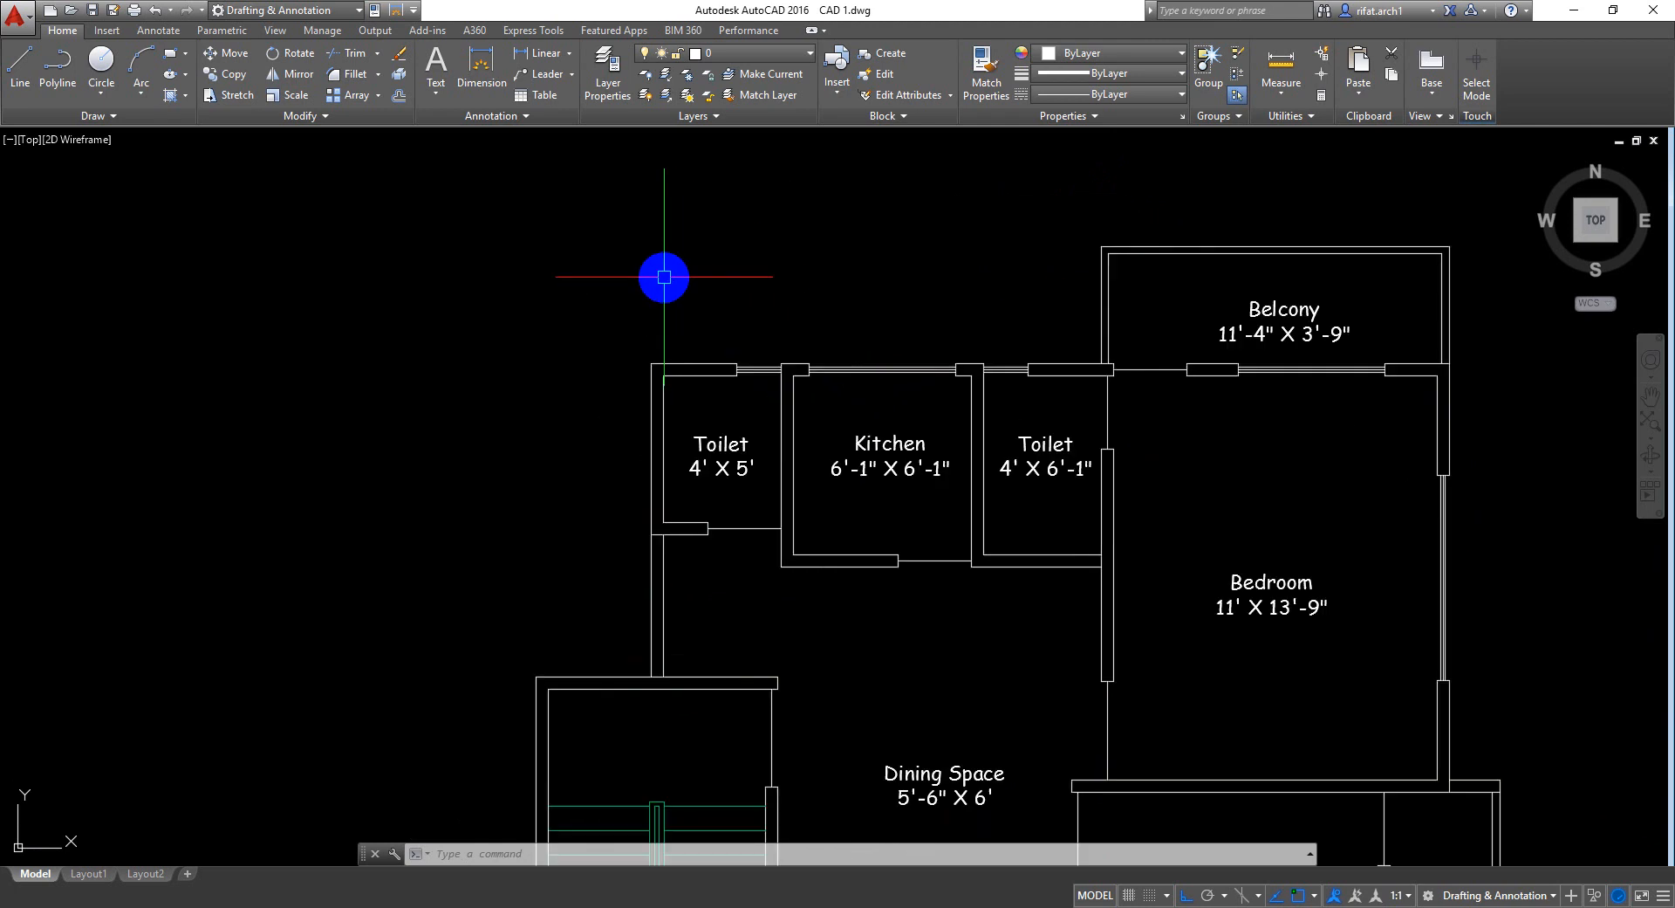
pyautogui.scroll(-4, 876, 425)
pyautogui.moveTo(875, 425); pyautogui.dragTo(785, 378, button='middle')
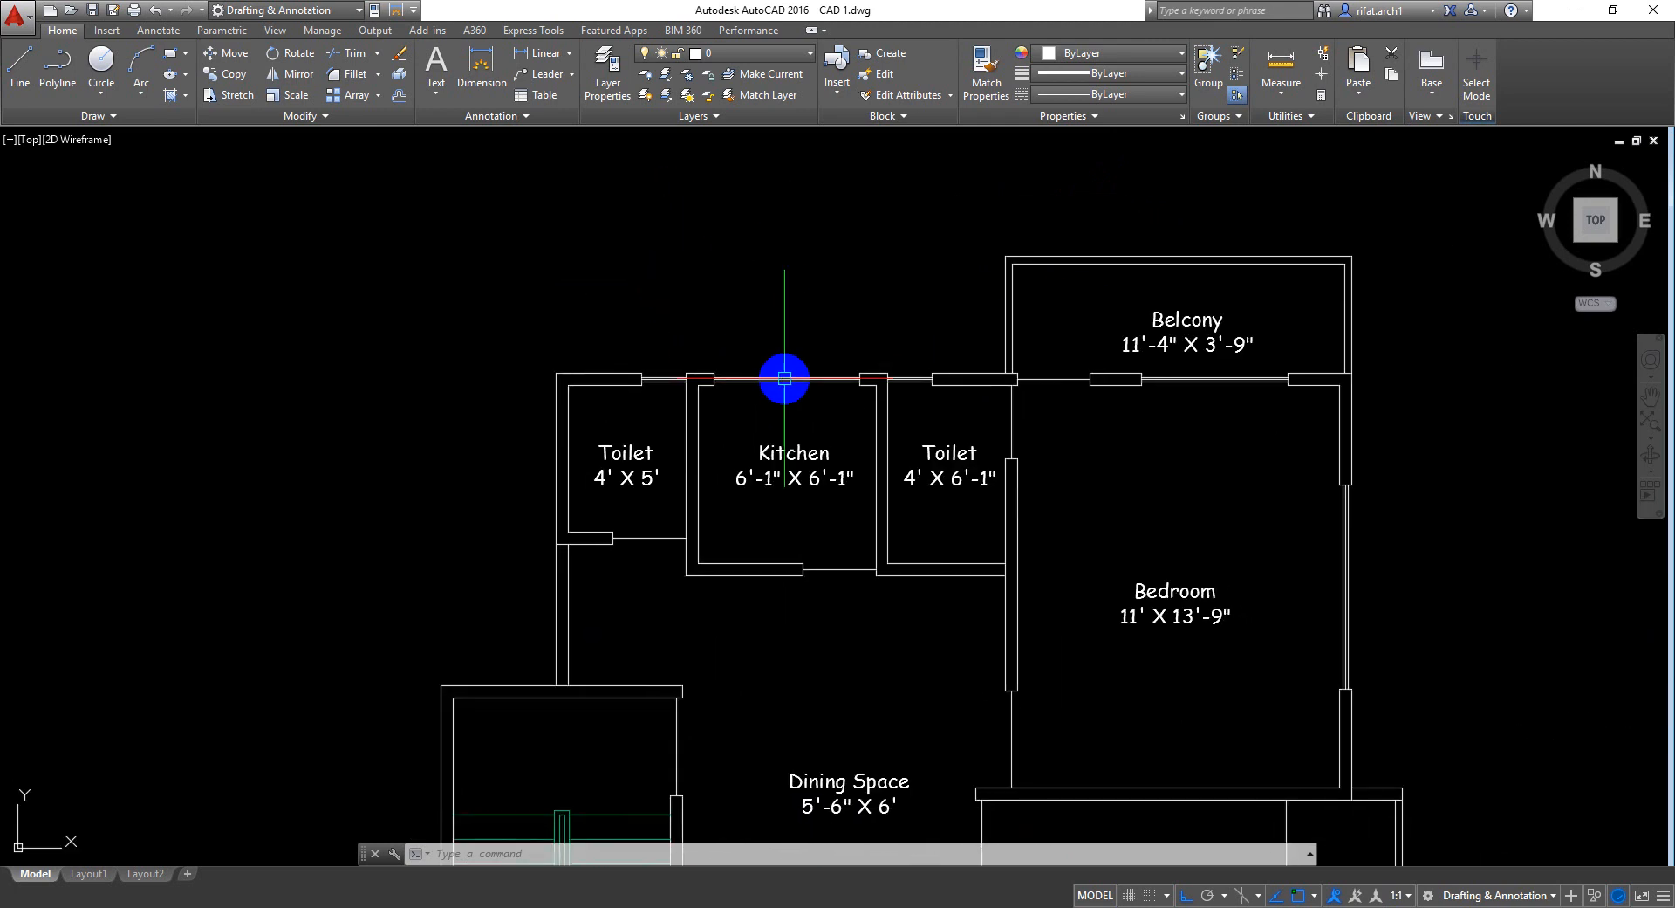
pyautogui.moveTo(972, 359)
pyautogui.mouseDown(button='middle')
pyautogui.moveTo(934, 378)
pyautogui.moveTo(966, 374)
pyautogui.mouseUp(button='middle')
pyautogui.moveTo(800, 412); pyautogui.dragTo(773, 323, button='middle')
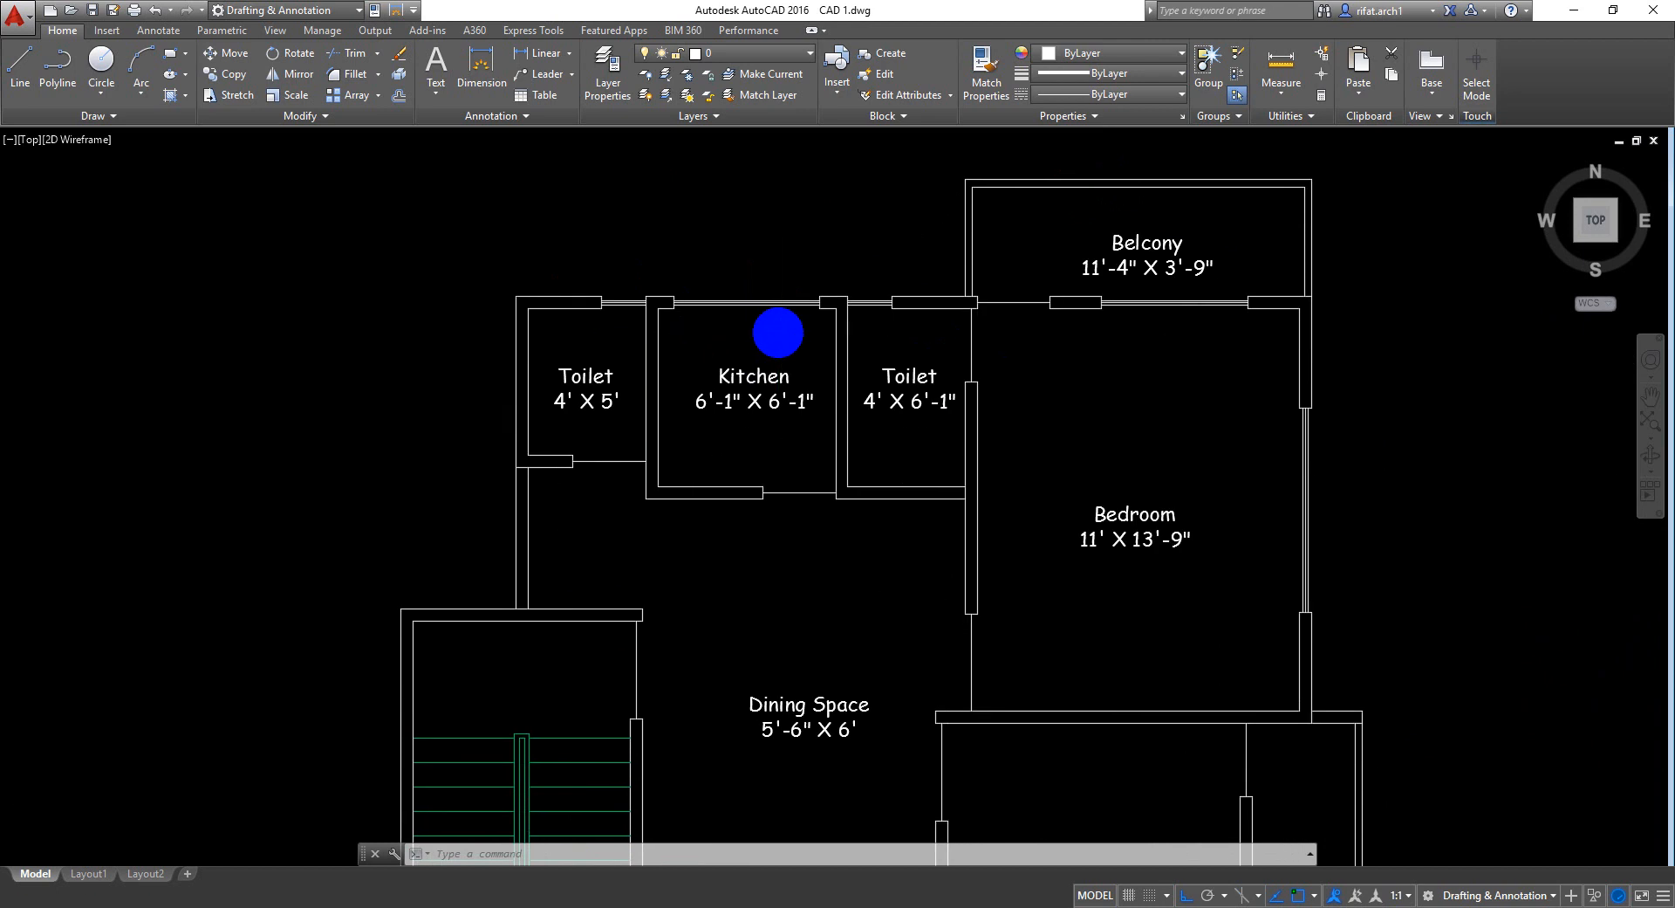
pyautogui.scroll(-2, 779, 332)
pyautogui.moveTo(812, 451); pyautogui.dragTo(816, 398, button='middle')
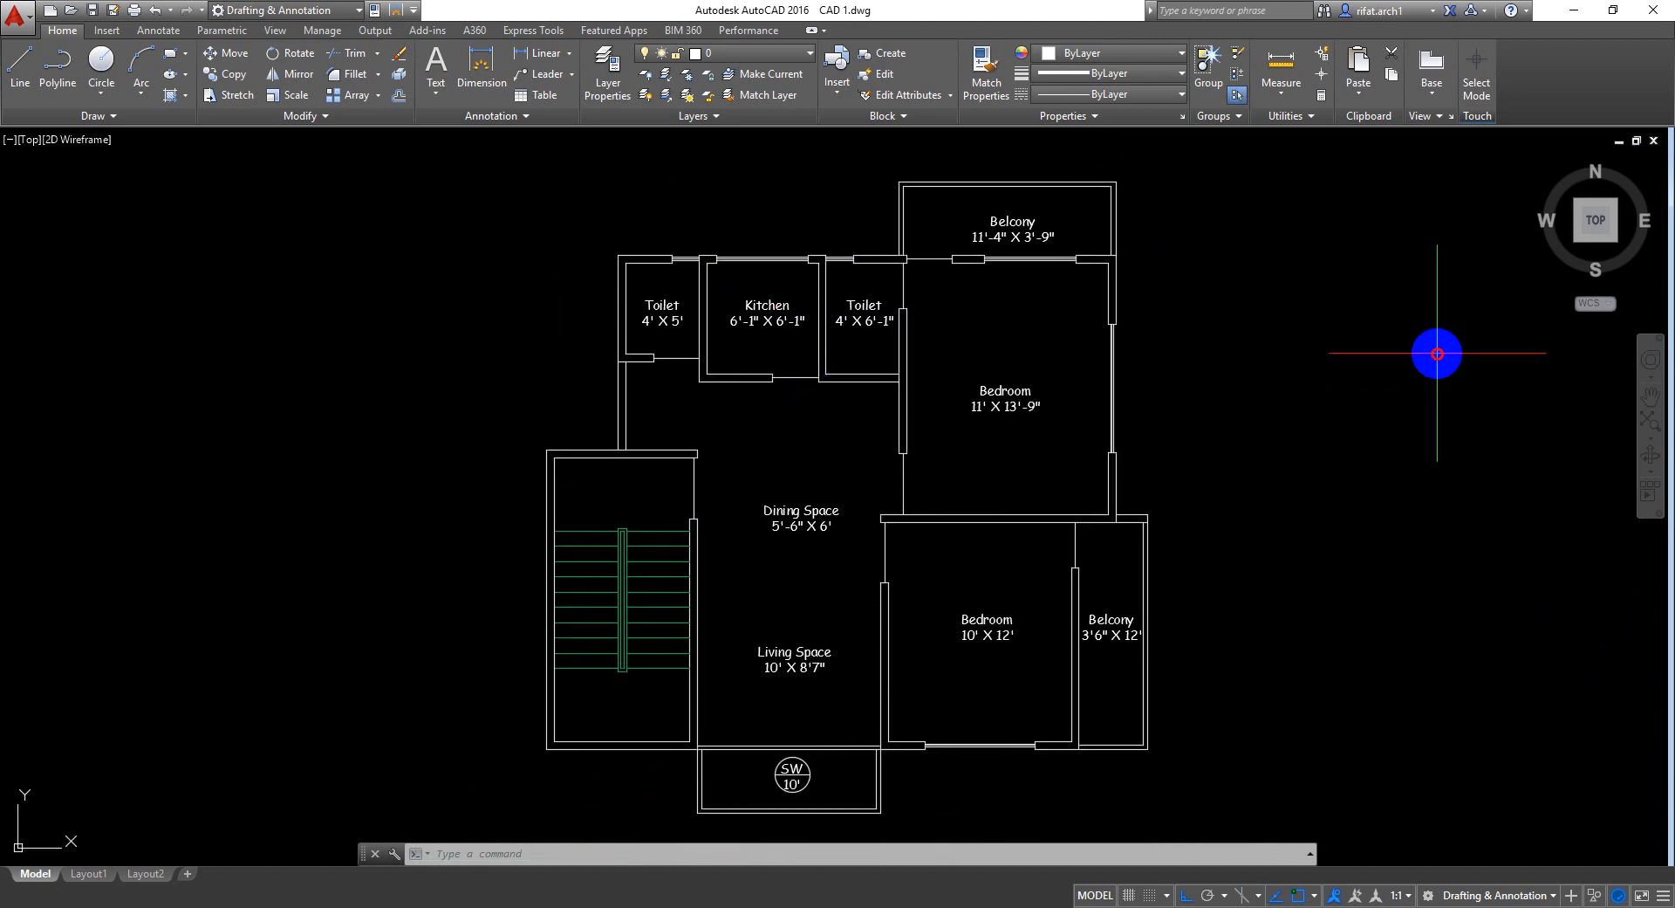
pyautogui.click(1227, 473)
pyautogui.moveTo(1028, 385); pyautogui.dragTo(1113, 513, button='middle')
pyautogui.scroll(2, 1006, 411)
pyautogui.scroll(2, 722, 343)
pyautogui.scroll(1, 841, 404)
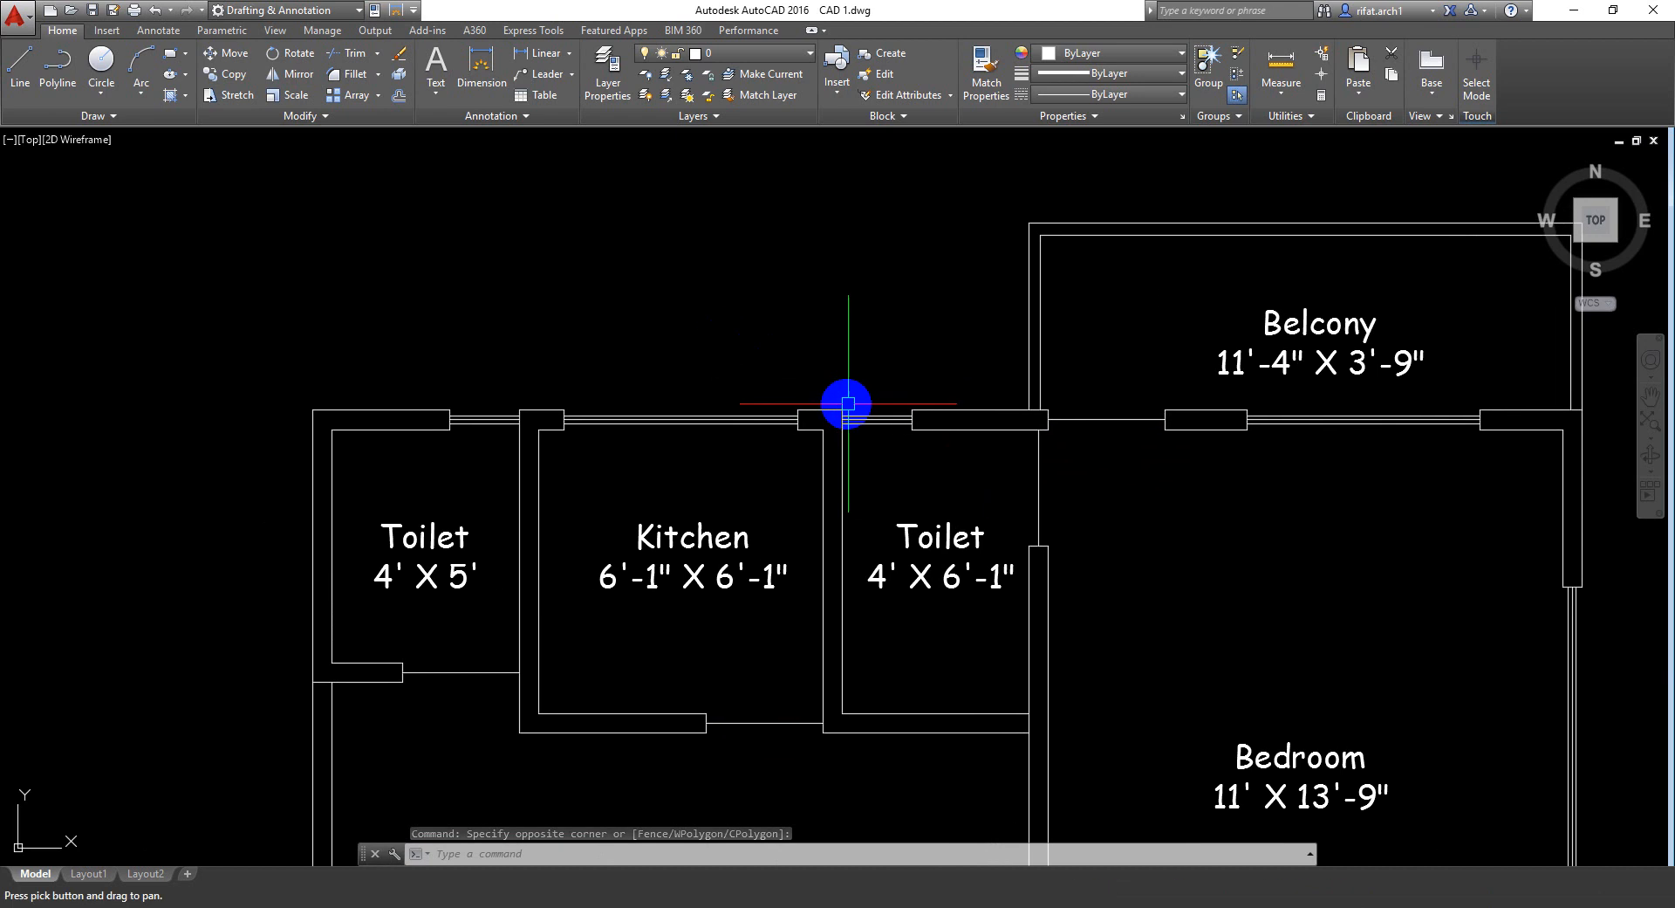
pyautogui.click(722, 302)
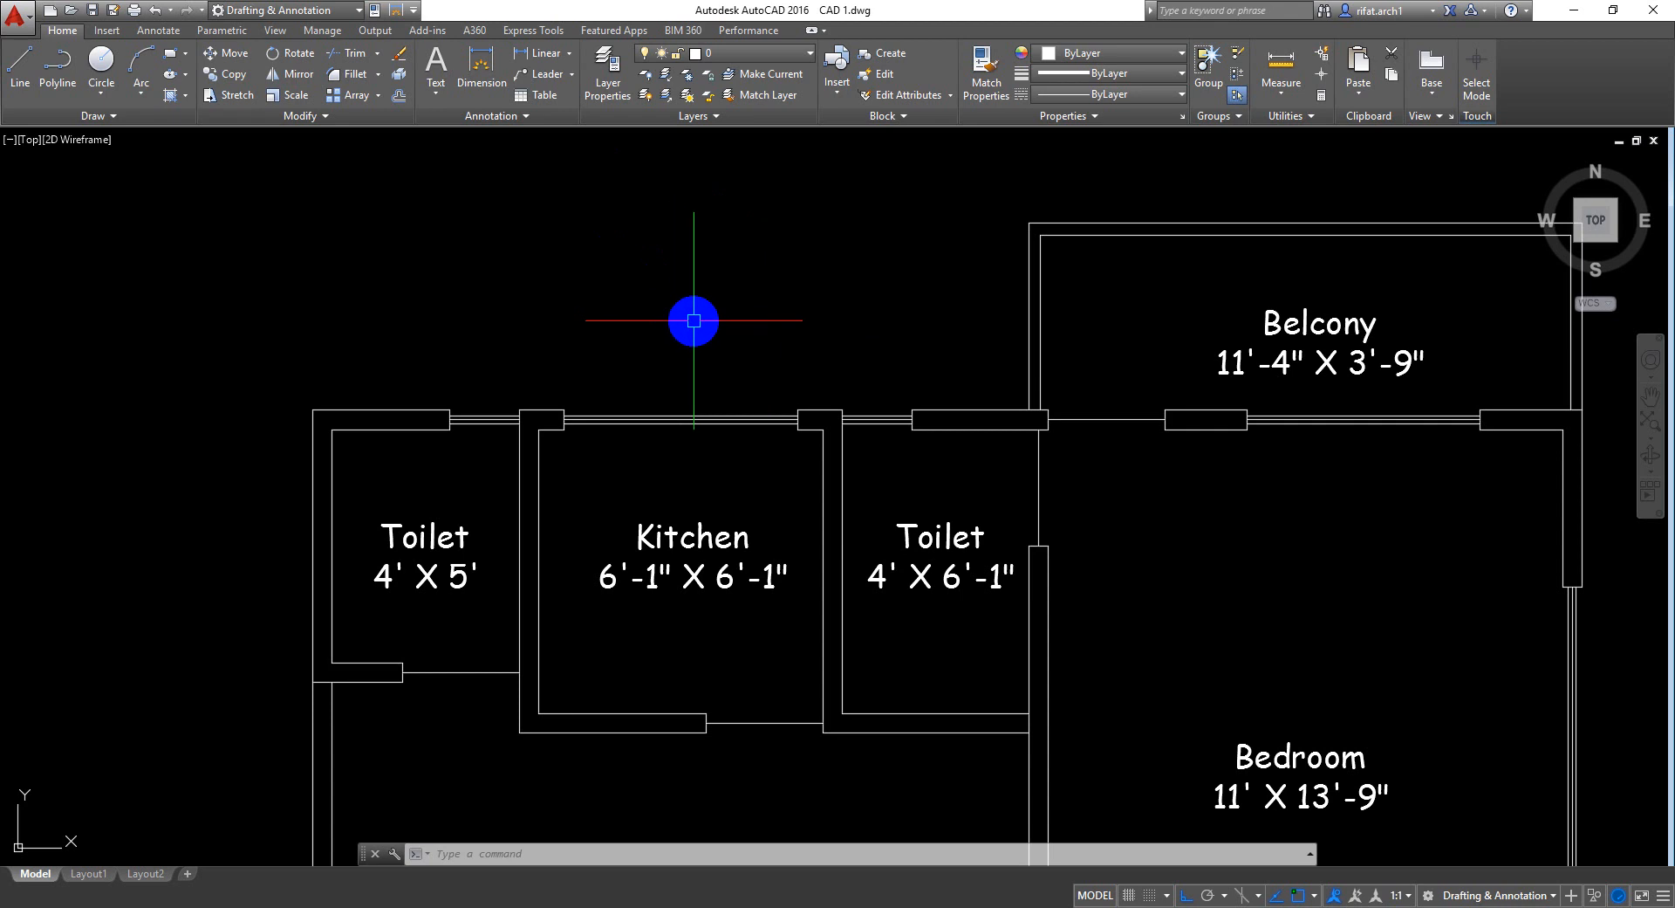
# Offset the upper outer wall lines of the 4' X 5' and 4' X 6'-1" toilets 7" outward
pyautogui.scroll(-1, 751, 366)
pyautogui.scroll(4, 744, 347)
pyautogui.scroll(-2, 768, 337)
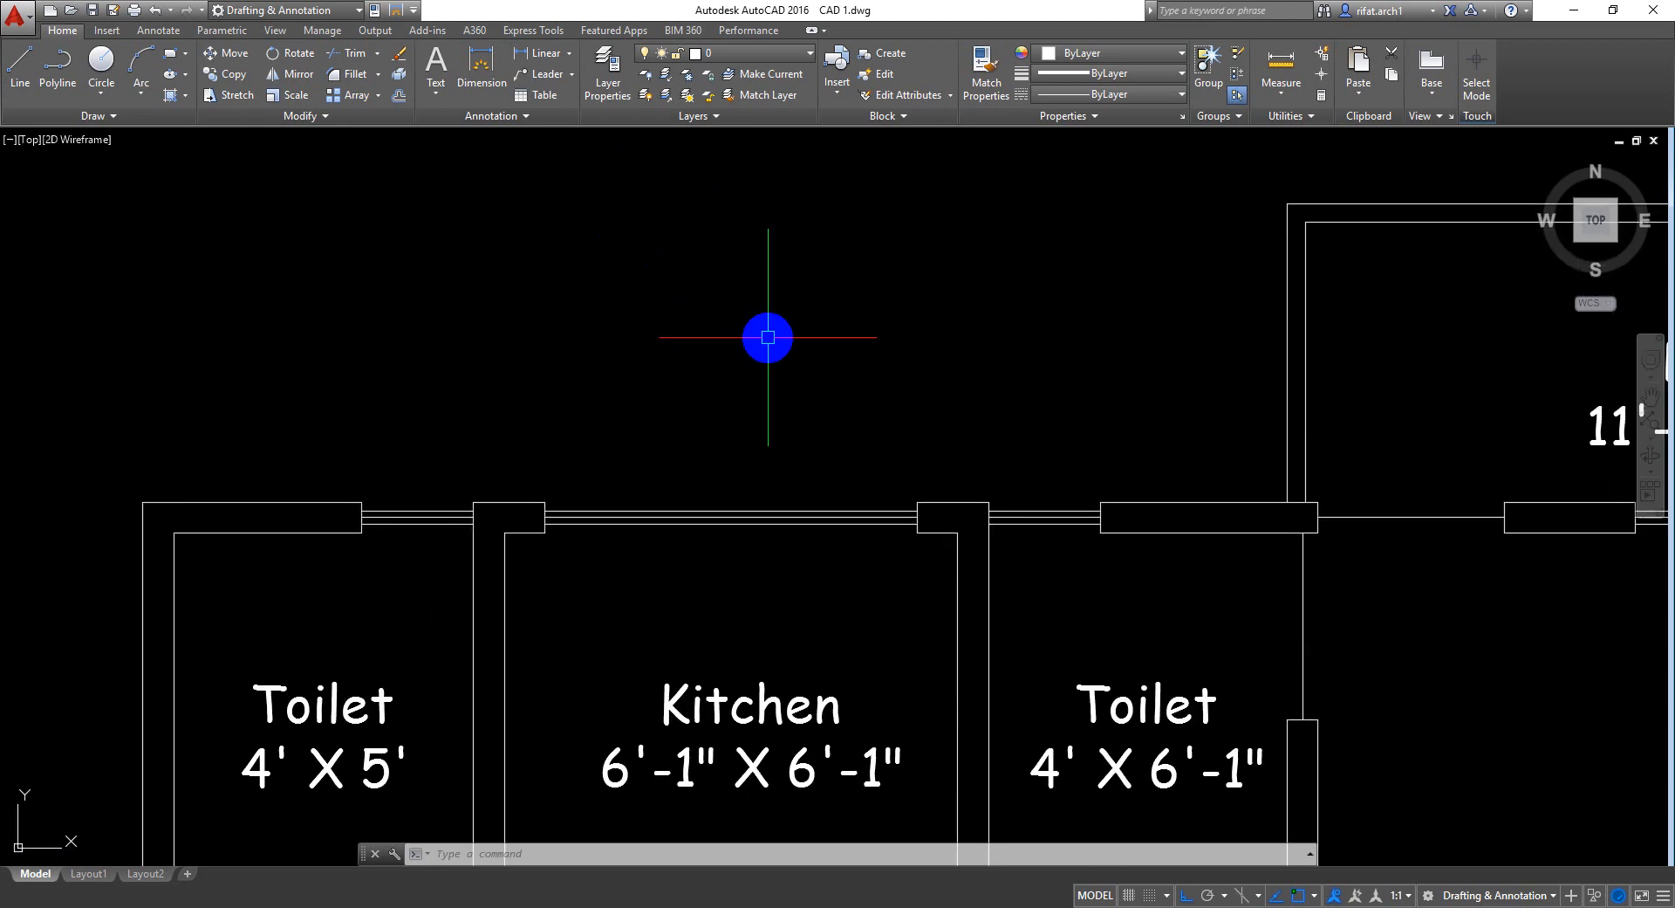
pyautogui.write('o')
pyautogui.press('Return')
pyautogui.write('7')
pyautogui.press('Return')
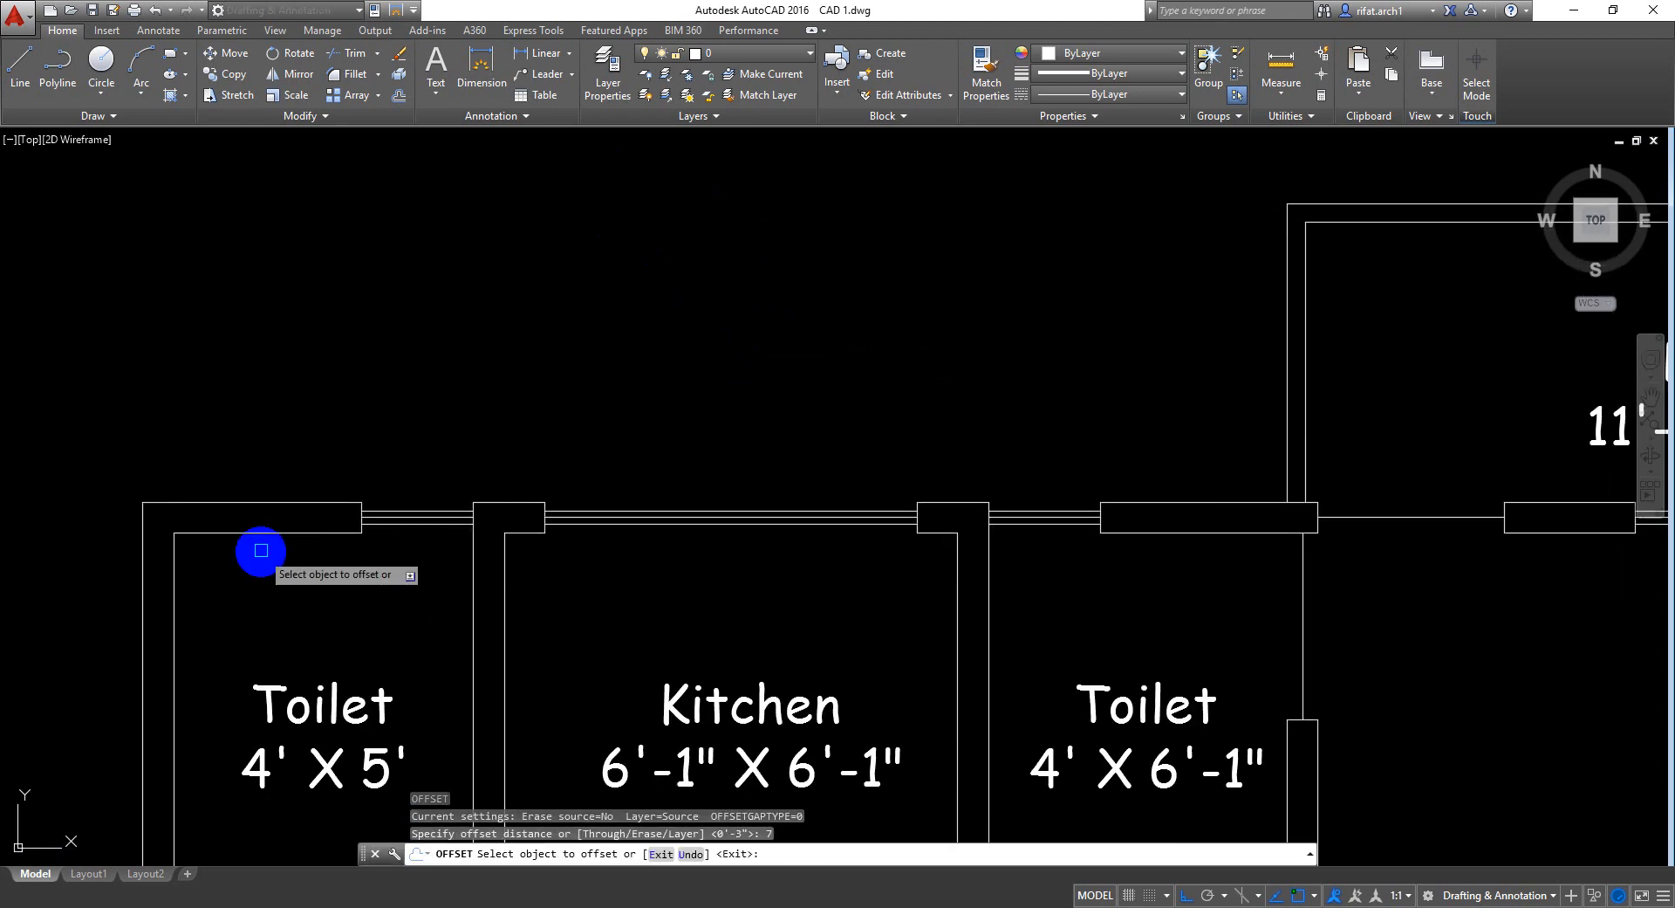
pyautogui.click(323, 502)
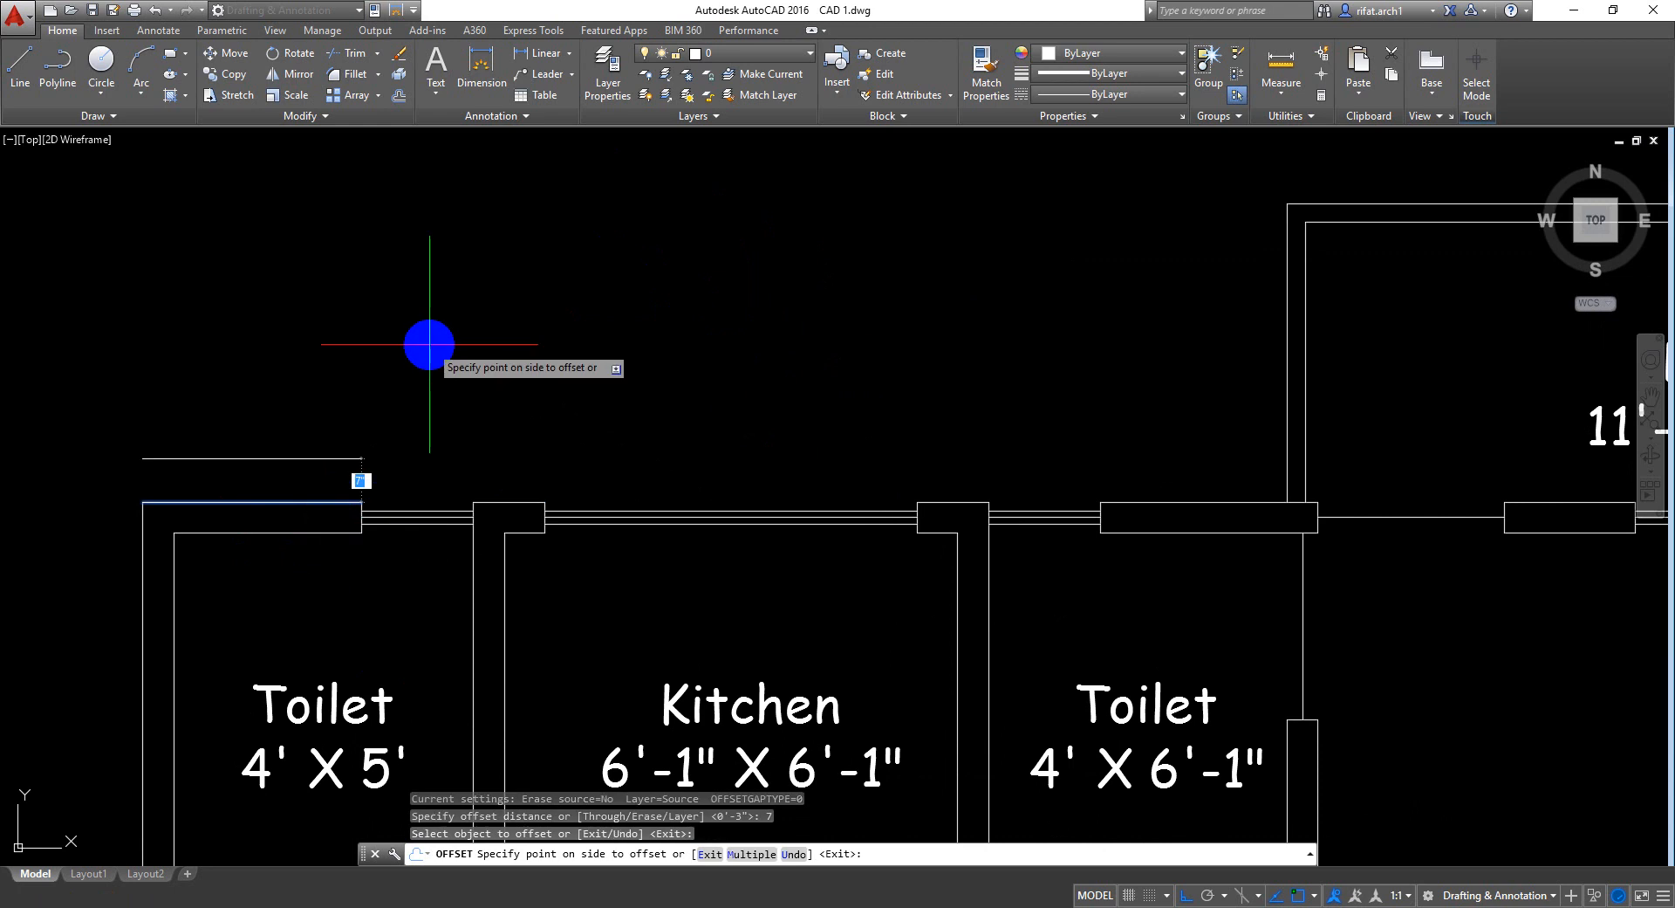
pyautogui.click(430, 301)
pyautogui.click(1141, 503)
pyautogui.click(1180, 315)
pyautogui.press('Return')
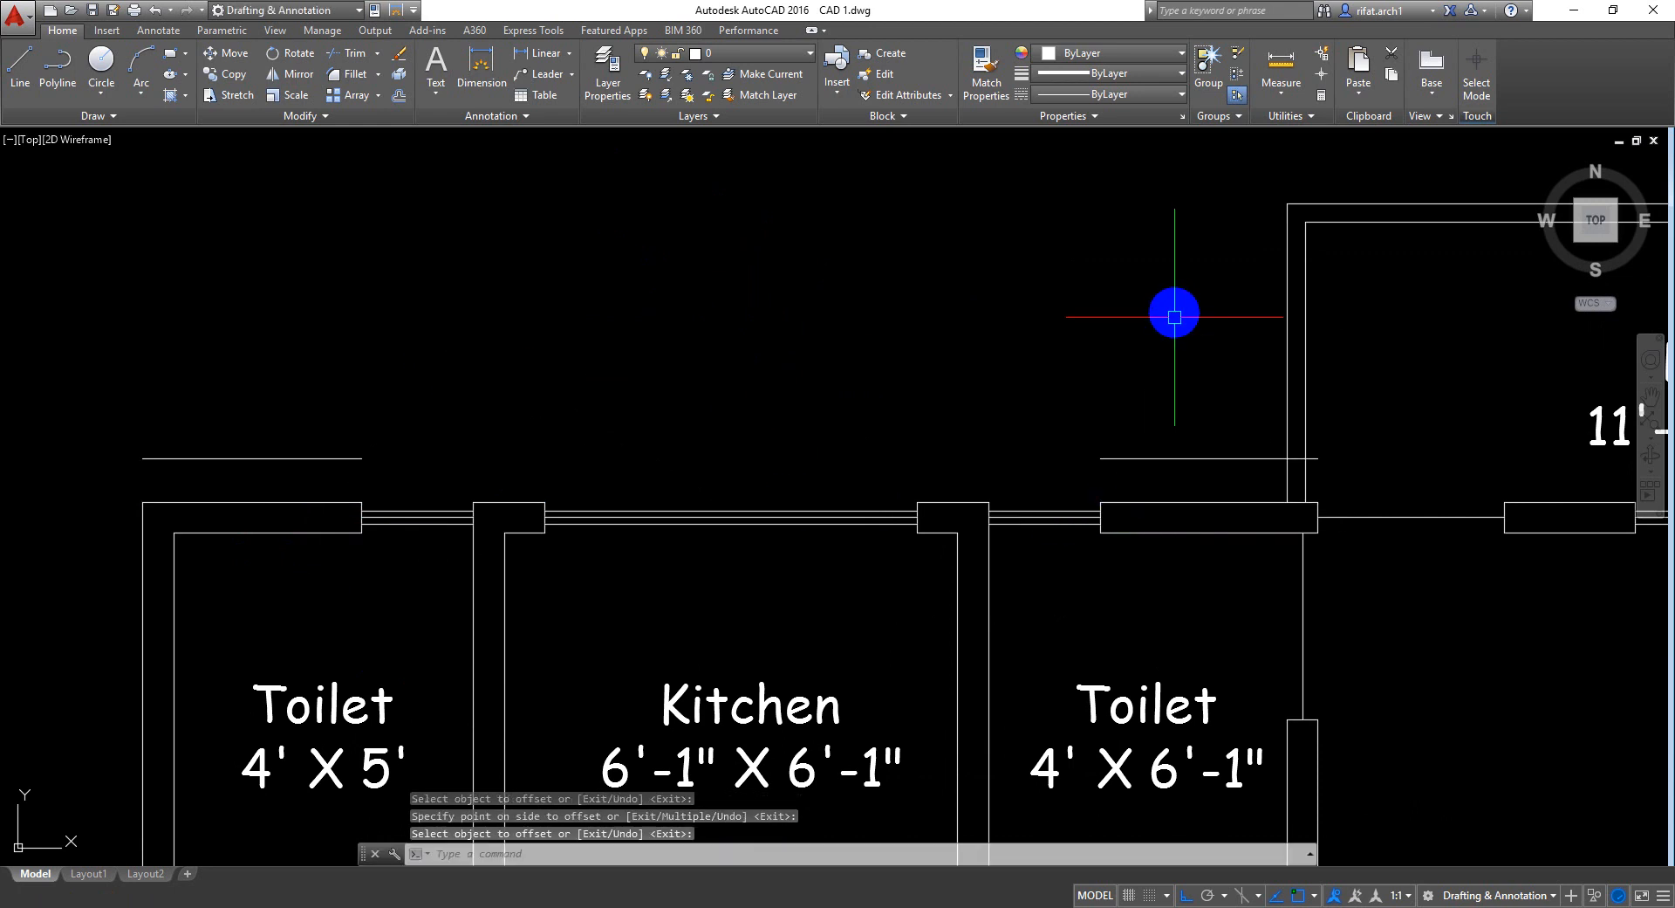
# Offset both new lines above the toilet walls another 3" outward
pyautogui.press('Return')
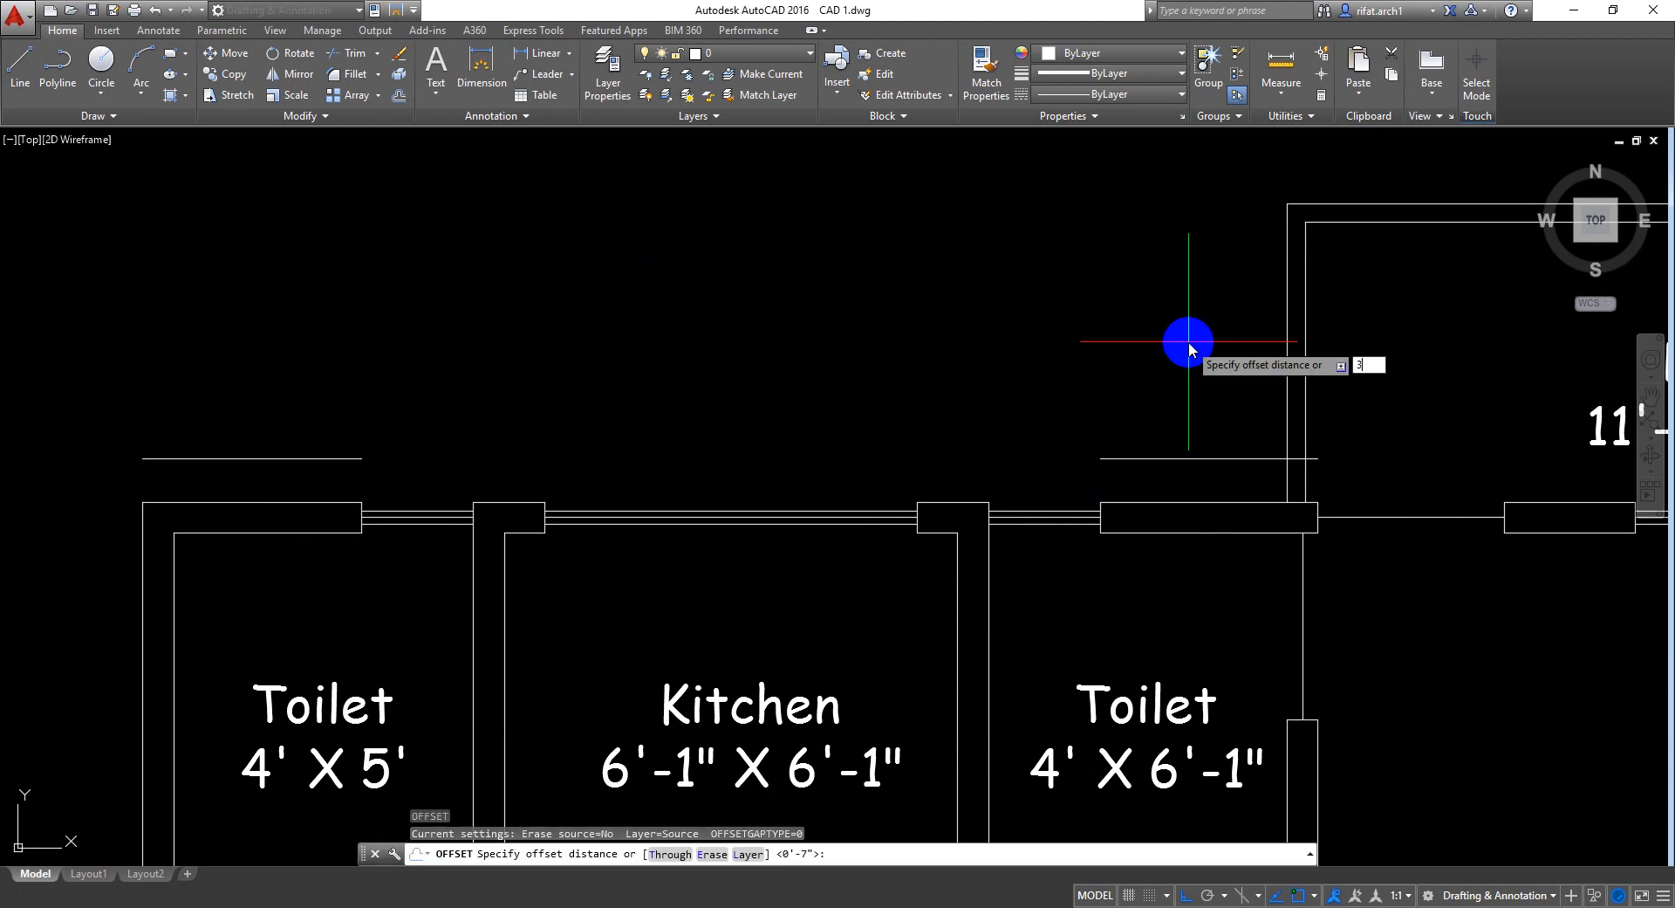
pyautogui.press('Return')
pyautogui.click(1165, 455)
pyautogui.click(1182, 299)
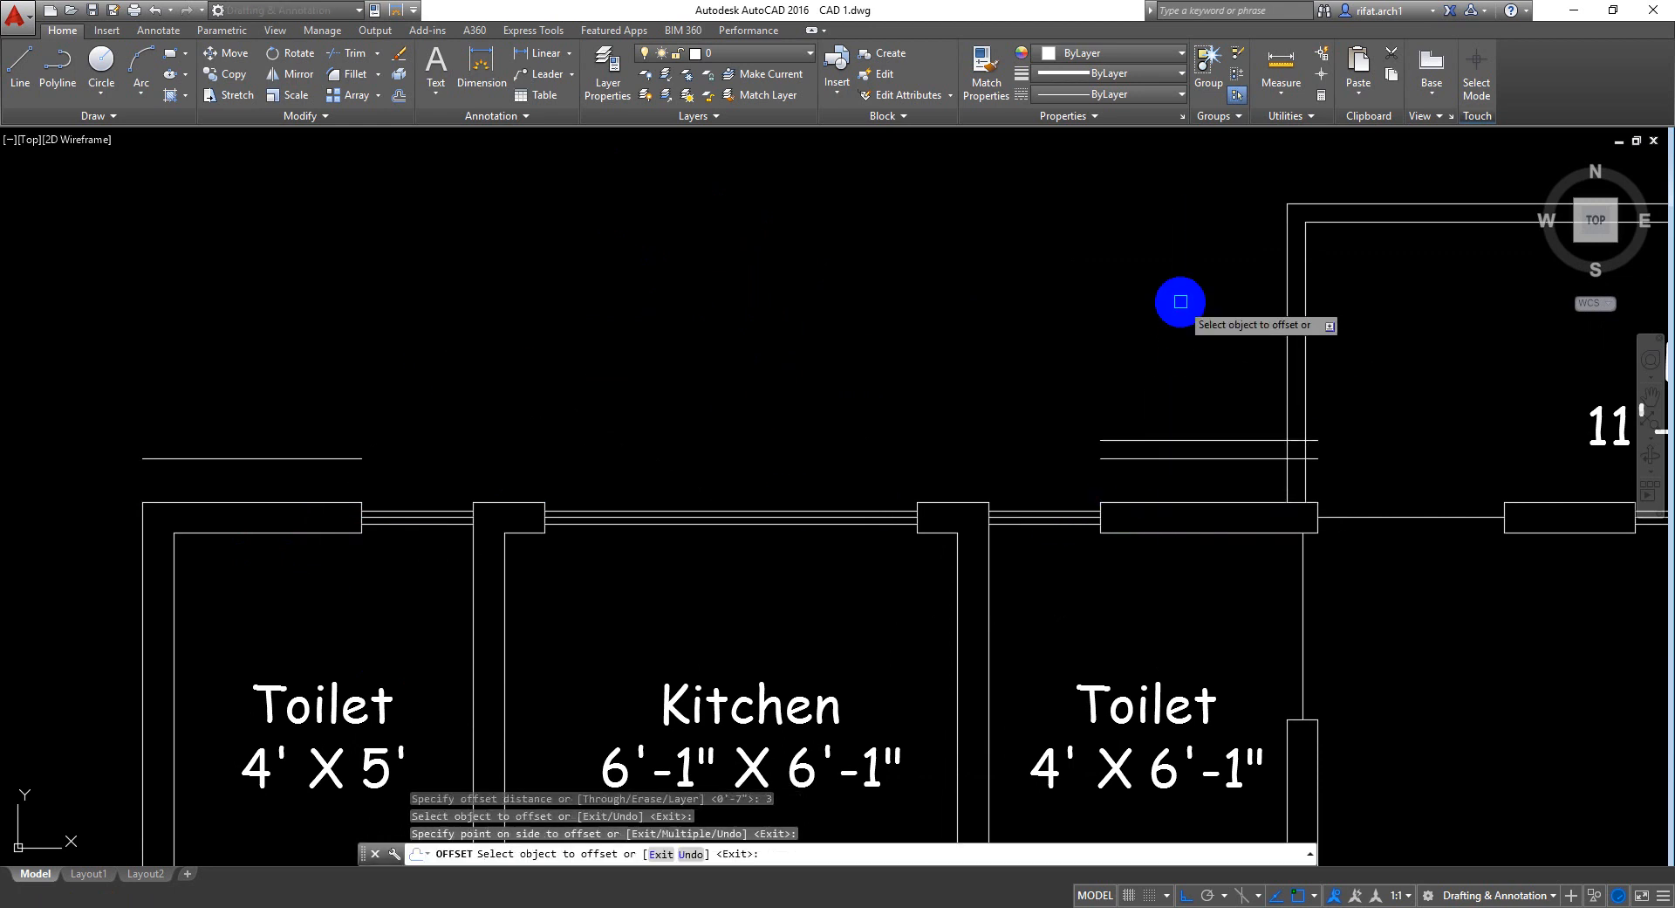
pyautogui.click(341, 458)
pyautogui.click(477, 347)
pyautogui.press('Return')
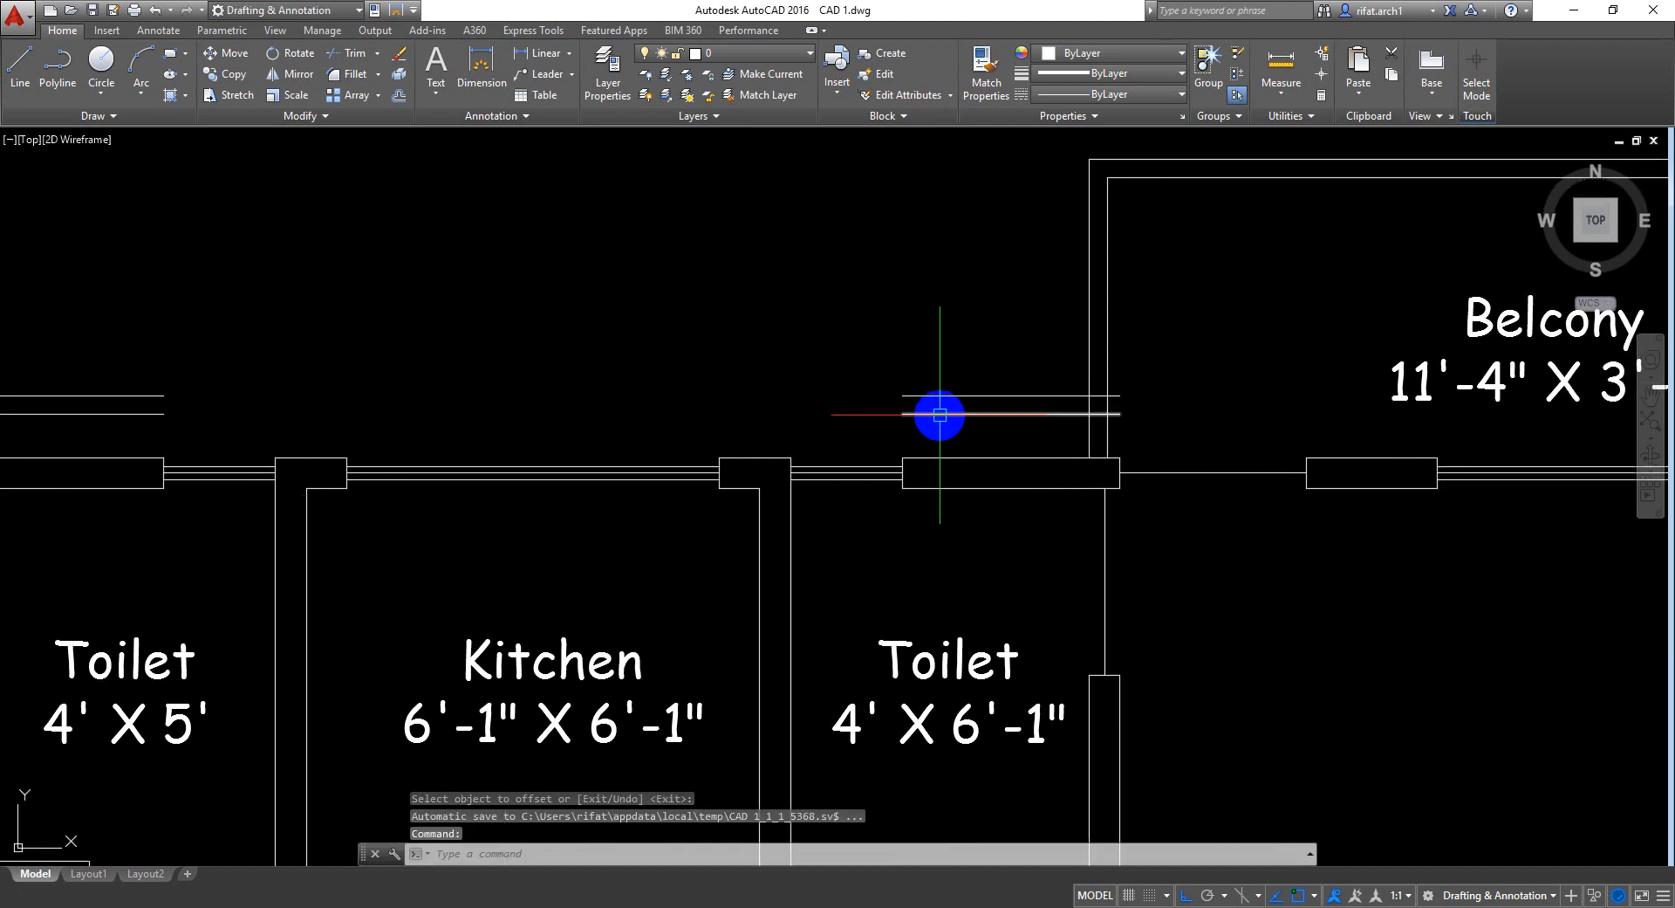
# Draw a vertical line from the kitchen-side end of the outermost offset line down to the 4' X 6'-1" toilet's upper wall corner
pyautogui.scroll(2, 939, 415)
pyautogui.moveTo(939, 434)
pyautogui.mouseDown(button='middle')
pyautogui.moveTo(791, 296)
pyautogui.moveTo(789, 422)
pyautogui.mouseUp(button='middle')
pyautogui.scroll(2, 785, 415)
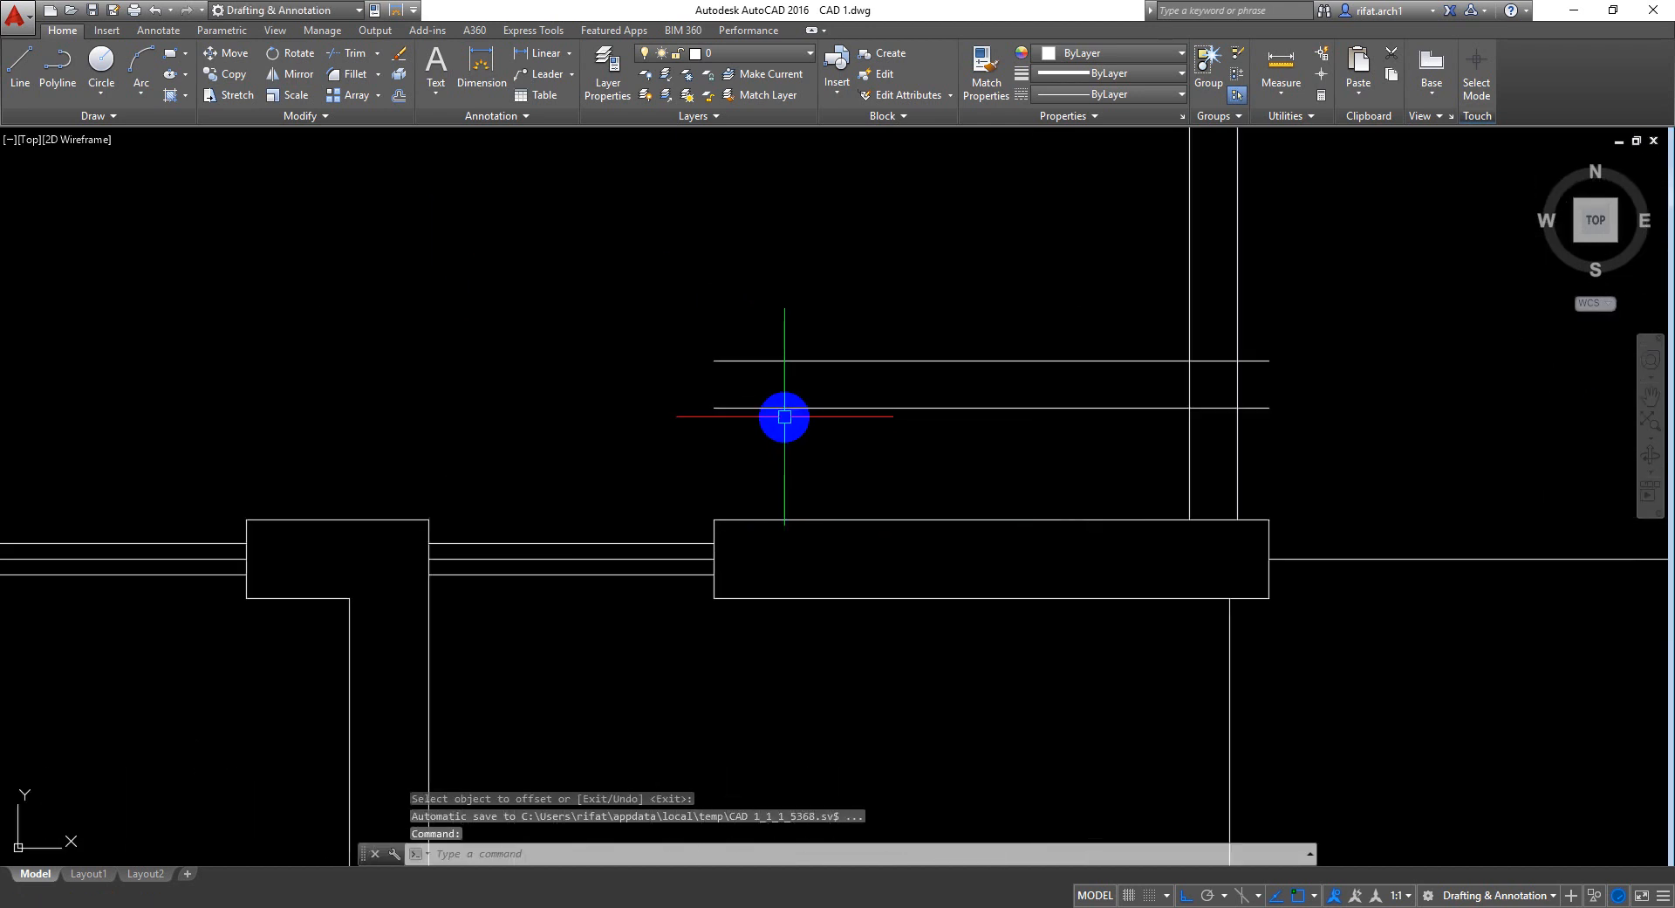
pyautogui.moveTo(908, 423)
pyautogui.mouseDown(button='middle')
pyautogui.moveTo(773, 367)
pyautogui.moveTo(893, 407)
pyautogui.moveTo(861, 370)
pyautogui.moveTo(894, 438)
pyautogui.moveTo(922, 371)
pyautogui.moveTo(928, 403)
pyautogui.mouseUp(button='middle')
pyautogui.scroll(-6, 773, 367)
pyautogui.scroll(2, 850, 411)
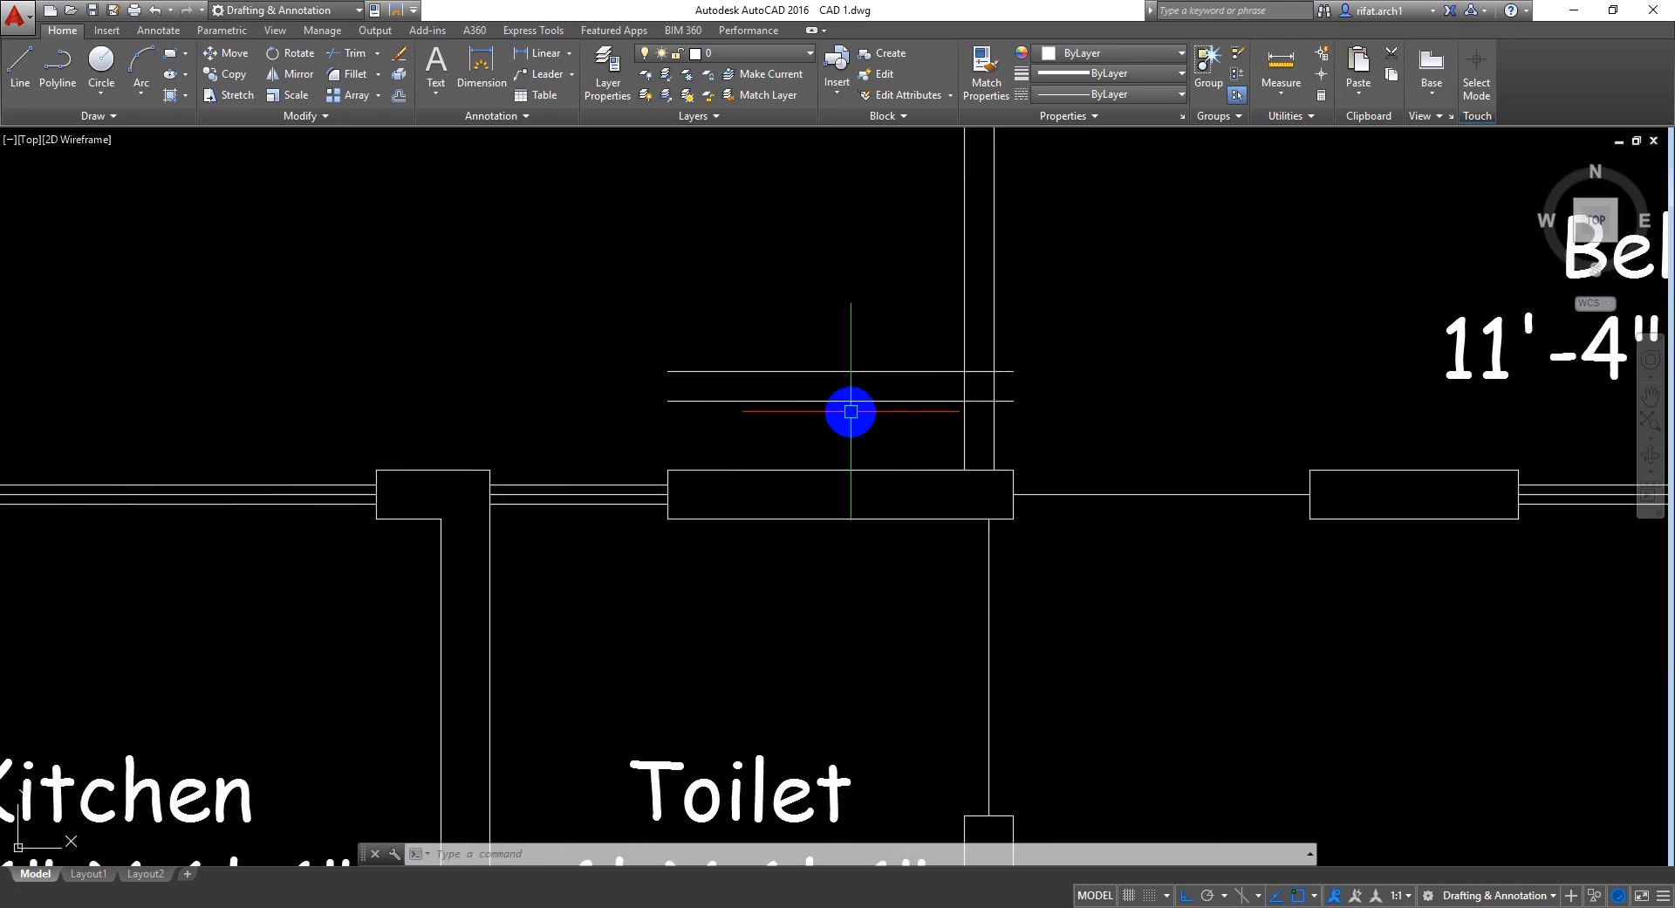
pyautogui.press('l')
pyautogui.press('Return')
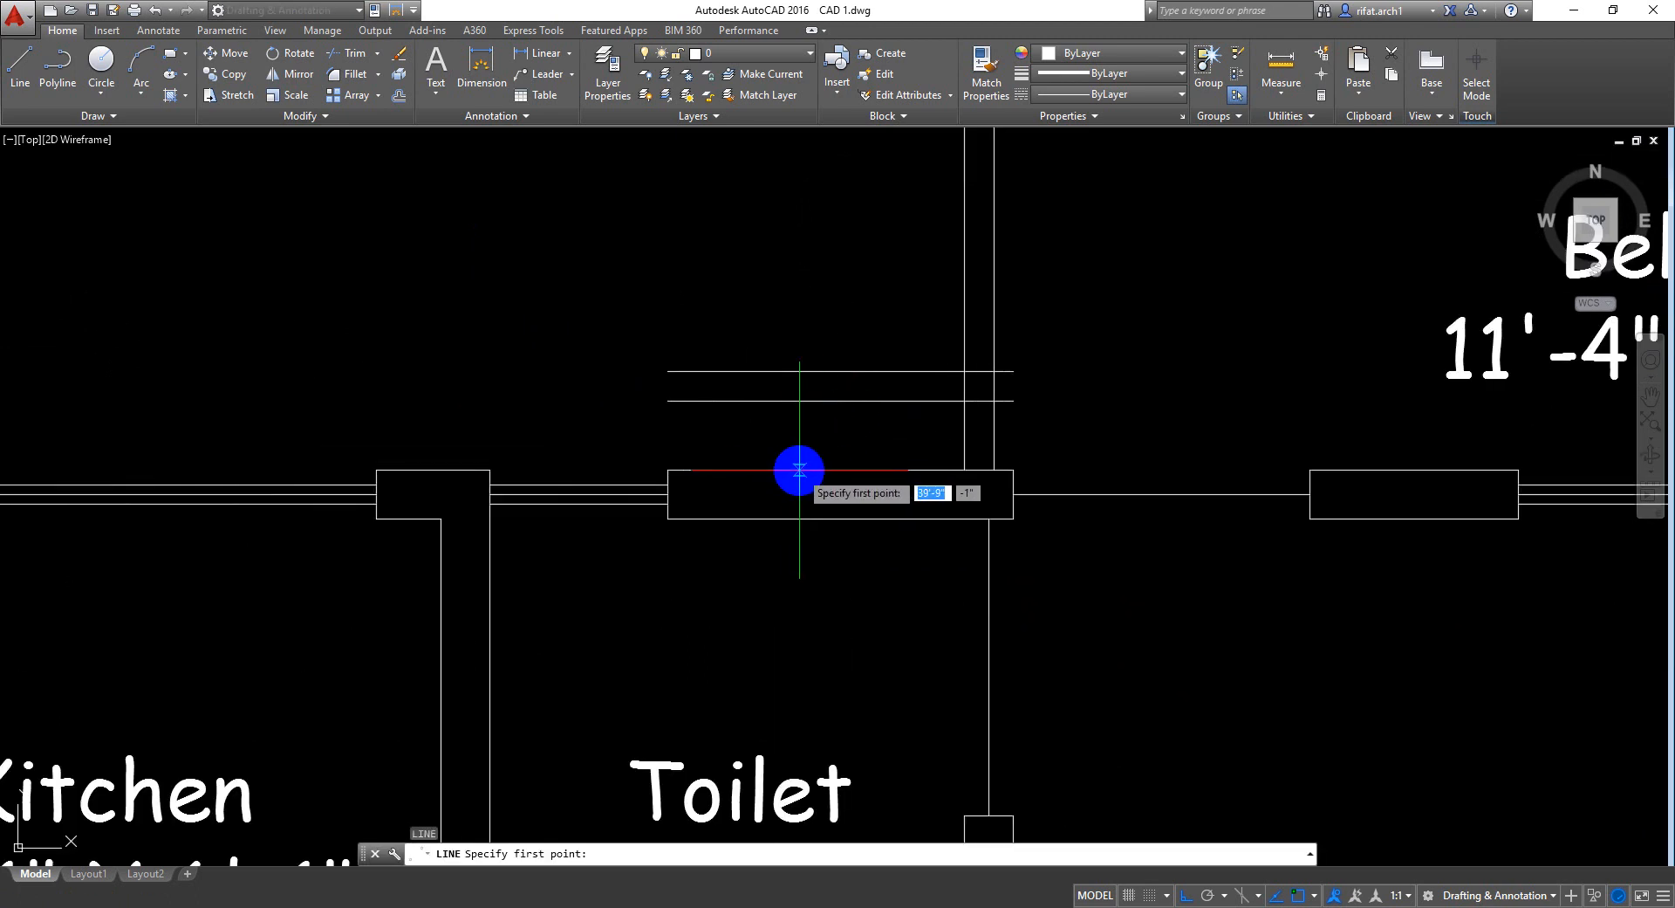
pyautogui.click(669, 371)
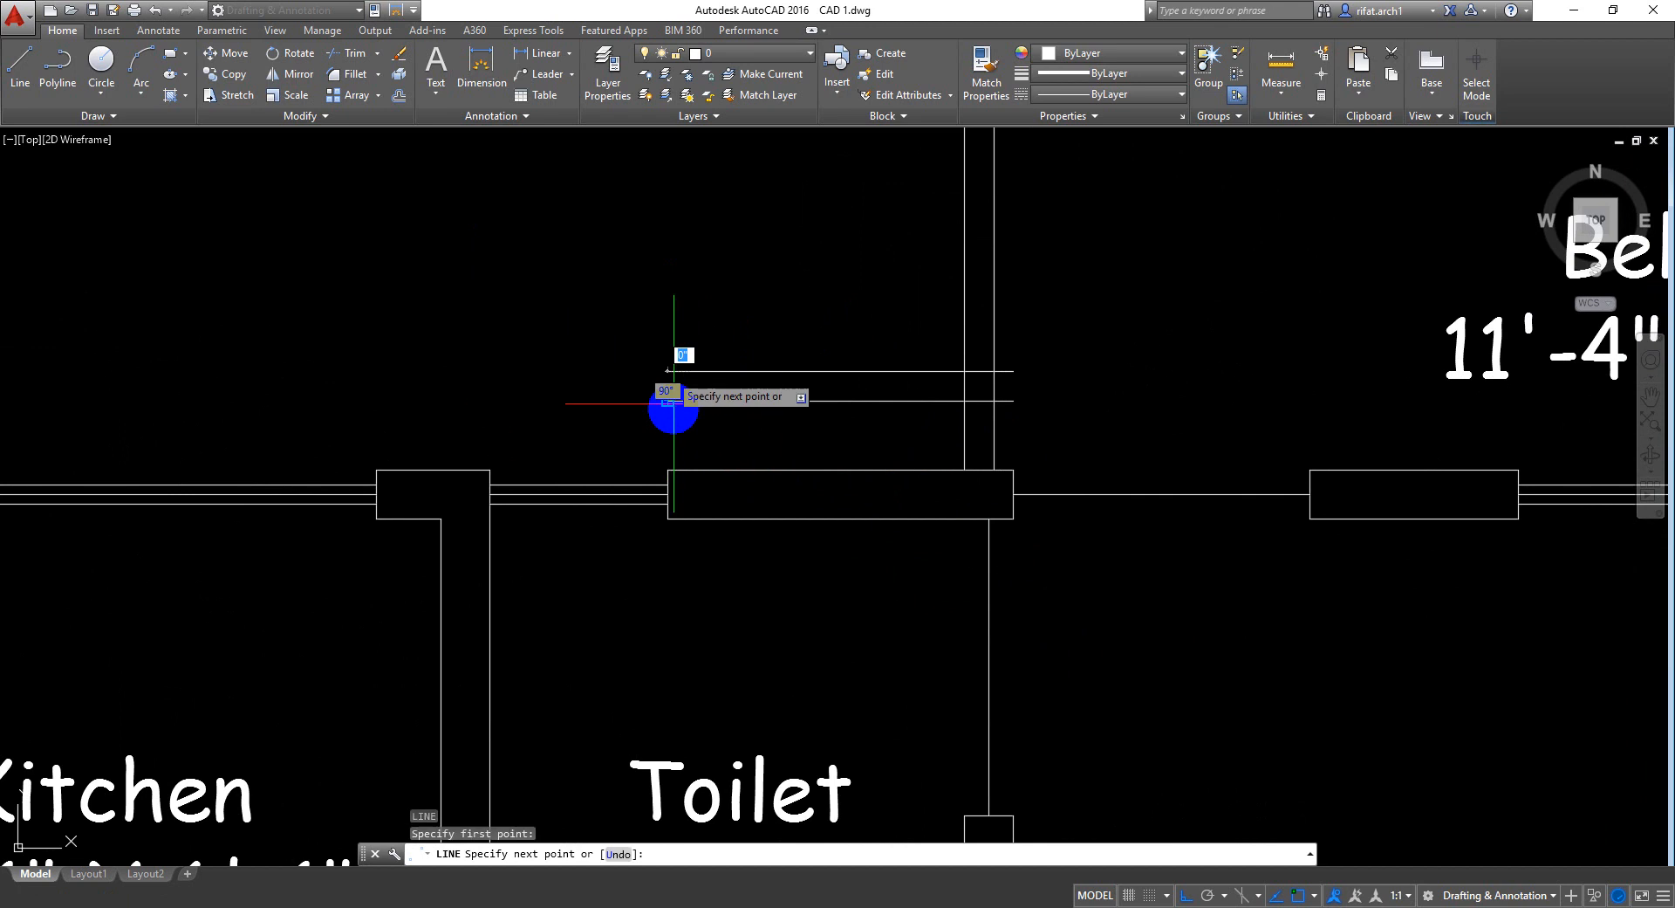
pyautogui.click(668, 463)
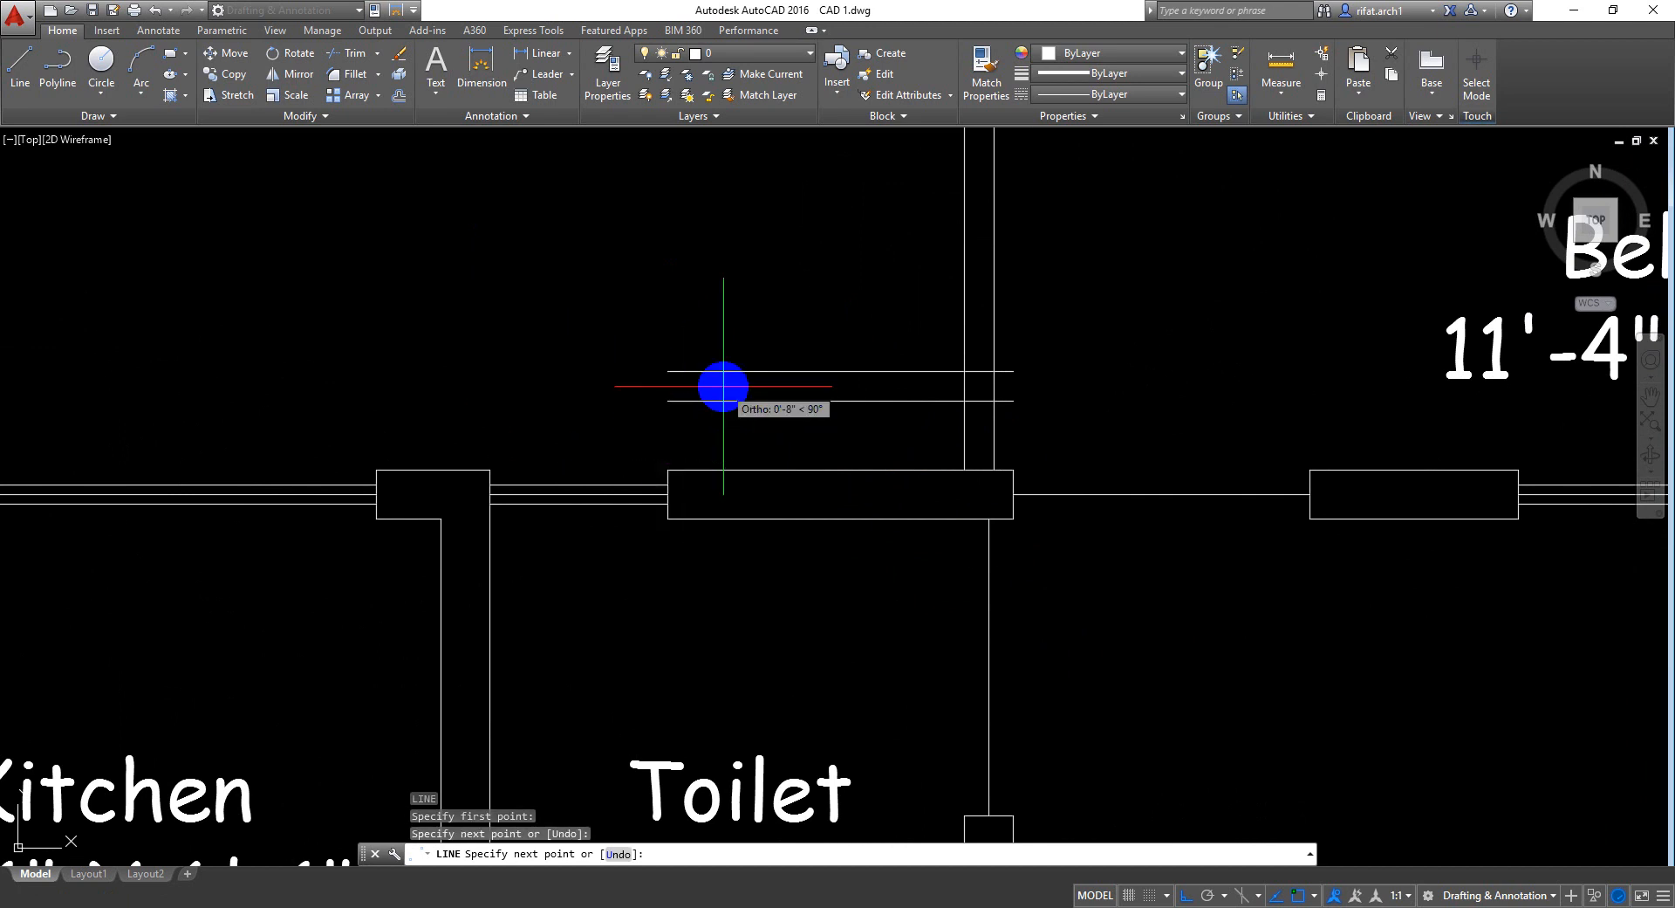
pyautogui.hotkey('ctrl', 'z')
pyautogui.click(668, 472)
pyautogui.press('Return')
pyautogui.scroll(2, 752, 431)
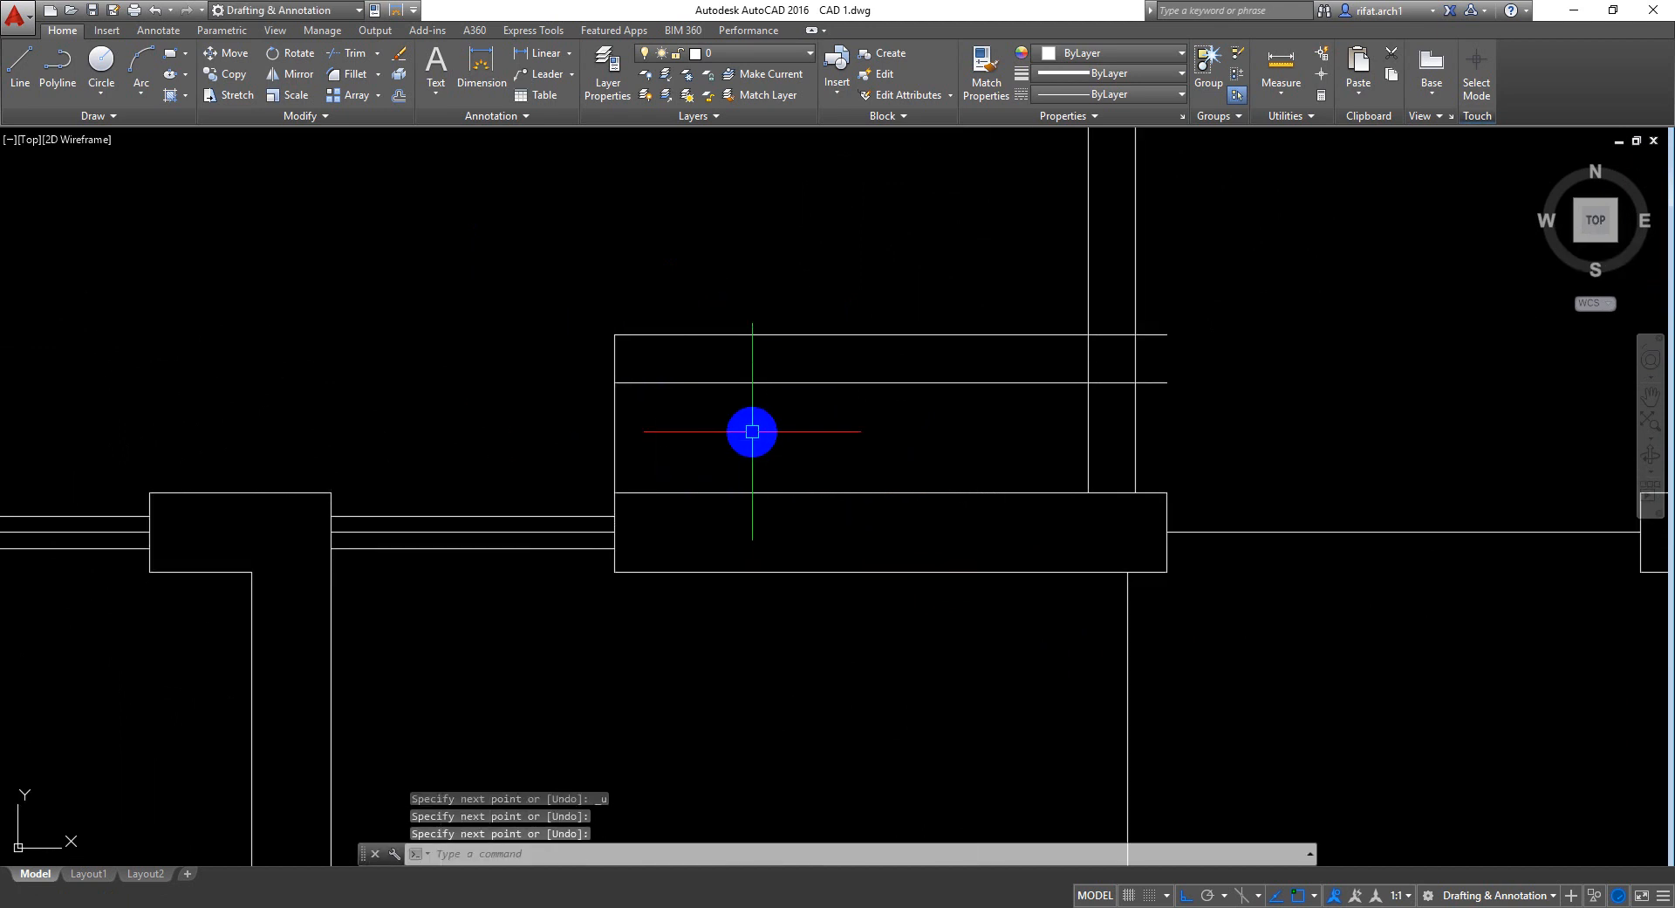
# Offset the new vertical line 3" toward the balcony
pyautogui.write('o')
pyautogui.press('Return')
pyautogui.write('3')
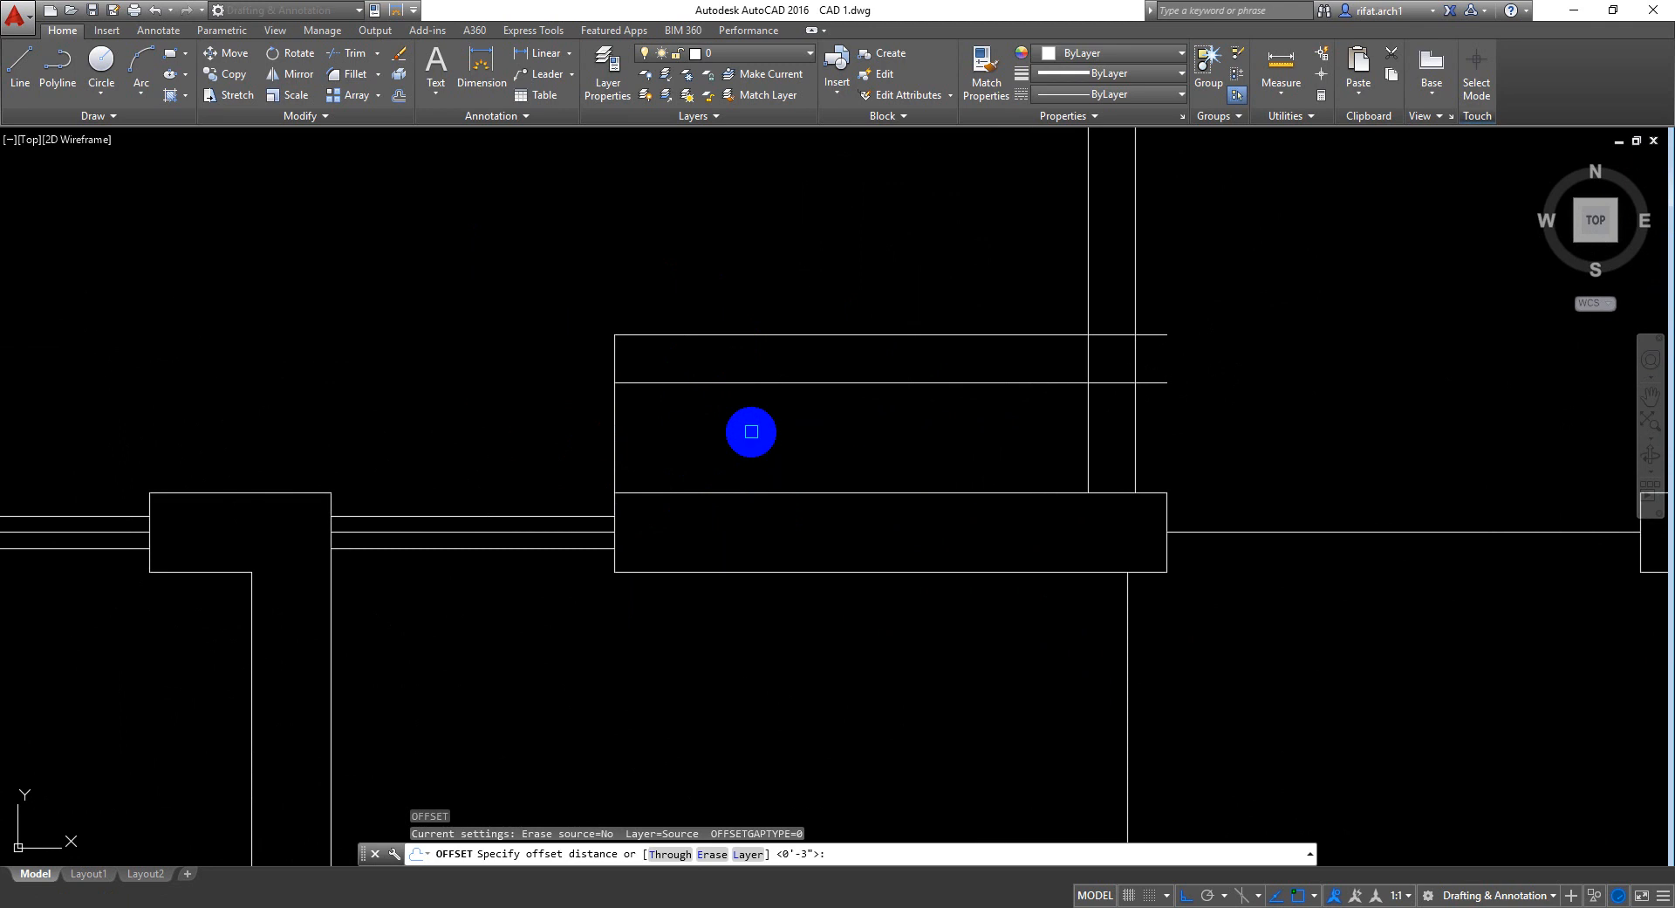
pyautogui.press('Return')
pyautogui.click(615, 418)
pyautogui.click(740, 438)
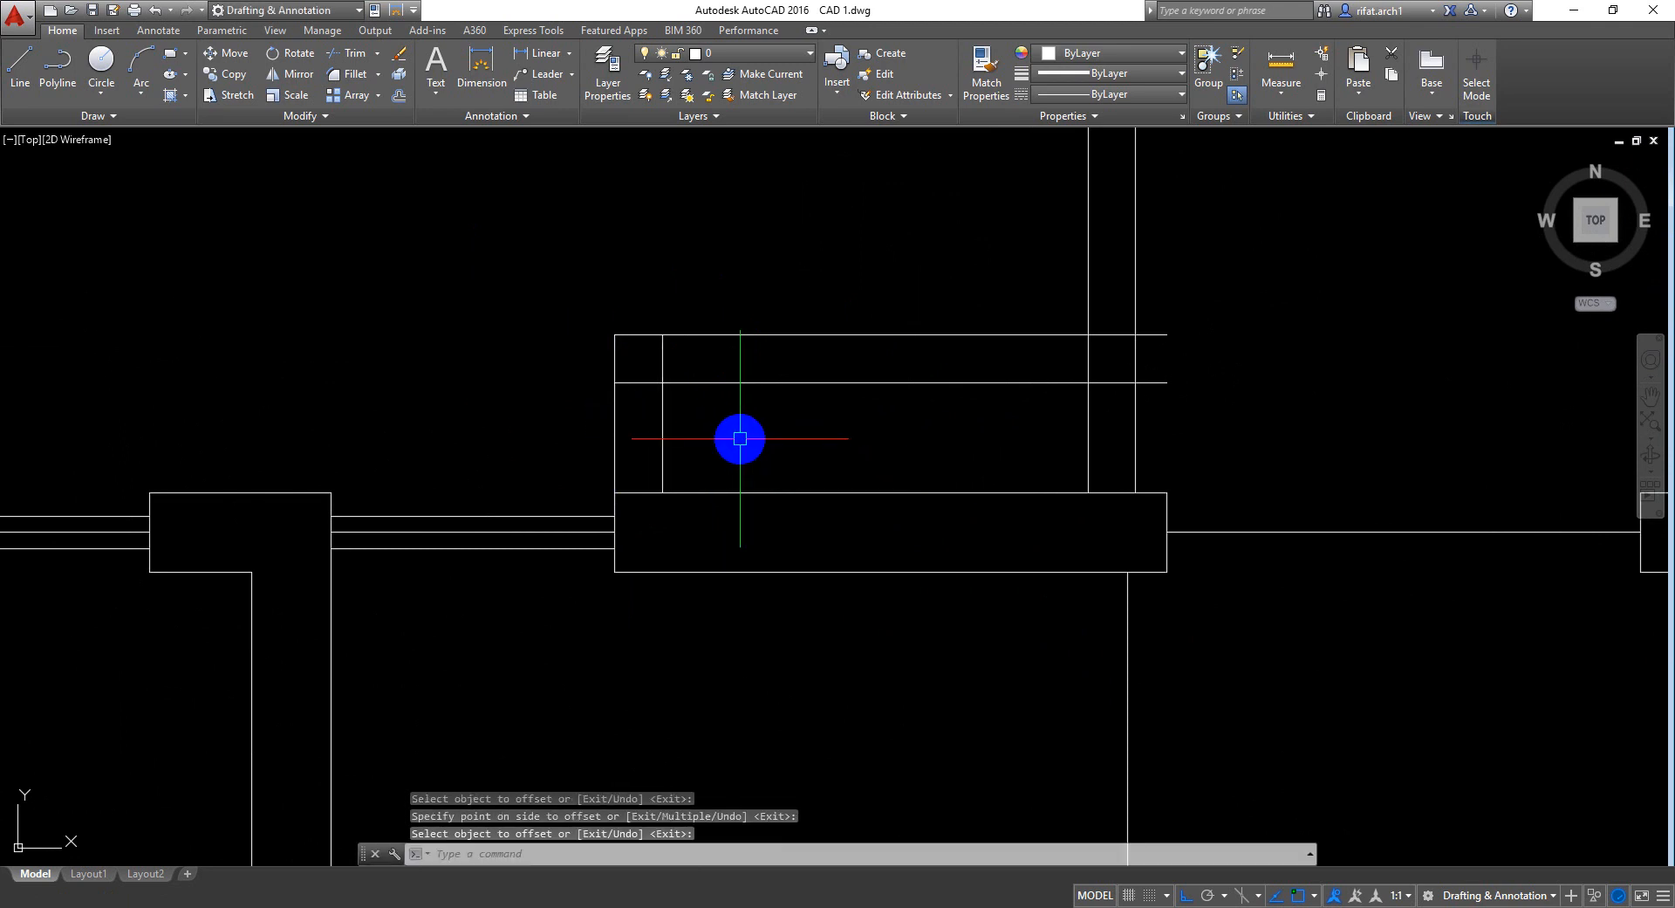
# Offset the inner vertical line 20" toward the balcony
pyautogui.write('o')
pyautogui.press('Return')
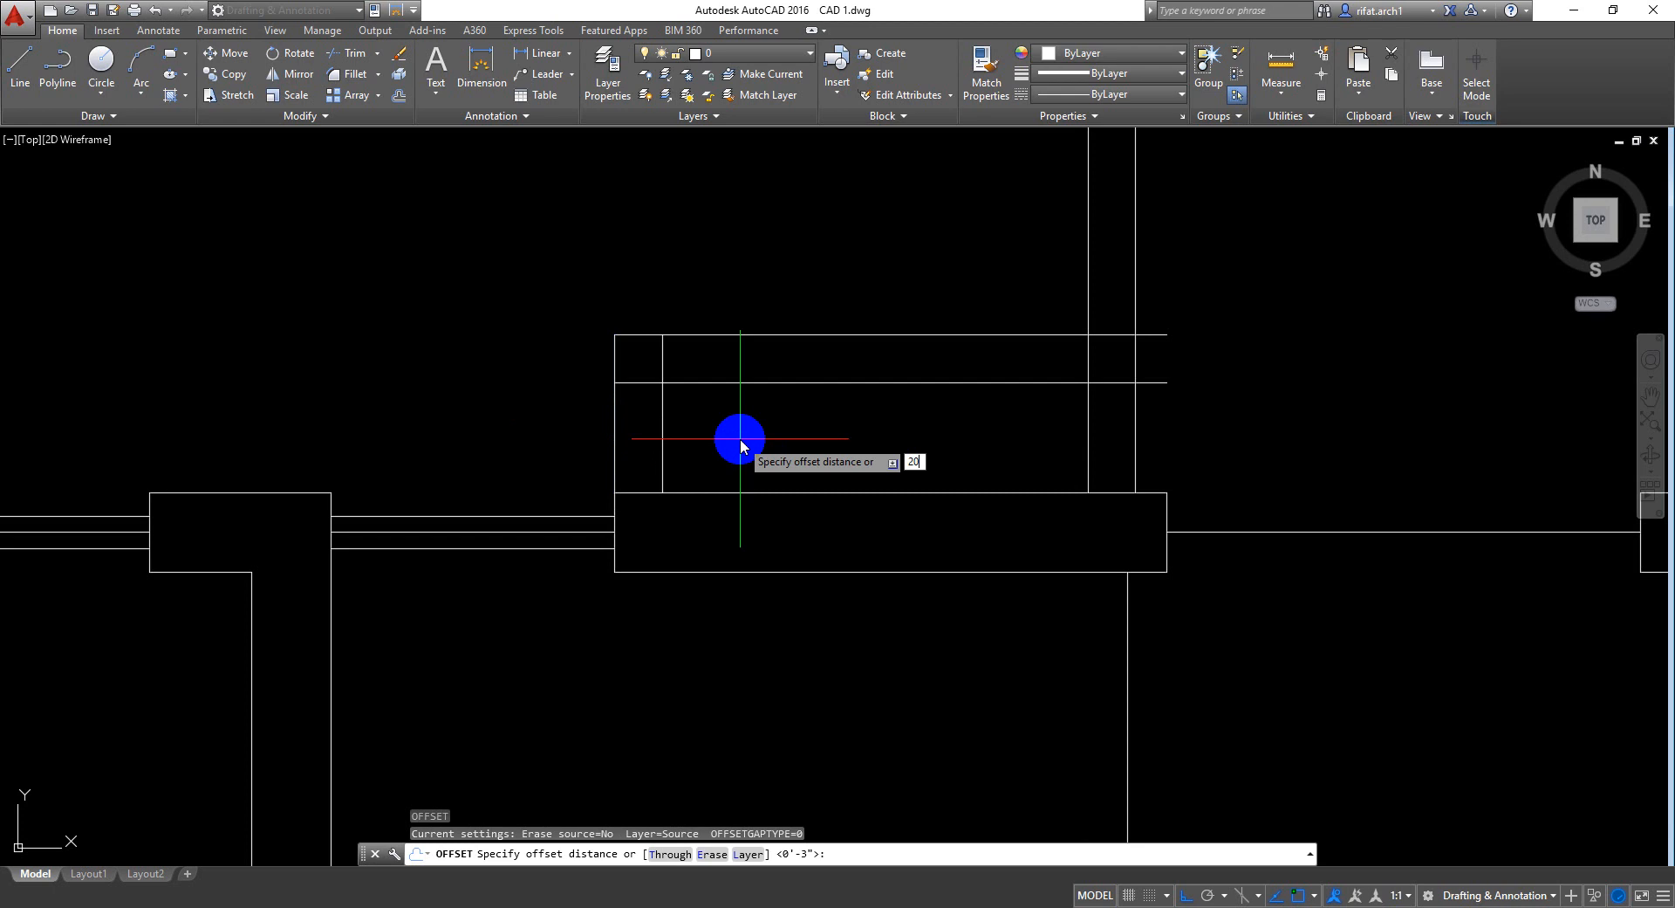
pyautogui.press('Return')
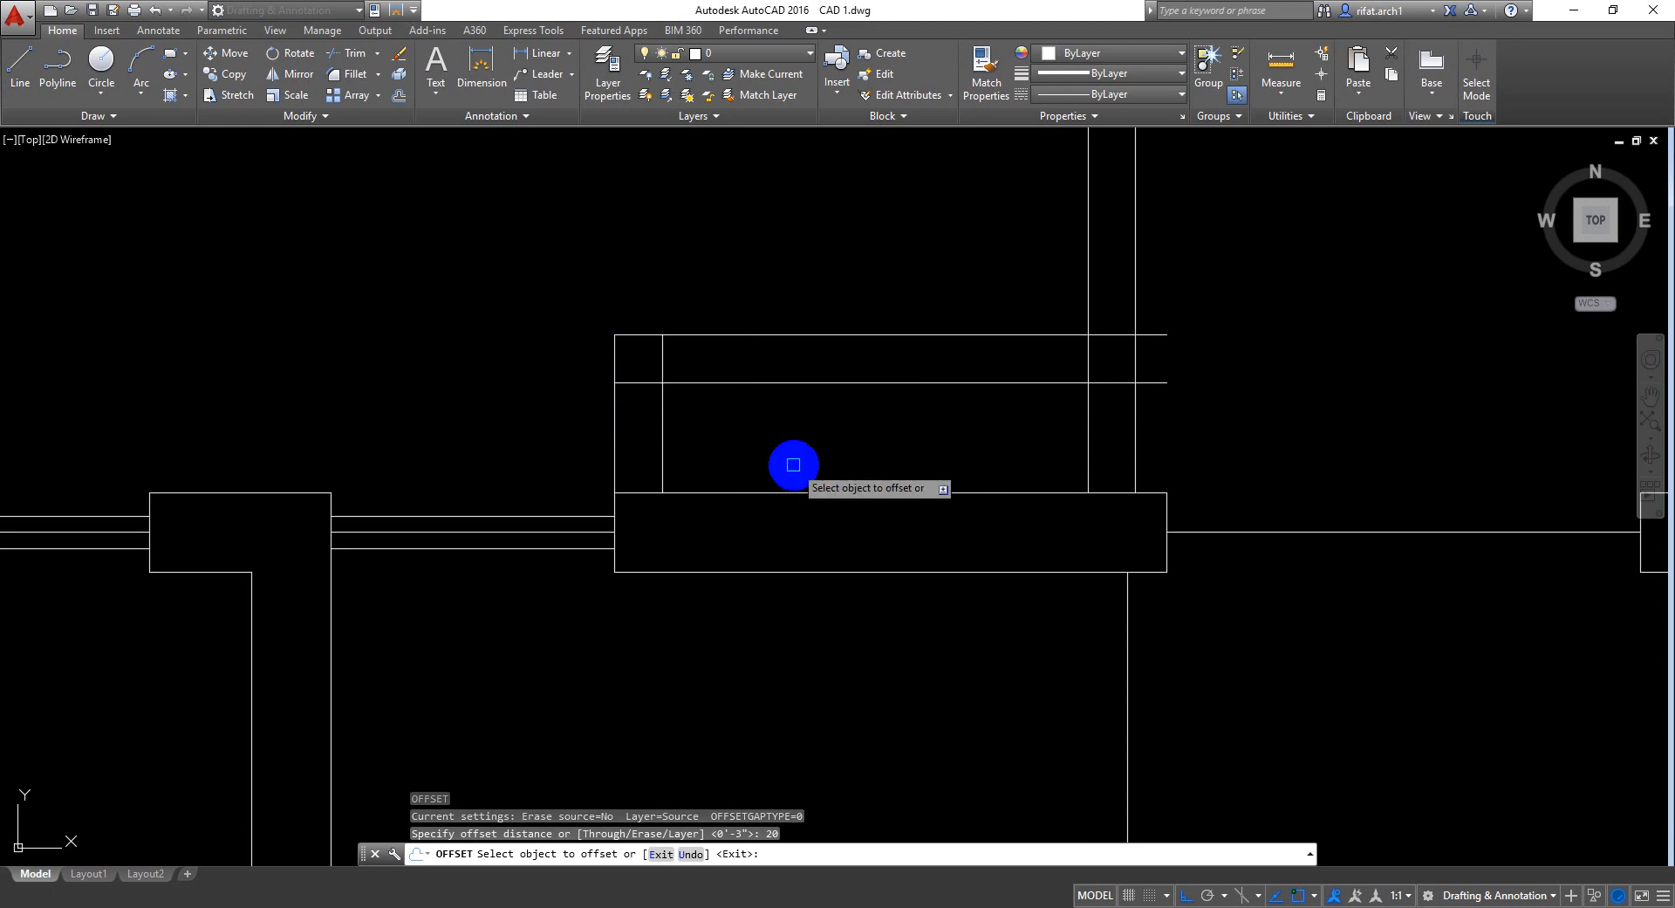
pyautogui.click(659, 433)
pyautogui.click(838, 460)
pyautogui.press('Return')
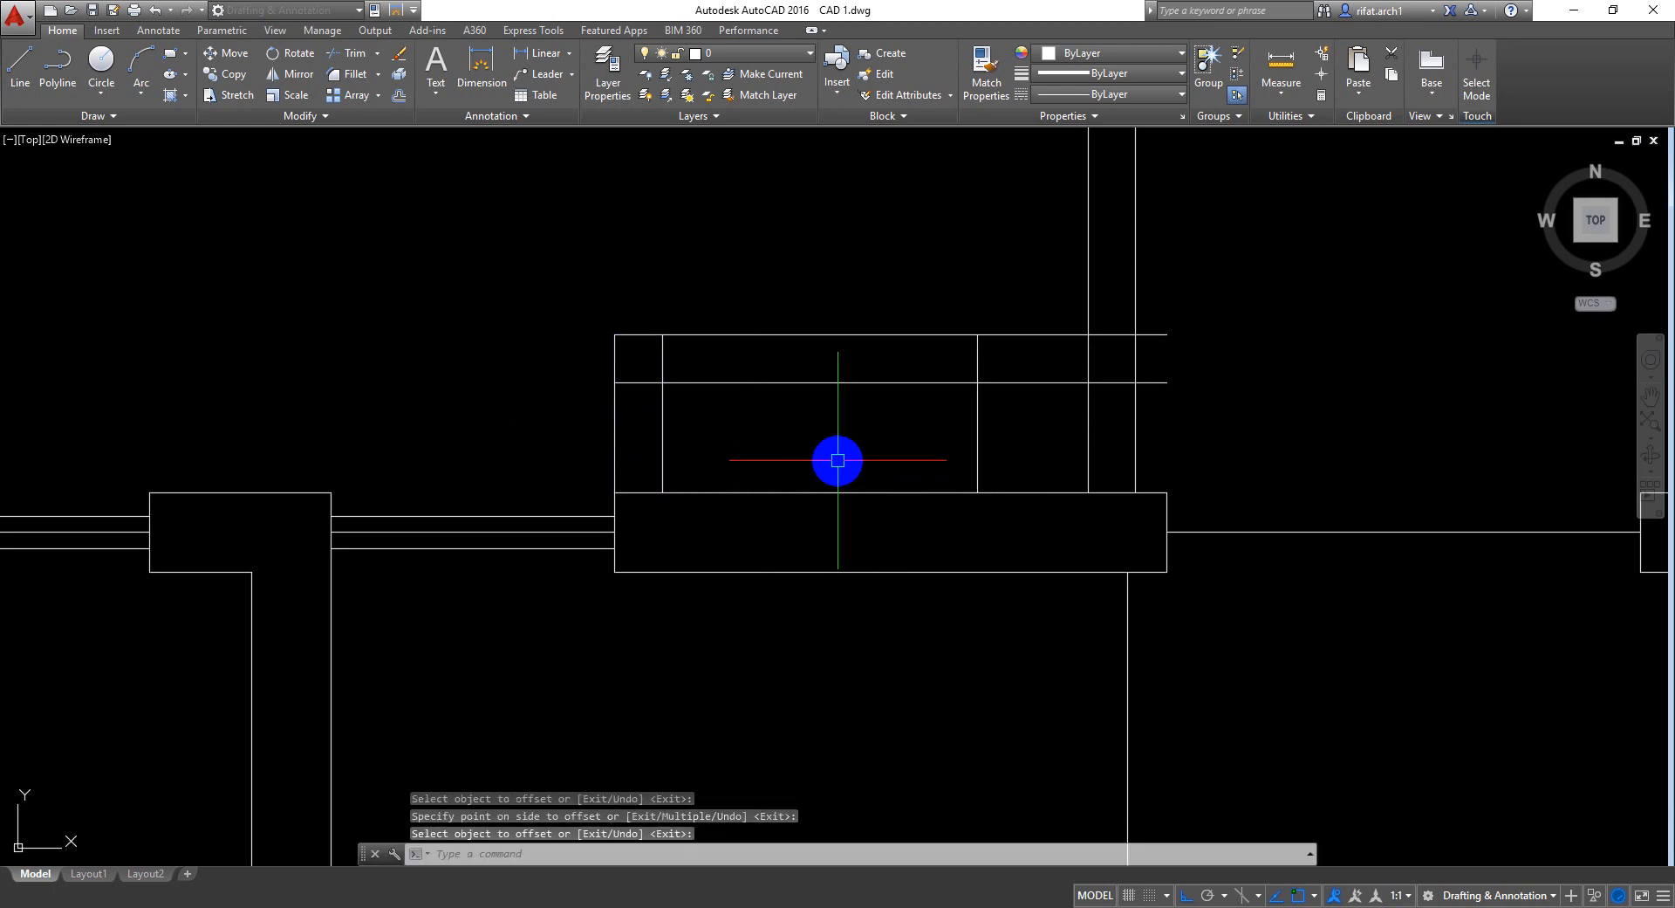
# Offset the vertical line nearest the balcony a further 3" toward it to form the second side's thickness
pyautogui.write('o')
pyautogui.press('Return')
pyautogui.write('3')
pyautogui.press('Return')
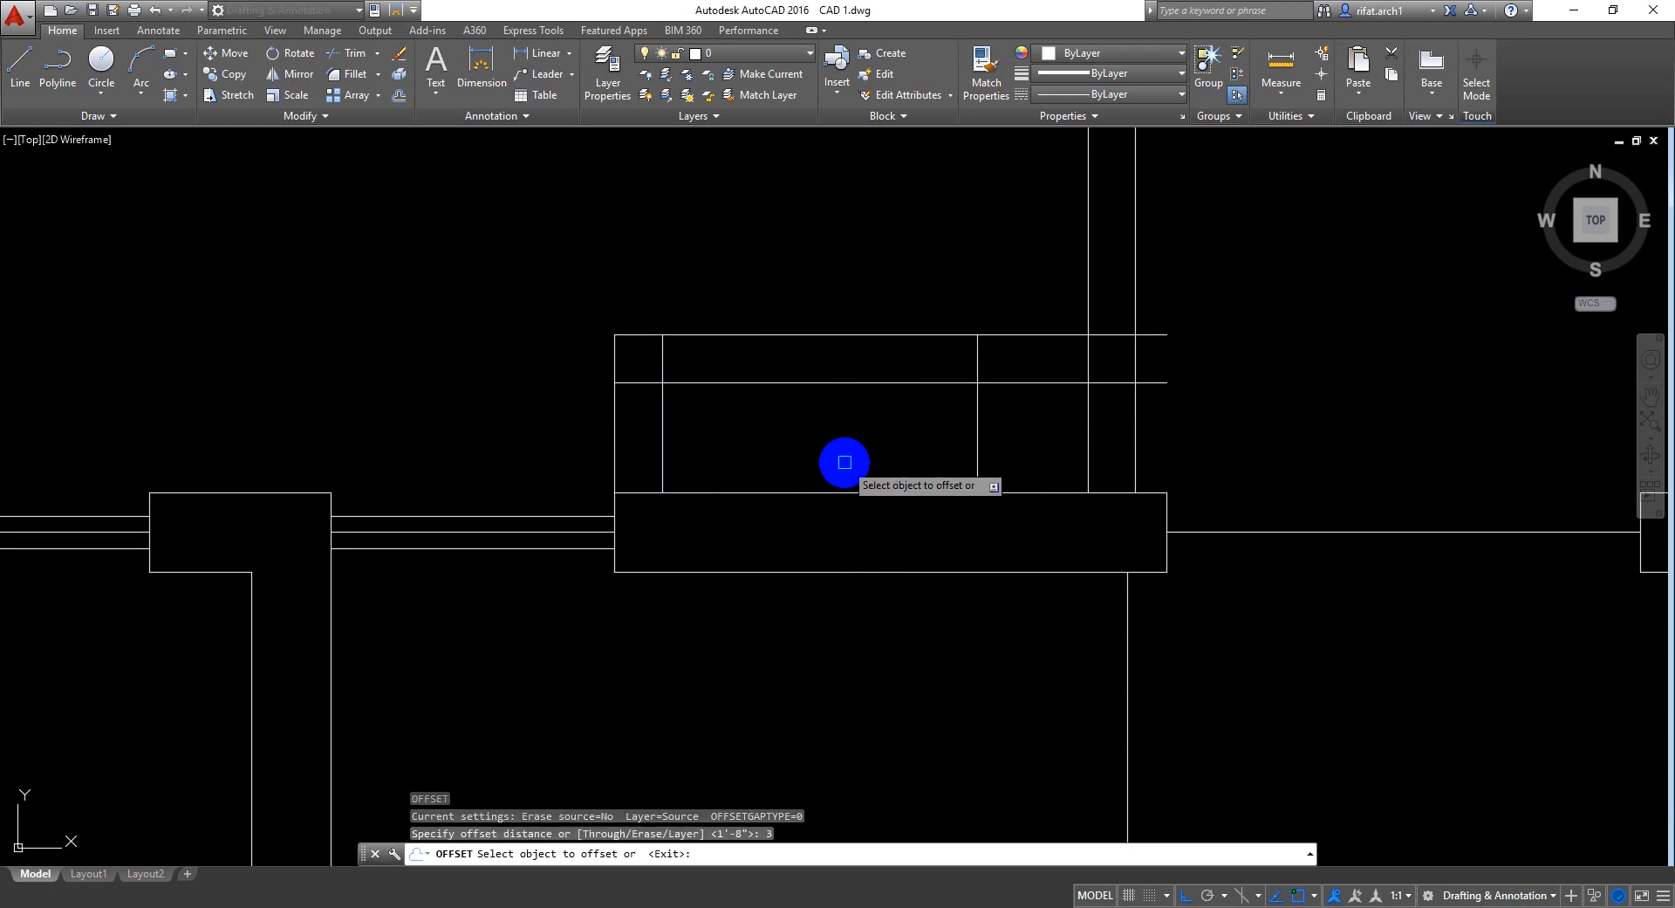
pyautogui.click(981, 413)
pyautogui.click(1083, 426)
pyautogui.press('Return')
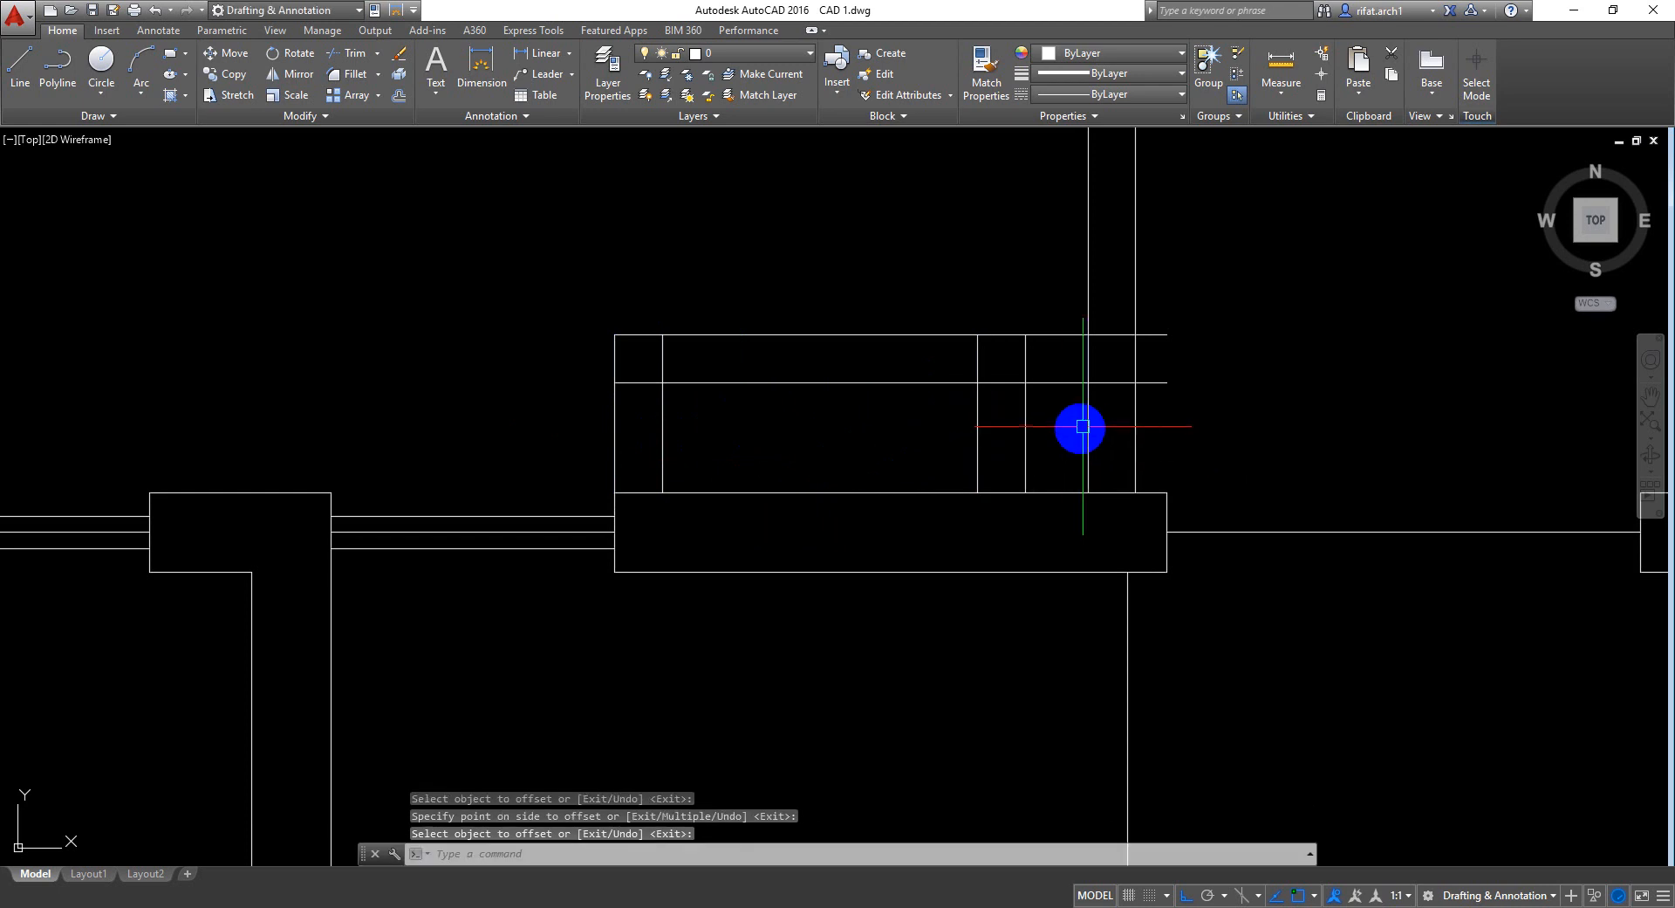
# Trim the enclosure's horizontal lines back to its balcony-side outer line above the 4' X 6'-1" toilet
pyautogui.write('tr')
pyautogui.press('Return')
pyautogui.press('Return')
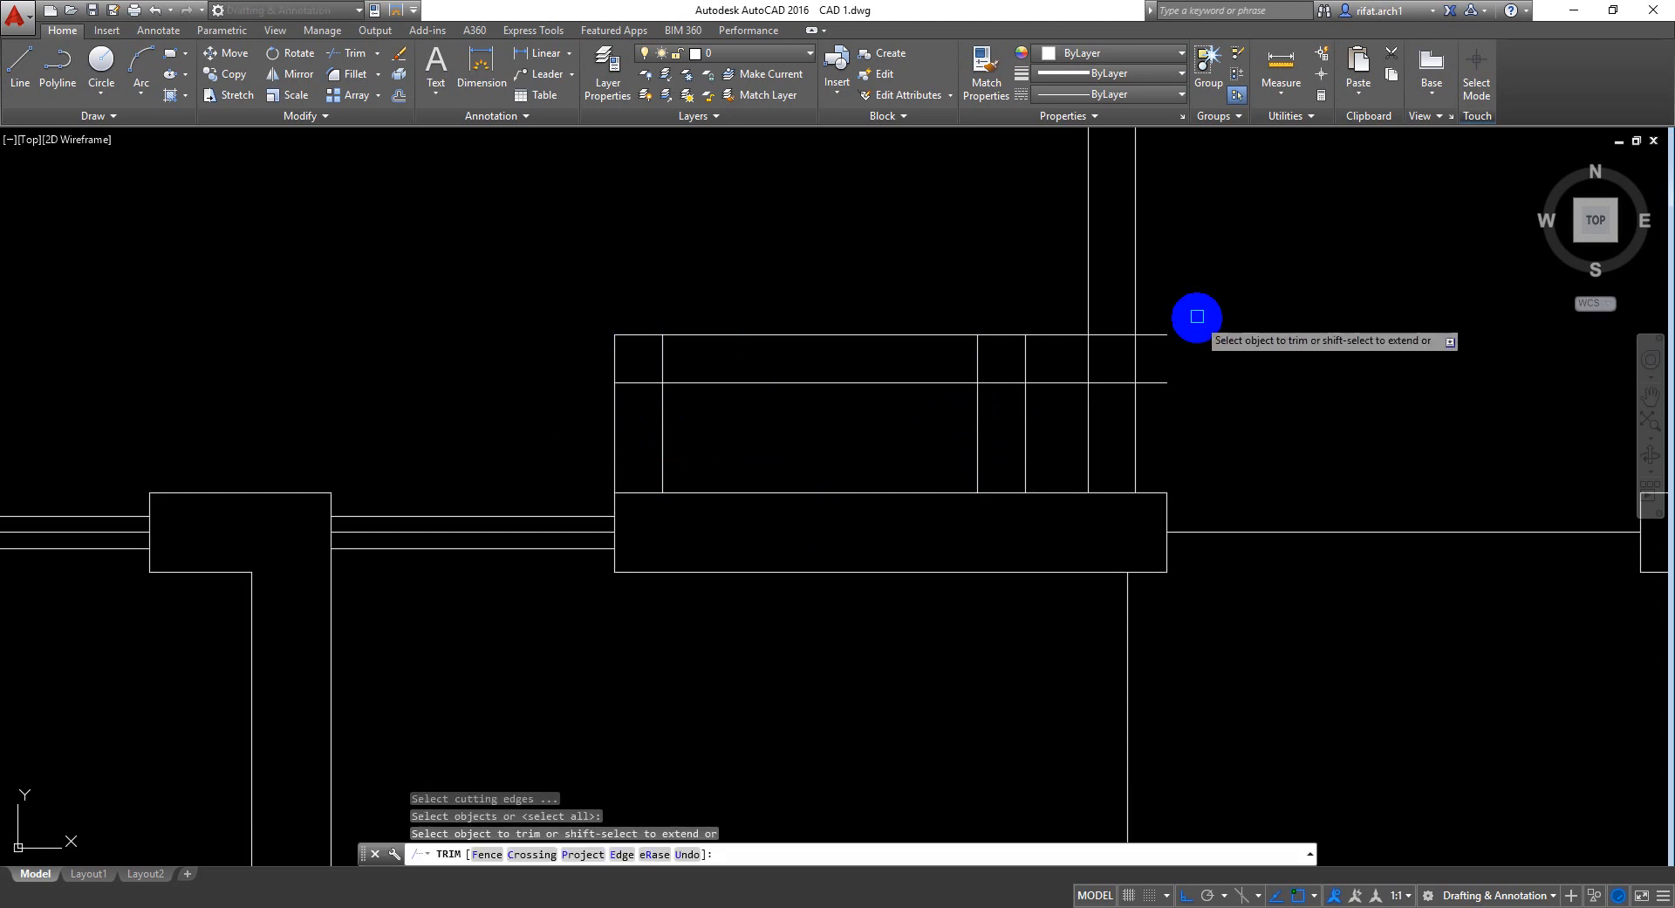
pyautogui.click(1198, 316)
pyautogui.click(1162, 391)
pyautogui.click(1108, 303)
pyautogui.click(1108, 415)
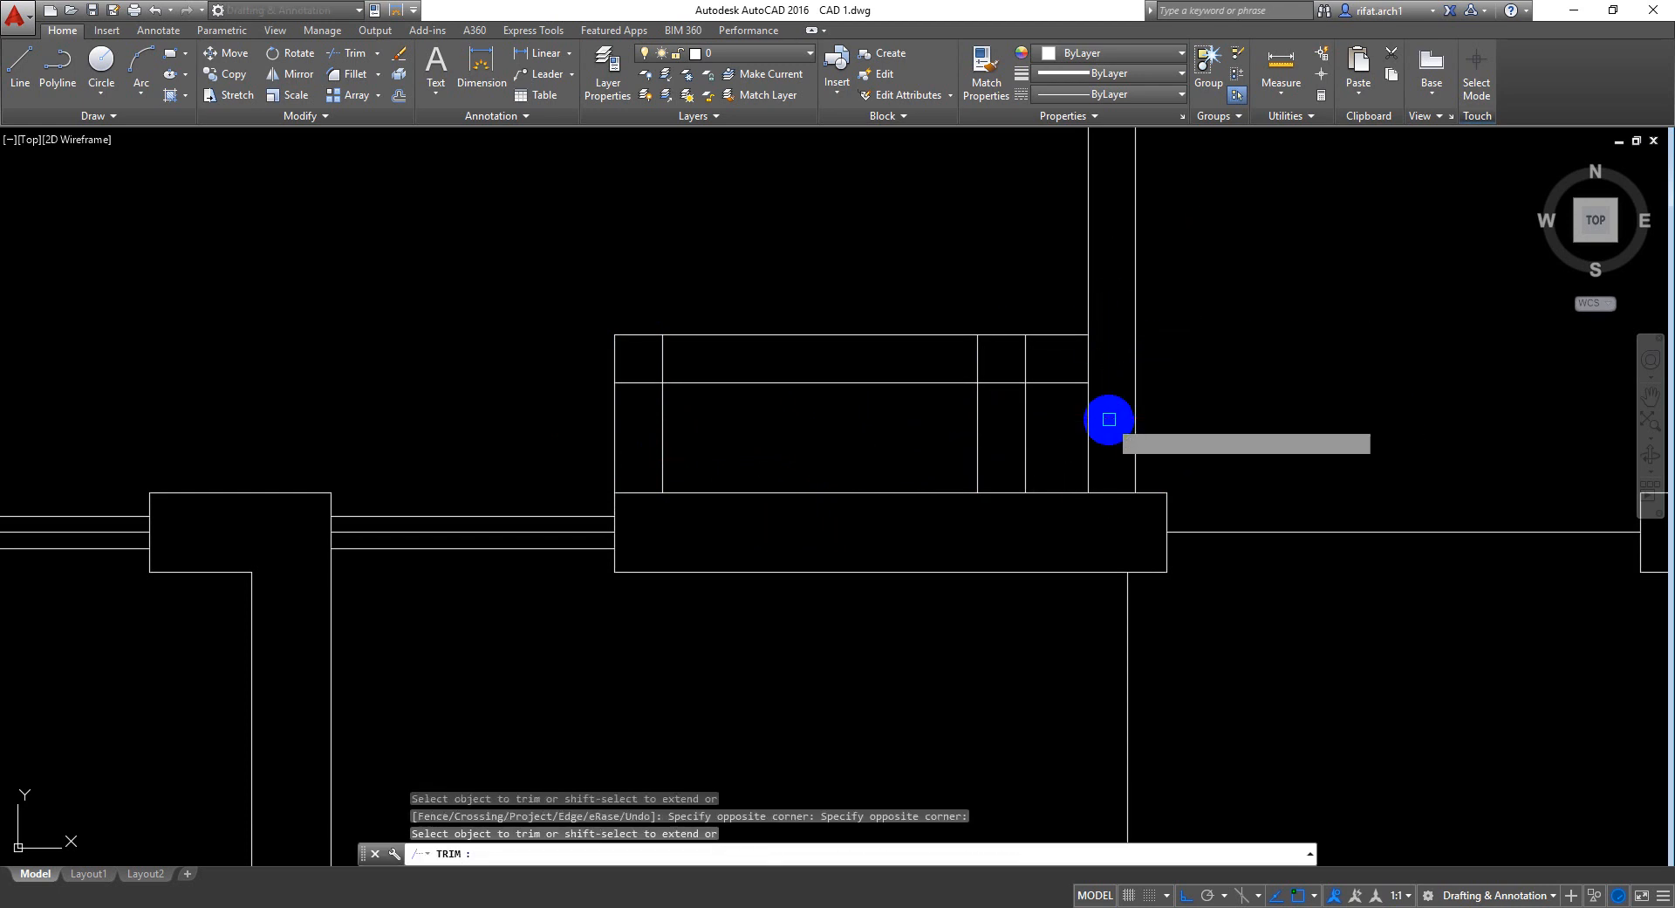
pyautogui.click(1057, 278)
pyautogui.click(1045, 413)
# Trim the crossing inner line ends at both upper corners so the enclosure has clean double-line corners
pyautogui.click(1002, 359)
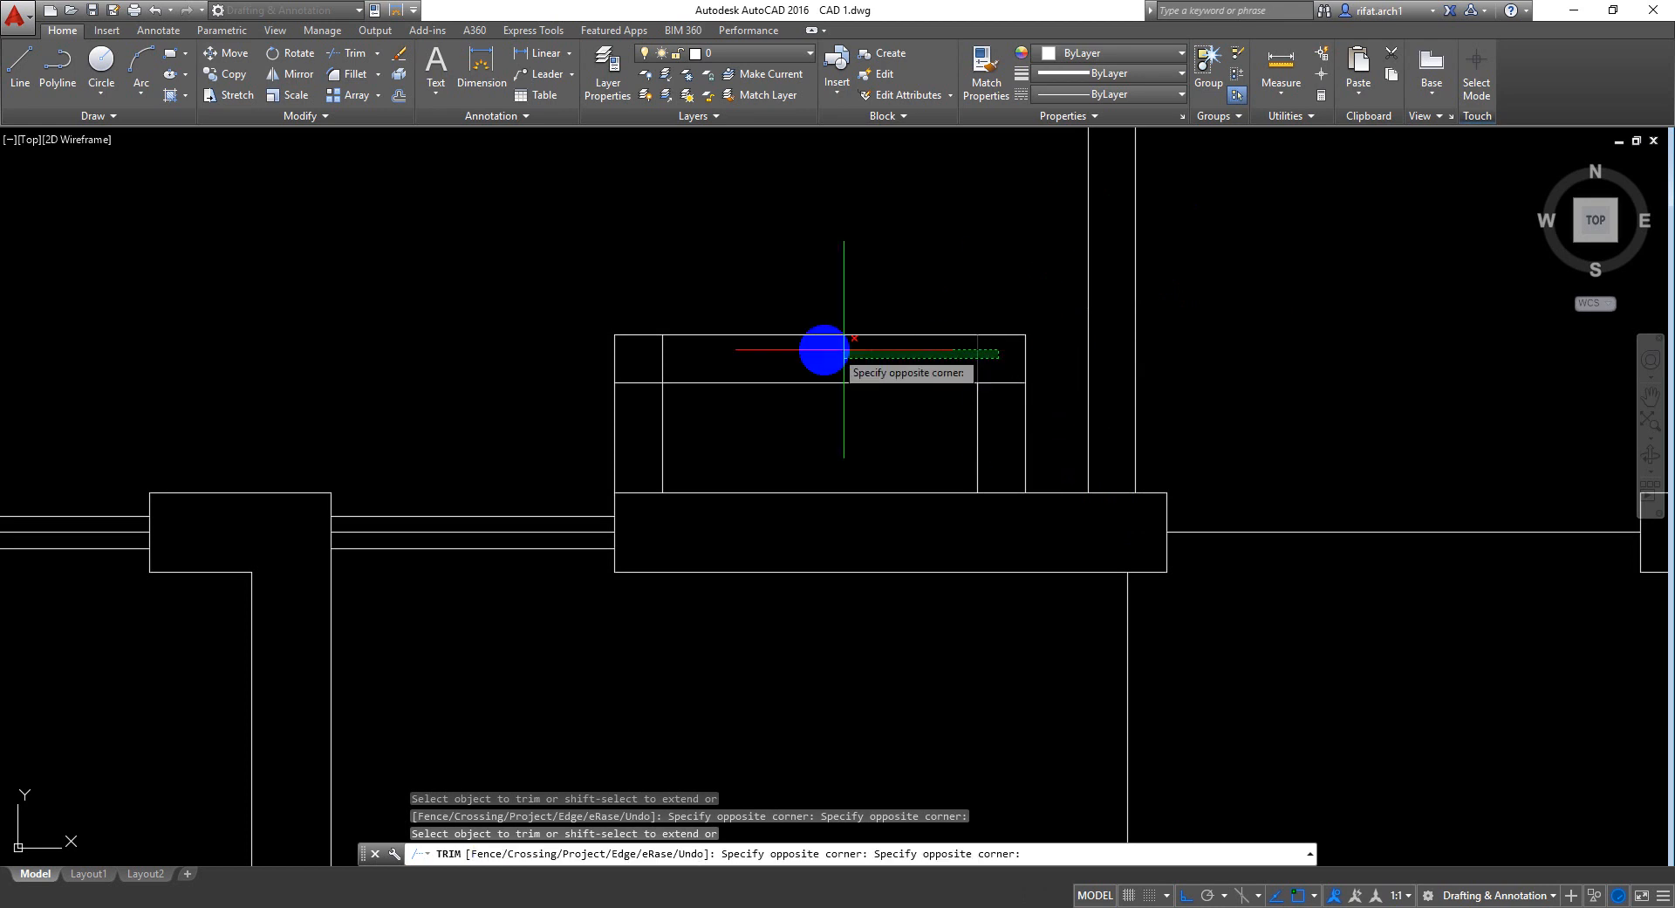
pyautogui.click(654, 358)
pyautogui.click(651, 356)
pyautogui.click(628, 407)
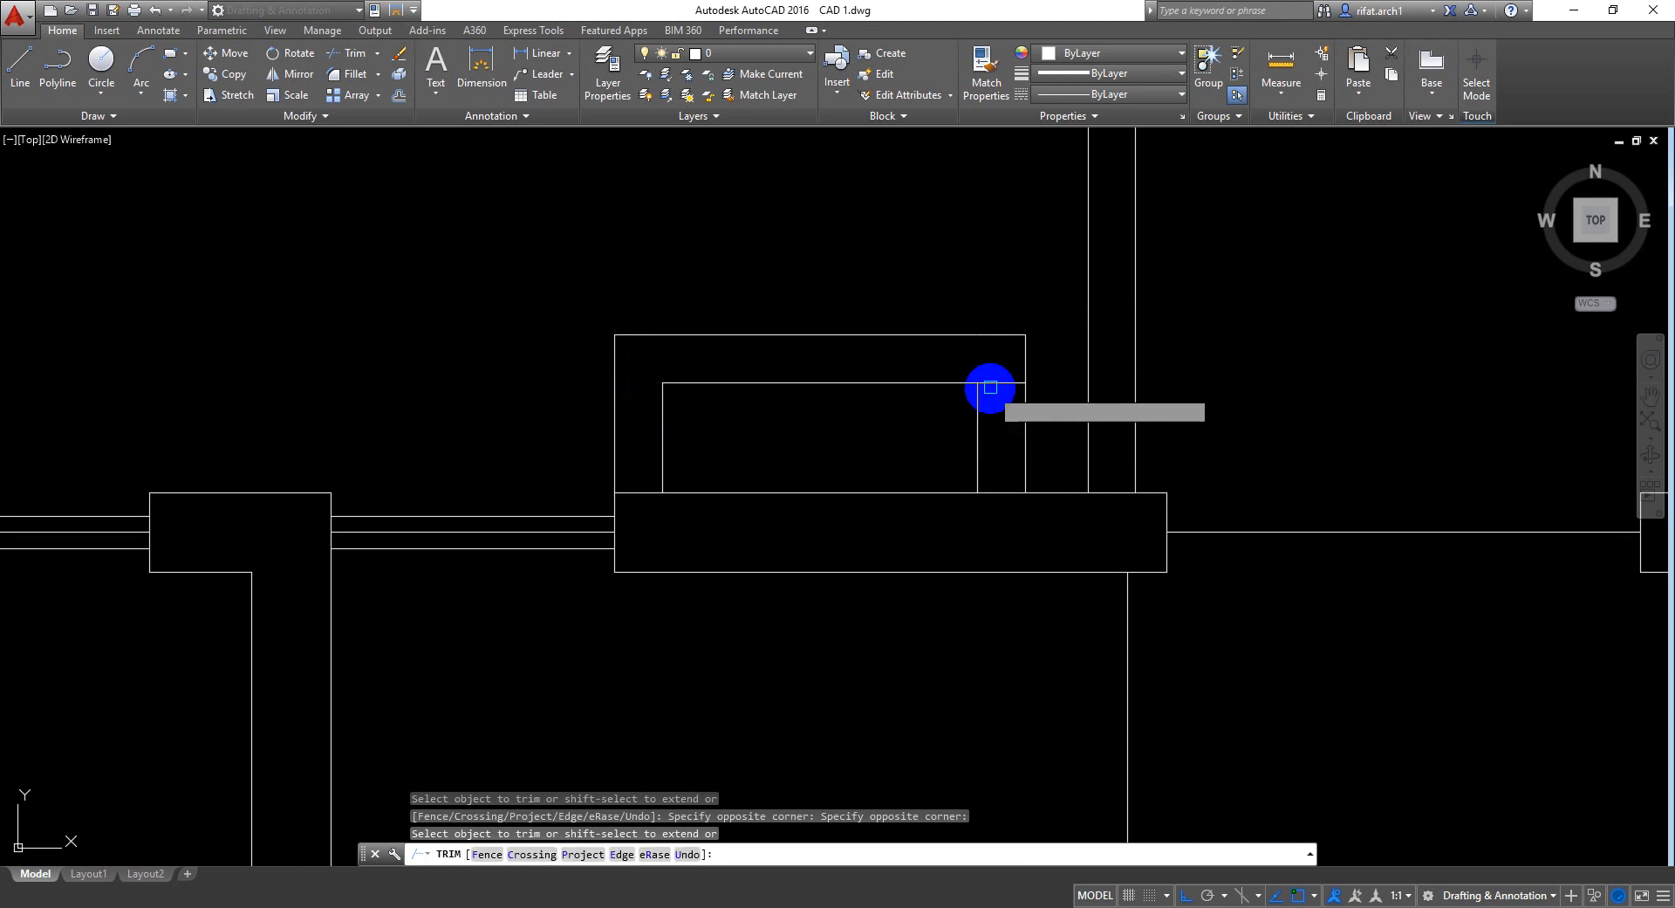
pyautogui.click(1002, 374)
pyautogui.click(993, 446)
pyautogui.press('Return')
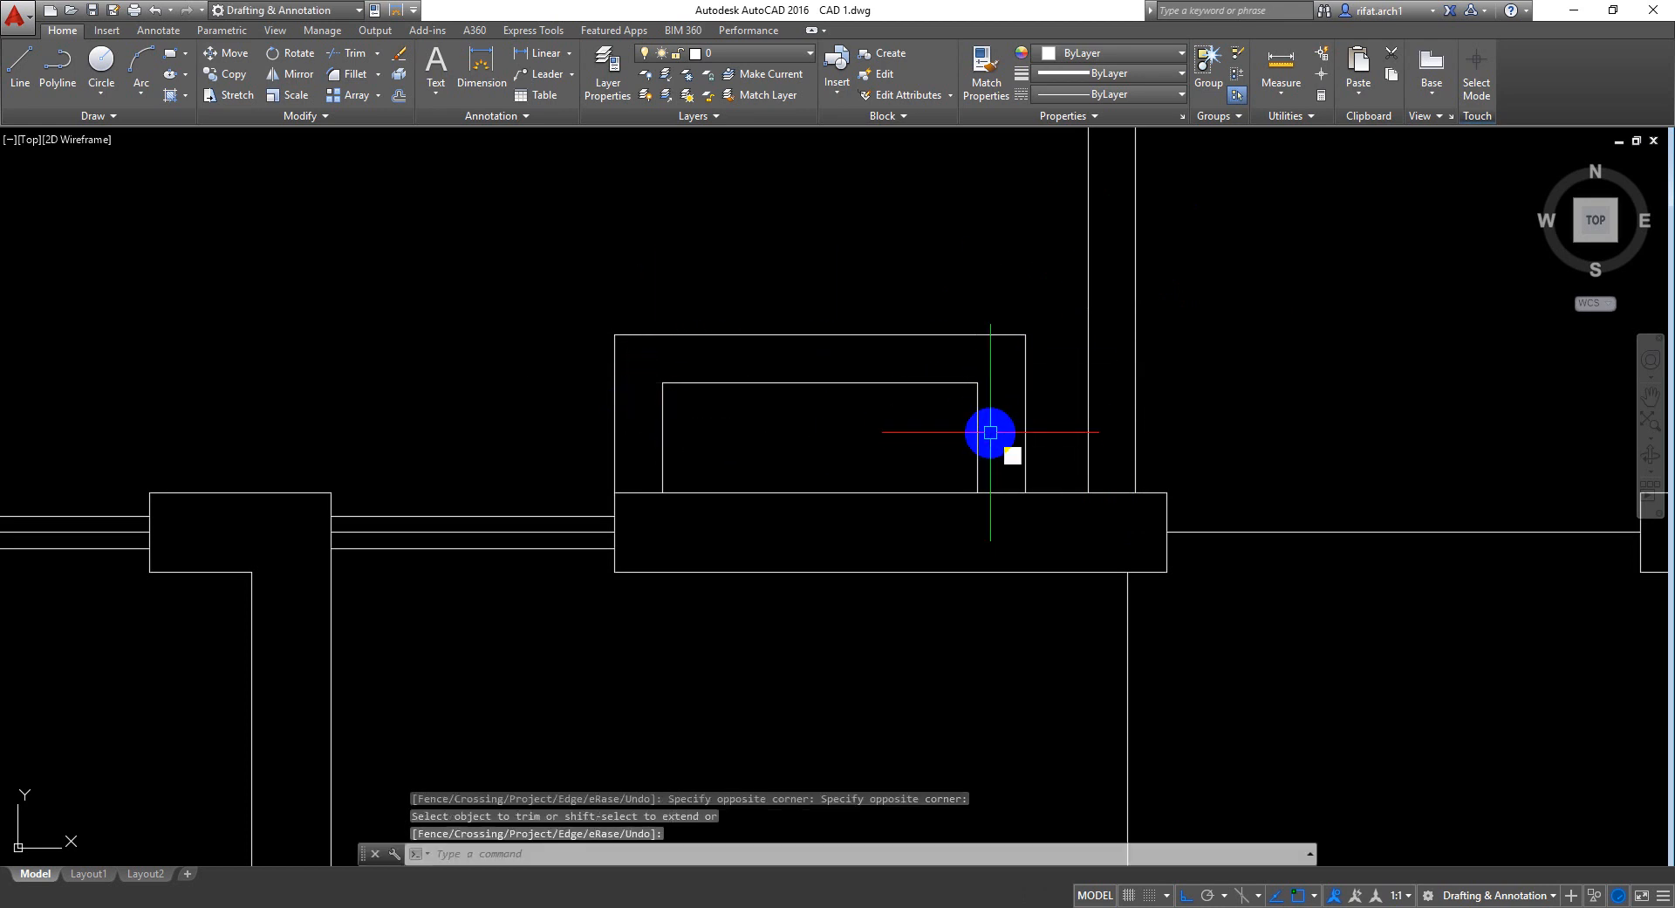
# Draw two crossing diagonal lines between the opposite corners of the enclosure's inner rectangle
pyautogui.write('l')
pyautogui.press('Return')
pyautogui.click(663, 382)
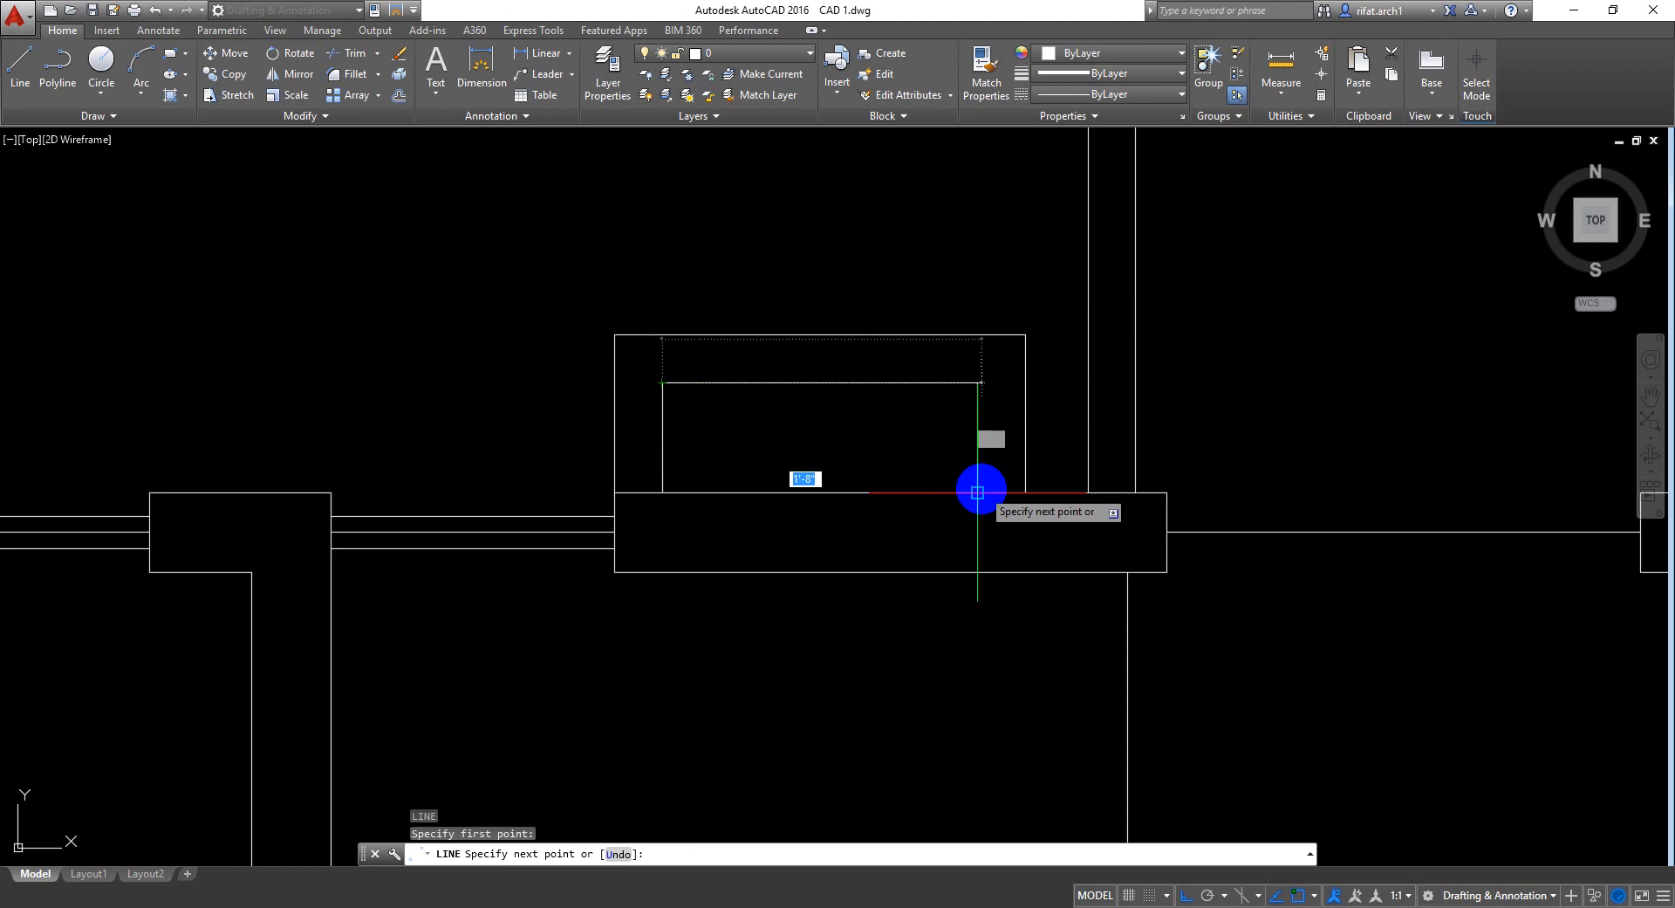
pyautogui.click(977, 492)
pyautogui.press('Return')
pyautogui.press('Return')
pyautogui.click(978, 383)
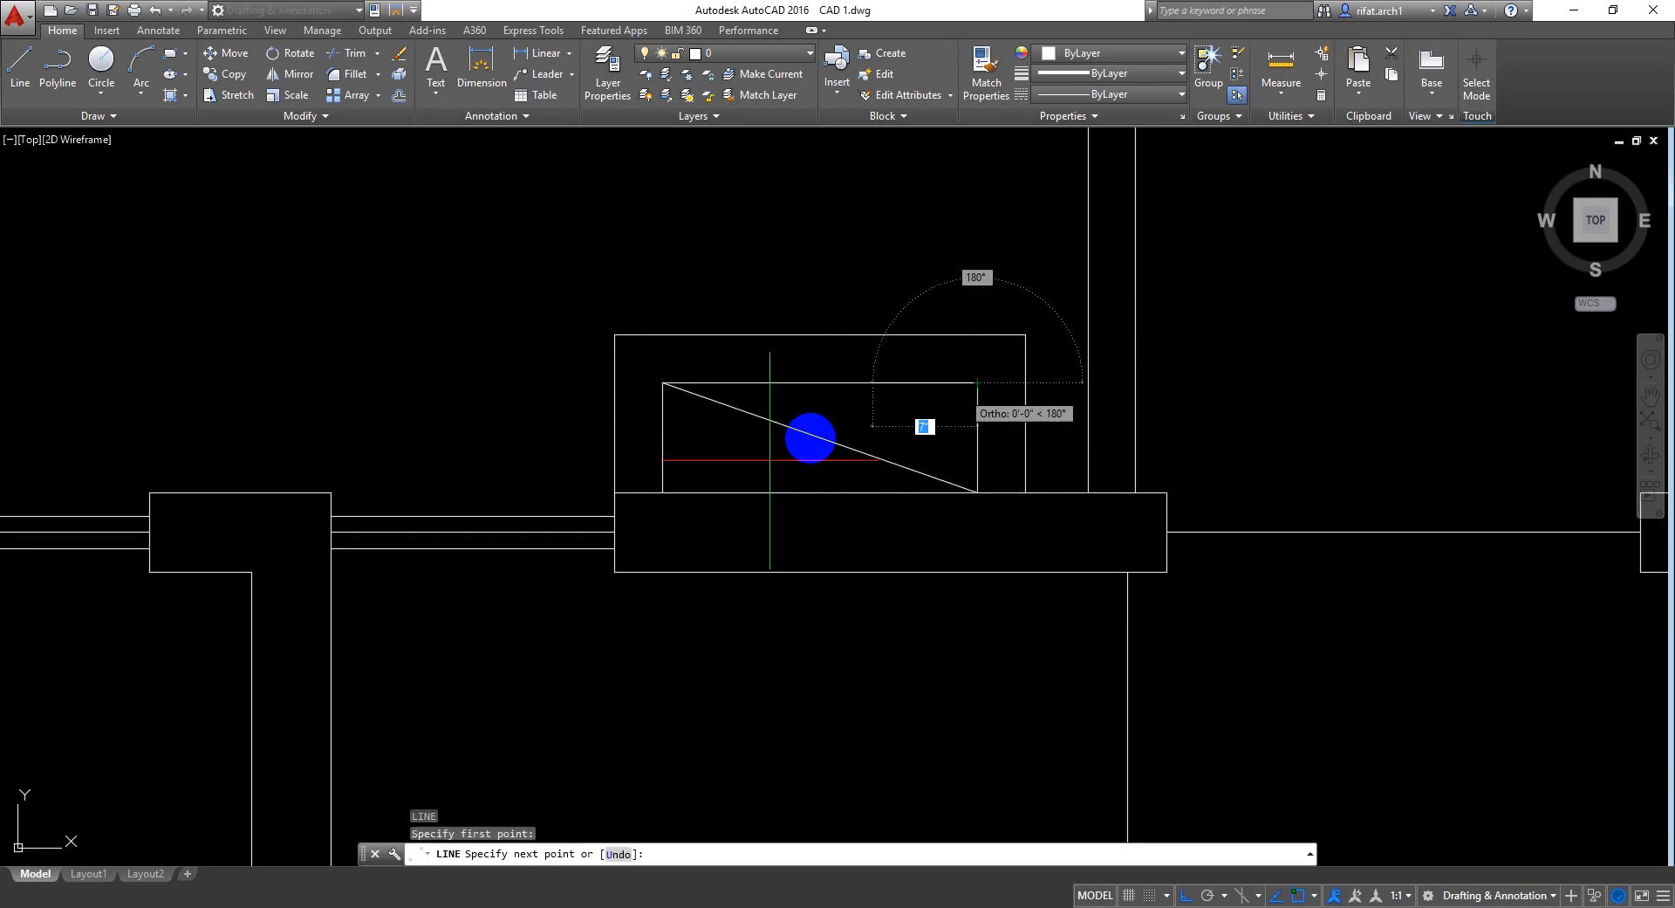
pyautogui.click(664, 493)
pyautogui.press('Return')
# Erase the two loose horizontal lines above the 4' X 5' toilet
pyautogui.scroll(-6, 907, 497)
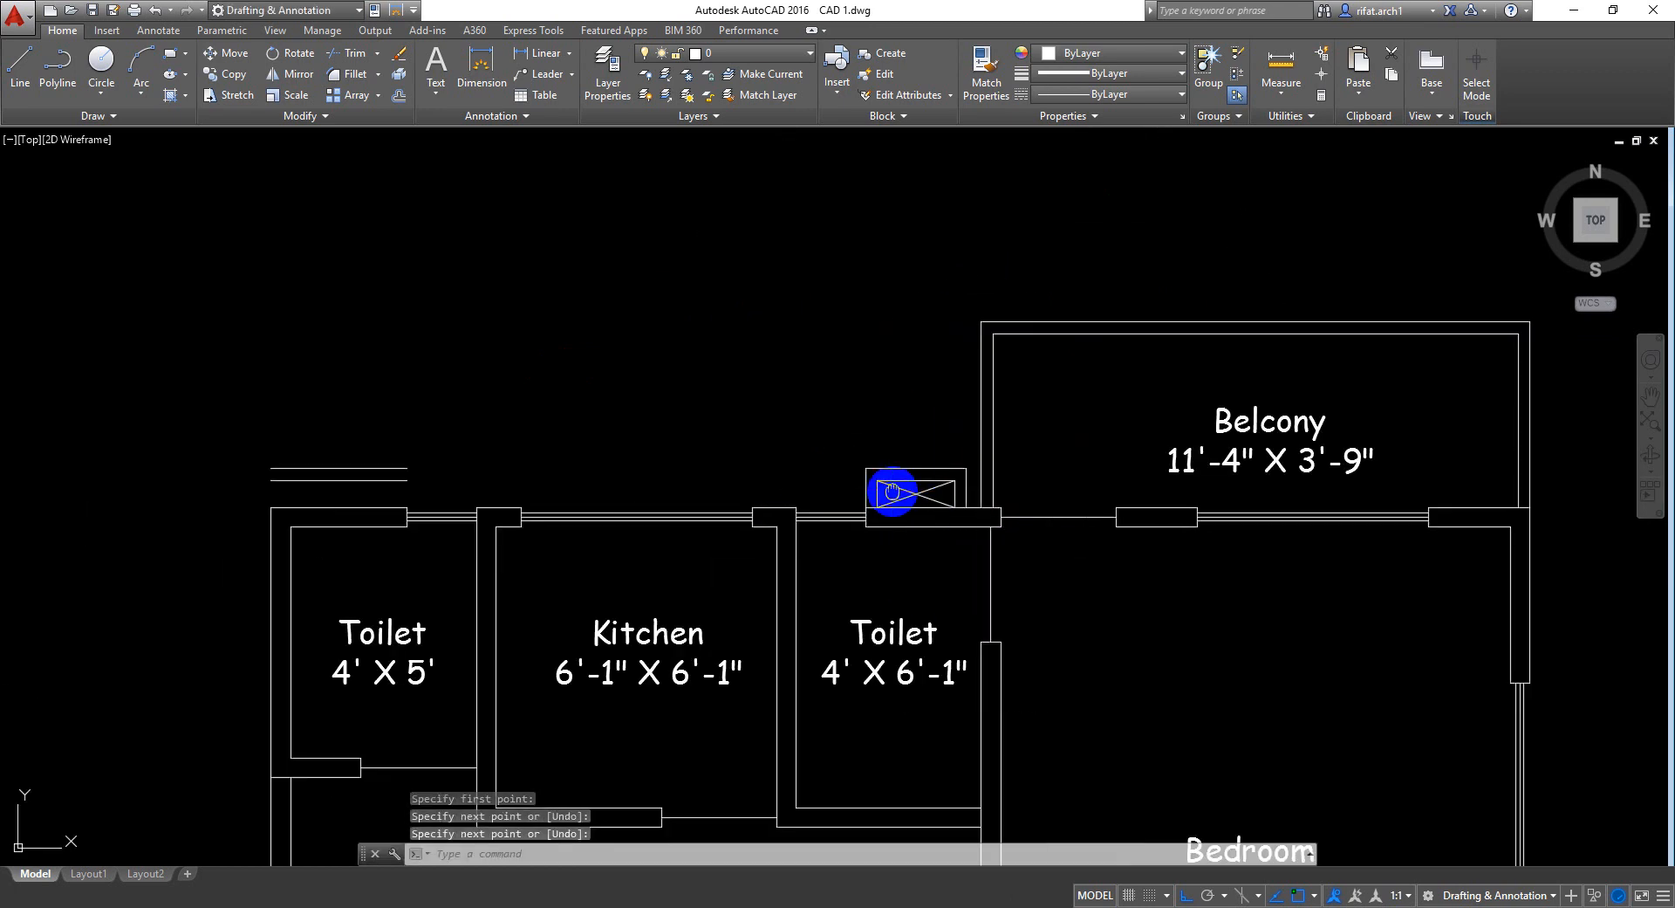
pyautogui.moveTo(892, 491); pyautogui.dragTo(964, 479, button='middle')
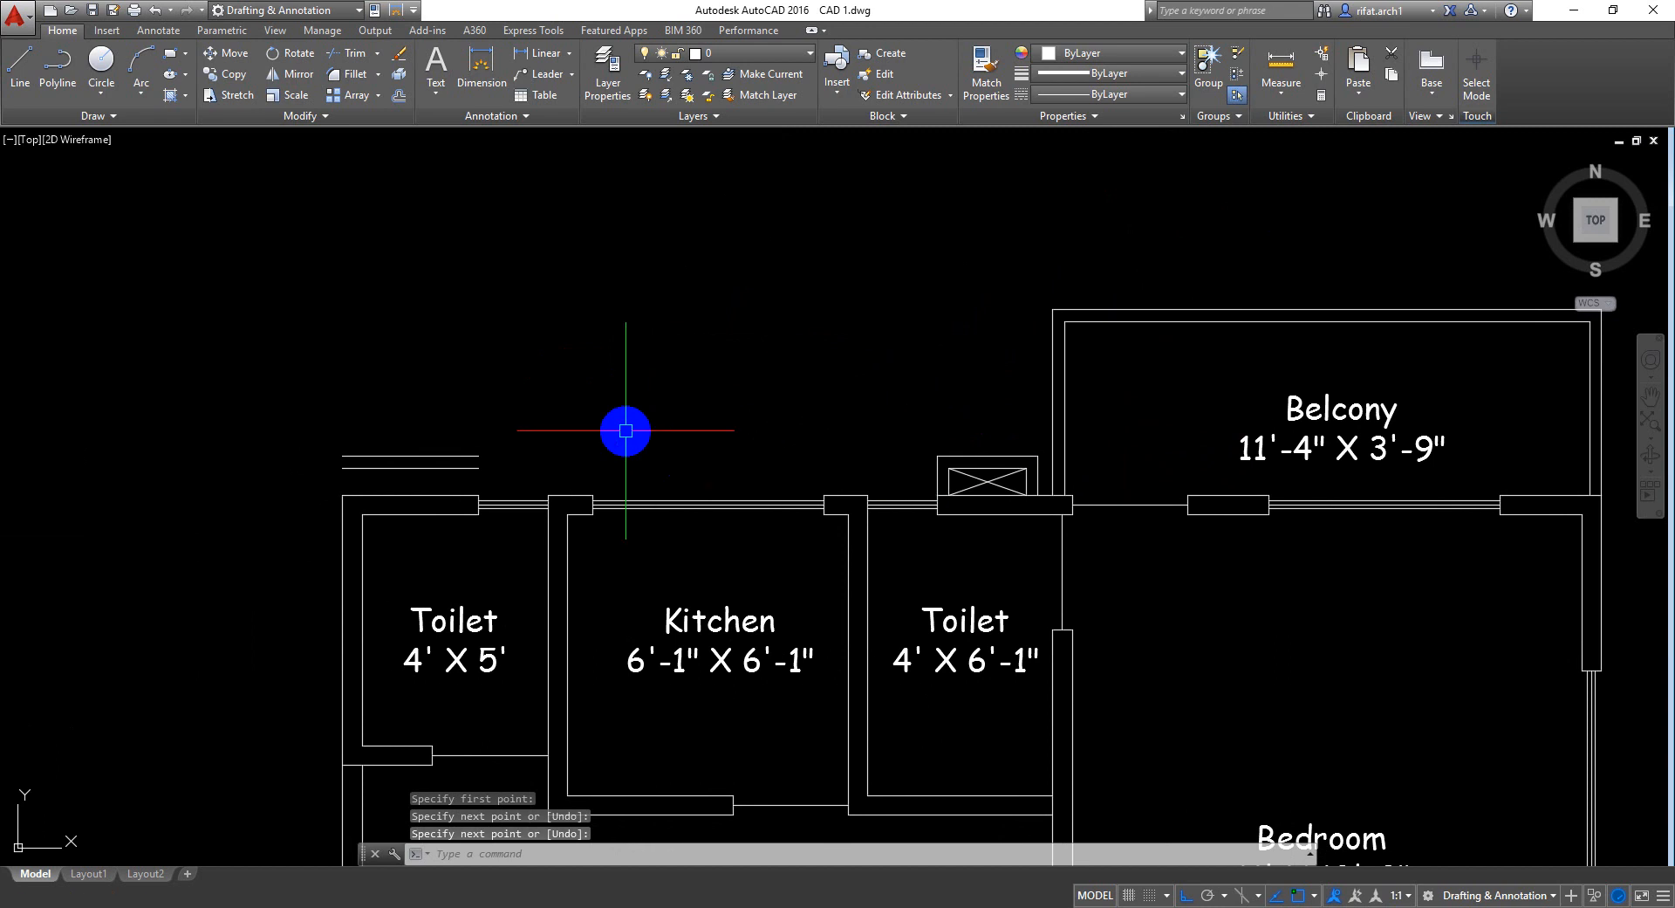
pyautogui.click(580, 385)
pyautogui.click(331, 468)
pyautogui.press('Delete')
# Copy the crossed enclosure from its balcony-side base corner to the window-side end of the 4' X 5' toilet's upper wall
pyautogui.scroll(8, 1034, 456)
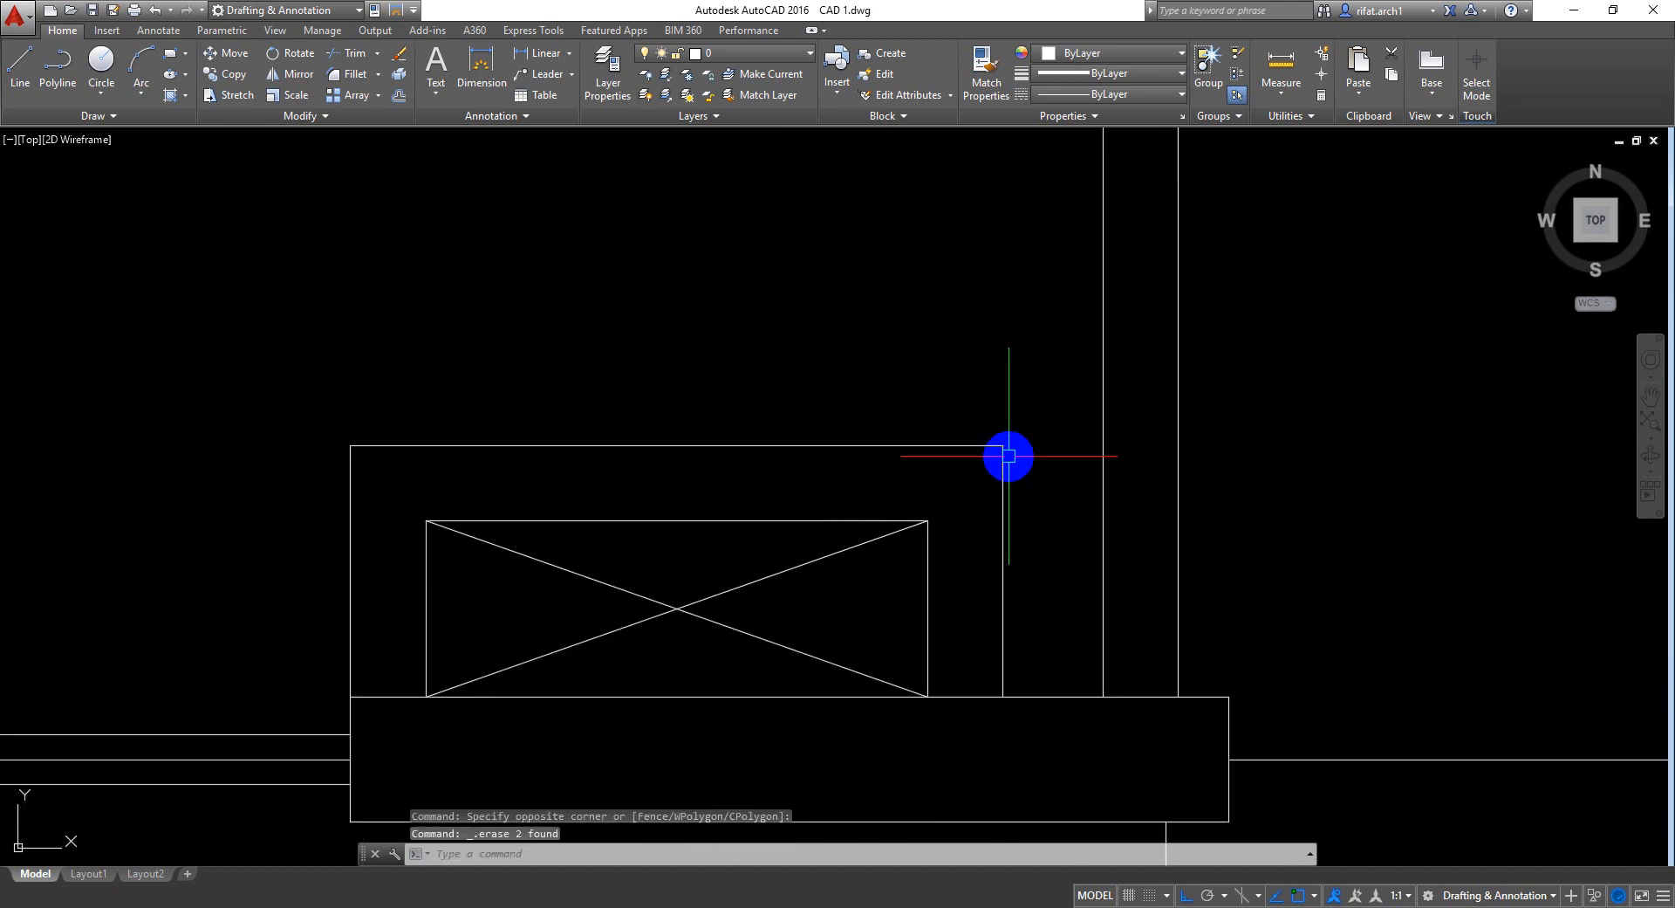
pyautogui.click(1018, 410)
pyautogui.click(216, 672)
pyautogui.scroll(-2, 345, 622)
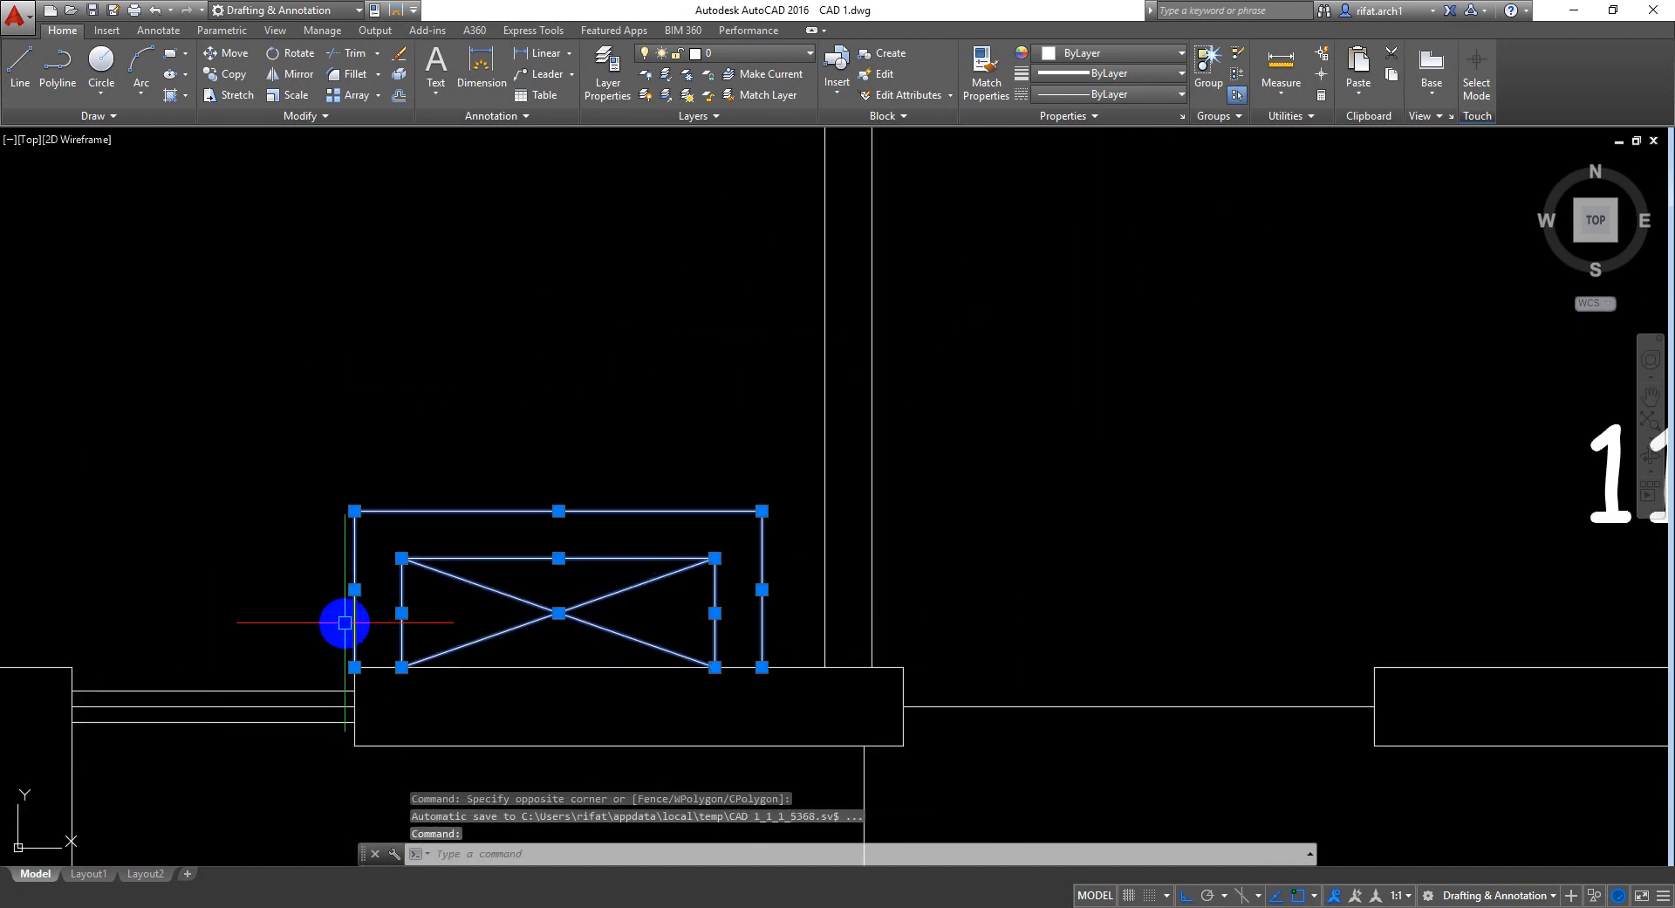
pyautogui.moveTo(345, 622); pyautogui.dragTo(927, 468, button='middle')
pyautogui.scroll(-2, 925, 471)
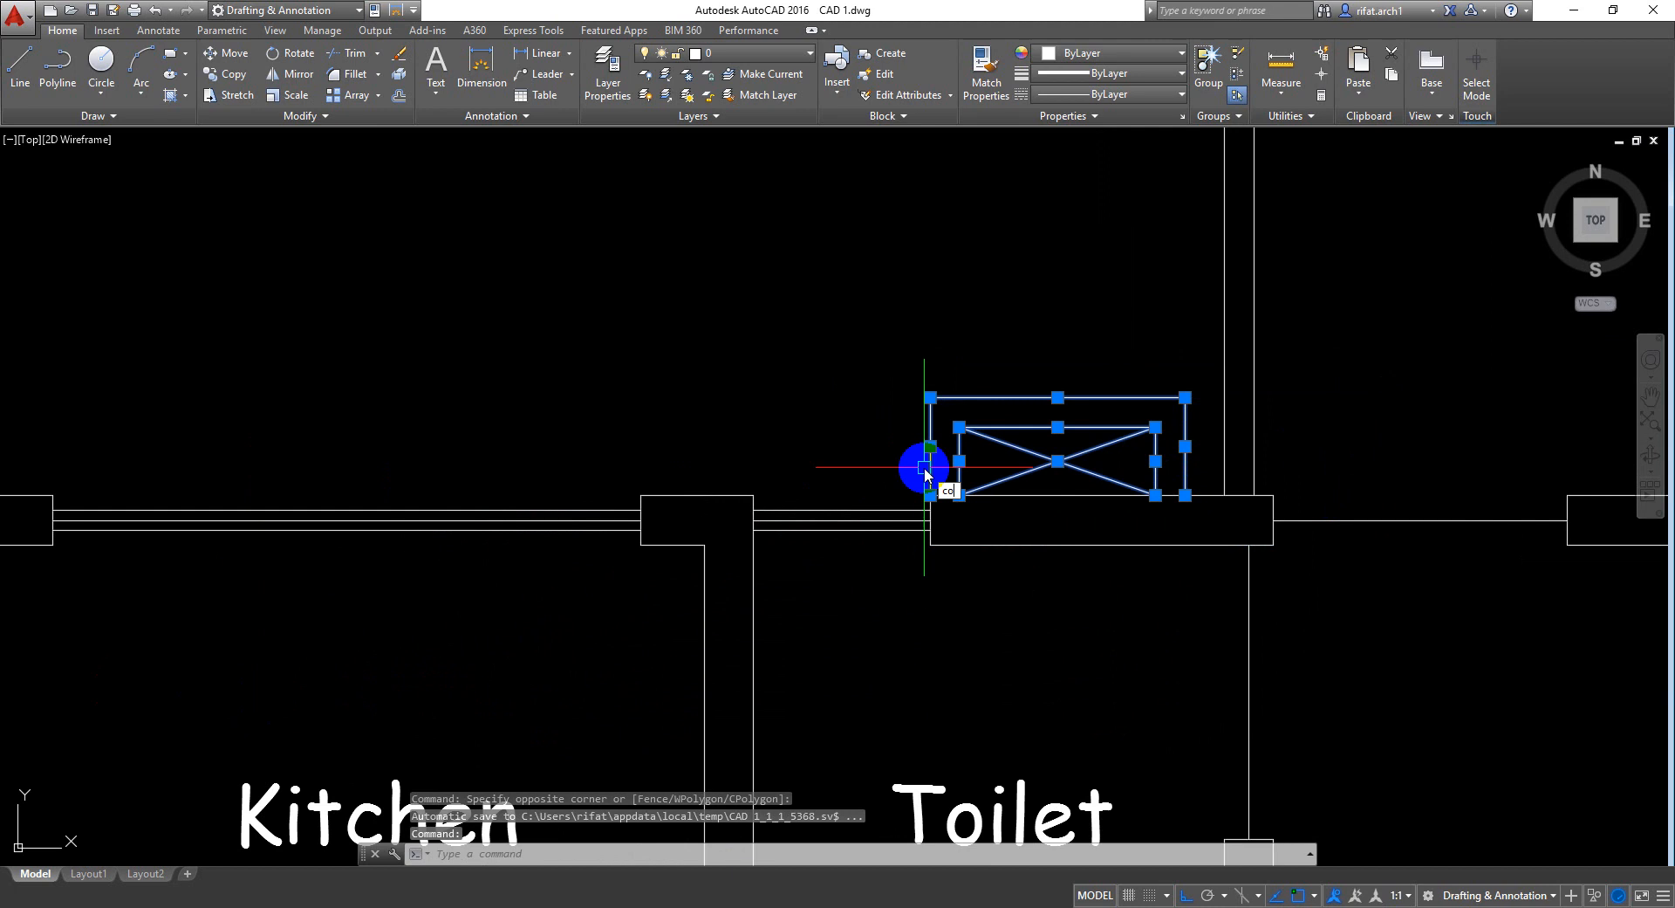
pyautogui.write('co')
pyautogui.press('Return')
pyautogui.click(1185, 494)
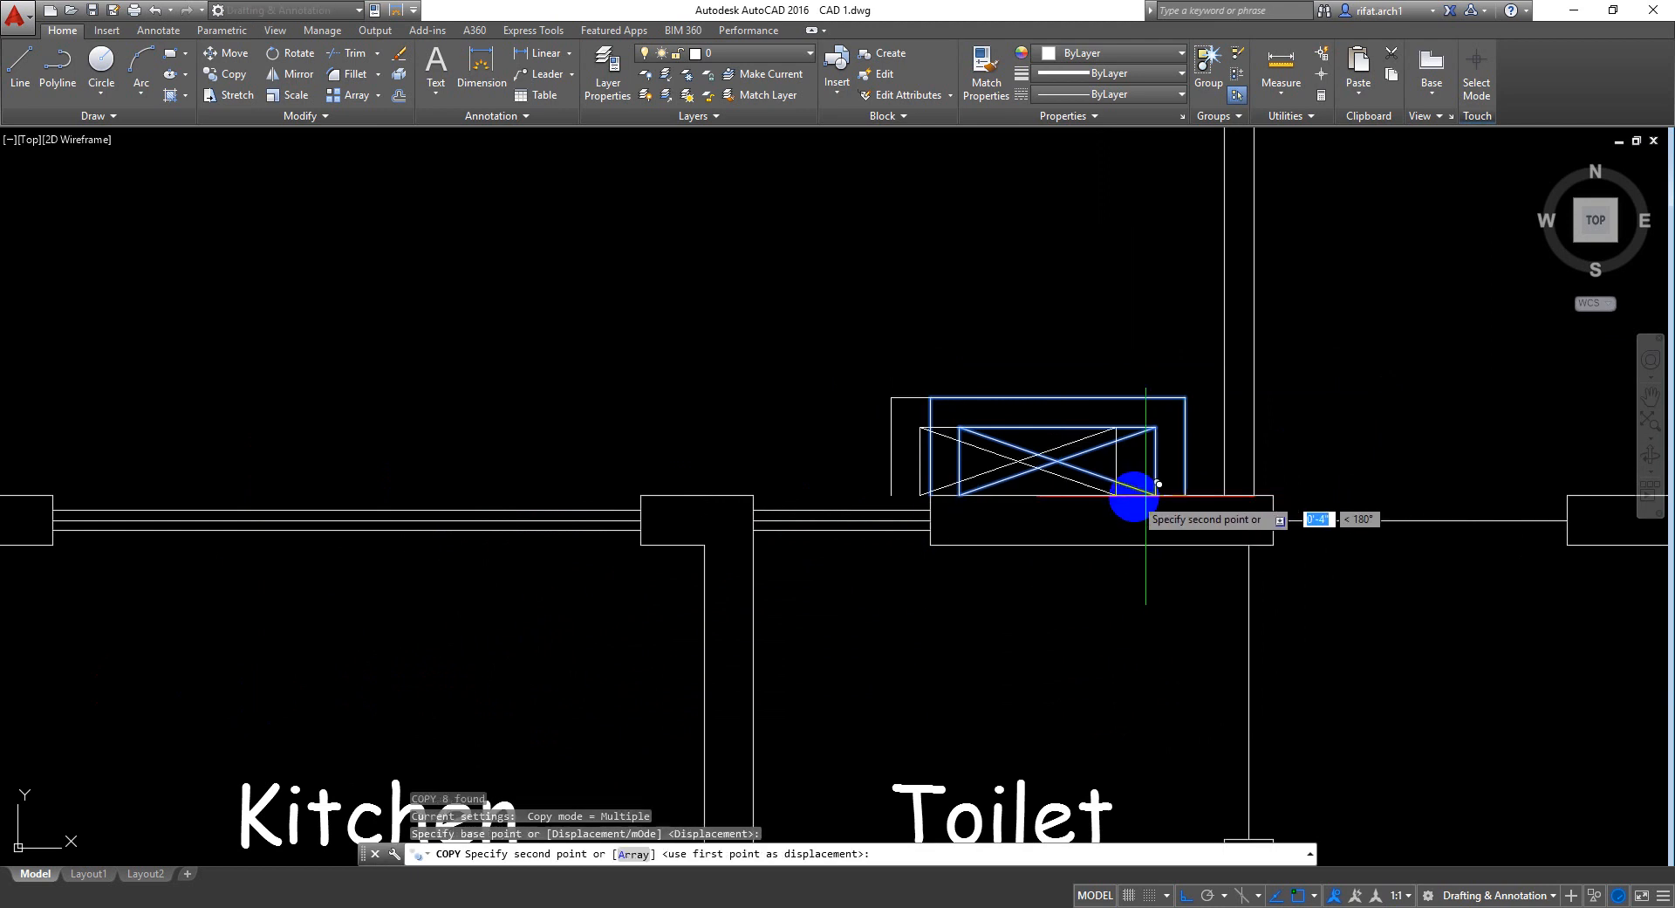
pyautogui.scroll(-2, 1146, 496)
pyautogui.scroll(2, 991, 468)
pyautogui.scroll(2, 699, 437)
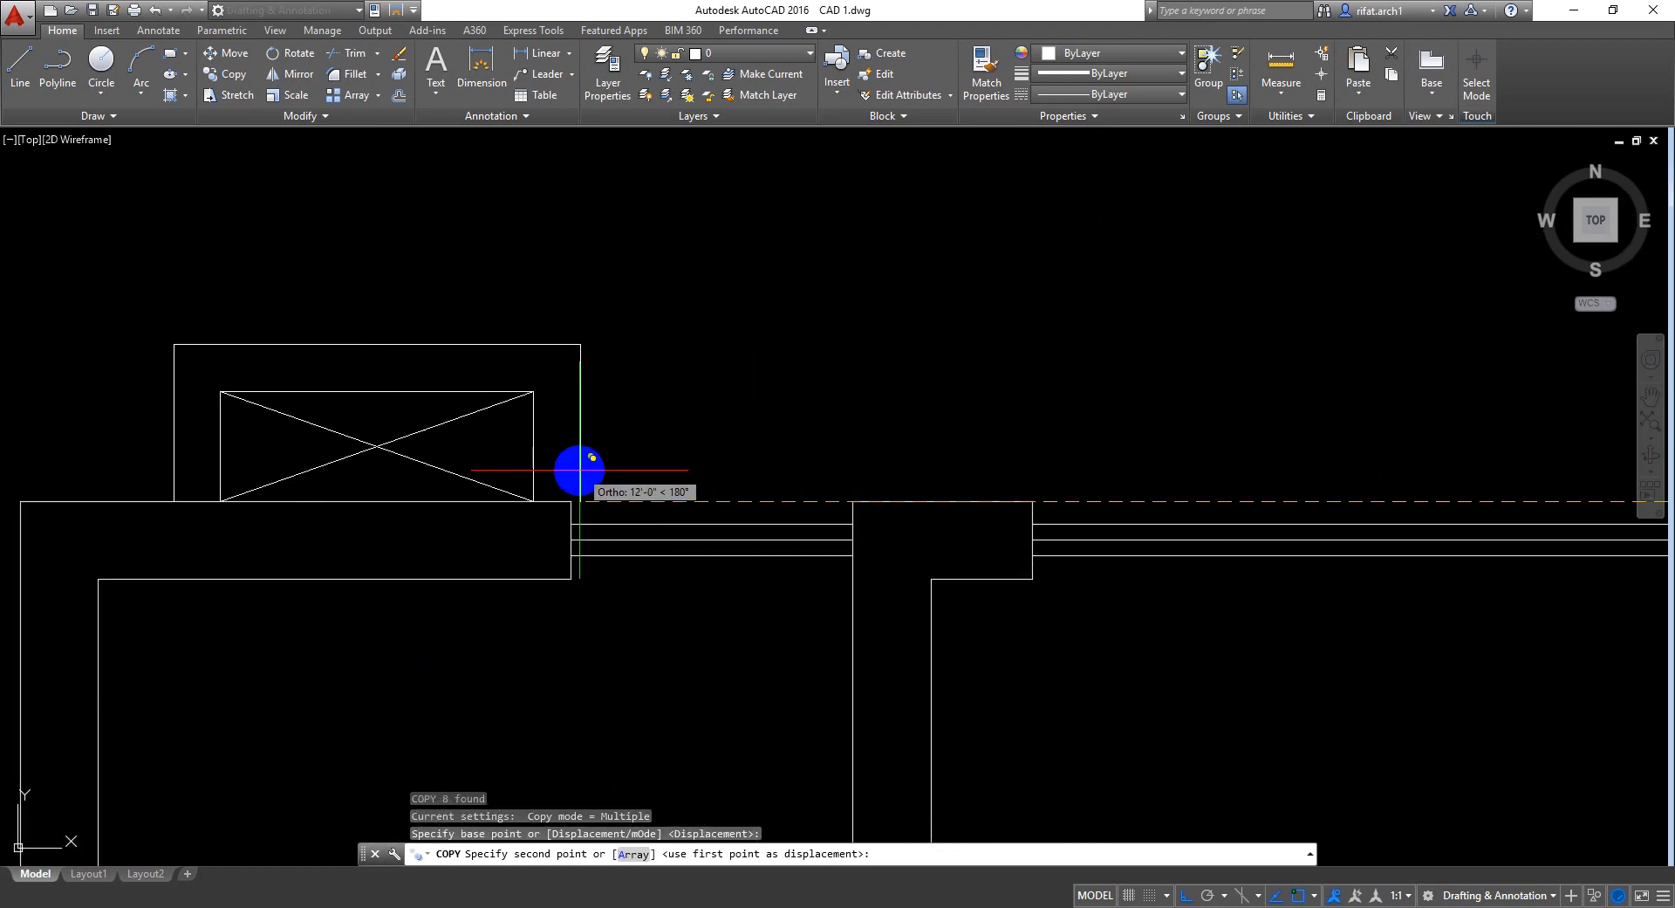
pyautogui.click(569, 500)
pyautogui.scroll(-4, 642, 539)
pyautogui.press('Return')
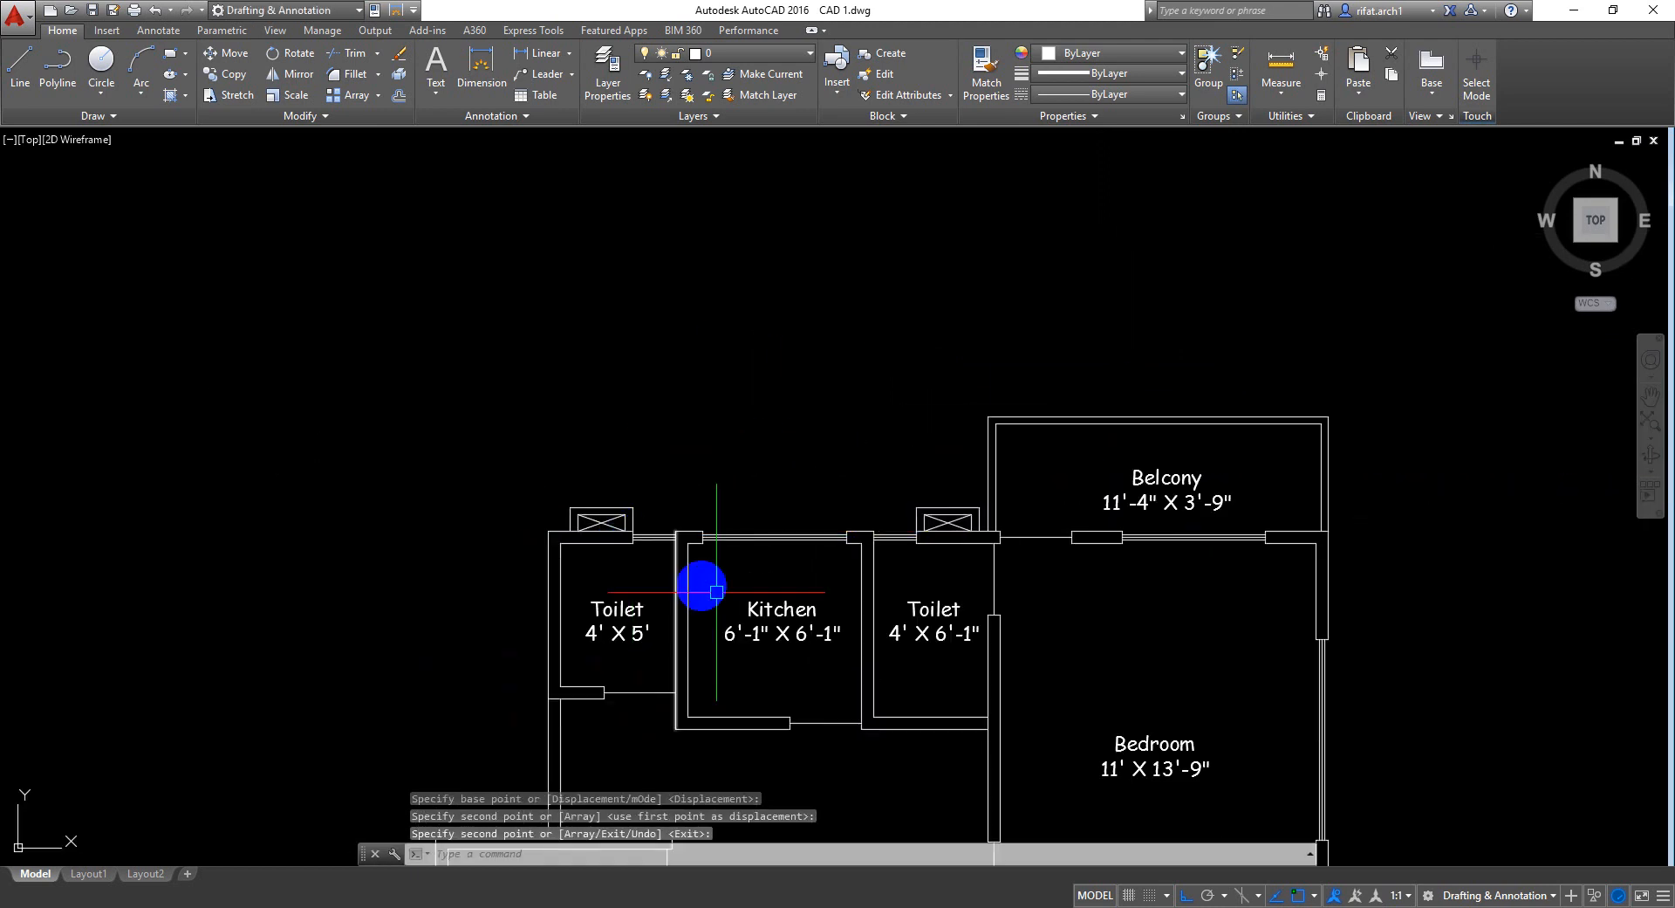
# Examine the copied enclosure's placement along the 4' X 5' toilet's upper wall and outer corner
pyautogui.scroll(3, 939, 498)
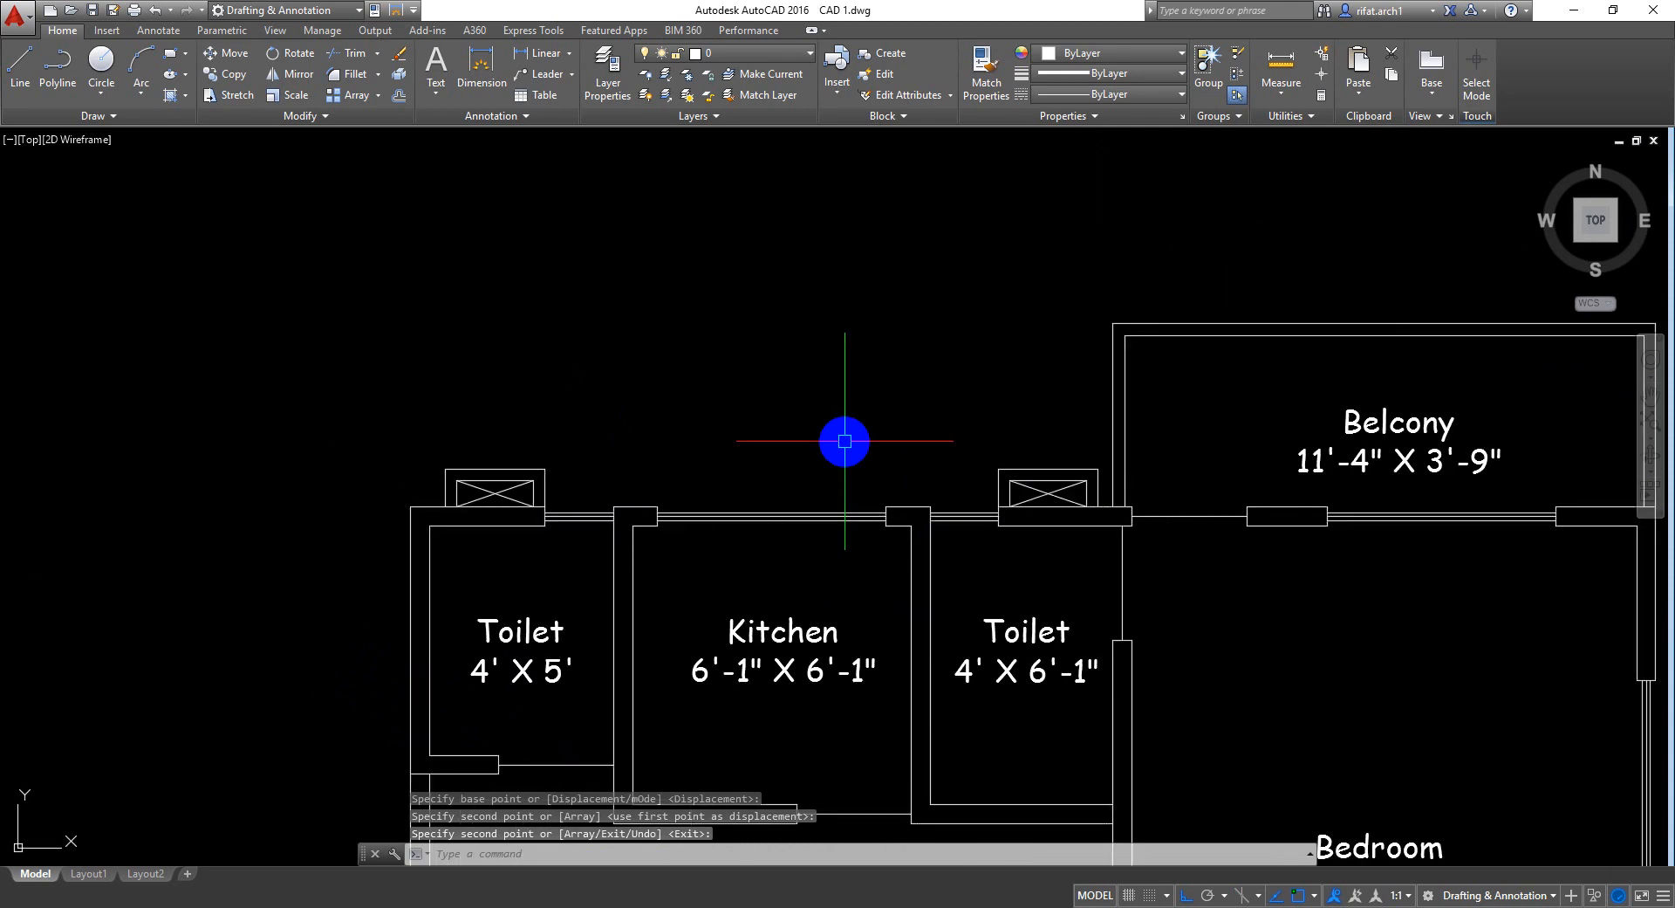
pyautogui.scroll(-4, 680, 398)
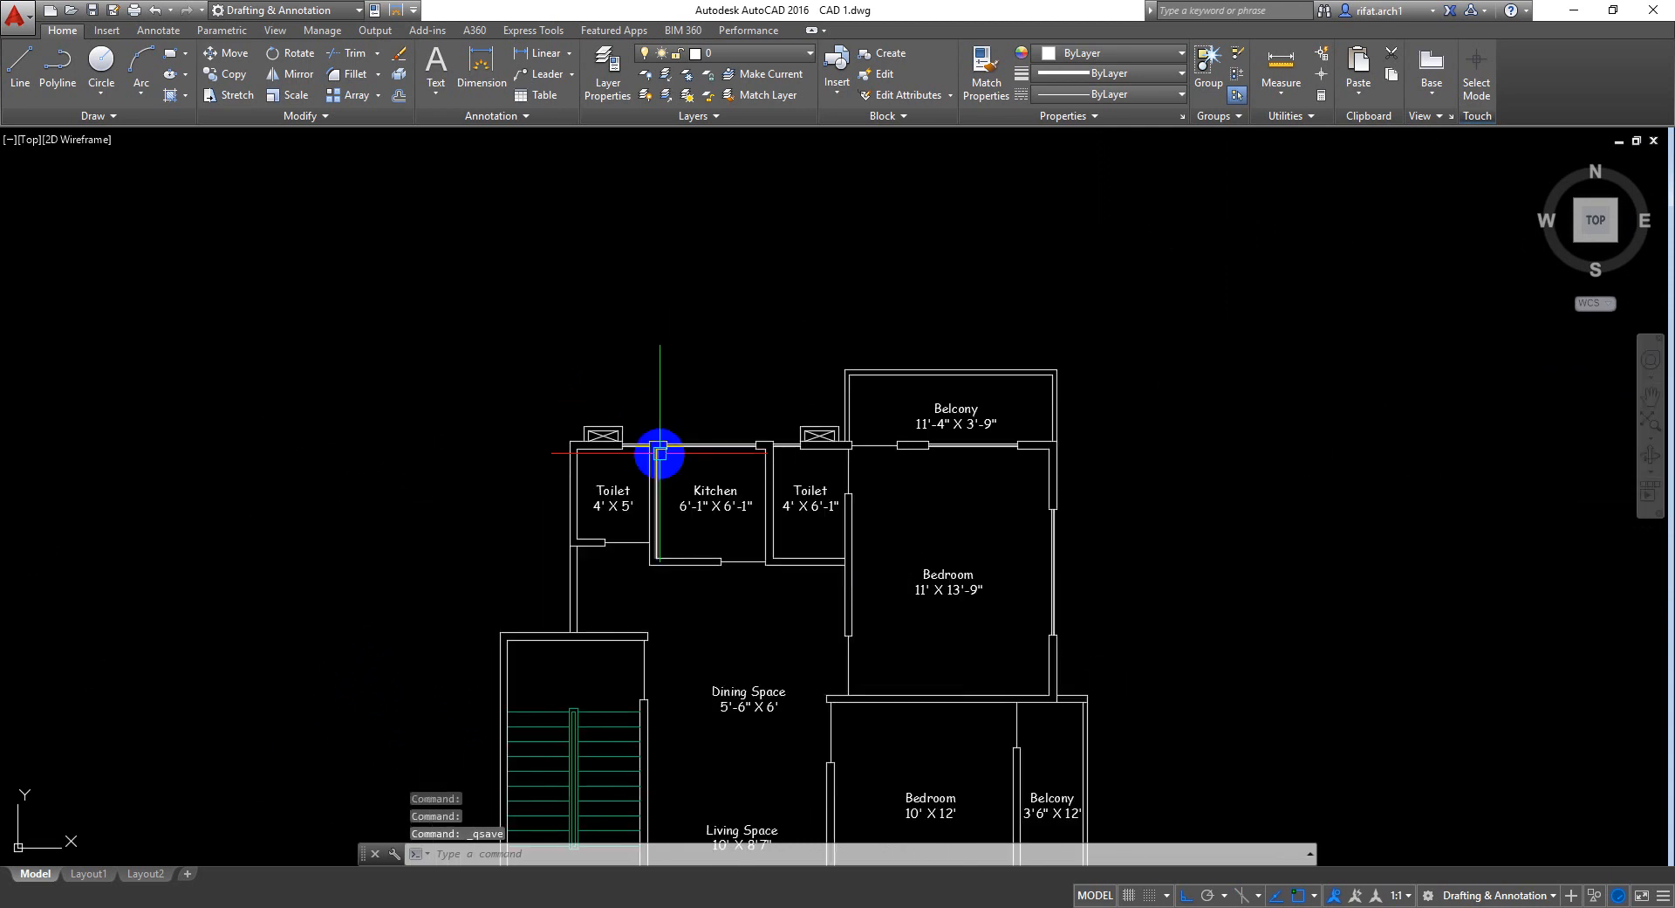
pyautogui.scroll(4, 553, 411)
pyautogui.scroll(-2, 559, 417)
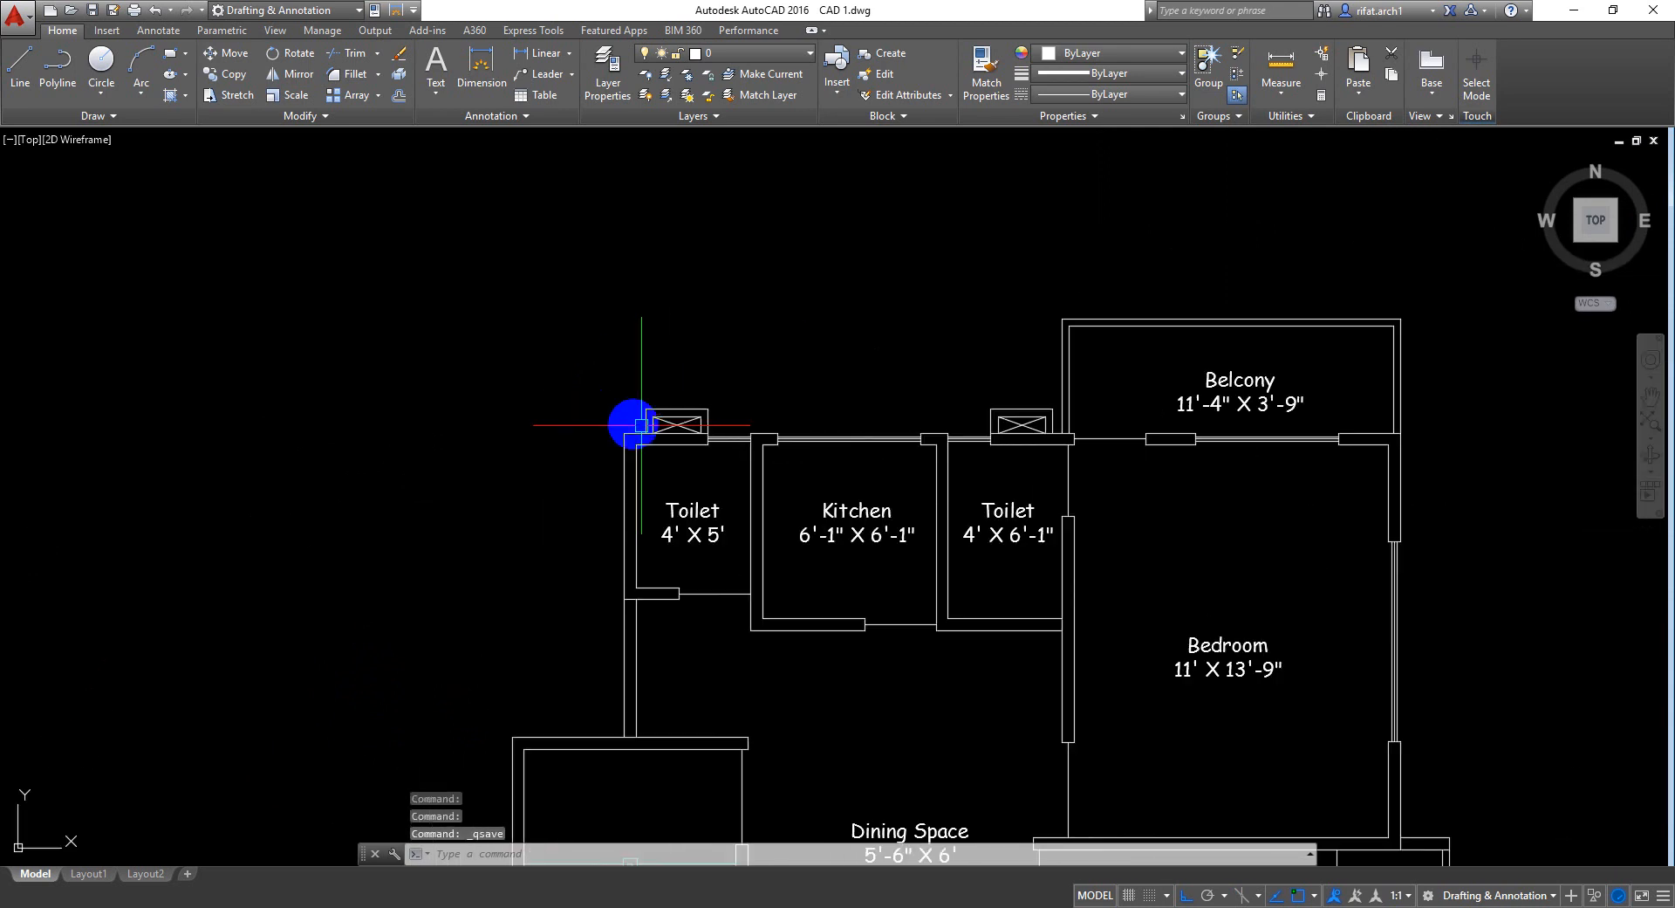
pyautogui.scroll(4, 668, 420)
pyautogui.moveTo(594, 412); pyautogui.dragTo(718, 329, button='middle')
pyautogui.scroll(2, 658, 371)
pyautogui.scroll(2, 711, 368)
pyautogui.scroll(-4, 774, 415)
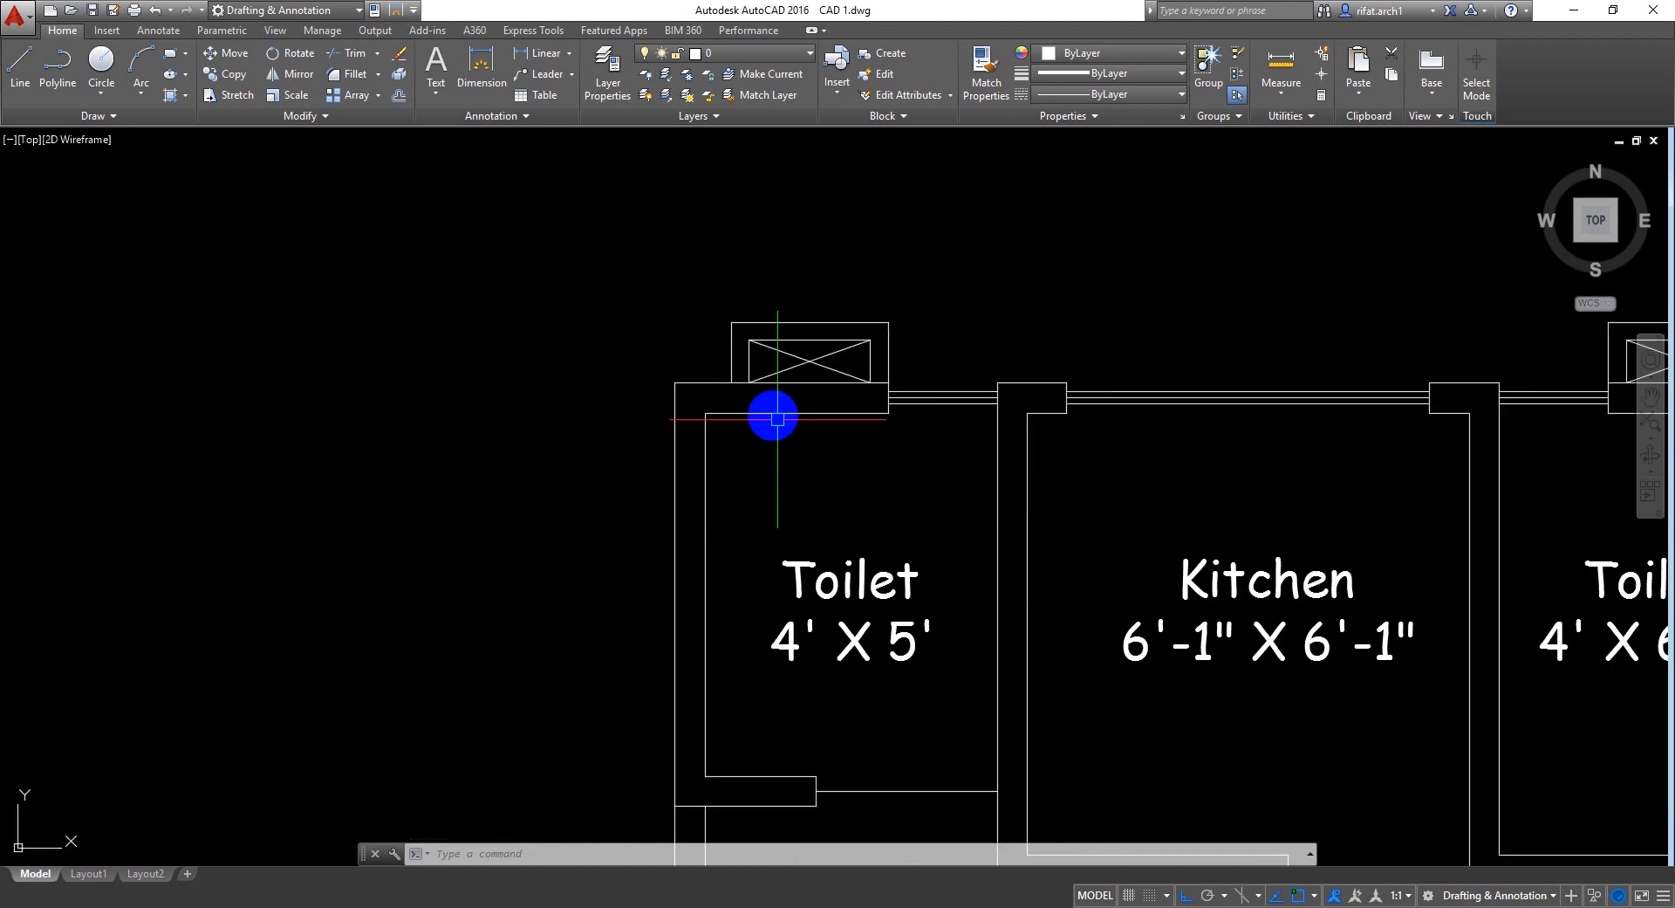
pyautogui.moveTo(774, 415)
pyautogui.mouseDown(button='middle')
pyautogui.moveTo(806, 222)
pyautogui.moveTo(786, 396)
pyautogui.mouseUp(button='middle')
pyautogui.scroll(-4, 794, 254)
pyautogui.scroll(8, 721, 355)
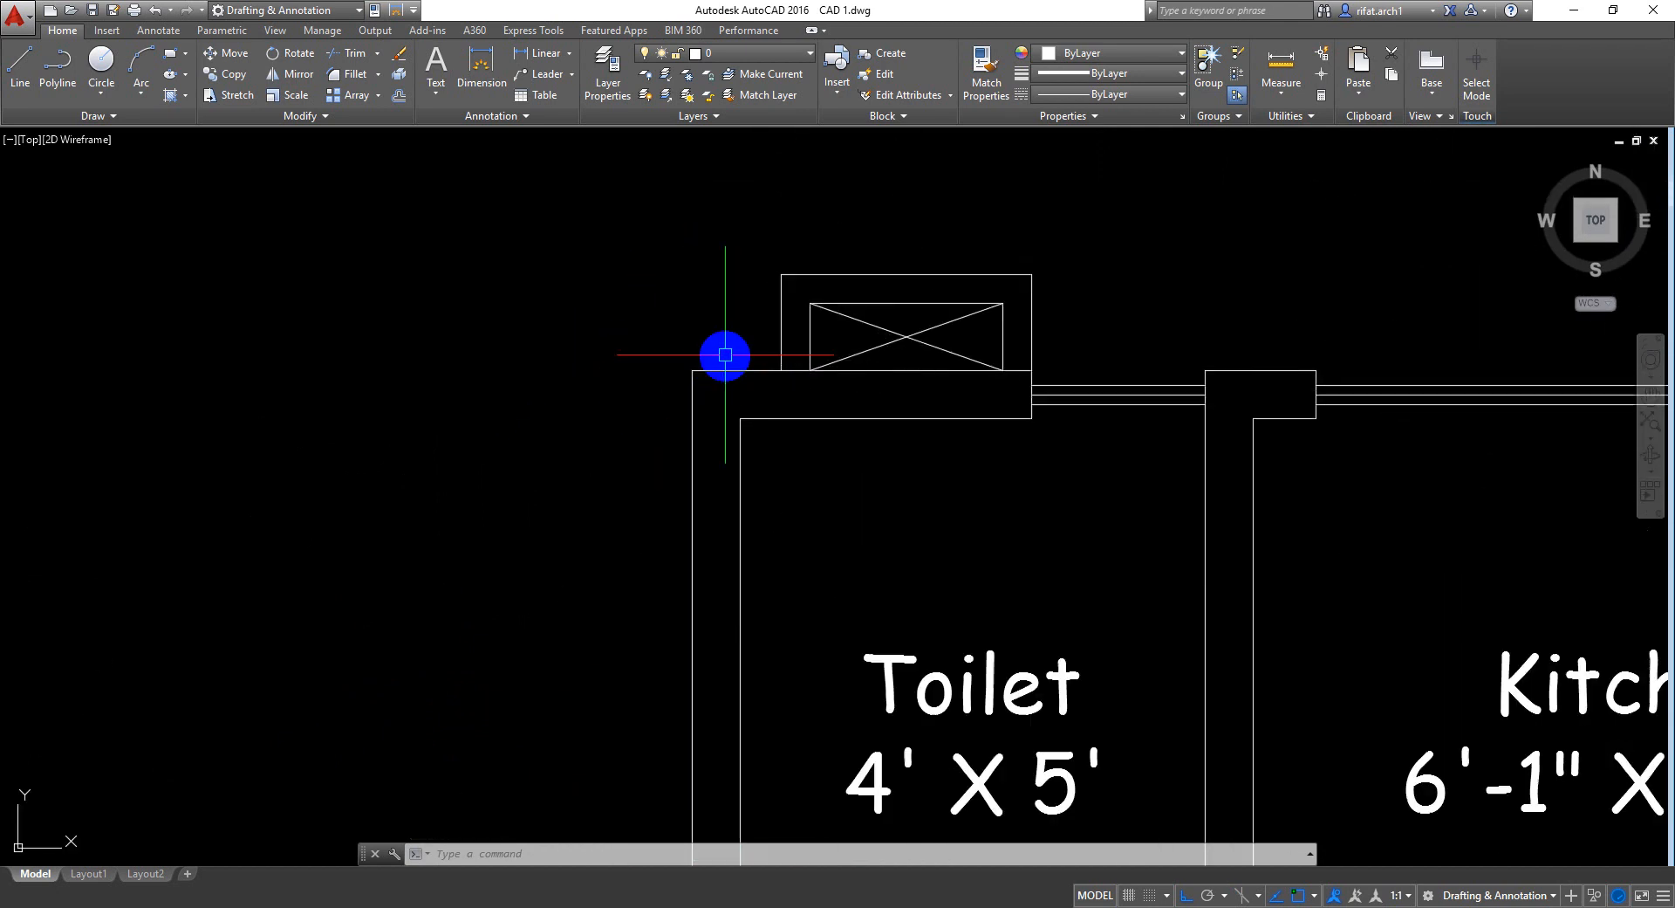
pyautogui.moveTo(951, 313); pyautogui.dragTo(853, 374, button='middle')
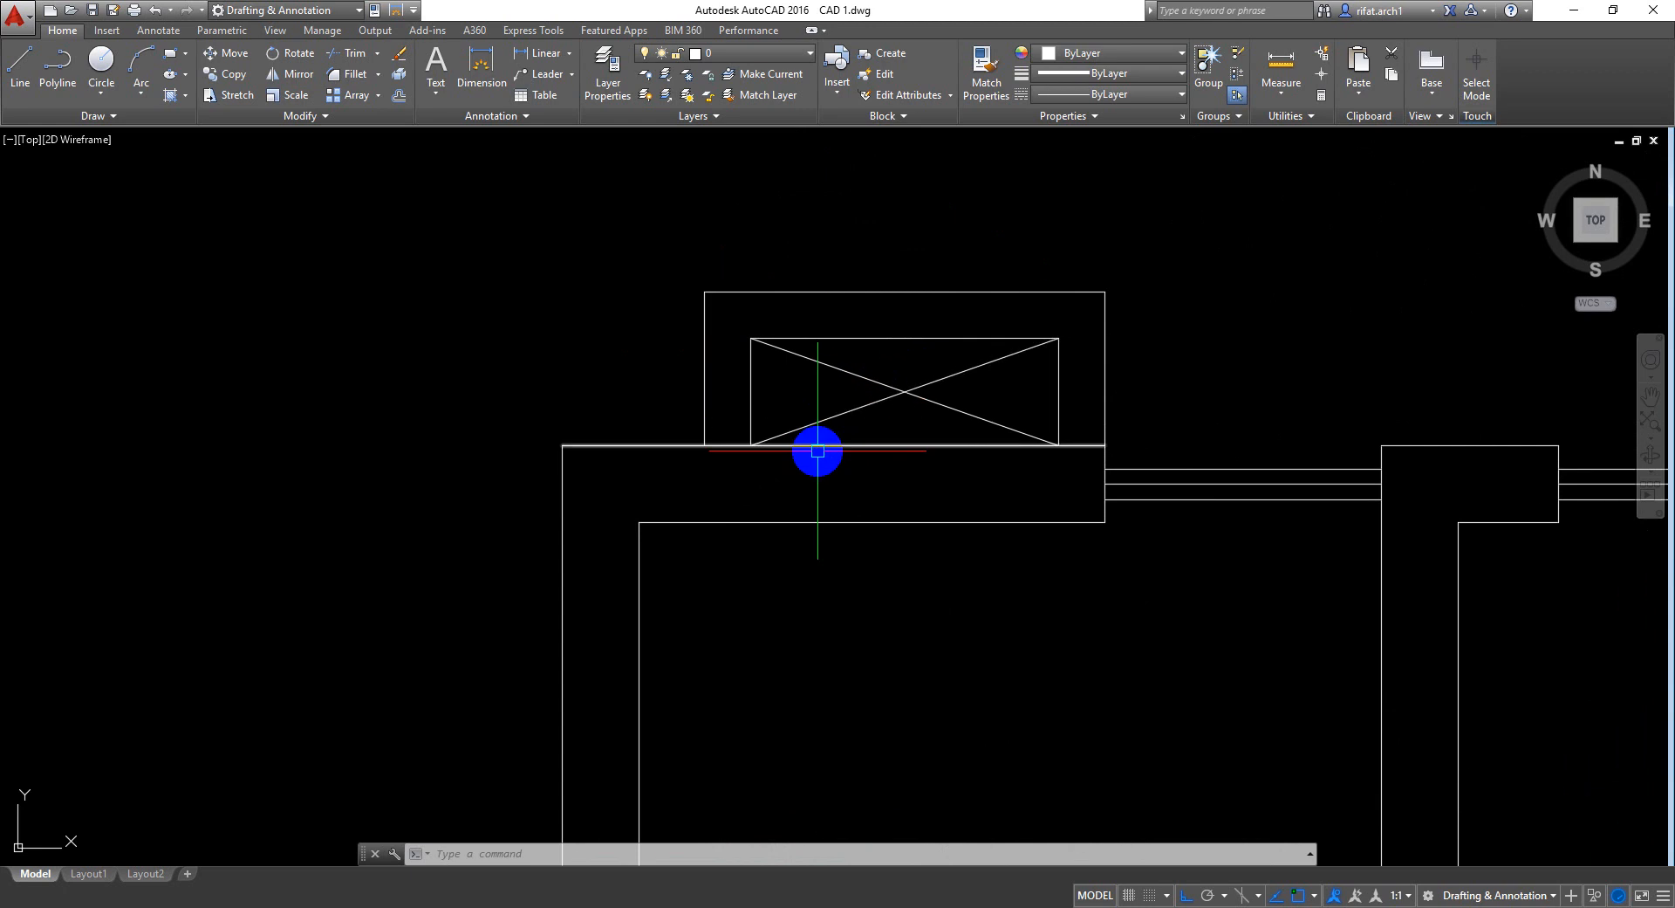
# Draw a vertical guide line across the upper wall from the 4' X 5' toilet's inner corner to the wall's outer face
pyautogui.press('l')
pyautogui.press('space')
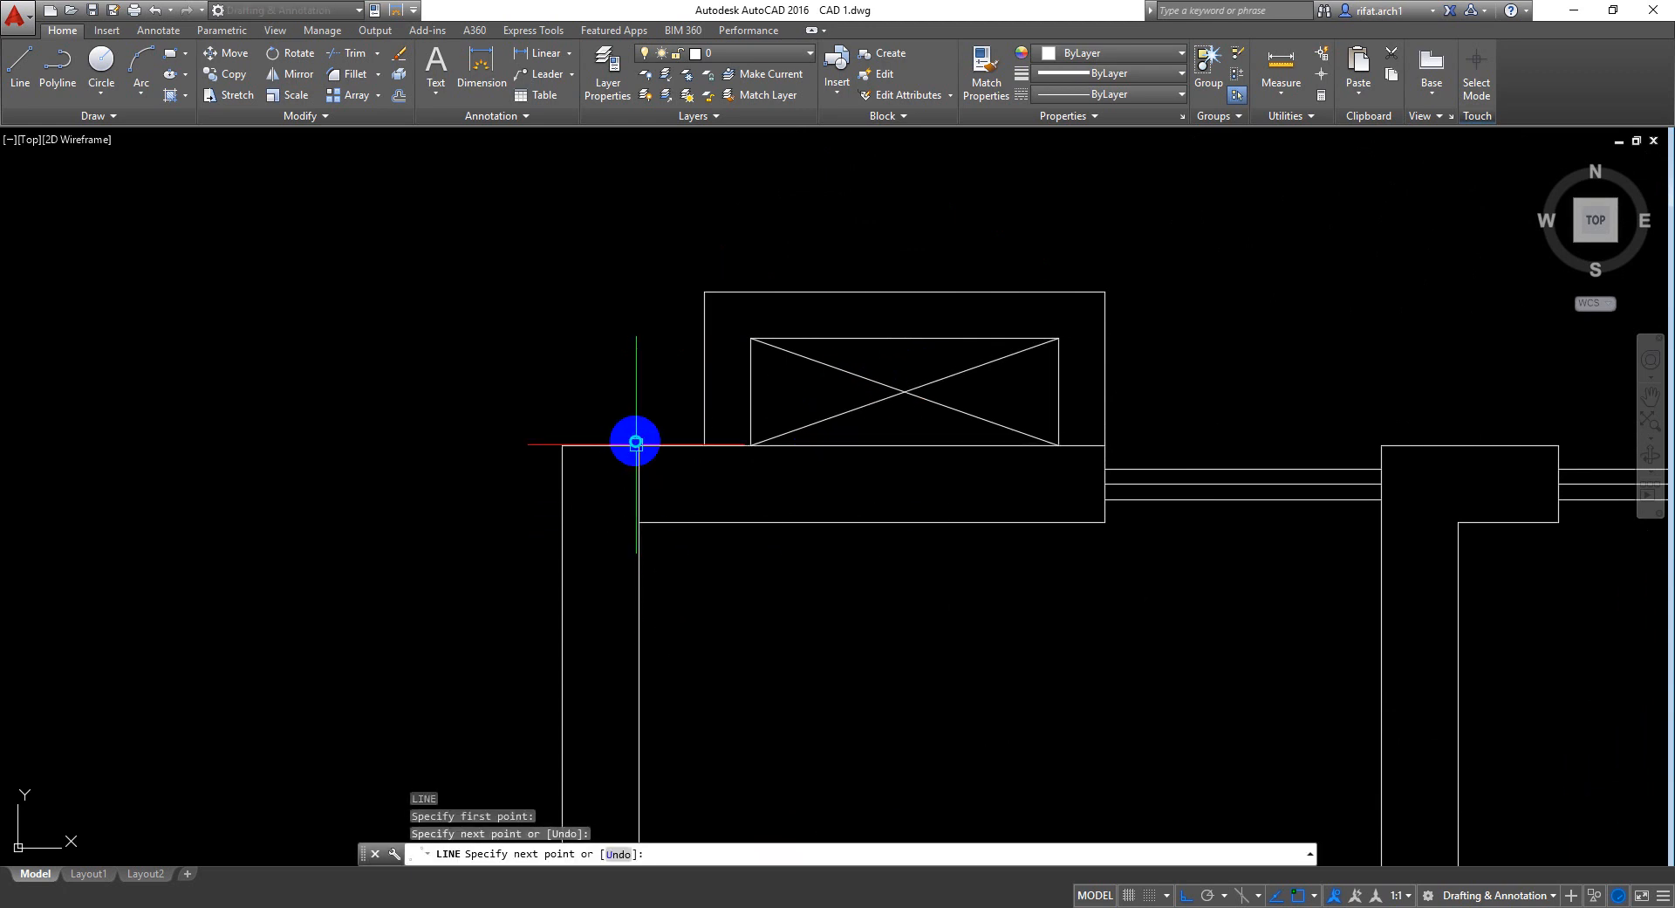
pyautogui.press('space')
pyautogui.scroll(-5, 646, 454)
pyautogui.moveTo(658, 468); pyautogui.dragTo(736, 434, button='middle')
pyautogui.scroll(7, 702, 419)
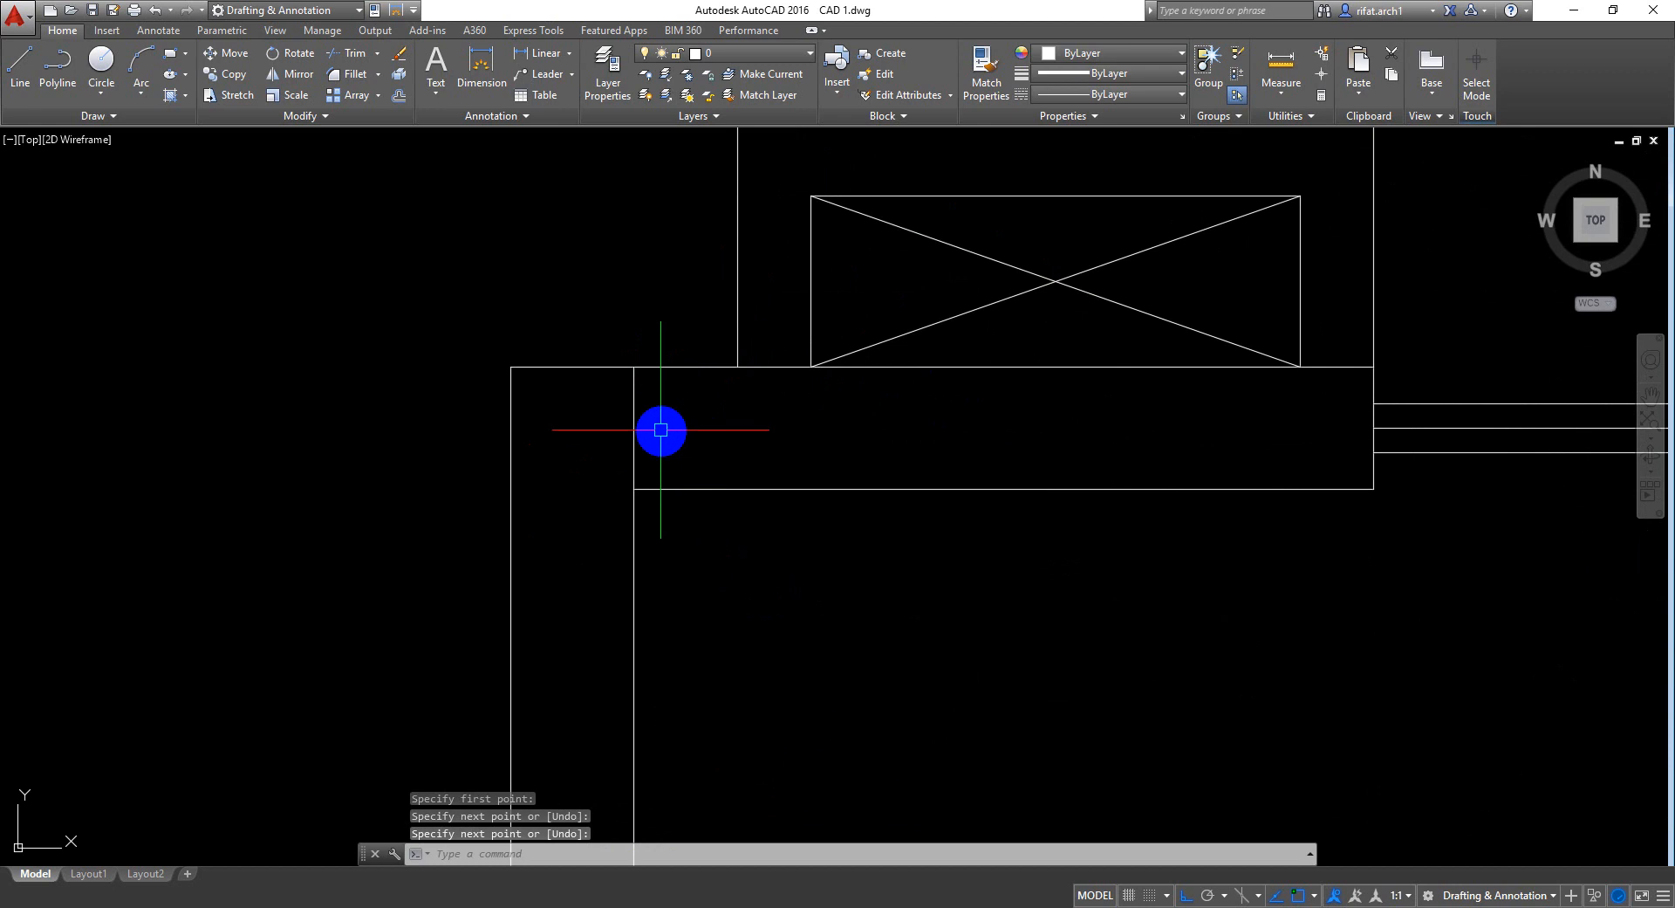
# Move the copied enclosure from its outer base corner to the guide line's end on the wall's outer face
pyautogui.click(676, 424)
pyautogui.scroll(-6, 681, 423)
pyautogui.moveTo(796, 355); pyautogui.dragTo(782, 408, button='middle')
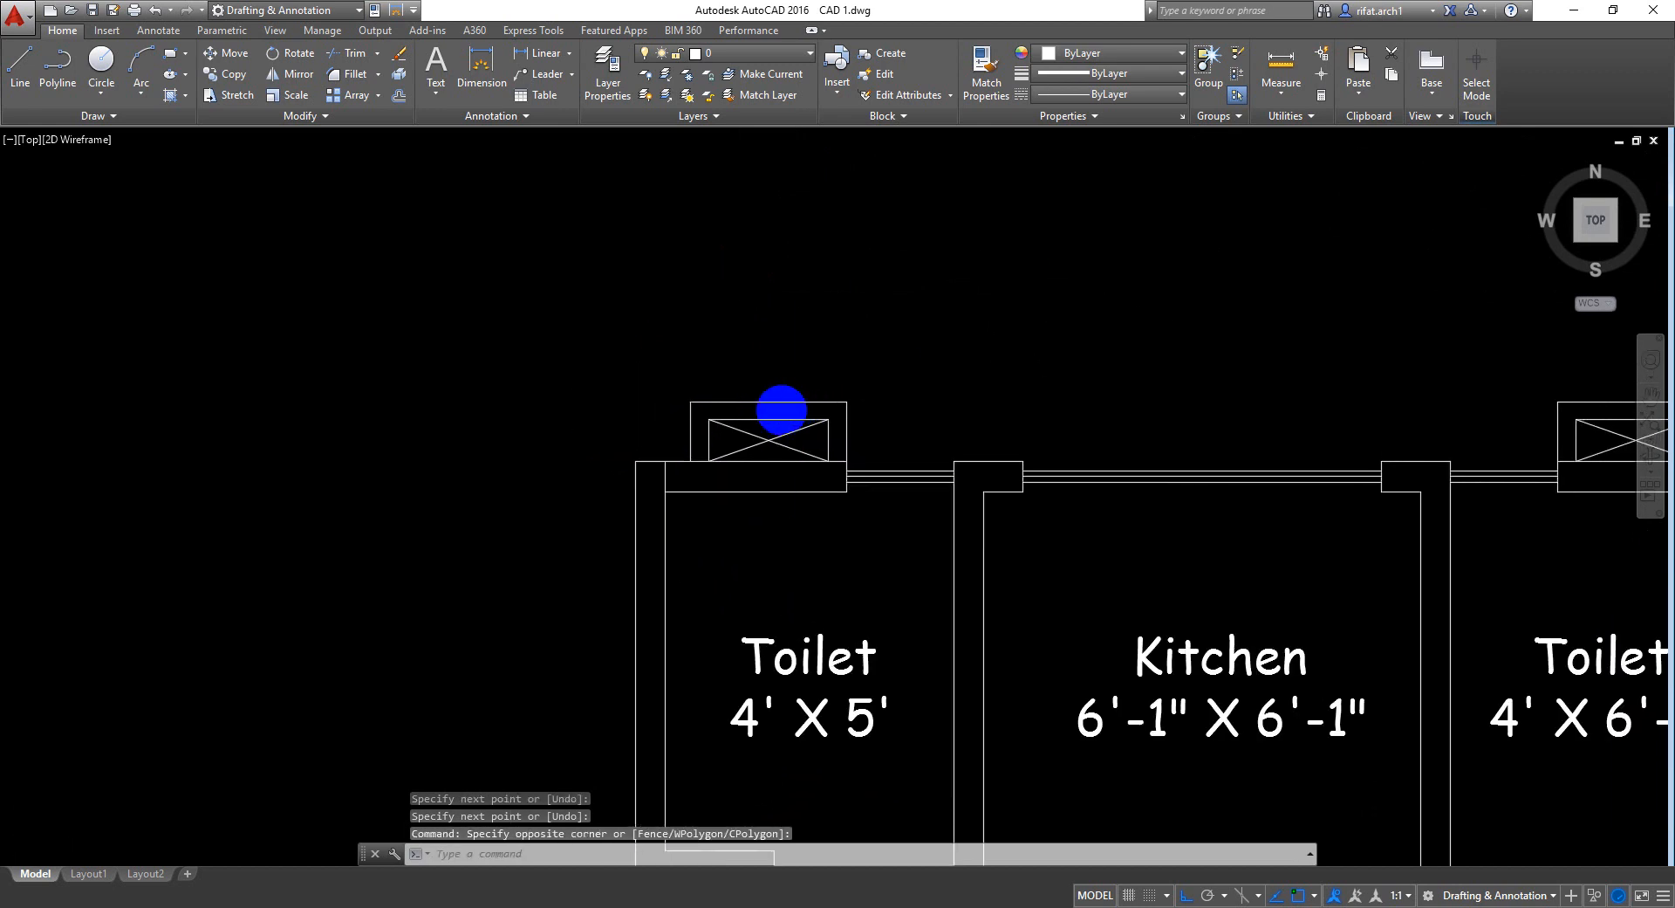
pyautogui.scroll(4, 790, 401)
pyautogui.click(993, 312)
pyautogui.click(521, 494)
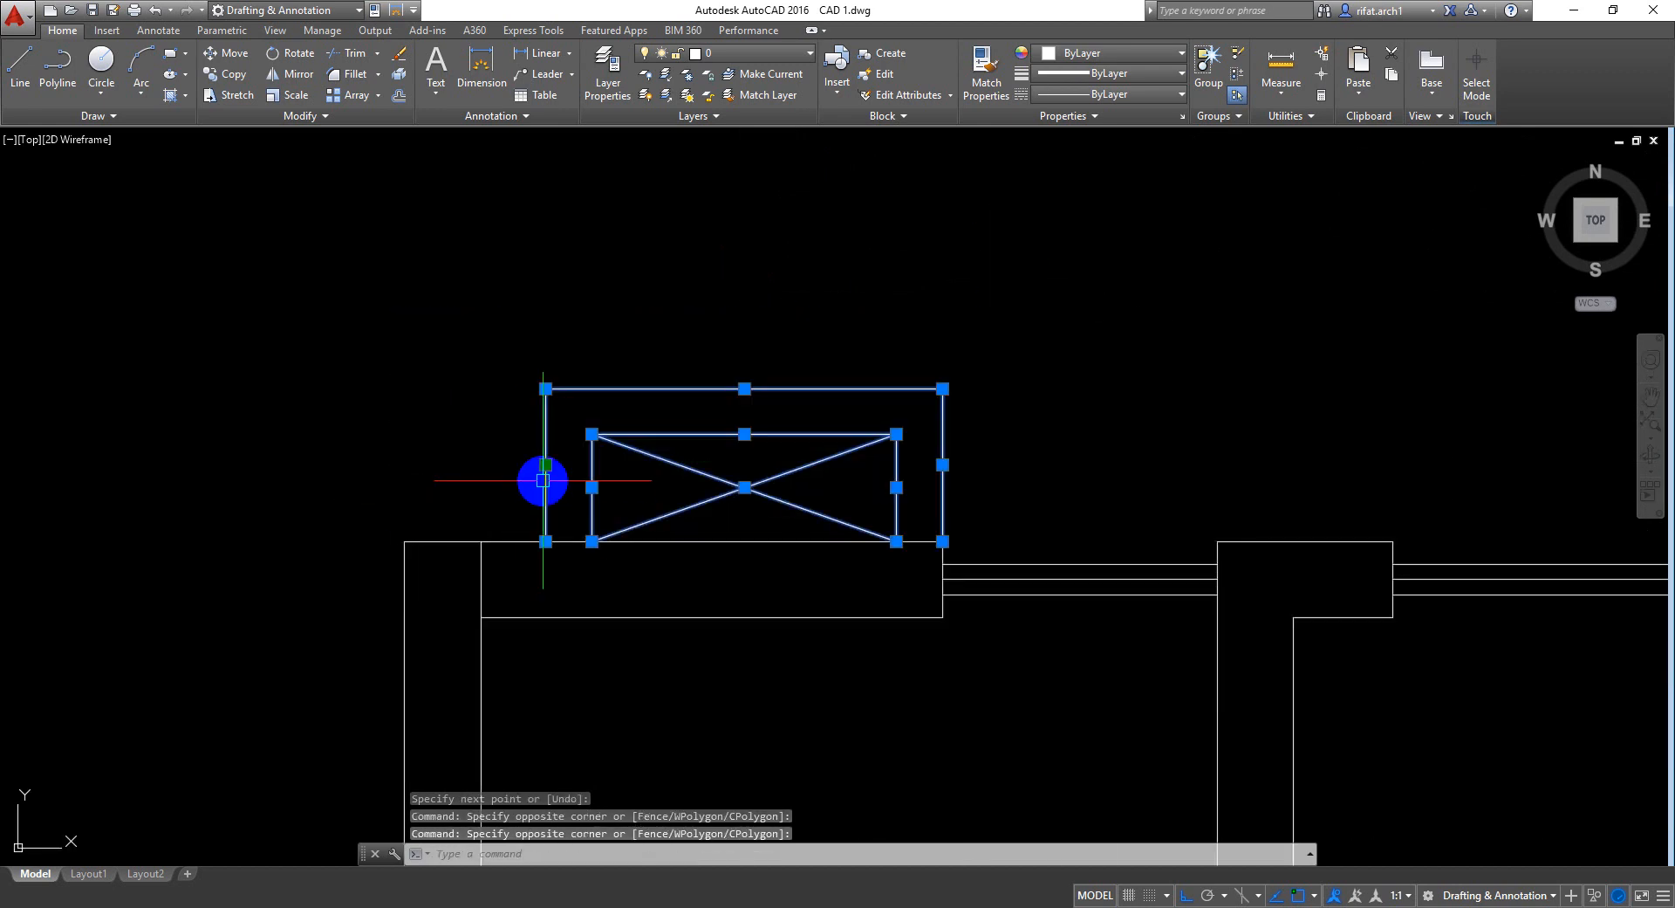
pyautogui.write('m')
pyautogui.press('space')
pyautogui.scroll(2, 545, 493)
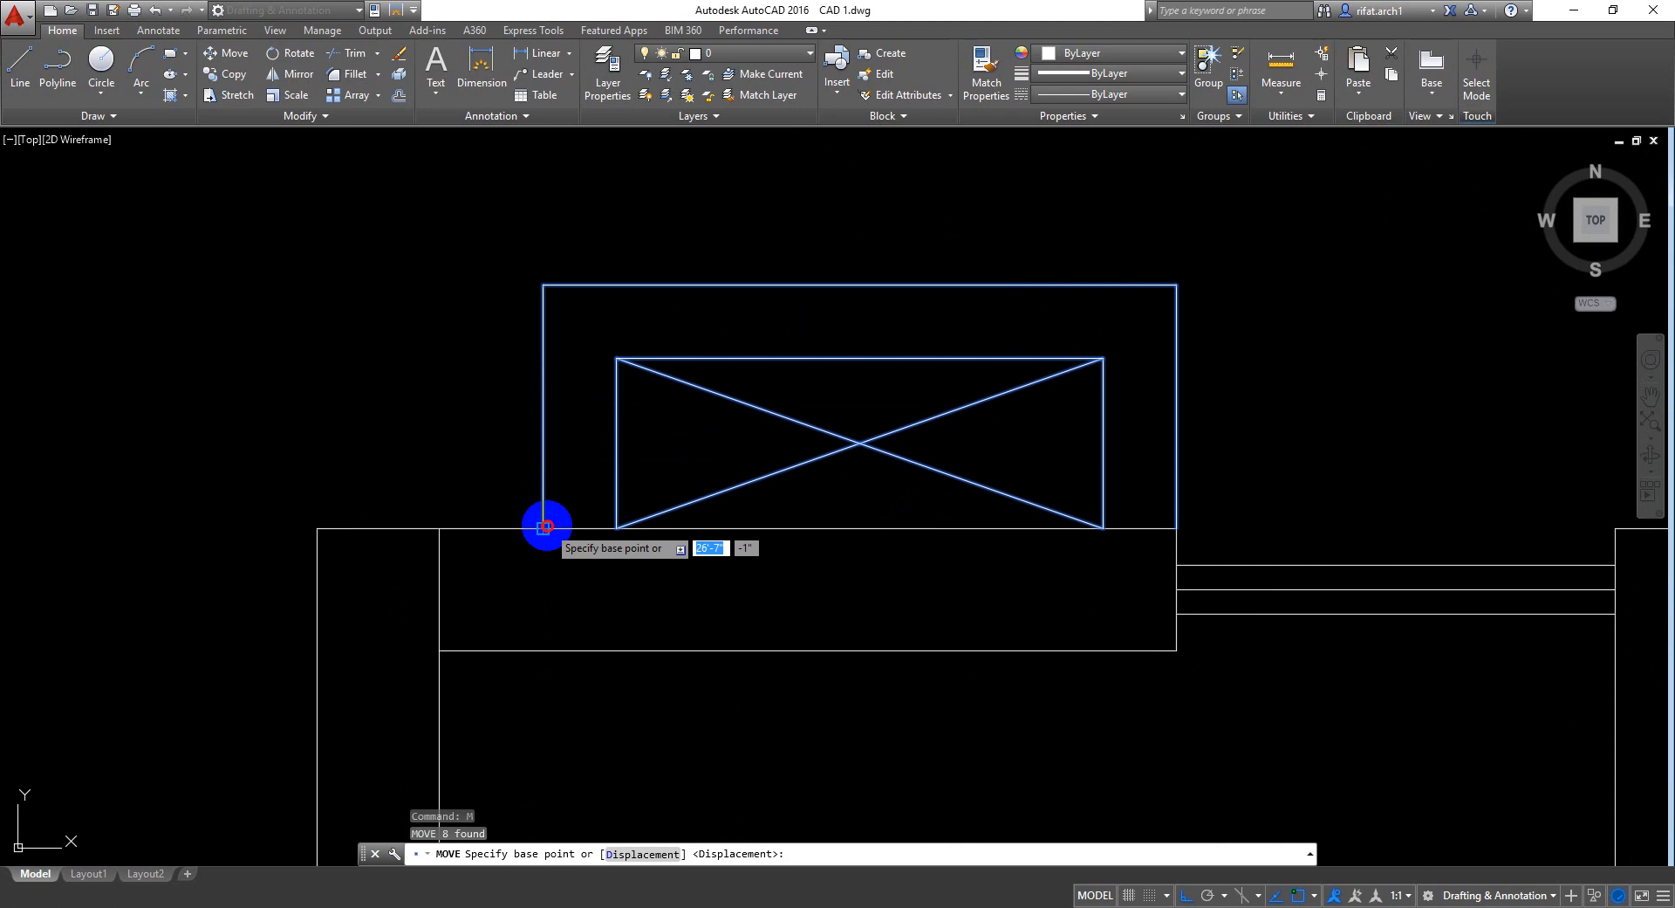
pyautogui.click(546, 526)
pyautogui.click(434, 527)
pyautogui.scroll(-3, 524, 567)
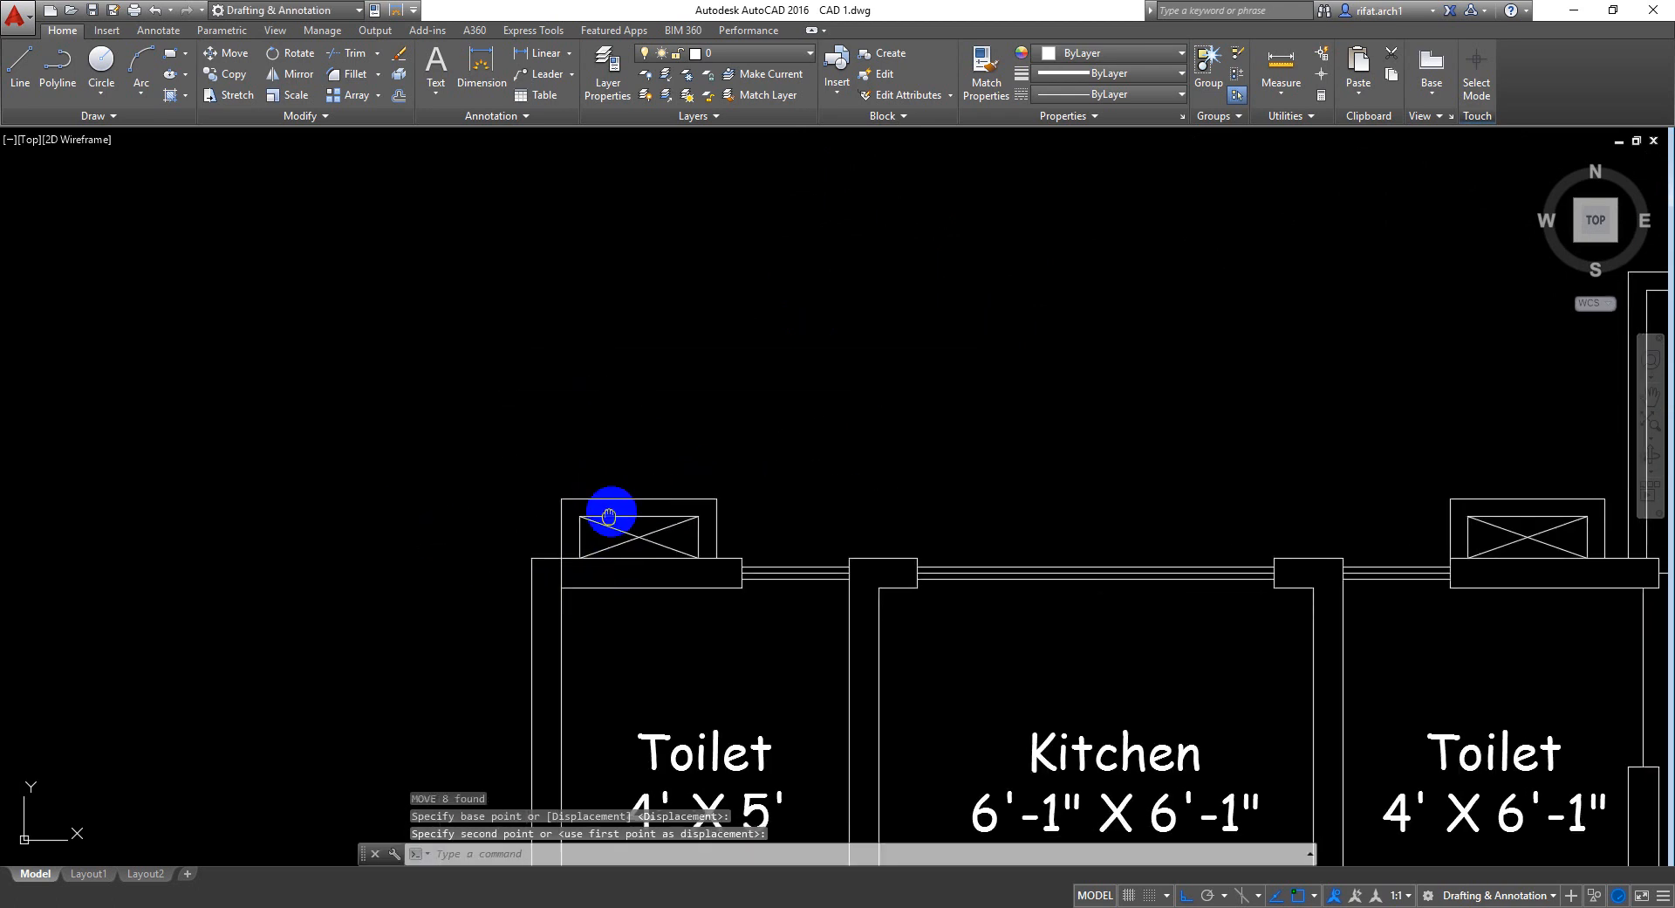
# Erase the vertical guide line inside the 4' X 5' toilet's wall corner
pyautogui.moveTo(609, 516)
pyautogui.mouseDown(button='middle')
pyautogui.moveTo(629, 478)
pyautogui.moveTo(579, 486)
pyautogui.moveTo(587, 505)
pyautogui.moveTo(579, 422)
pyautogui.moveTo(628, 482)
pyautogui.moveTo(639, 375)
pyautogui.mouseUp(button='middle')
pyautogui.scroll(-3, 587, 428)
pyautogui.scroll(-5, 641, 373)
pyautogui.scroll(8, 644, 370)
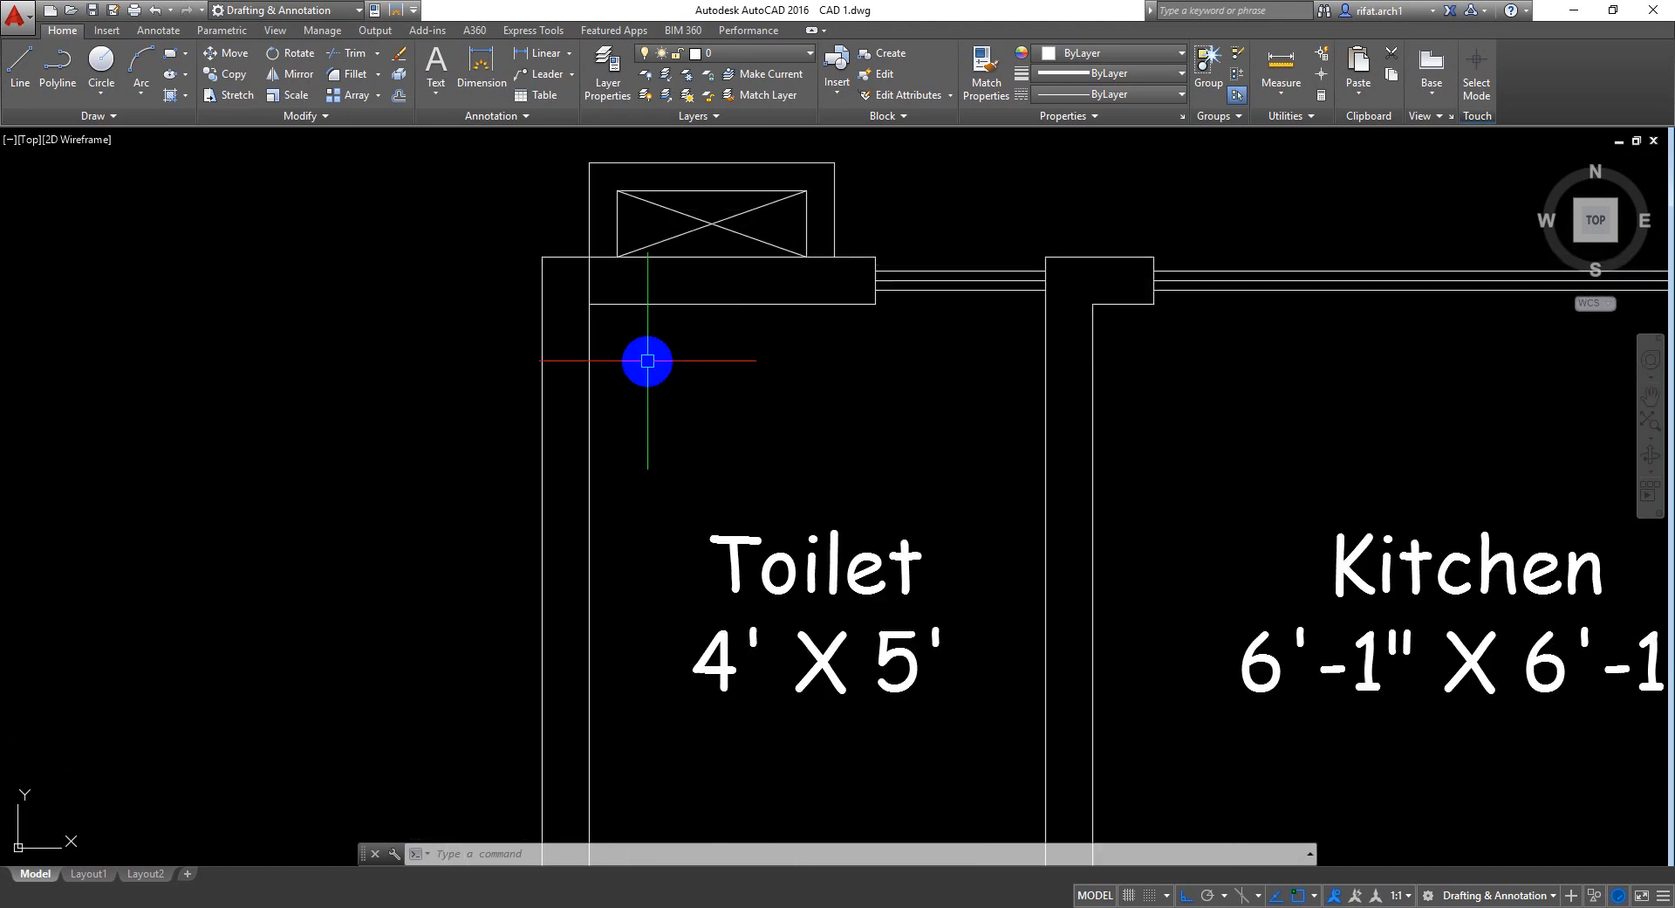
pyautogui.click(534, 361)
pyautogui.click(475, 408)
pyautogui.press('Delete')
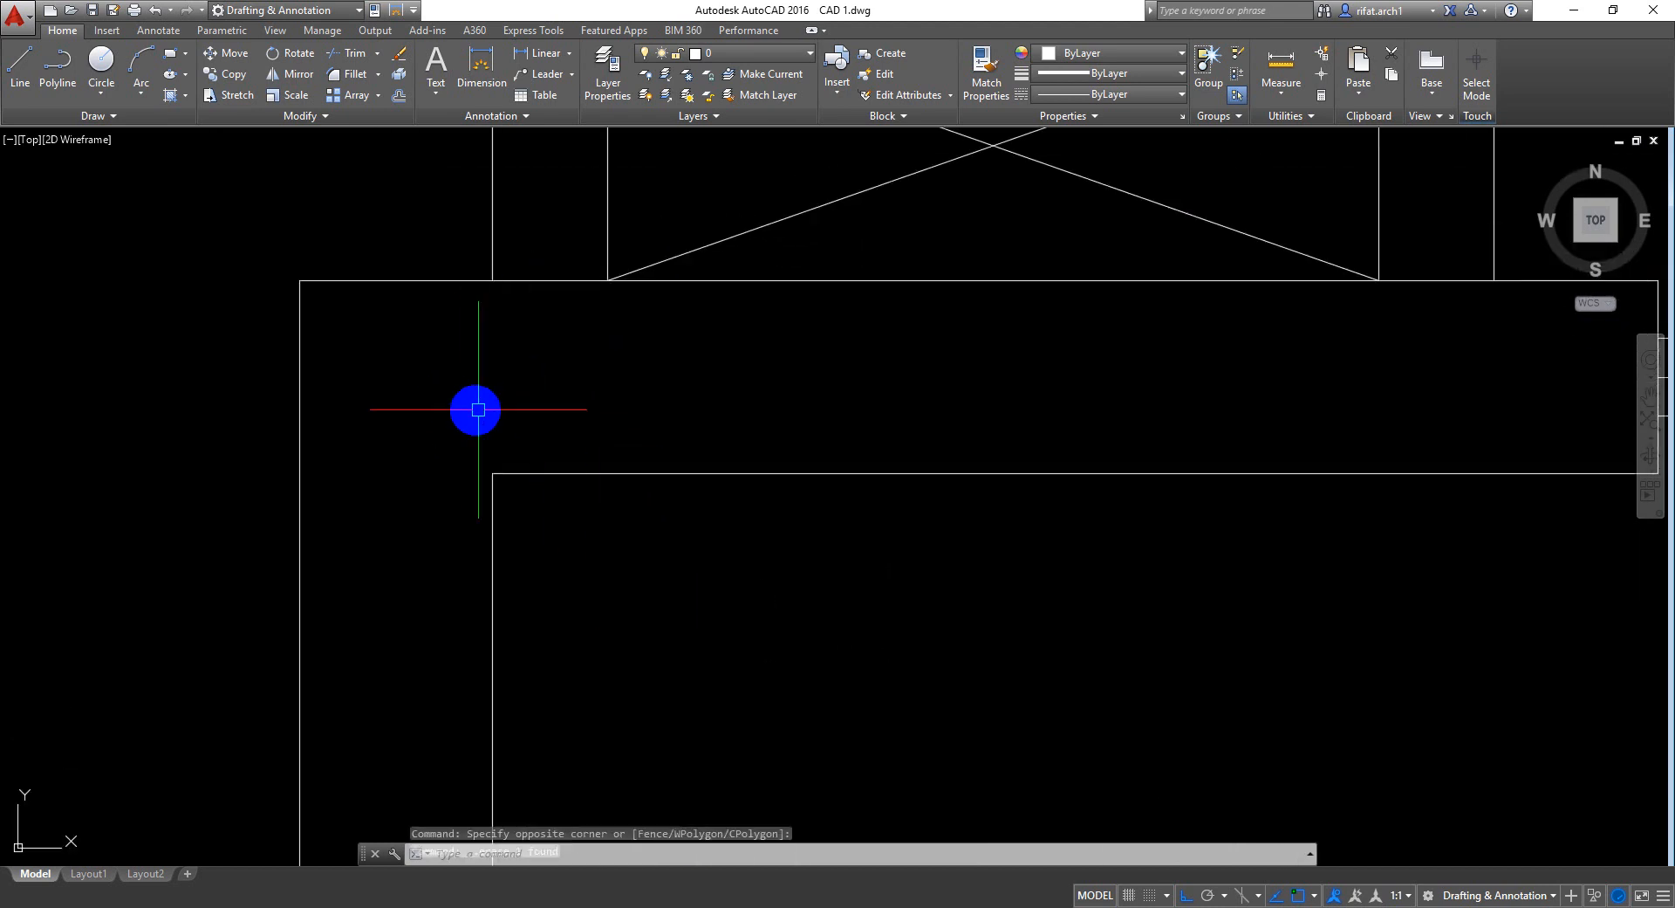
# Save the floor plan drawing
pyautogui.scroll(-7, 479, 411)
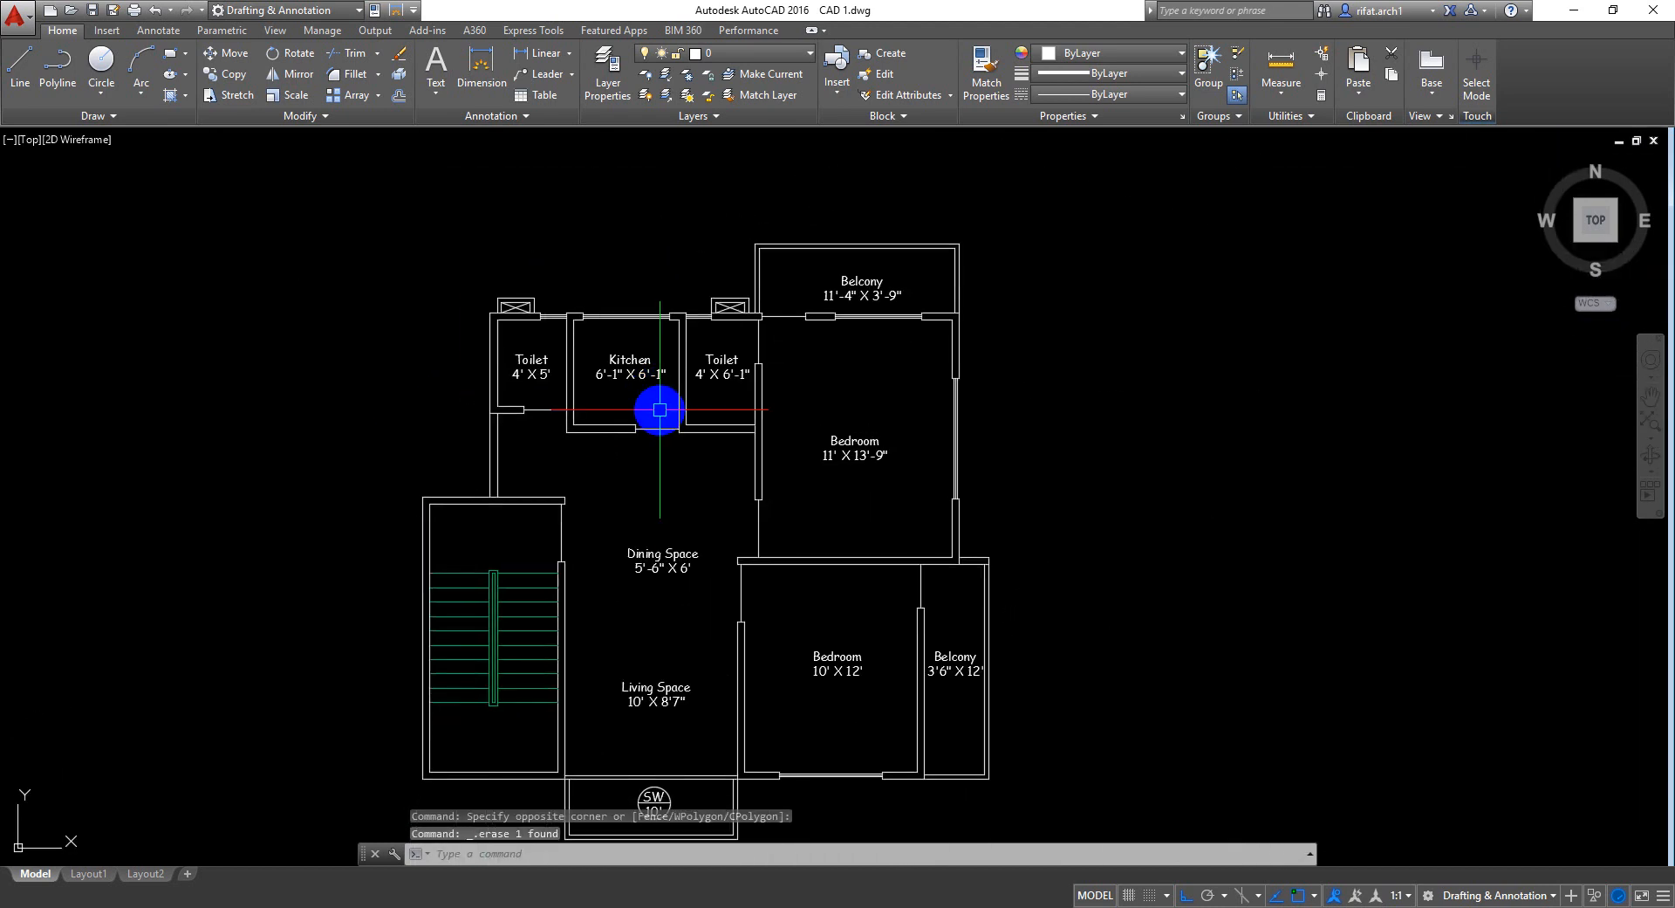
pyautogui.hotkey('ctrl', 's')
pyautogui.moveTo(660, 550); pyautogui.dragTo(706, 491, button='middle')
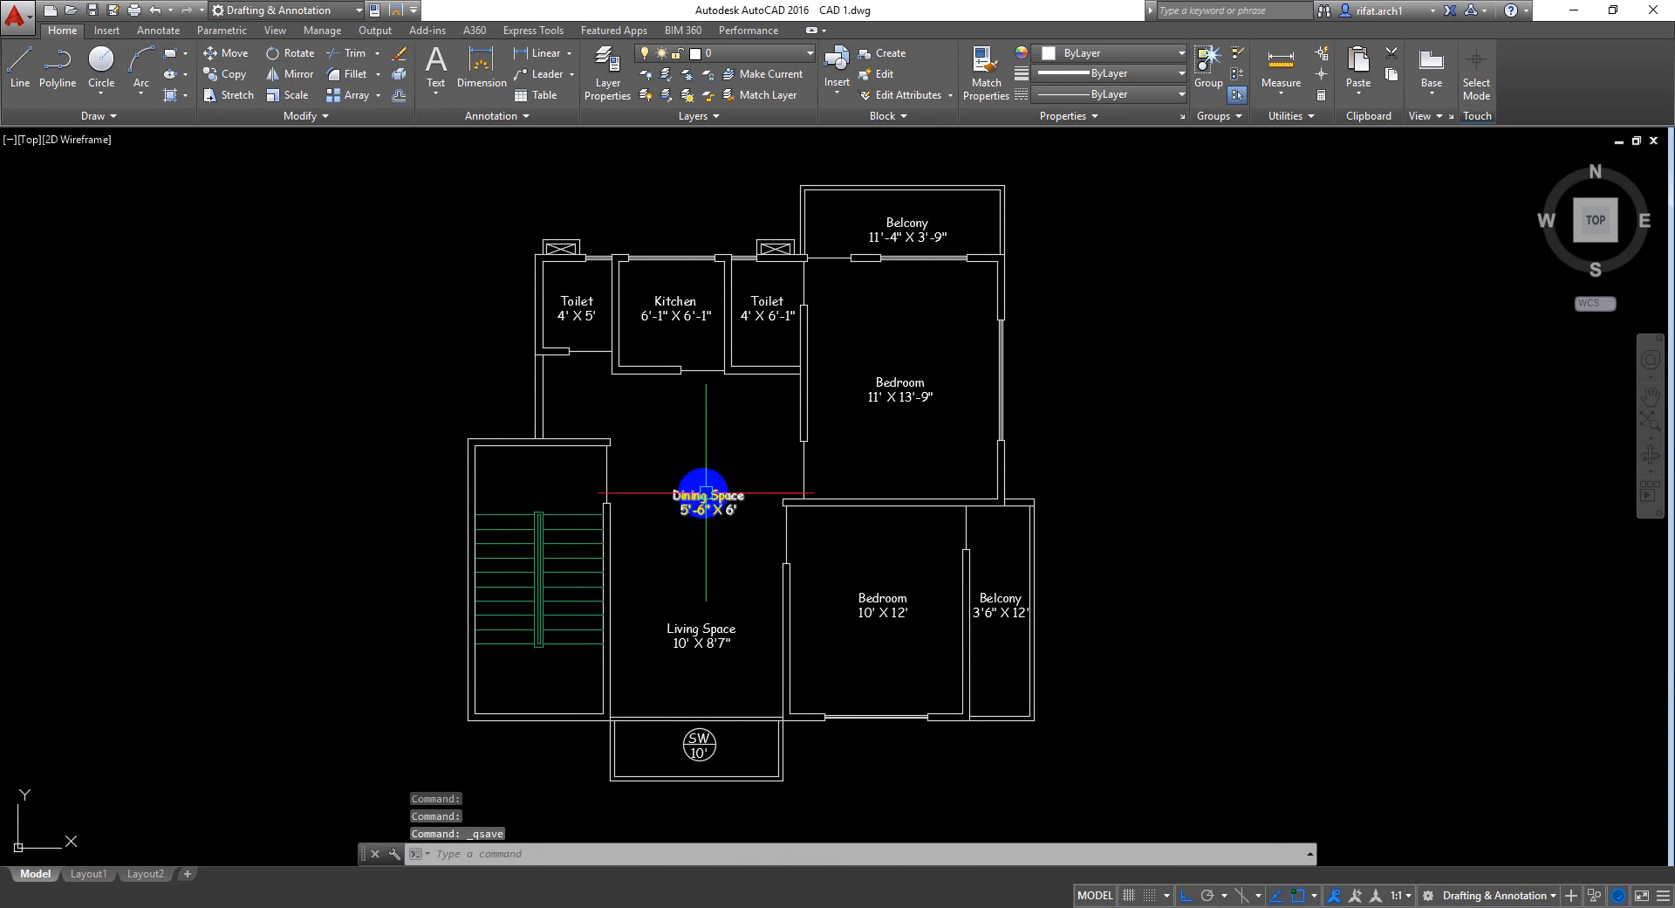
# Mirror the whole apartment except the staircase block about the staircase's vertical centre line, keeping the source objects
pyautogui.click(1061, 173)
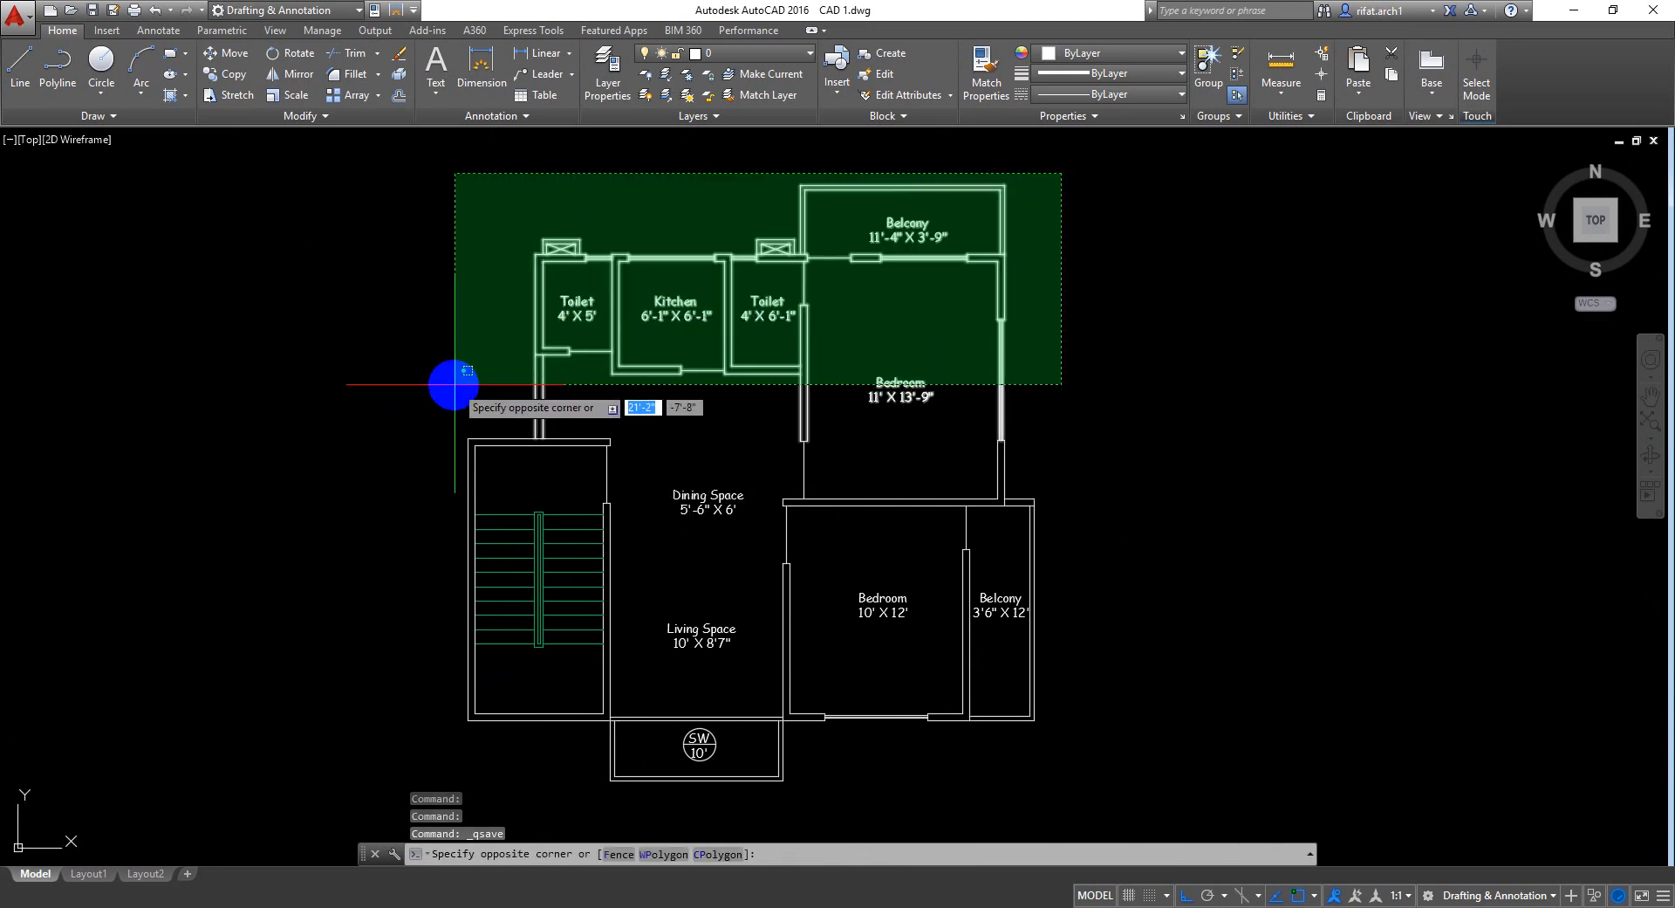
pyautogui.click(438, 413)
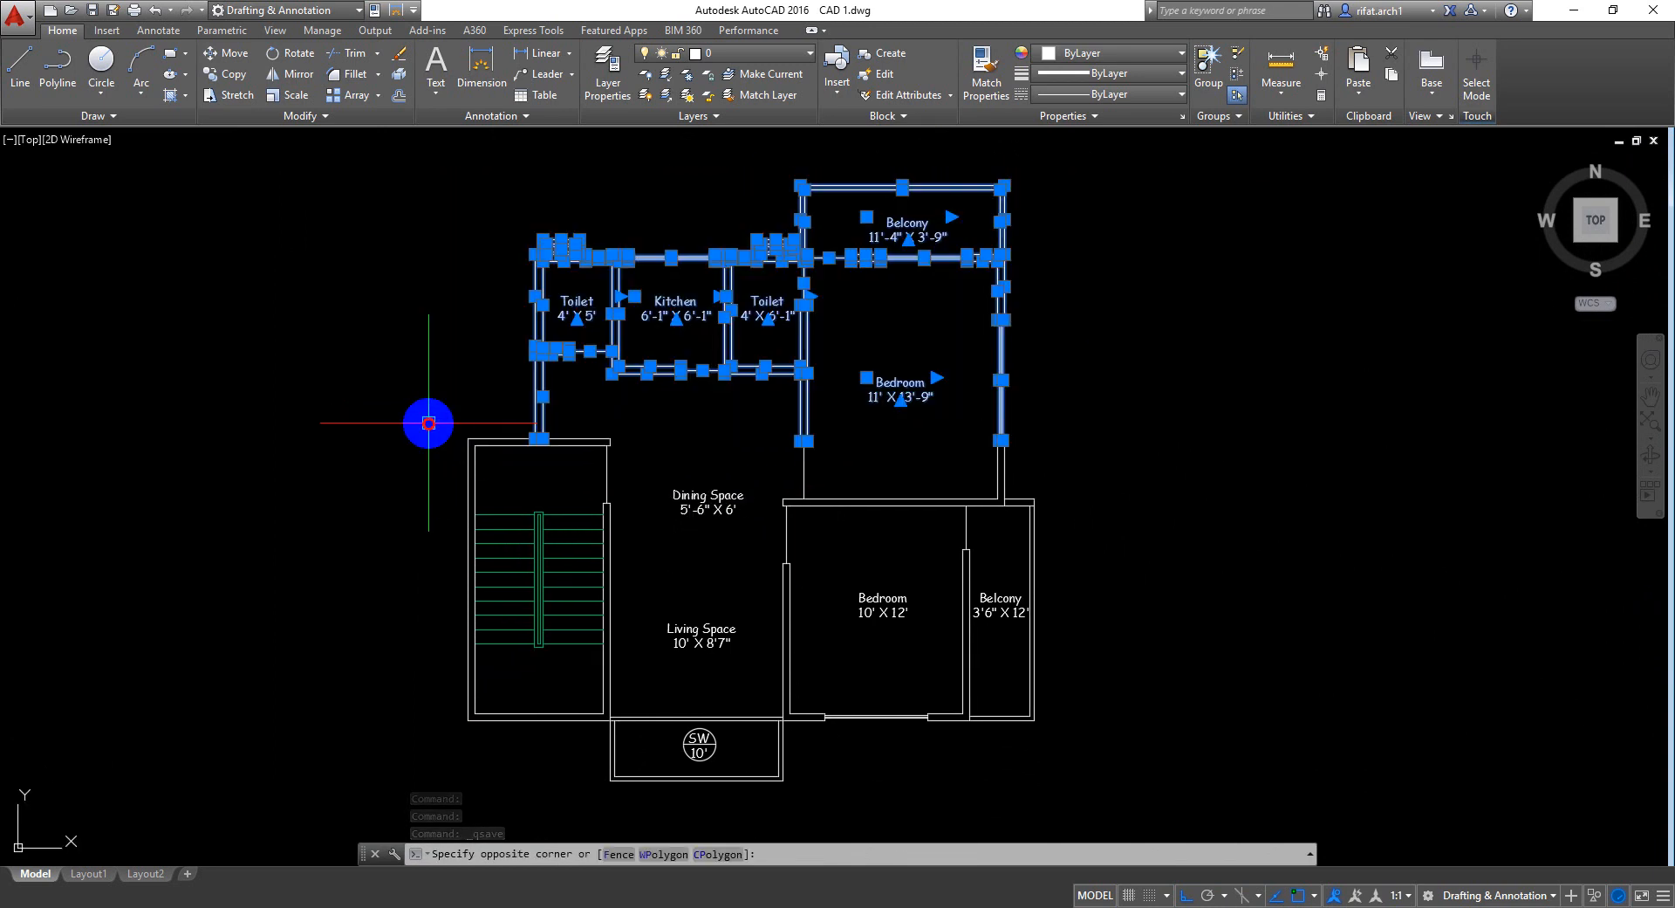
pyautogui.click(1055, 172)
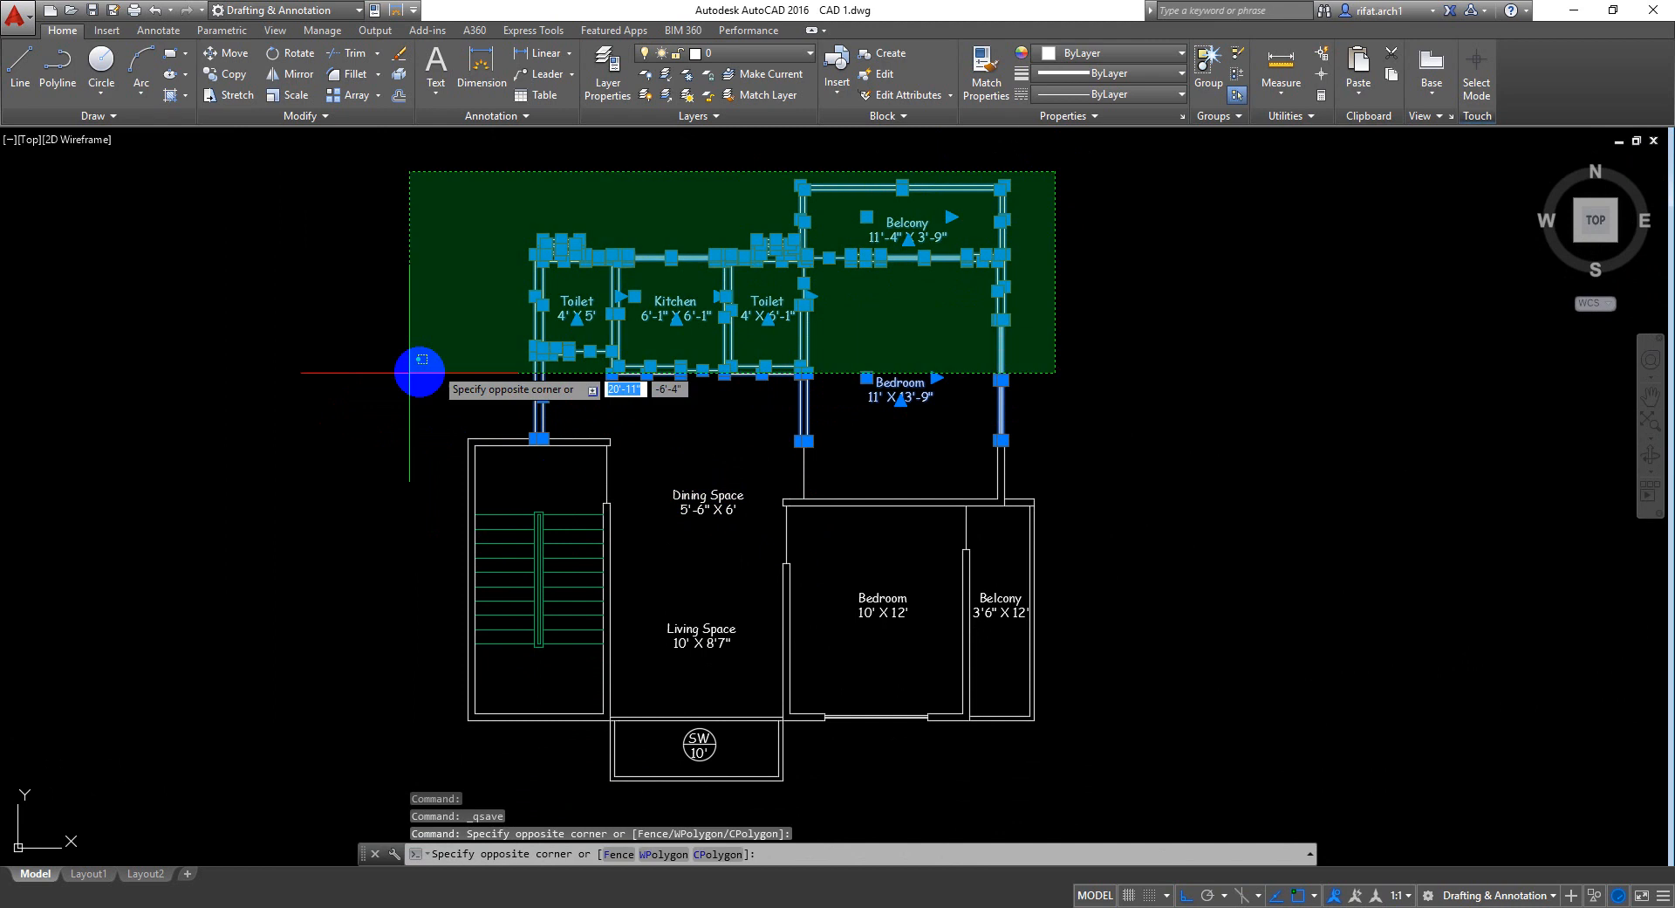
pyautogui.click(330, 431)
pyautogui.moveTo(949, 447); pyautogui.dragTo(940, 416, button='middle')
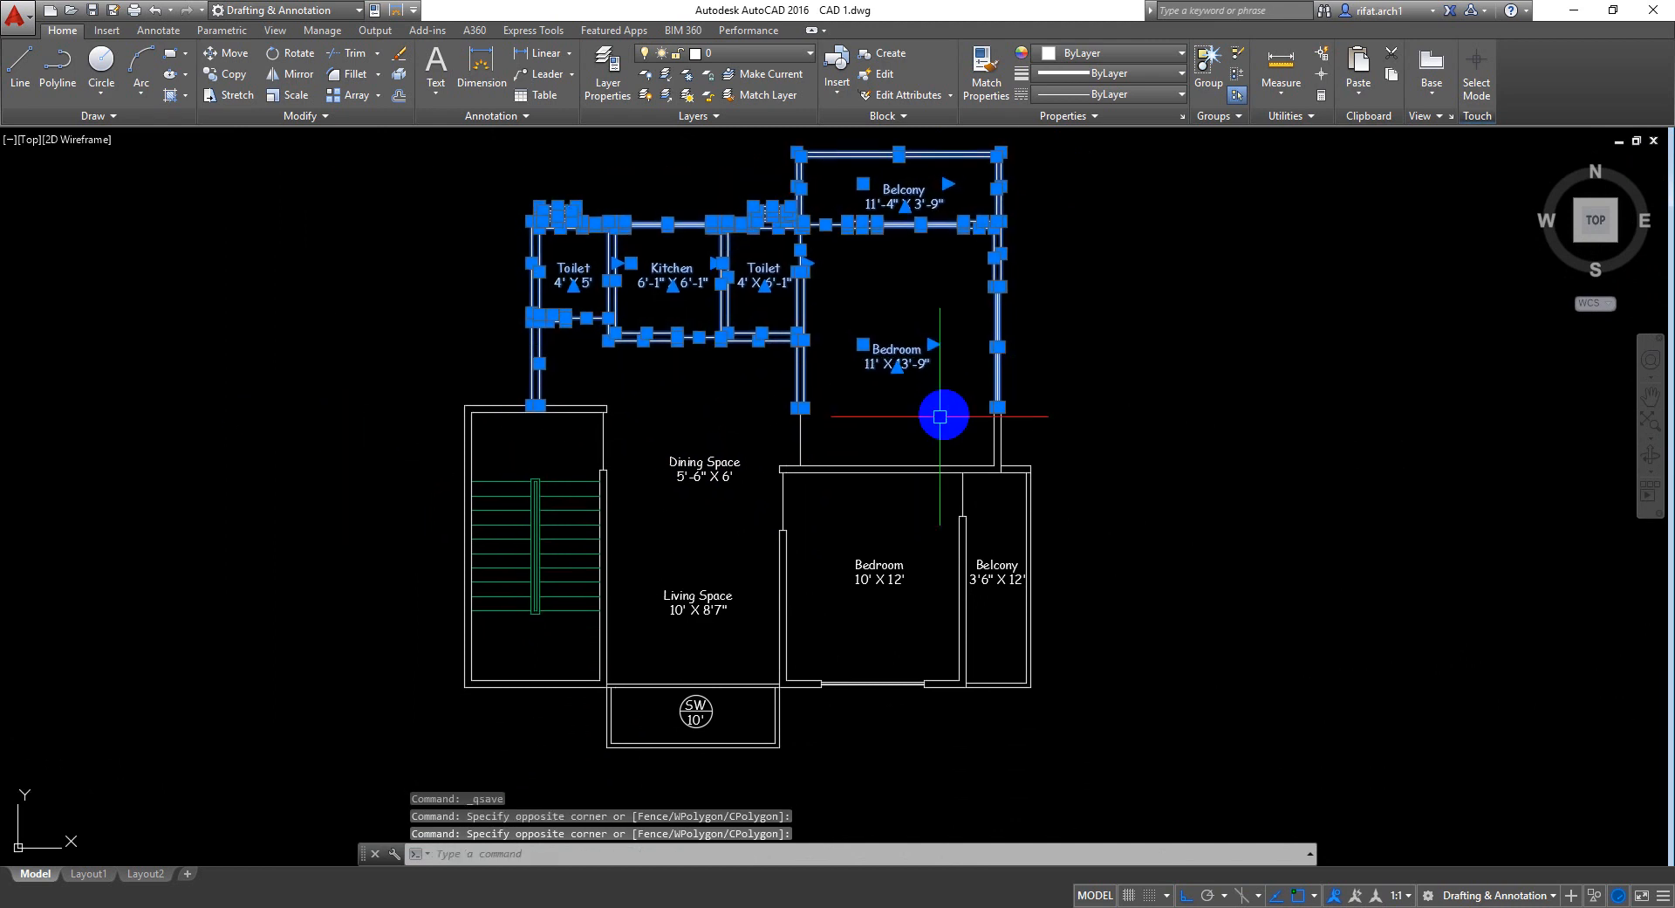
pyautogui.moveTo(553, 568); pyautogui.dragTo(542, 542, button='middle')
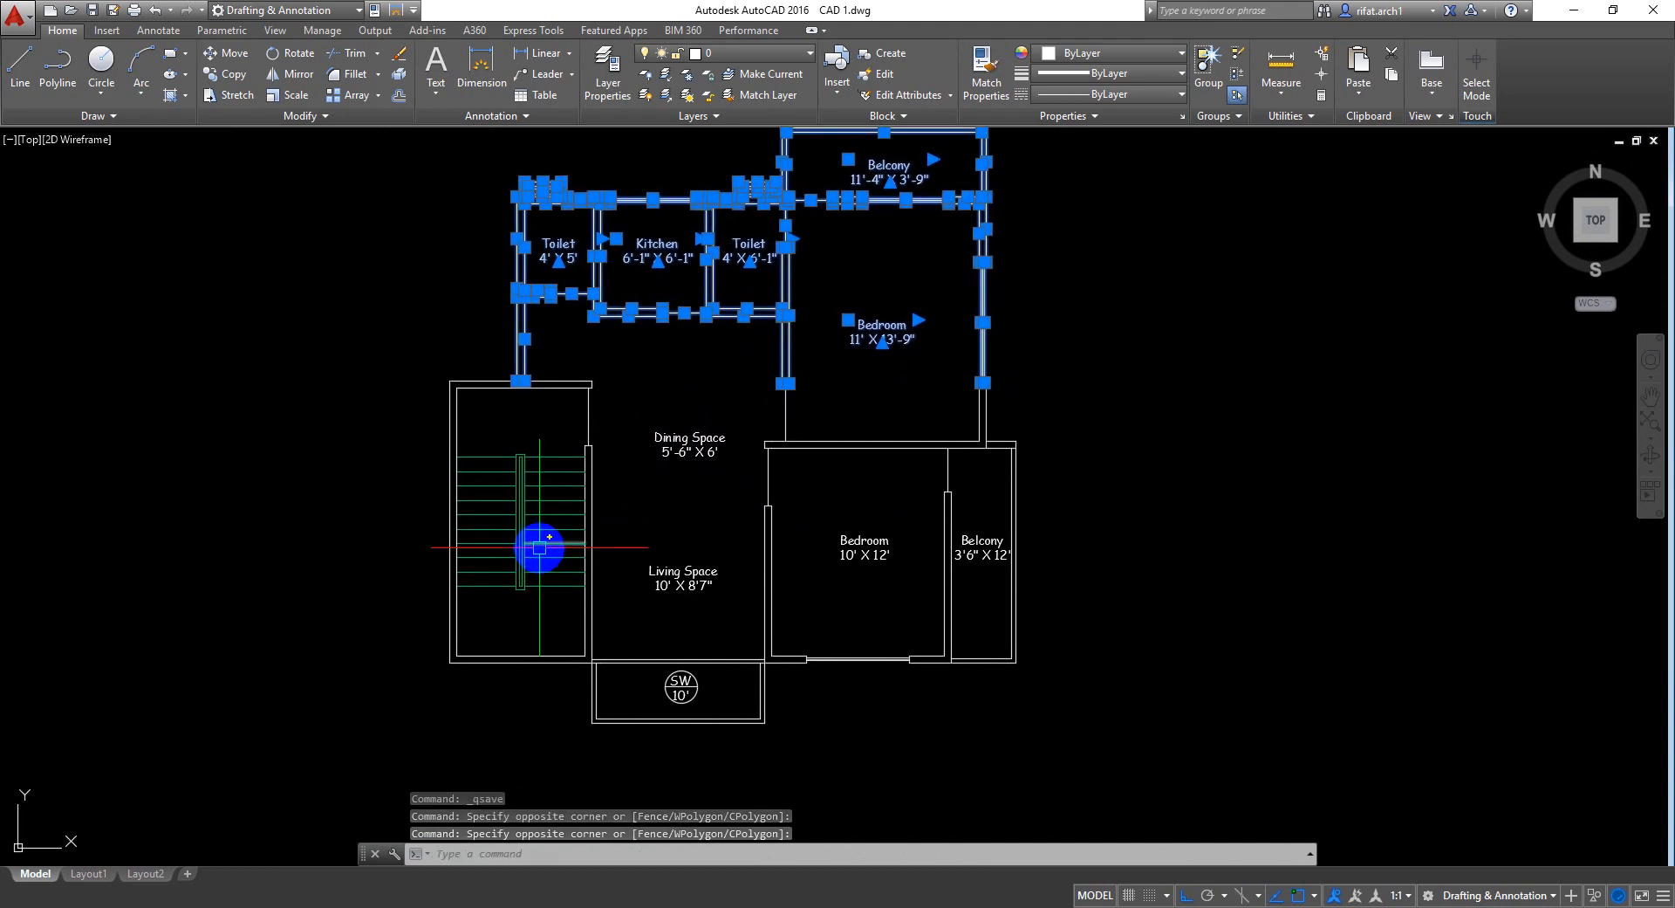
pyautogui.moveTo(562, 476); pyautogui.dragTo(564, 468, button='middle')
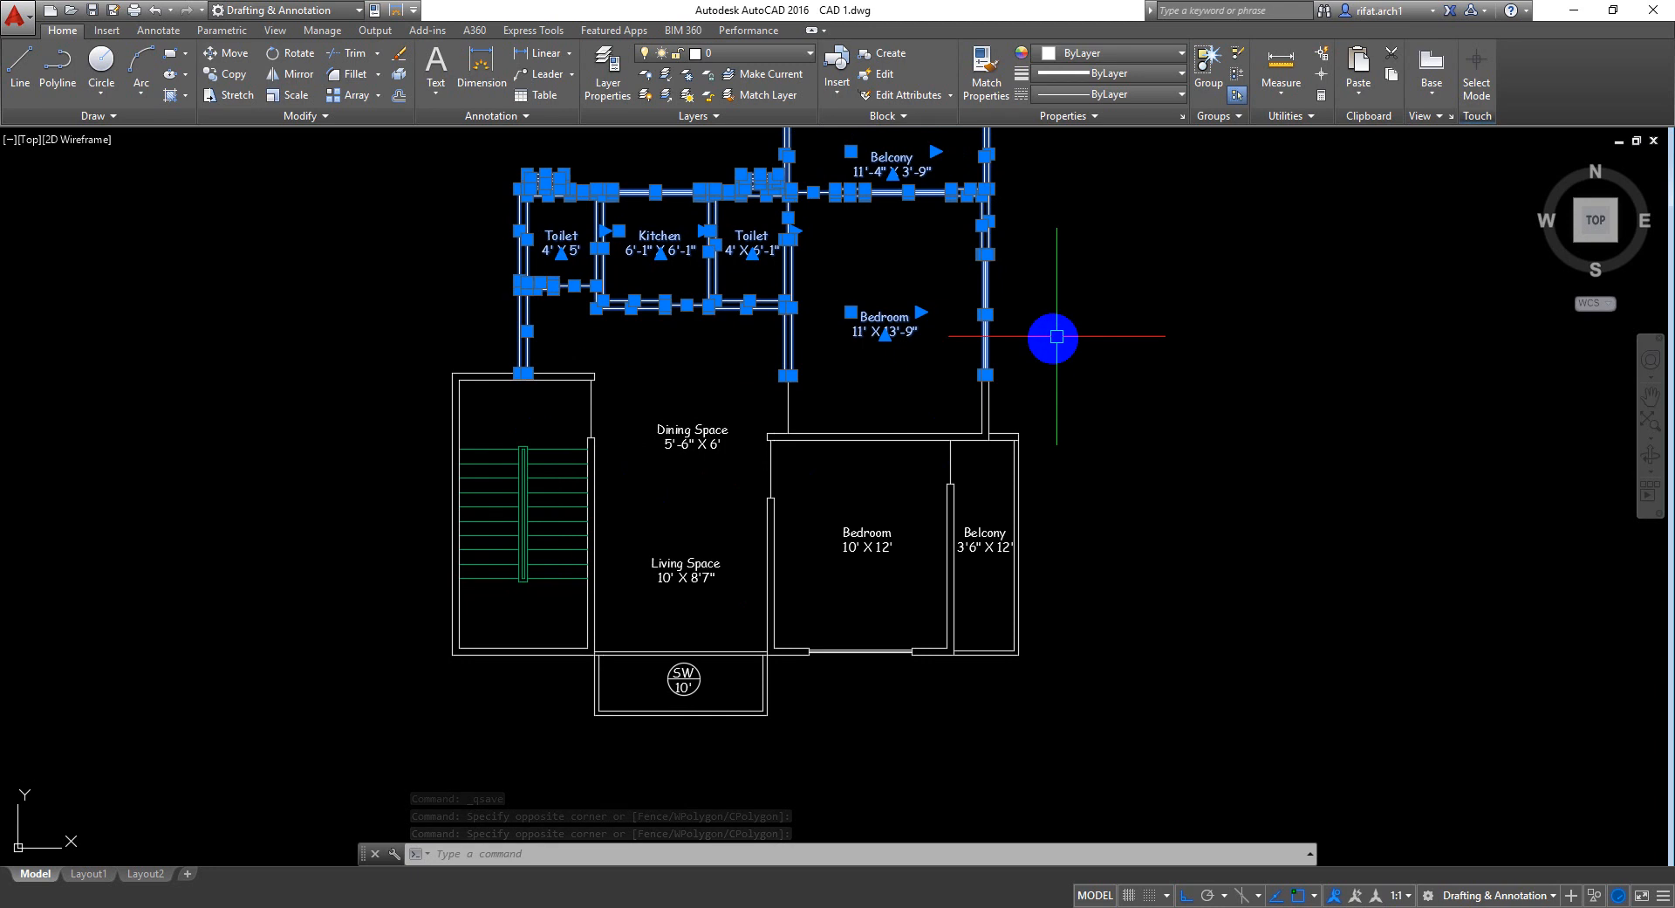
pyautogui.click(1081, 313)
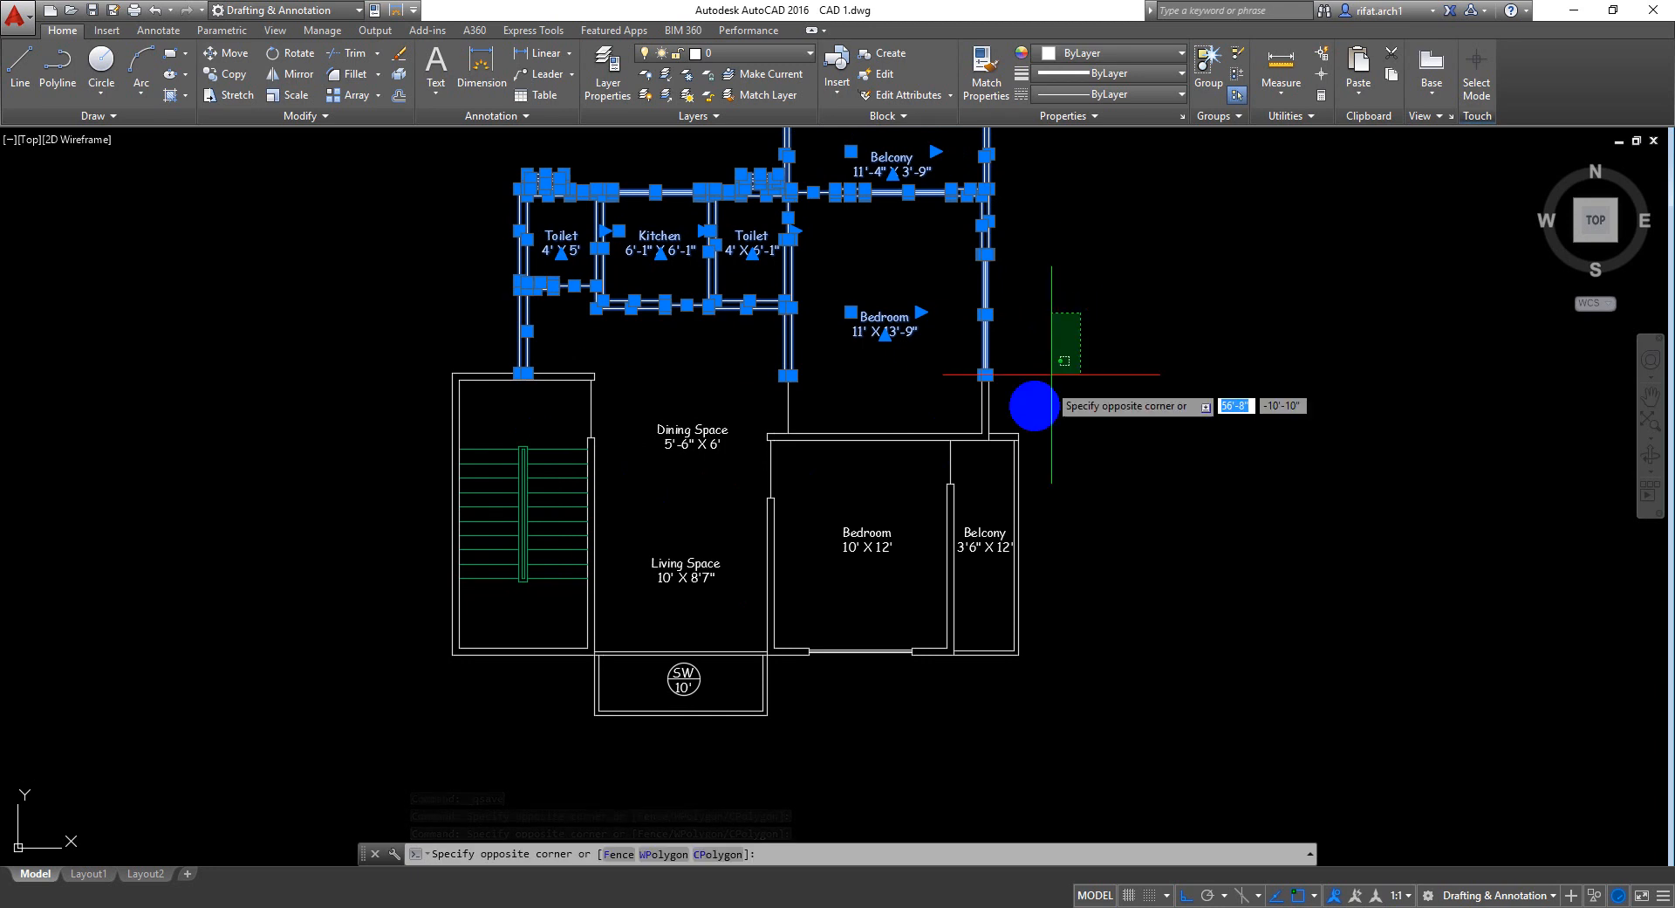
pyautogui.click(639, 750)
pyautogui.click(1071, 273)
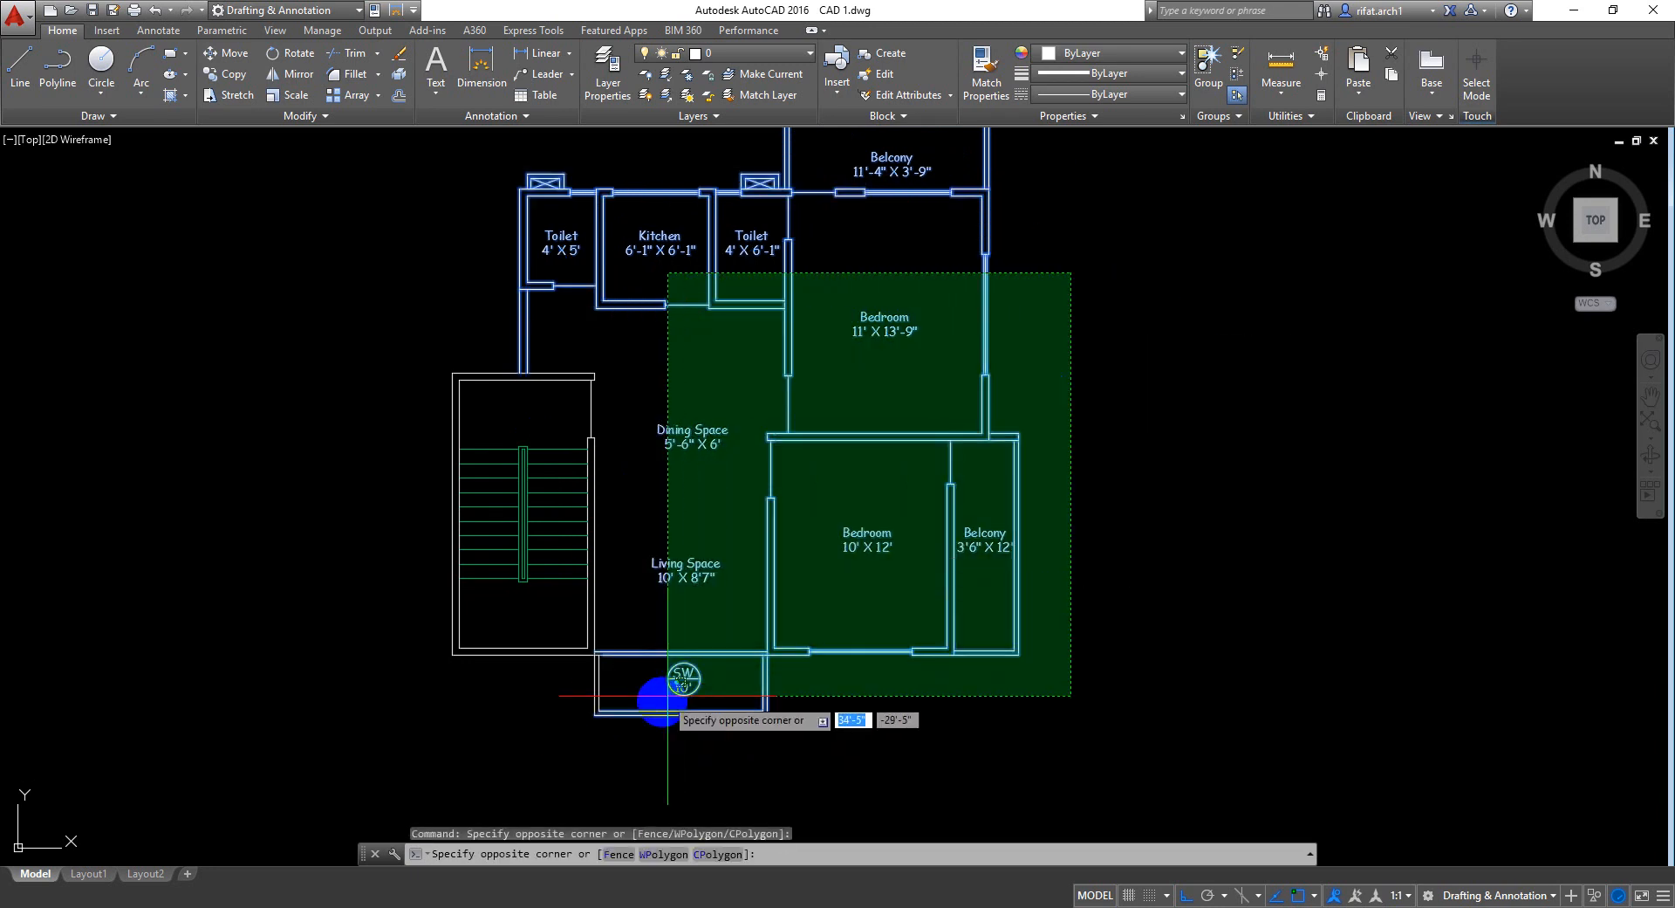
pyautogui.click(625, 734)
pyautogui.click(870, 731)
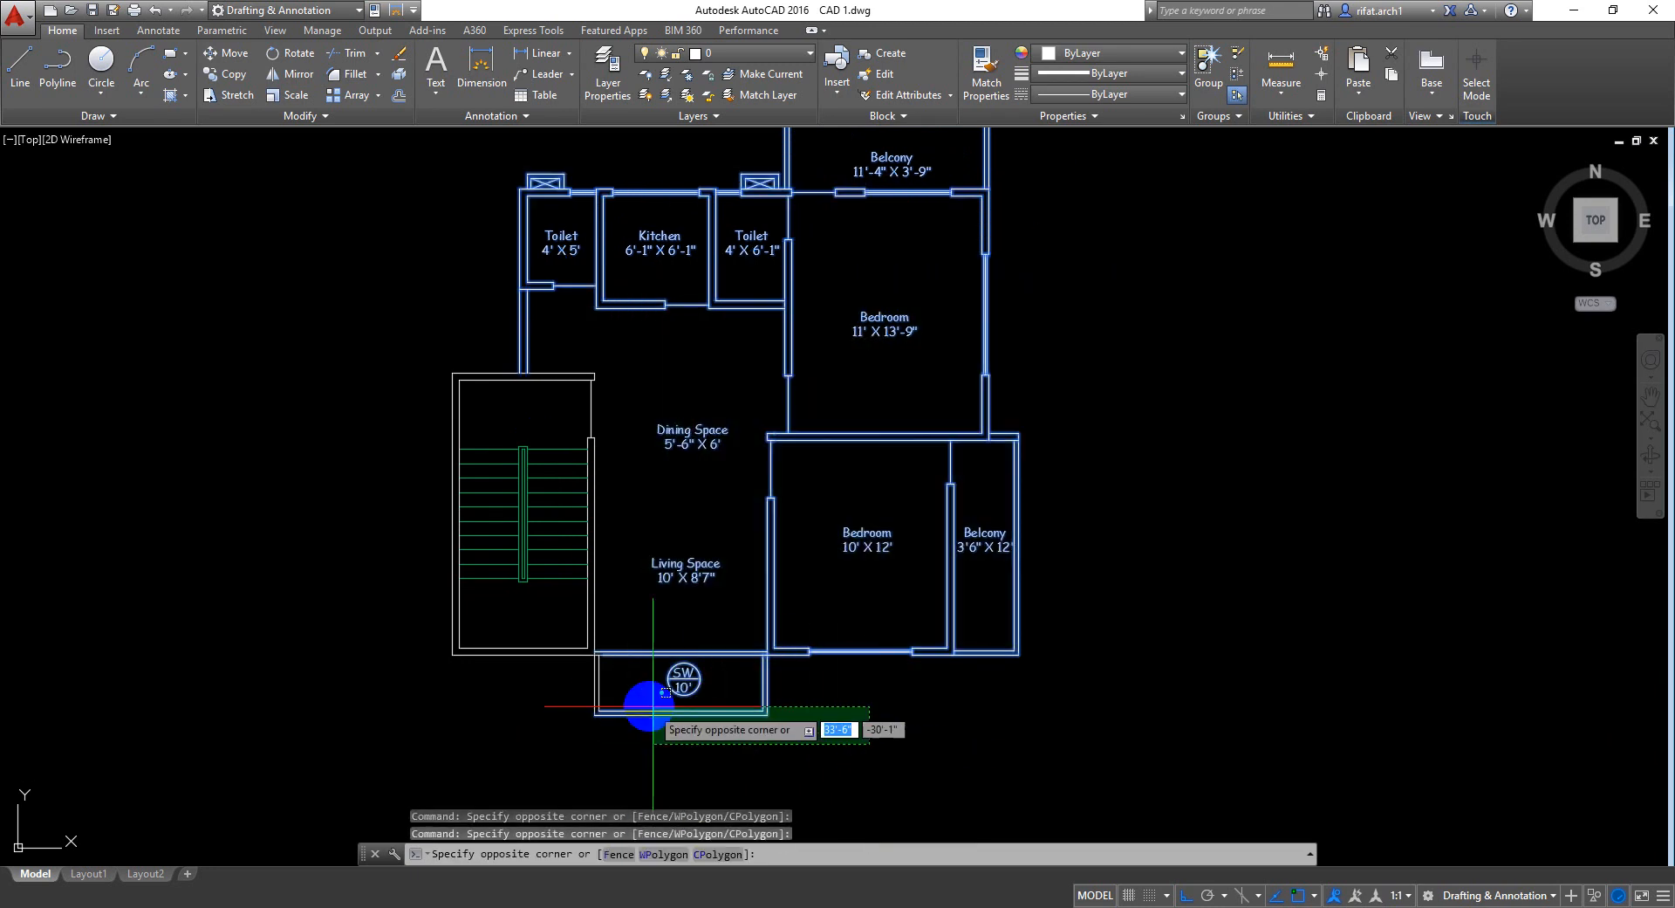
pyautogui.click(572, 678)
pyautogui.moveTo(404, 459); pyautogui.dragTo(440, 486, button='middle')
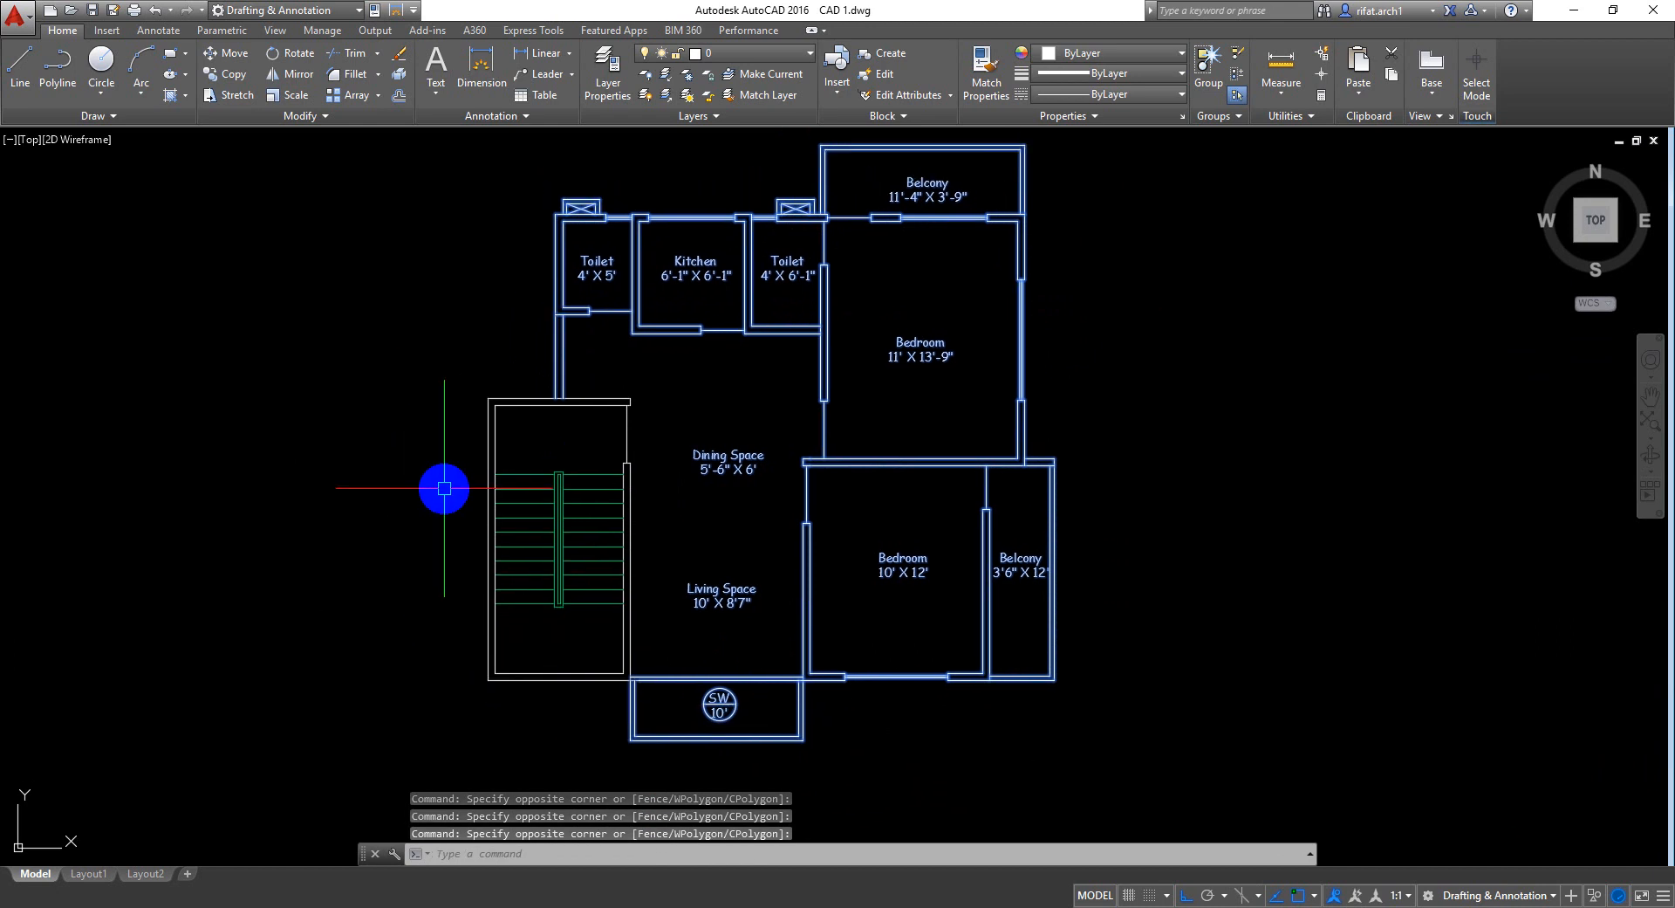
pyautogui.write('i')
pyautogui.press('Return')
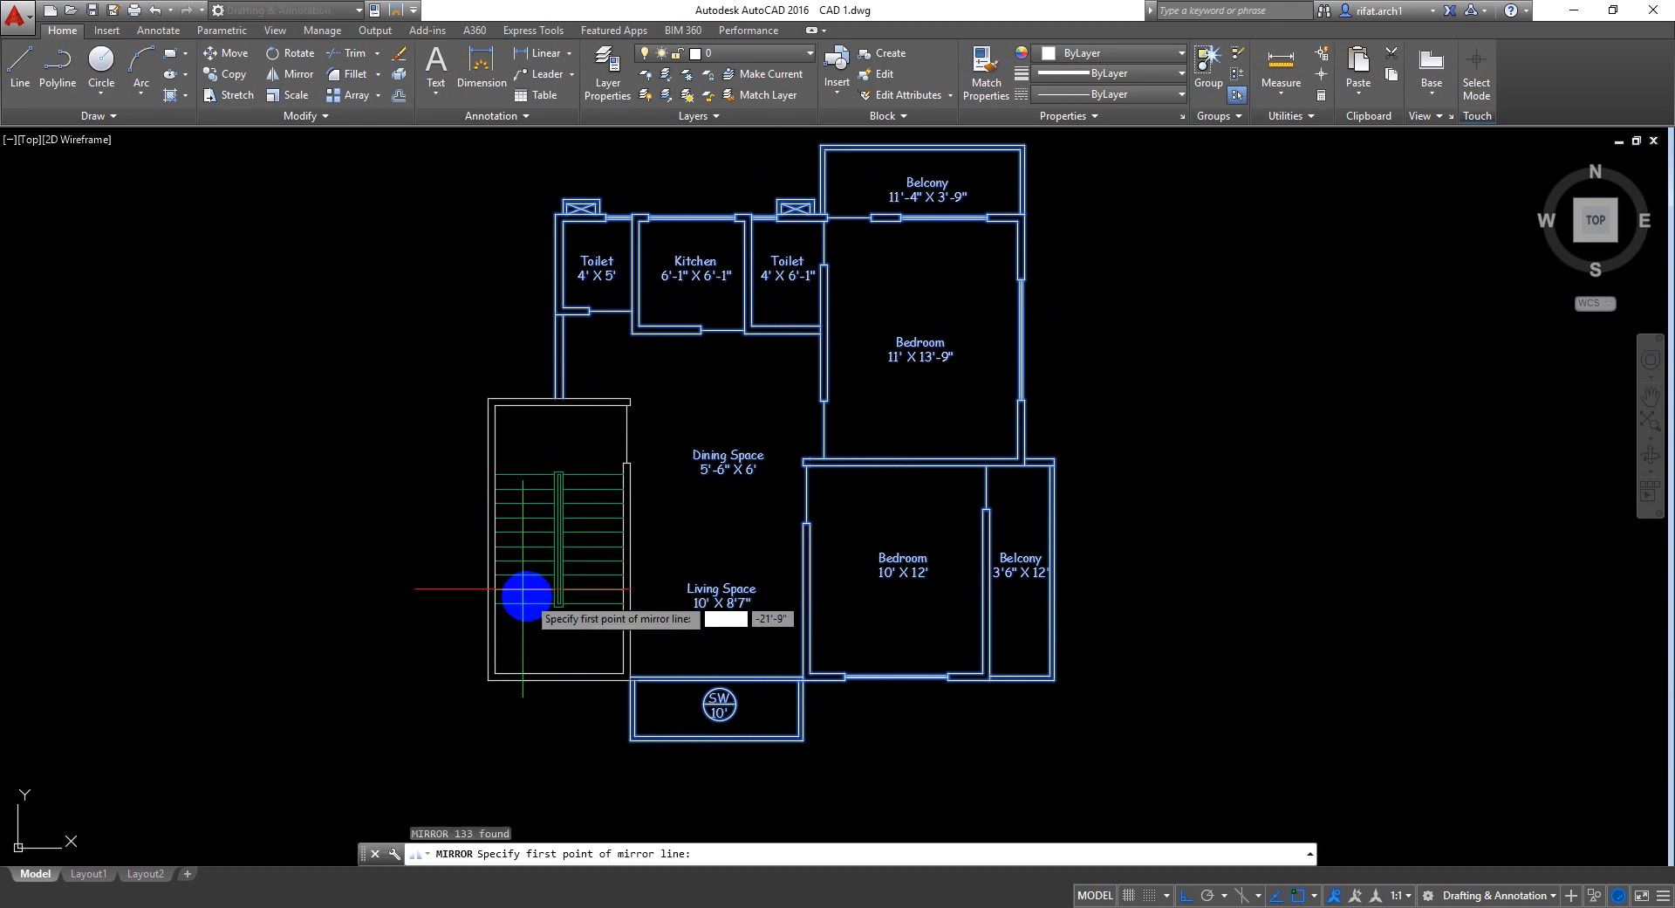
pyautogui.scroll(6, 561, 694)
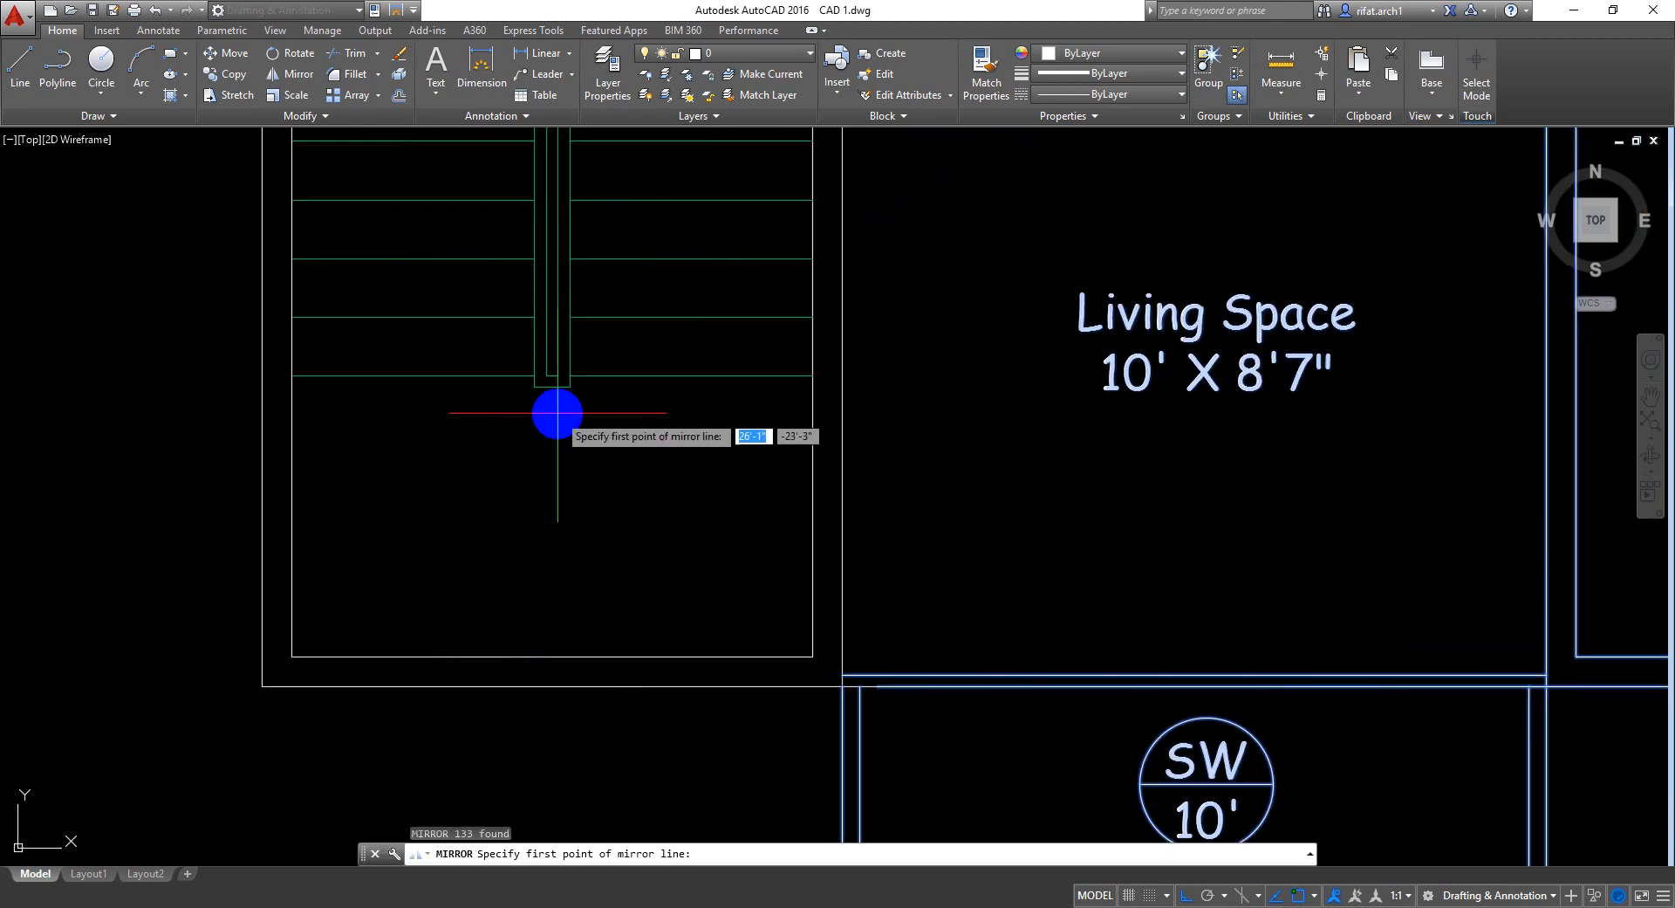
pyautogui.click(553, 393)
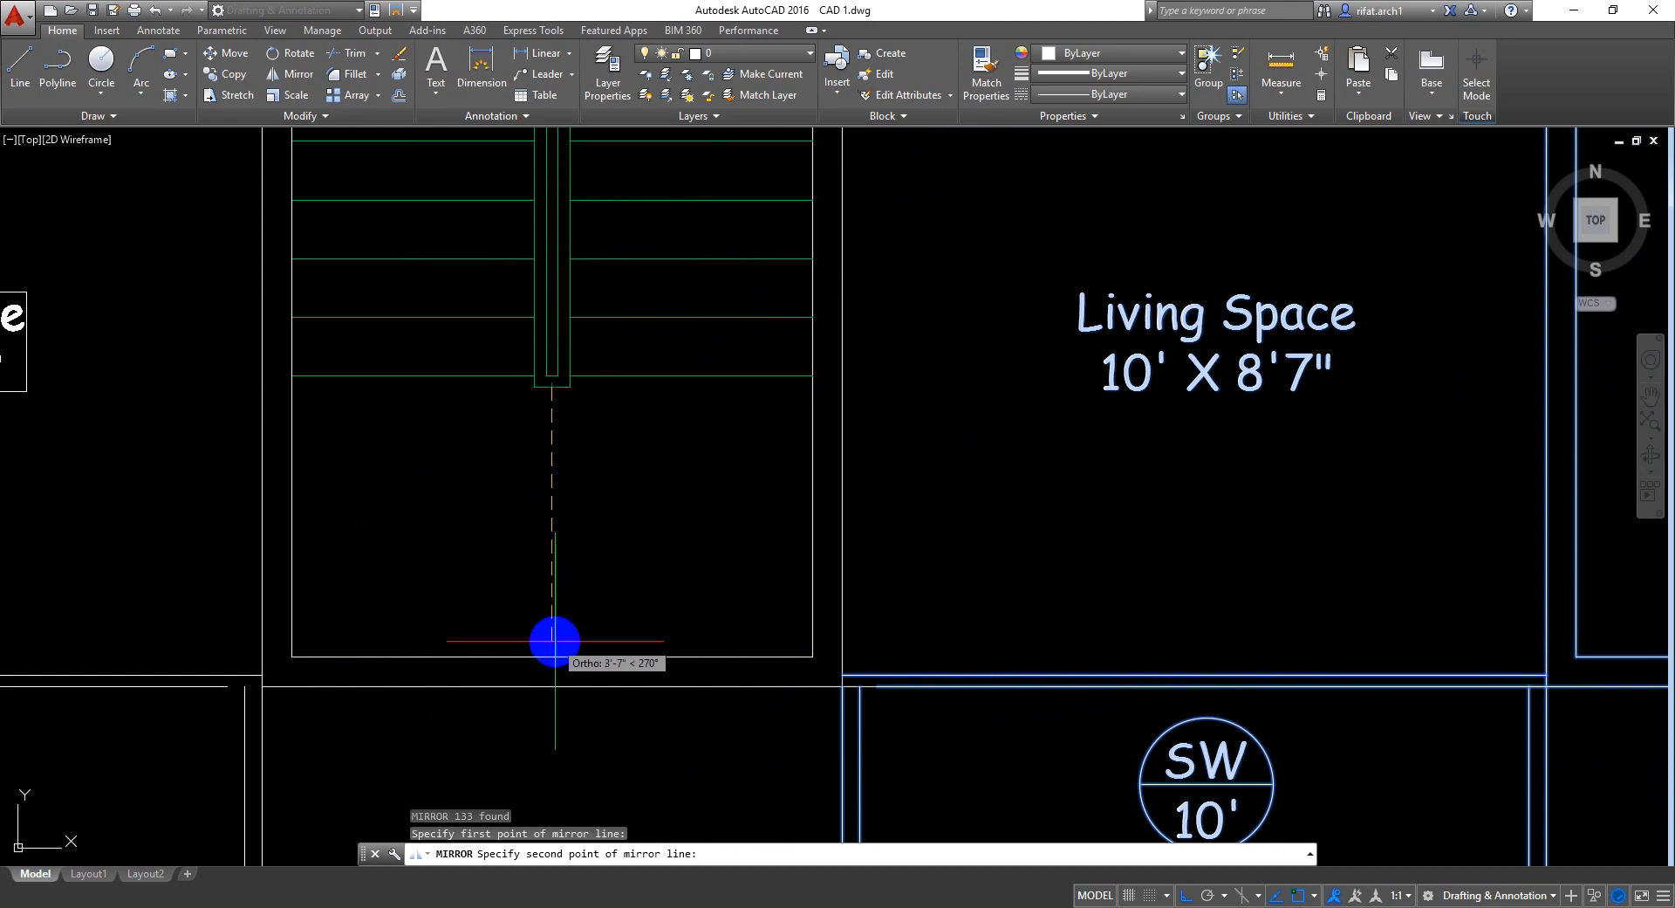
pyautogui.click(552, 656)
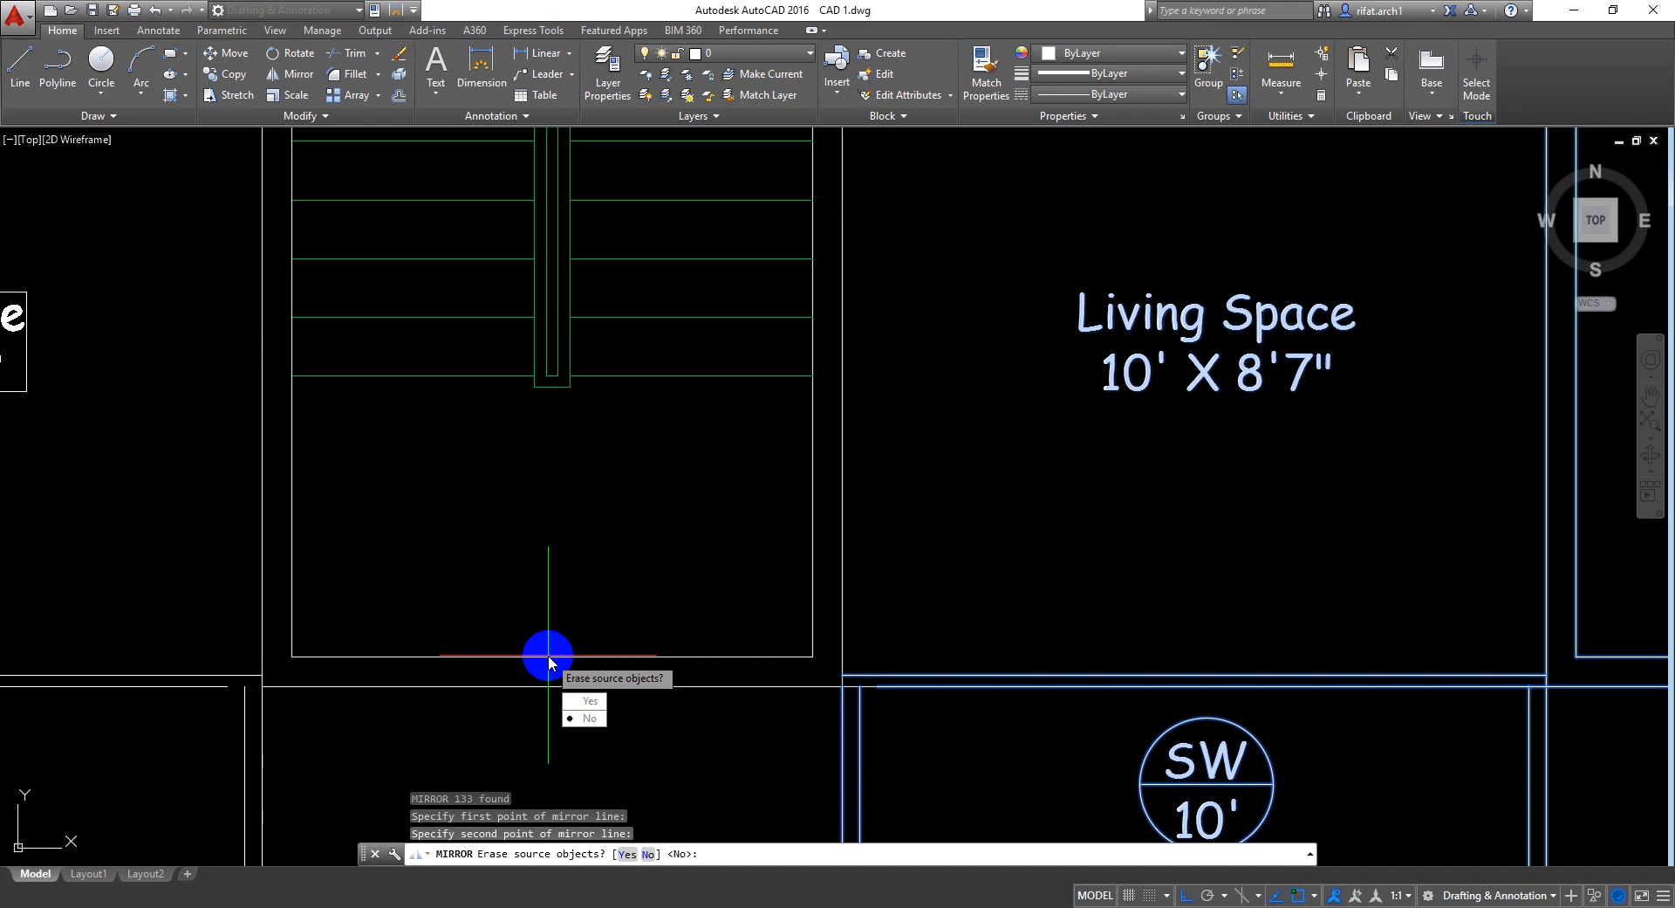
pyautogui.press('Return')
pyautogui.scroll(-8, 576, 539)
pyautogui.moveTo(498, 430); pyautogui.dragTo(544, 447, button='middle')
pyautogui.scroll(2, 517, 480)
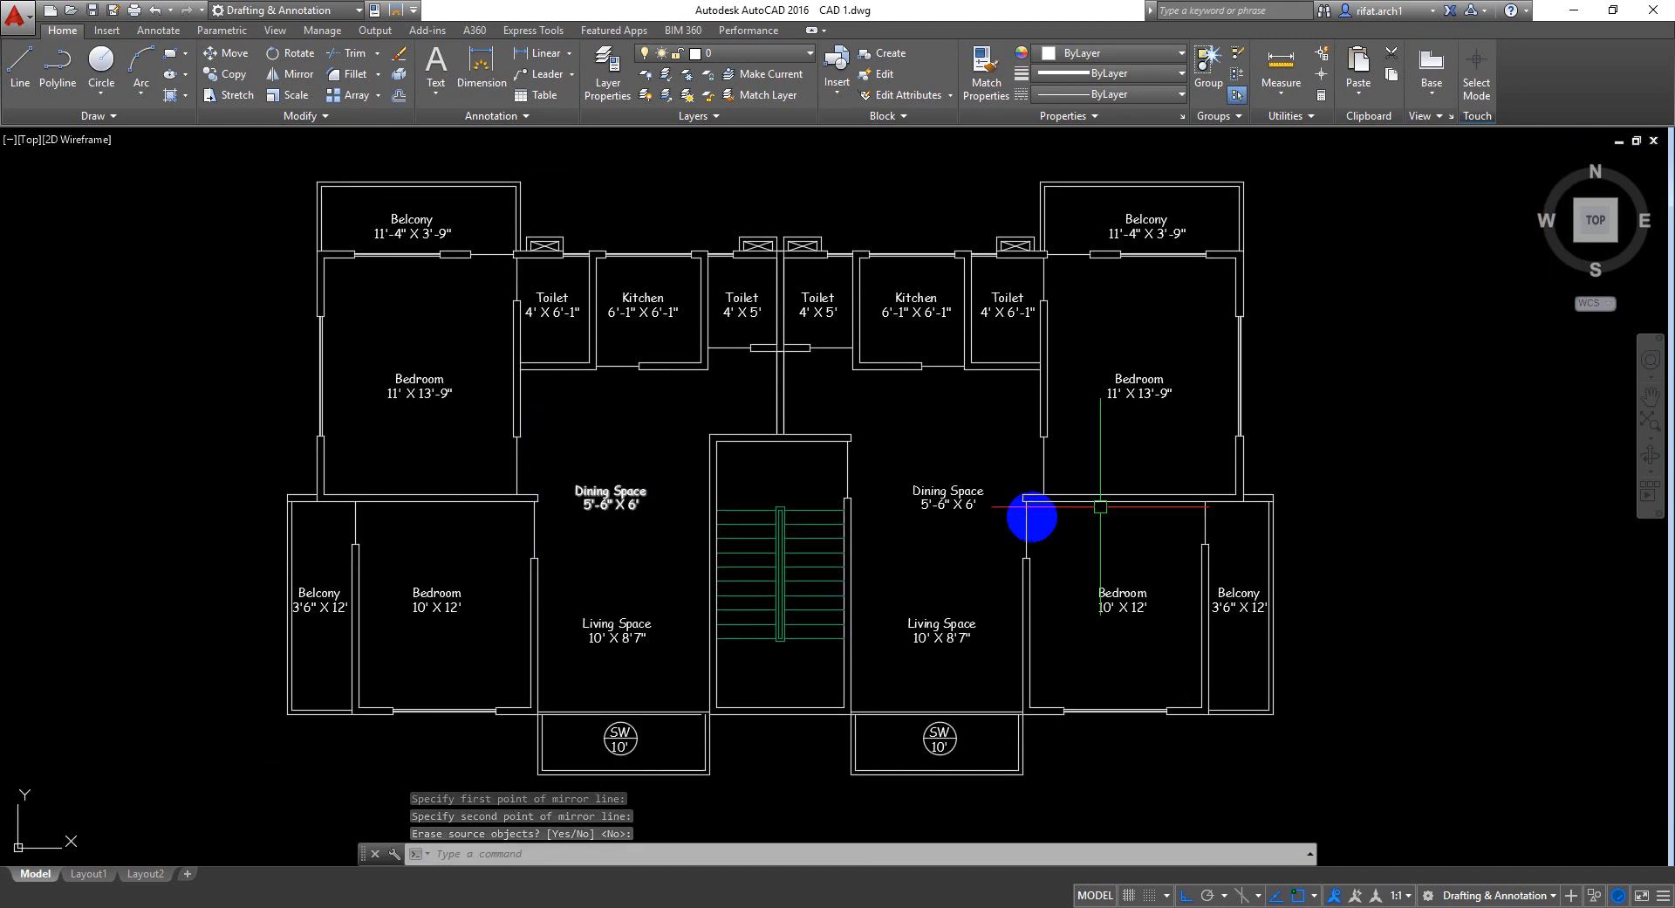
pyautogui.click(1407, 401)
pyautogui.click(1386, 534)
# Erase the mirrored crossed enclosure outside the left 4' X 5' toilet's upper wall
pyautogui.moveTo(767, 228); pyautogui.dragTo(765, 403, button='middle')
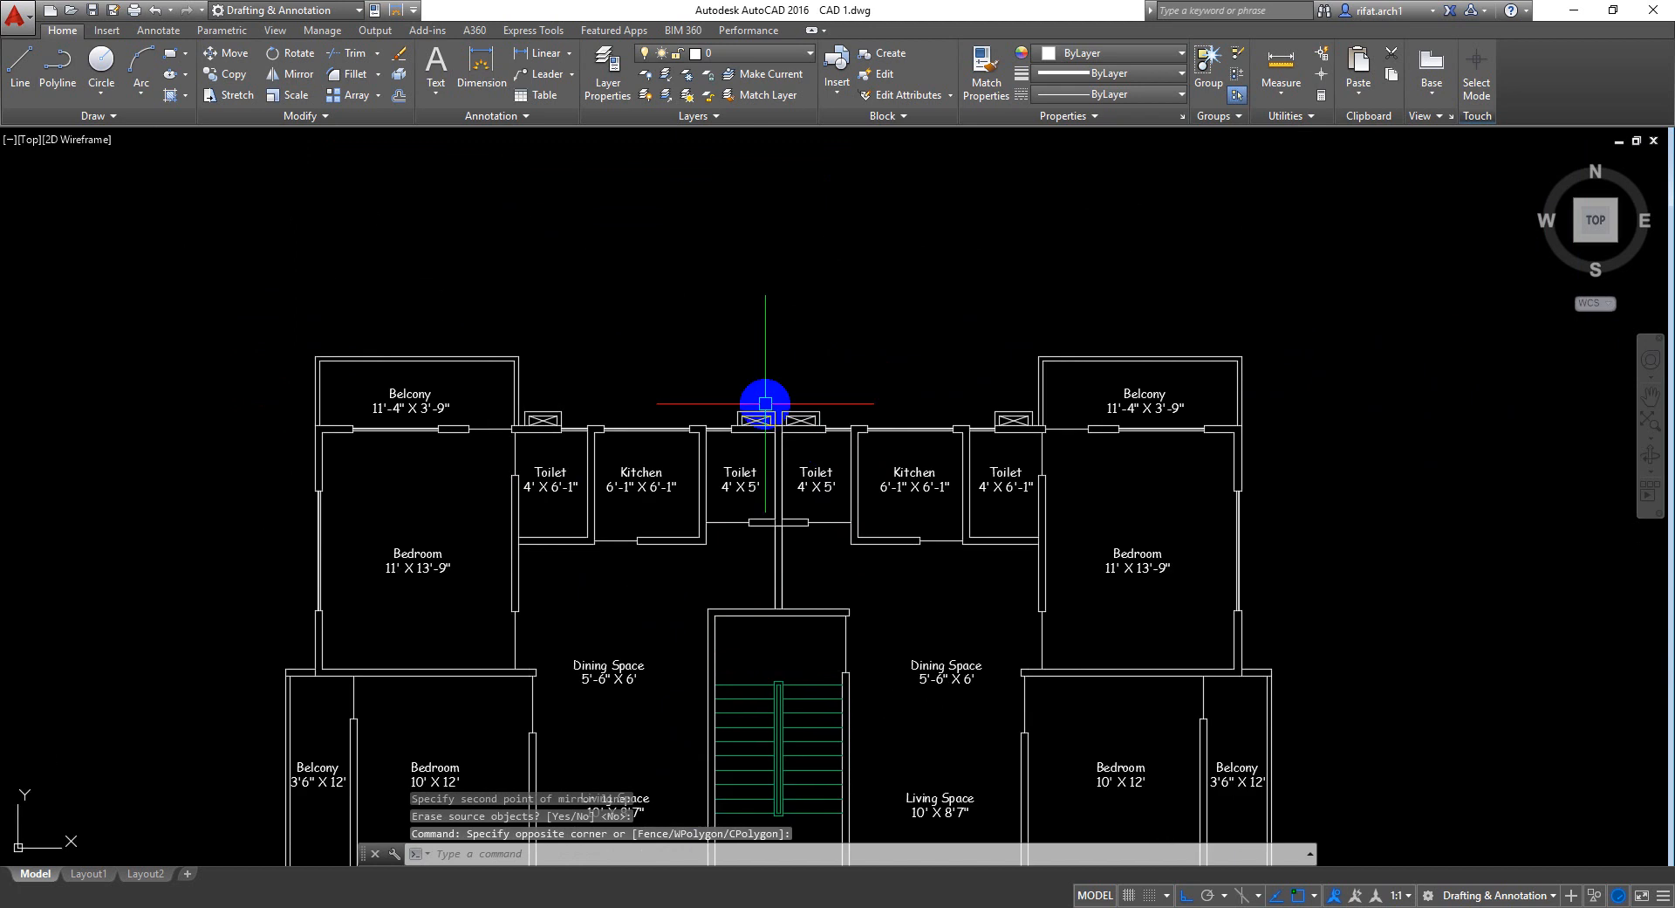
pyautogui.scroll(10, 765, 403)
pyautogui.moveTo(808, 460); pyautogui.dragTo(830, 419, button='middle')
pyautogui.click(772, 276)
pyautogui.click(324, 449)
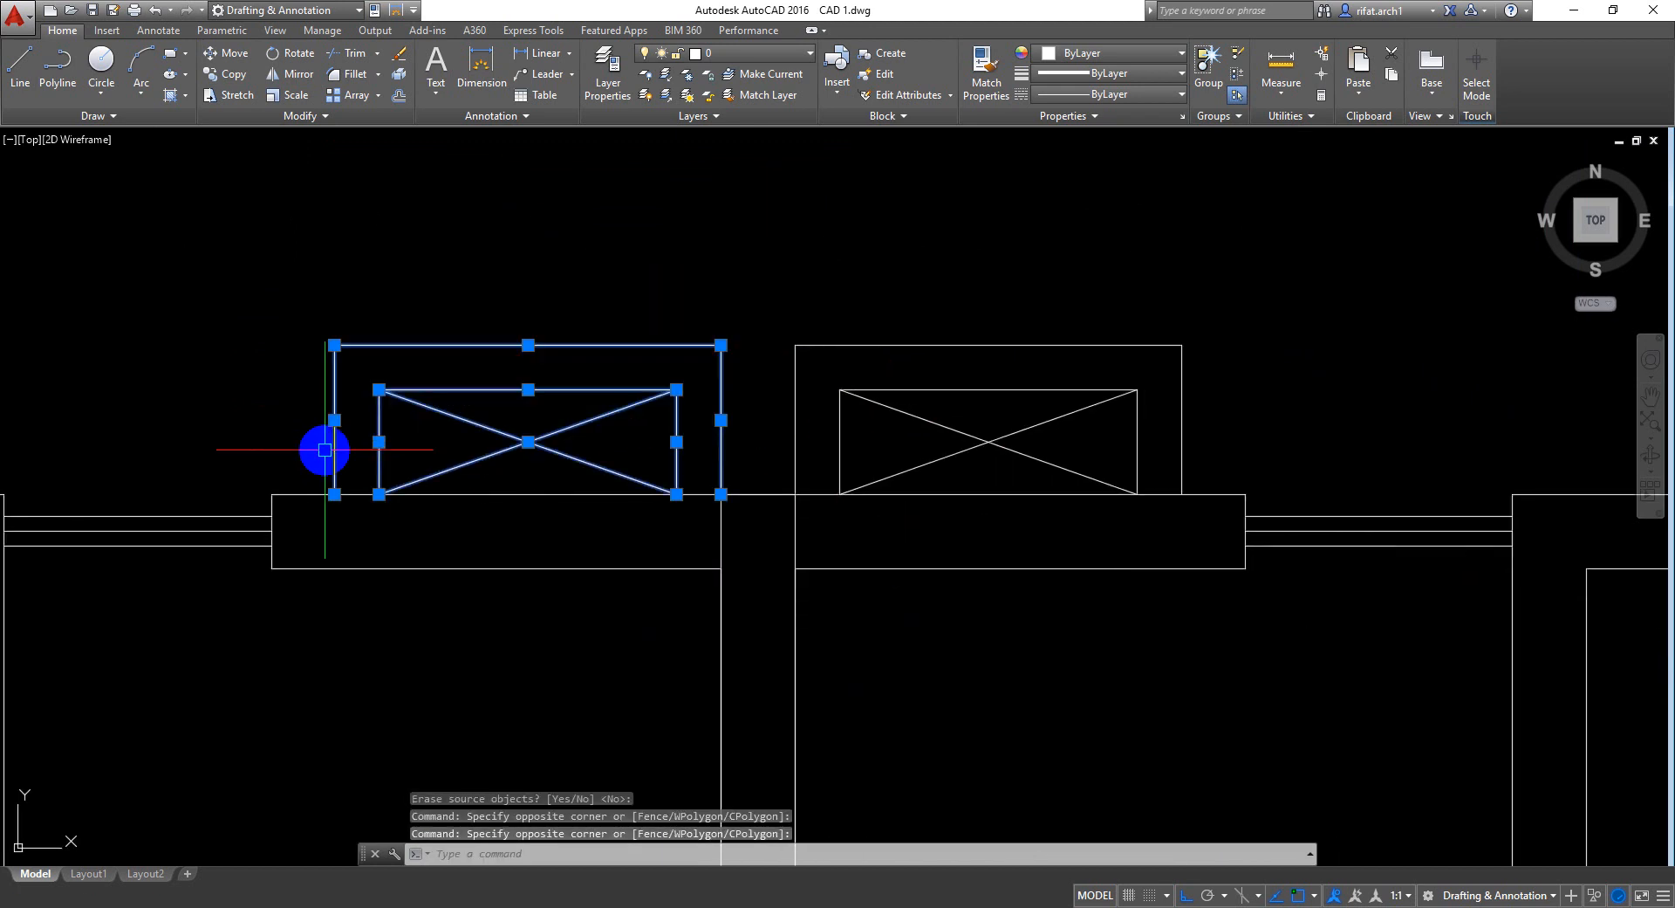
pyautogui.press('Delete')
pyautogui.scroll(-8, 442, 448)
pyautogui.scroll(4, 550, 474)
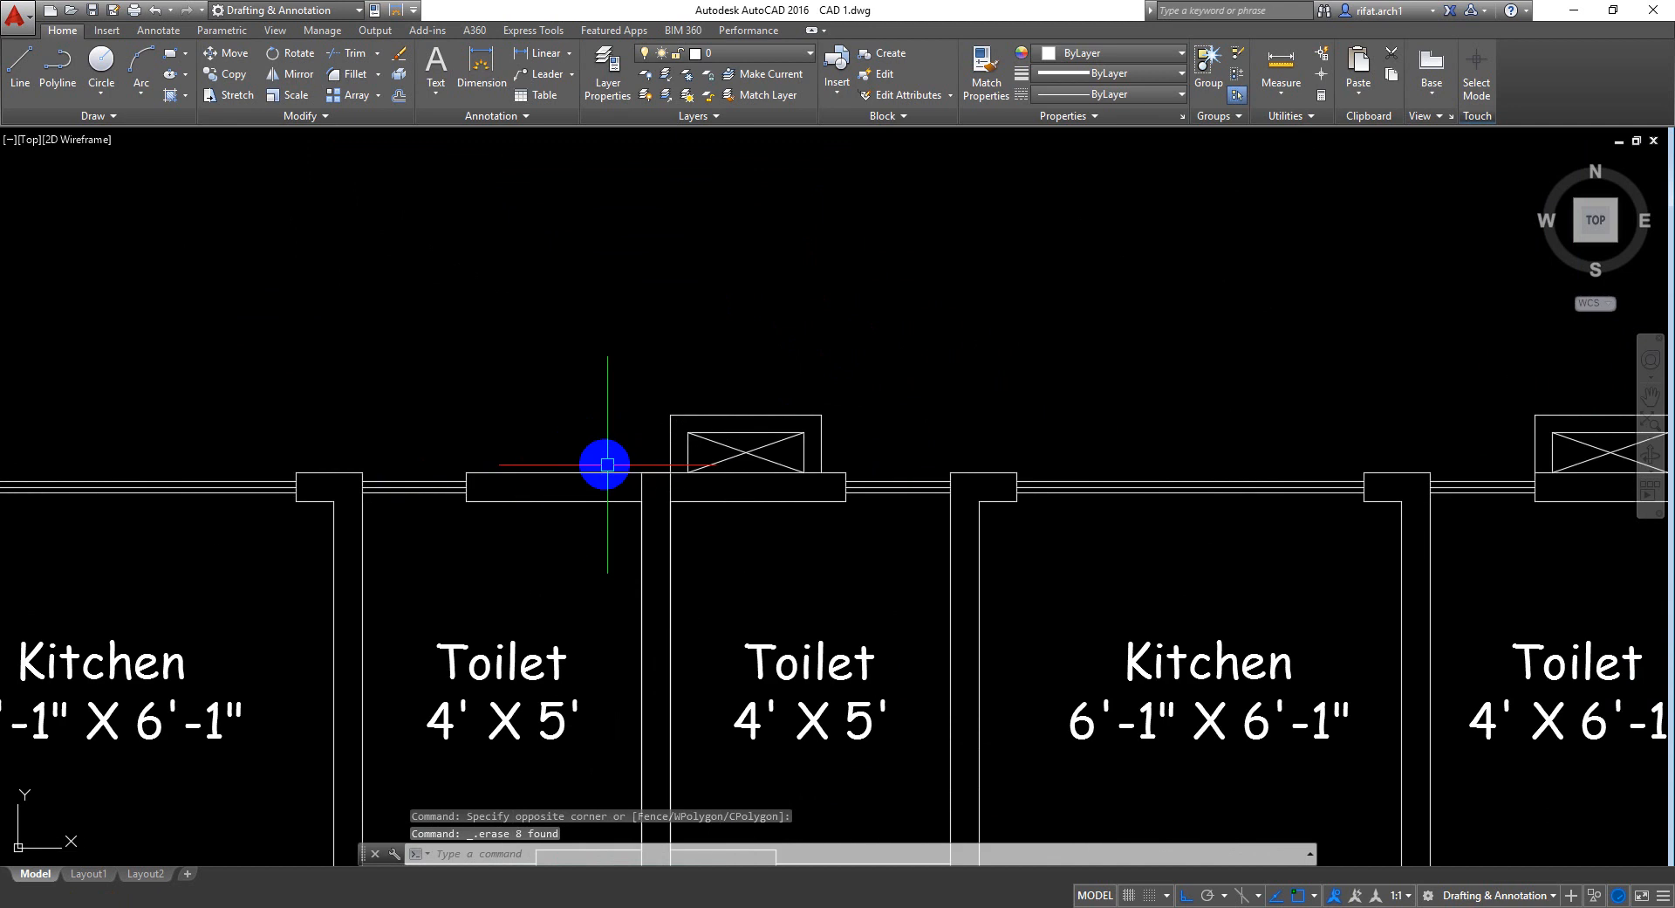
pyautogui.scroll(-3, 608, 464)
pyautogui.moveTo(848, 429); pyautogui.dragTo(795, 469, button='middle')
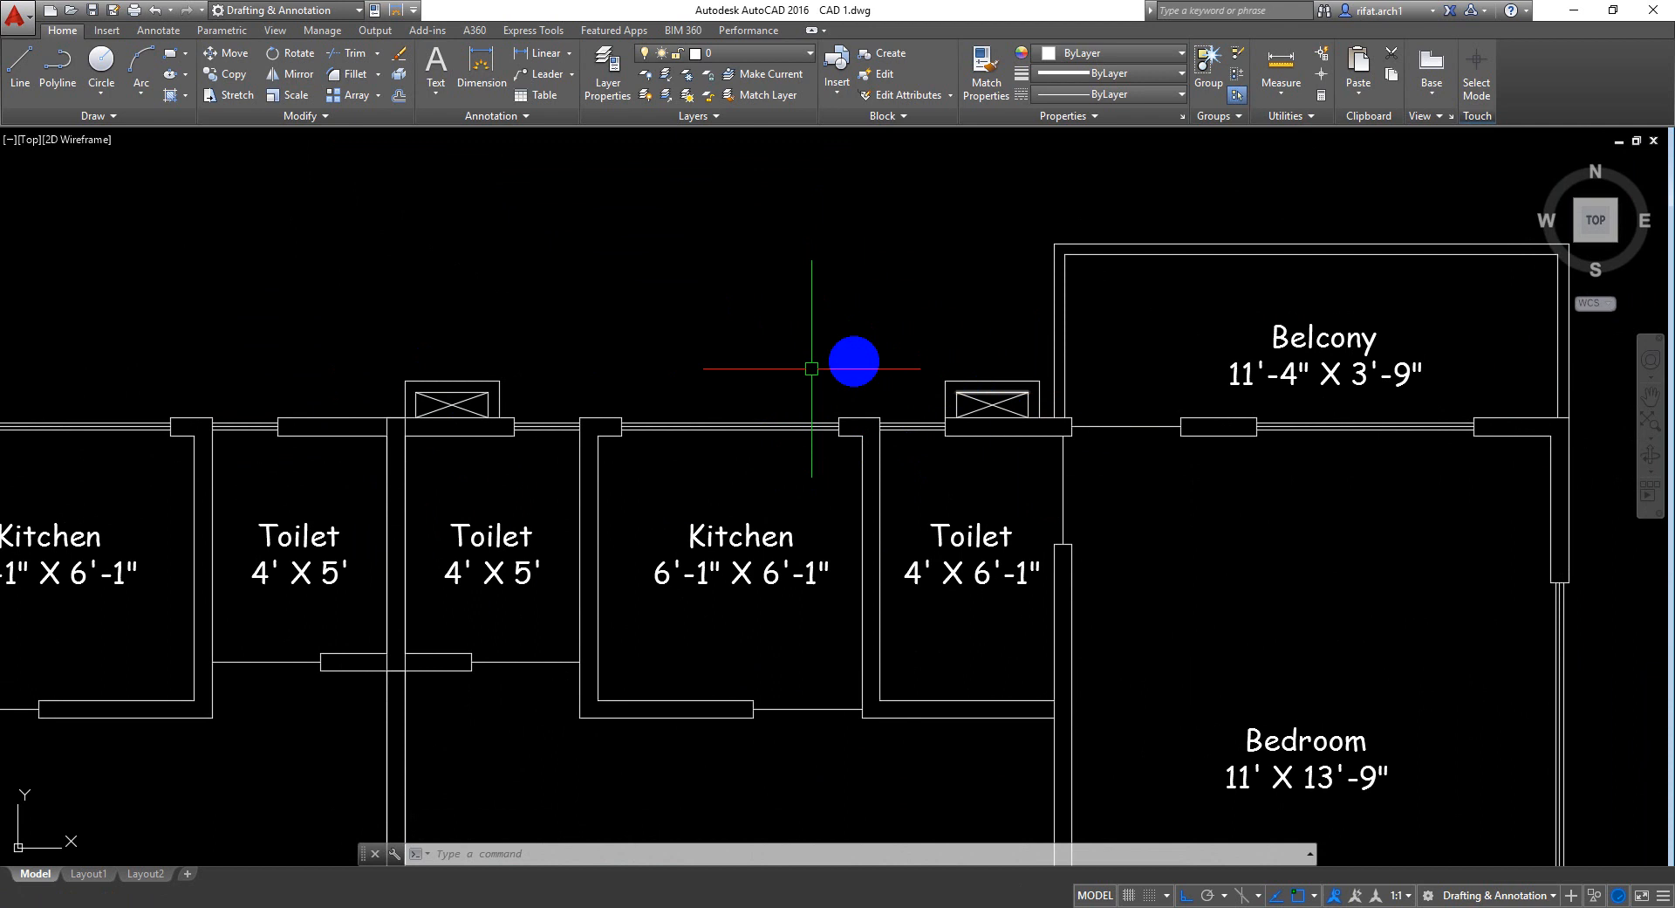
pyautogui.scroll(-3, 759, 478)
pyautogui.scroll(5, 755, 463)
pyautogui.scroll(4, 756, 462)
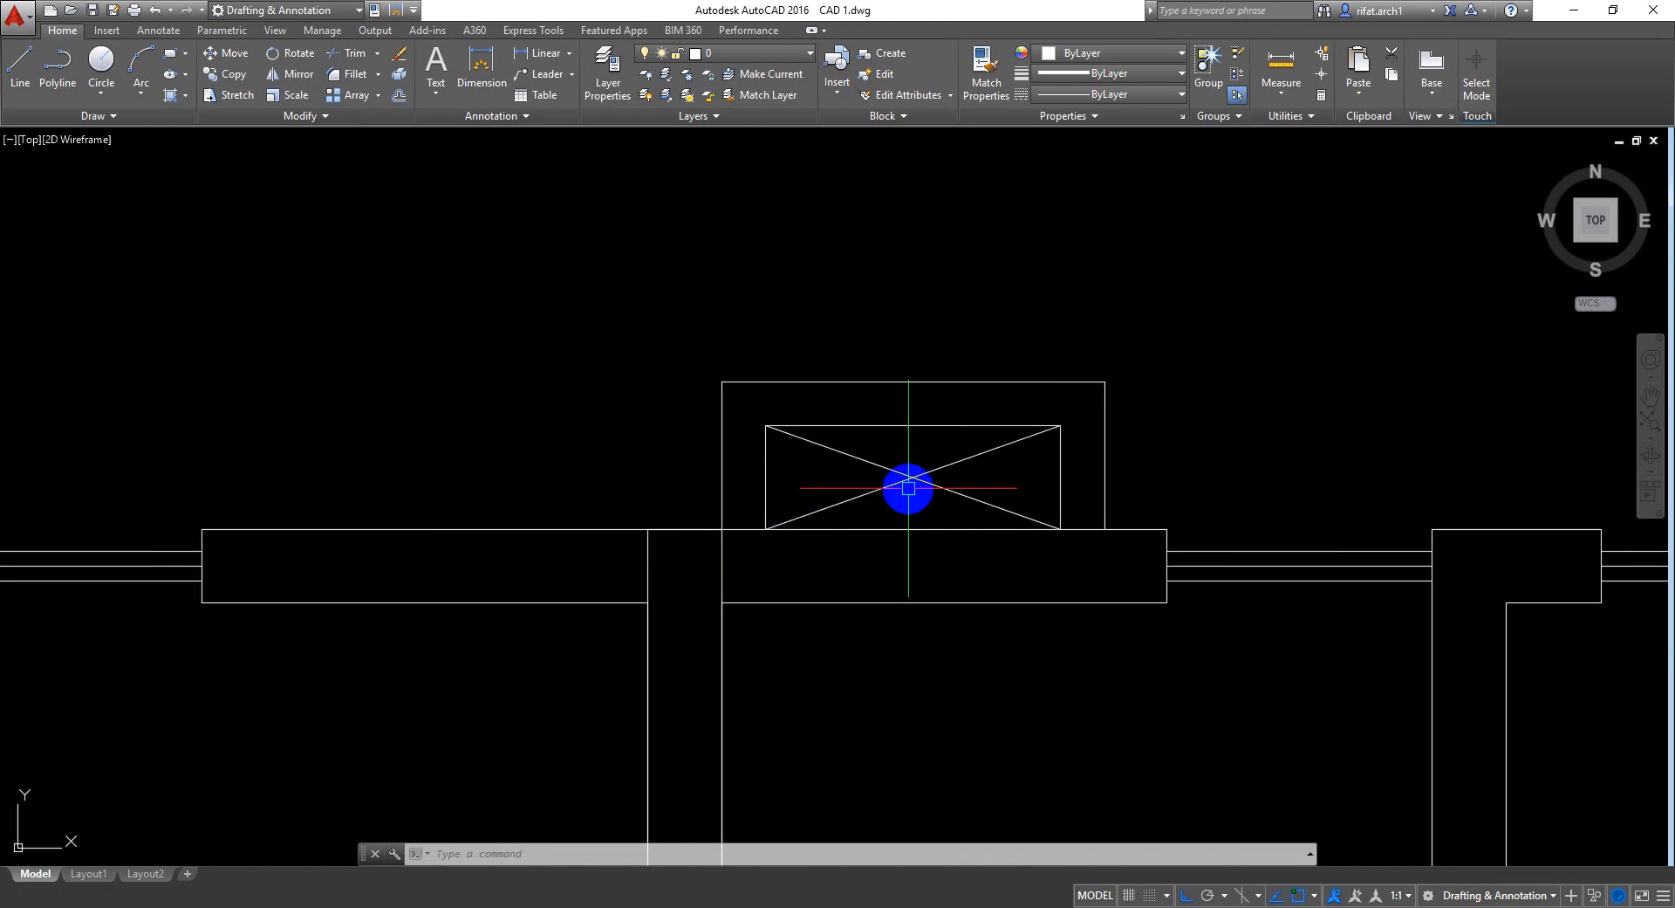
pyautogui.write('l')
pyautogui.press('Return')
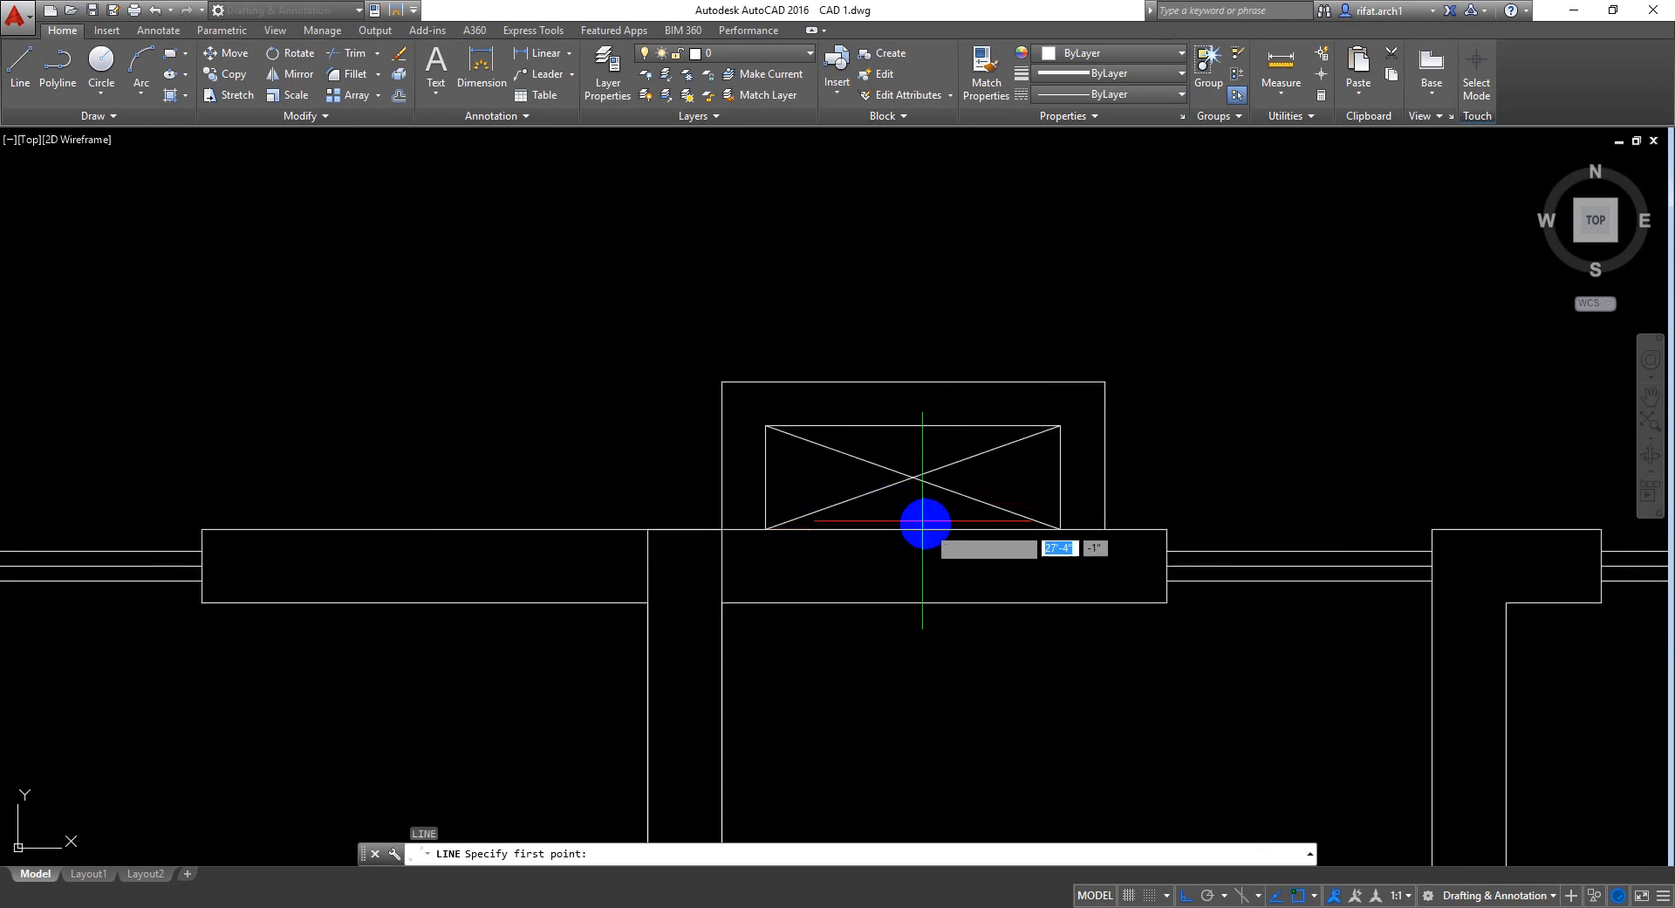
pyautogui.press('Escape')
# Erase the left 4' X 5' toilet's outer upper wall line and stretch the right toilet's outer line to the left wall segment's end
pyautogui.click(692, 528)
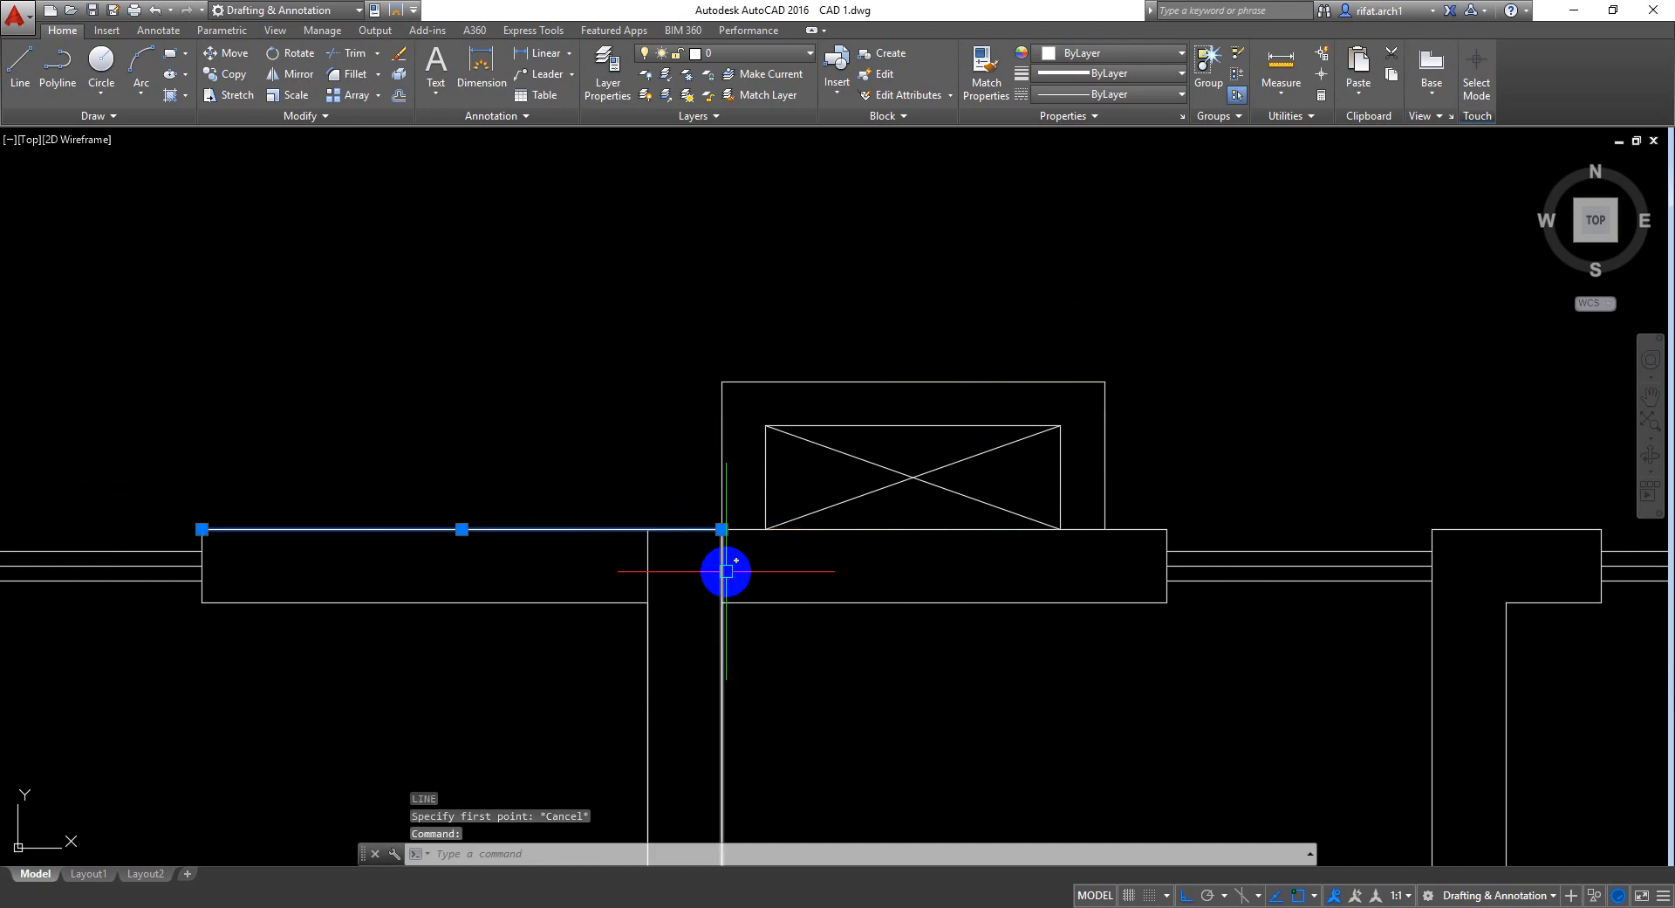
pyautogui.press('Delete')
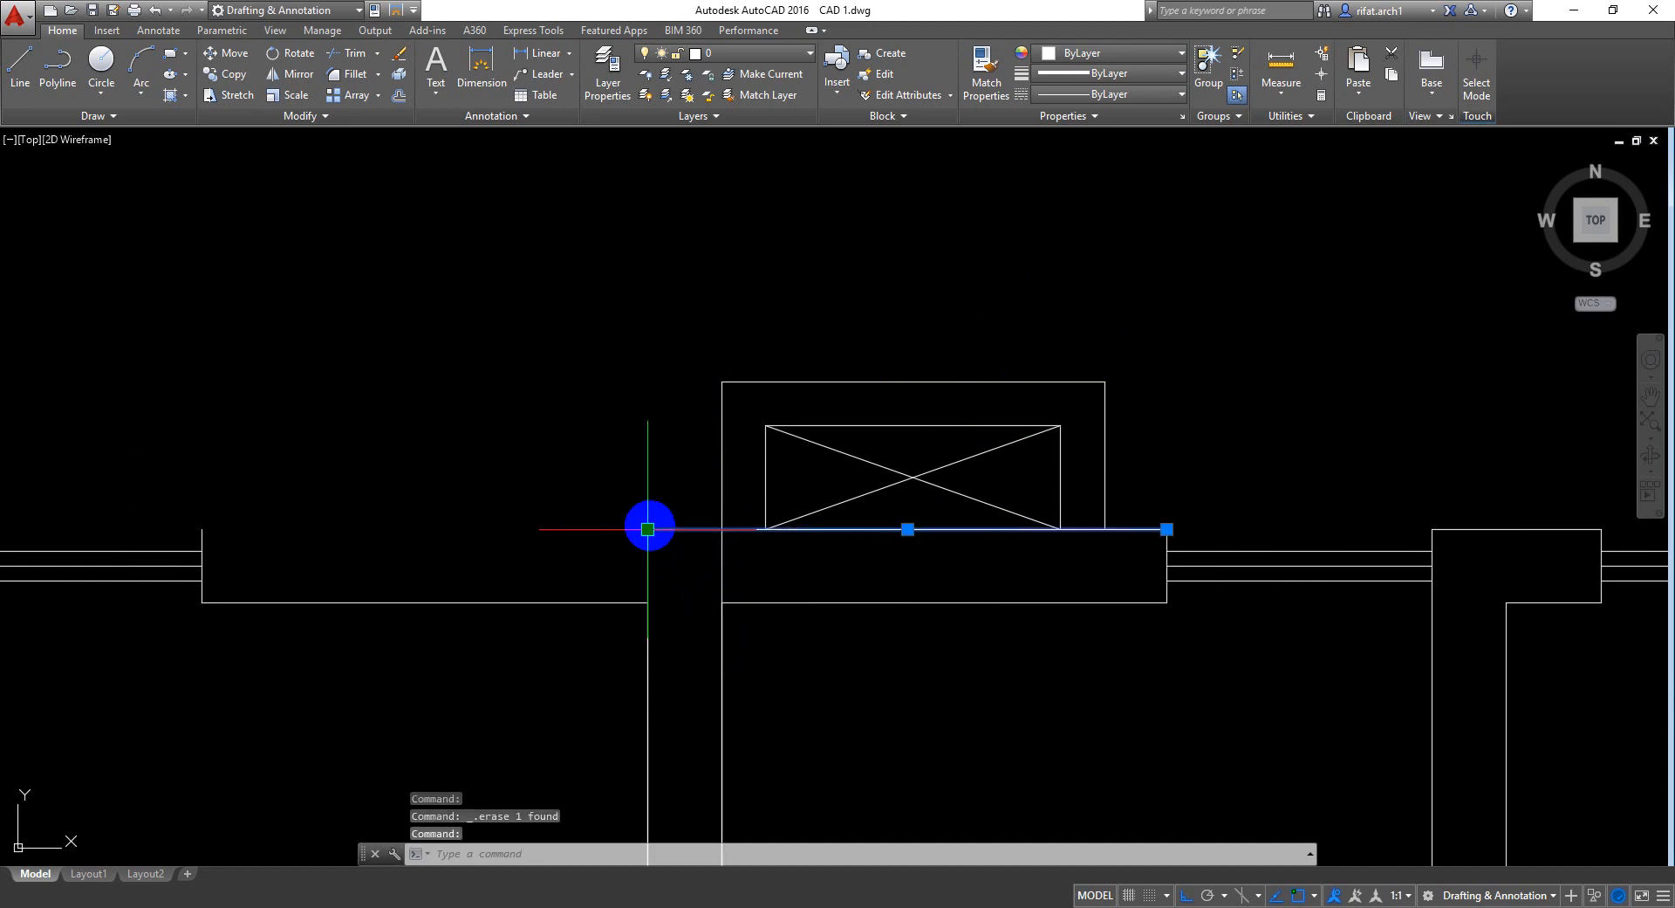
pyautogui.click(647, 529)
pyautogui.click(201, 529)
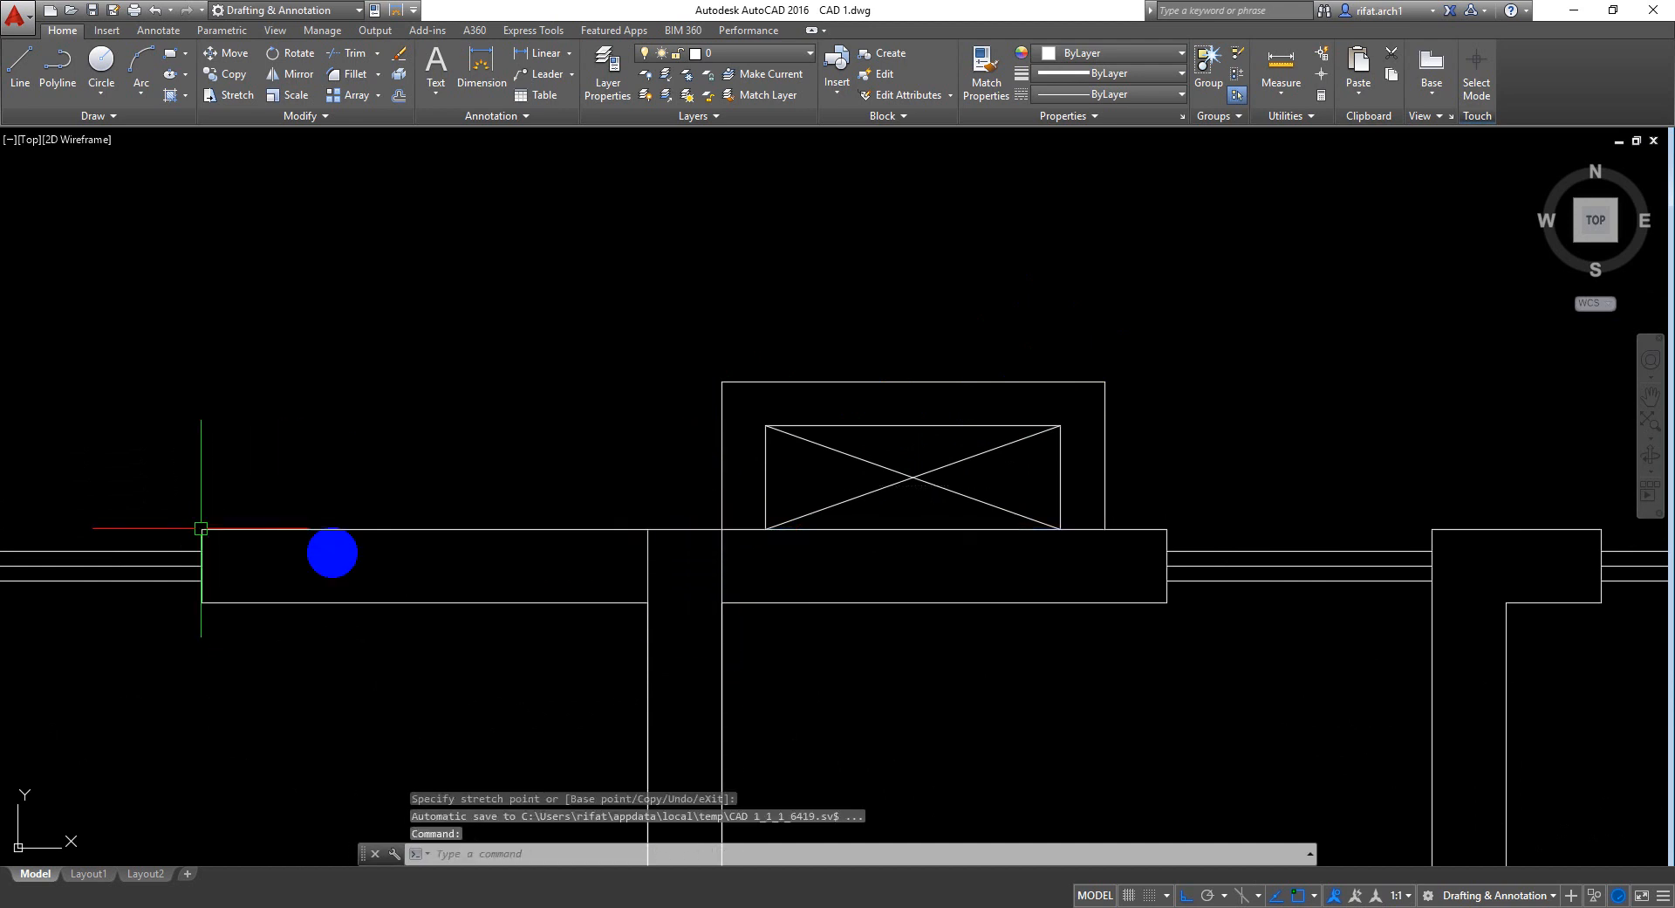
pyautogui.press('Escape')
pyautogui.press('Escape')
# Draw a vertical guide line through the remaining central crossed enclosure, from its inner rectangle's upper midpoint to the wall's outer face
pyautogui.click(1156, 288)
pyautogui.click(531, 492)
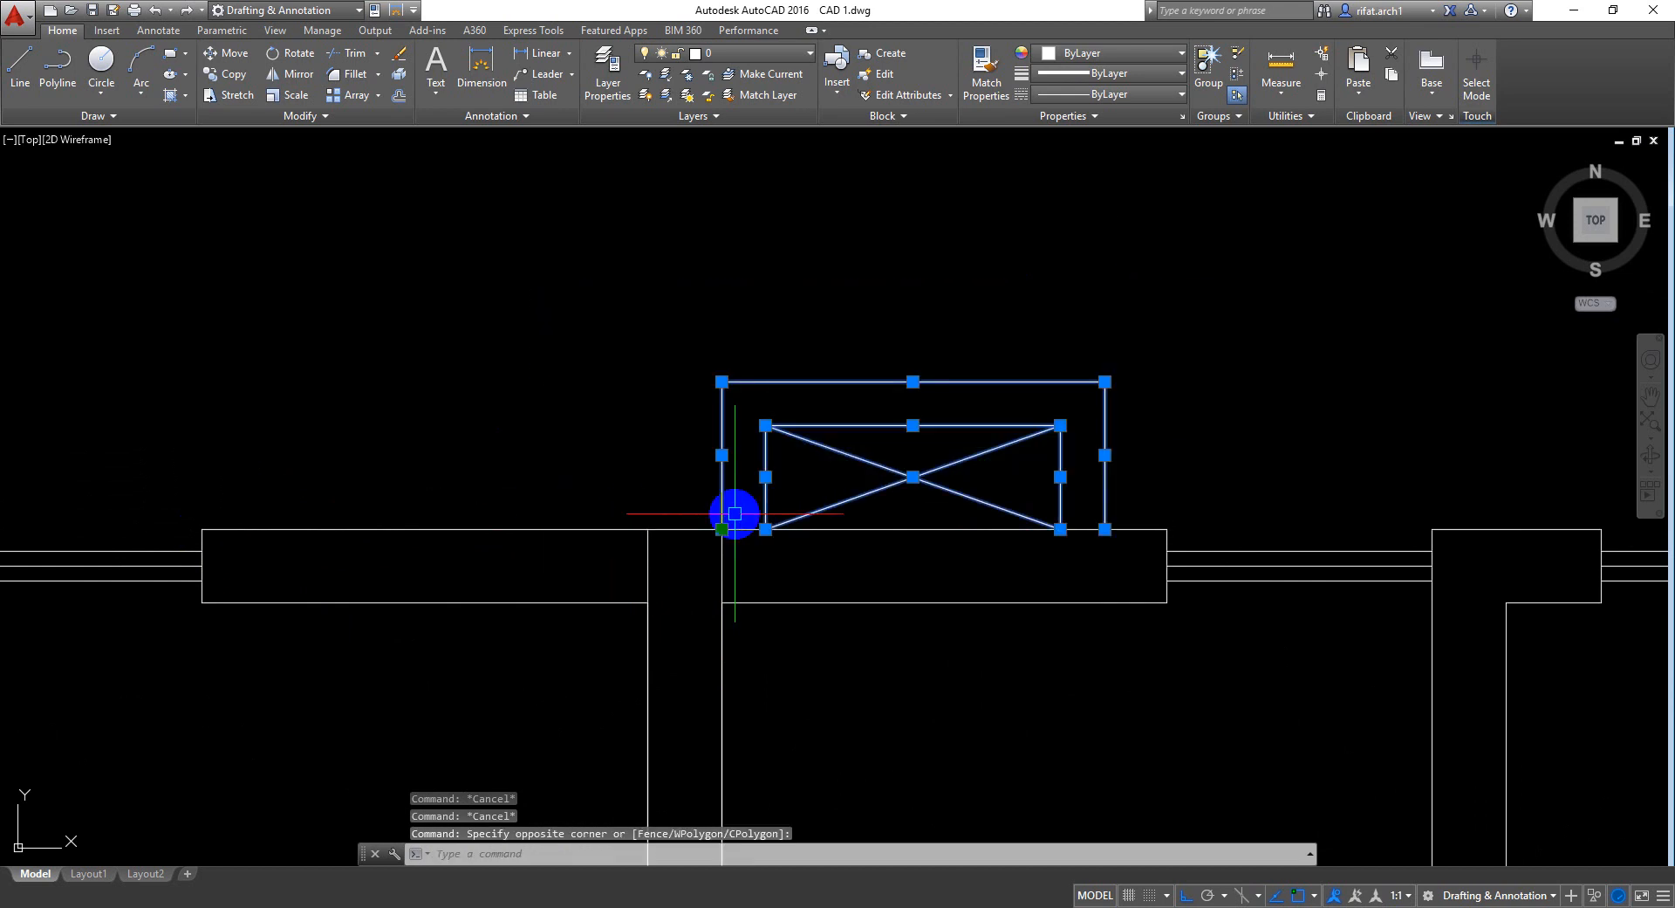
pyautogui.write('l')
pyautogui.press('Return')
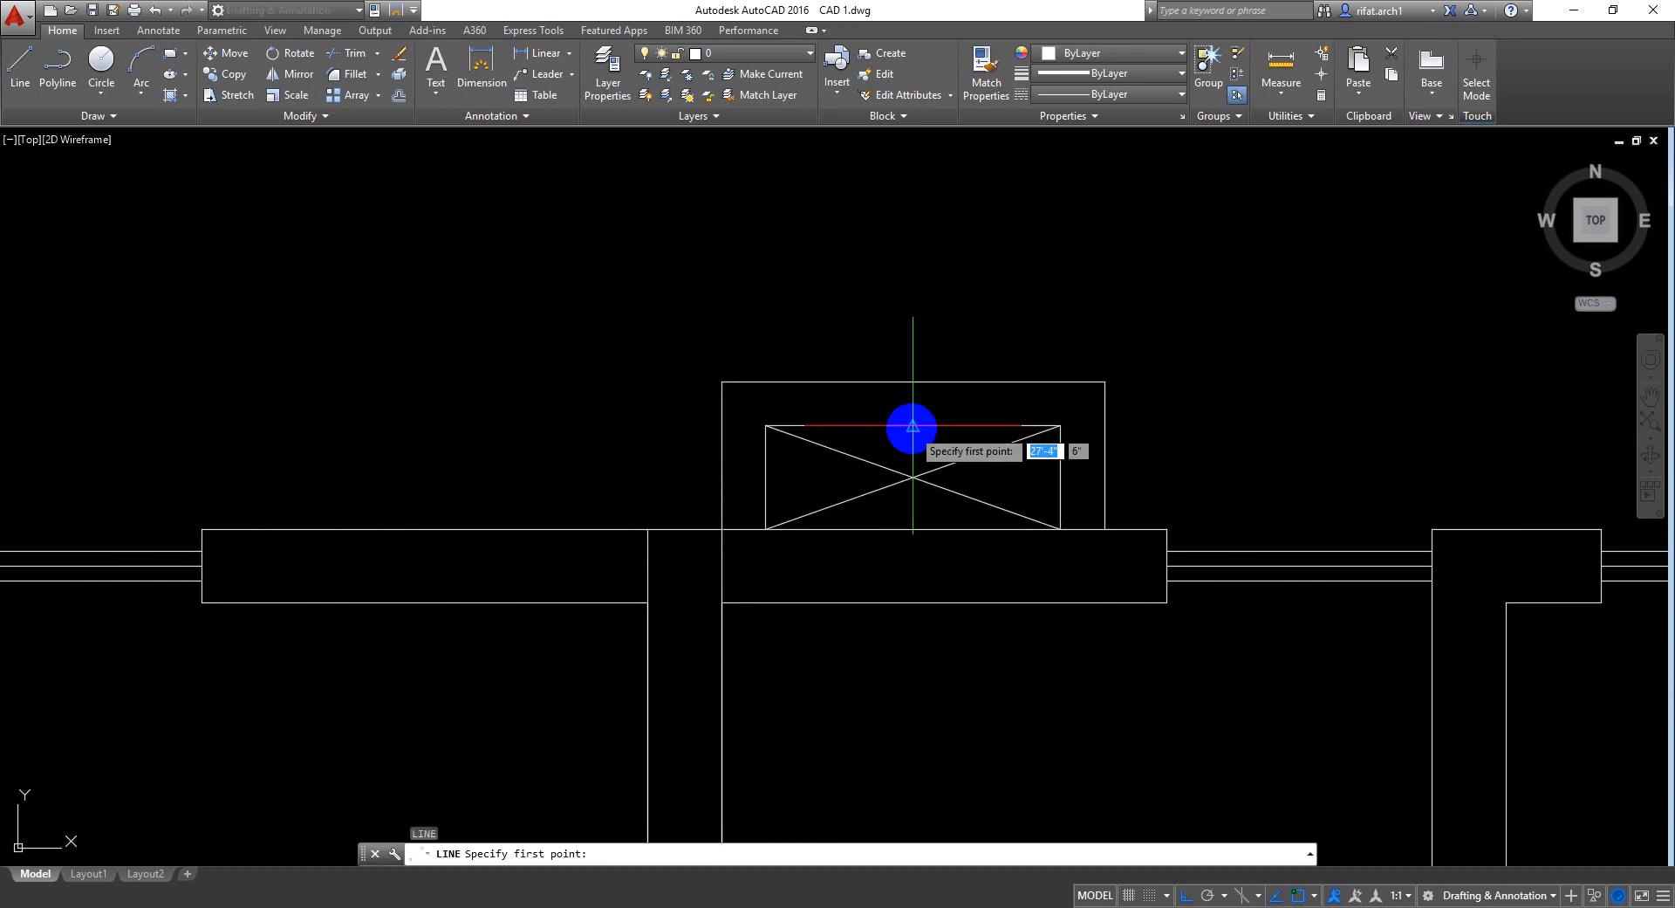
pyautogui.click(913, 425)
pyautogui.click(913, 528)
pyautogui.press('Escape')
pyautogui.press('Escape')
pyautogui.press('Escape')
pyautogui.press('Escape')
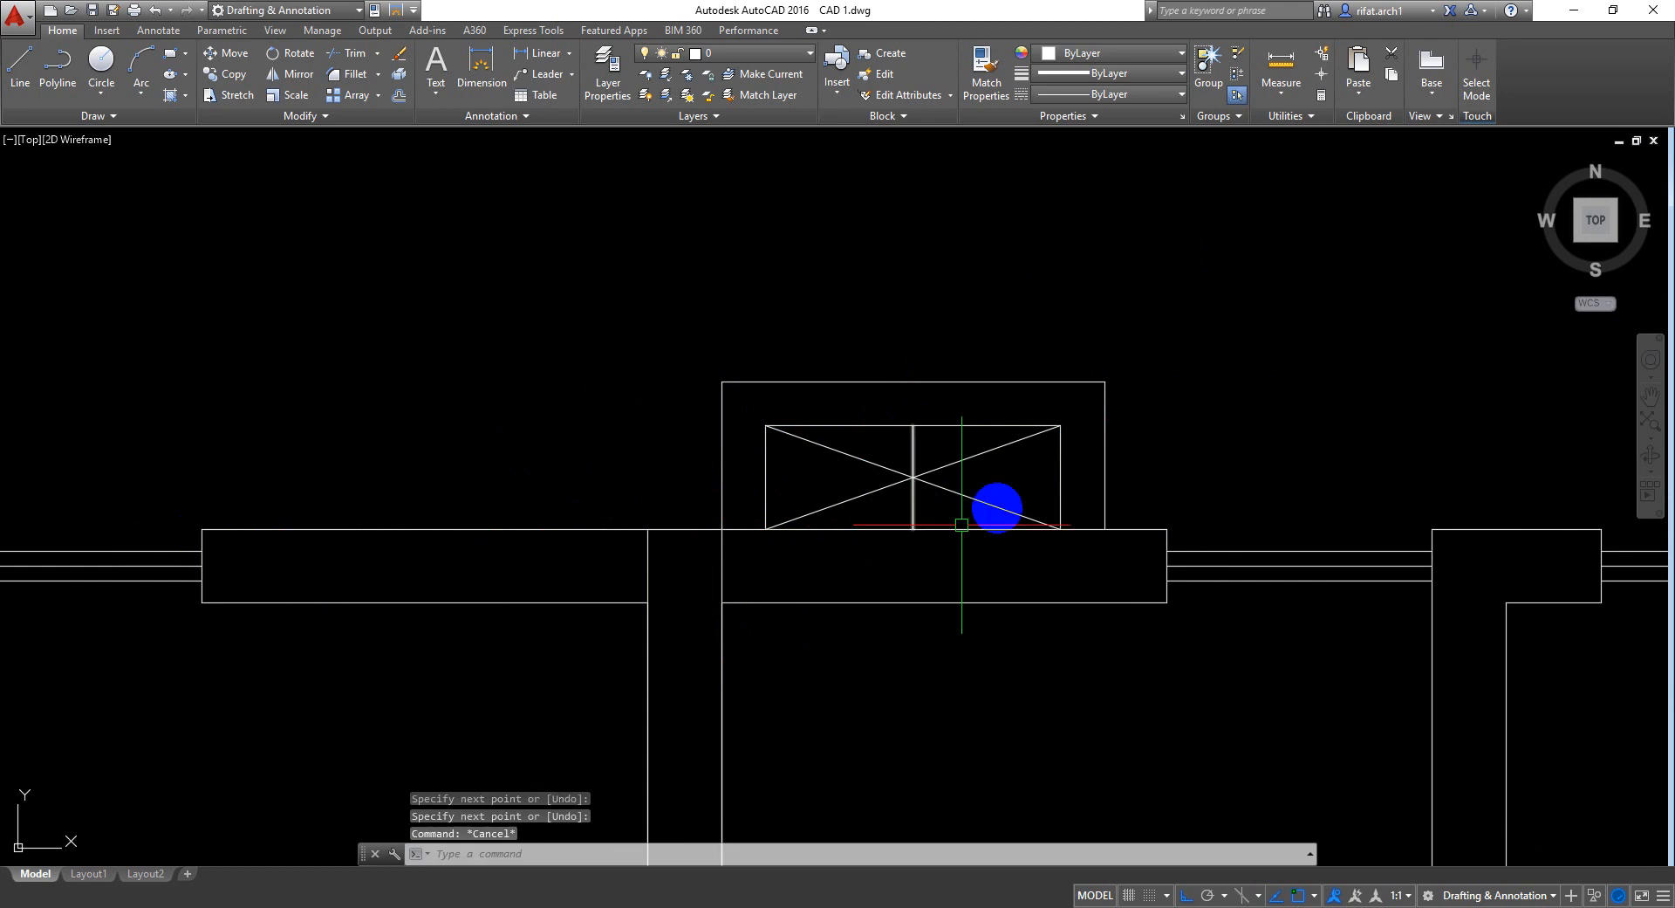
# Move the enclosure and its guide line from the guide's lower end to the centre of the two 4' X 5' toilets' shared wall
pyautogui.click(1153, 320)
pyautogui.click(617, 493)
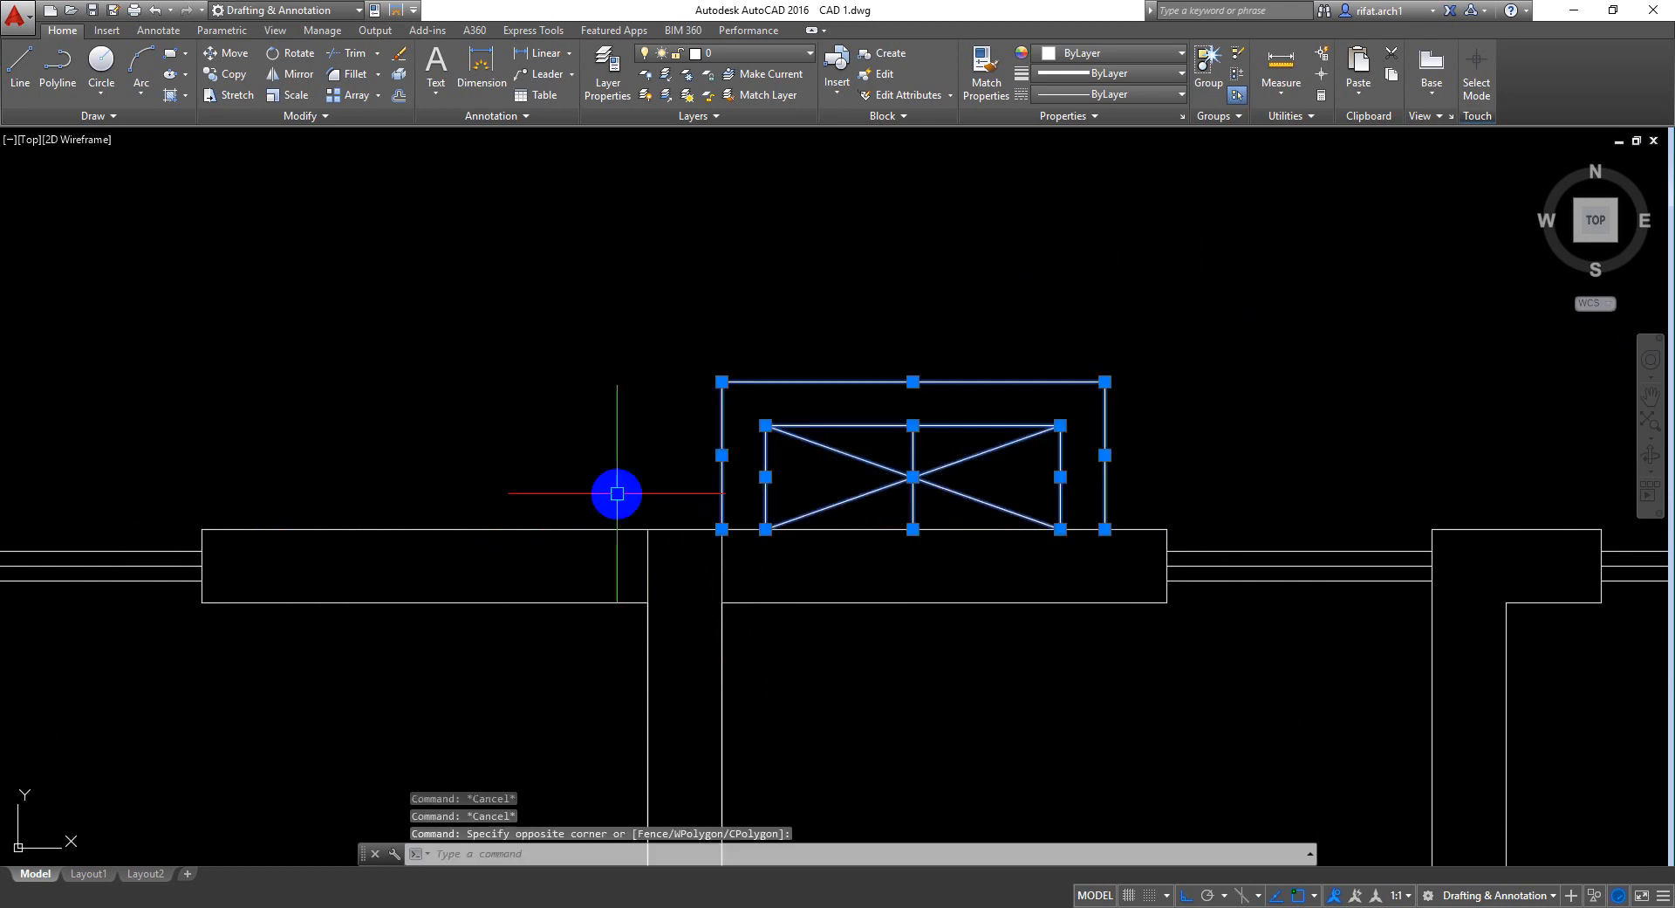
pyautogui.write('m')
pyautogui.press('Return')
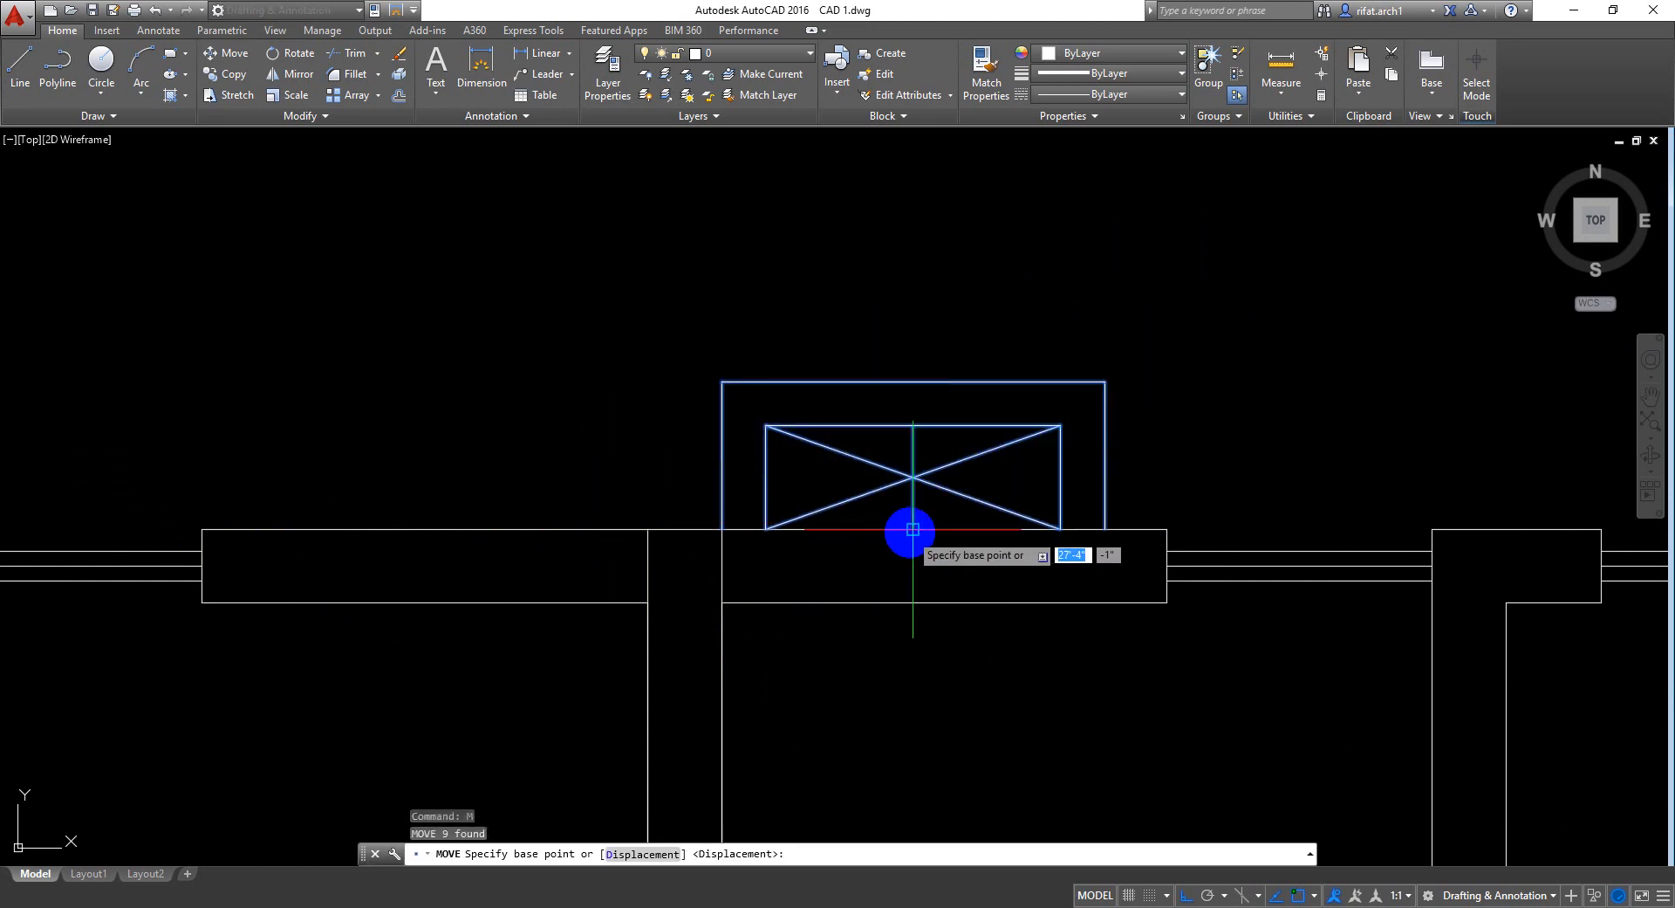
pyautogui.click(913, 529)
pyautogui.click(687, 526)
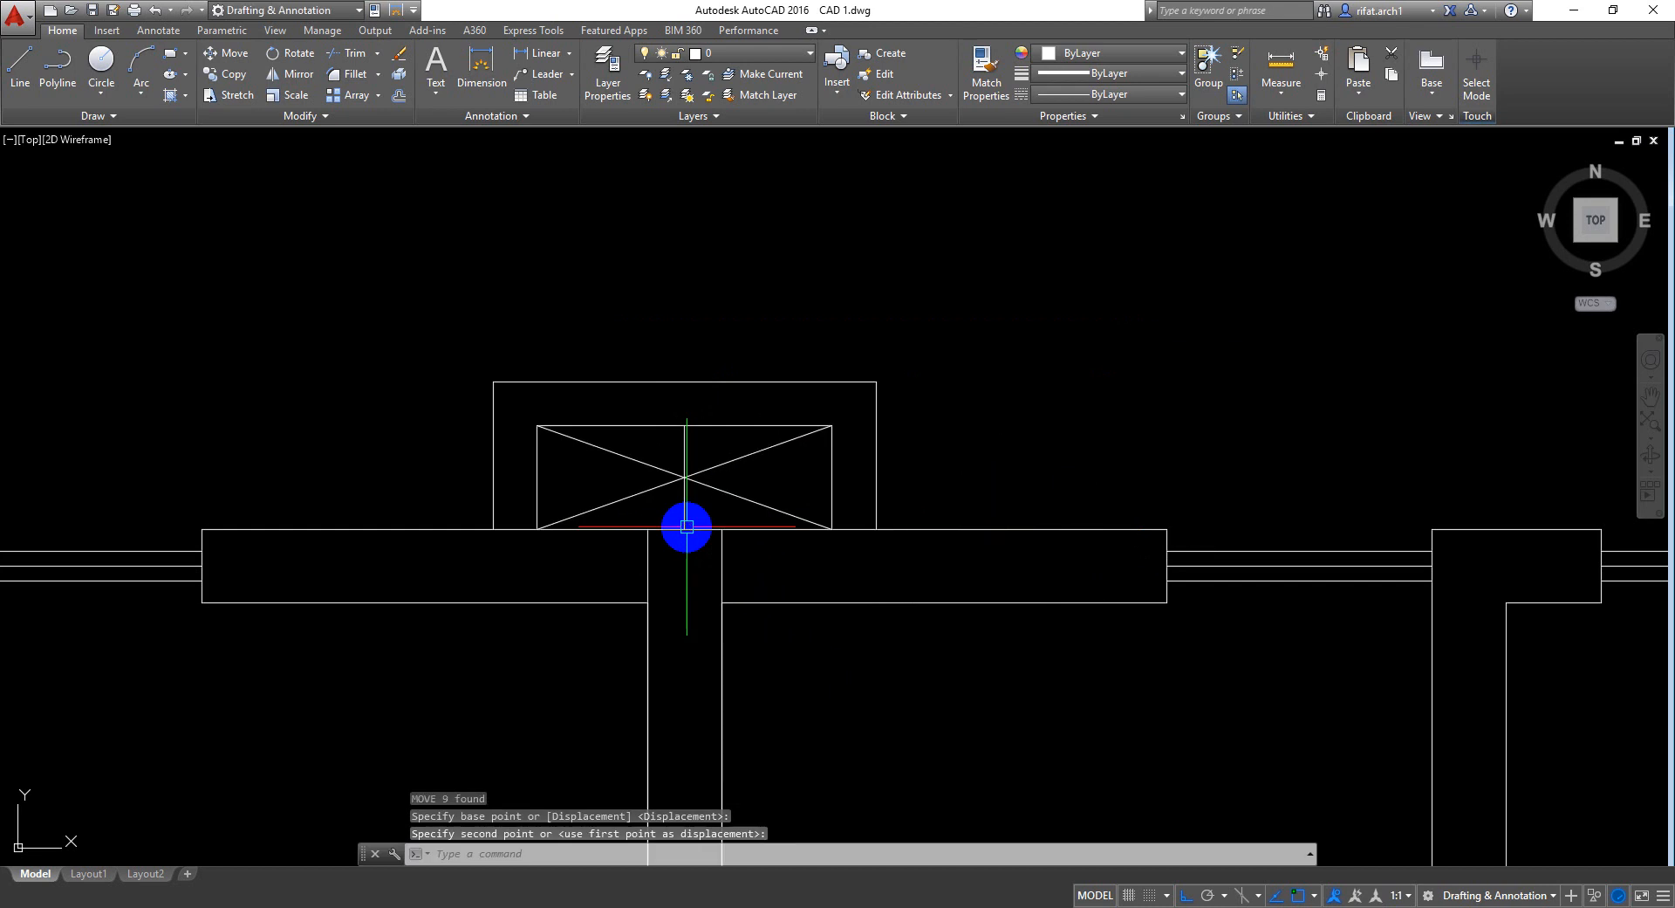
# Erase the vertical guide line inside the centred enclosure
pyautogui.press('Escape')
pyautogui.press('Escape')
pyautogui.press('Delete')
pyautogui.scroll(-6, 684, 500)
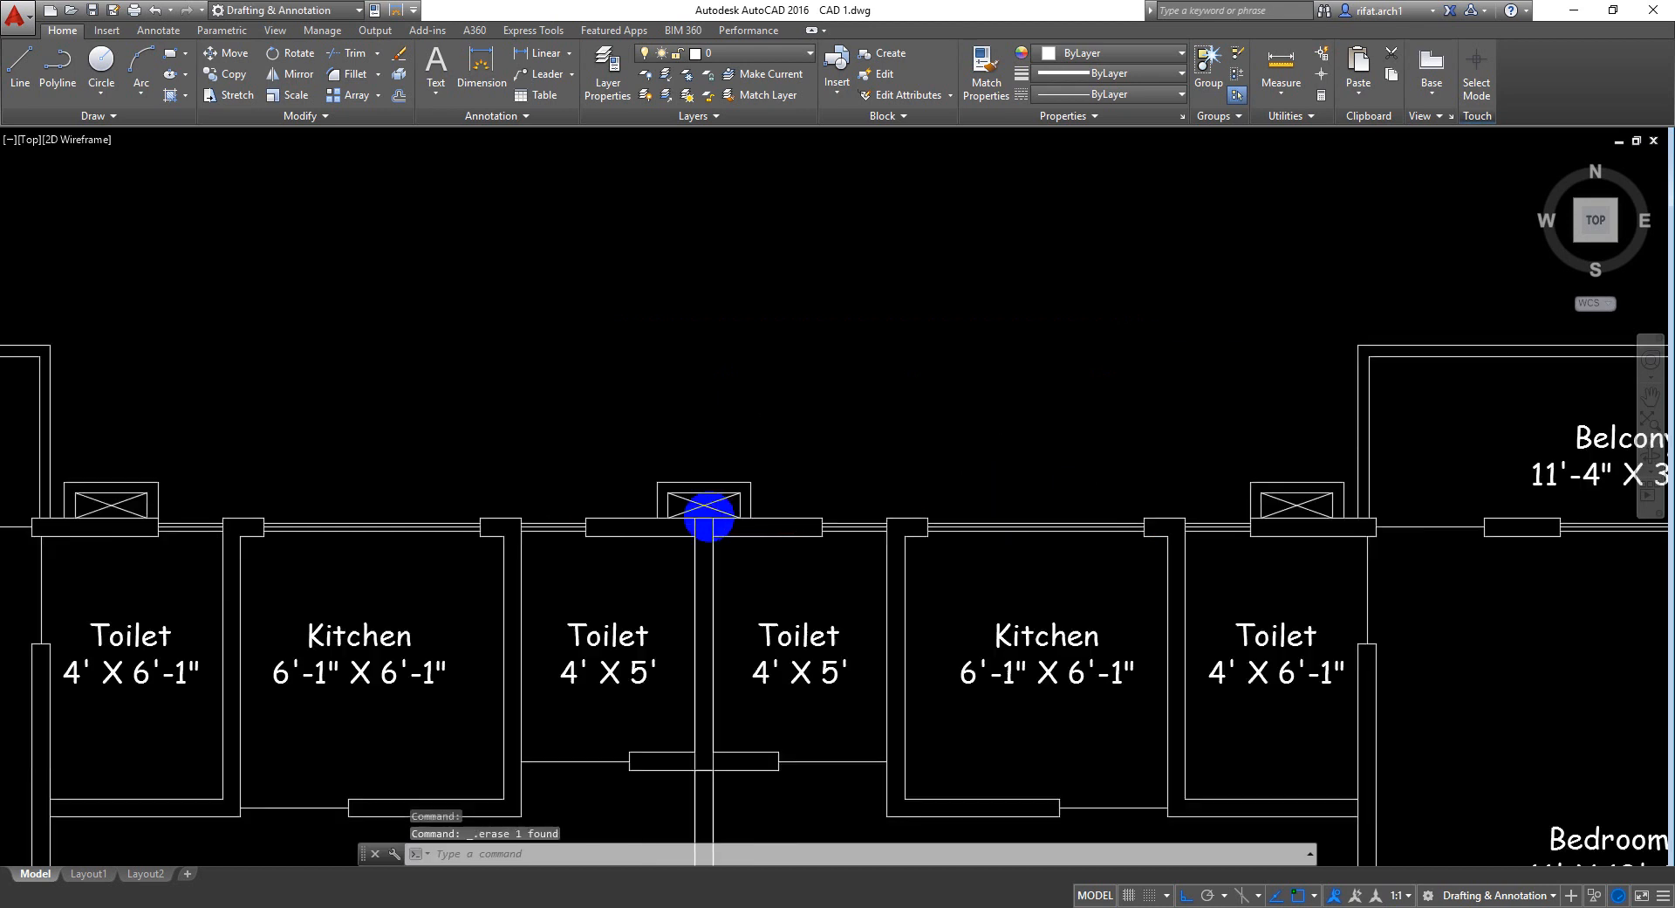
pyautogui.scroll(-2, 710, 467)
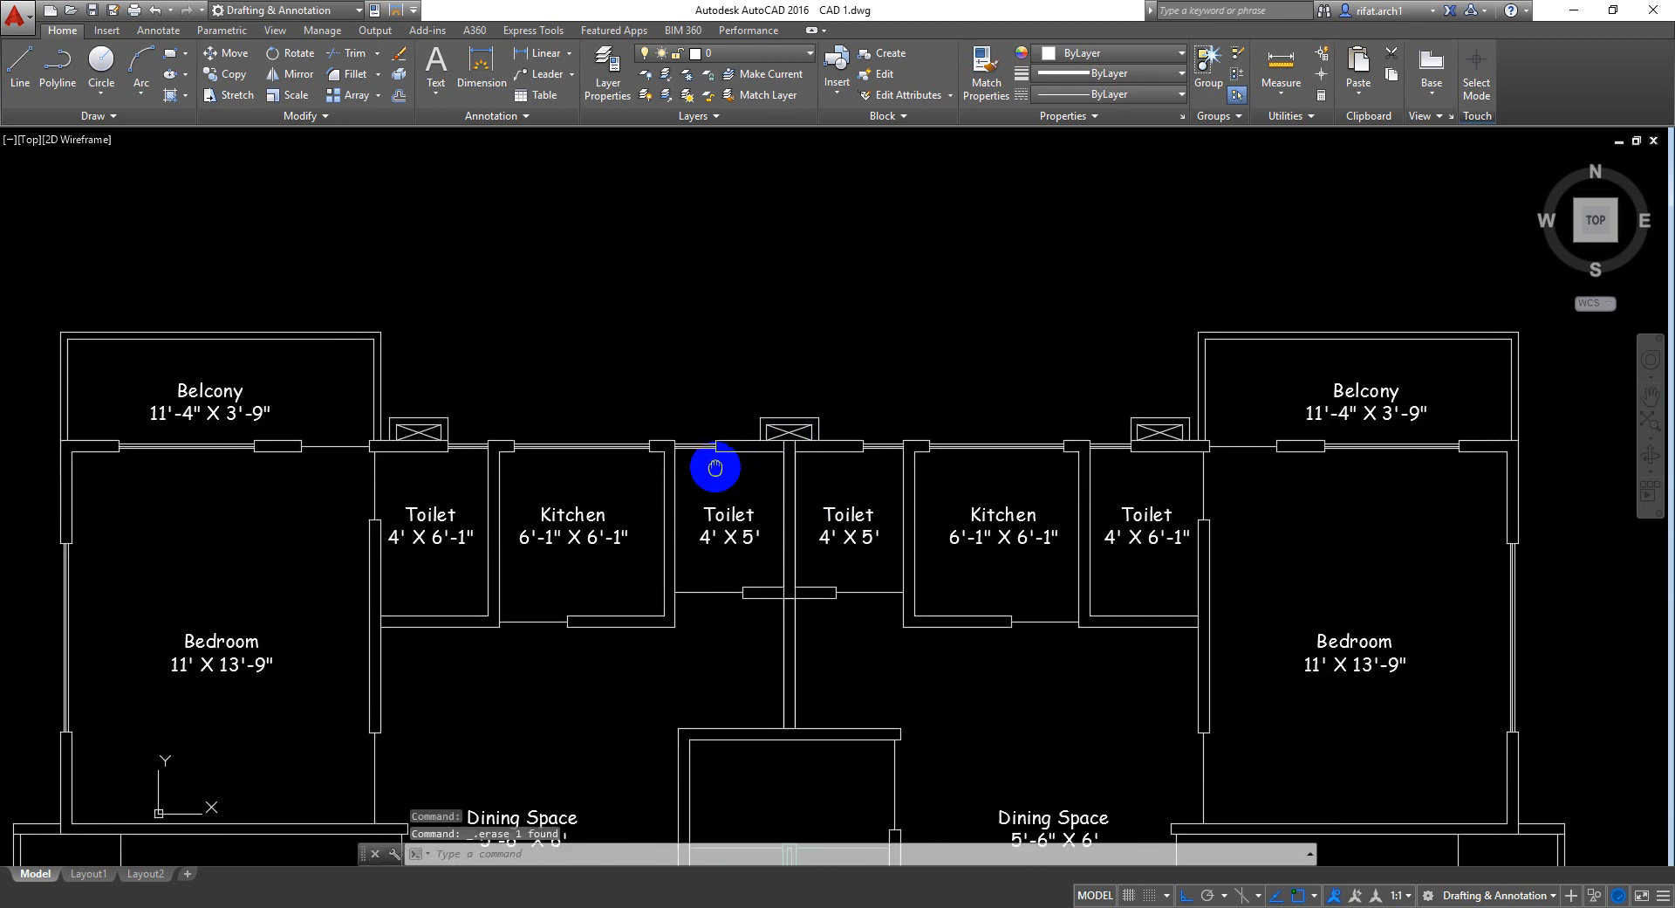
# Trim the shared toilet wall's two vertical lines where they run through the upper wall below the central enclosure
pyautogui.scroll(8, 772, 450)
pyautogui.scroll(2, 782, 446)
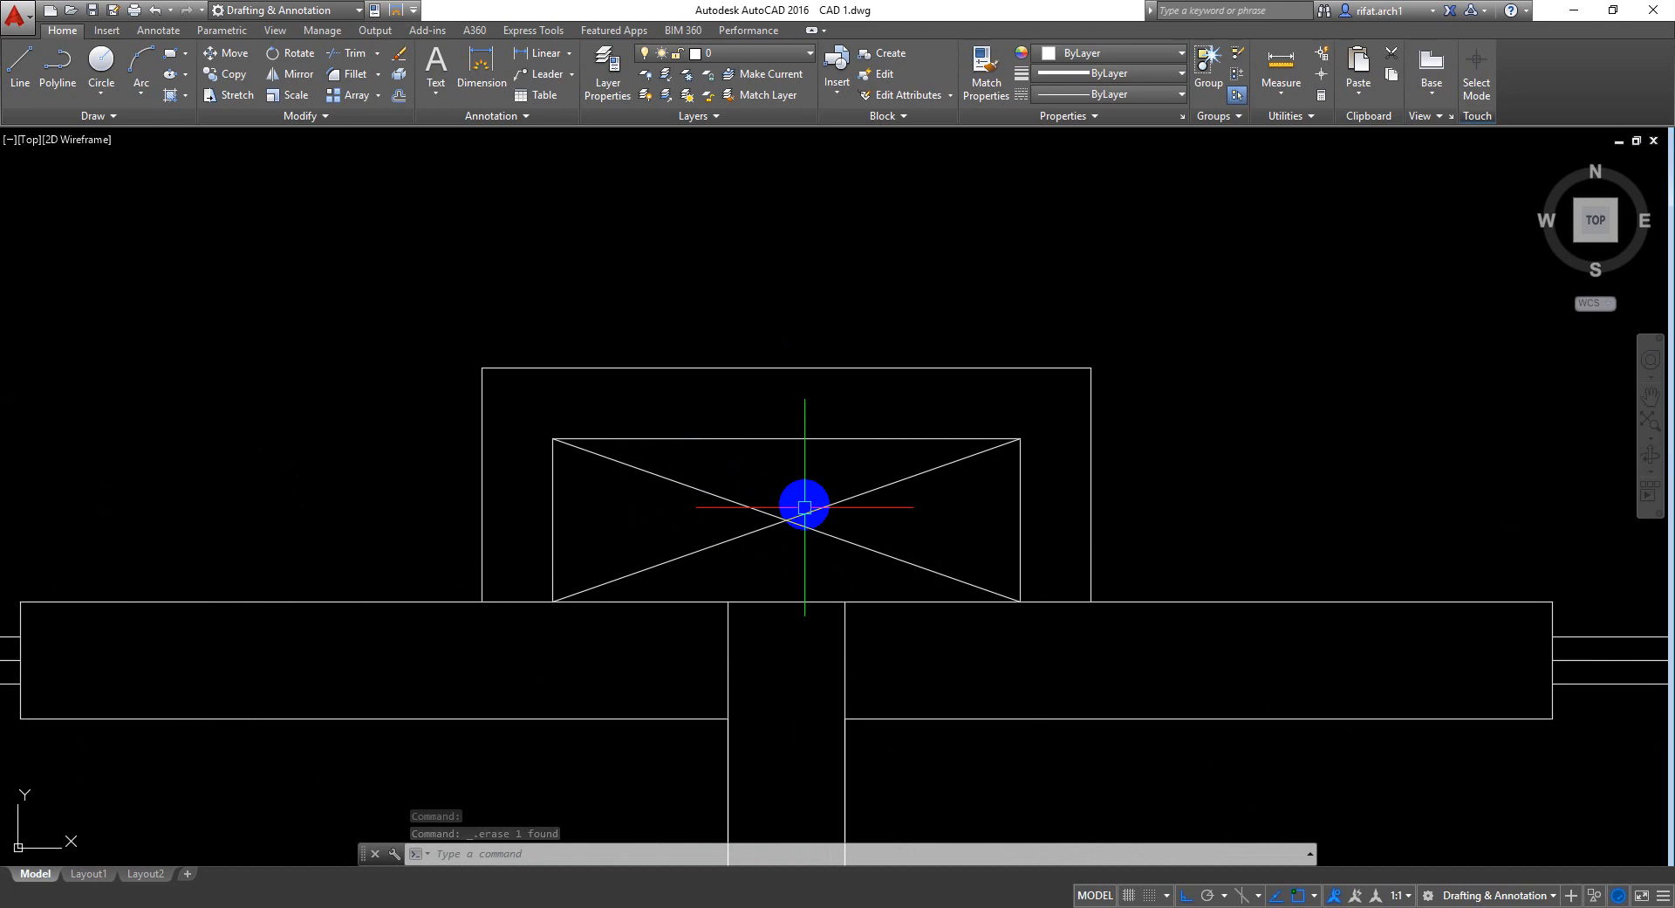
pyautogui.moveTo(804, 501); pyautogui.dragTo(732, 440, button='middle')
pyautogui.press('space')
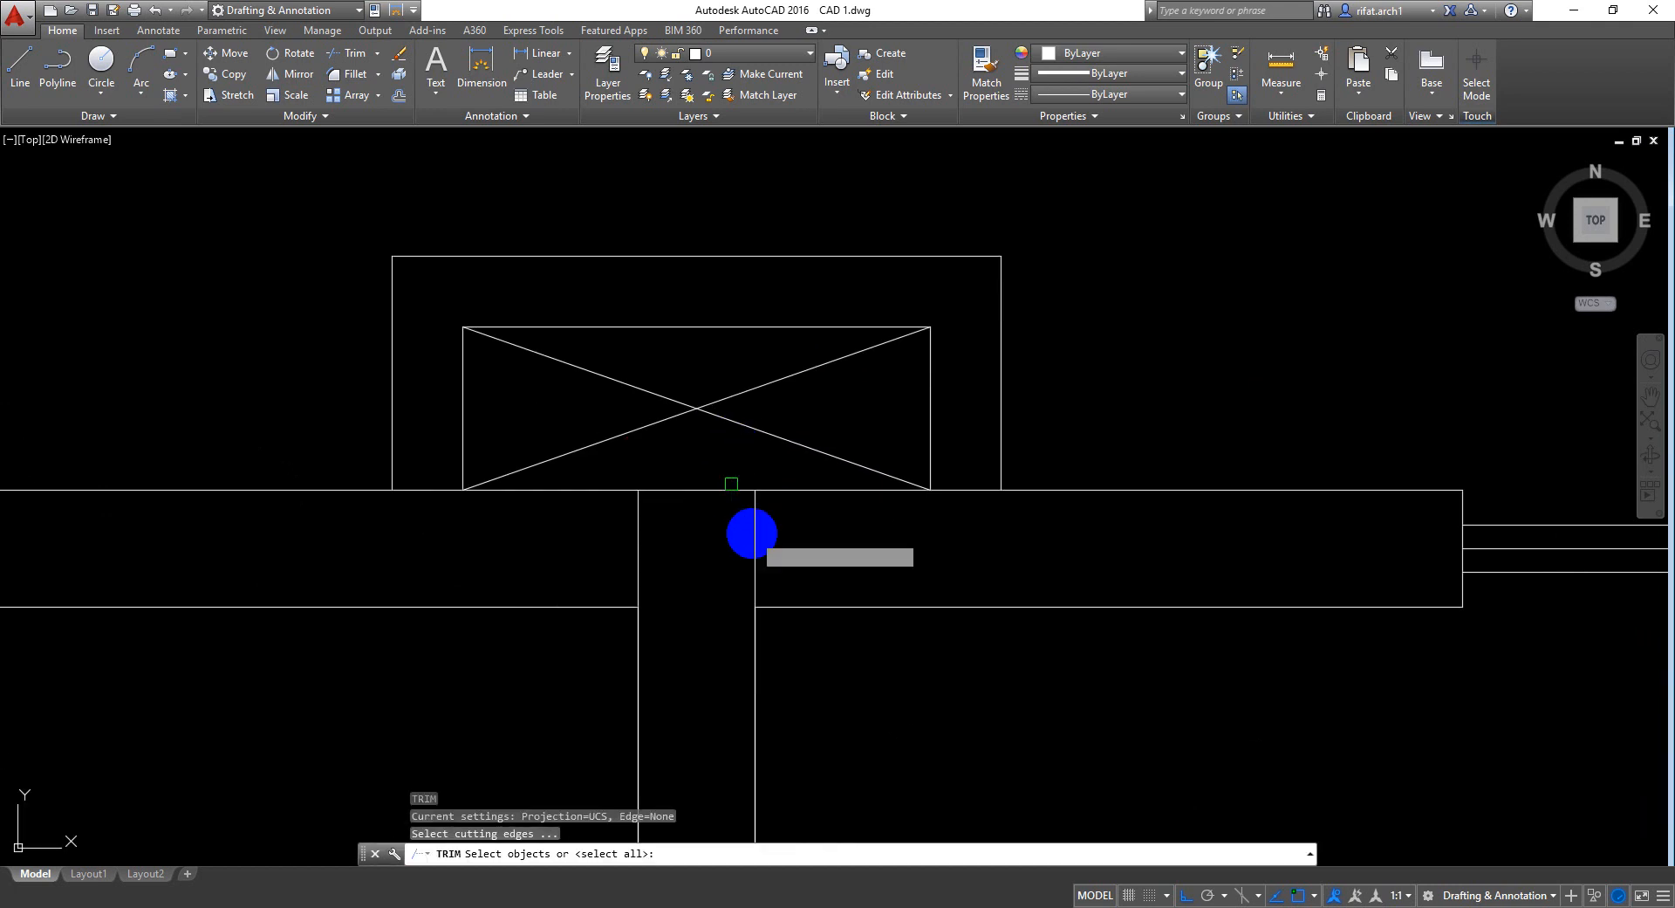
pyautogui.press('space')
pyautogui.click(804, 546)
pyautogui.click(542, 542)
pyautogui.press('space')
pyautogui.scroll(-10, 572, 551)
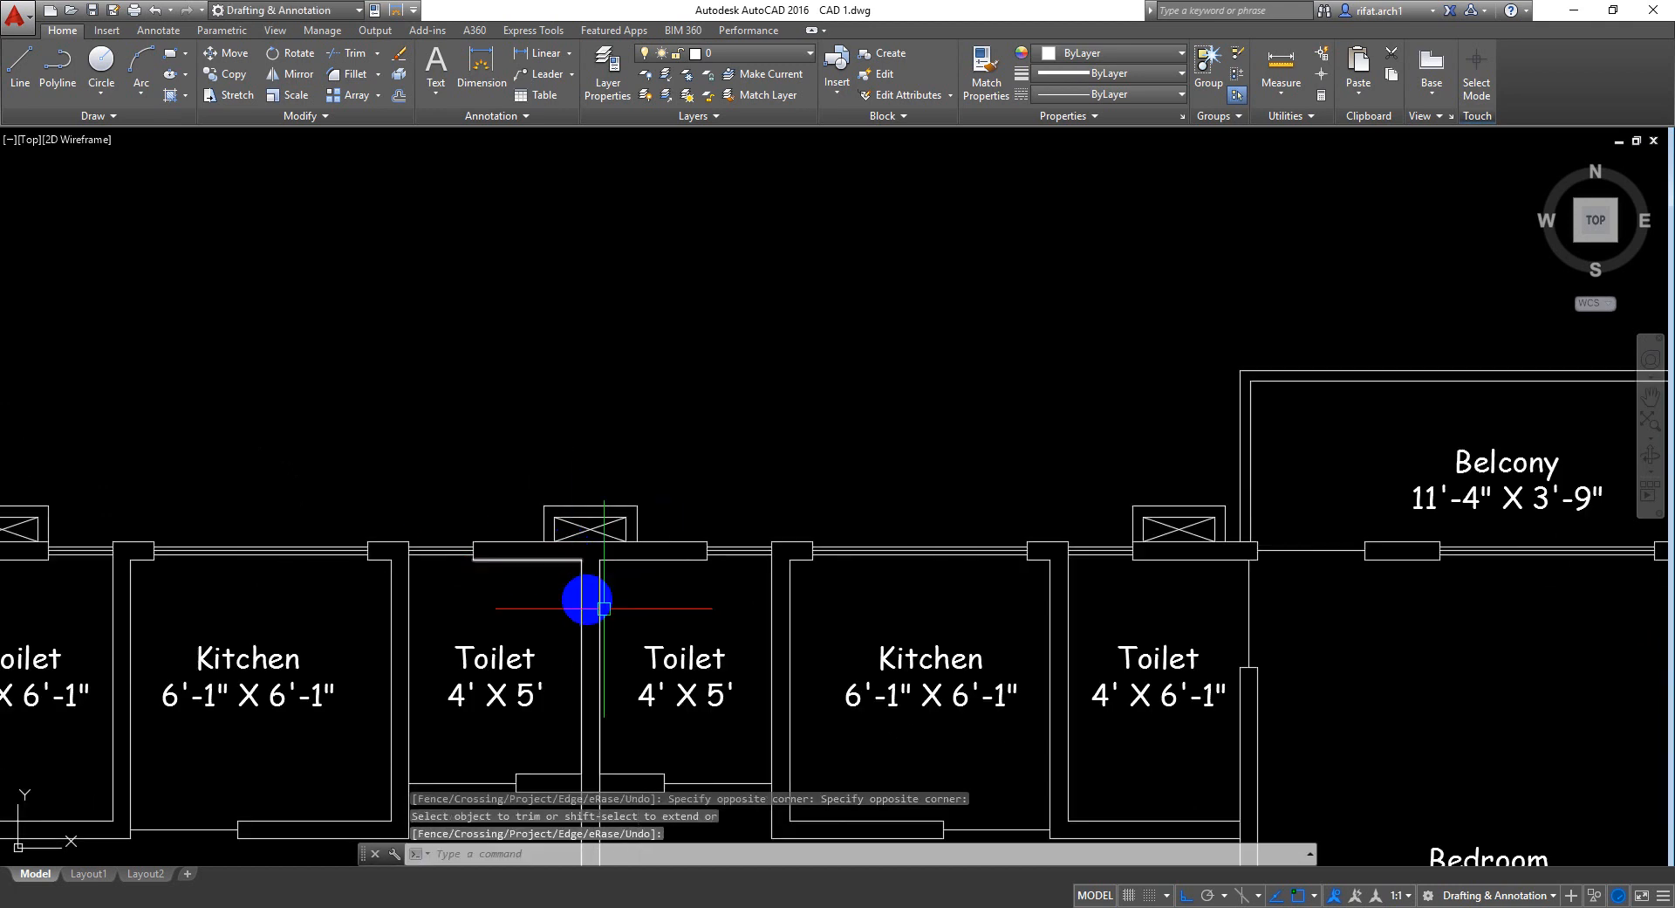
# Save the drawing with the trimmed shared toilet wall
pyautogui.moveTo(598, 572); pyautogui.dragTo(778, 368, button='middle')
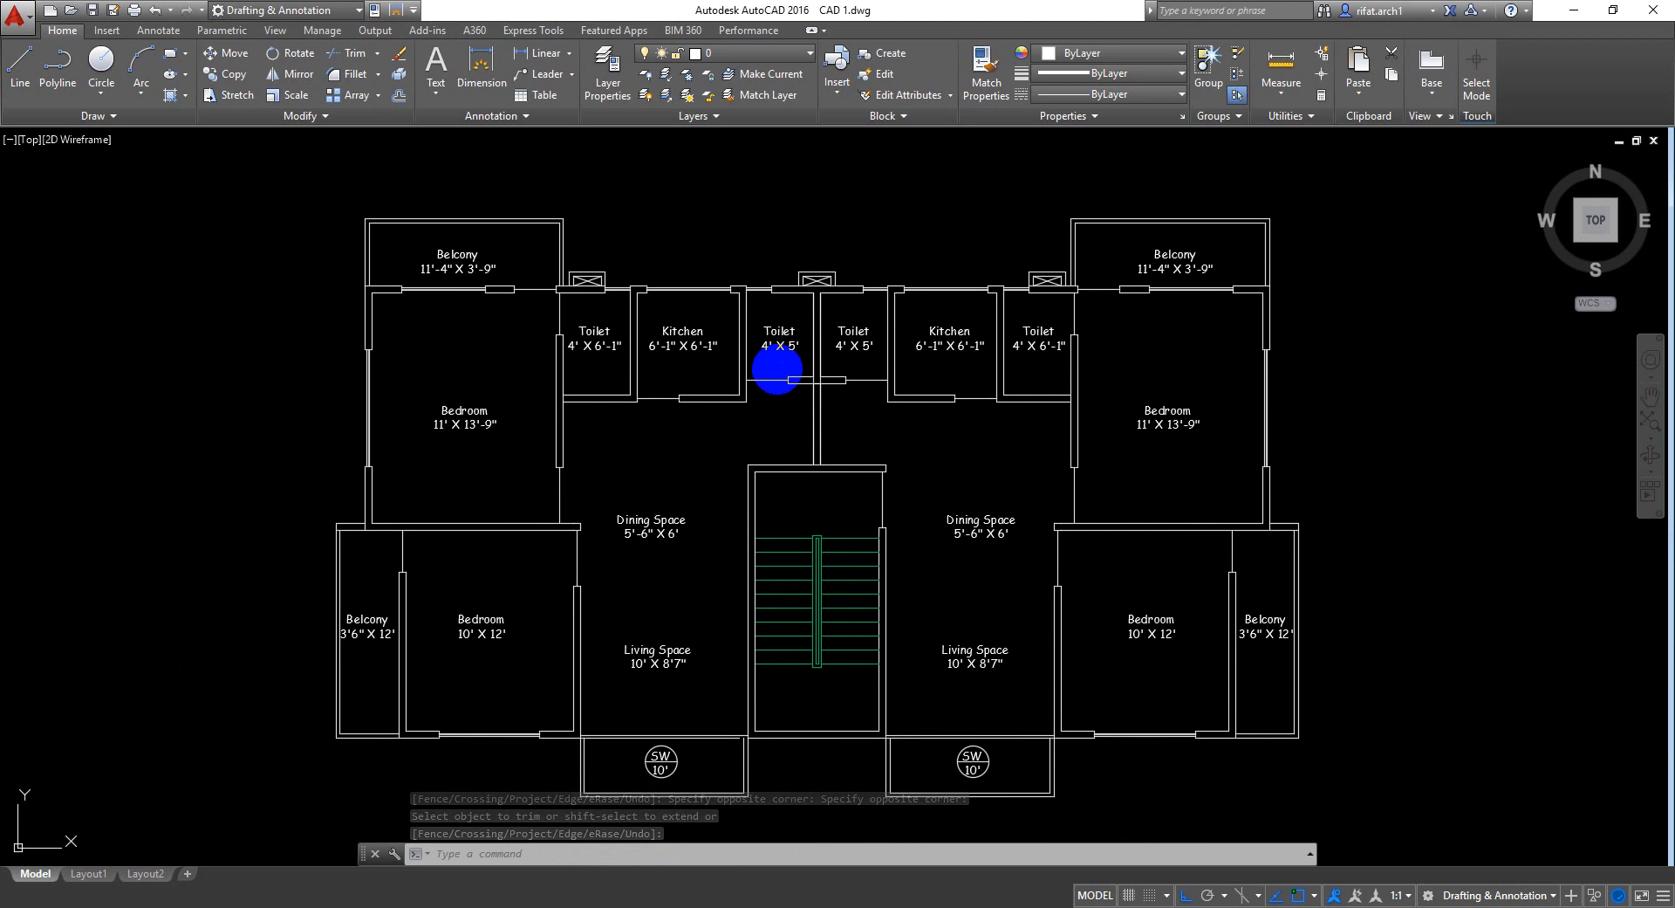
pyautogui.press('space')
pyautogui.hotkey('ctrl', 's')
pyautogui.moveTo(1117, 402); pyautogui.dragTo(1114, 362, button='middle')
pyautogui.doubleClick(1423, 478)
pyautogui.doubleClick(1439, 400)
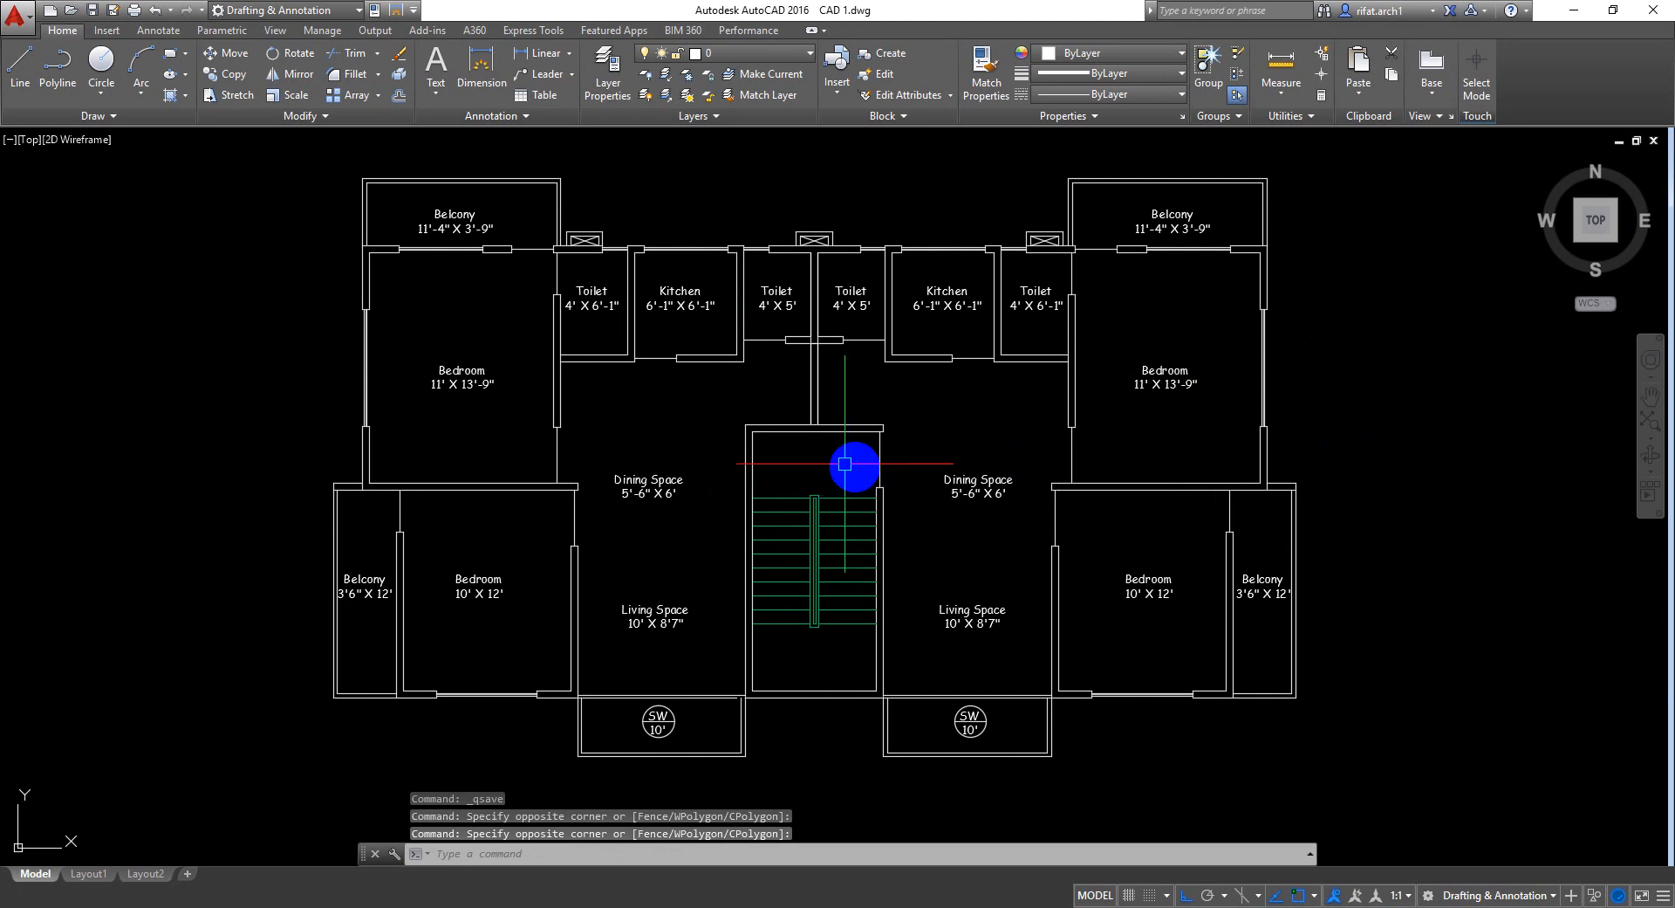
# Draw a horizontal guide line from the upper end of the staircase's right wall across and past its left wall
pyautogui.scroll(6, 845, 463)
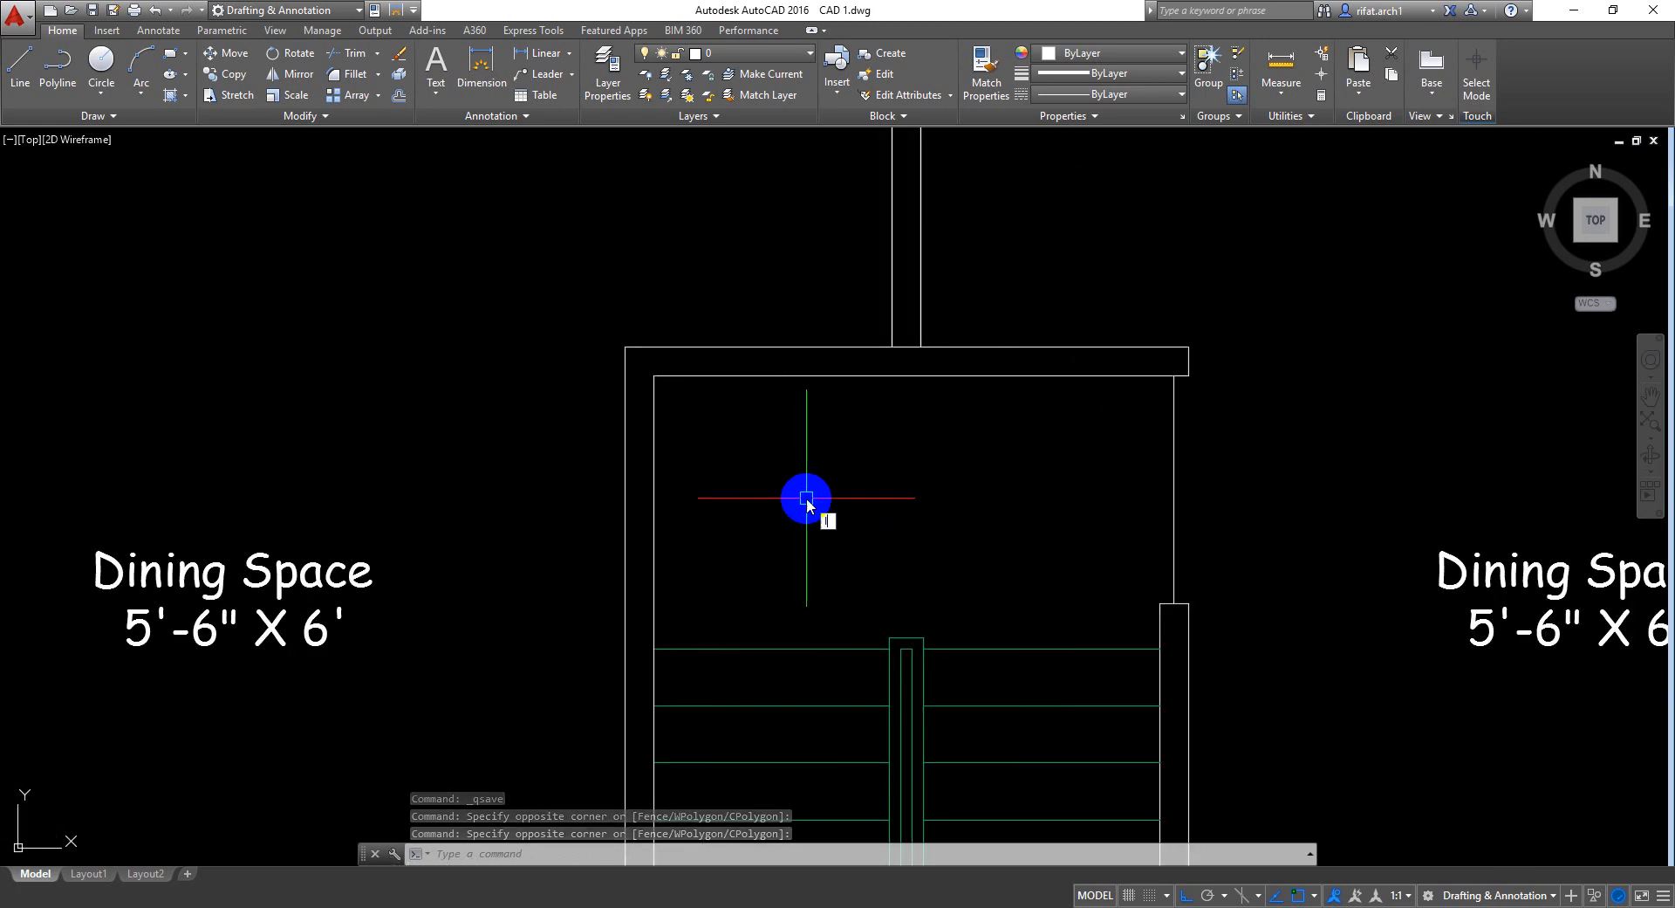
pyautogui.press('Return')
pyautogui.click(1159, 603)
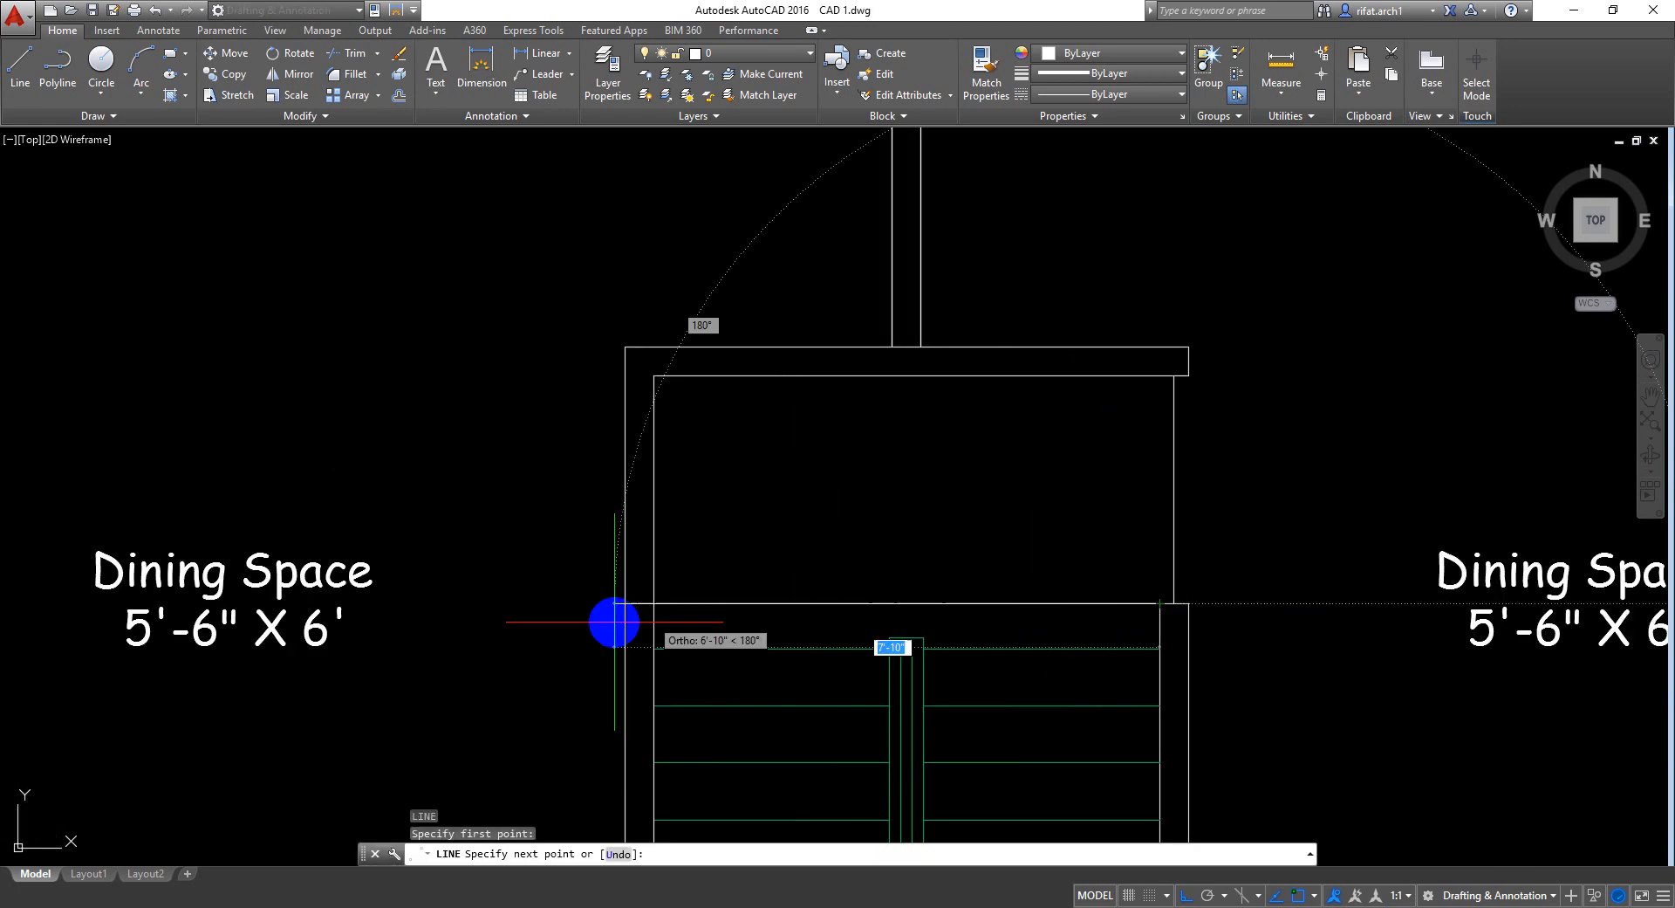
pyautogui.click(564, 603)
pyautogui.press('Return')
pyautogui.press('Return')
pyautogui.press('Escape')
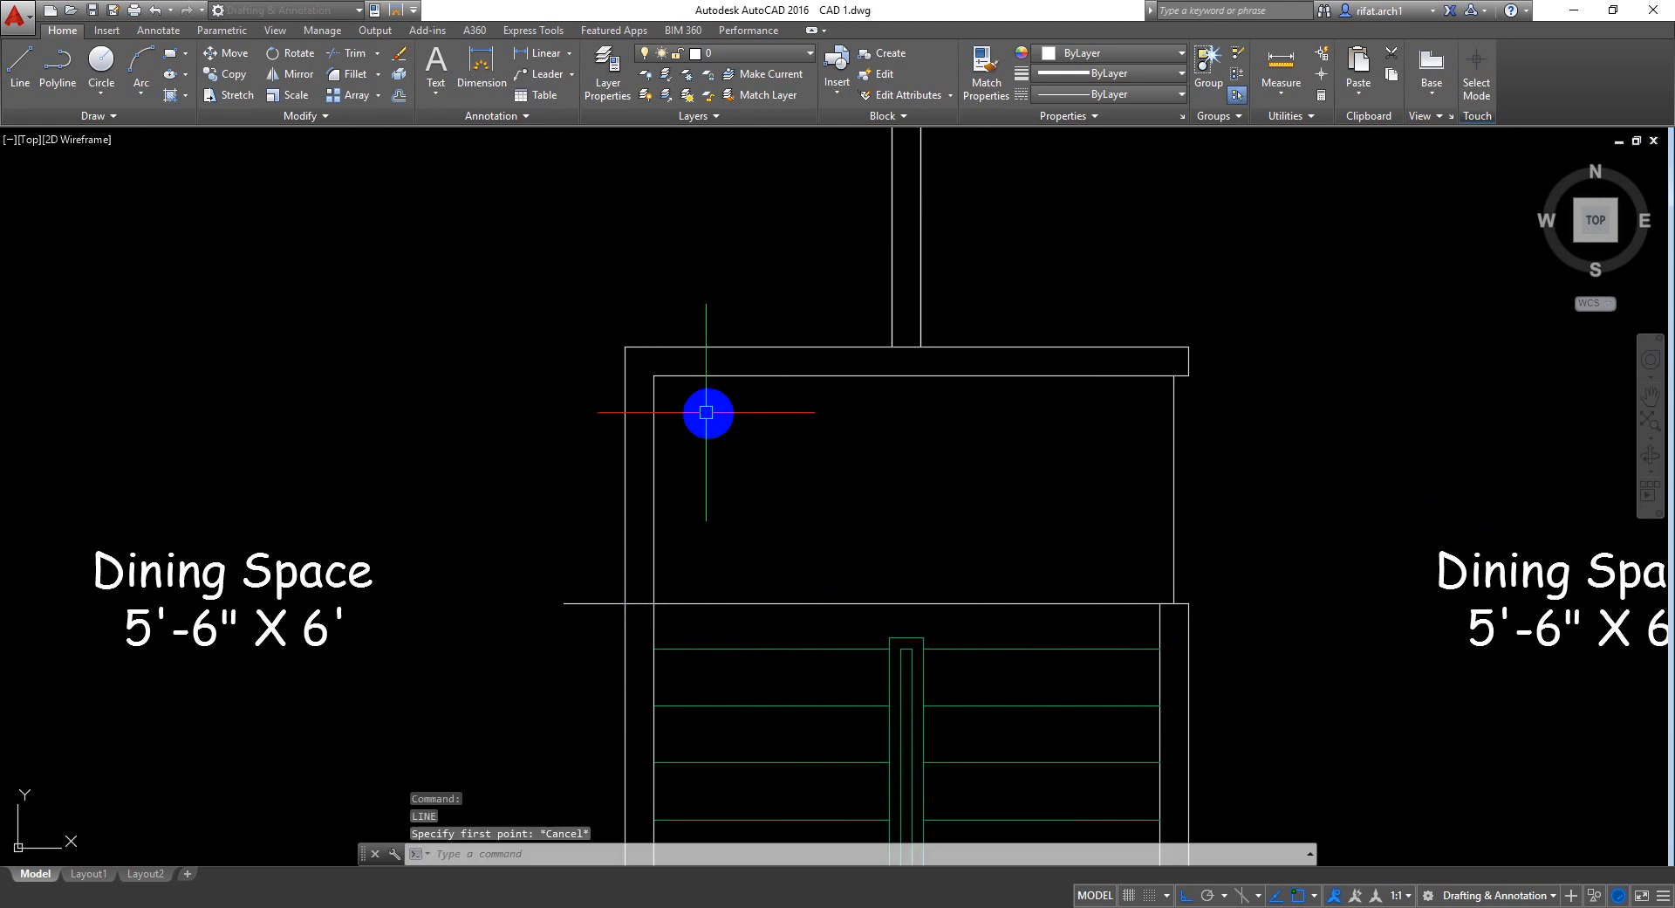
# Trim the staircase's left wall between the guide line and the upper wall, and clear away the guide line
pyautogui.write('tr')
pyautogui.press('Return')
pyautogui.press('Return')
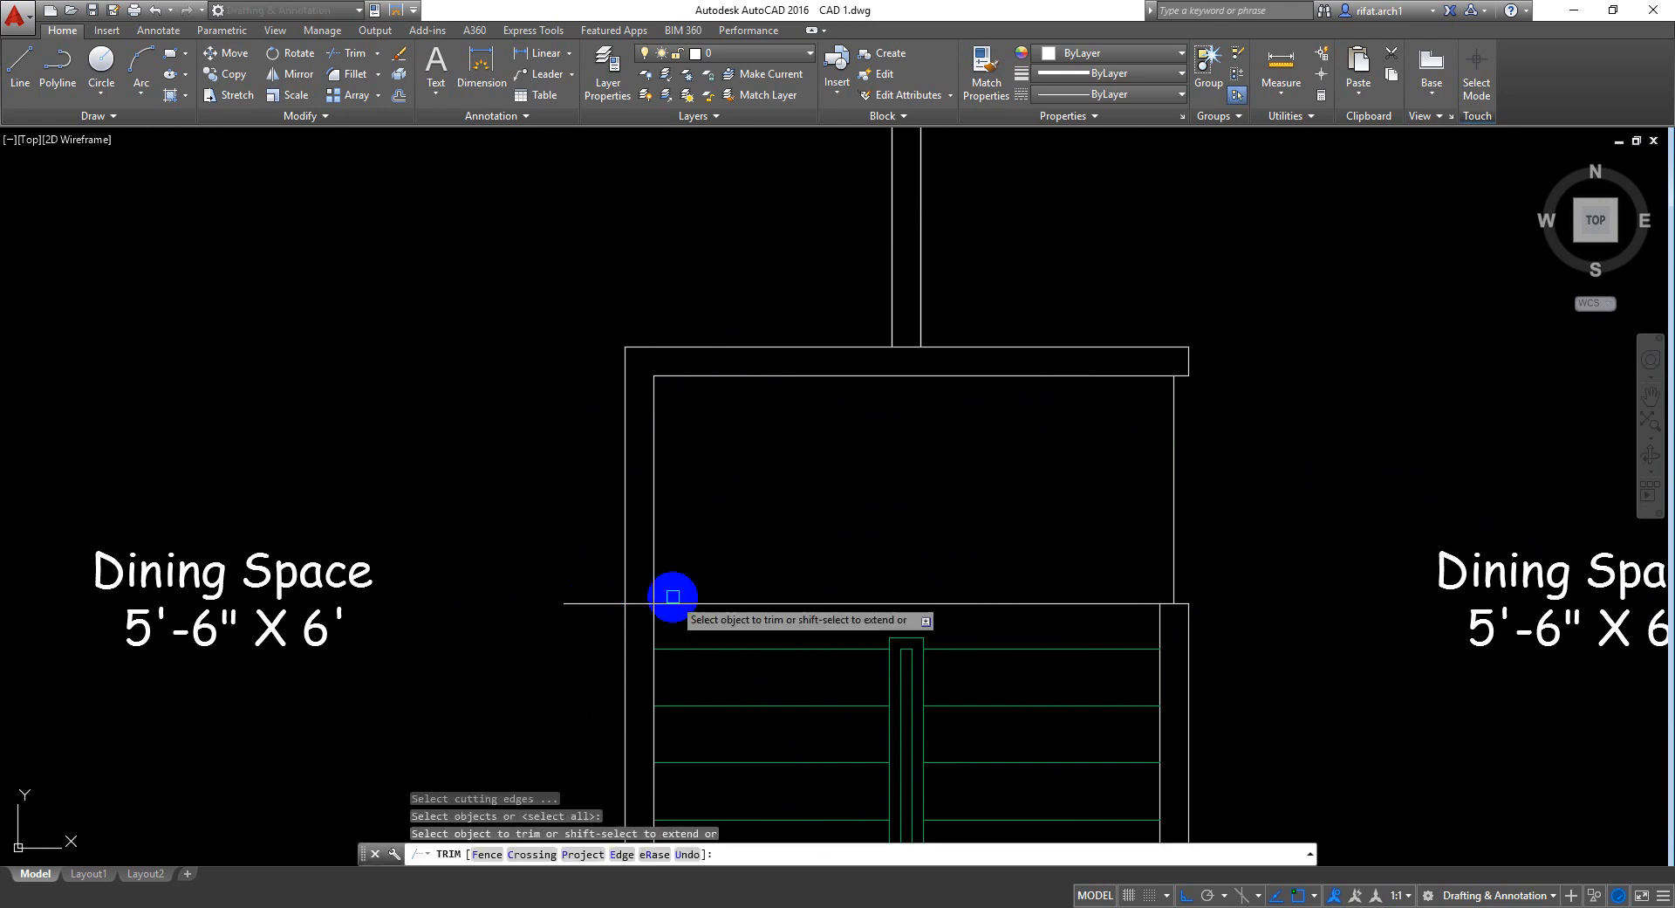
pyautogui.click(599, 603)
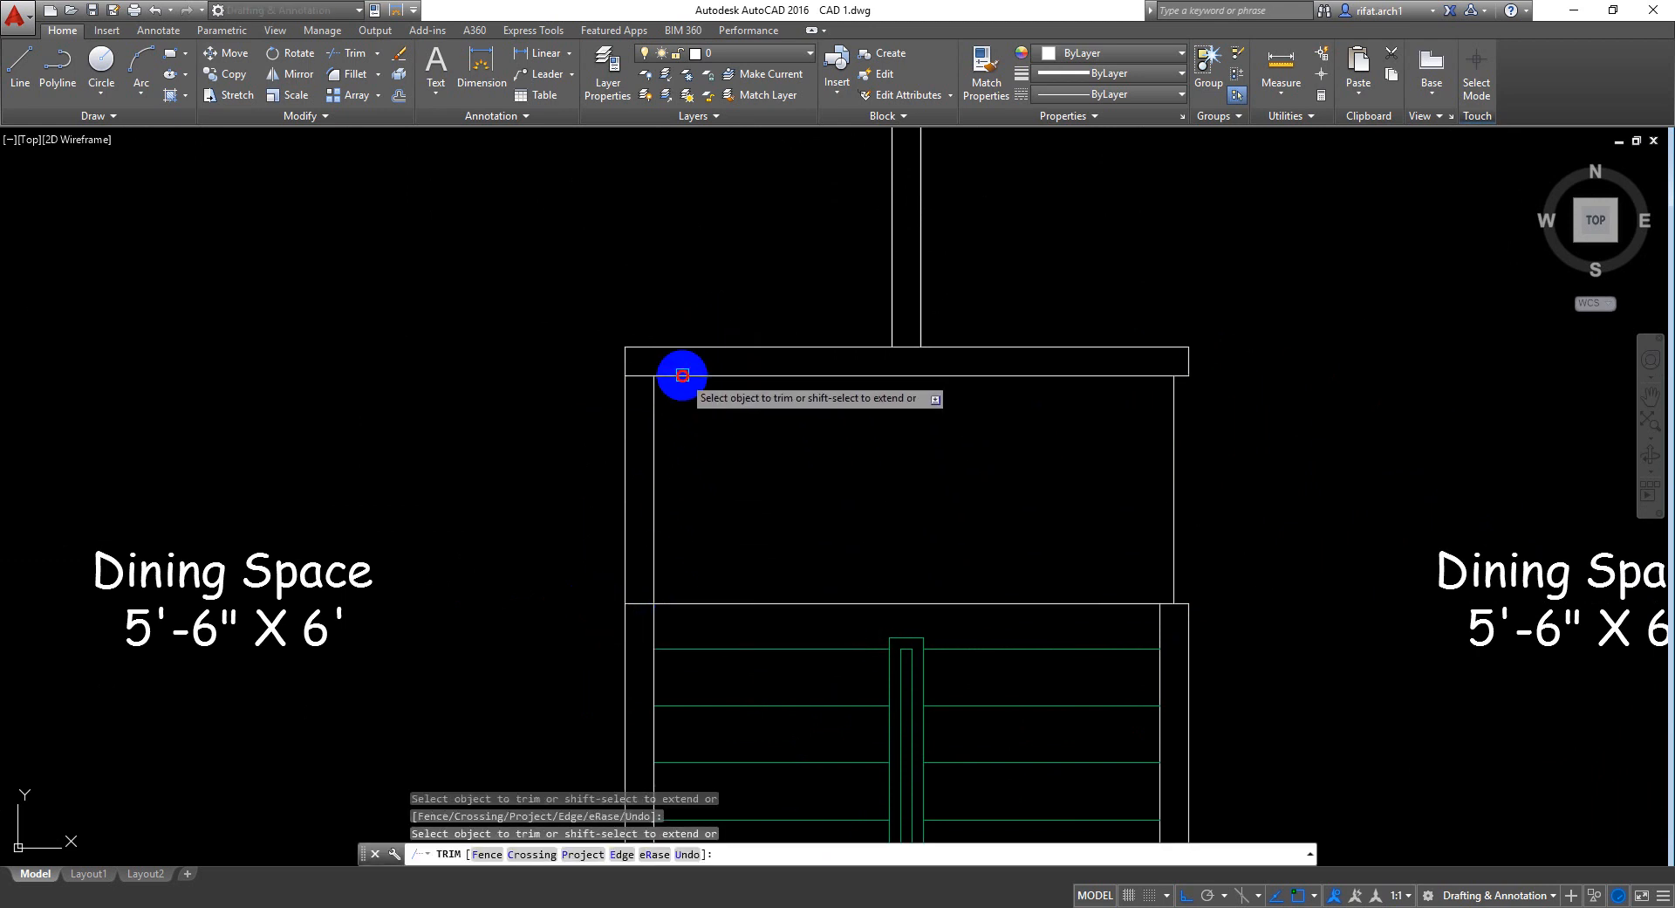
pyautogui.click(717, 508)
pyautogui.click(561, 449)
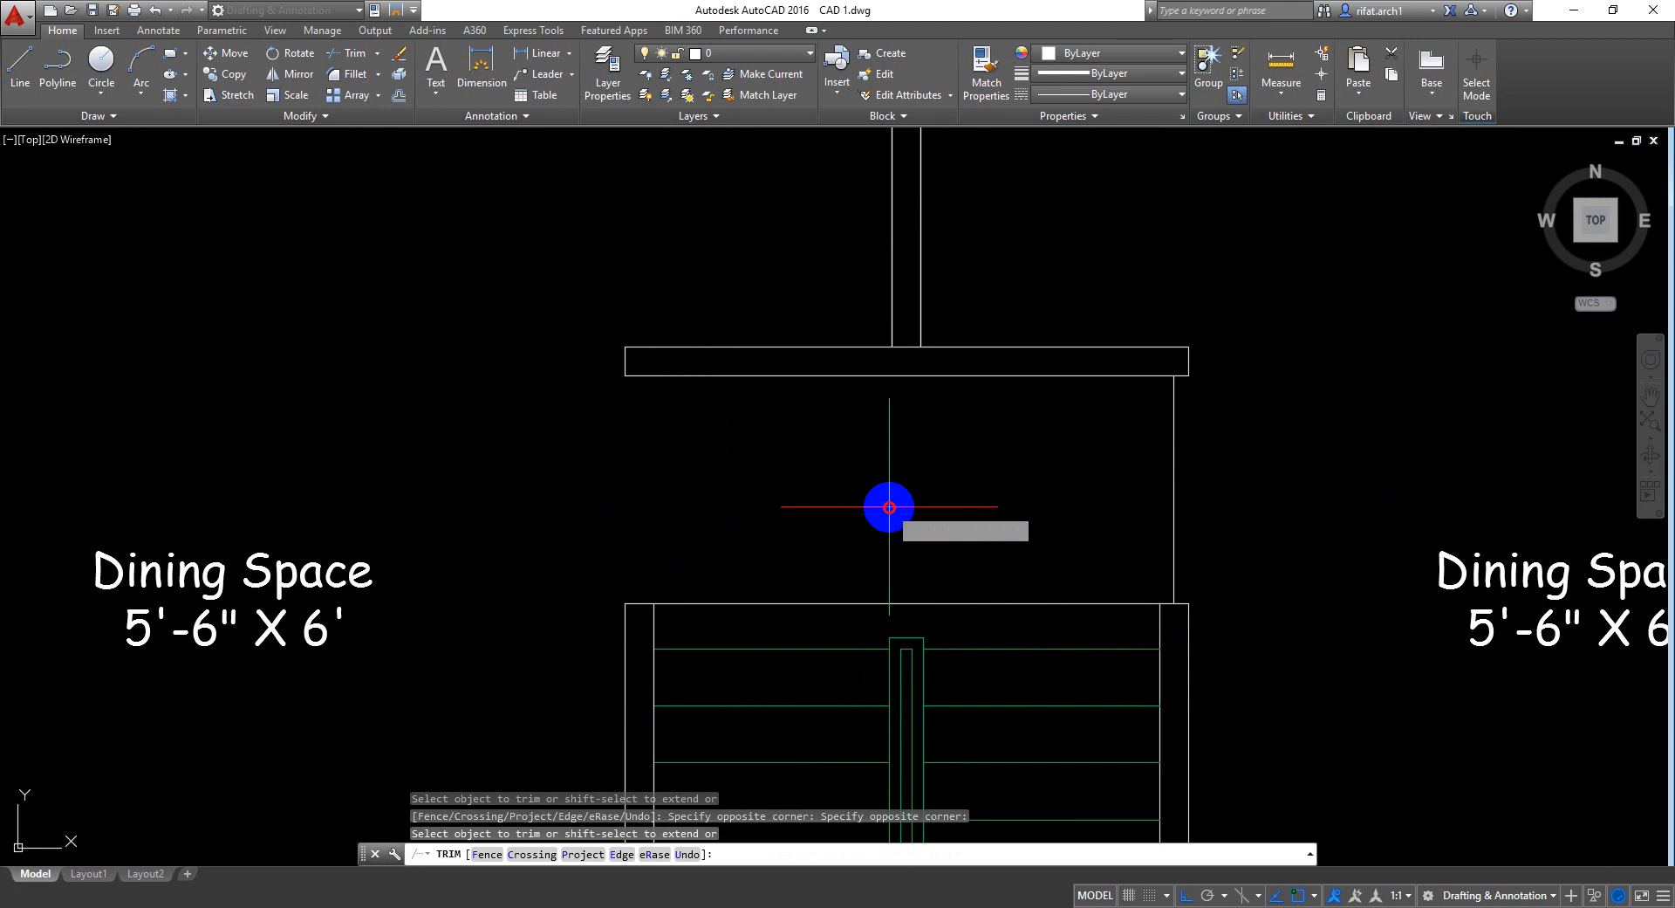
pyautogui.click(886, 511)
pyautogui.click(793, 608)
pyautogui.press('Return')
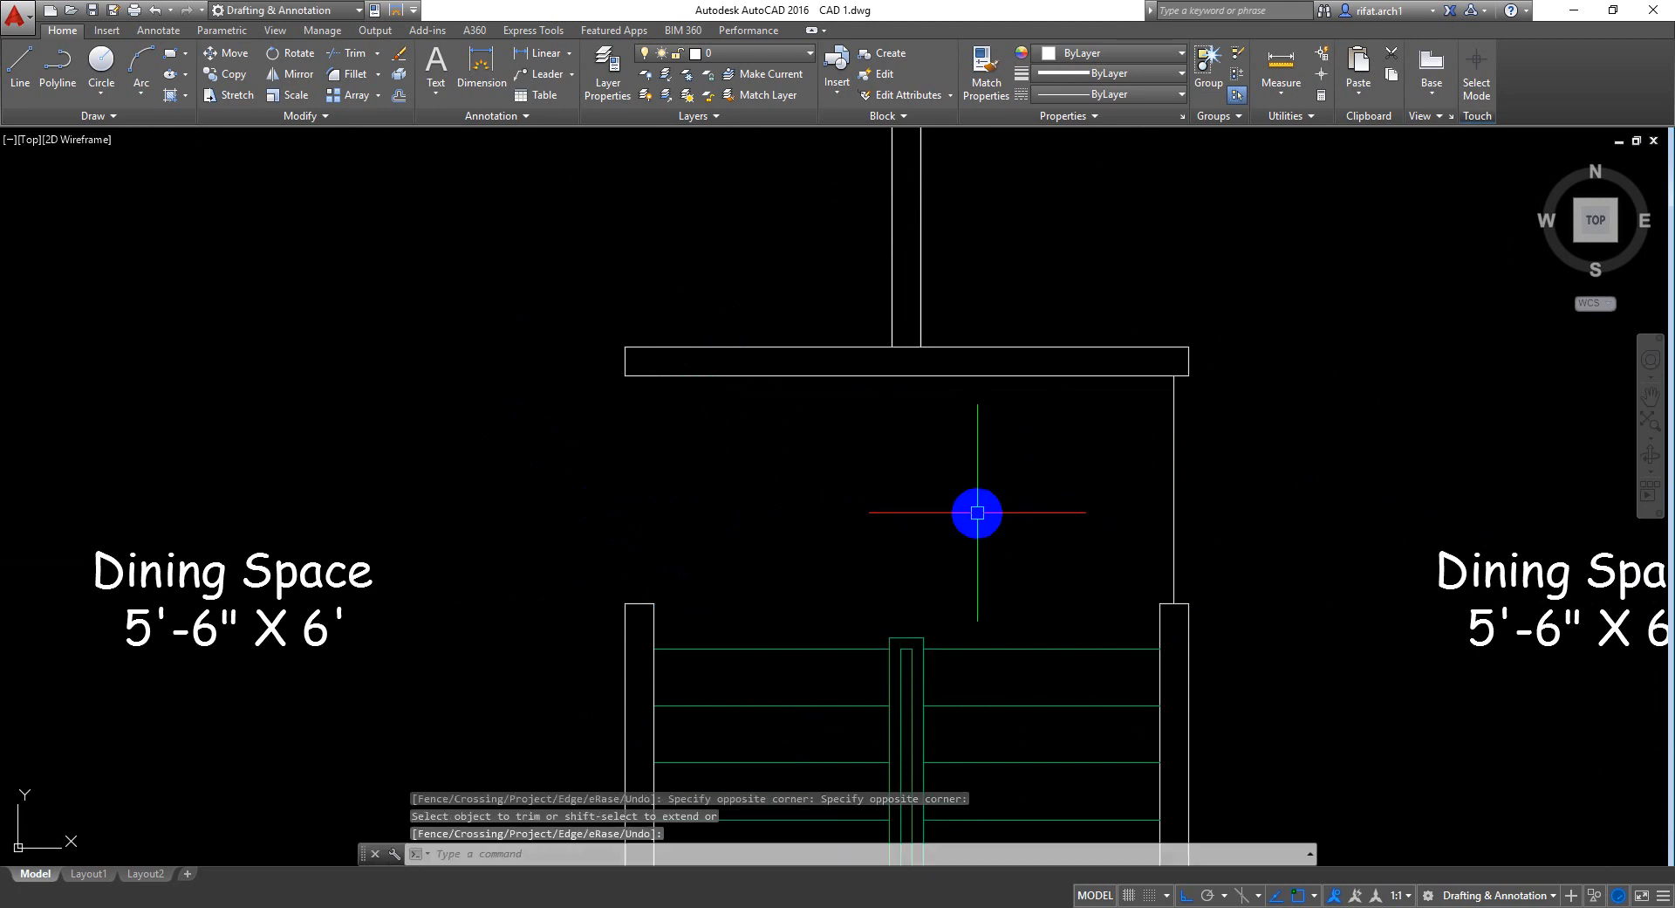
# Draw a vertical line across the staircase's left wall opening, from the wall end's midpoint to the upper wall's underside
pyautogui.write('l')
pyautogui.press('Return')
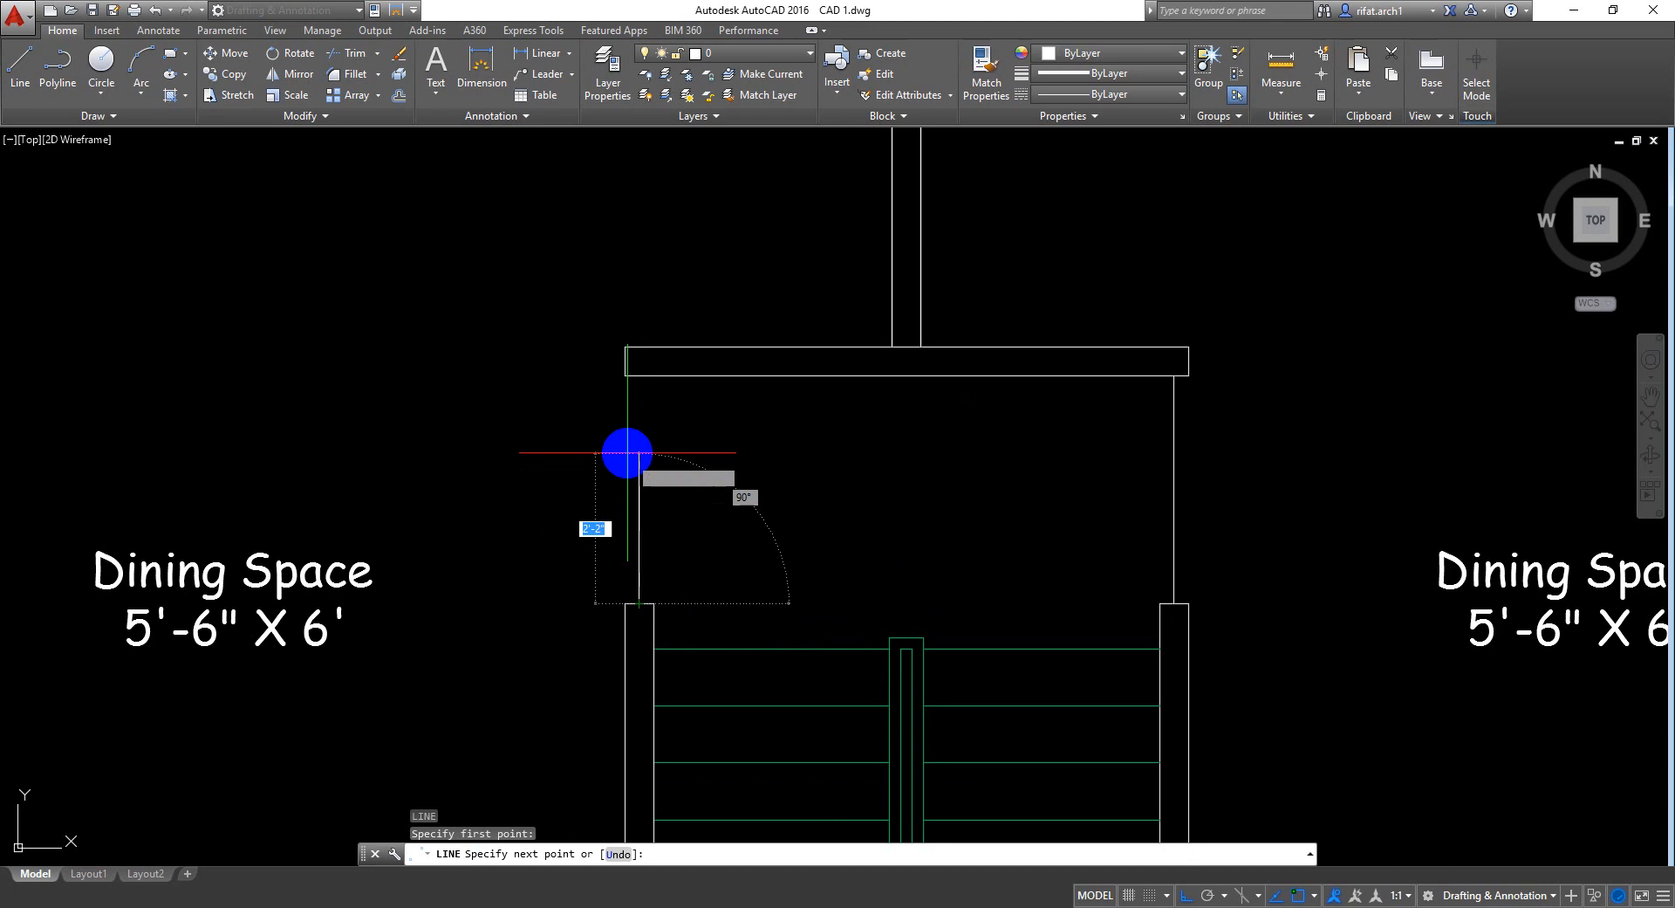
pyautogui.click(638, 375)
pyautogui.press('Return')
pyautogui.scroll(-8, 755, 479)
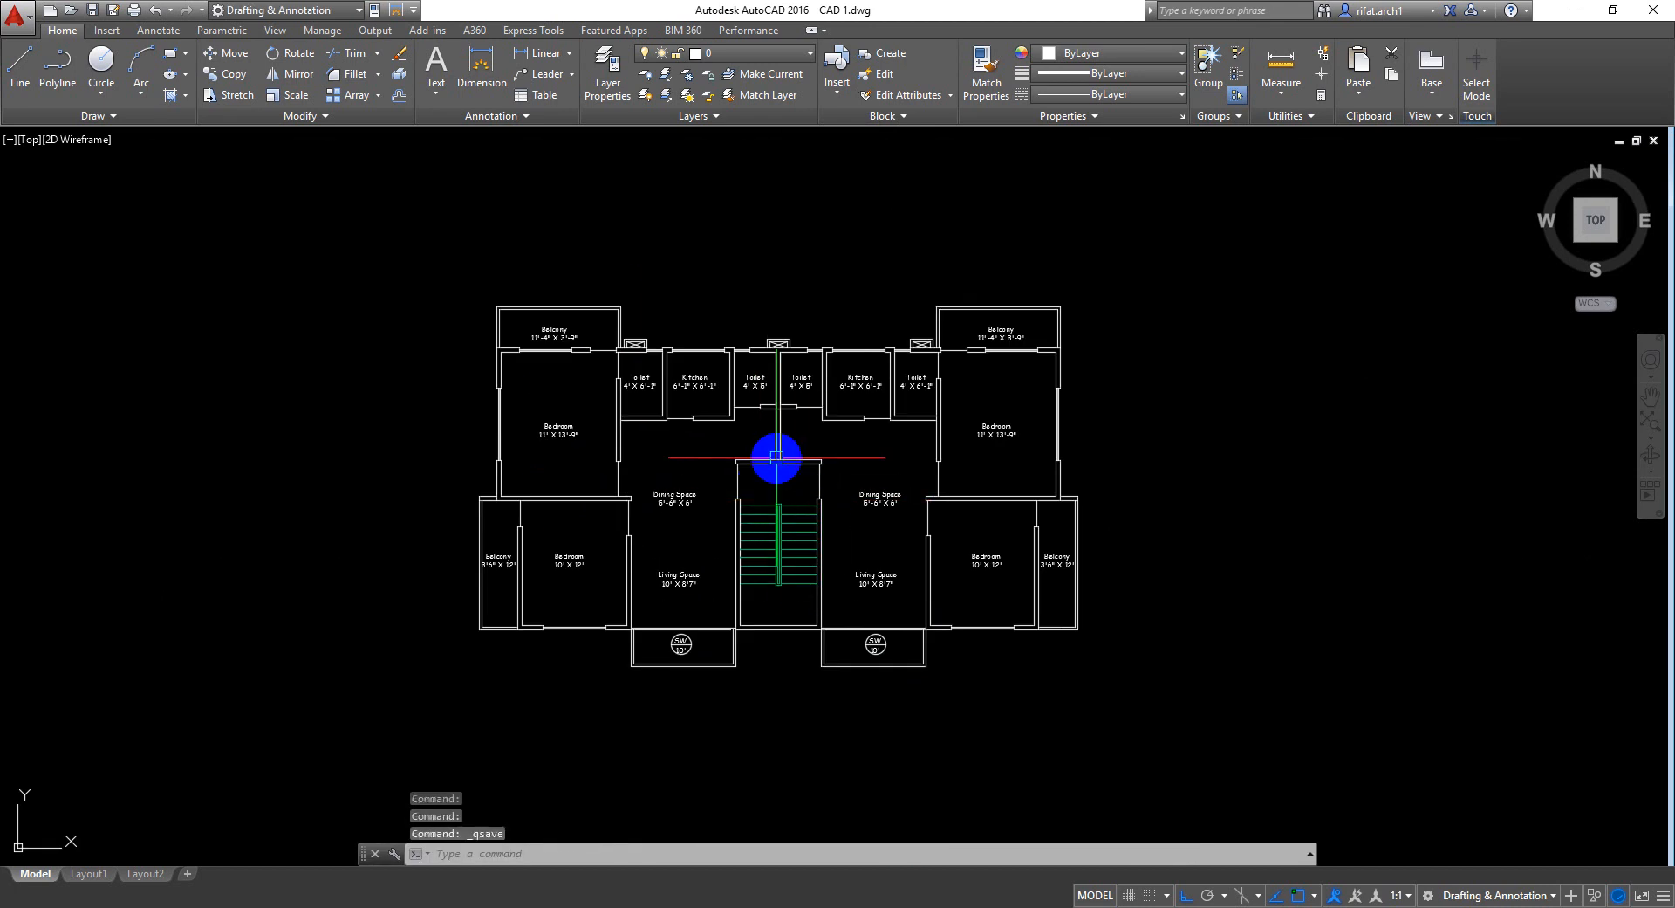
# Save the drawing with the new staircase opening
pyautogui.scroll(3, 777, 456)
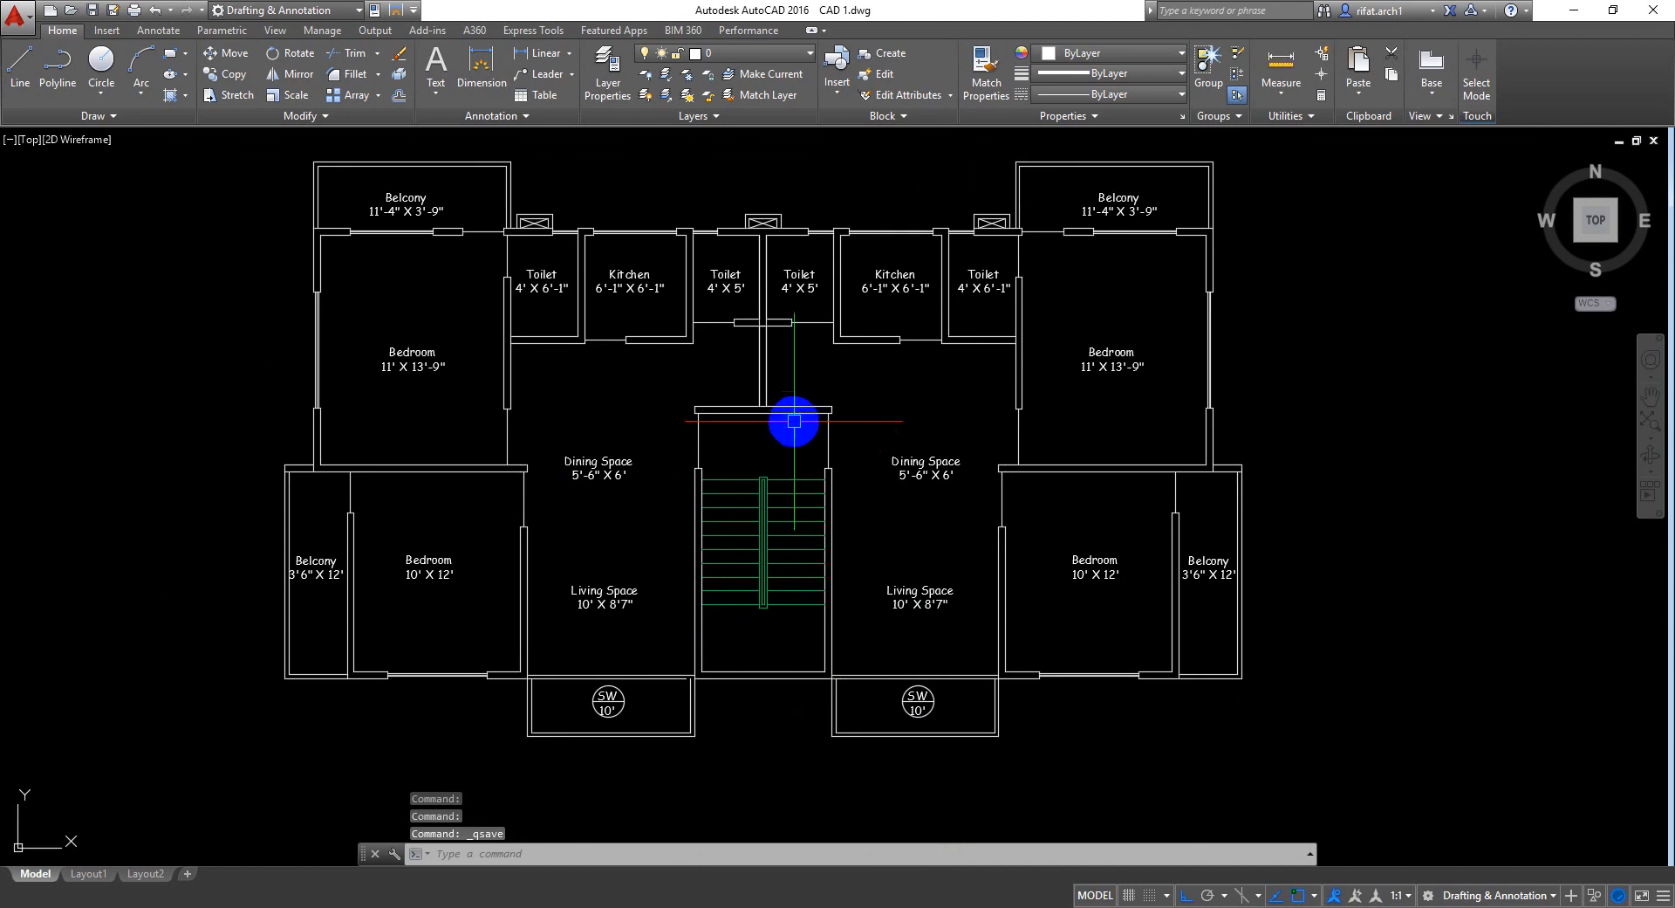
pyautogui.moveTo(794, 421); pyautogui.dragTo(790, 504, button='middle')
pyautogui.scroll(-2, 873, 479)
pyautogui.scroll(2, 801, 492)
pyautogui.click(1440, 408)
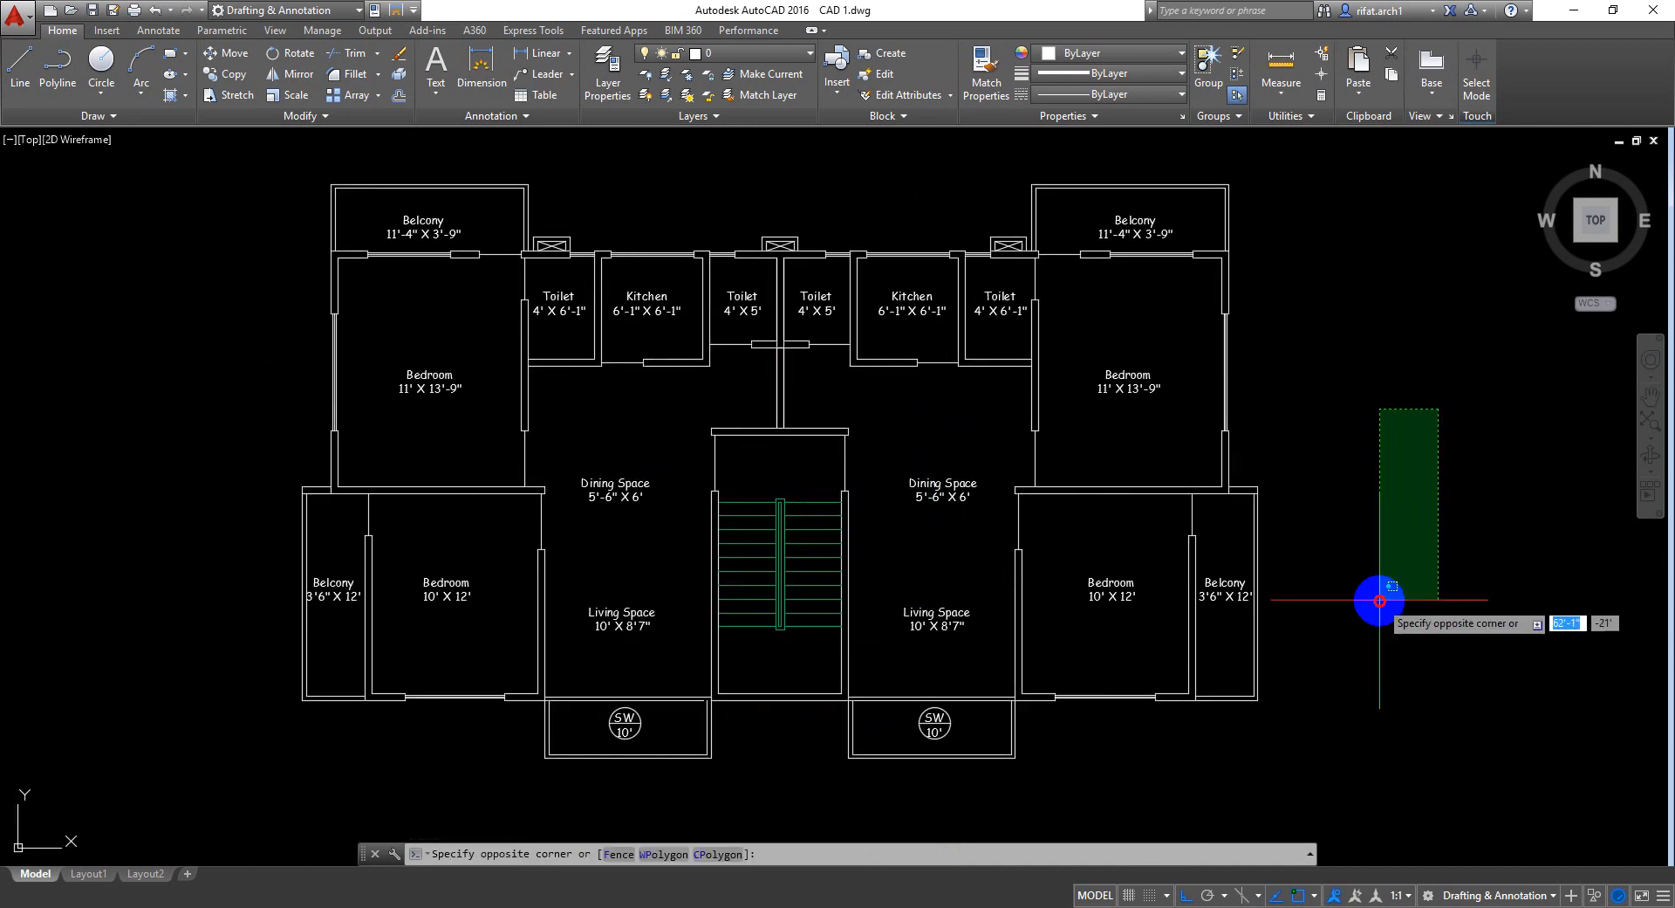
pyautogui.click(1379, 599)
pyautogui.hotkey('ctrl', 's')
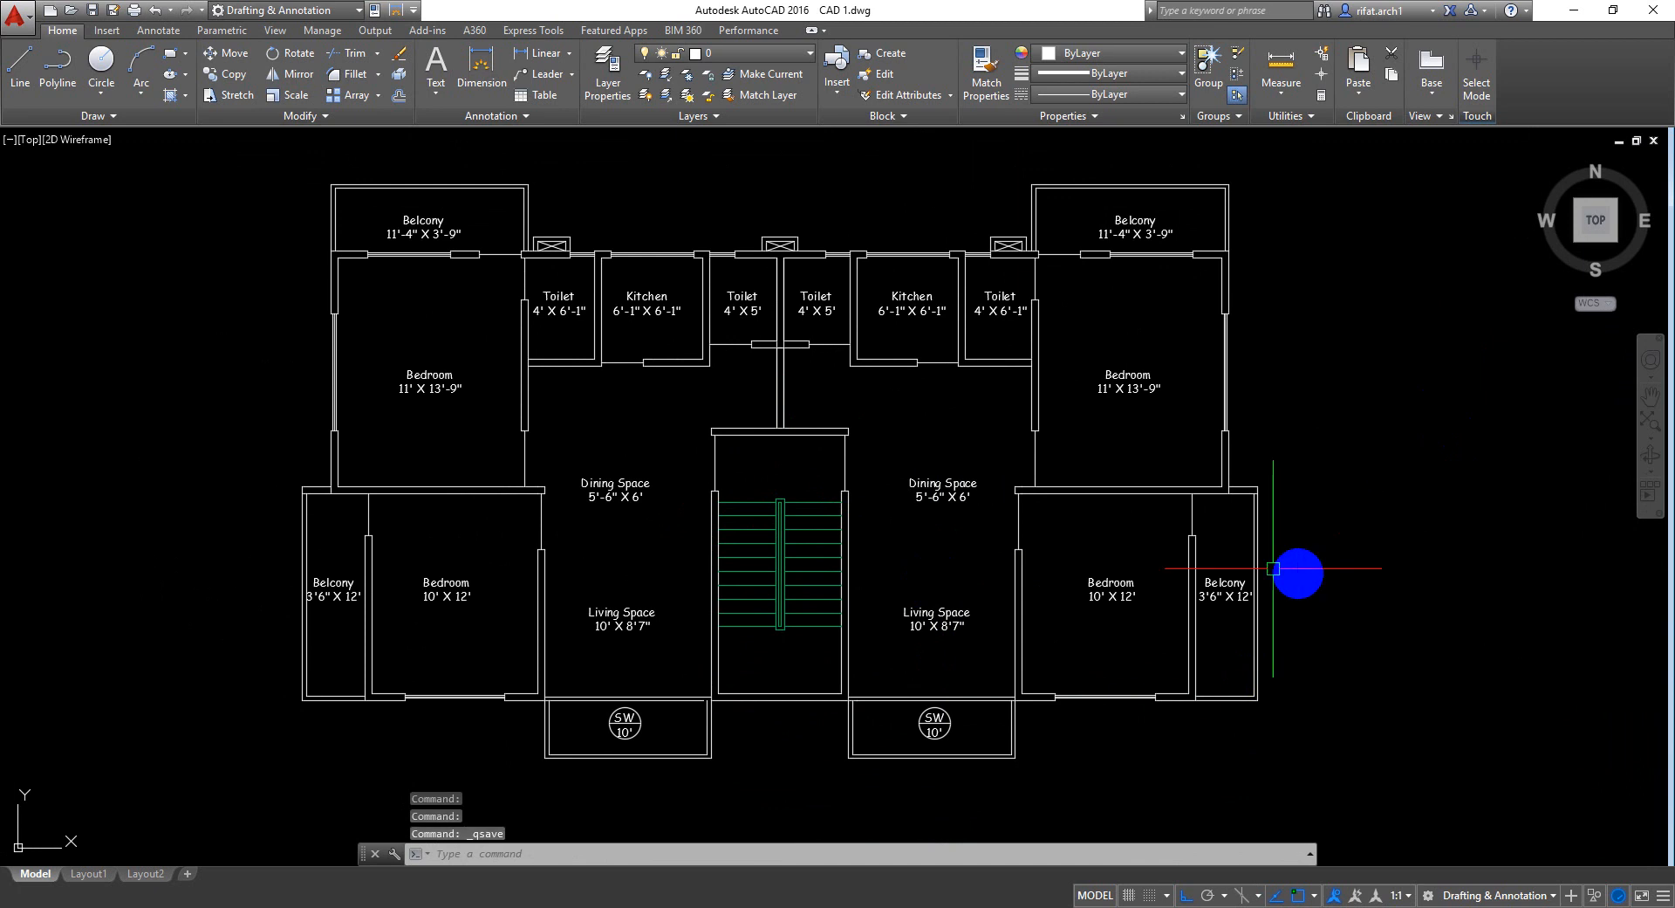
# Offset the outer upper line of the left unit's 11'-4" X 3'-9" balcony outward by 2'
pyautogui.moveTo(1142, 427); pyautogui.dragTo(1134, 438, button='middle')
pyautogui.moveTo(886, 401); pyautogui.dragTo(901, 409, button='middle')
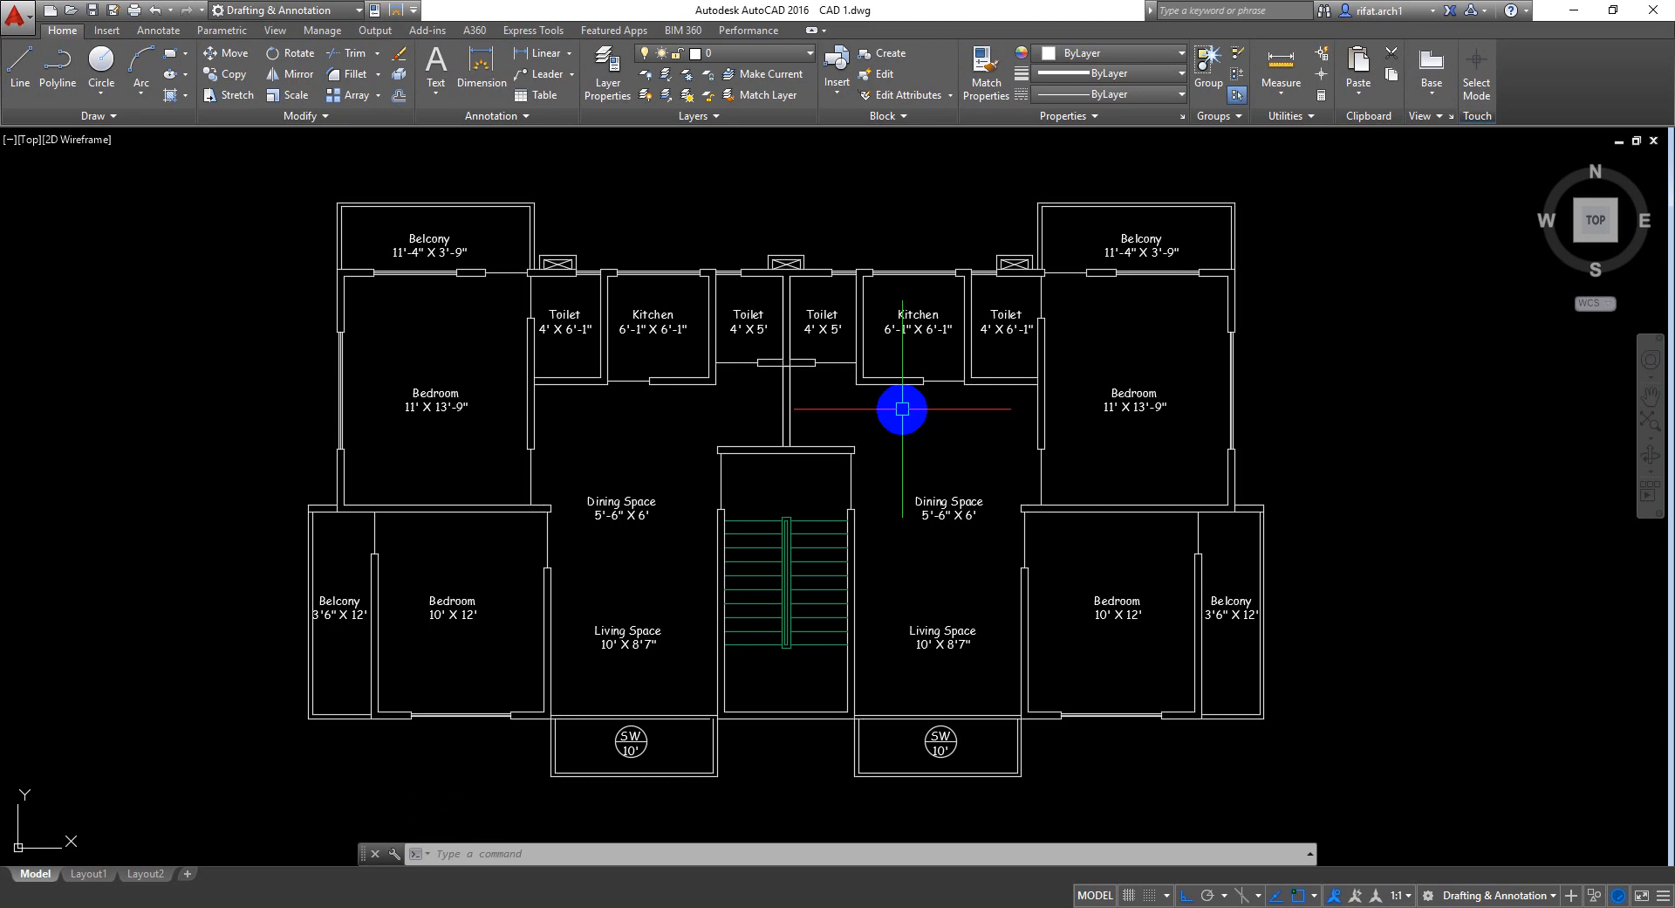
pyautogui.moveTo(736, 465); pyautogui.dragTo(783, 489, button='middle')
pyautogui.moveTo(630, 312); pyautogui.dragTo(529, 366, button='middle')
pyautogui.scroll(6, 523, 382)
pyautogui.scroll(-2, 520, 378)
pyautogui.scroll(-2, 520, 378)
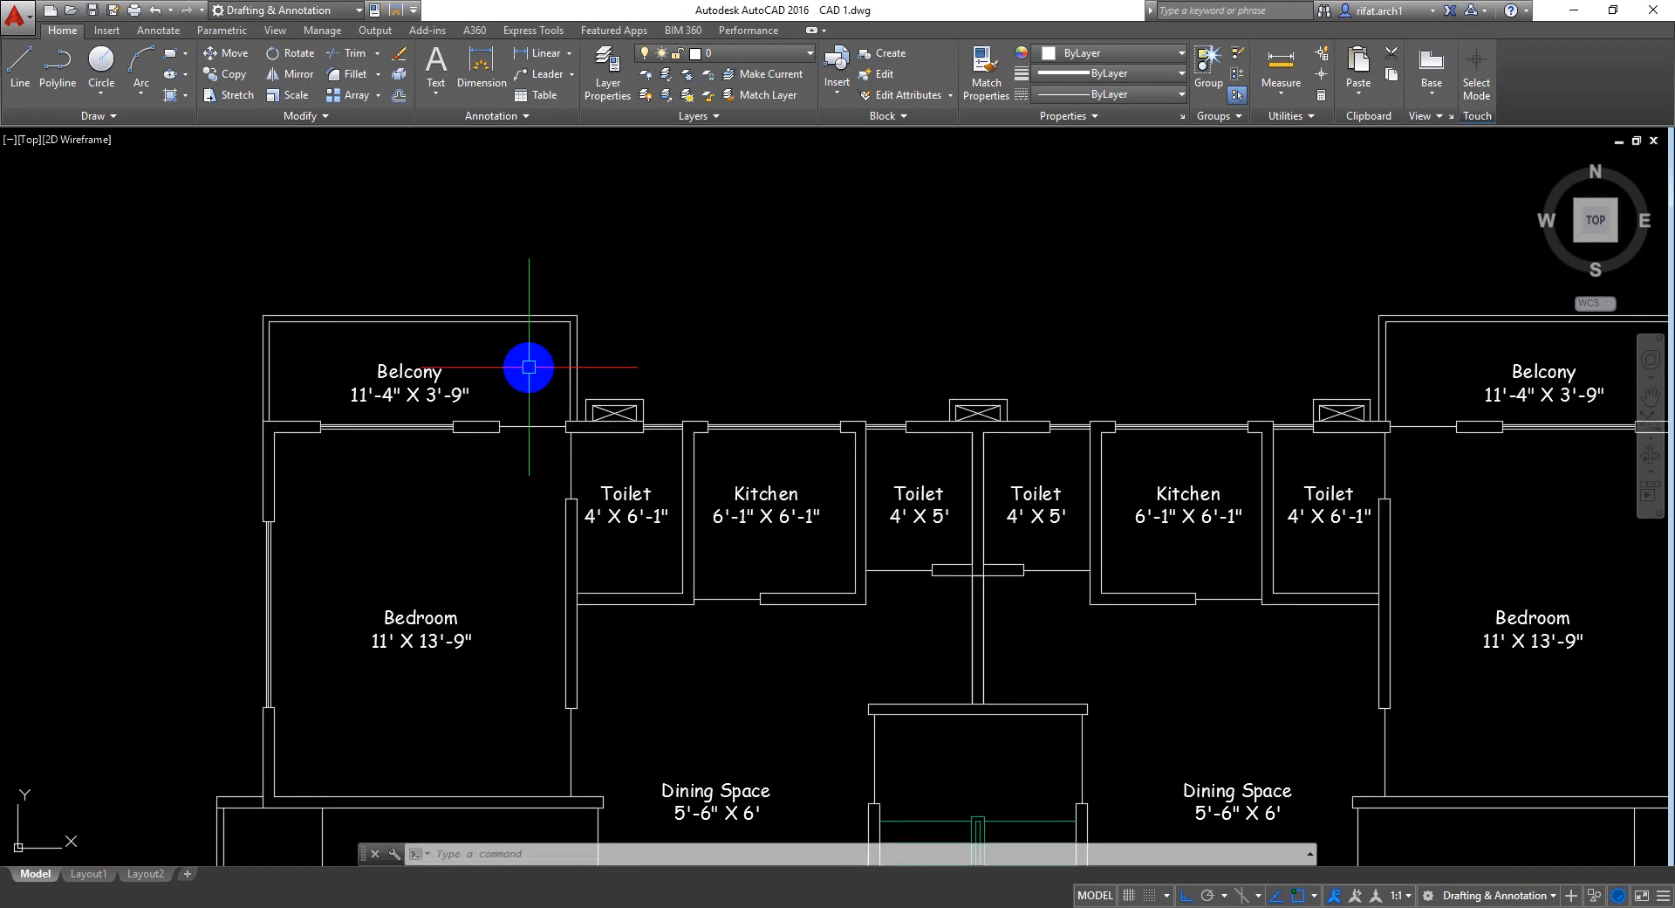
pyautogui.write('o')
pyautogui.press('Return')
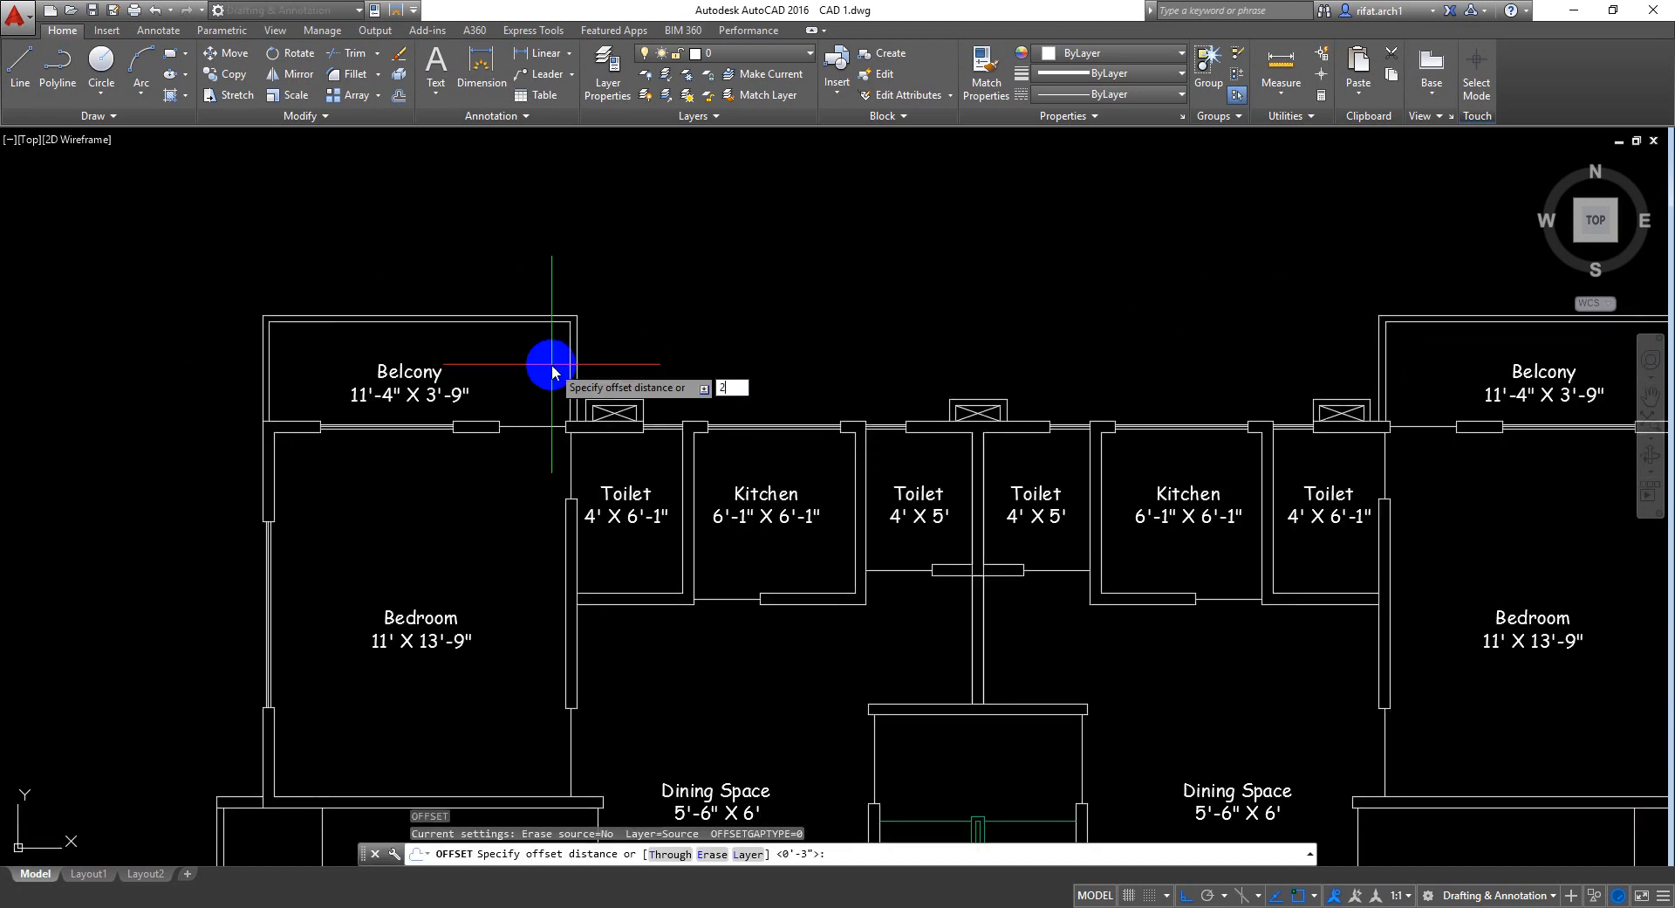
pyautogui.write('2')
pyautogui.press('Return')
pyautogui.click(506, 318)
pyautogui.click(611, 201)
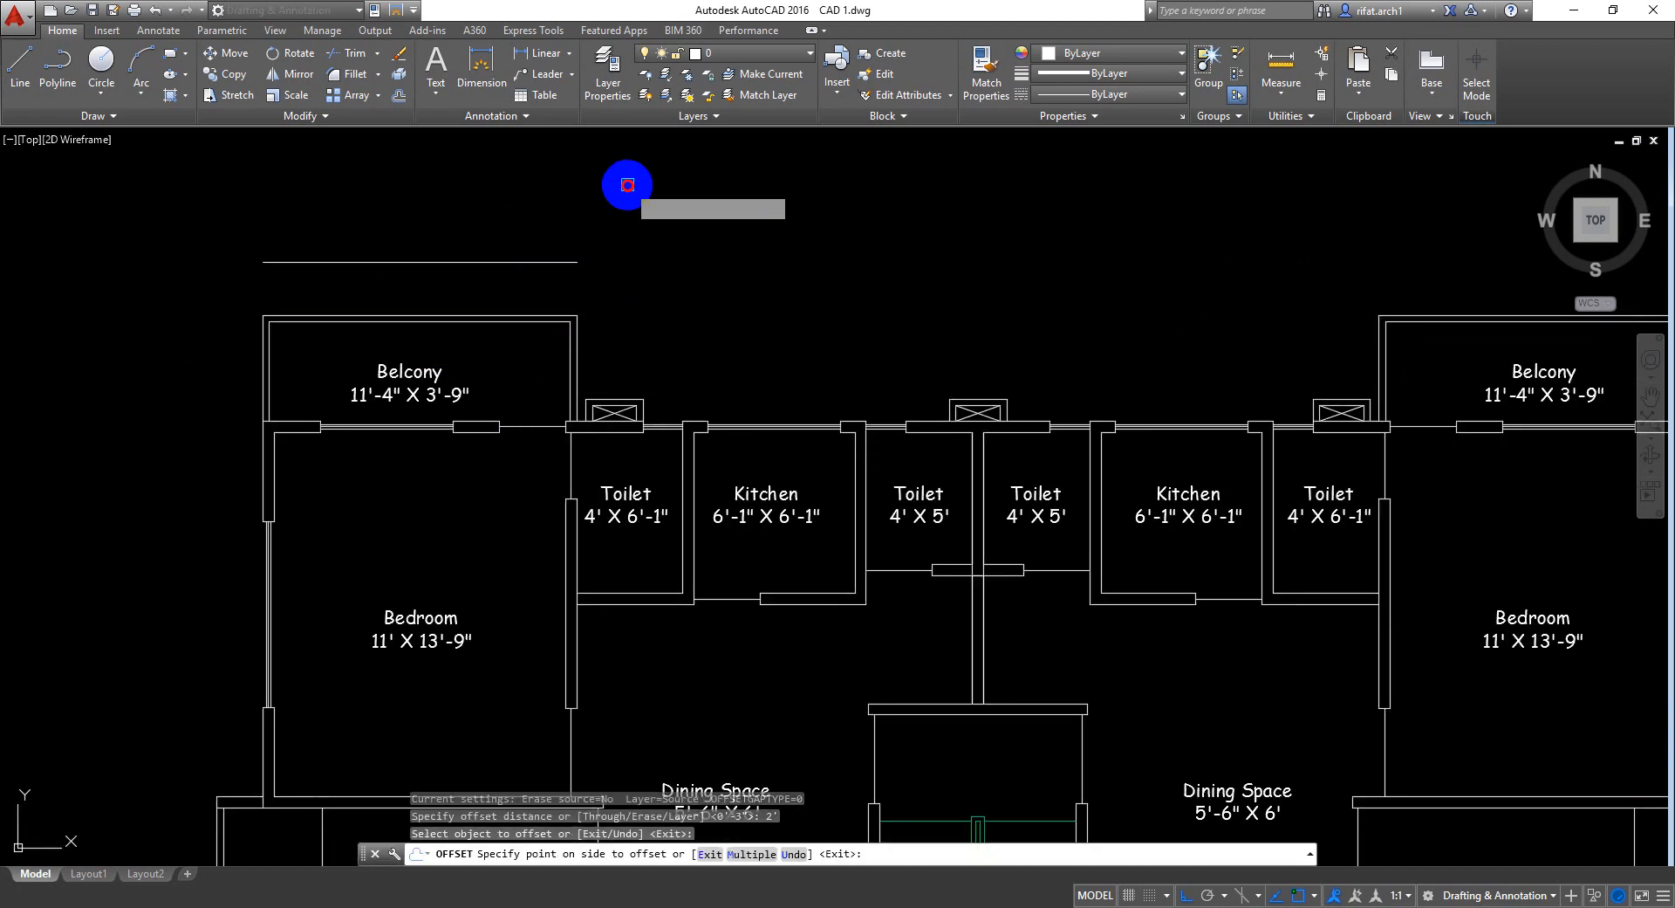
# Offset the outer upper line of the right unit's 11'-4" X 3'-9" balcony outward by the same 2'
pyautogui.moveTo(1285, 303); pyautogui.dragTo(1009, 344, button='middle')
pyautogui.click(1178, 356)
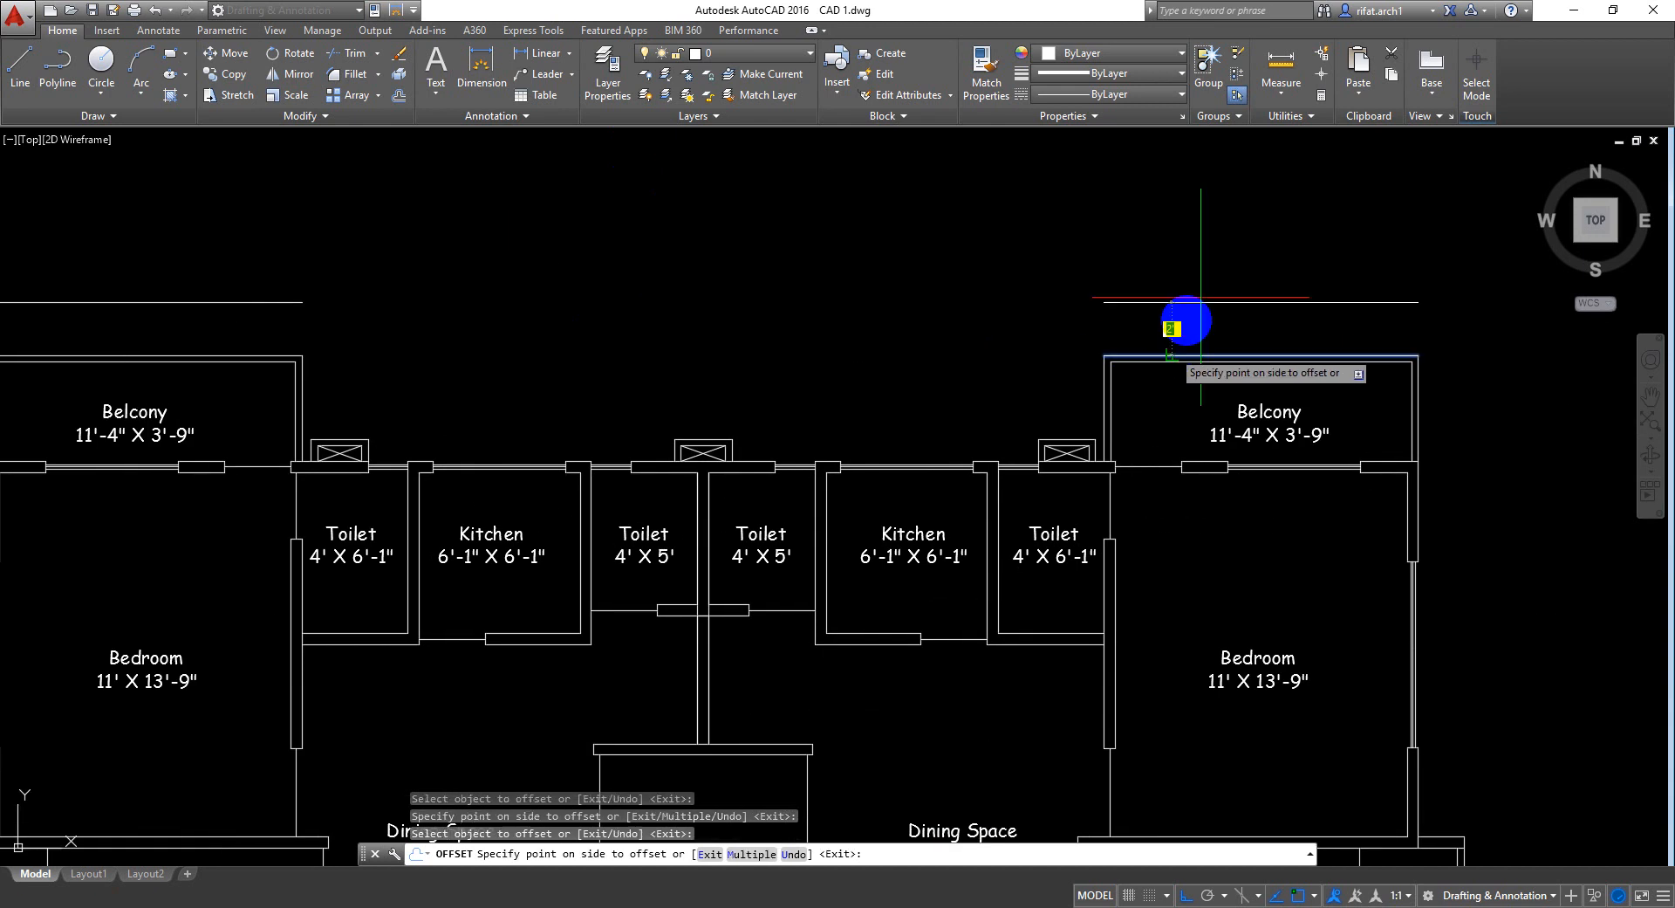
pyautogui.click(1250, 231)
# Offset the outer side line of the right unit's 3'6" X 12' balcony outward by 12"
pyautogui.scroll(-6, 1261, 262)
pyautogui.scroll(3, 1290, 318)
pyautogui.scroll(-1, 1196, 280)
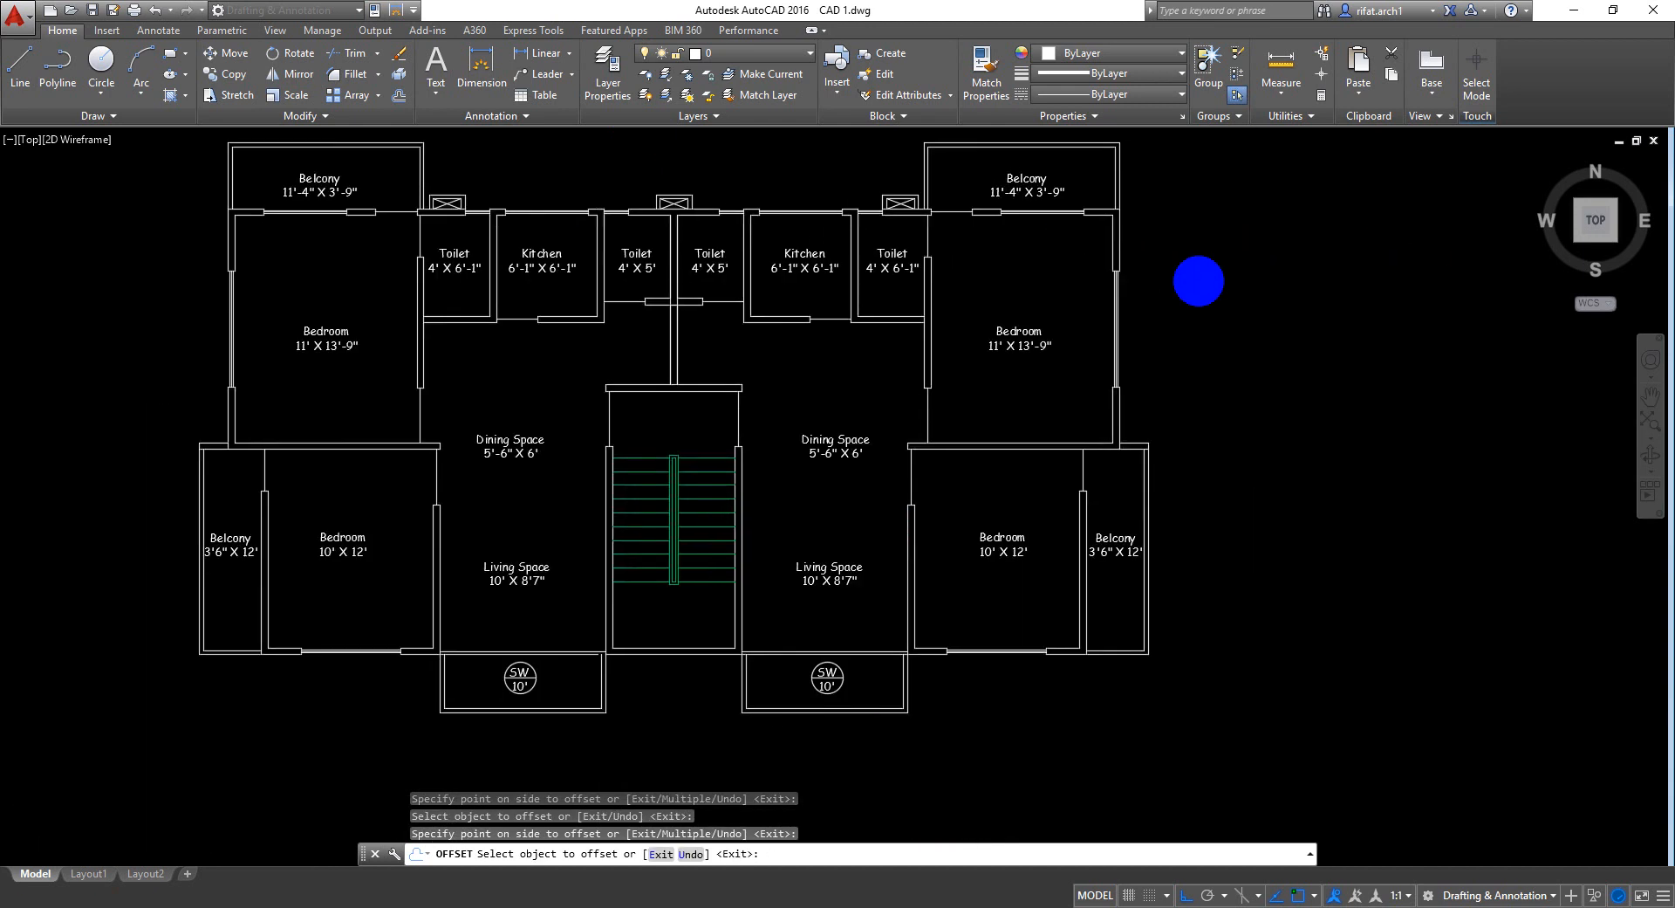
pyautogui.scroll(4, 1180, 484)
pyautogui.click(1123, 460)
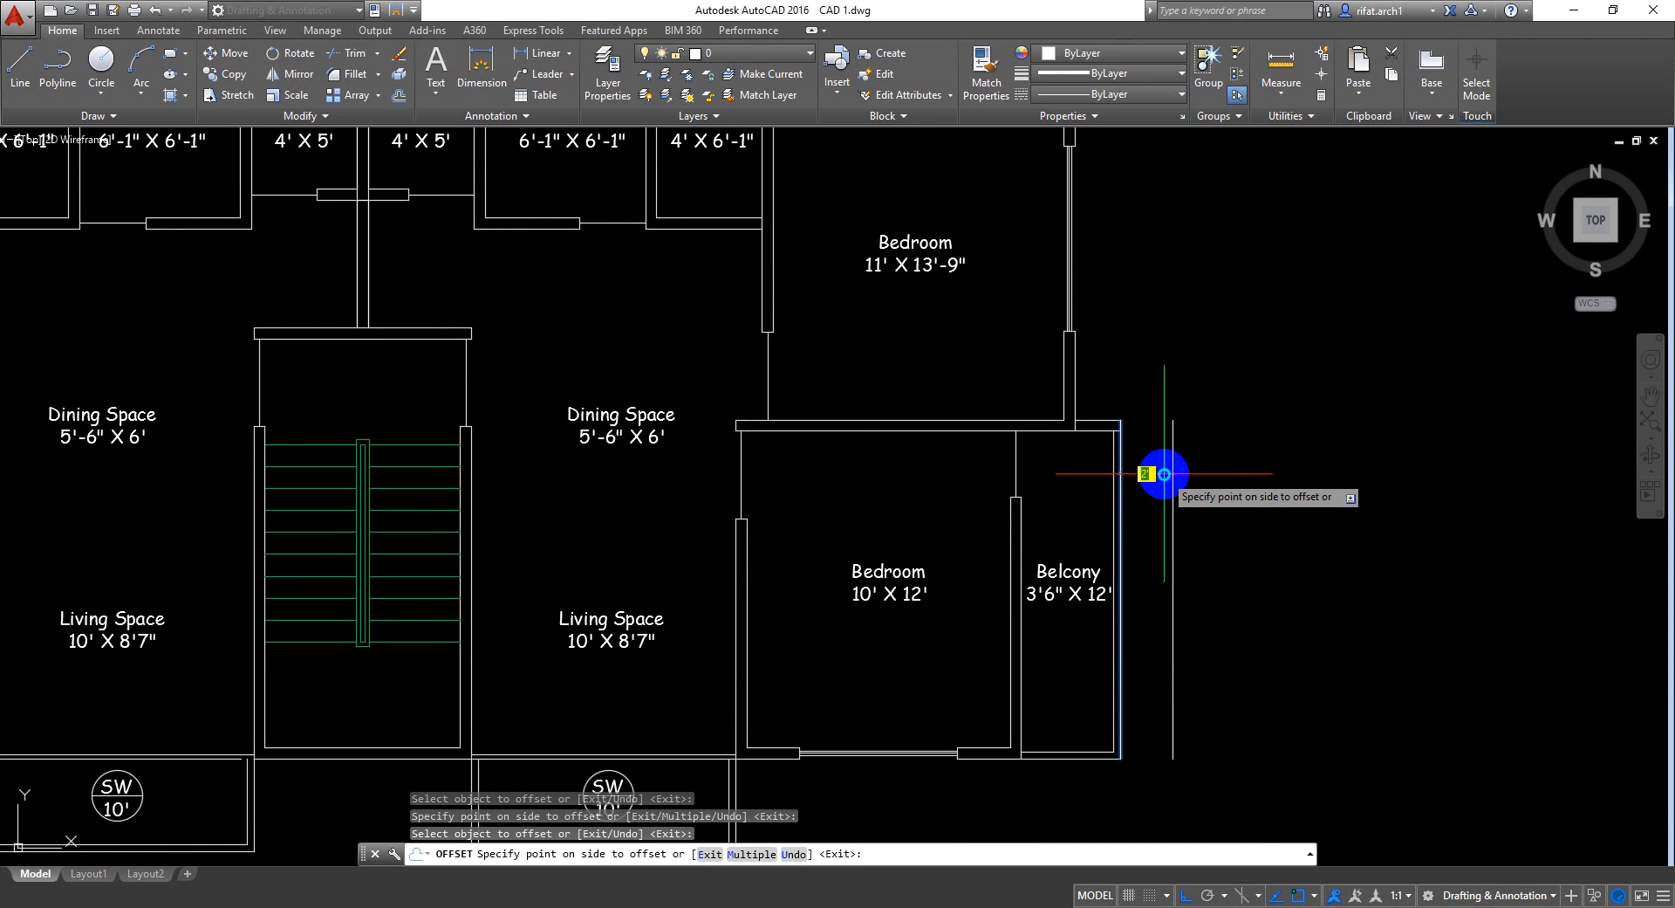
pyautogui.press('Return')
pyautogui.write('o')
pyautogui.press('Return')
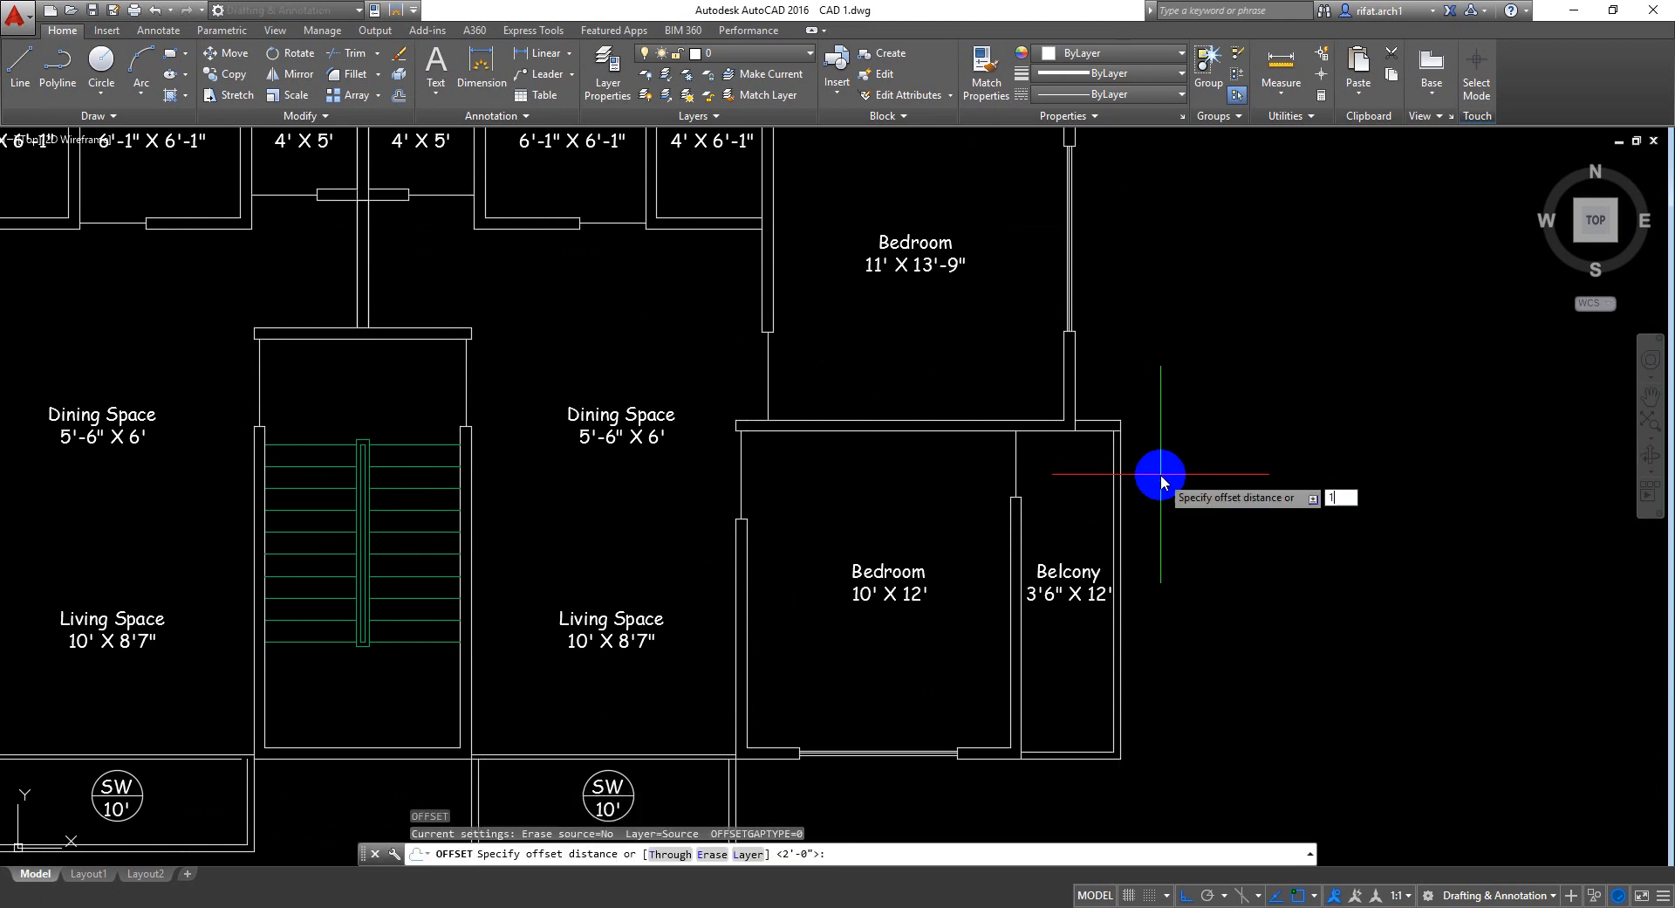
pyautogui.write('12')
pyautogui.press('Return')
pyautogui.click(1125, 458)
pyautogui.click(1295, 496)
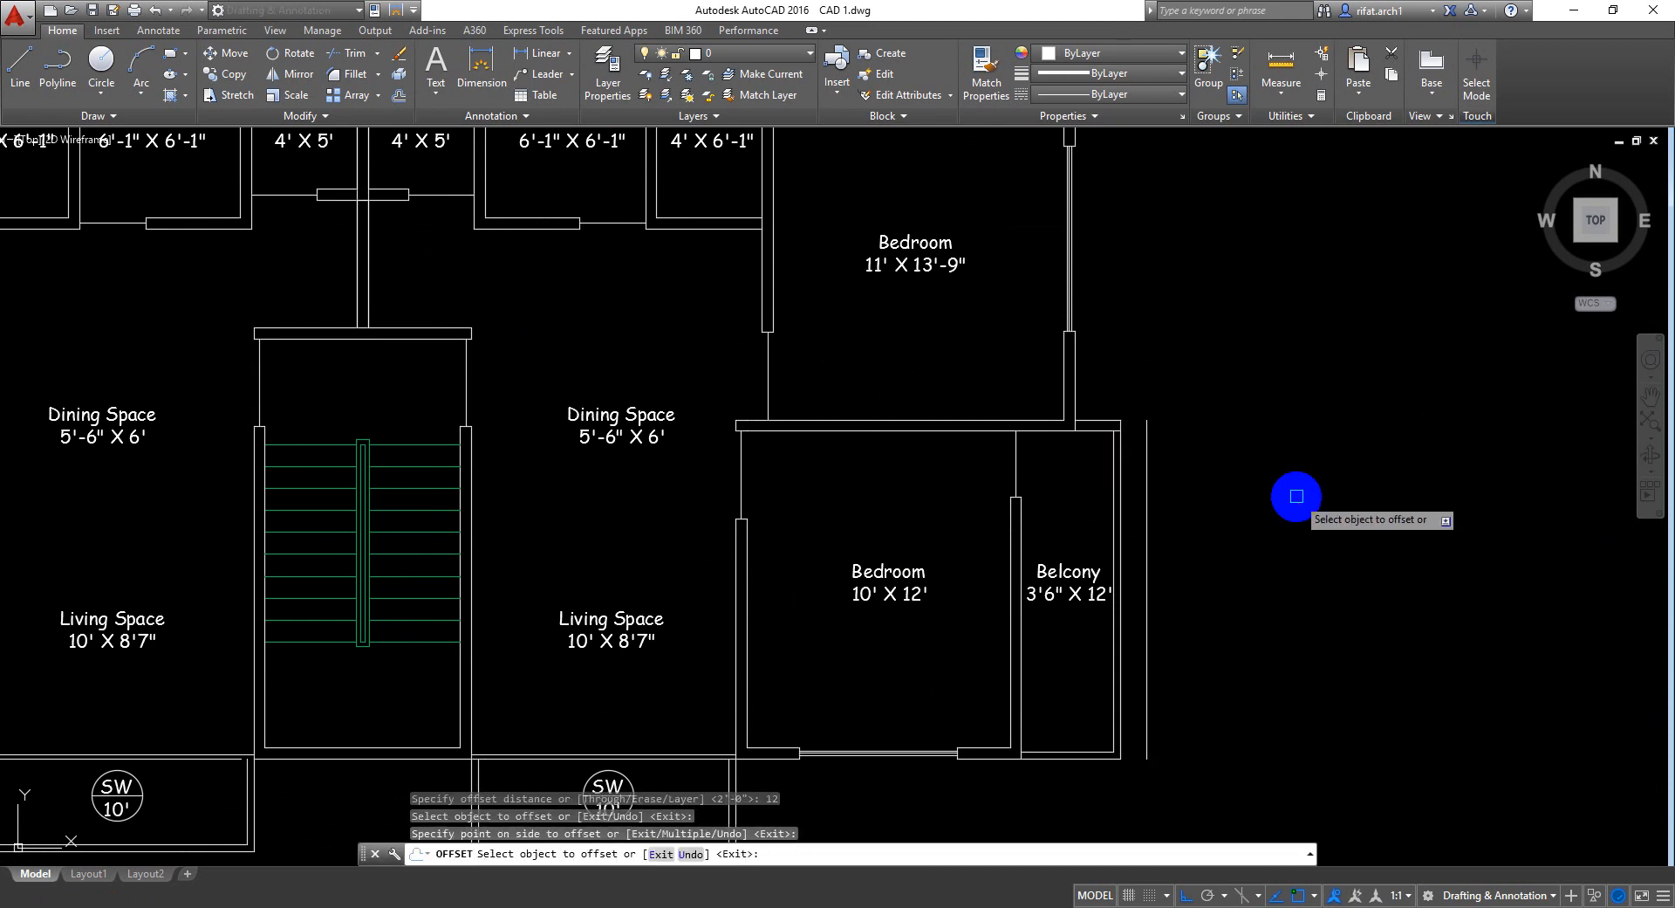
# Offset the outer side line of the left unit's 3'6" X 12' balcony outward by the same 12"
pyautogui.scroll(-6, 1295, 496)
pyautogui.scroll(6, 847, 548)
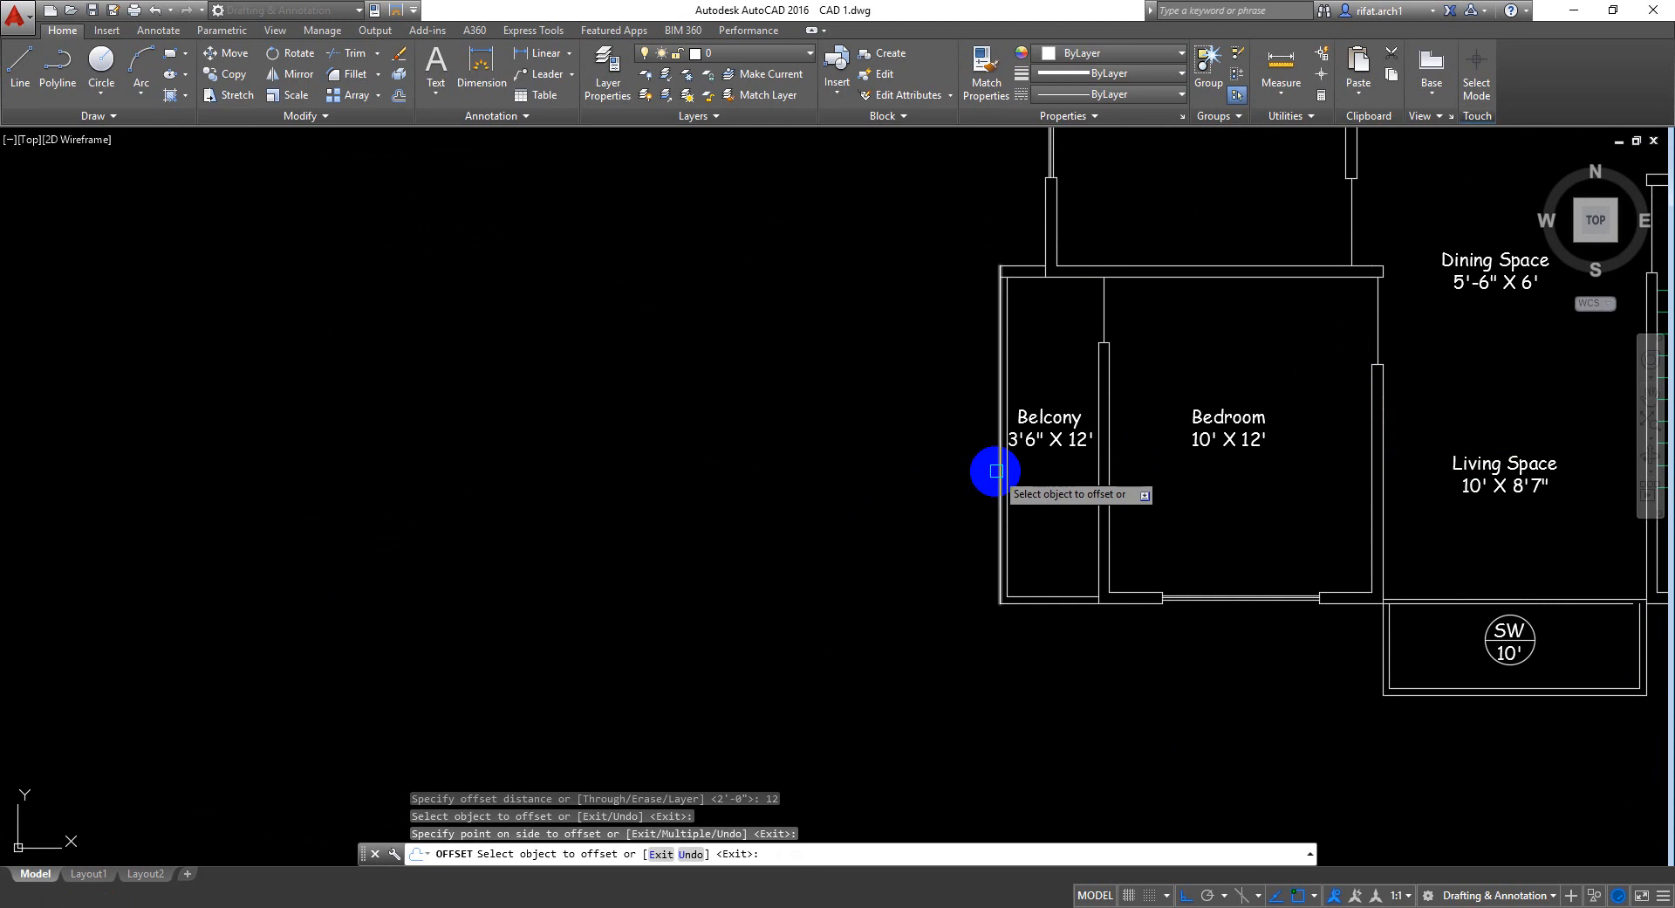
pyautogui.click(997, 472)
pyautogui.click(921, 502)
pyautogui.press('space')
# Offset the outer lower line of the SW 10' enclosure below the left living space outward by 3'
pyautogui.moveTo(1230, 563)
pyautogui.mouseDown(button='middle')
pyautogui.moveTo(1062, 522)
pyautogui.moveTo(654, 482)
pyautogui.mouseUp(button='middle')
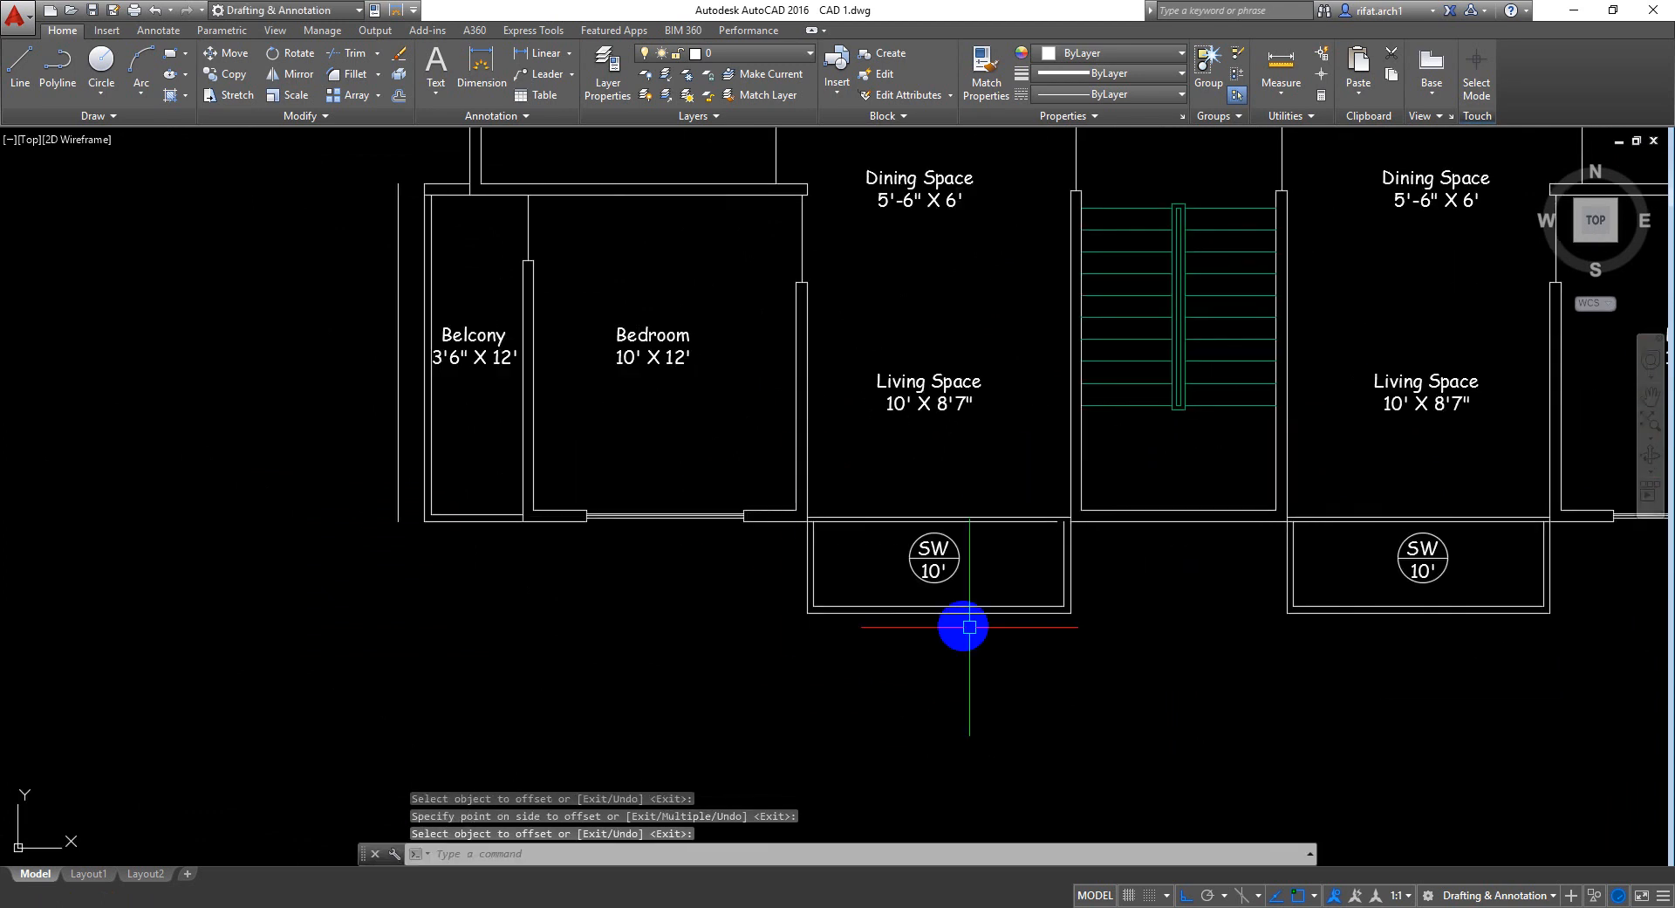
pyautogui.moveTo(970, 626); pyautogui.dragTo(901, 584, button='middle')
pyautogui.scroll(2, 868, 583)
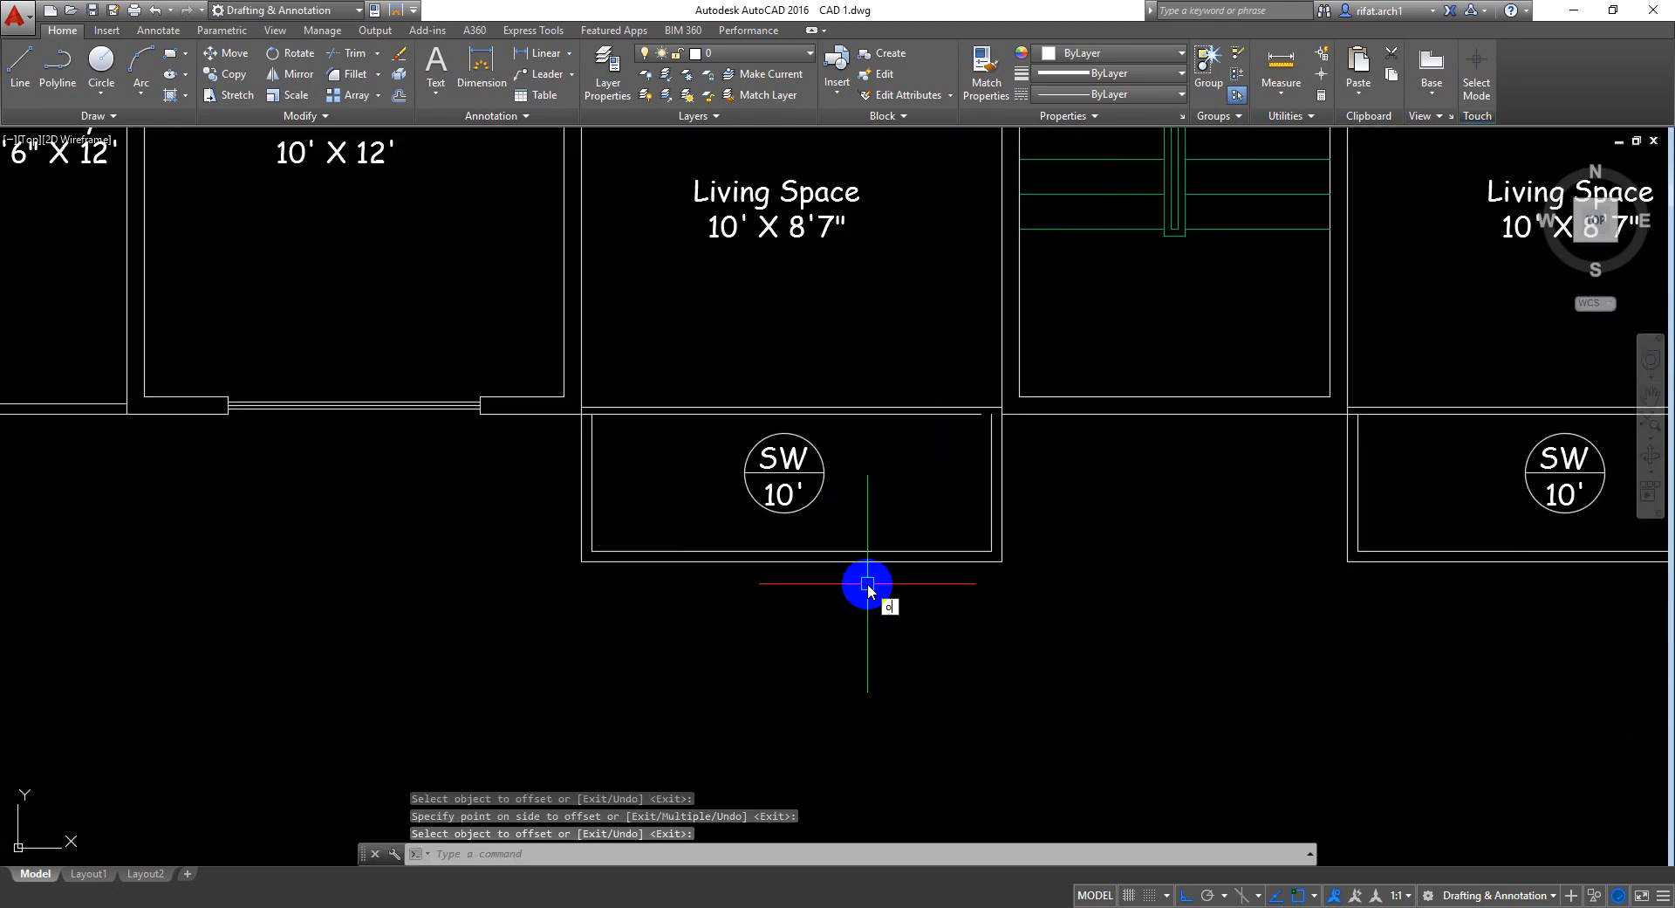
pyautogui.press('Return')
pyautogui.press('Return')
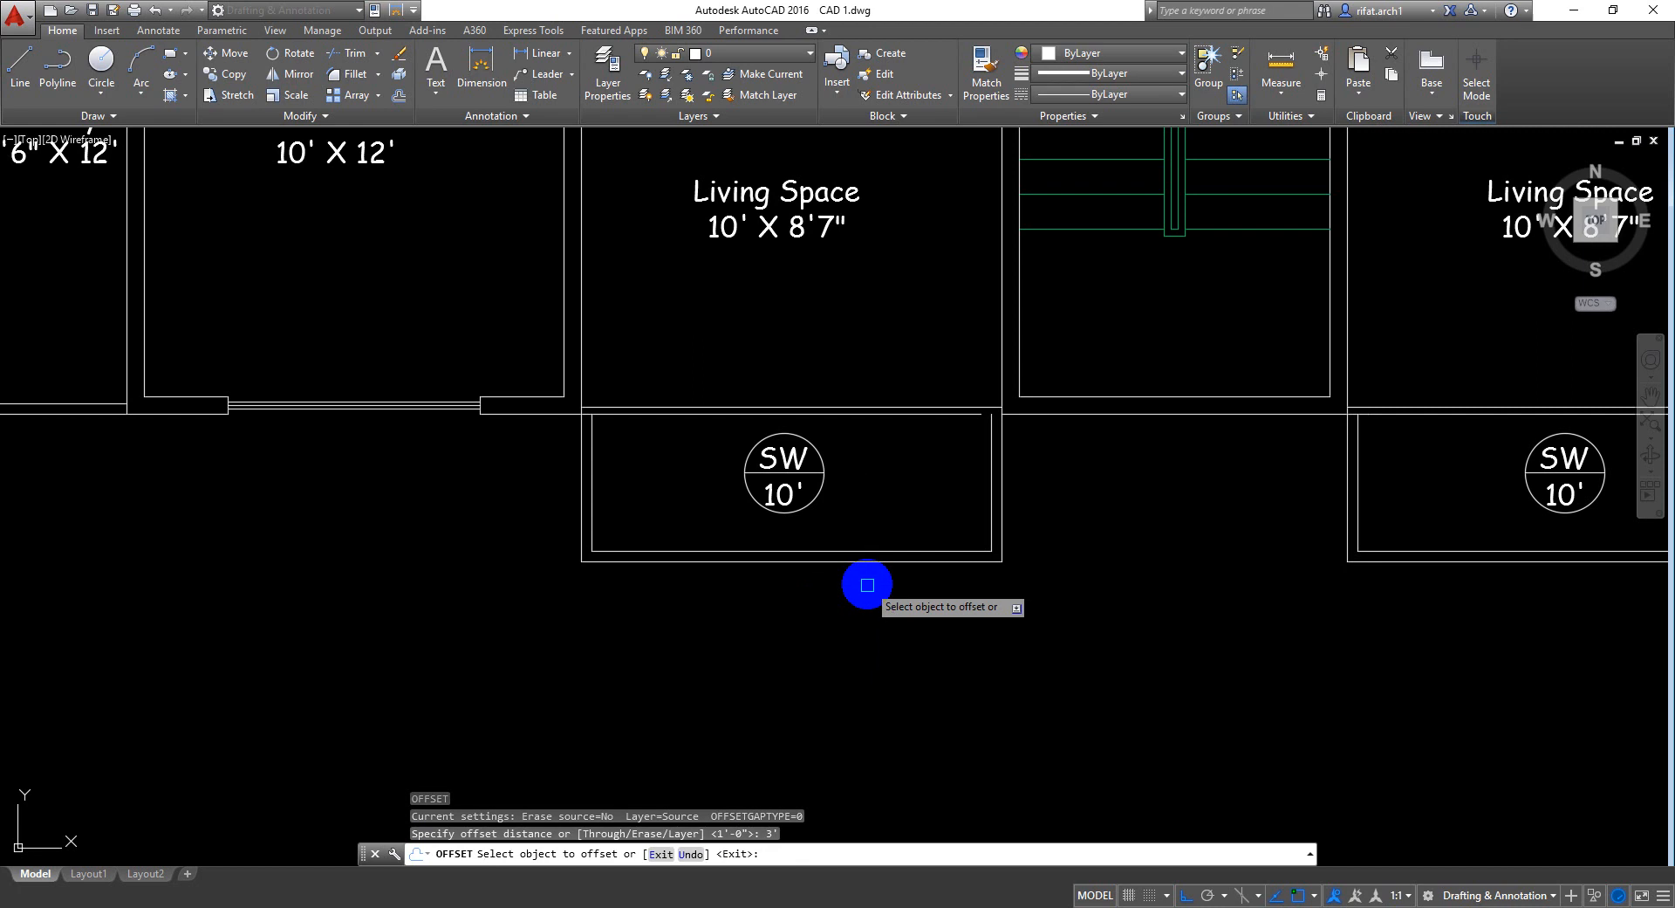
pyautogui.click(875, 563)
pyautogui.click(910, 674)
pyautogui.scroll(-6, 910, 674)
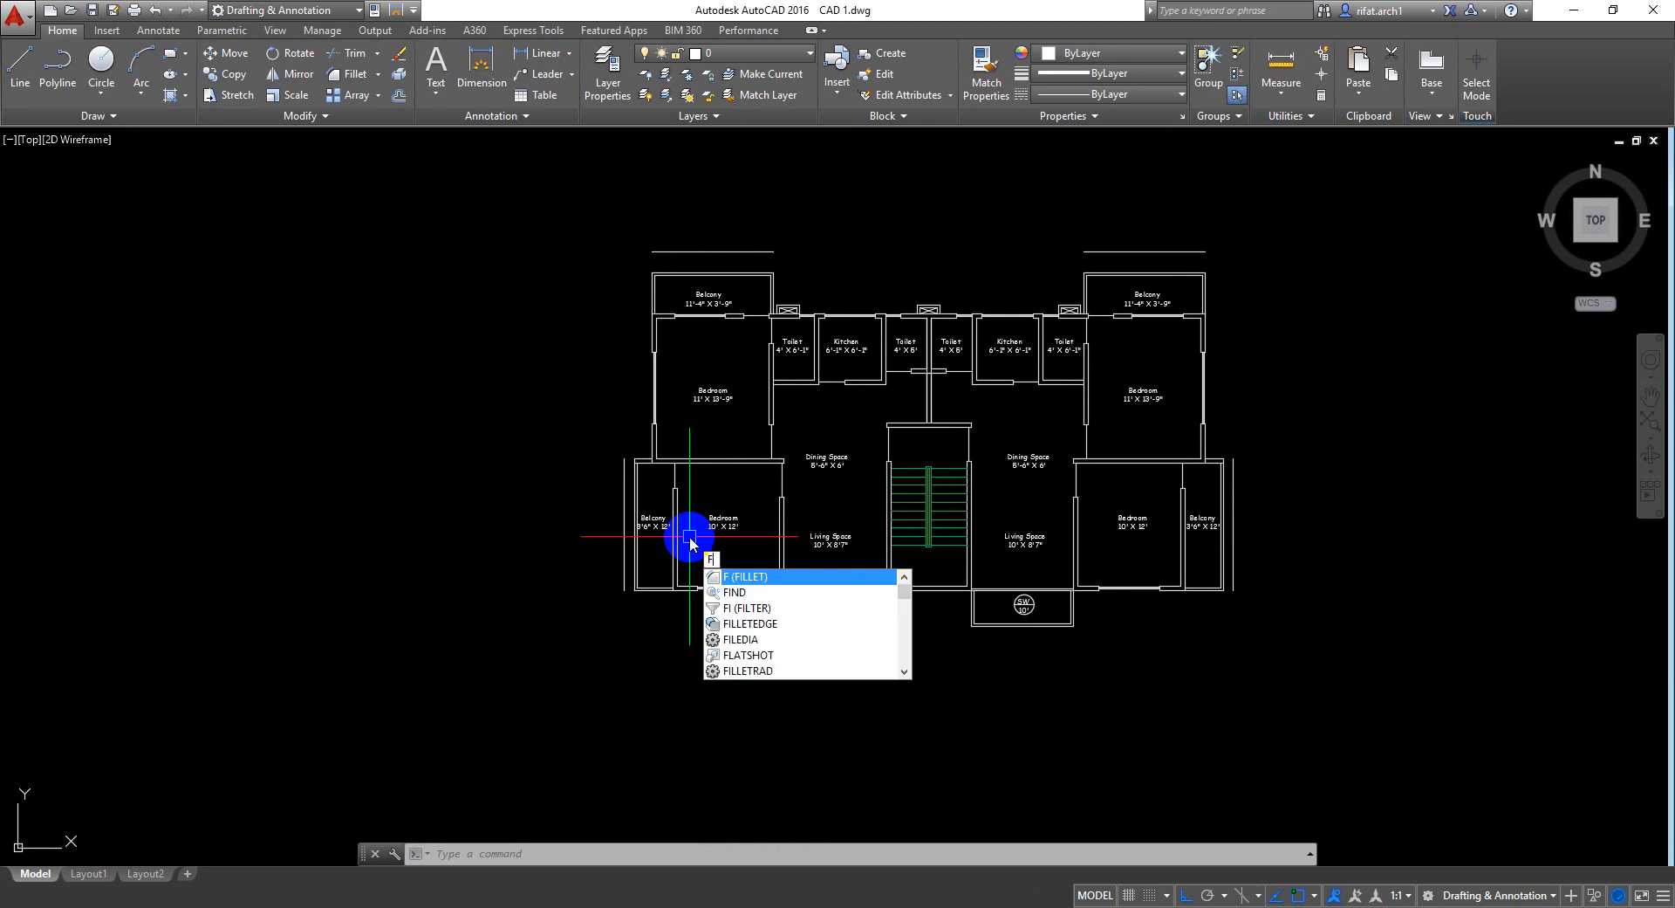
# Fillet the left offset side line and the lower offset line into a square corner
pyautogui.press('Return')
pyautogui.scroll(3, 628, 419)
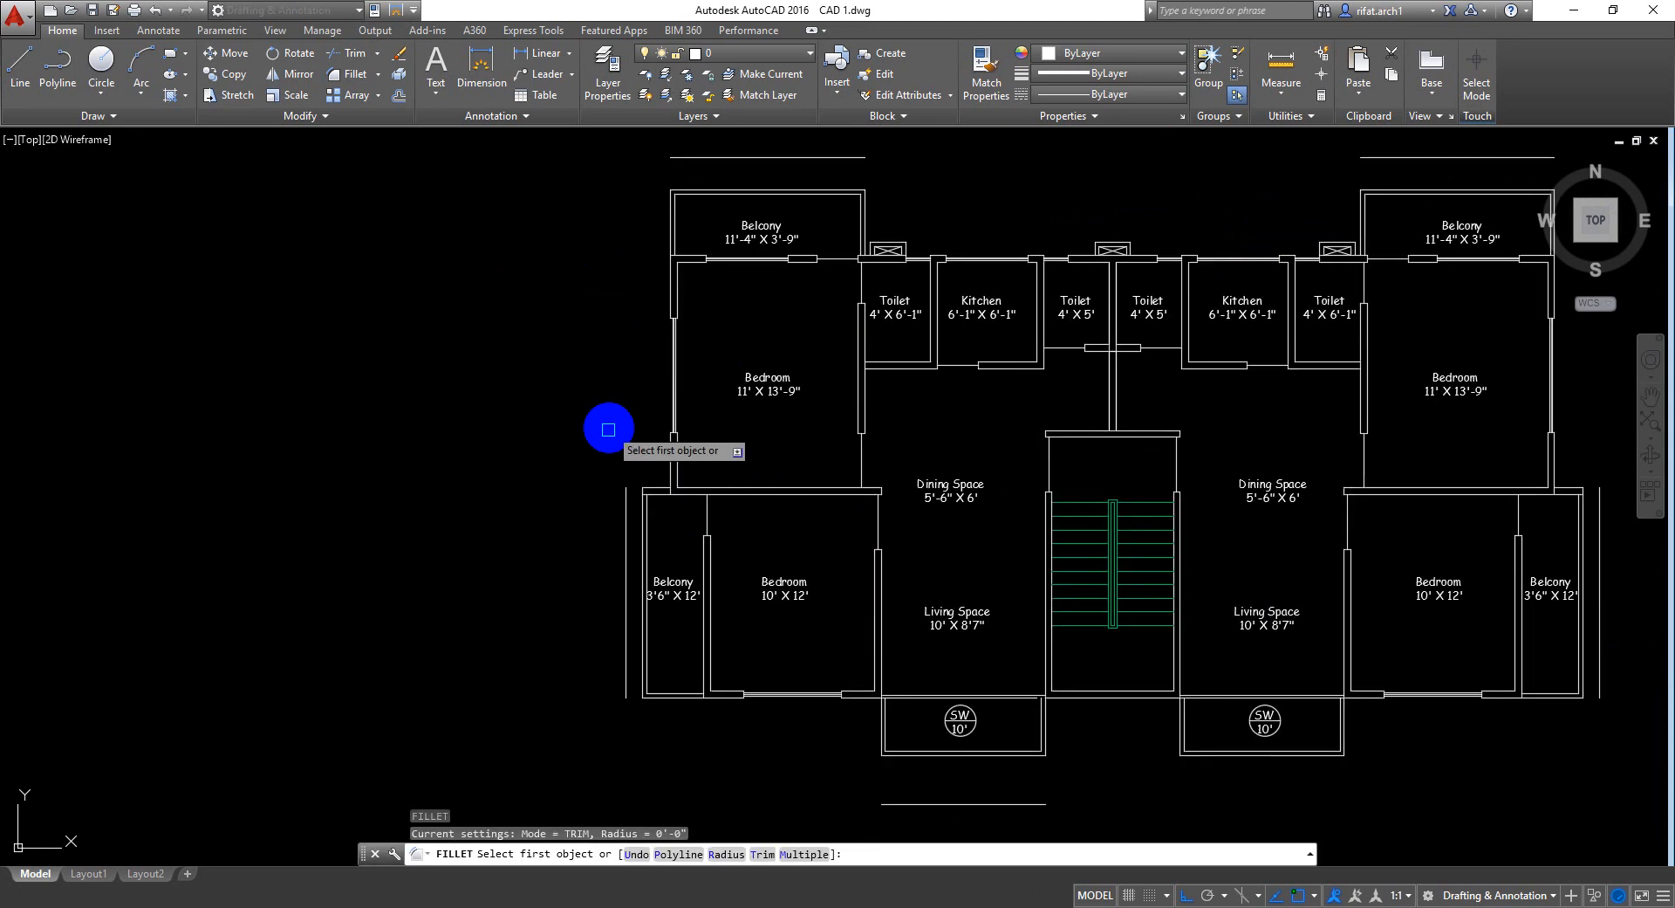
pyautogui.scroll(2, 559, 489)
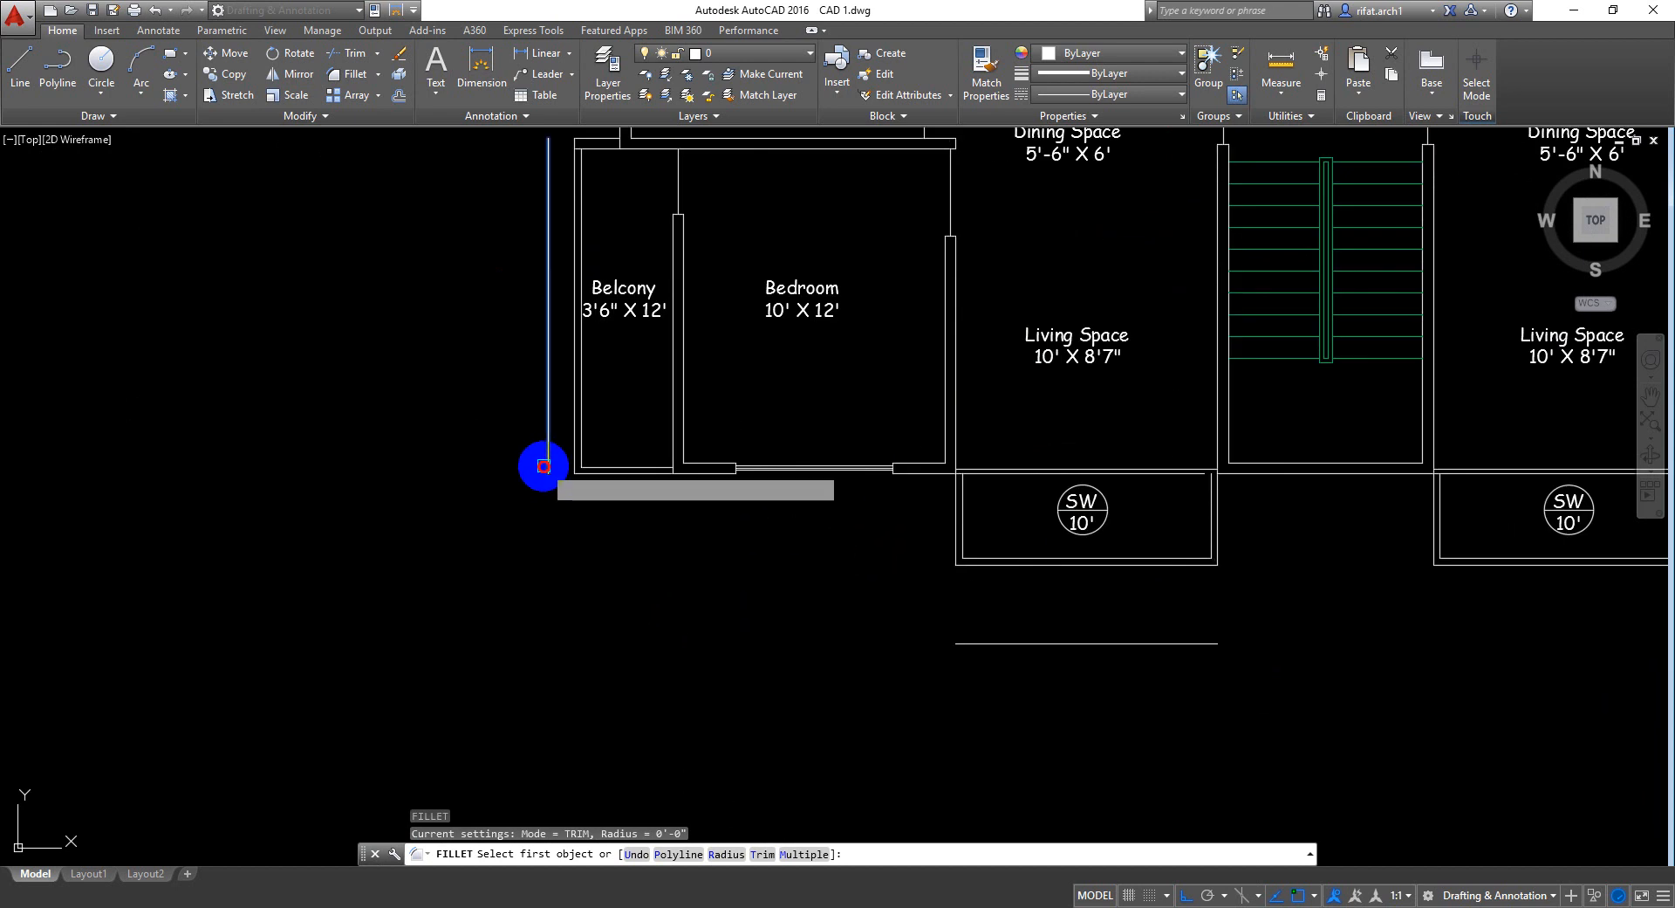
pyautogui.click(547, 464)
pyautogui.click(964, 646)
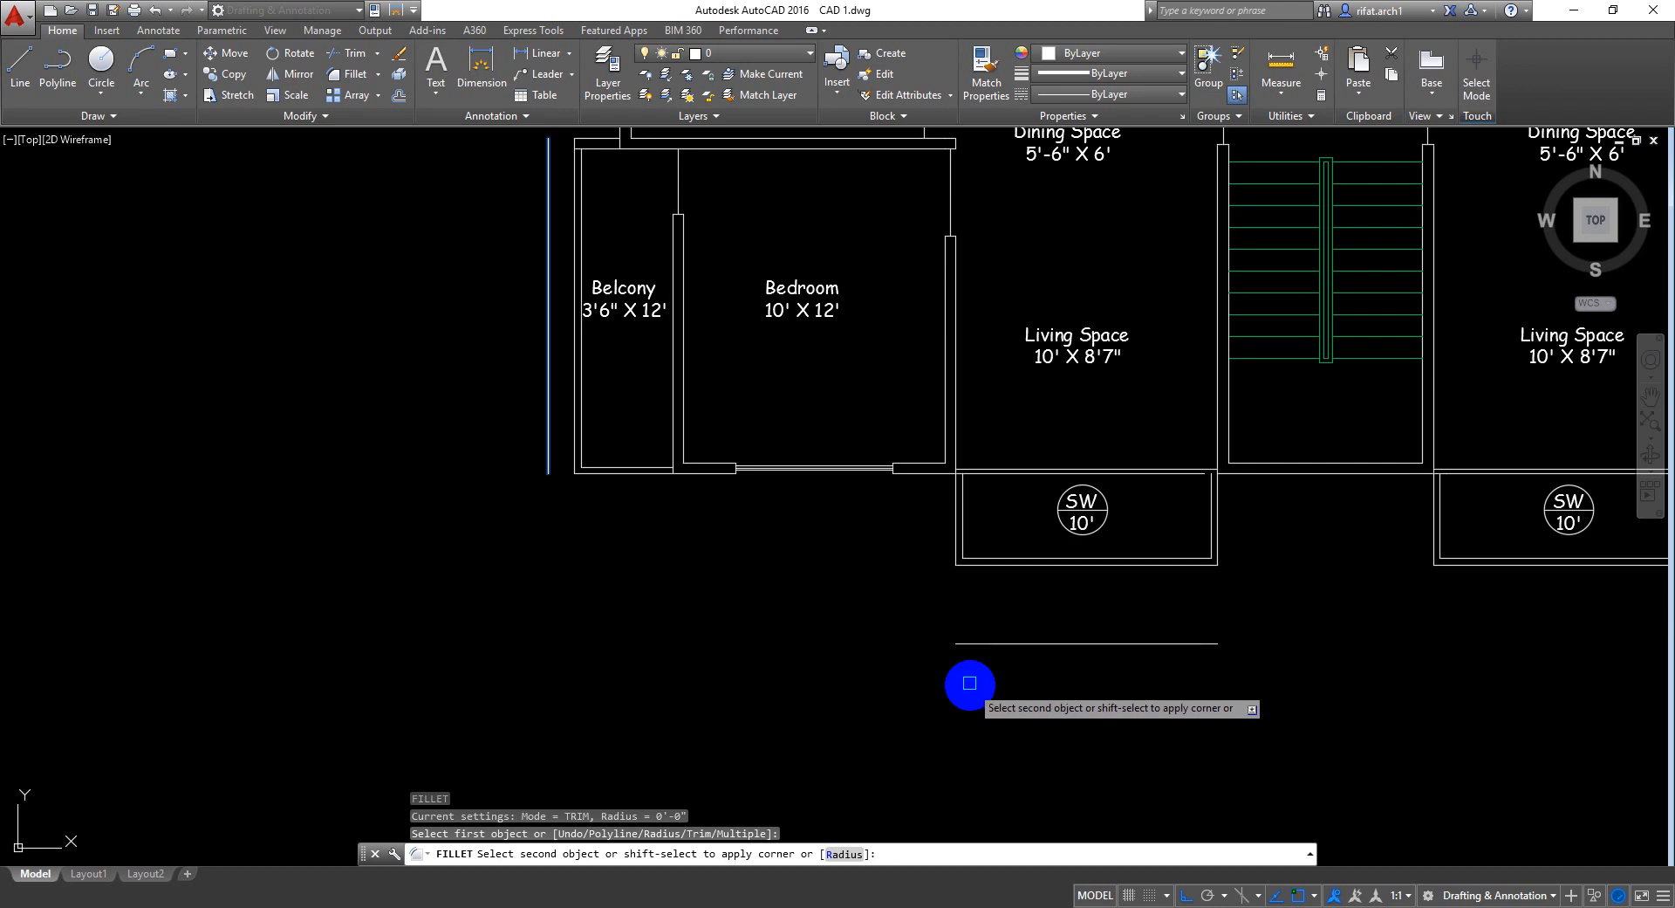
pyautogui.click(961, 647)
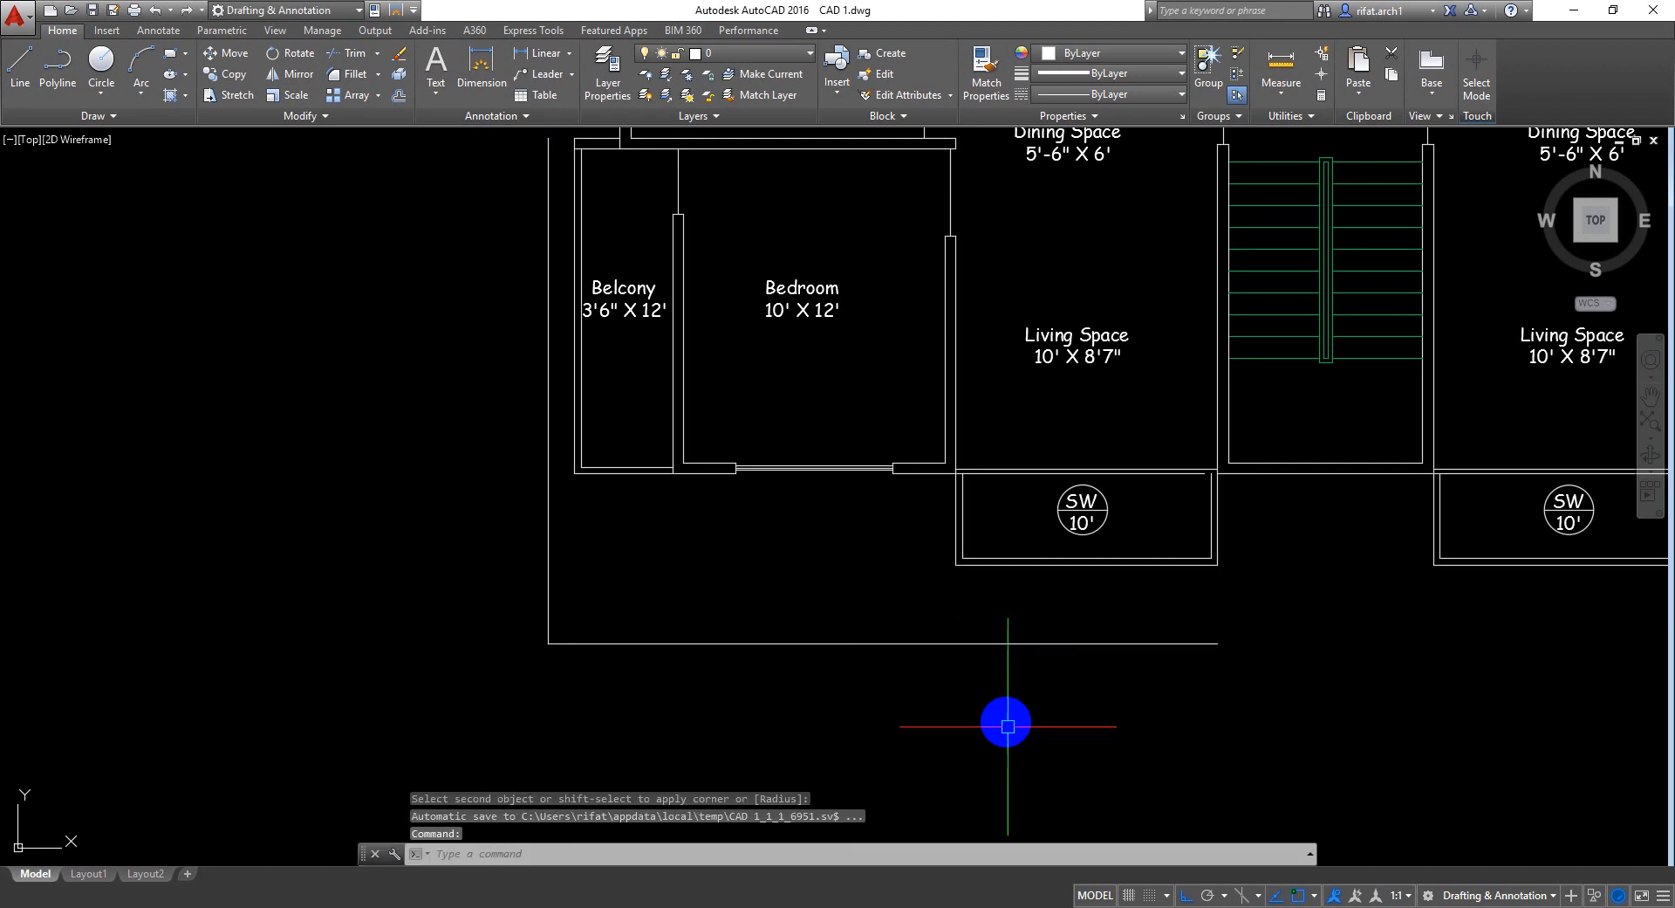
# Fillet the lower offset line with the right offset side line to close the lower right corner
pyautogui.scroll(-5, 1030, 707)
pyautogui.press('space')
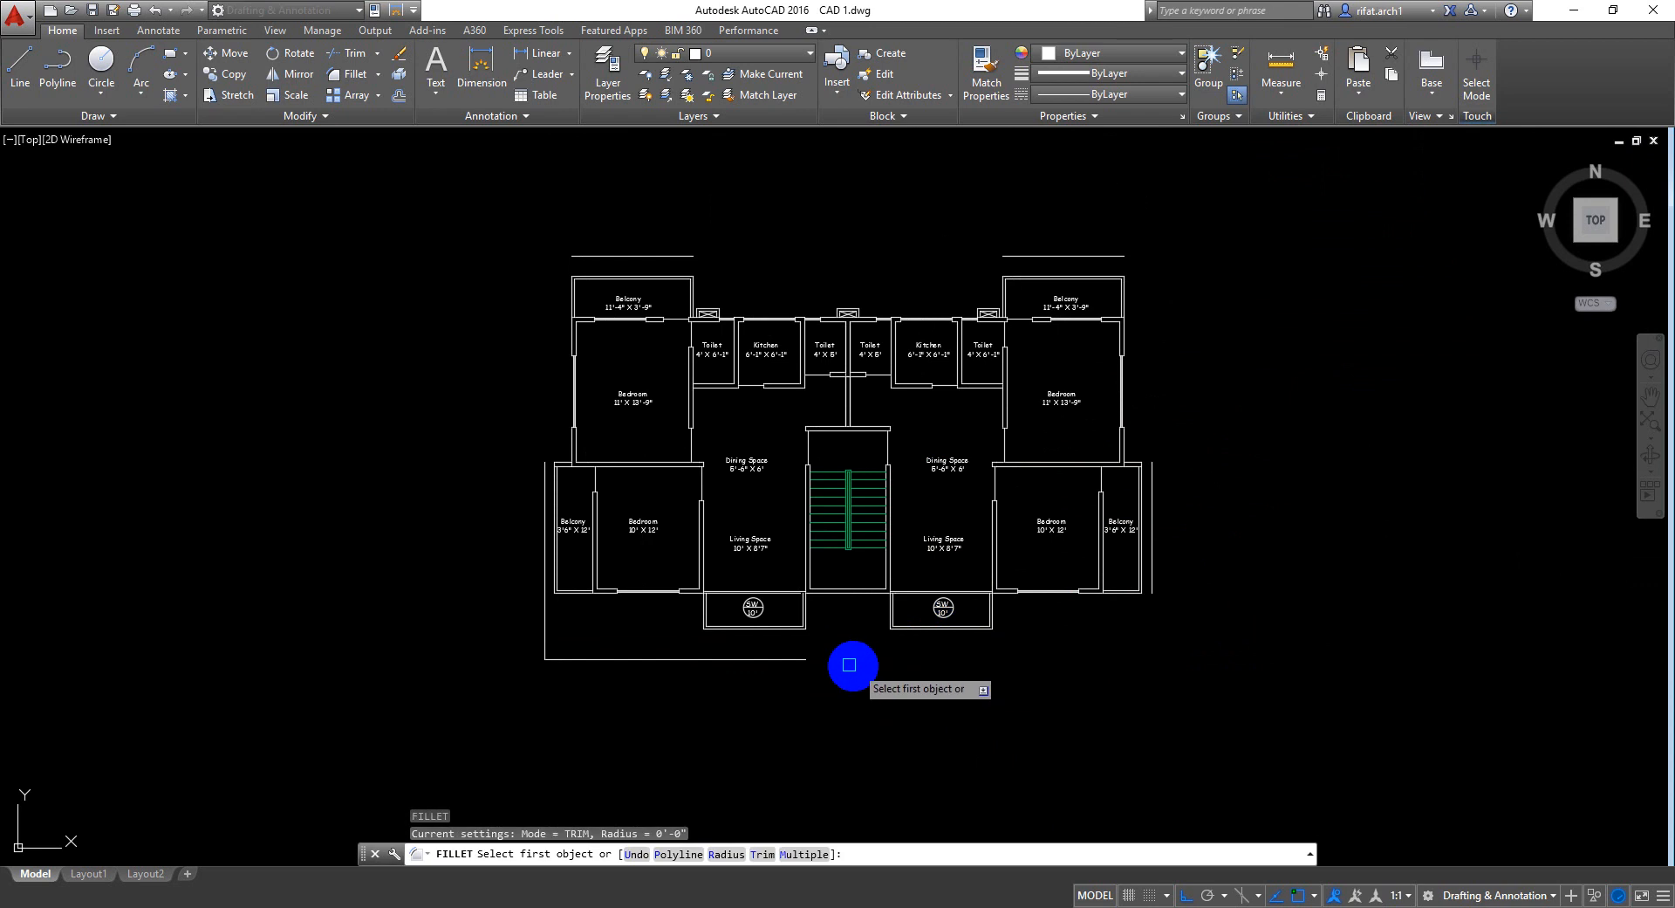
pyautogui.click(807, 661)
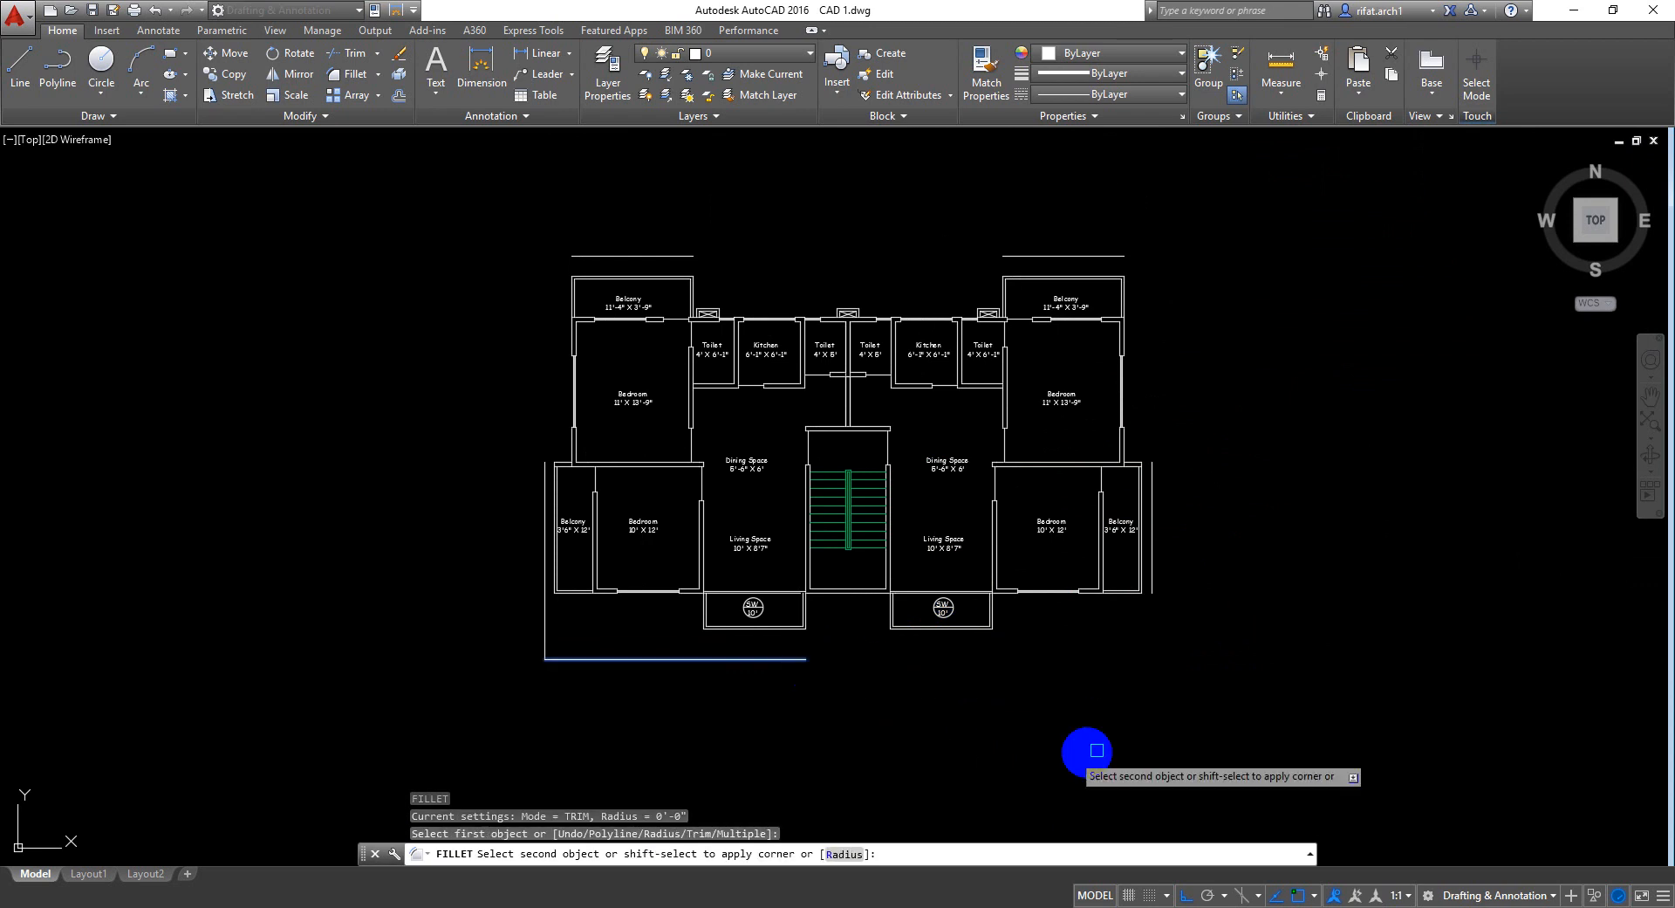
pyautogui.click(1153, 586)
pyautogui.moveTo(1295, 431); pyautogui.dragTo(1215, 582, button='middle')
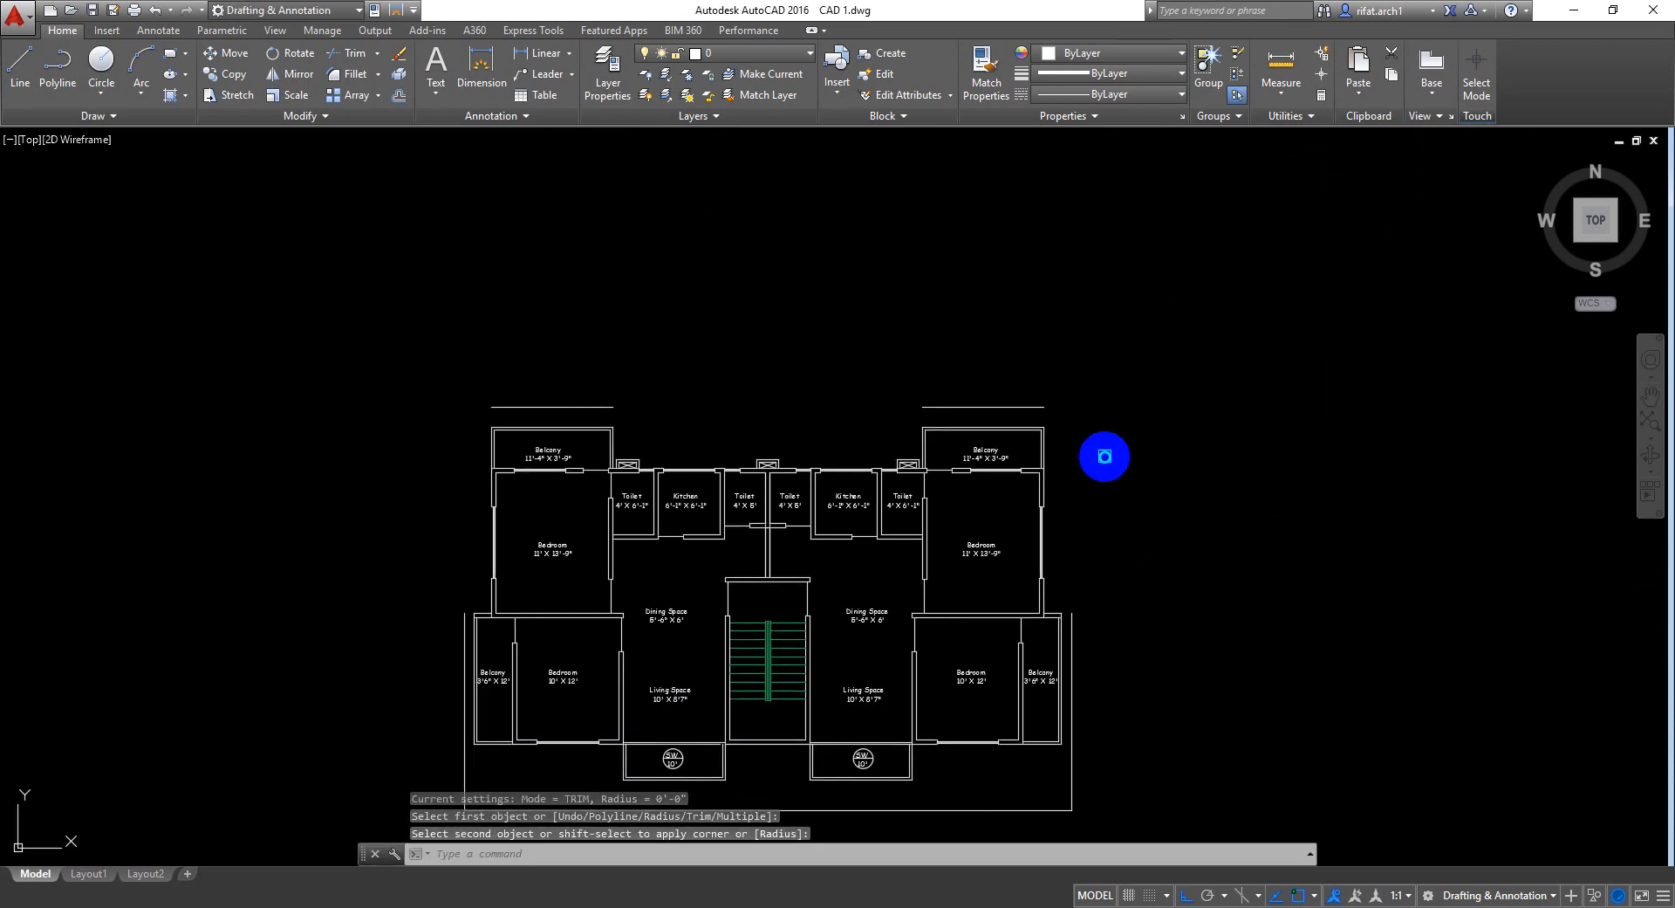
# Fillet the offset line above the right unit's upper balcony with the right boundary side line into a square corner
pyautogui.press('space')
pyautogui.click(1039, 407)
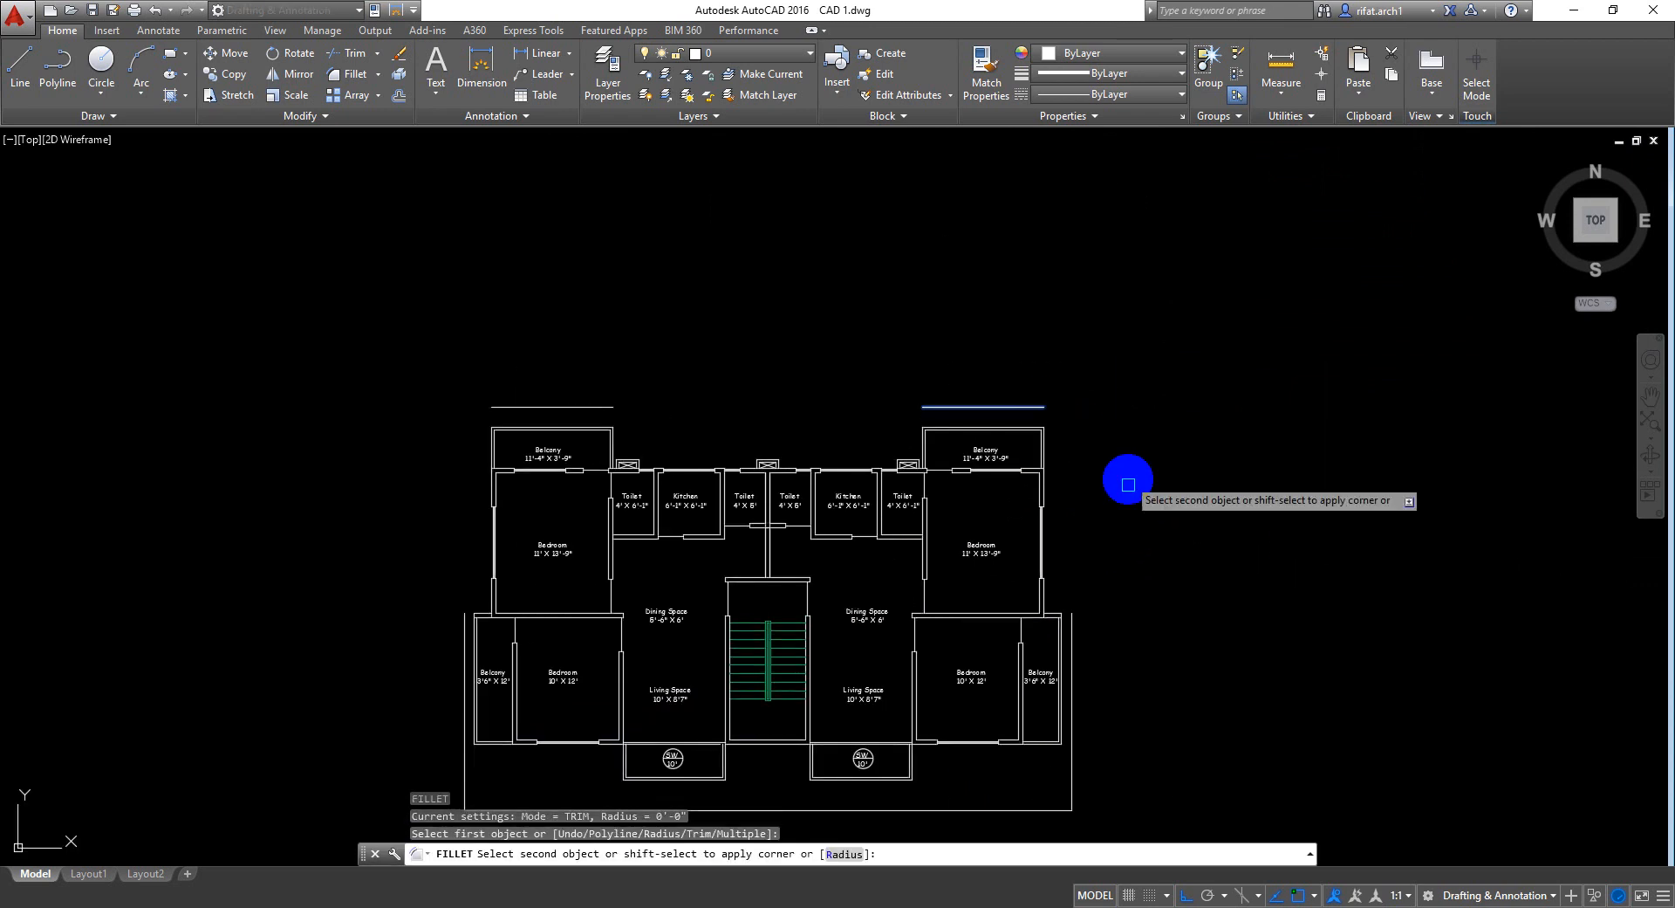
pyautogui.click(1072, 616)
# Fillet the offset line above the left unit's upper balcony with the left boundary side line into a square corner, and save the drawing
pyautogui.moveTo(1155, 456); pyautogui.dragTo(1300, 490, button='middle')
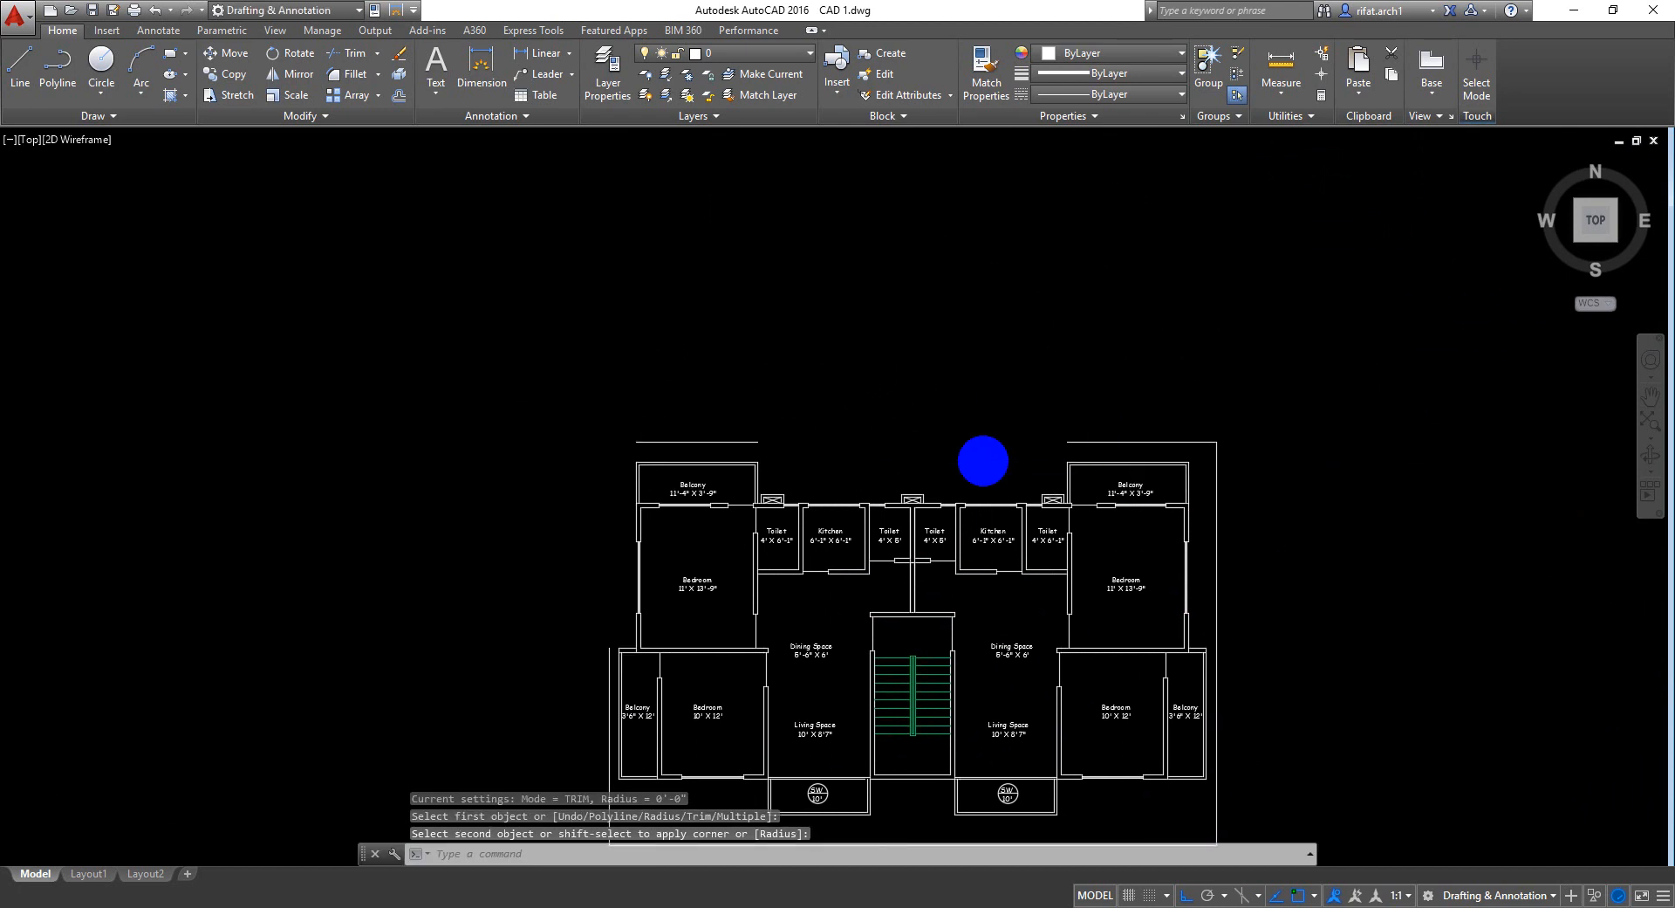
pyautogui.scroll(2, 983, 460)
pyautogui.press('space')
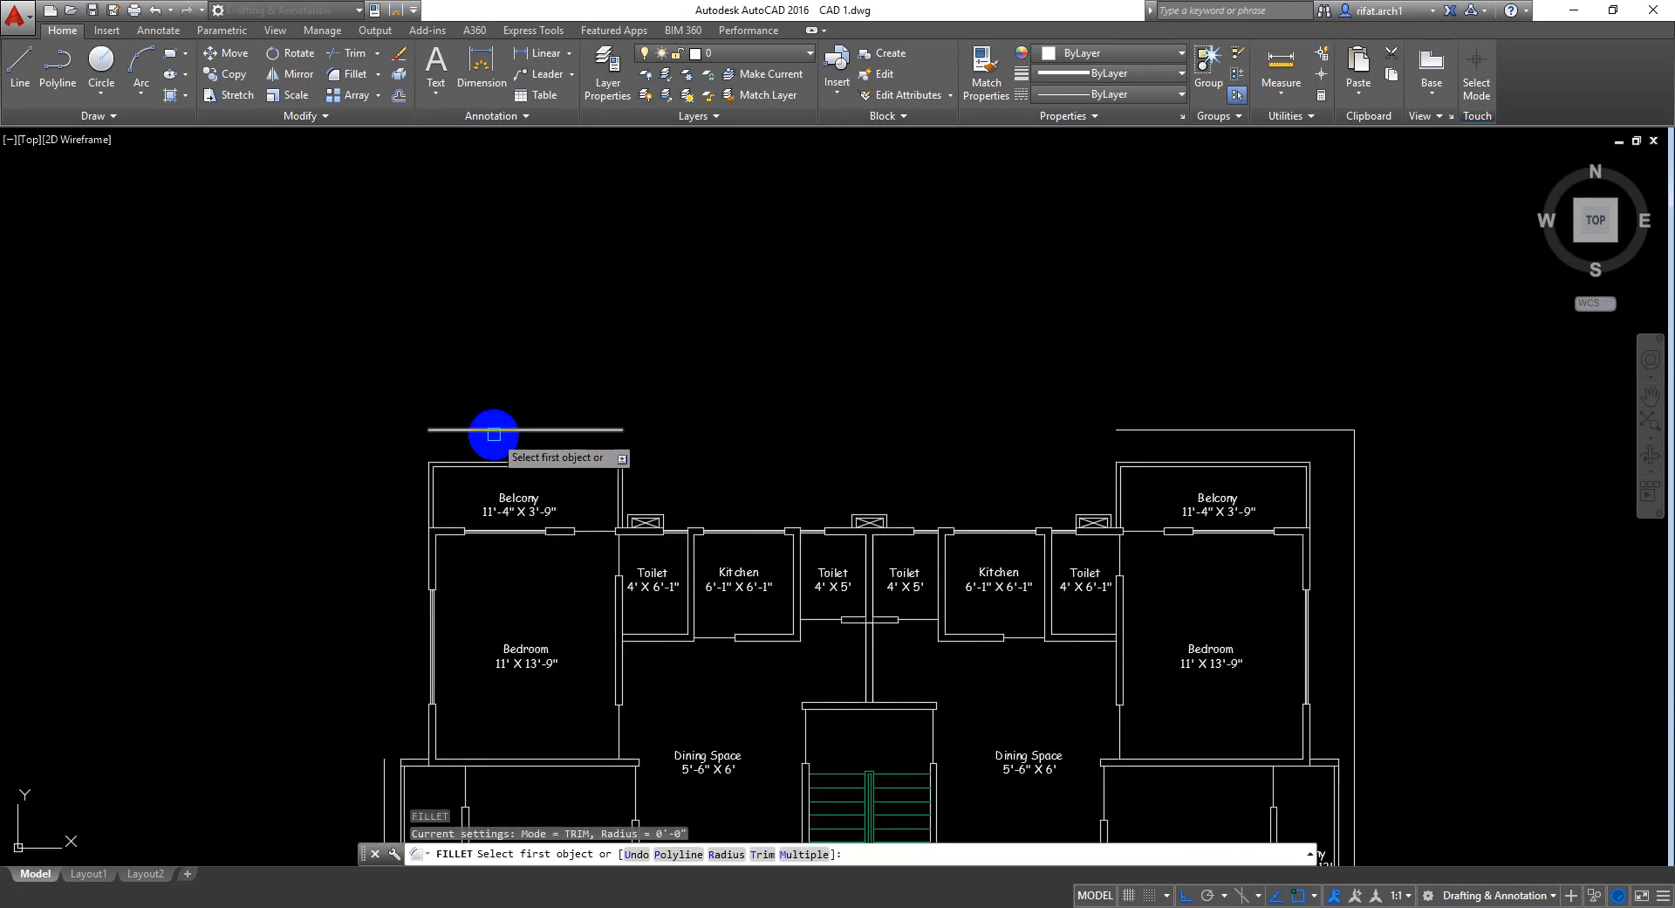
pyautogui.moveTo(502, 487); pyautogui.dragTo(552, 340, button='middle')
pyautogui.click(494, 297)
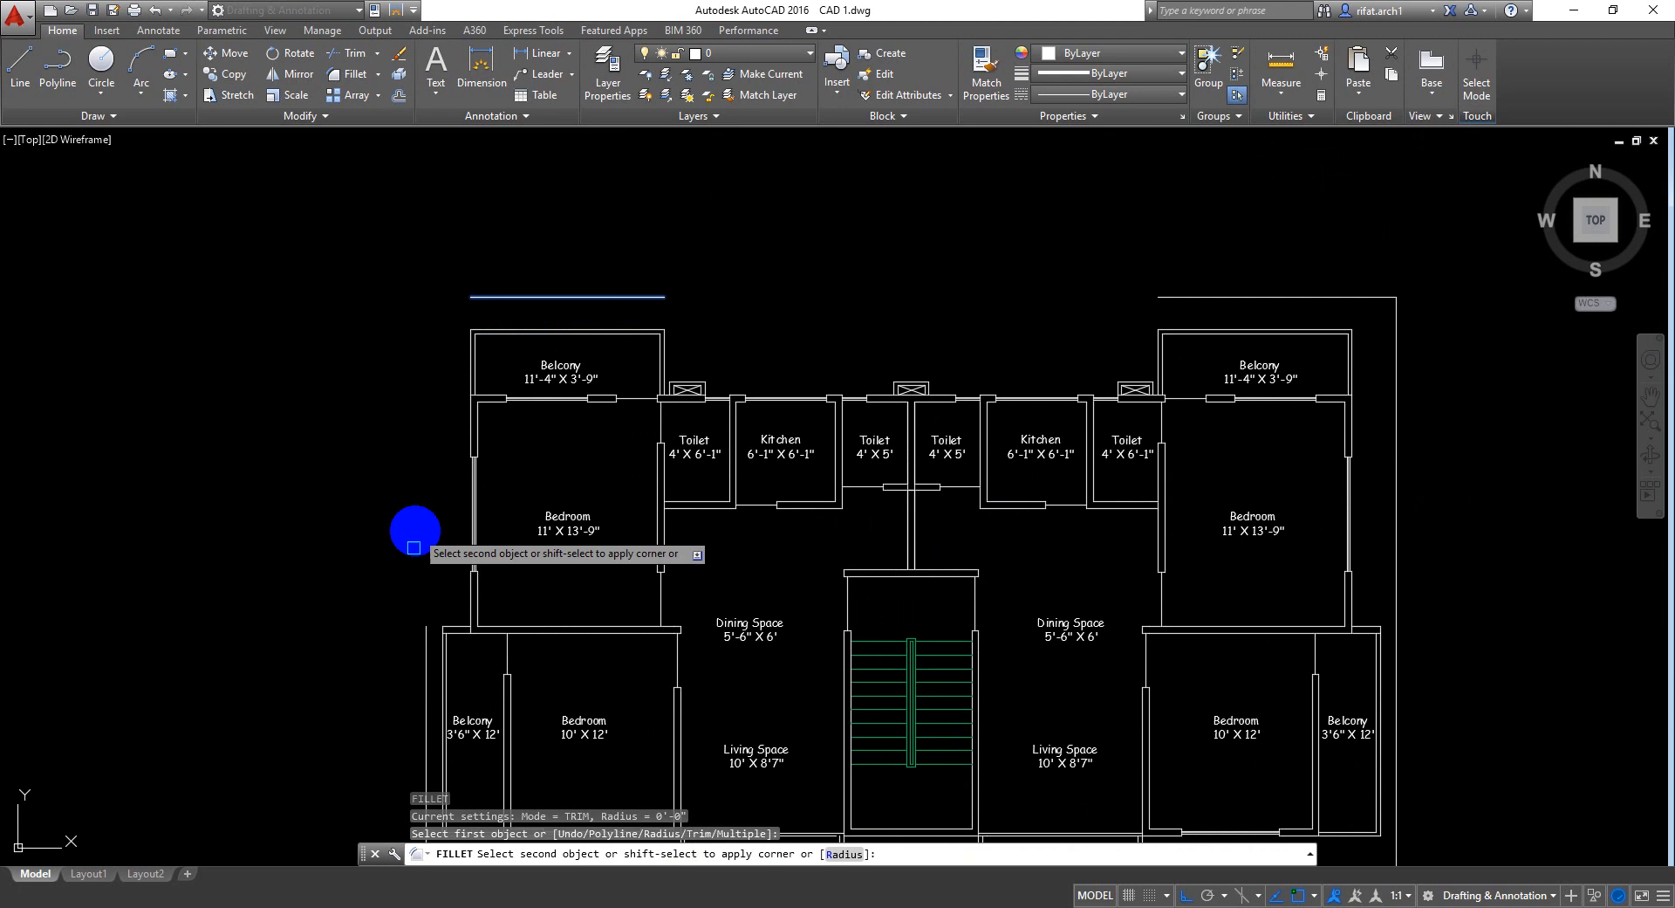
pyautogui.click(427, 622)
pyautogui.press('space')
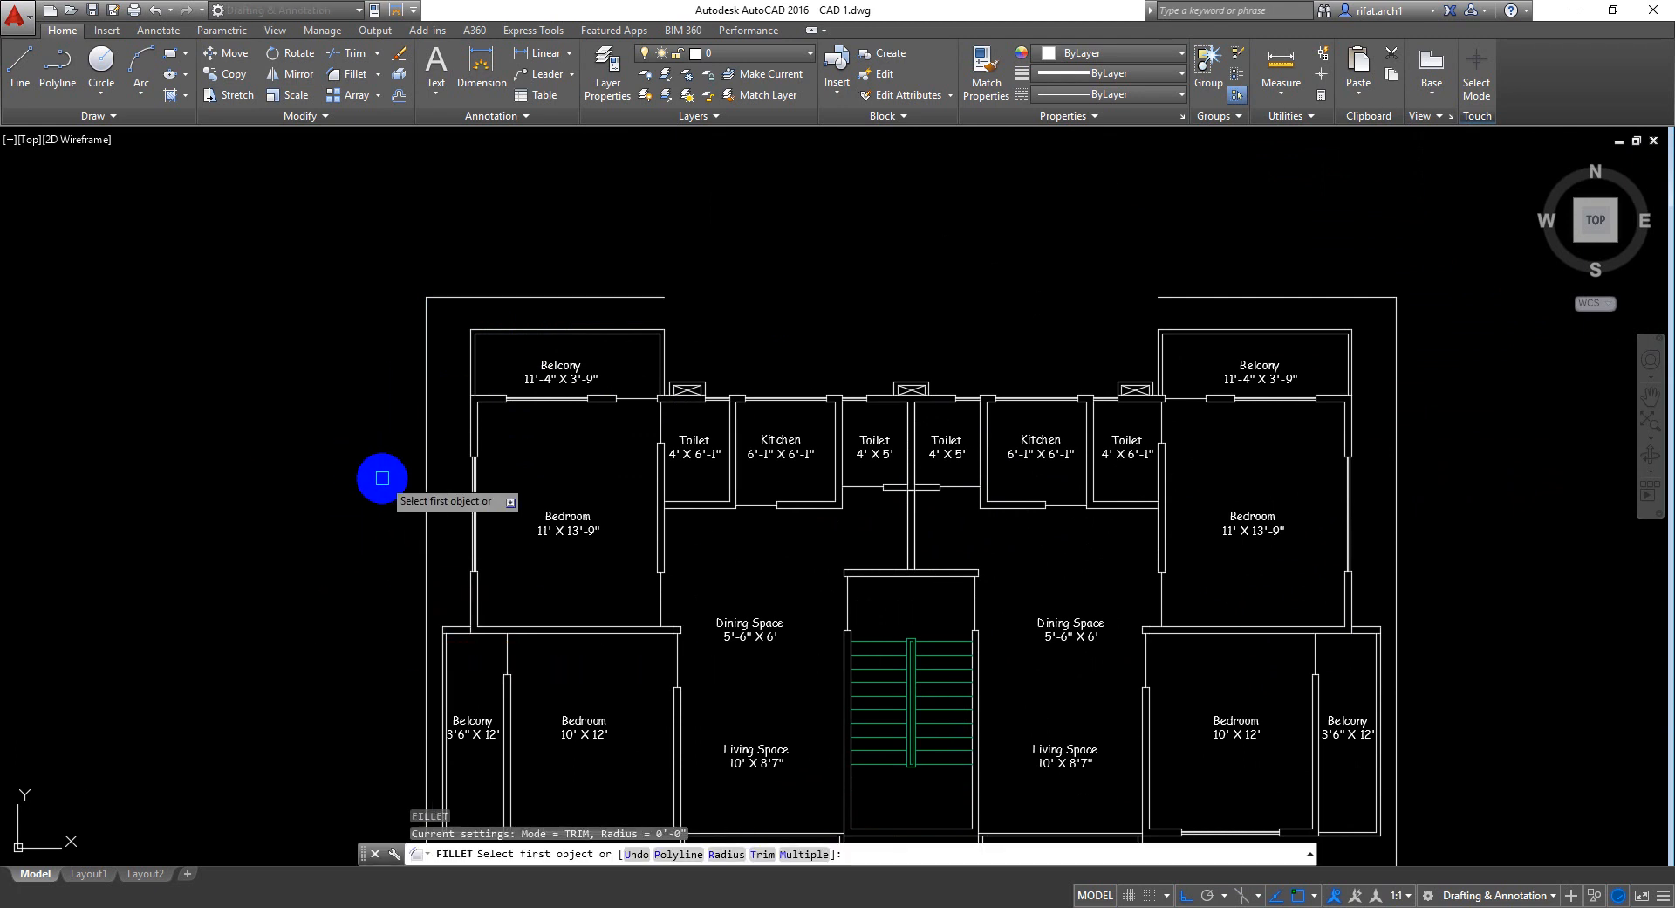
pyautogui.press('Escape')
pyautogui.hotkey('ctrl', 's')
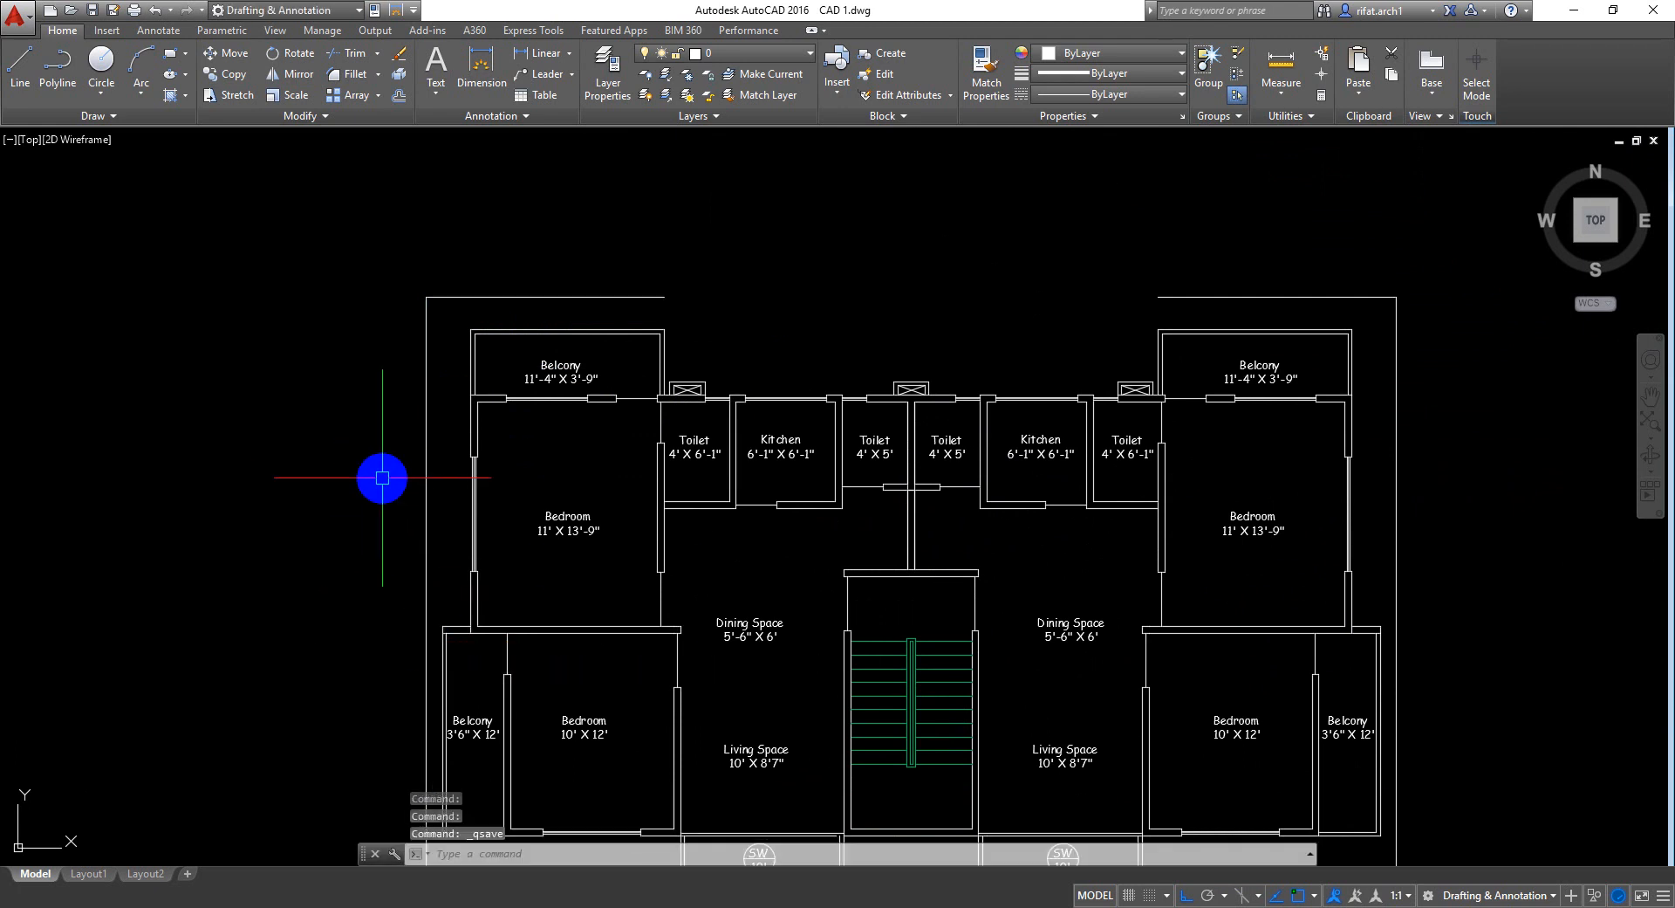
# Try to fillet the two collinear upper boundary lines together across the gap between the balconies
pyautogui.write('f')
pyautogui.press('space')
pyautogui.click(646, 297)
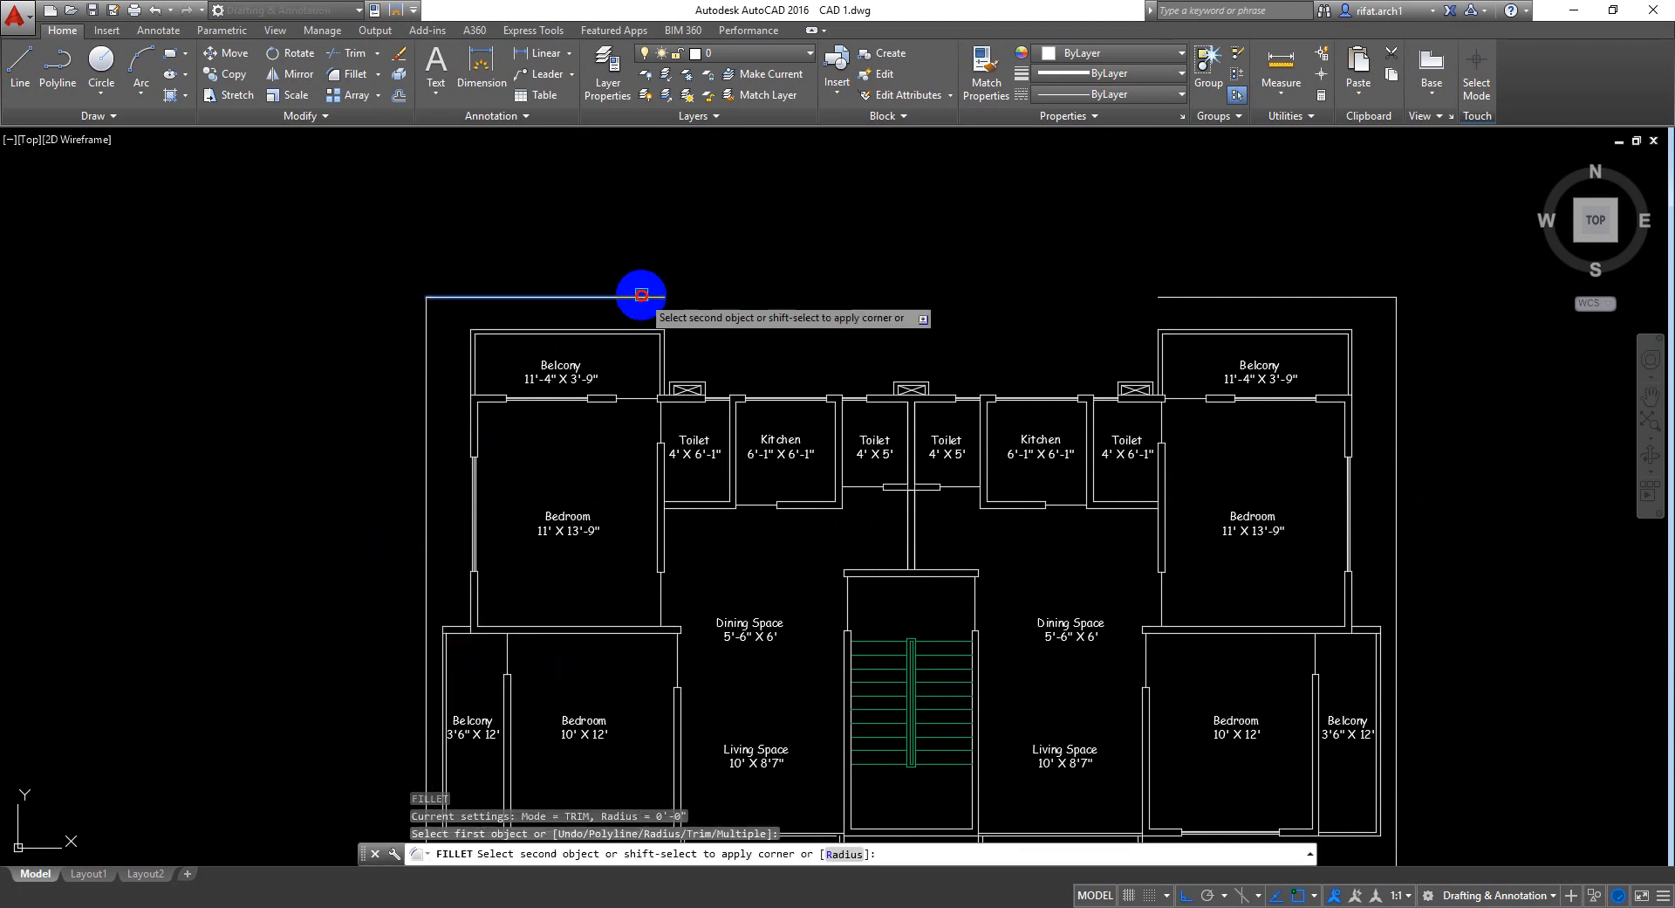
pyautogui.click(1169, 296)
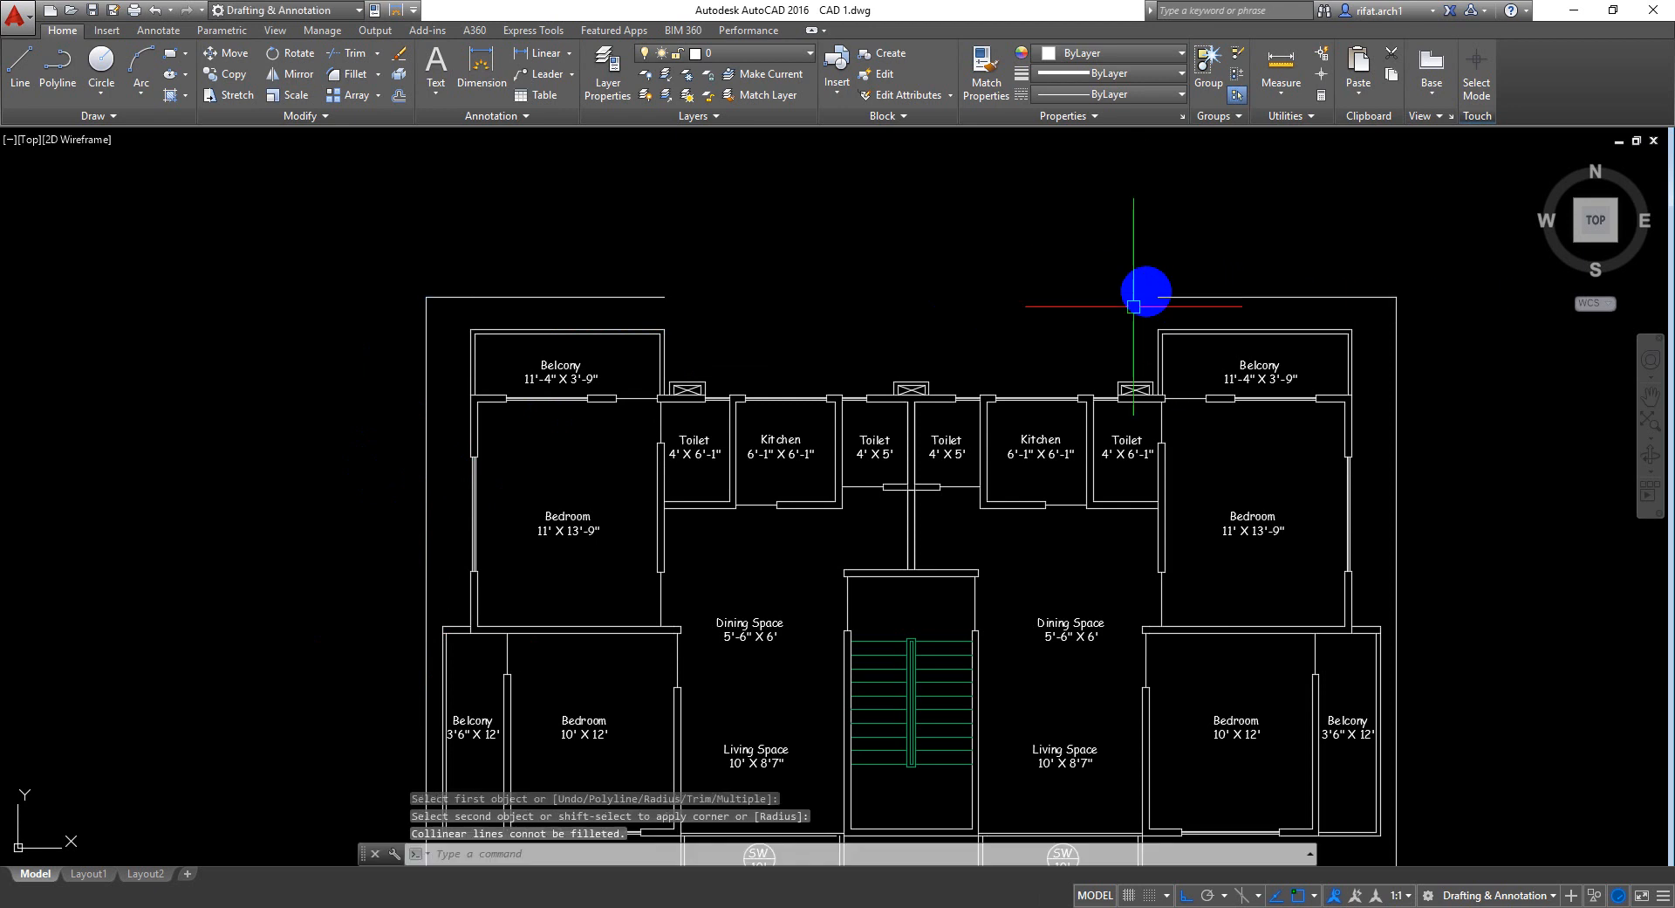
pyautogui.press('space')
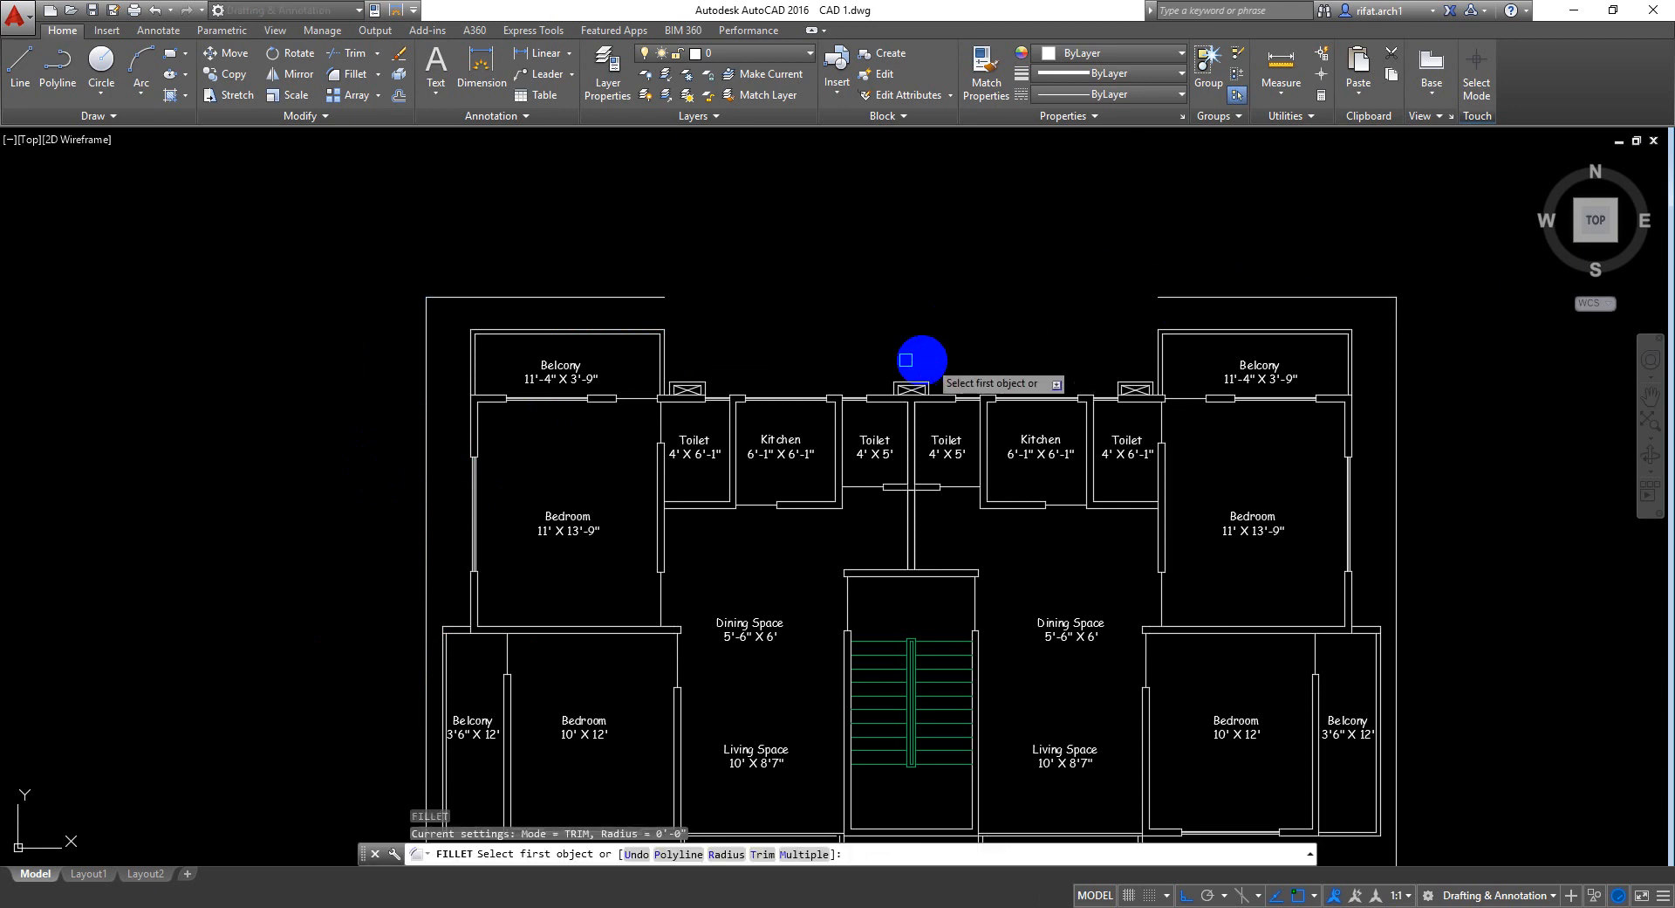
pyautogui.click(650, 297)
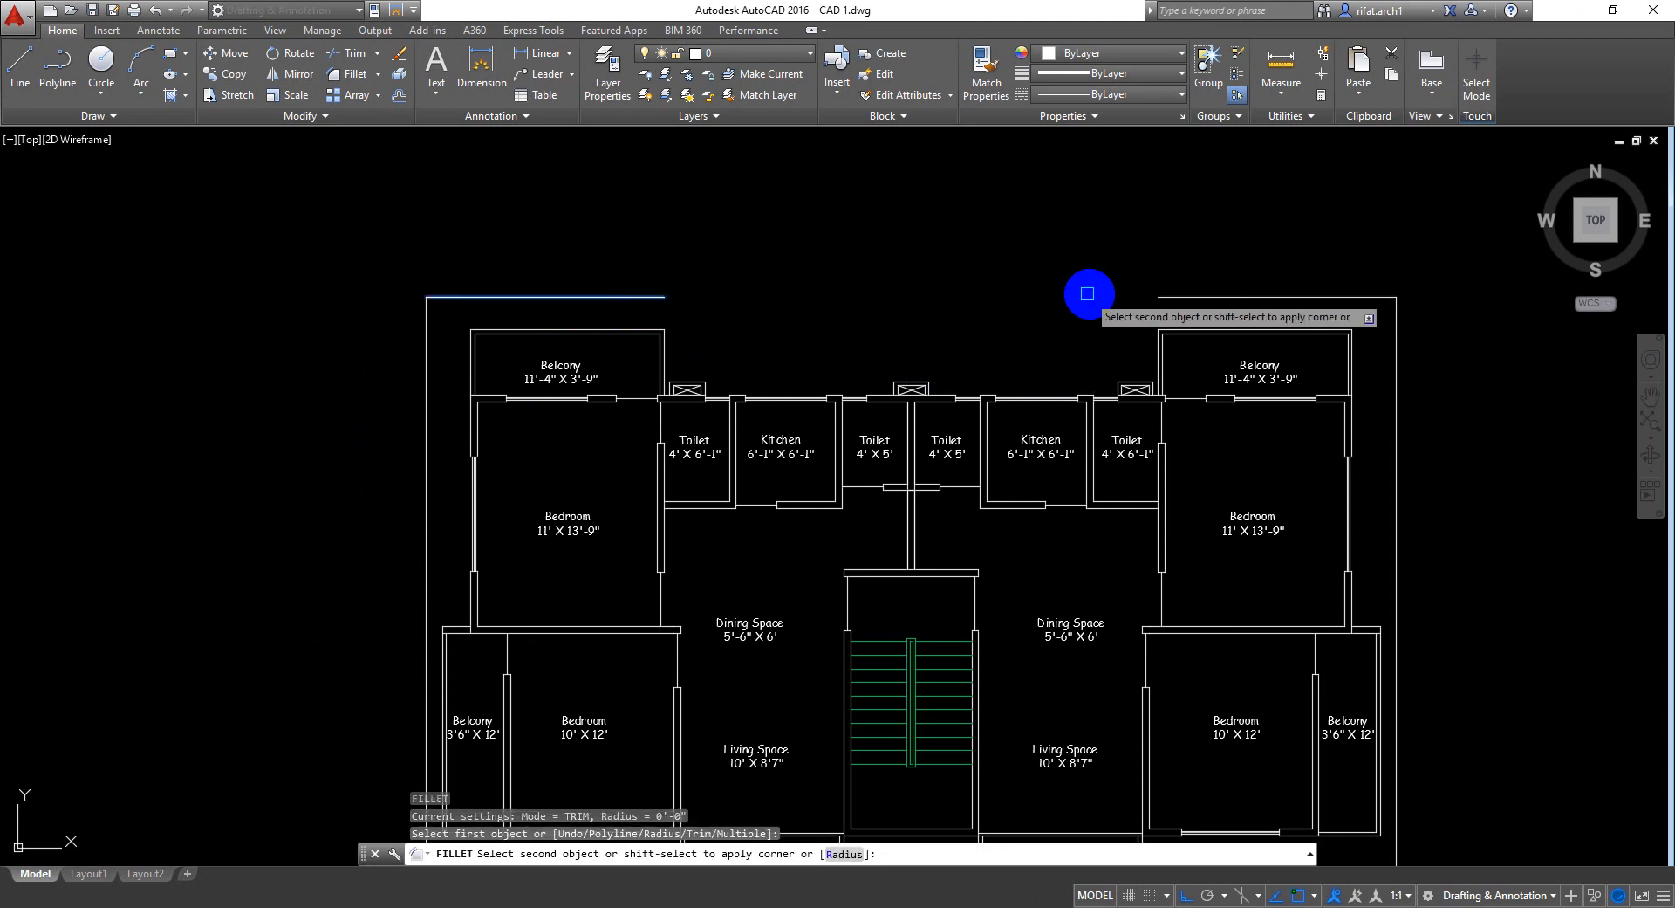
pyautogui.click(1163, 296)
pyautogui.press('Escape')
pyautogui.press('Escape')
pyautogui.press('Escape')
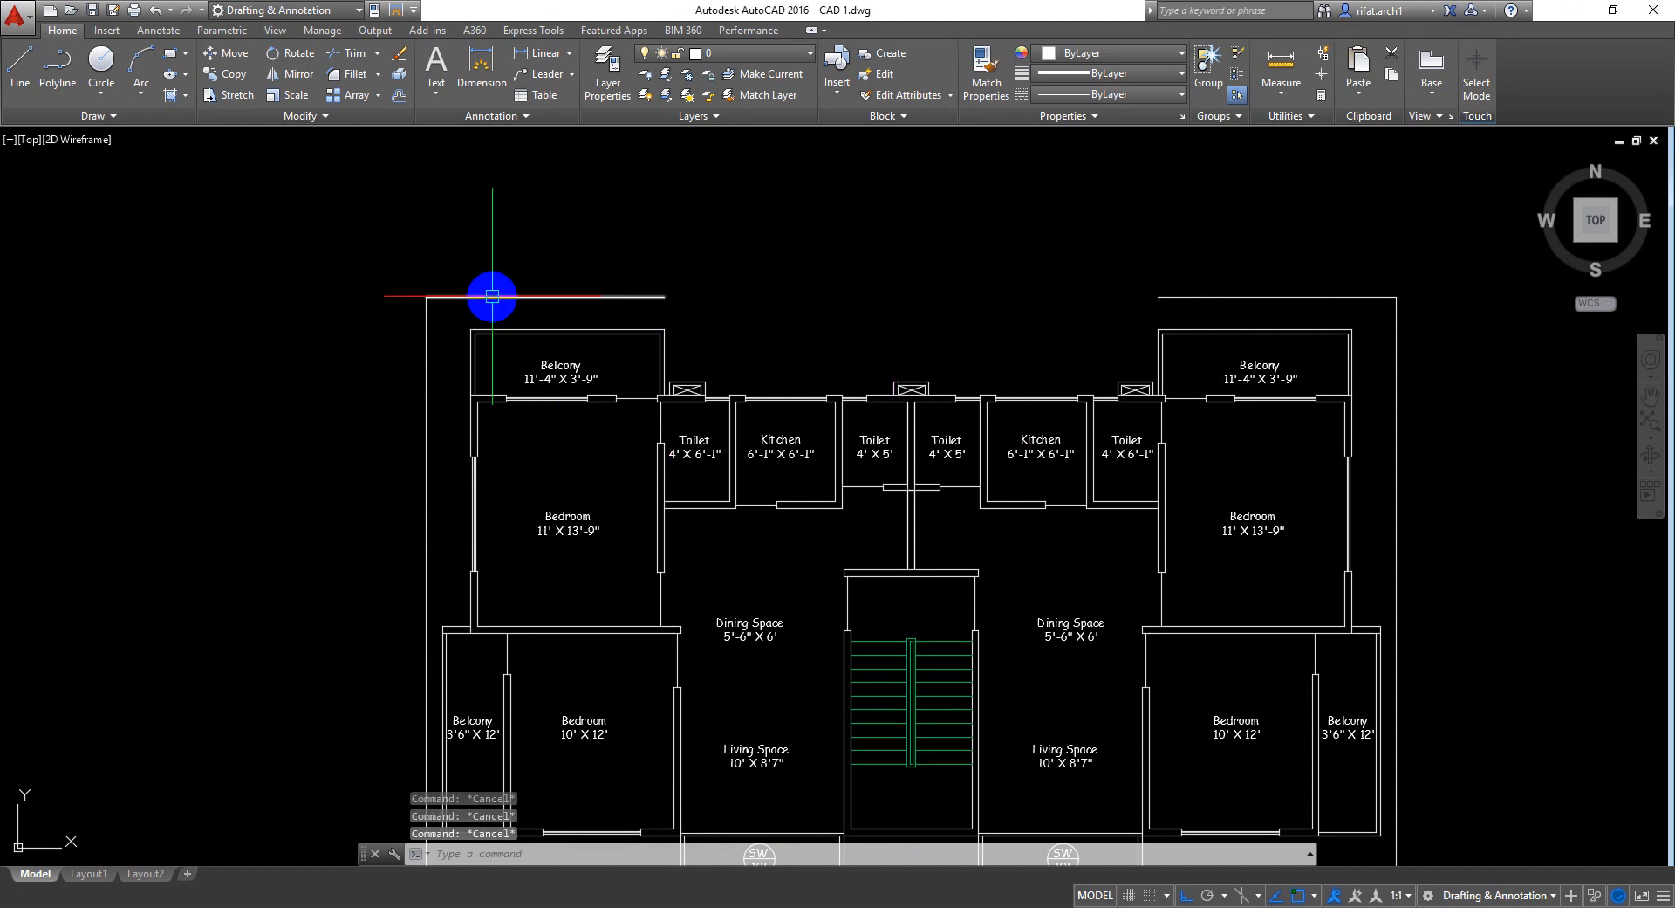
pyautogui.hotkey('ctrl', 's')
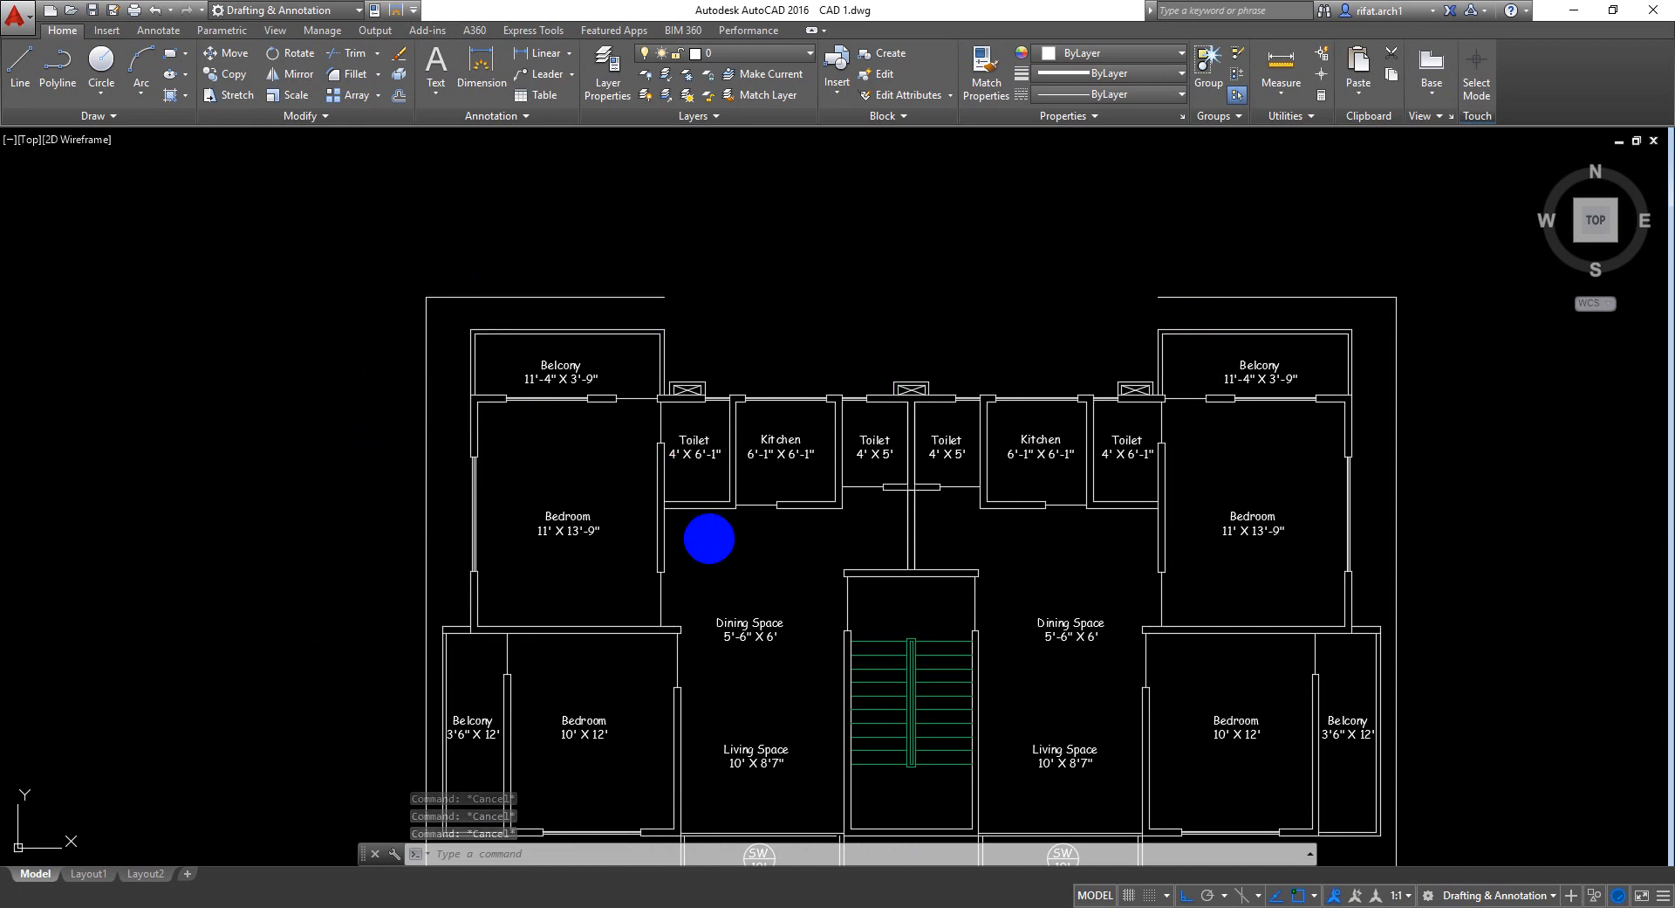
# Join the two collinear upper boundary lines into one continuous line across the gap, and save the drawing
pyautogui.moveTo(874, 379); pyautogui.dragTo(842, 402, button='middle')
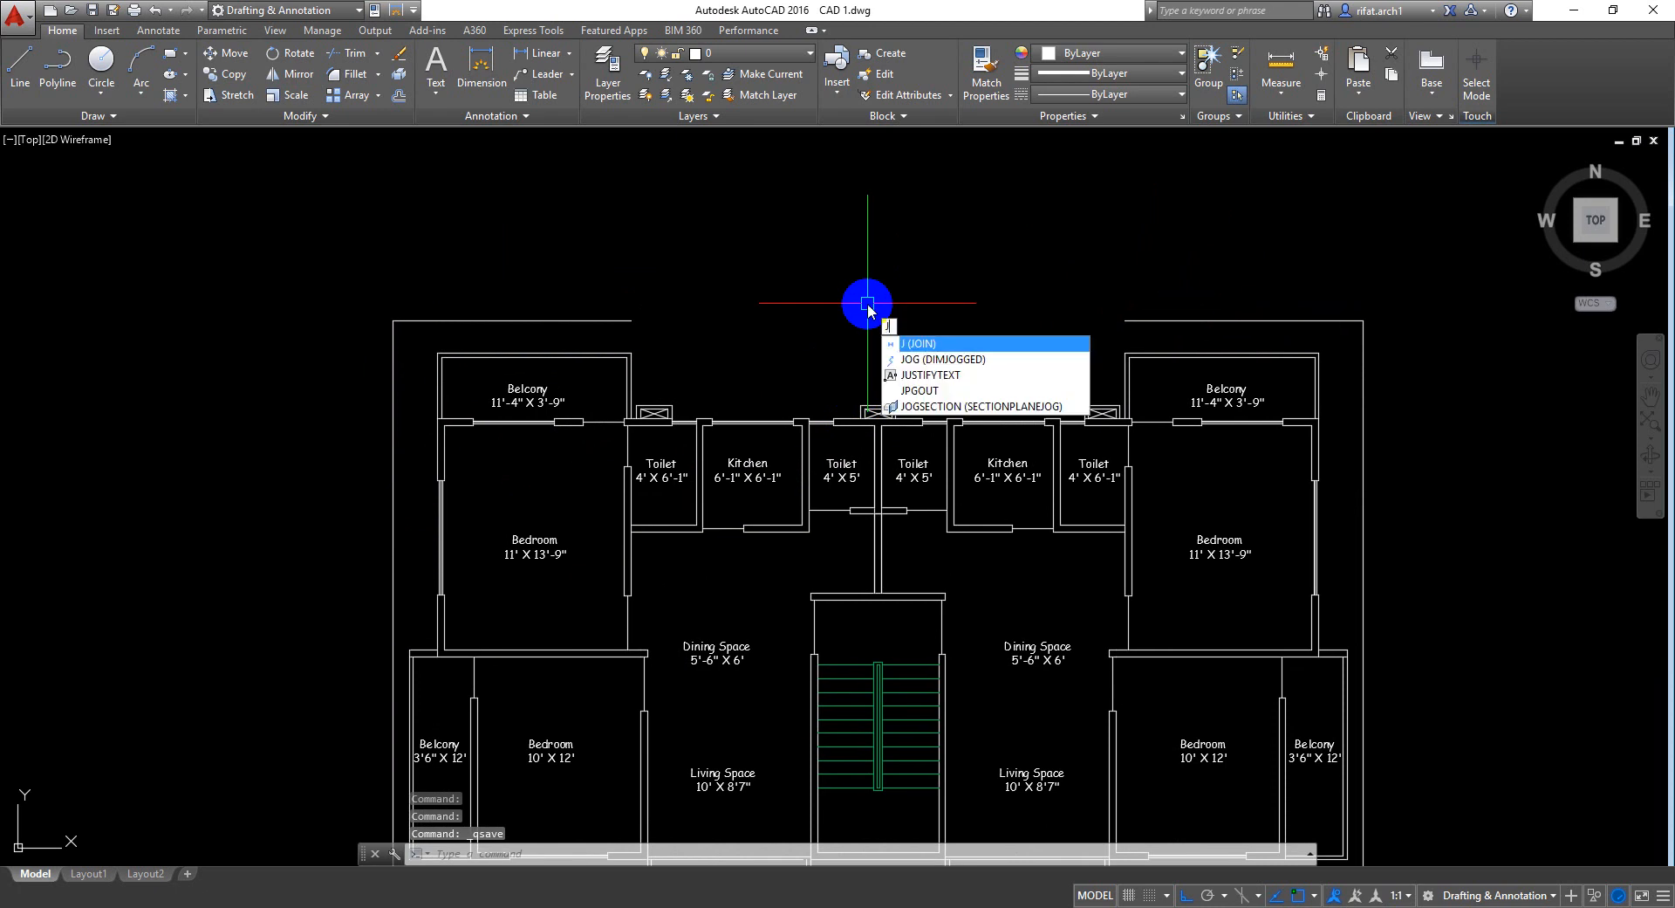
pyautogui.press('Return')
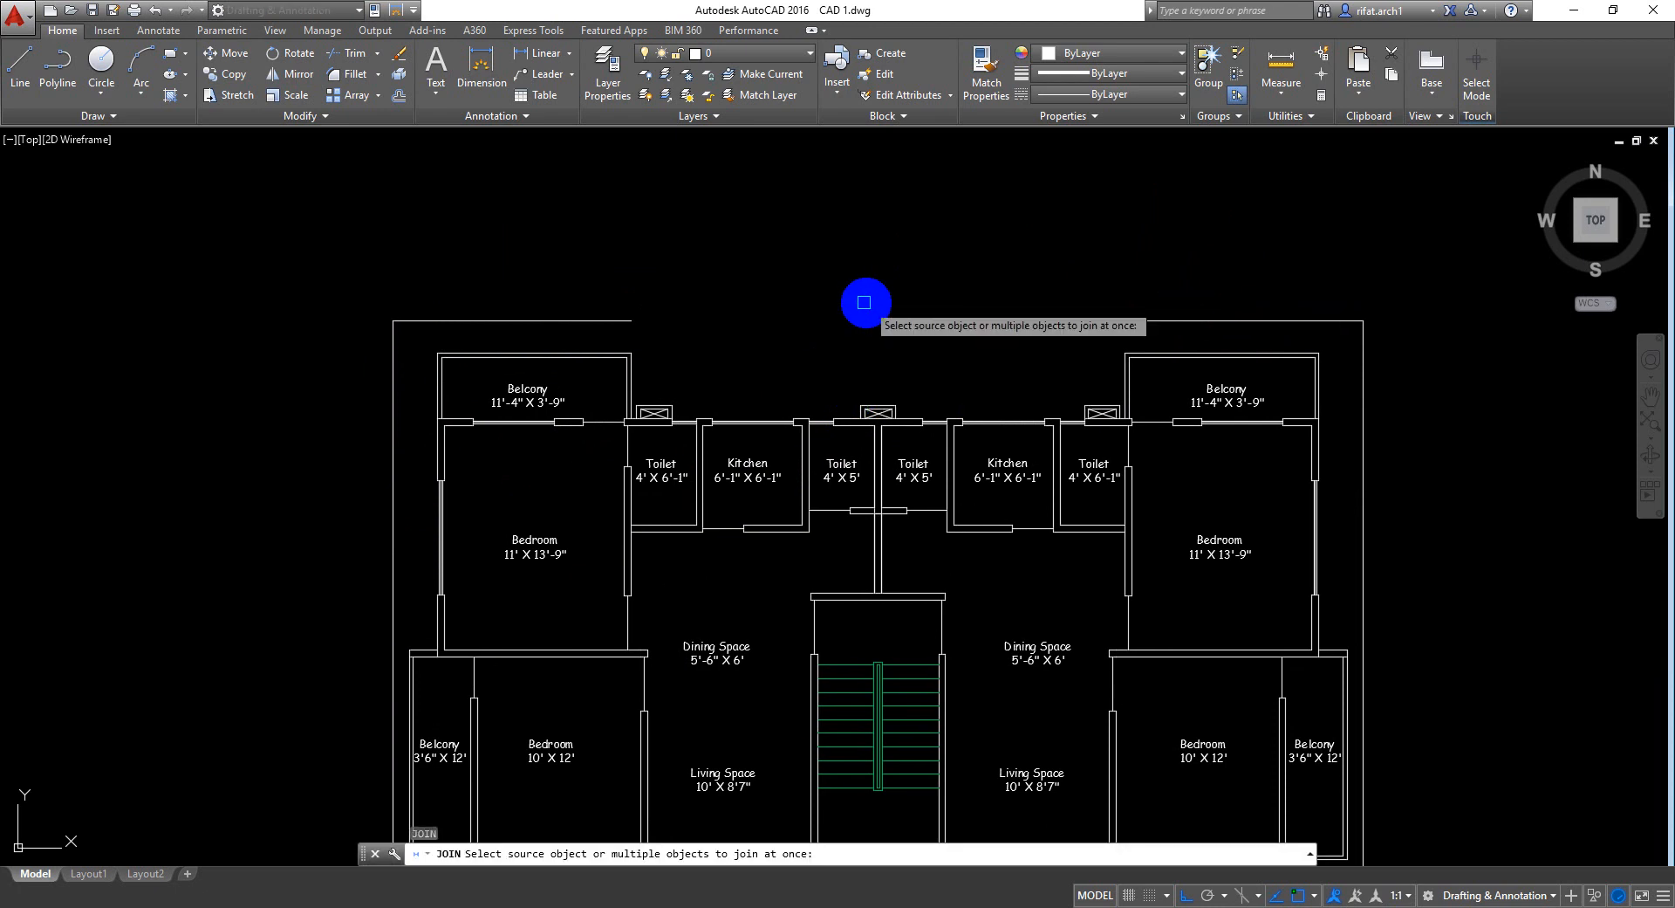
pyautogui.click(625, 318)
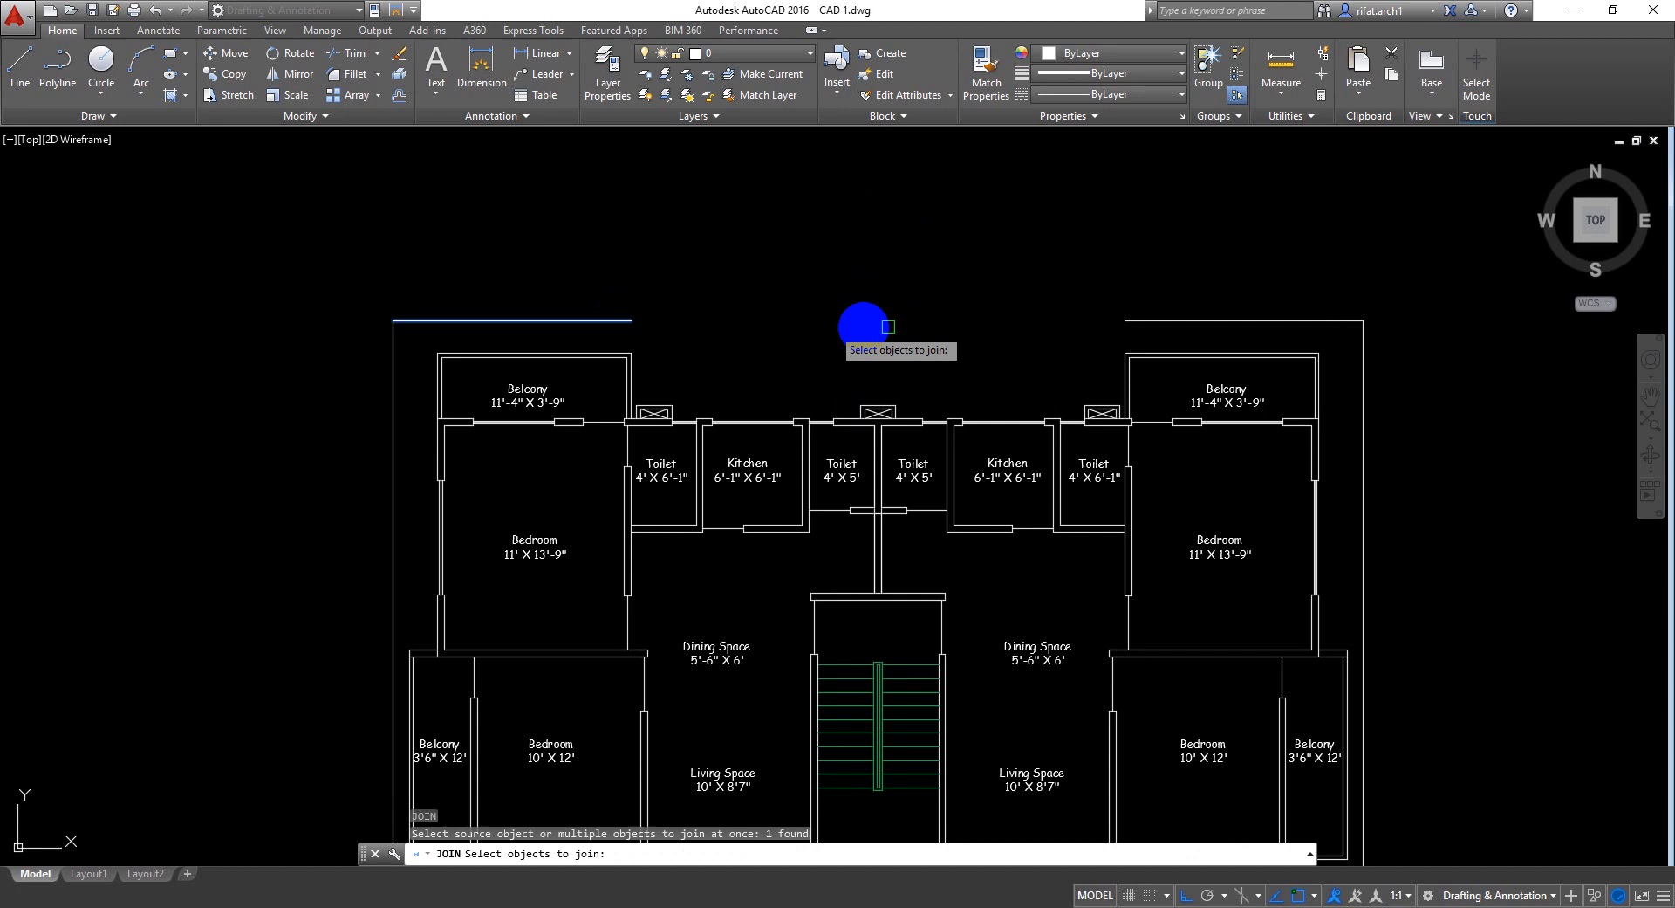
pyautogui.click(1127, 320)
pyautogui.press('Return')
pyautogui.scroll(-2, 1054, 310)
pyautogui.scroll(-1, 1039, 323)
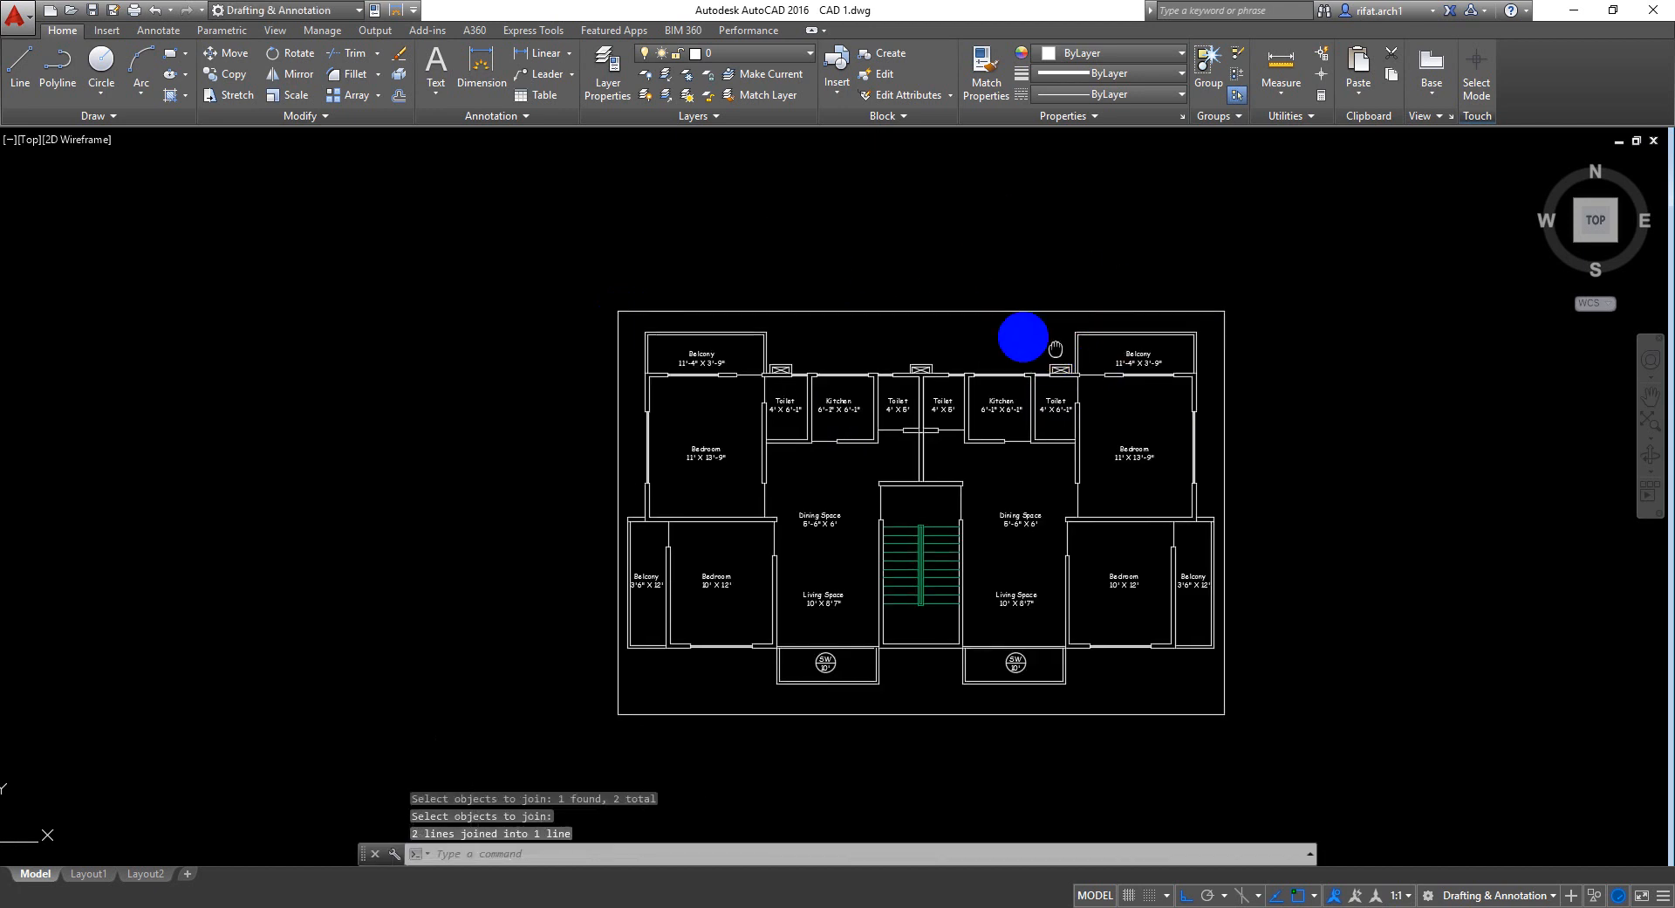
pyautogui.scroll(1, 988, 342)
pyautogui.hotkey('ctrl', 's')
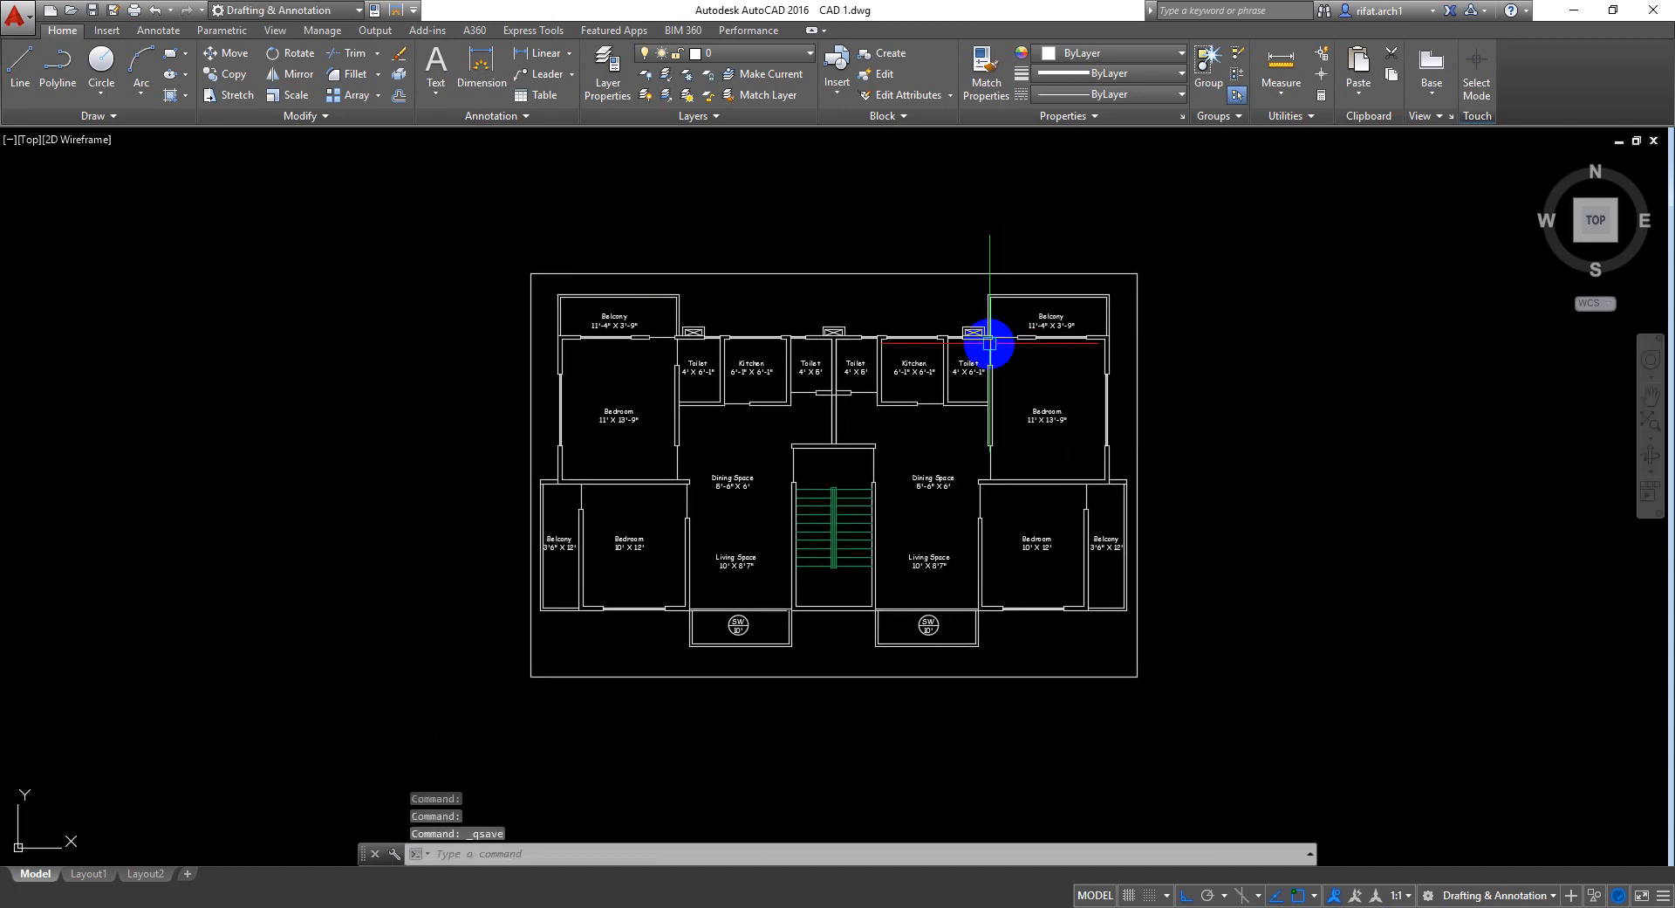
# Examine the two-unit floor plan inside its outer boundary and save the drawing
pyautogui.scroll(2, 903, 321)
pyautogui.moveTo(897, 312); pyautogui.dragTo(893, 354, button='middle')
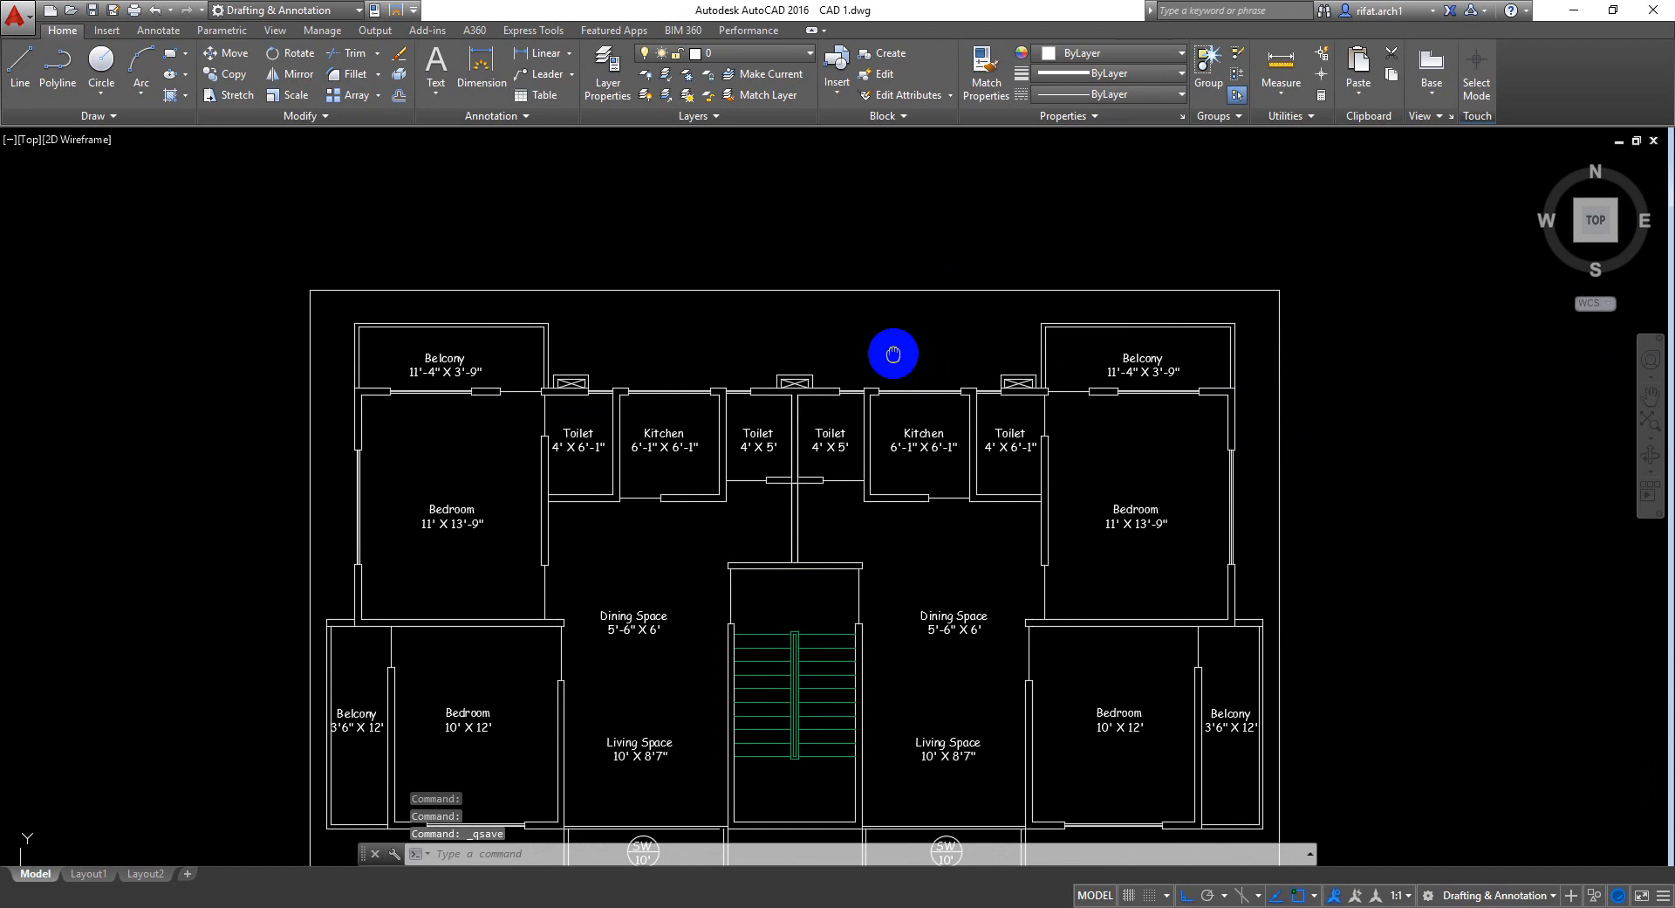
pyautogui.scroll(-2, 841, 355)
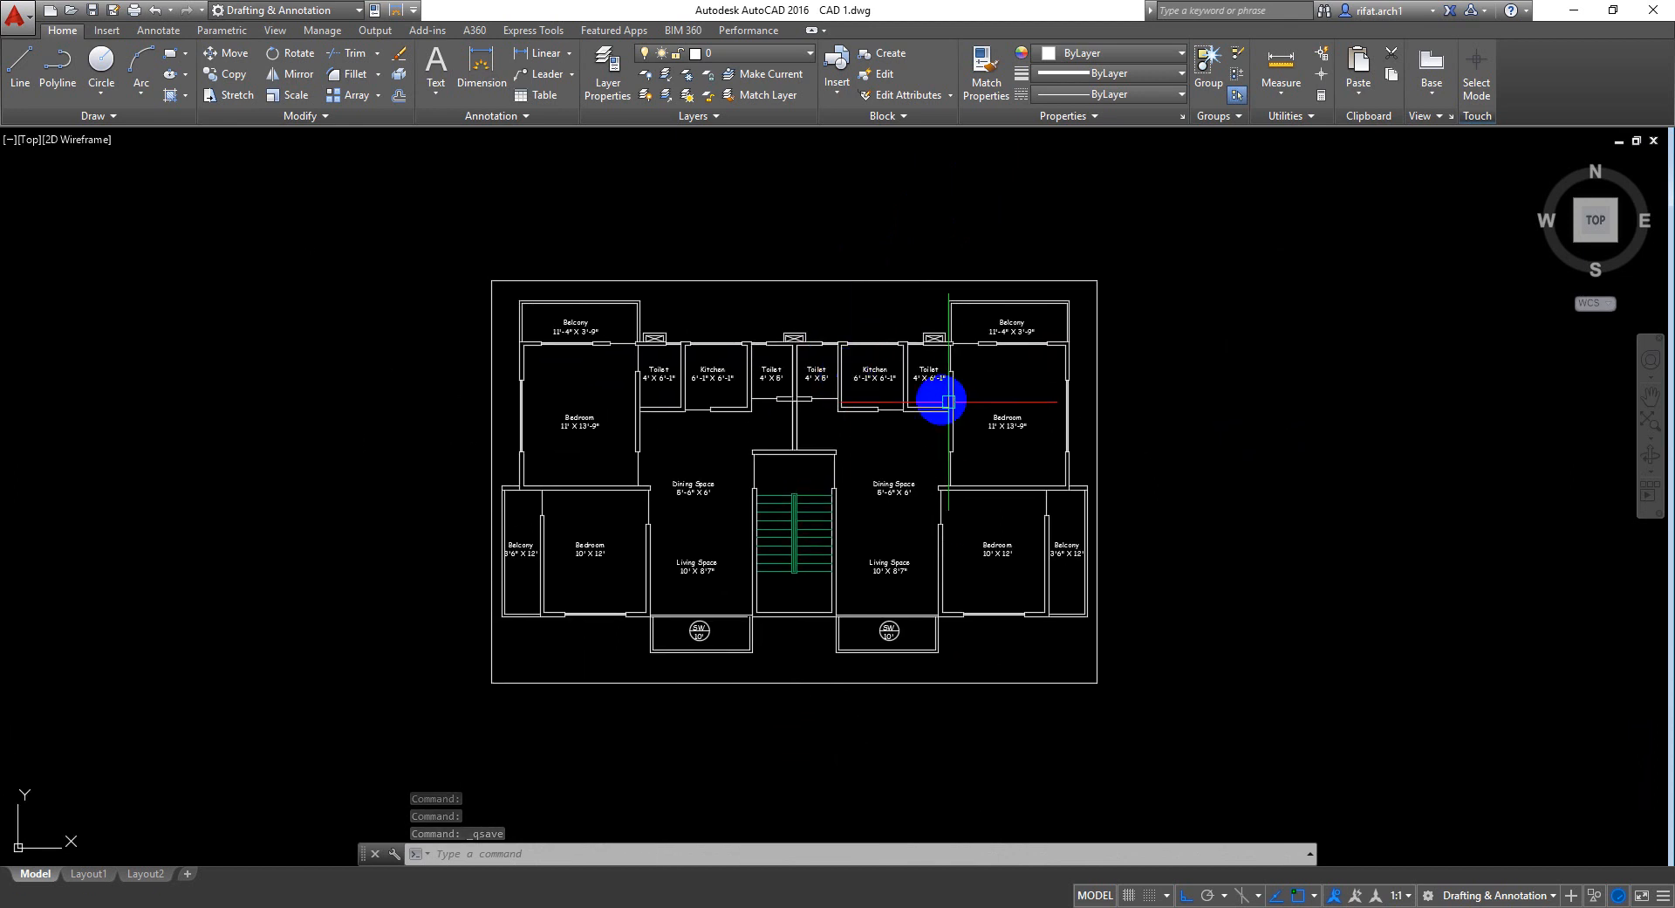
pyautogui.scroll(4, 797, 315)
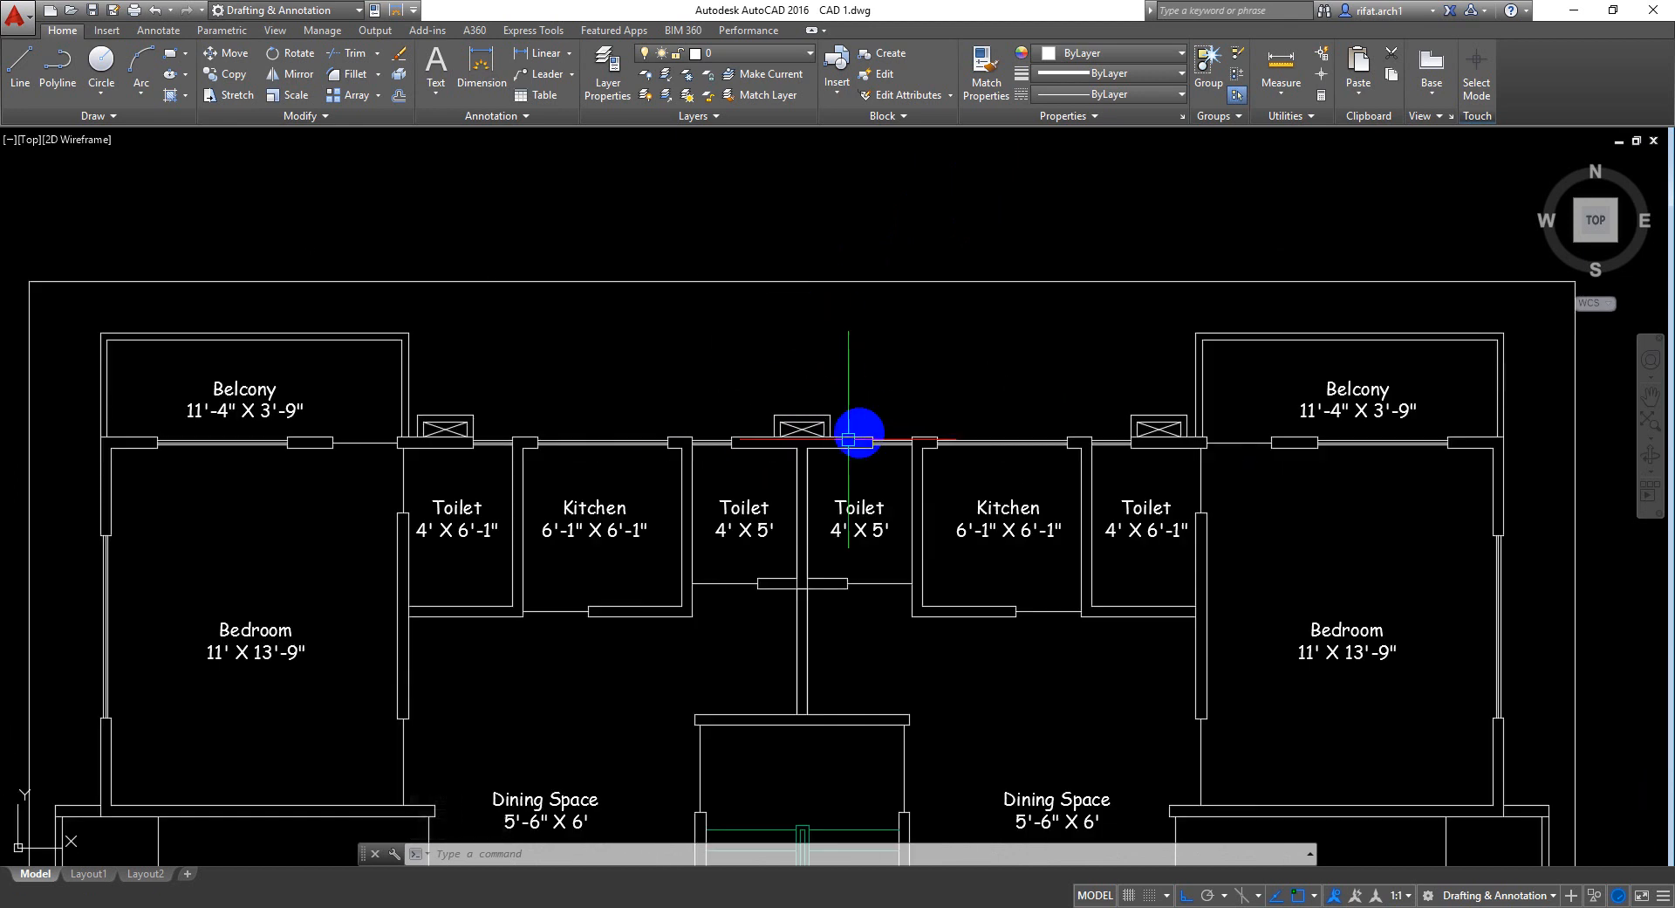
pyautogui.scroll(-4, 782, 388)
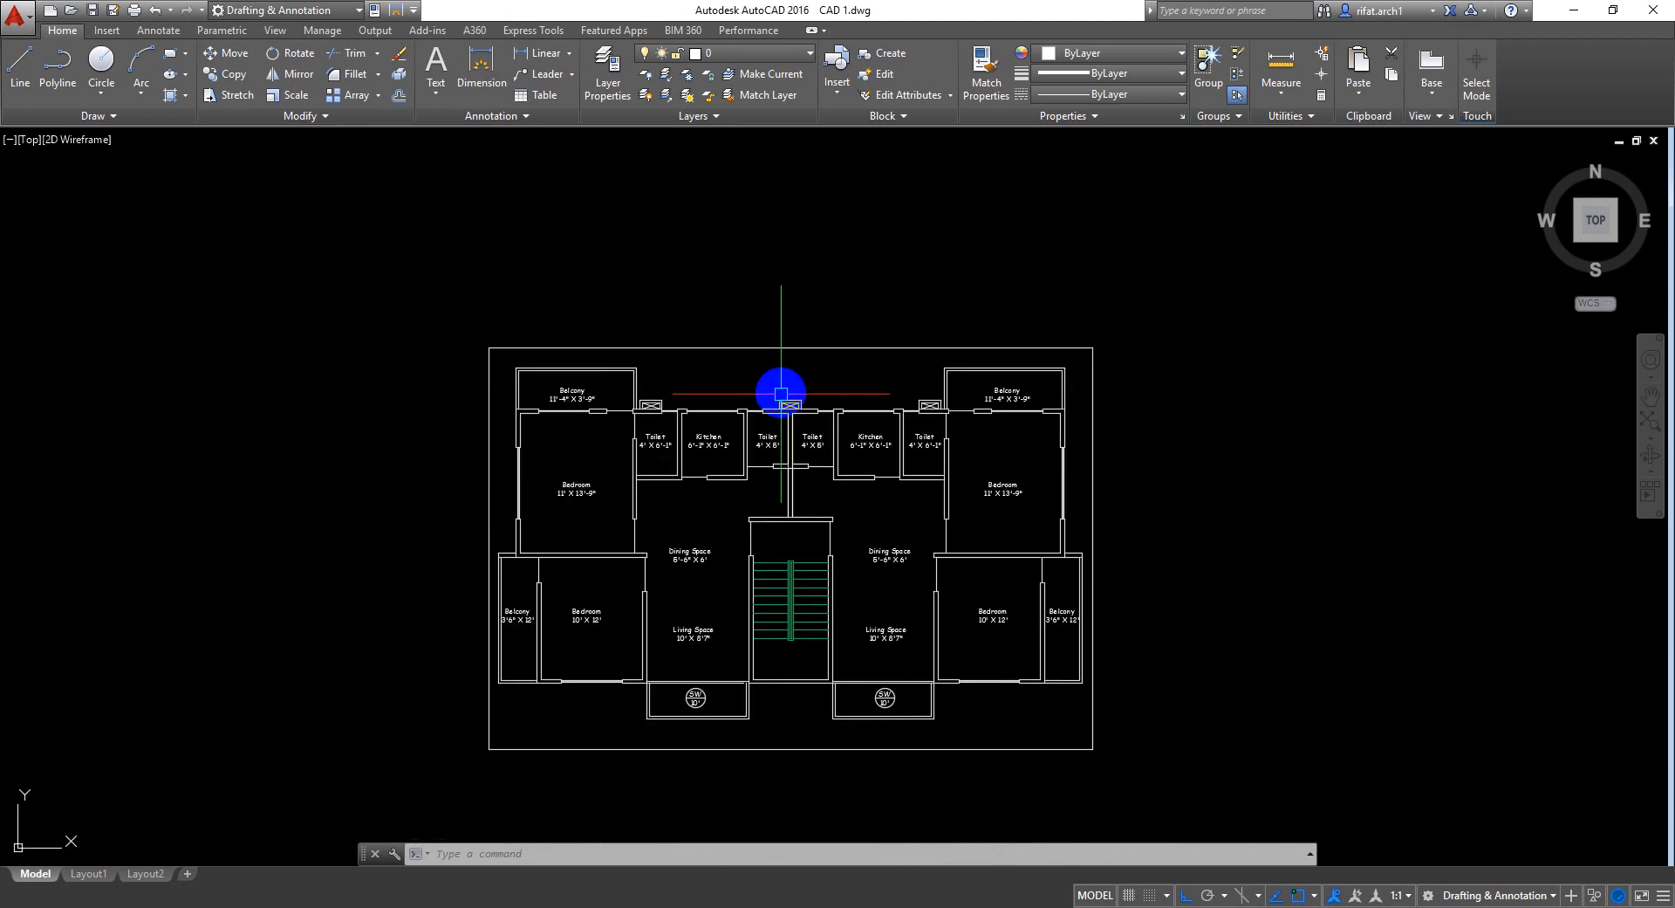
pyautogui.scroll(3, 718, 331)
pyautogui.moveTo(1223, 385); pyautogui.dragTo(1189, 322, button='middle')
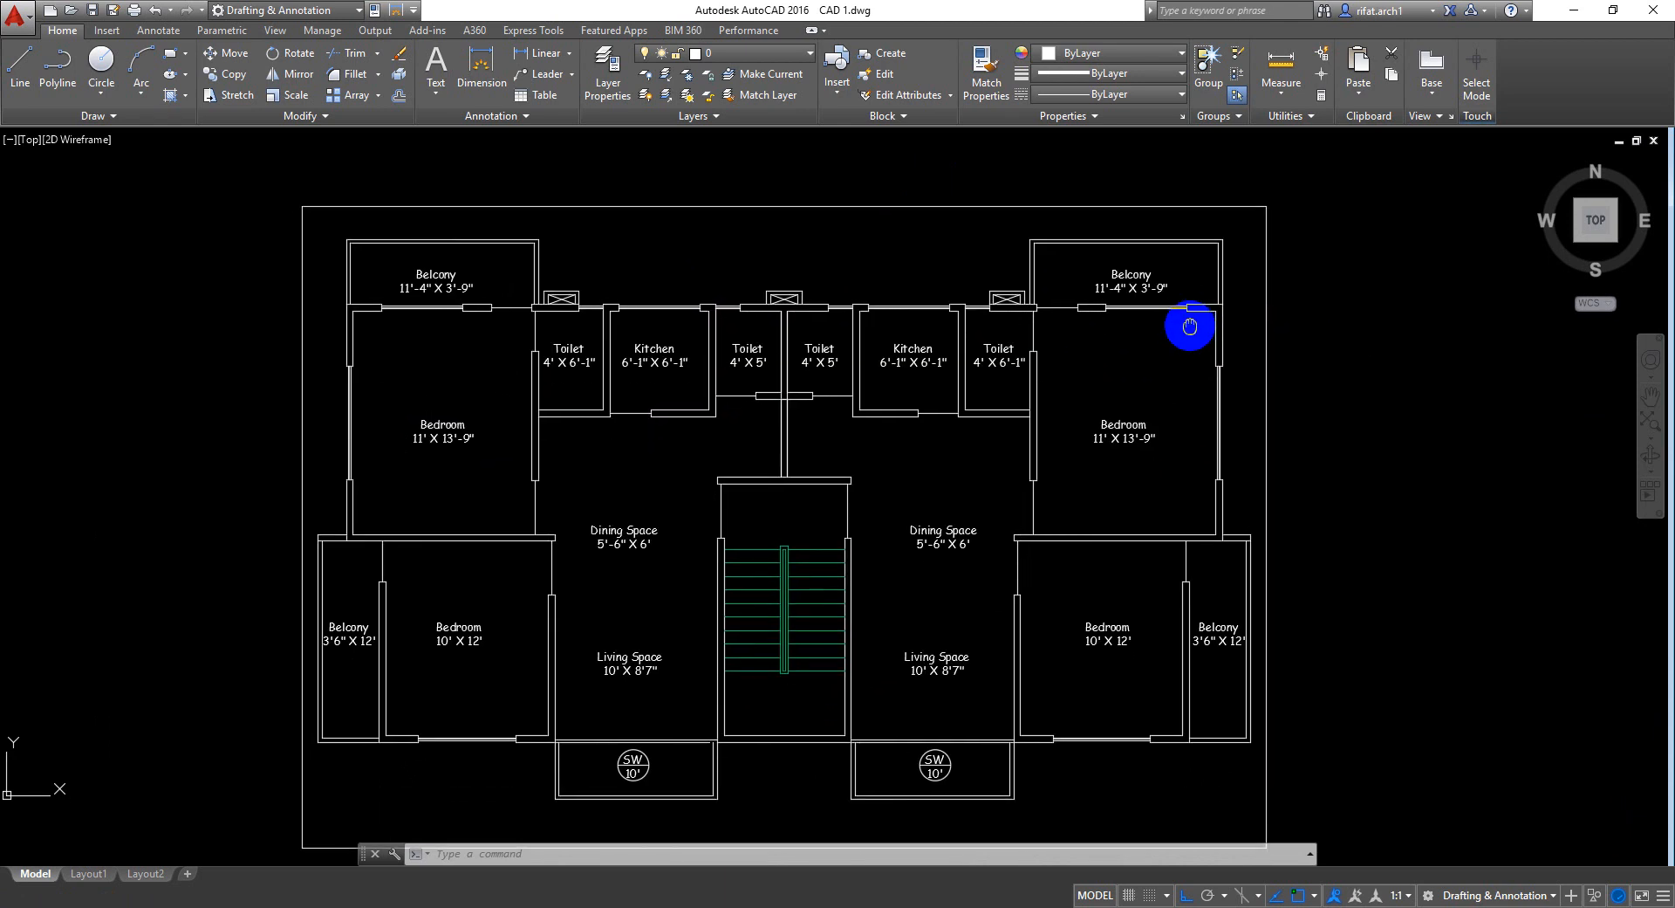
pyautogui.scroll(-3, 1189, 322)
pyautogui.click(1443, 294)
pyautogui.click(1394, 489)
pyautogui.moveTo(1408, 466)
pyautogui.mouseDown(button='middle')
pyautogui.moveTo(1219, 421)
pyautogui.moveTo(1190, 464)
pyautogui.mouseUp(button='middle')
pyautogui.click(1192, 307)
pyautogui.click(1114, 479)
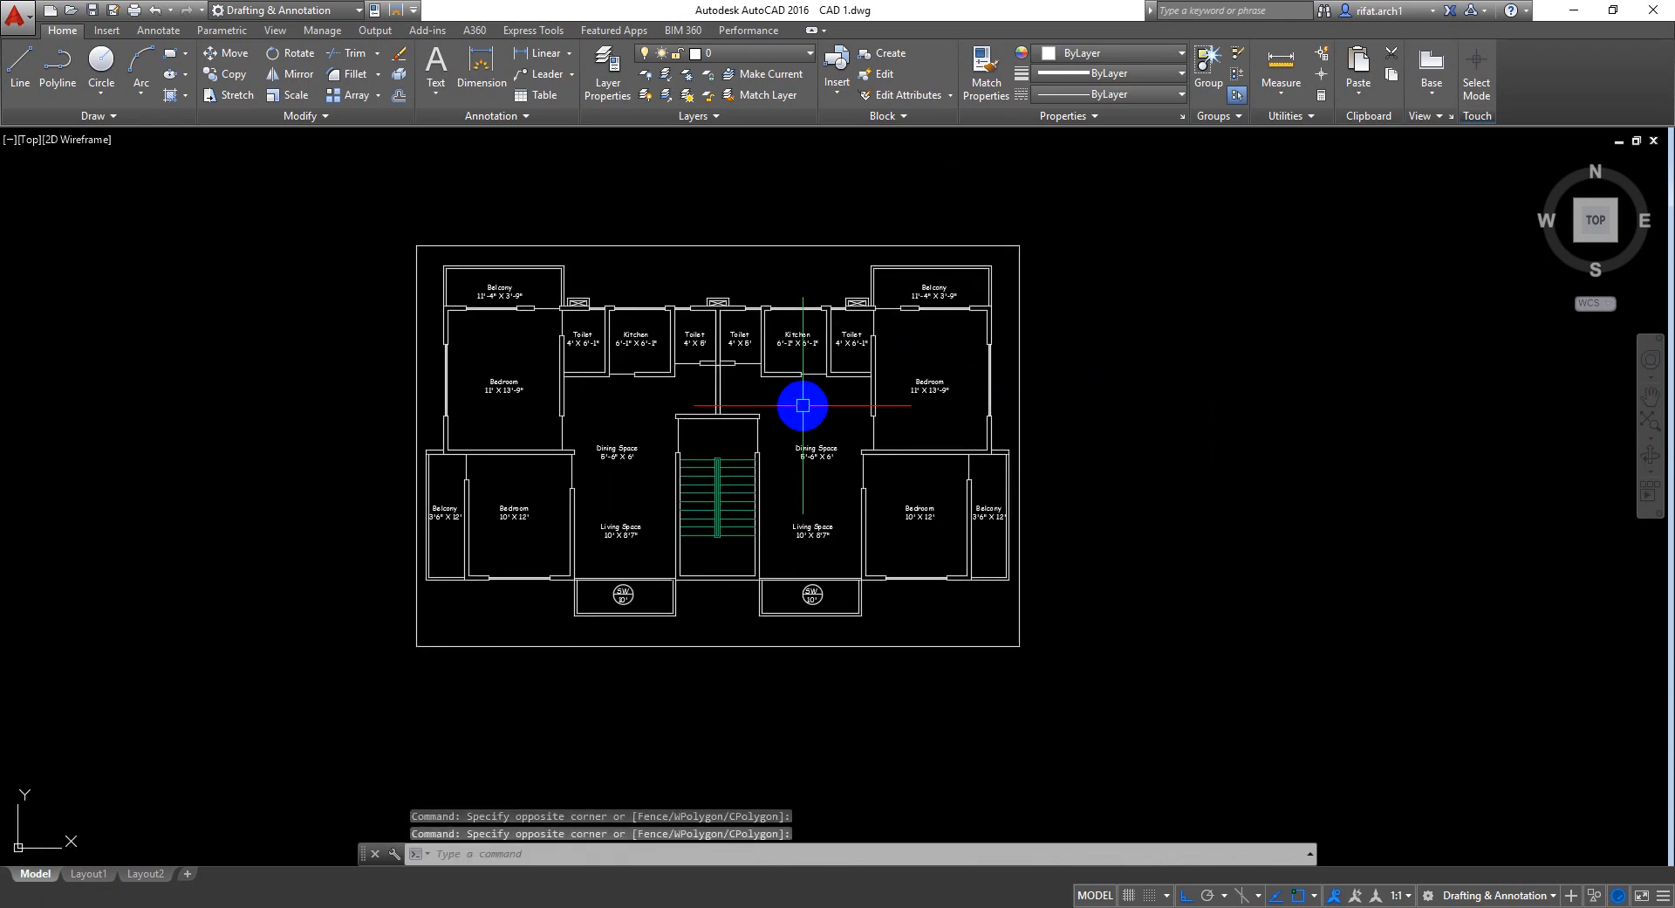
pyautogui.hotkey('ctrl', 's')
# Examine the crossed duct boxes above the toilets and their junctions with the walls of the adjacent 11'-4" X 3'-9" balconies
pyautogui.scroll(4, 709, 278)
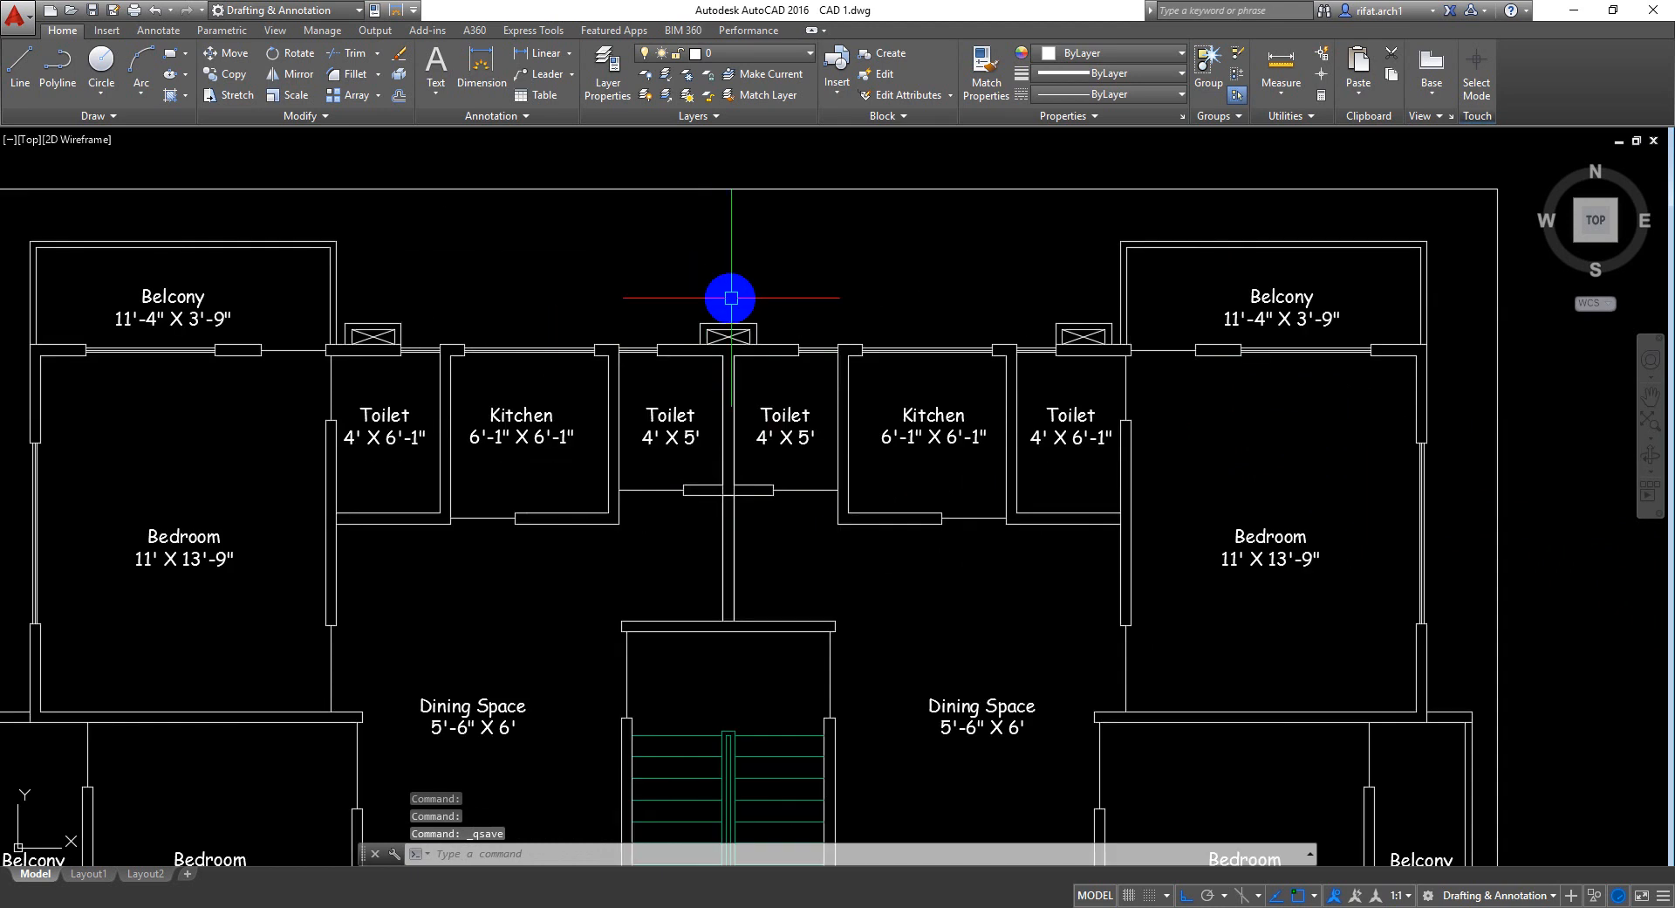
pyautogui.moveTo(731, 298); pyautogui.dragTo(734, 393, button='middle')
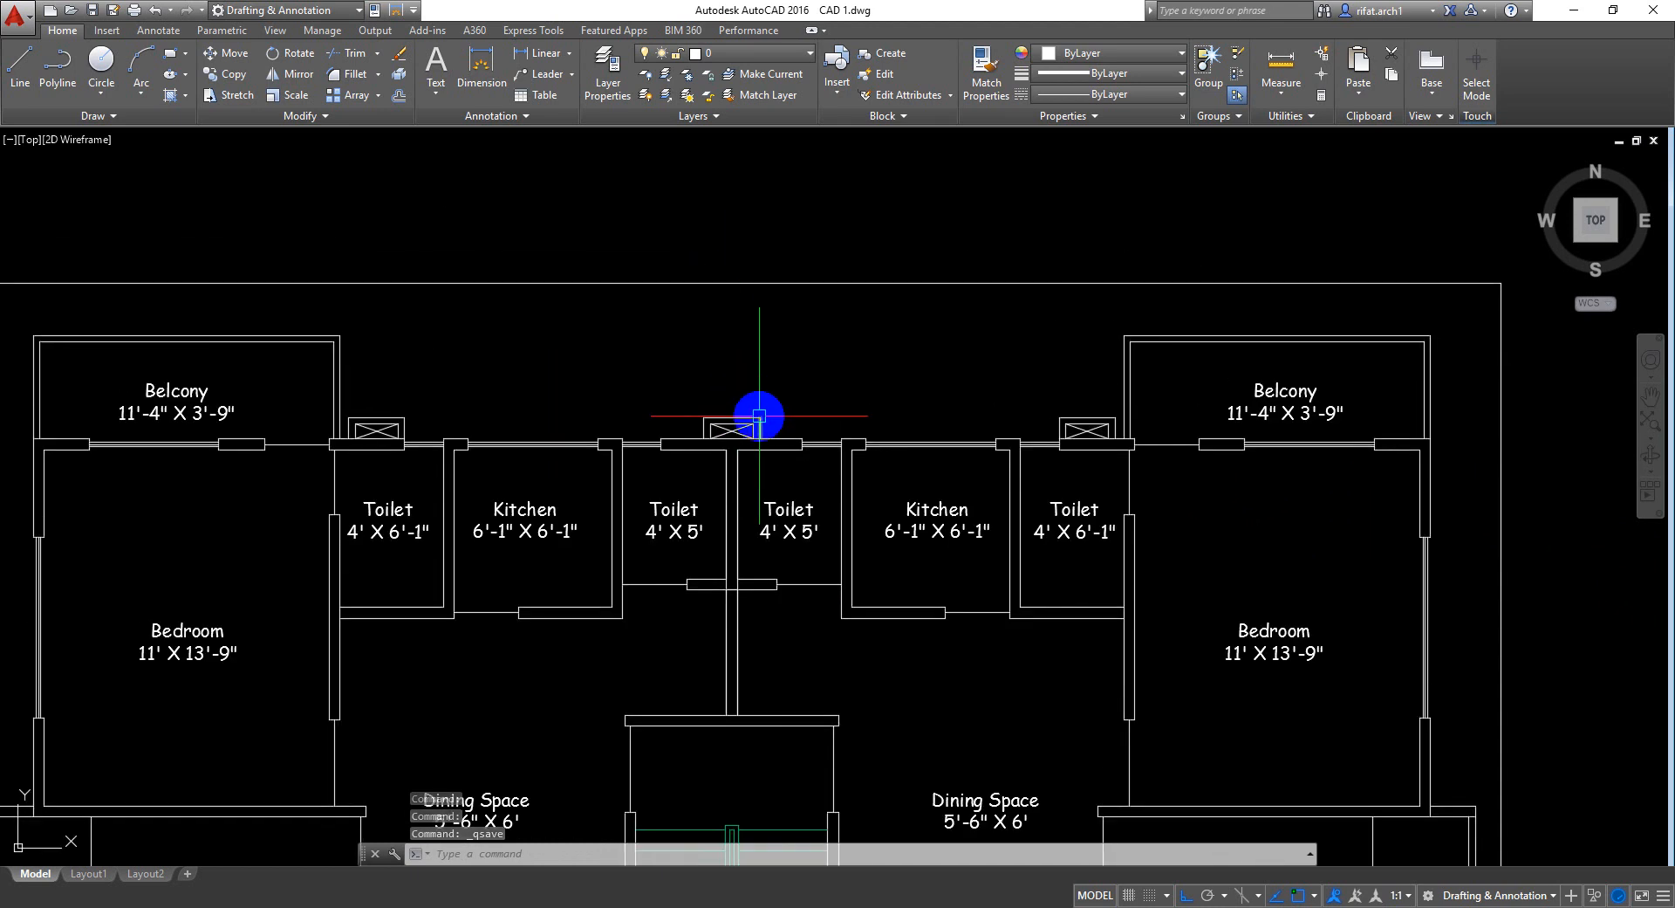
pyautogui.moveTo(788, 439); pyautogui.dragTo(758, 421, button='middle')
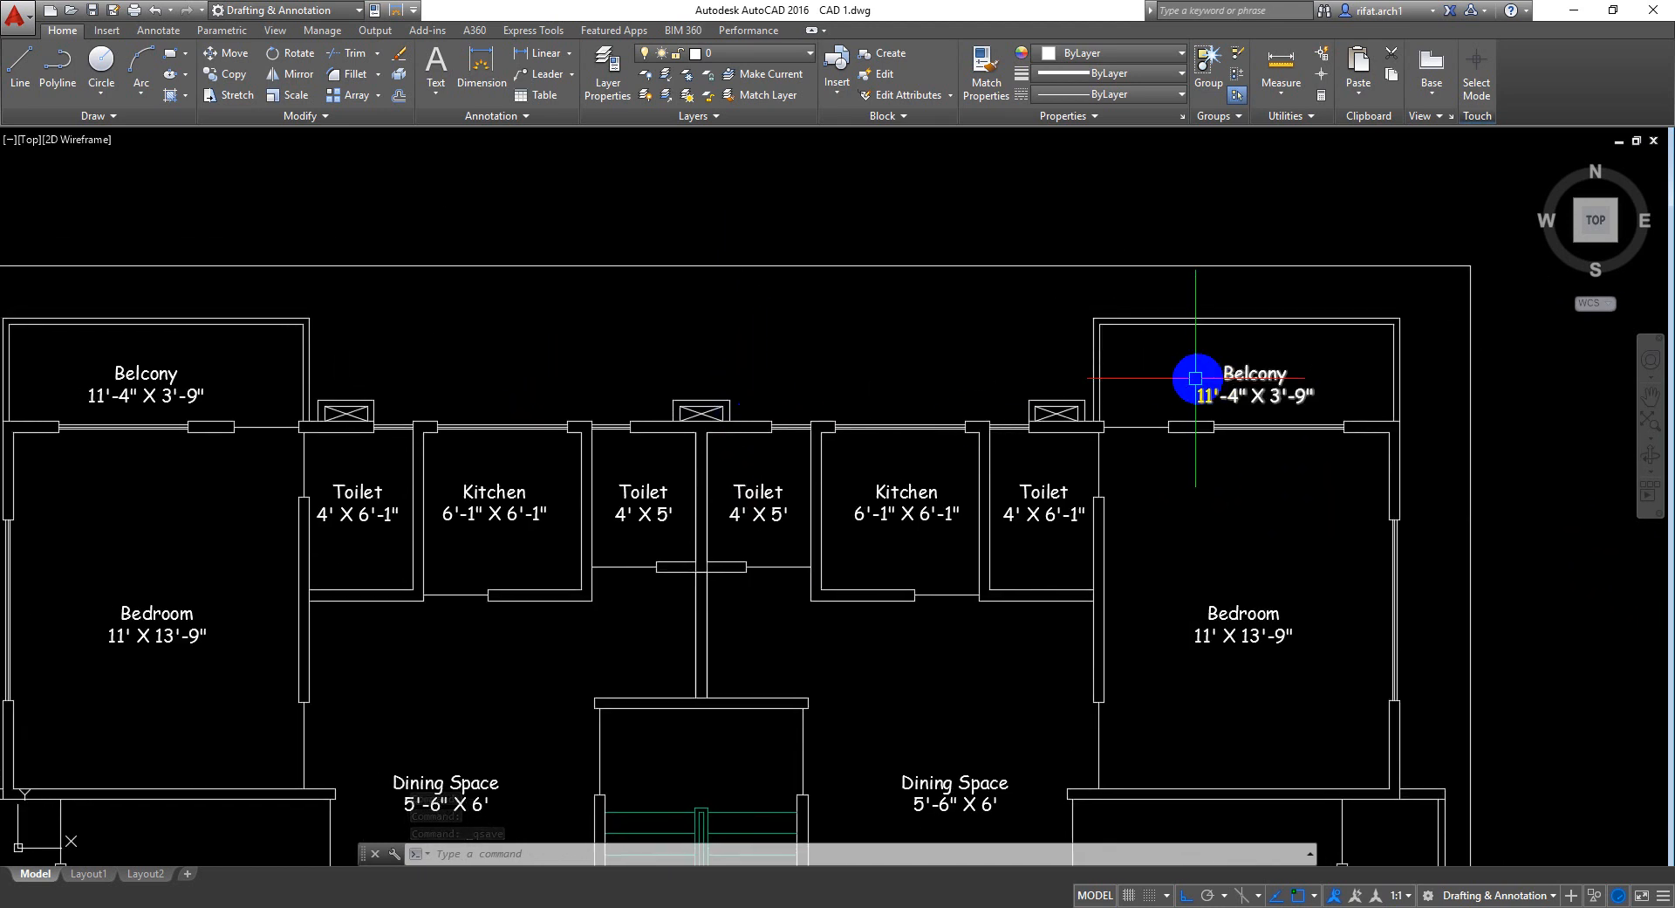
pyautogui.moveTo(1195, 378); pyautogui.dragTo(1003, 422, button='middle')
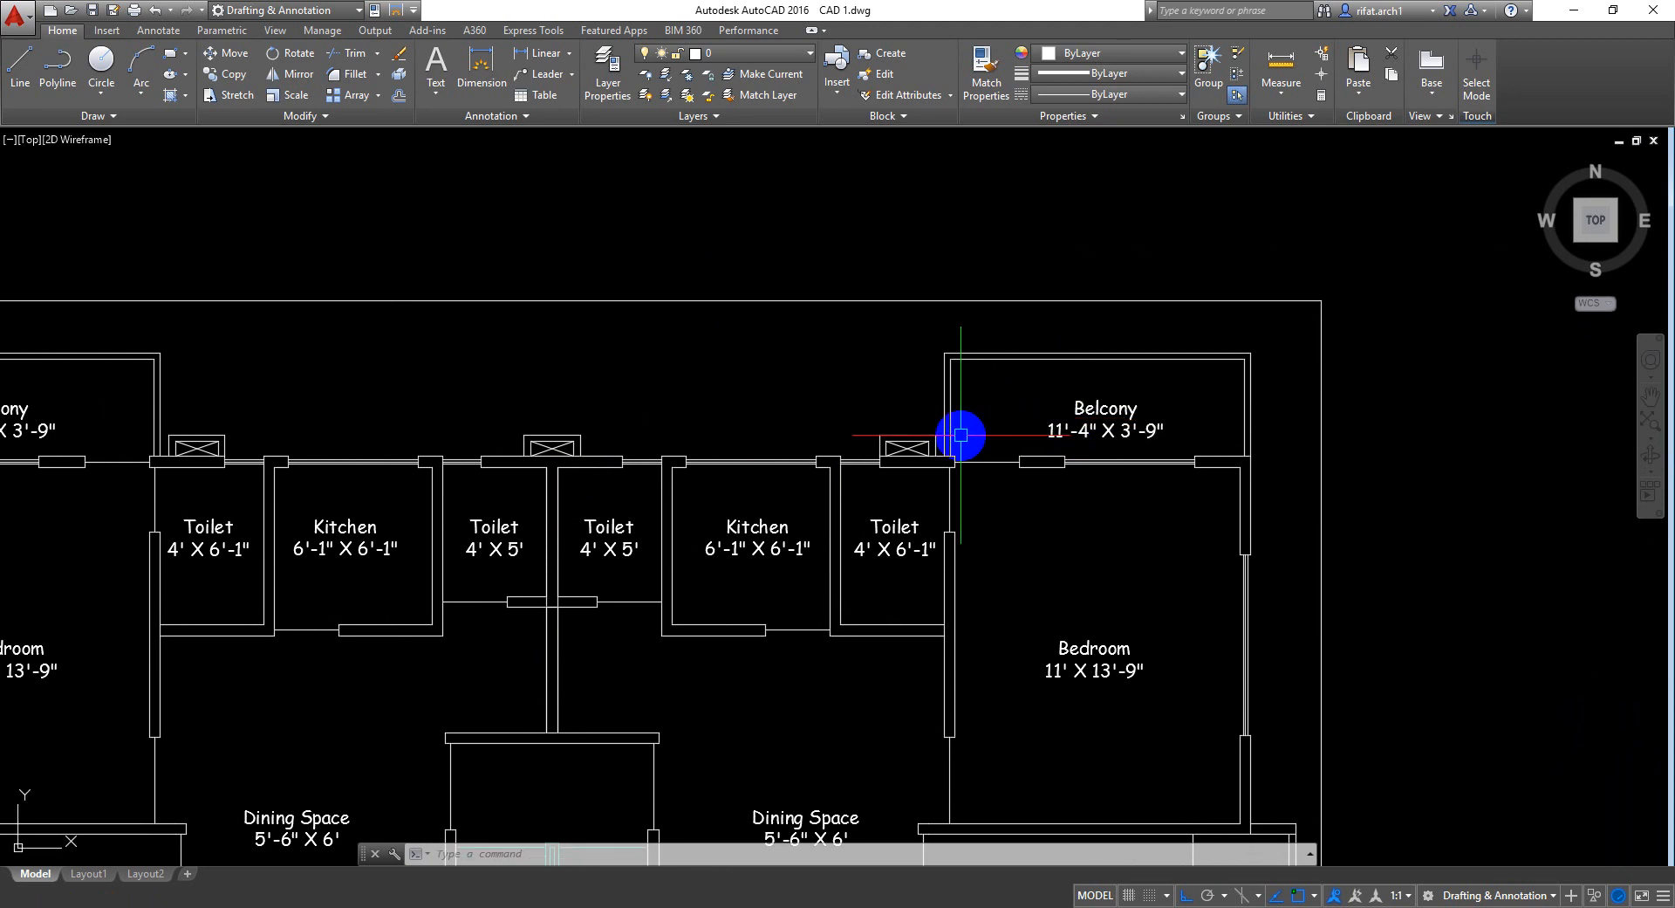
pyautogui.scroll(-2, 951, 435)
pyautogui.scroll(8, 468, 441)
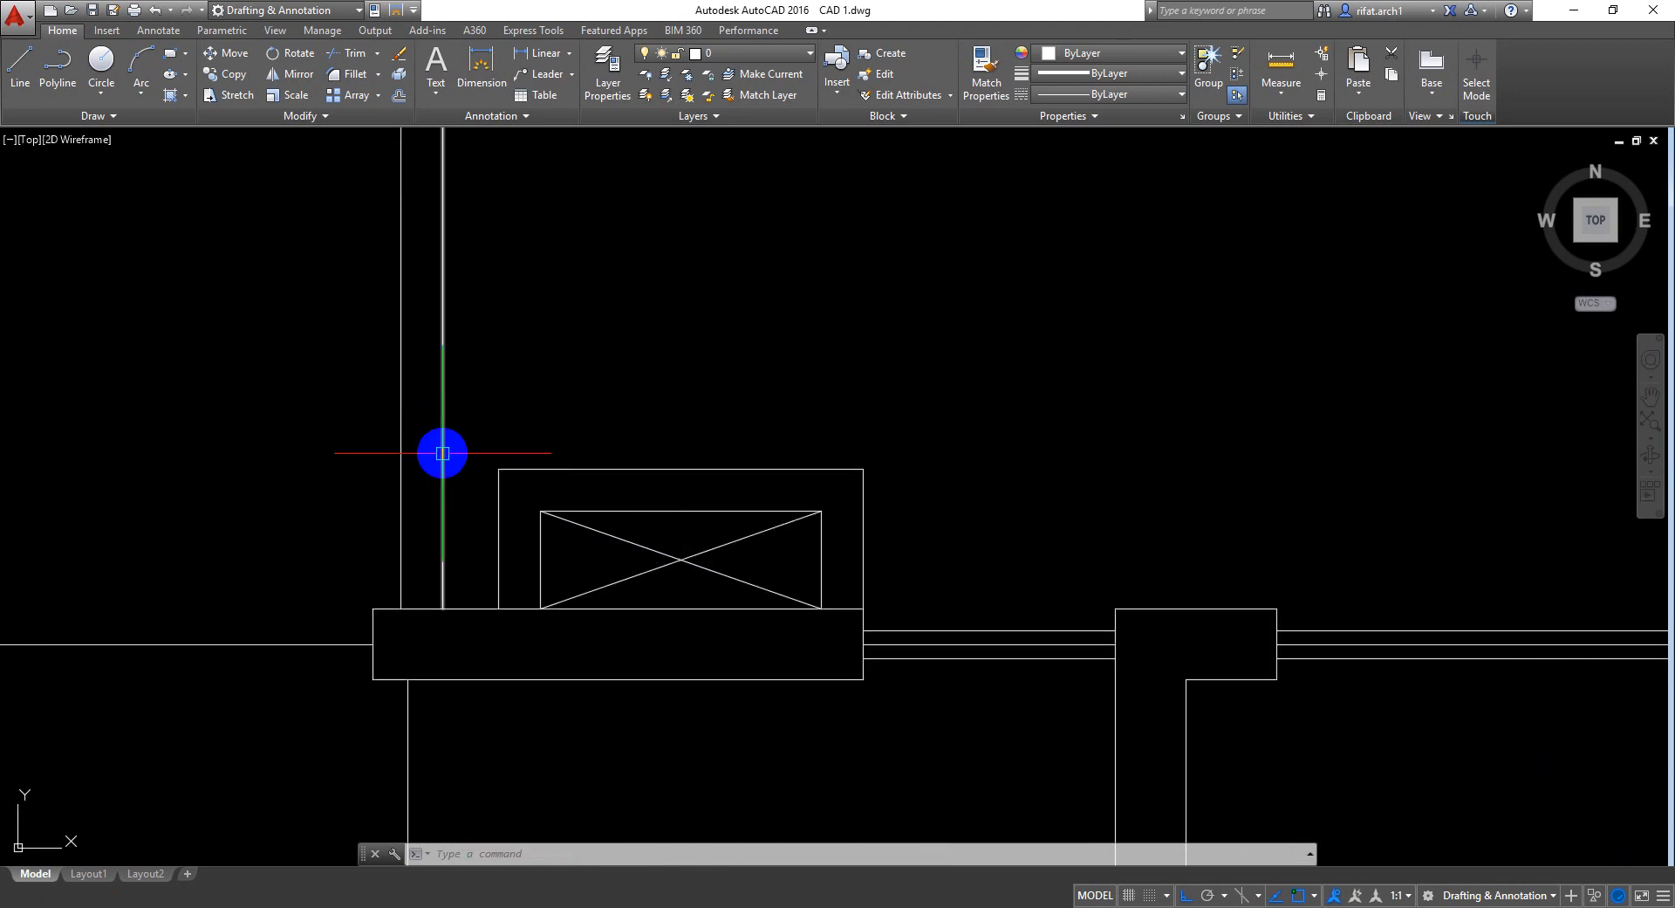
pyautogui.scroll(-4, 524, 456)
pyautogui.moveTo(1070, 472); pyautogui.dragTo(1009, 456, button='middle')
pyautogui.scroll(-2, 994, 453)
pyautogui.moveTo(1117, 494); pyautogui.dragTo(922, 450, button='middle')
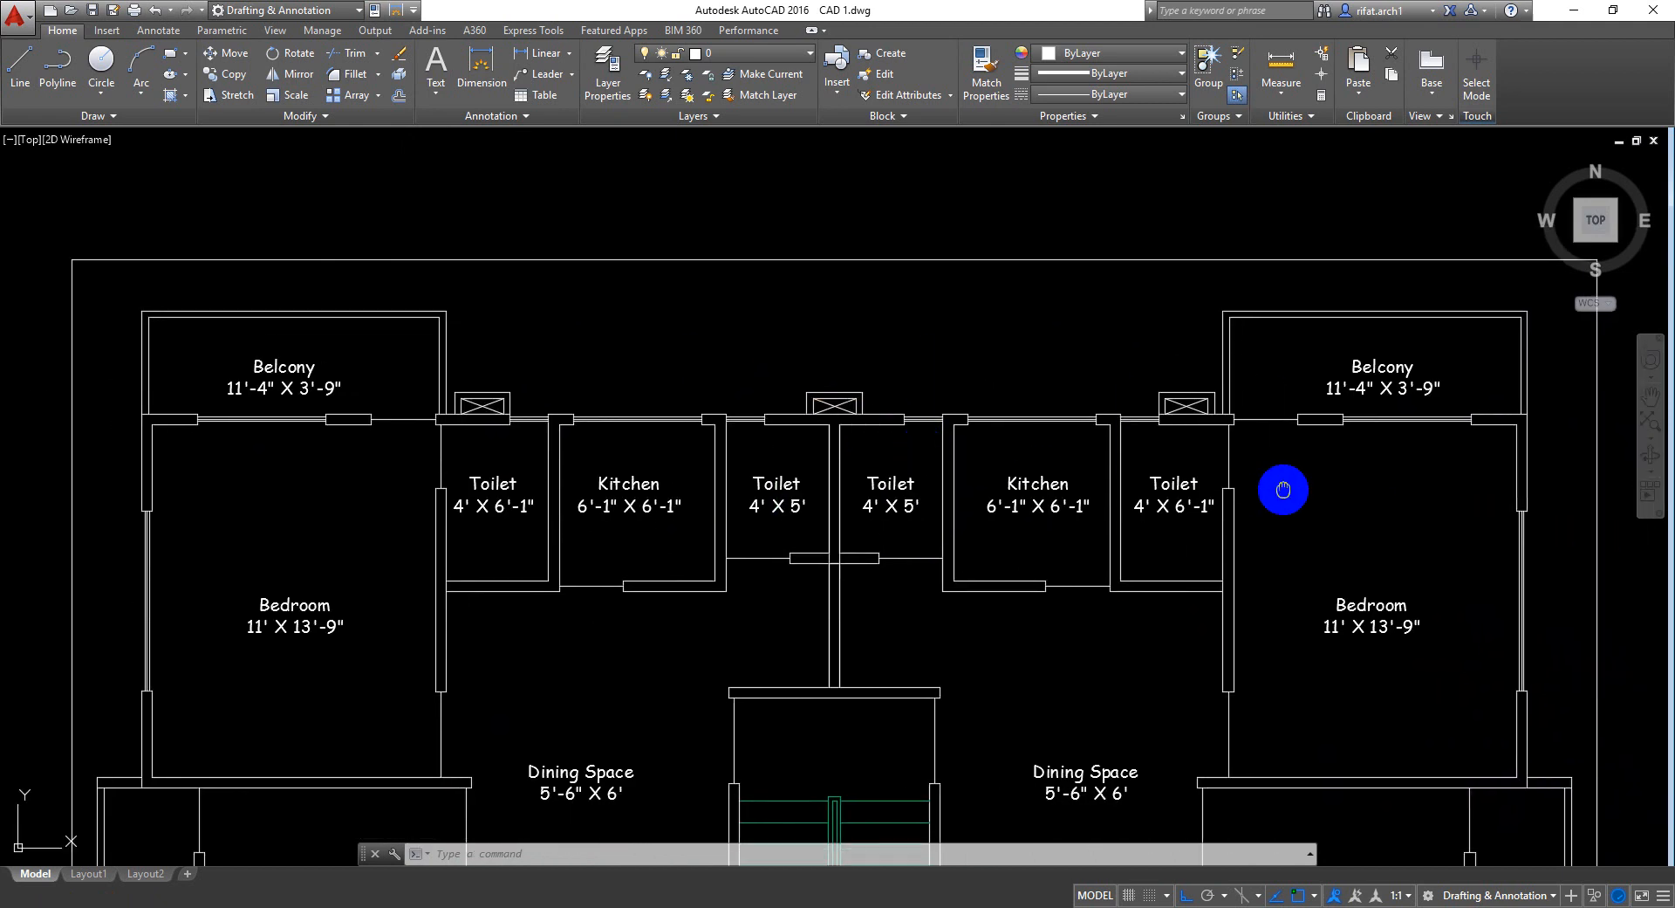
# Draw a horizontal line about 1'-3" long from the left unit's duct box upper left corner across the adjacent balcony side wall
pyautogui.moveTo(1282, 489); pyautogui.dragTo(1338, 524, button='middle')
pyautogui.scroll(8, 484, 478)
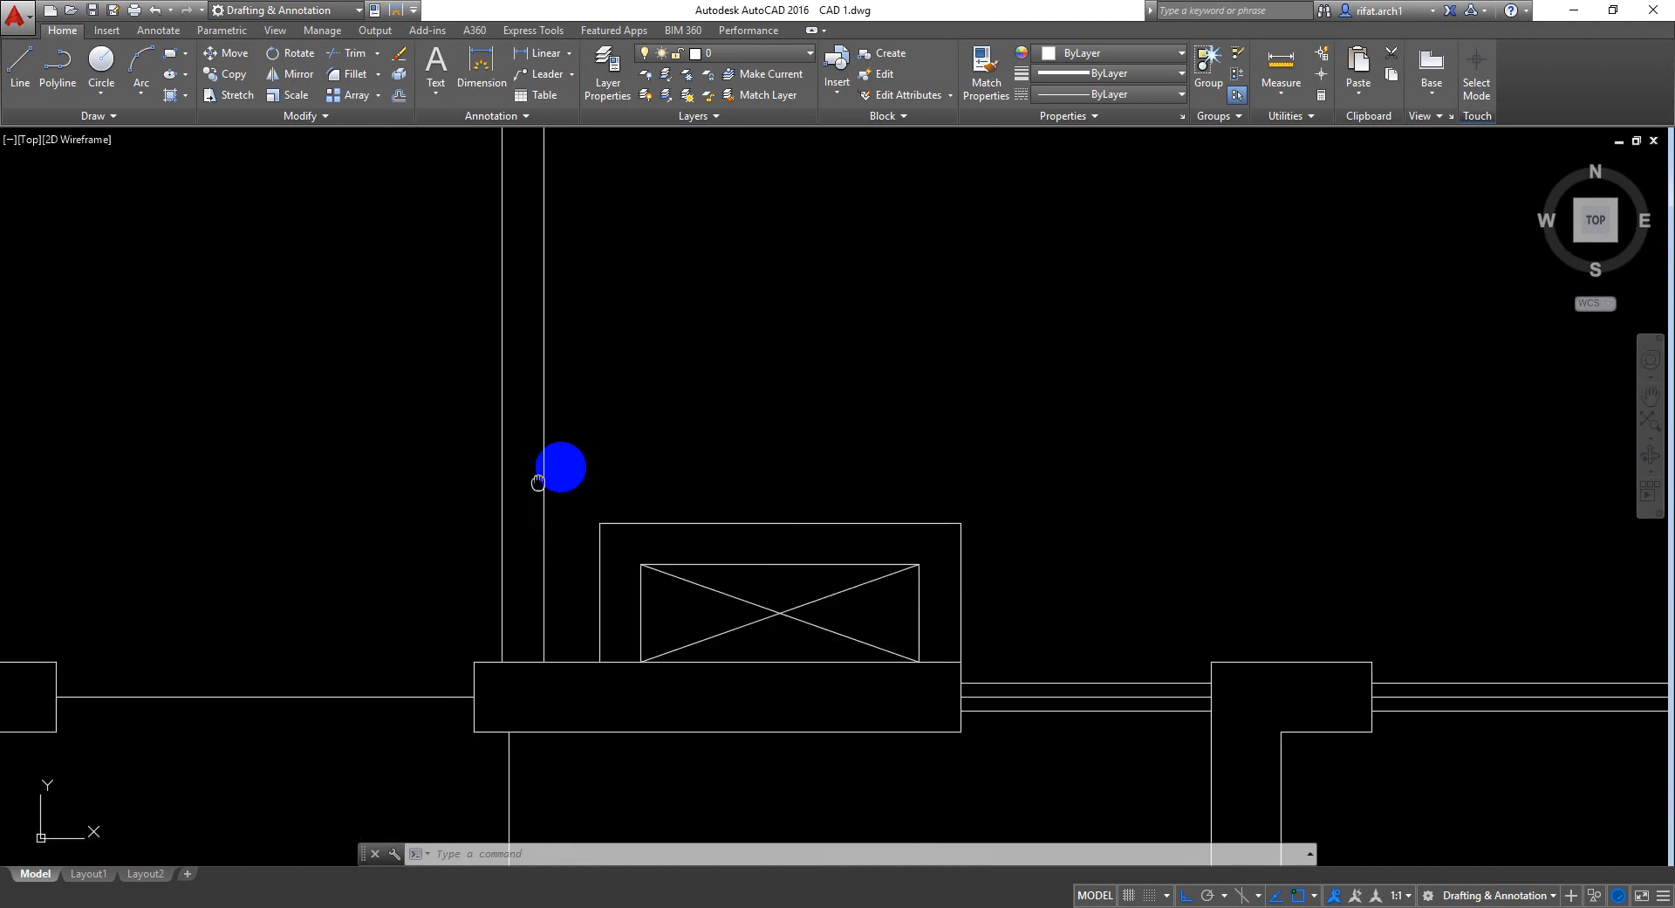
pyautogui.moveTo(537, 482); pyautogui.dragTo(602, 441, button='middle')
pyautogui.write('l')
pyautogui.press('Return')
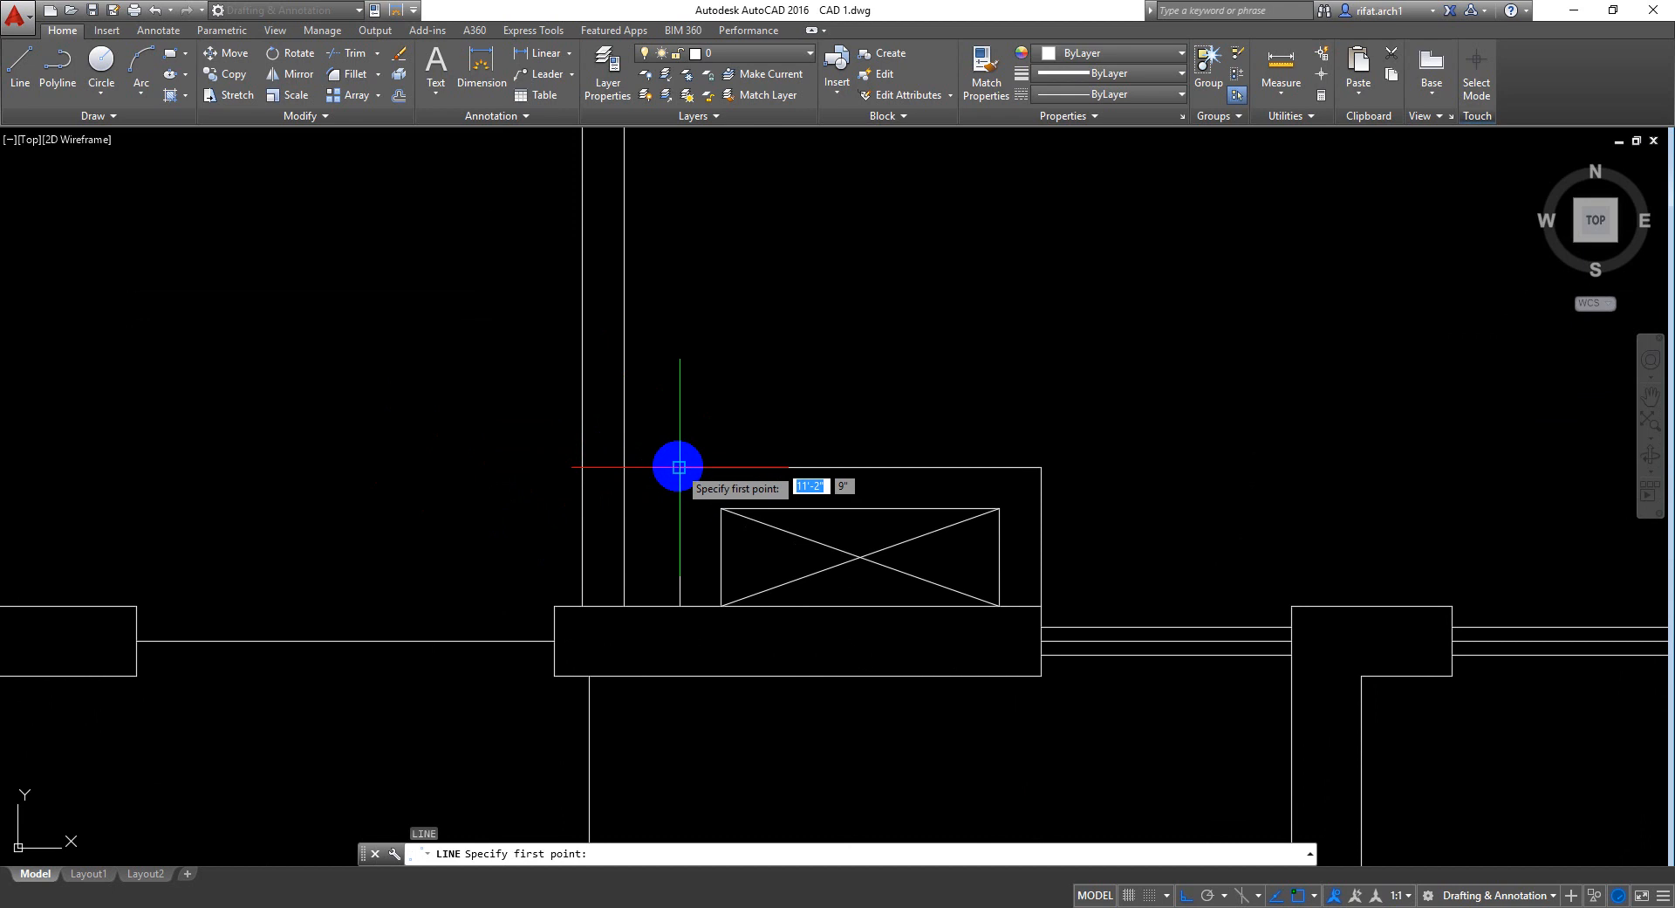
pyautogui.click(679, 466)
pyautogui.click(469, 423)
pyautogui.press('Escape')
# Trim the balcony wall's outer line below the new horizontal line, and shorten that line's free end to the wall's inner line
pyautogui.write('t')
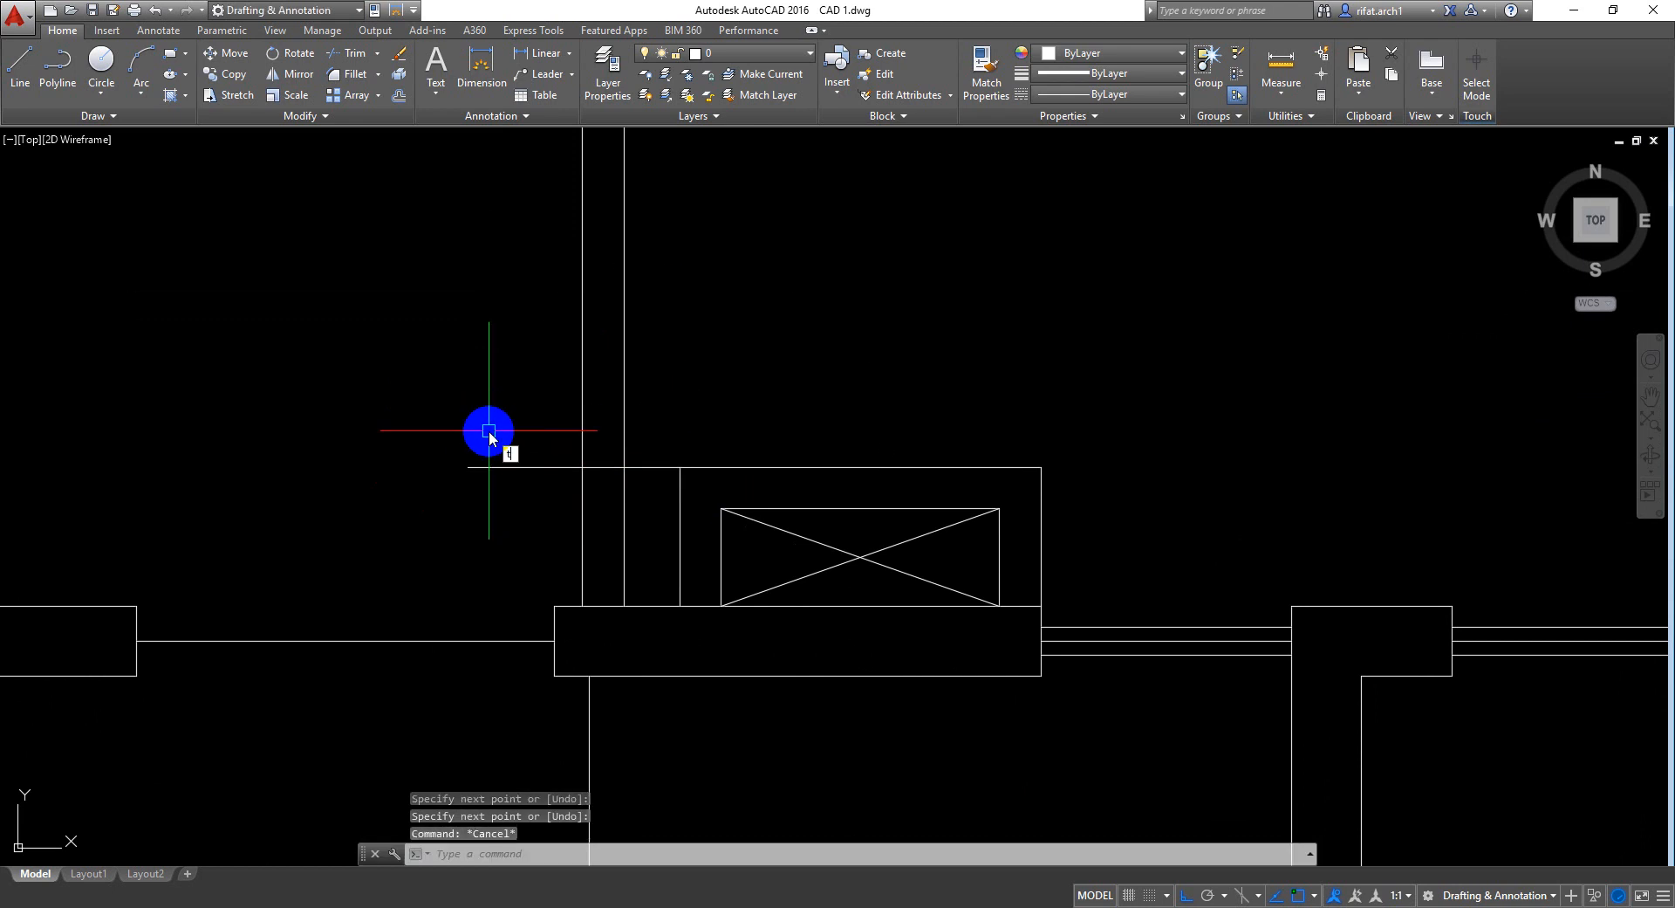
pyautogui.write('e cor')
pyautogui.press('Return')
pyautogui.press('Return')
pyautogui.click(651, 498)
pyautogui.click(616, 544)
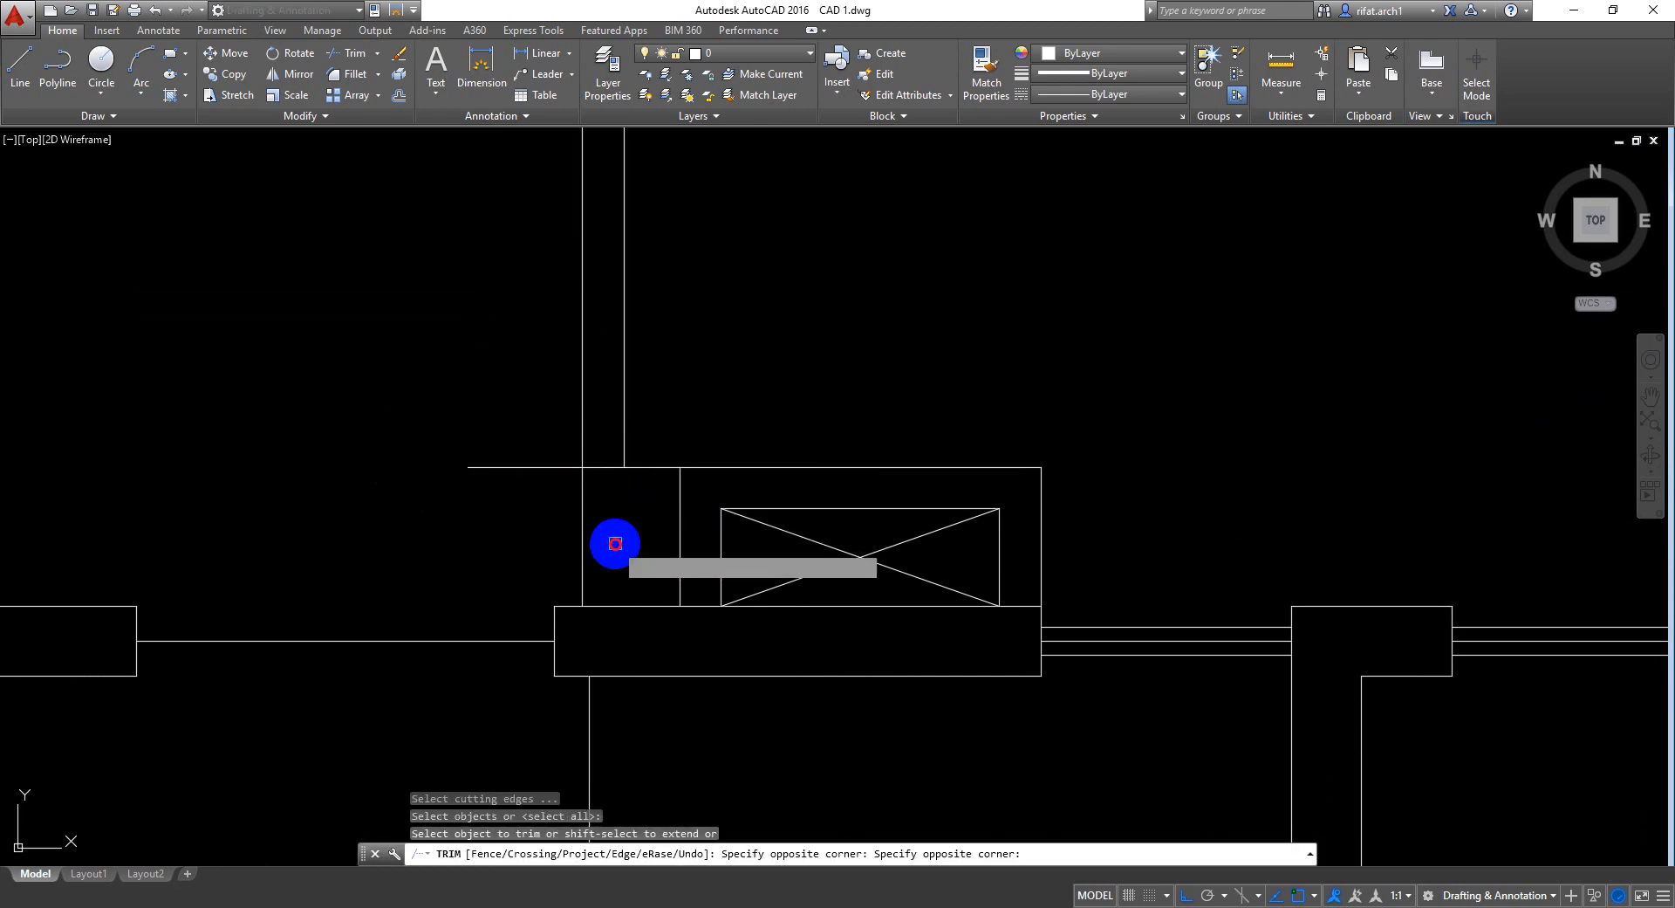
pyautogui.press('Escape')
pyautogui.press('Escape')
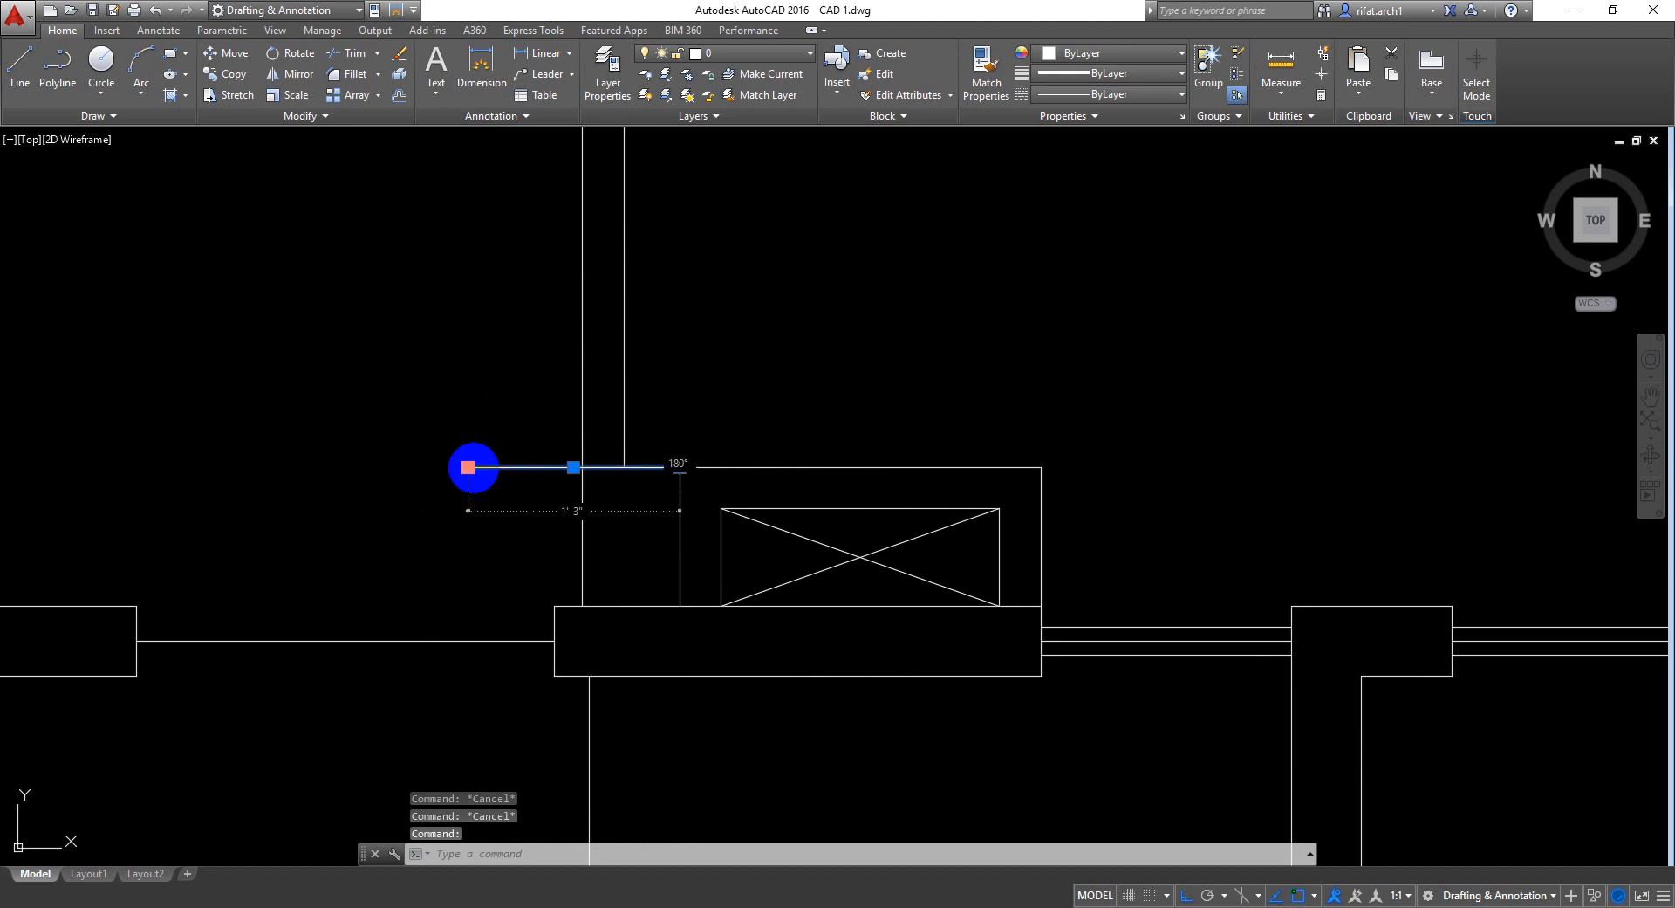
pyautogui.click(469, 467)
pyautogui.click(587, 469)
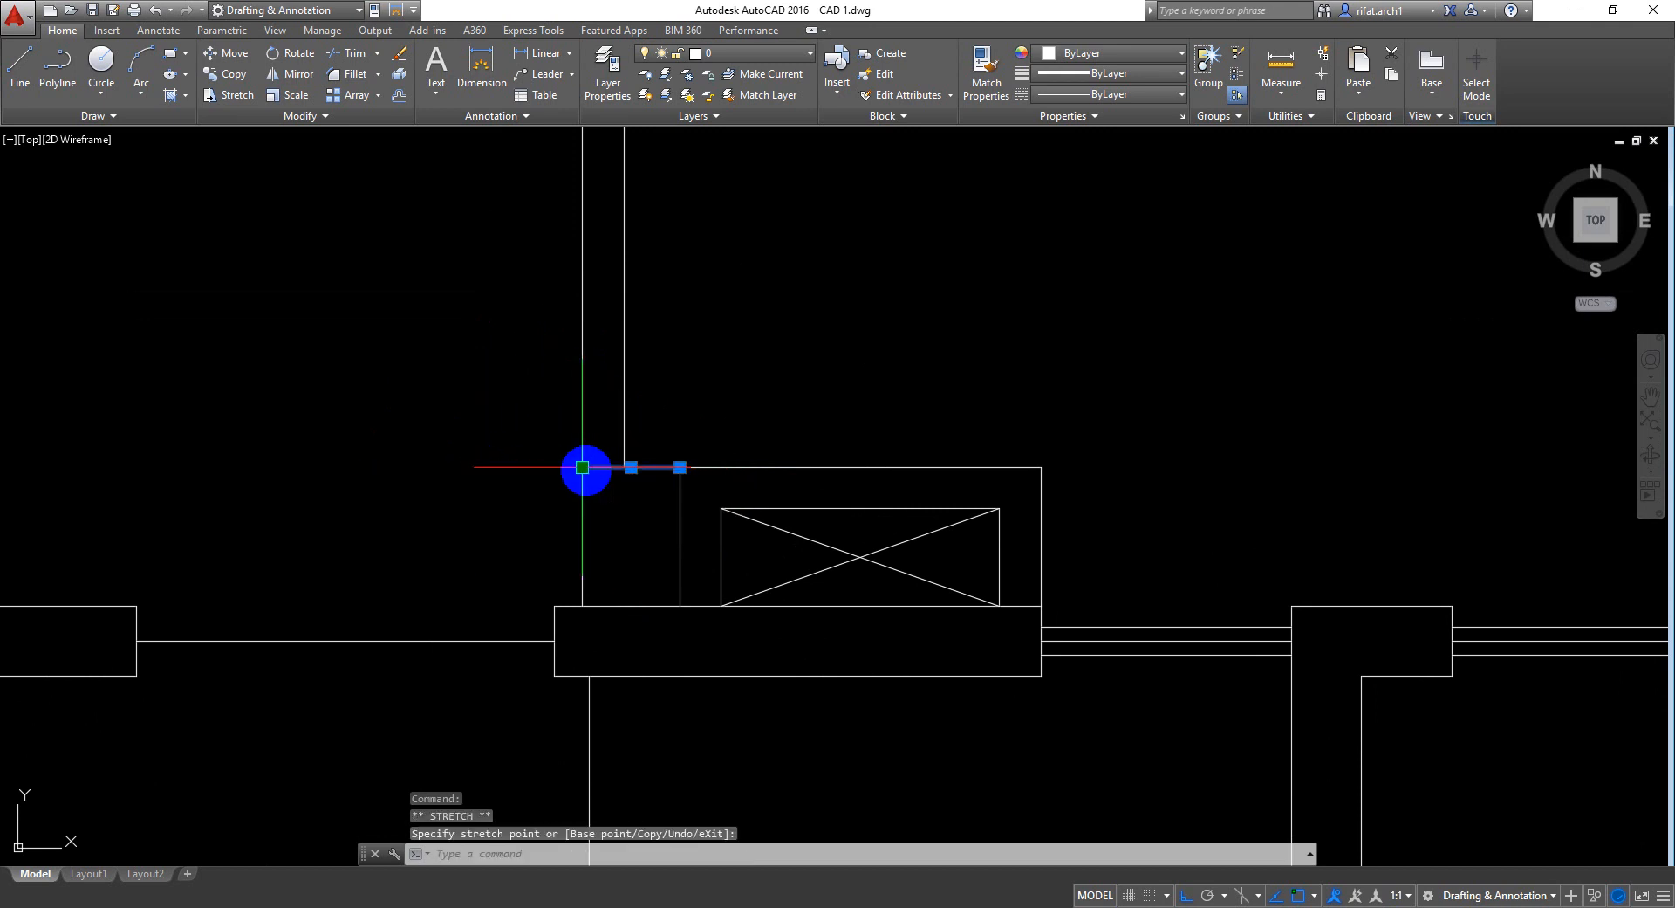
# Offset the inner line of the left unit's balcony side wall 5 inches toward the duct box
pyautogui.press('Escape')
pyautogui.press('Escape')
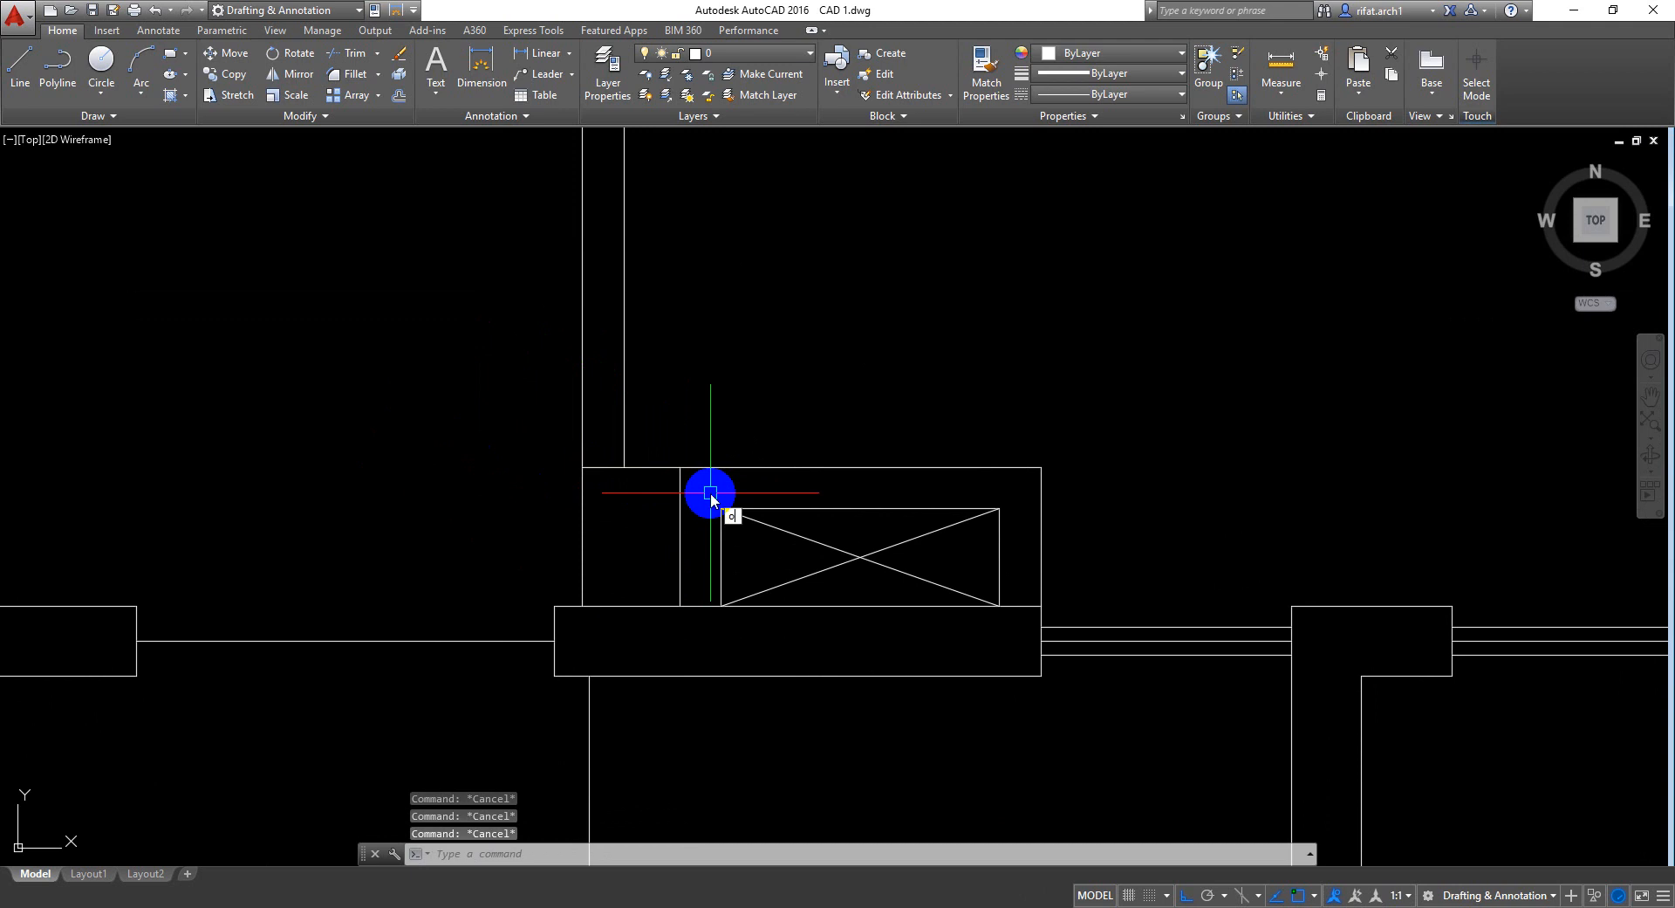
pyautogui.press('Return')
pyautogui.write('5')
pyautogui.press('Return')
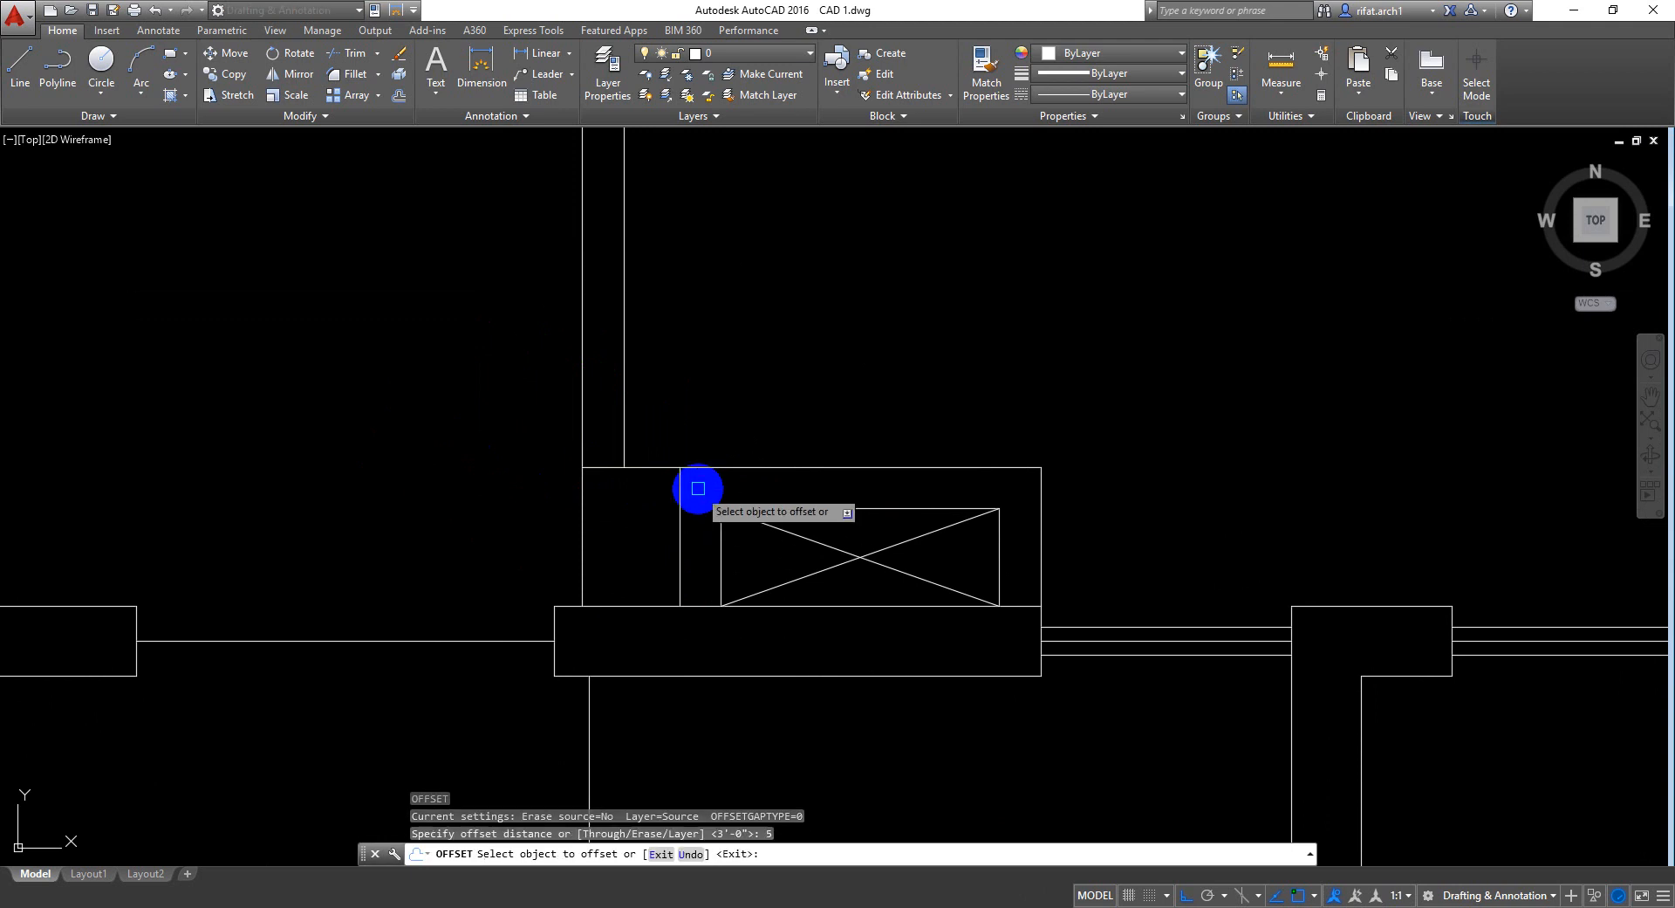
pyautogui.click(584, 504)
pyautogui.click(666, 531)
pyautogui.press('Escape')
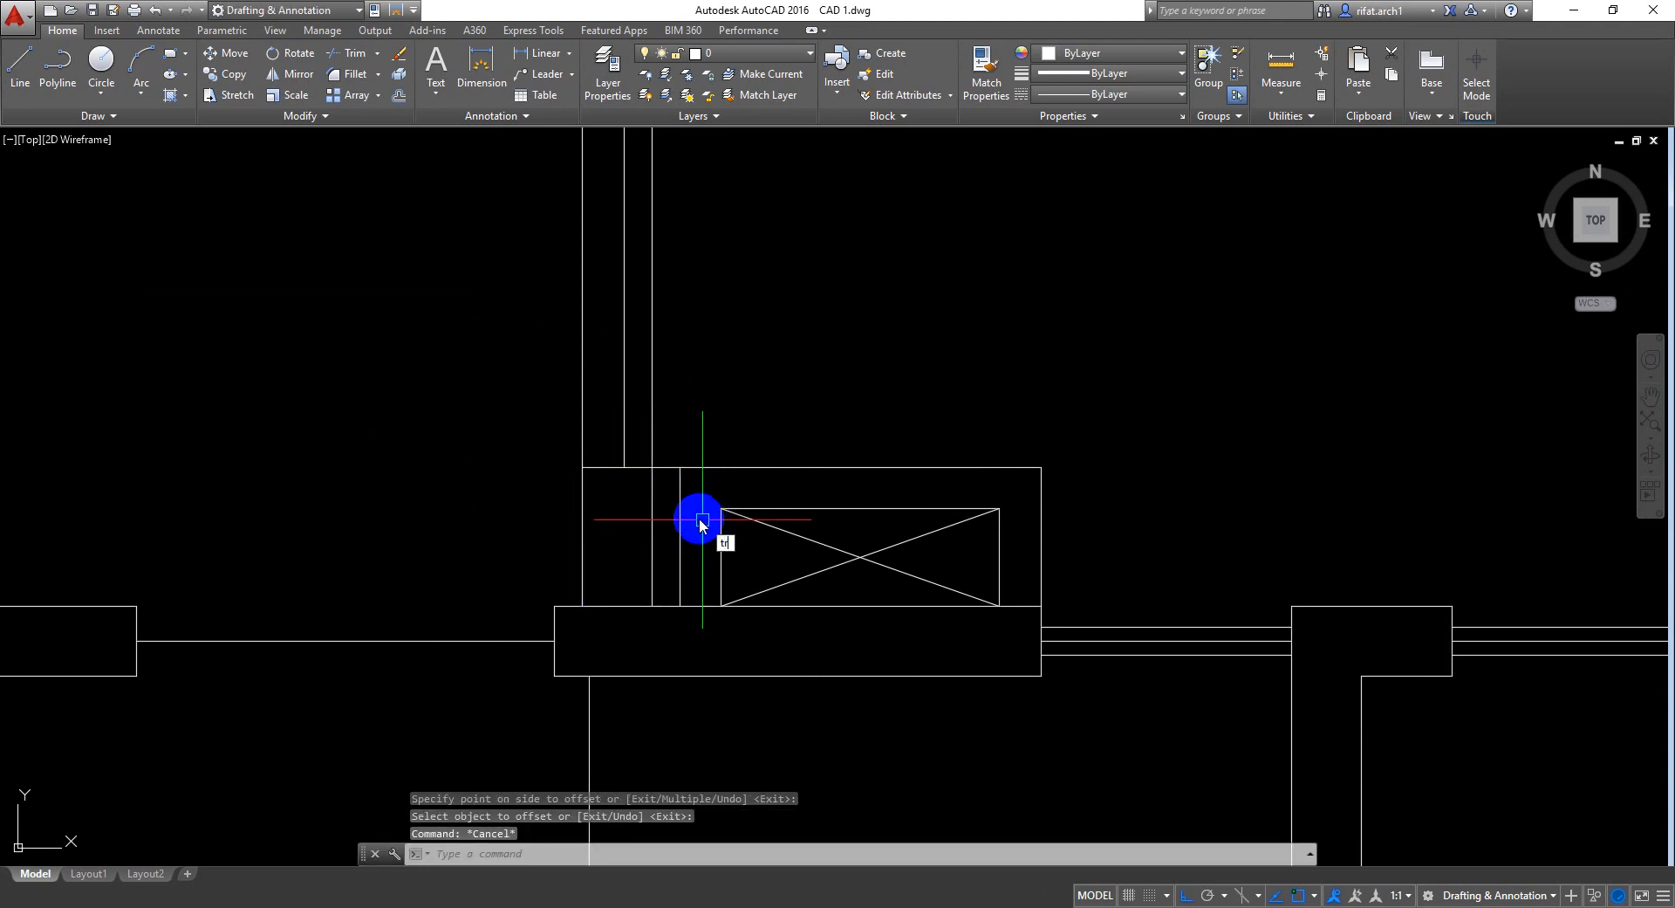
# Trim the offset line above the short horizontal wall line, and that line's segment between the offset line and the left duct box
pyautogui.write('tr')
pyautogui.press('Return')
pyautogui.press('Return')
pyautogui.click(651, 397)
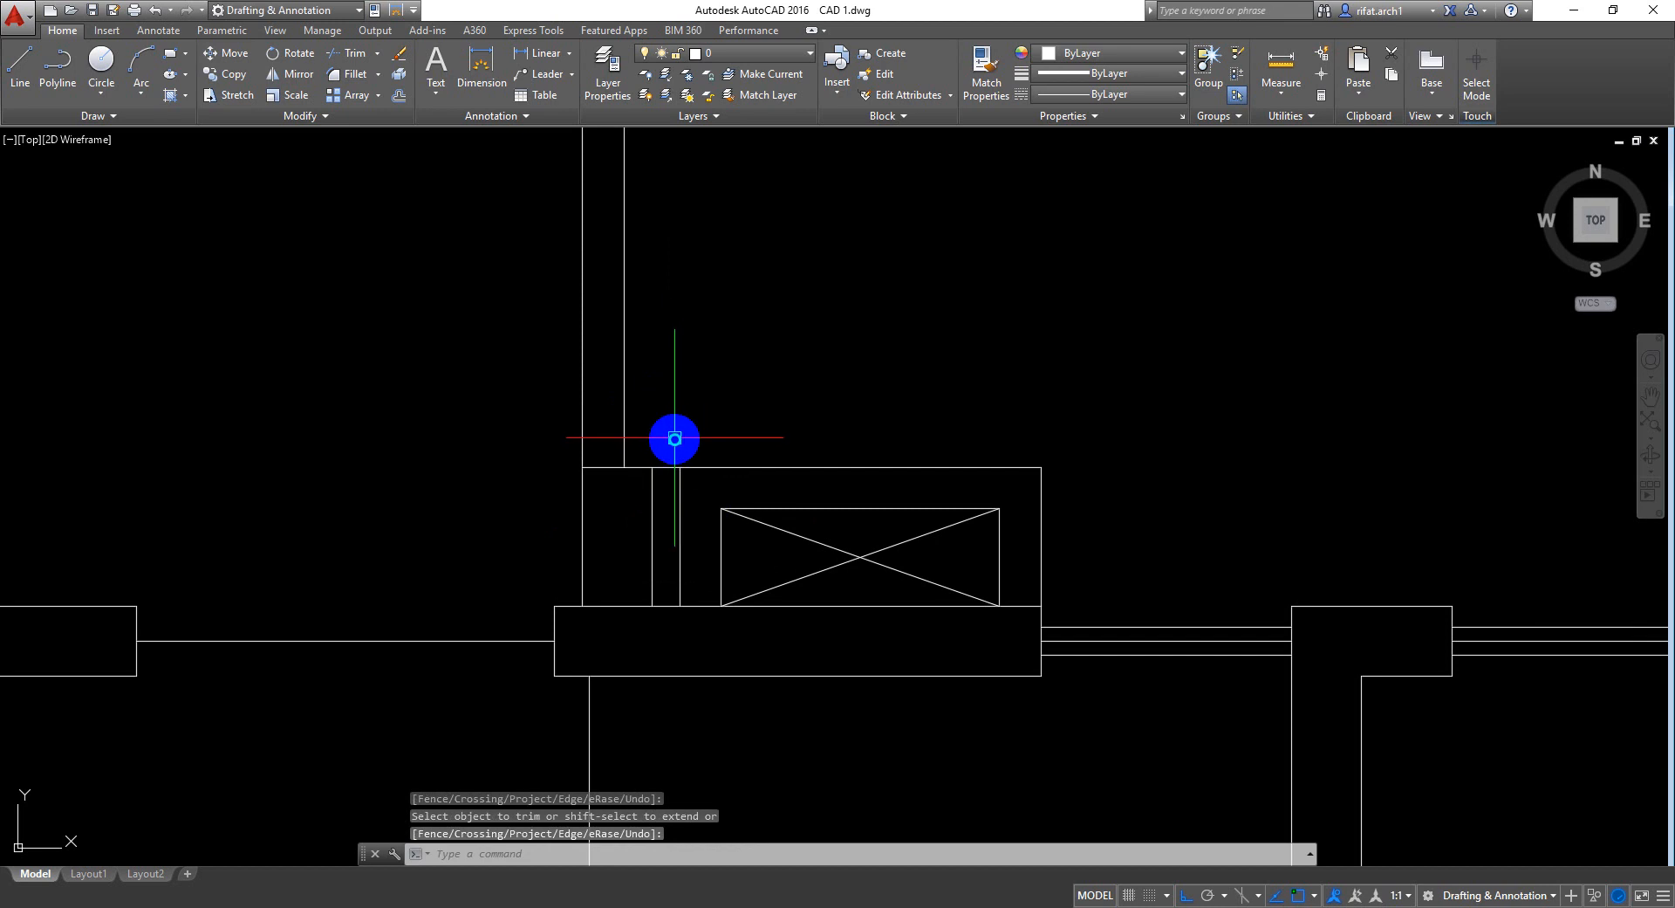
pyautogui.press('Return')
pyautogui.press('Return')
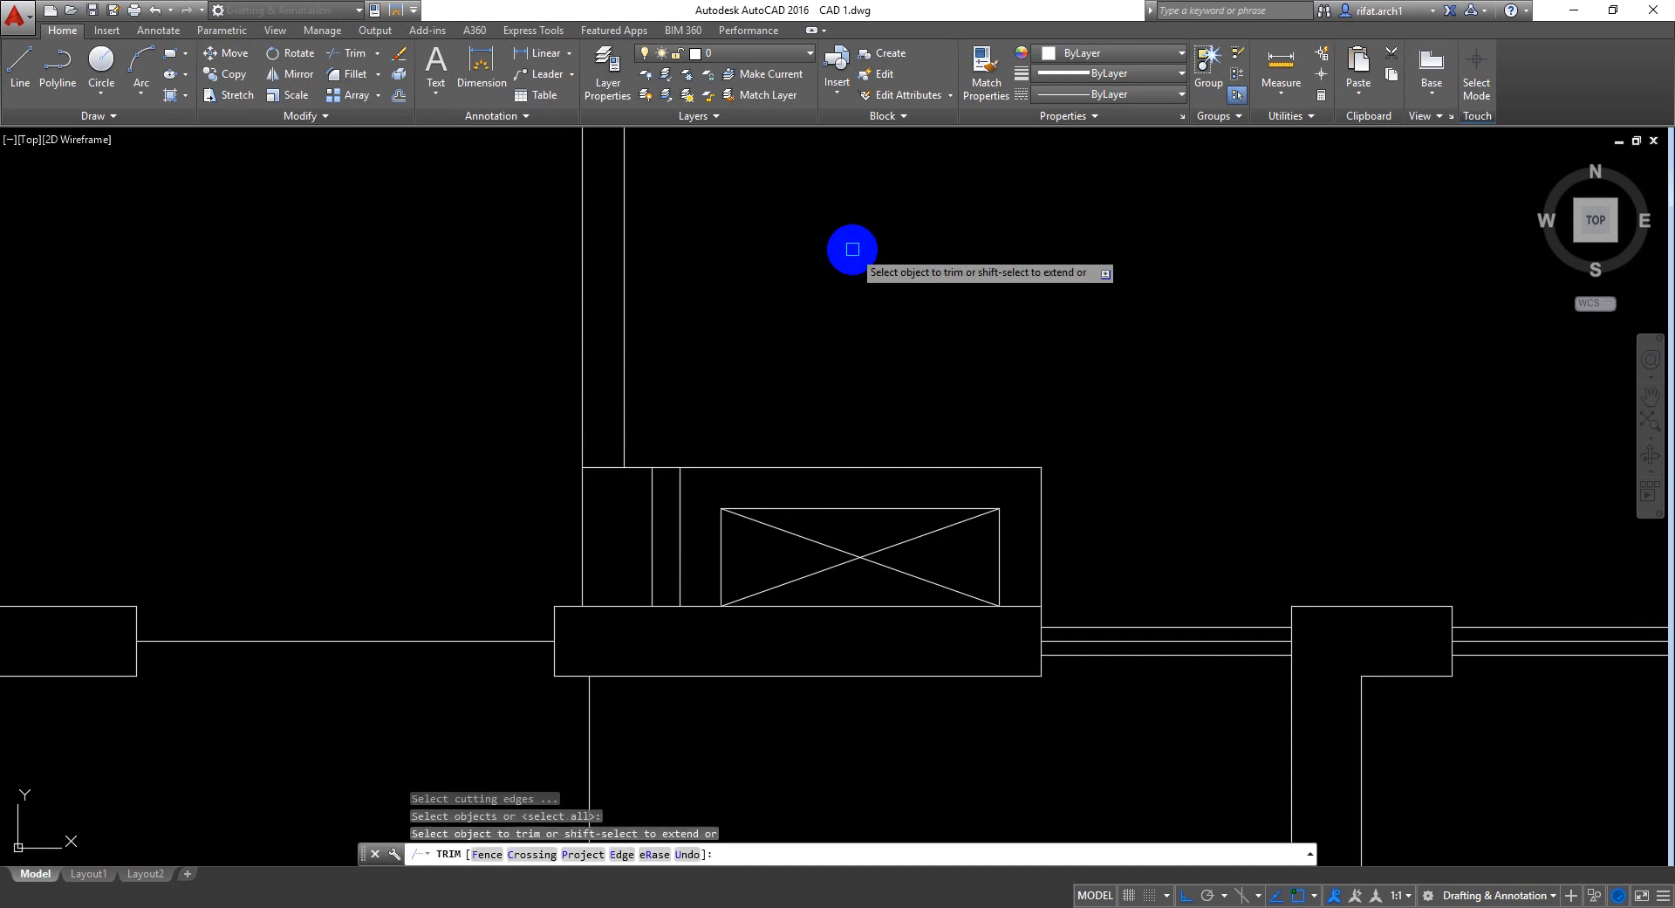
pyautogui.click(664, 467)
pyautogui.press('Return')
# Offset the inner line of the right unit's balcony side wall 5 inches toward its duct box
pyautogui.scroll(-3, 775, 381)
pyautogui.moveTo(958, 275); pyautogui.dragTo(852, 316, button='middle')
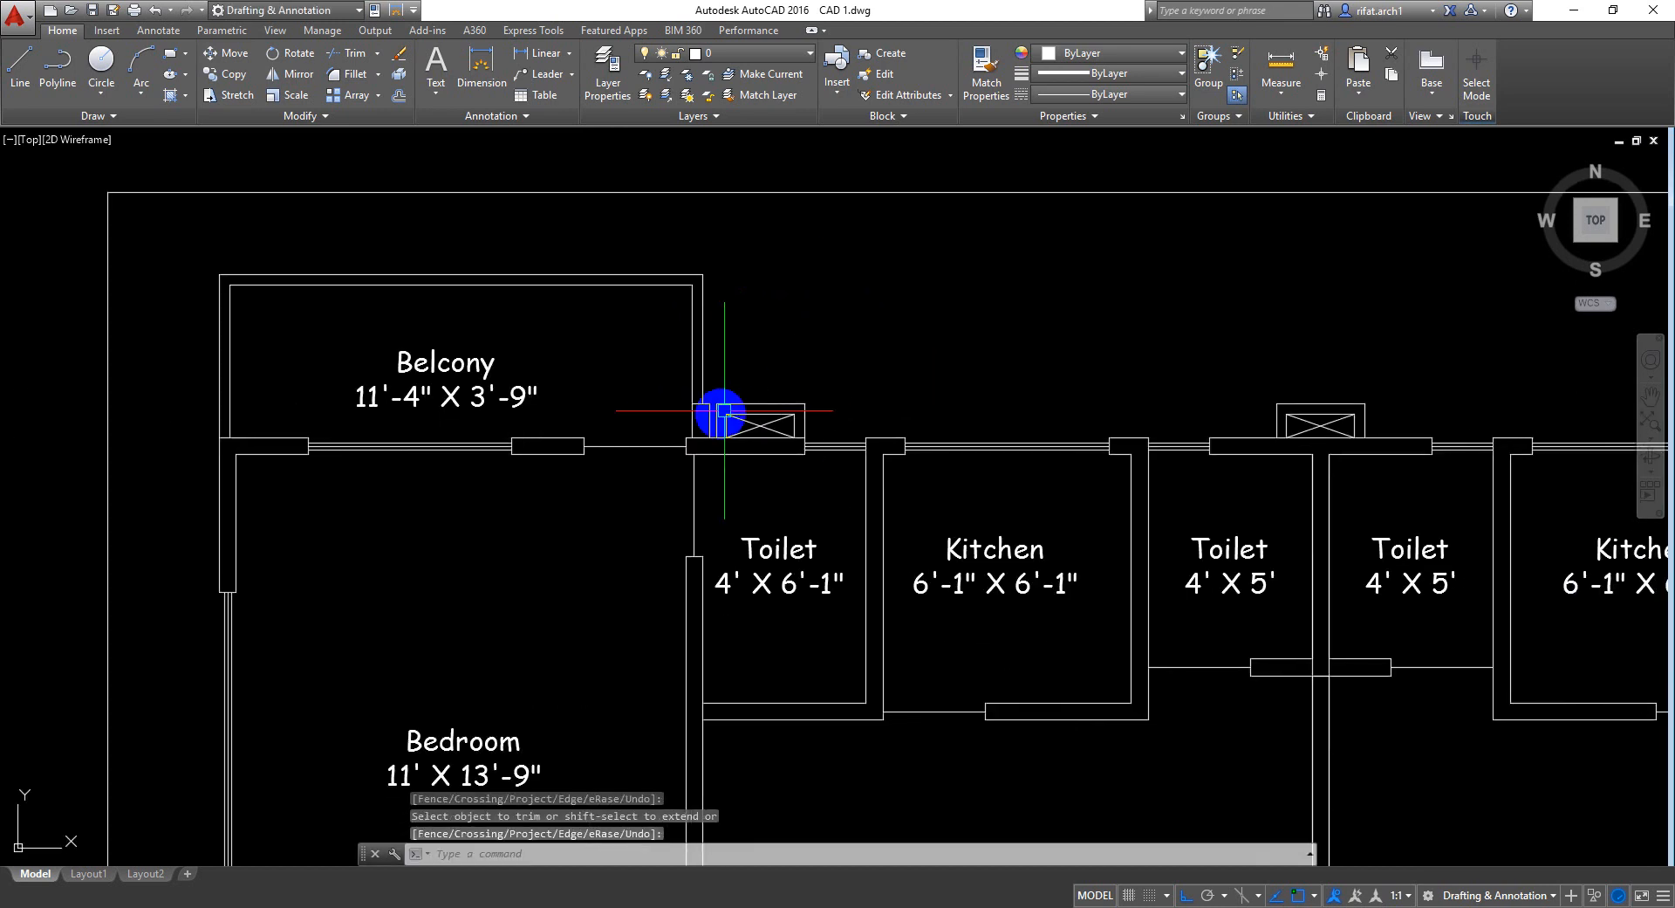
pyautogui.moveTo(699, 416); pyautogui.dragTo(636, 429, button='middle')
pyautogui.scroll(3, 663, 421)
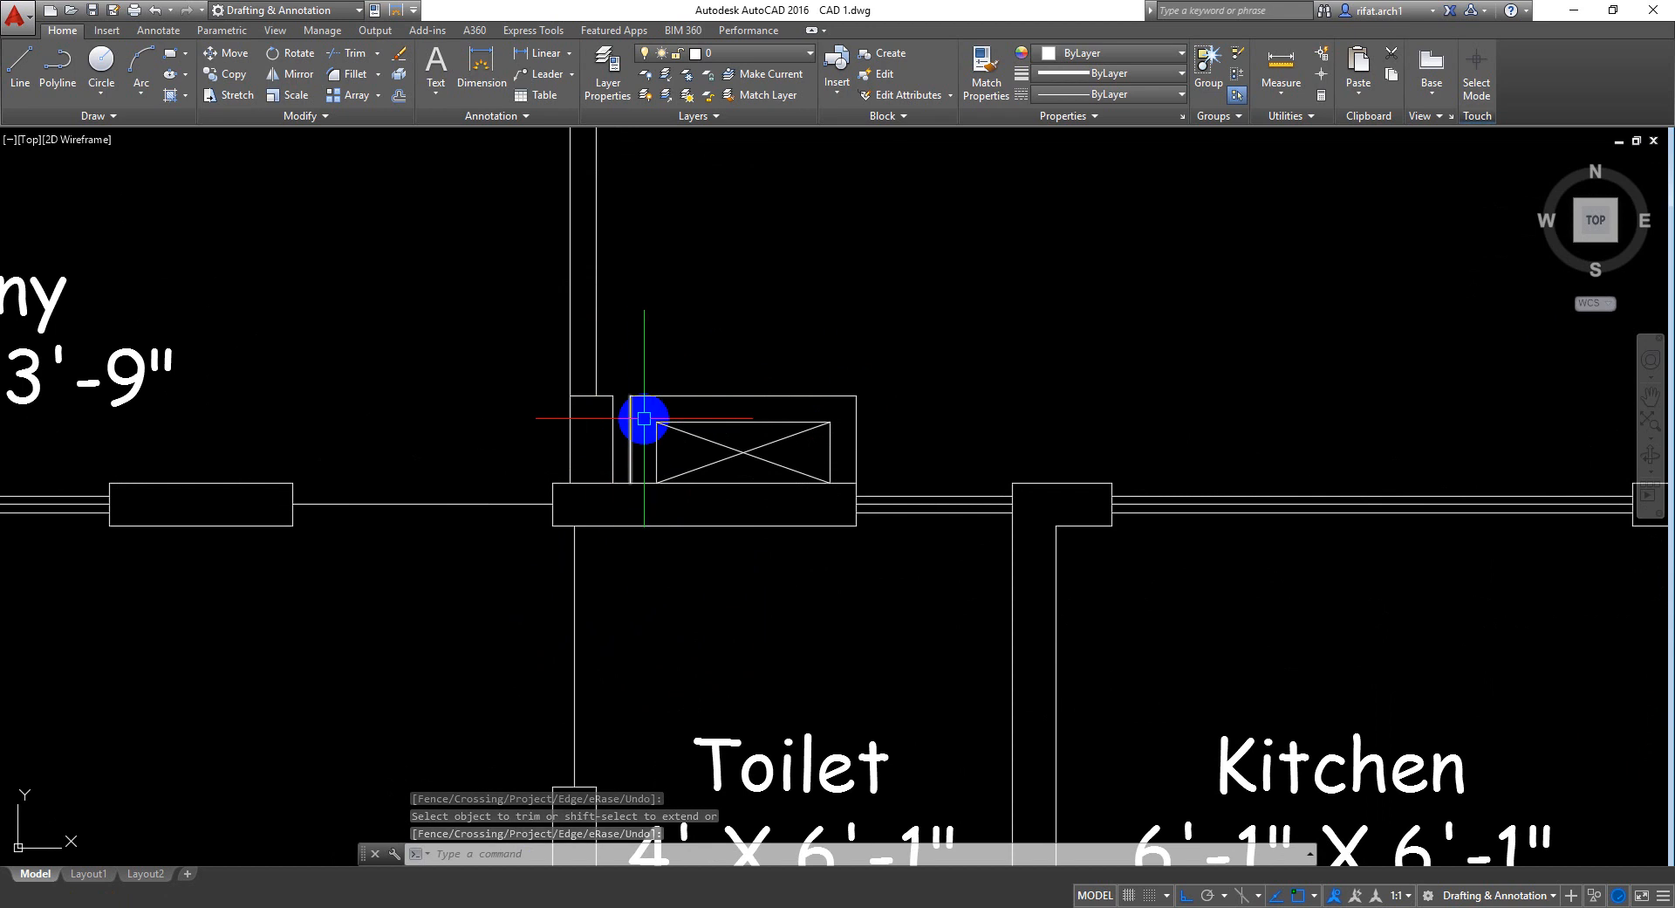
pyautogui.scroll(-1, 679, 427)
pyautogui.scroll(-4, 502, 417)
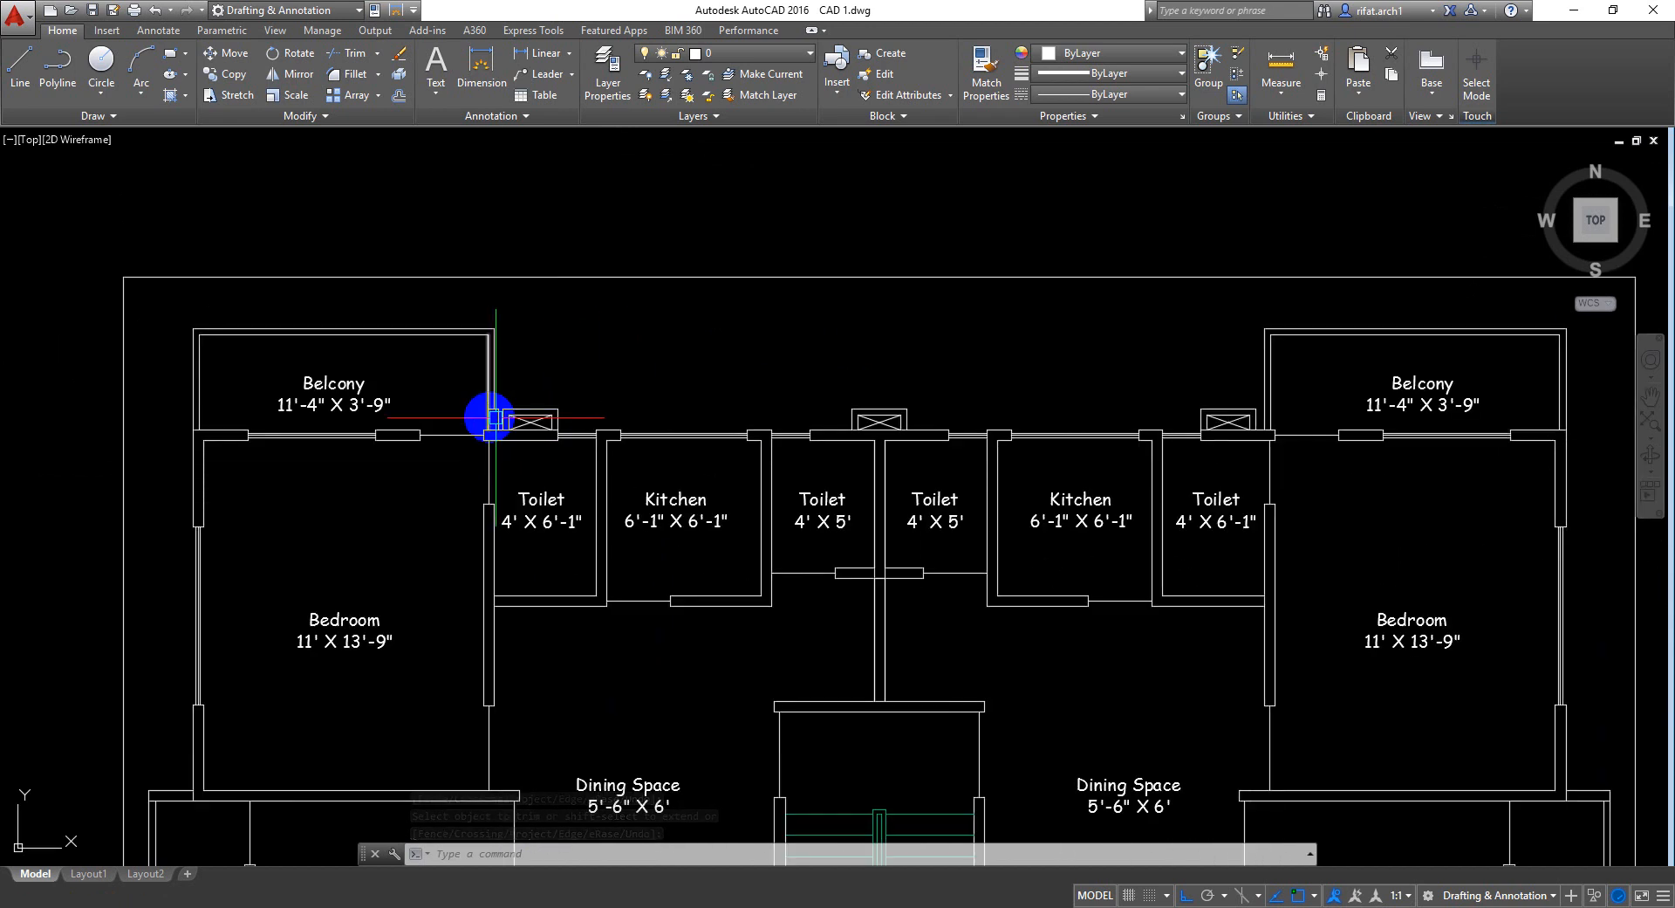
pyautogui.moveTo(1324, 382); pyautogui.dragTo(1051, 389, button='middle')
pyautogui.scroll(8, 1009, 419)
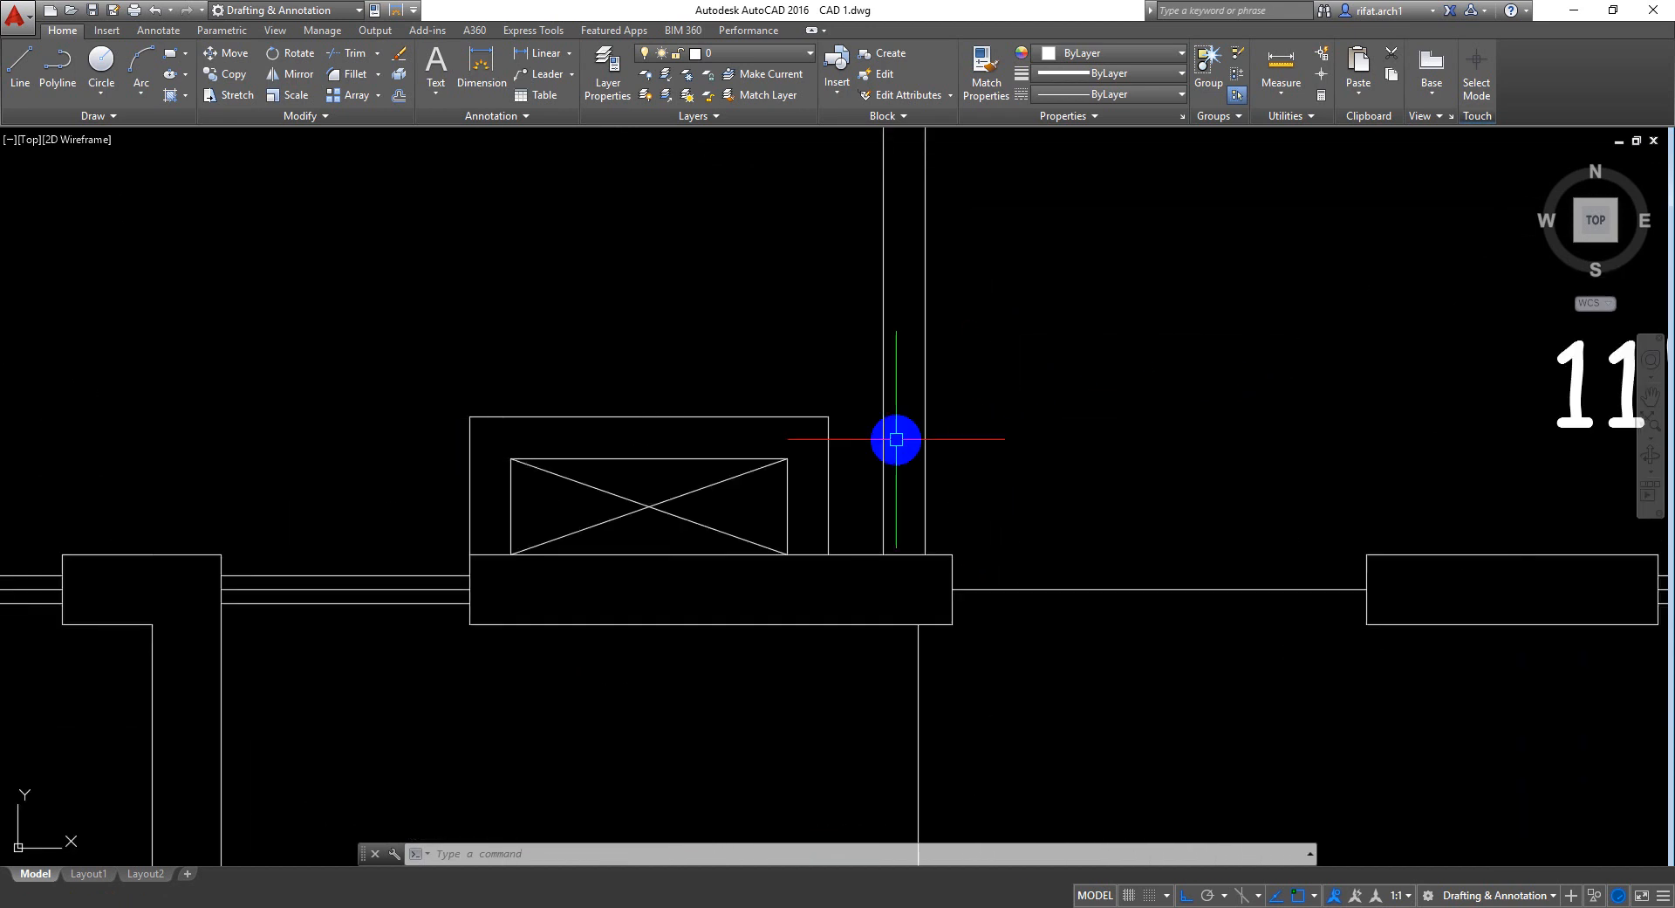
pyautogui.write('o')
pyautogui.press('Return')
pyautogui.write('5')
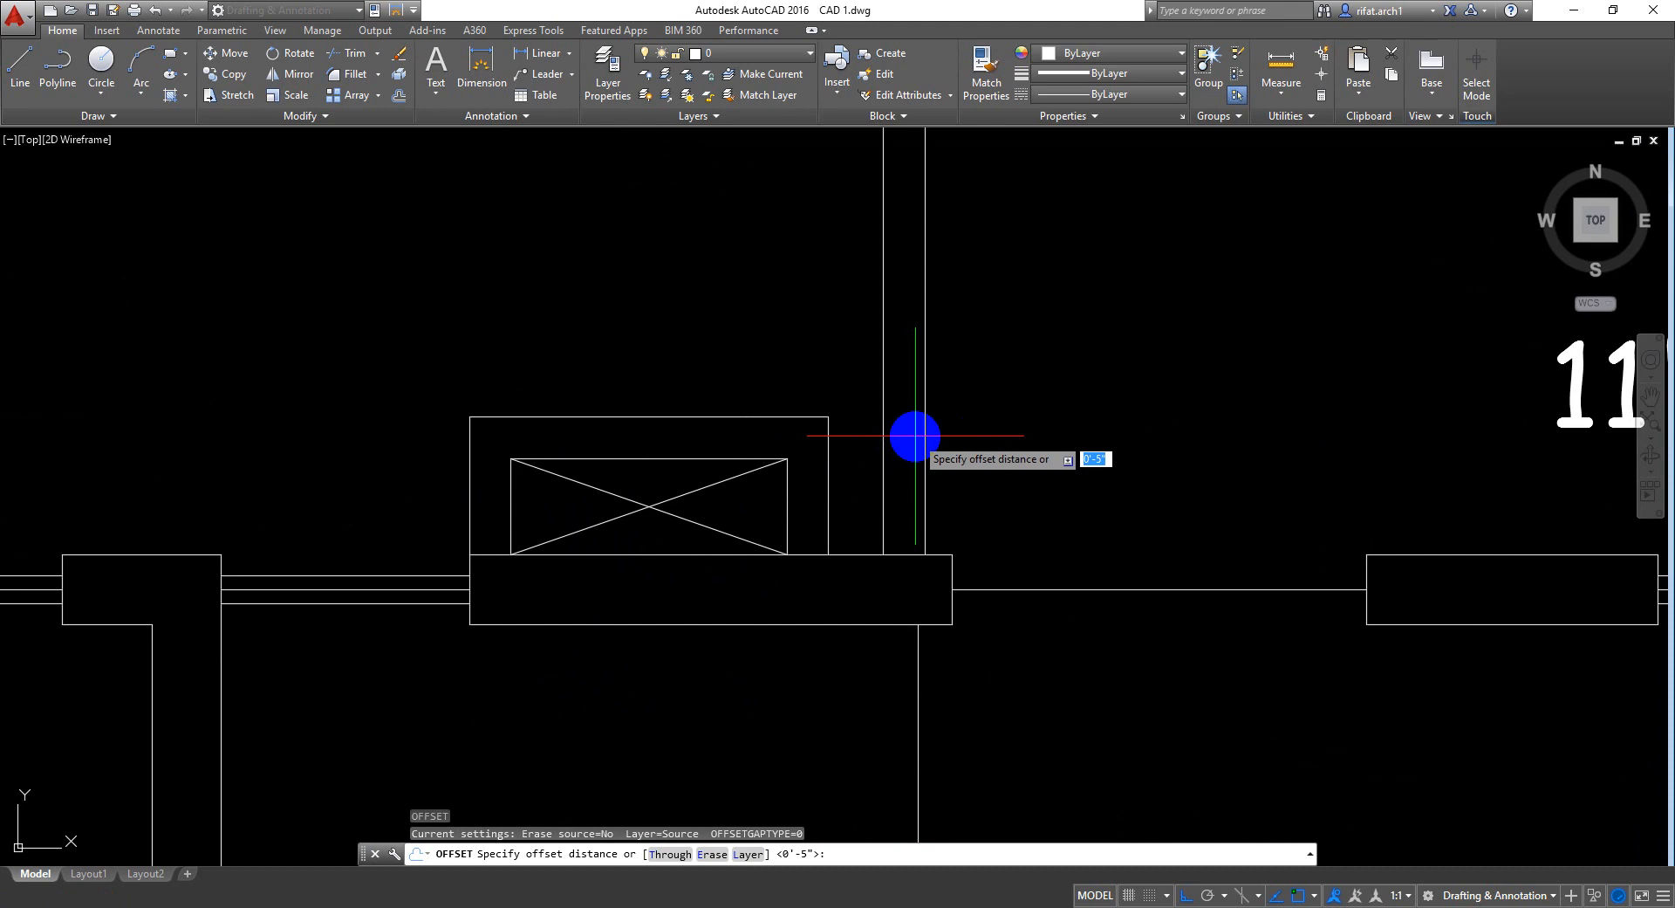
pyautogui.press('Return')
pyautogui.click(923, 437)
pyautogui.click(744, 295)
pyautogui.press('Return')
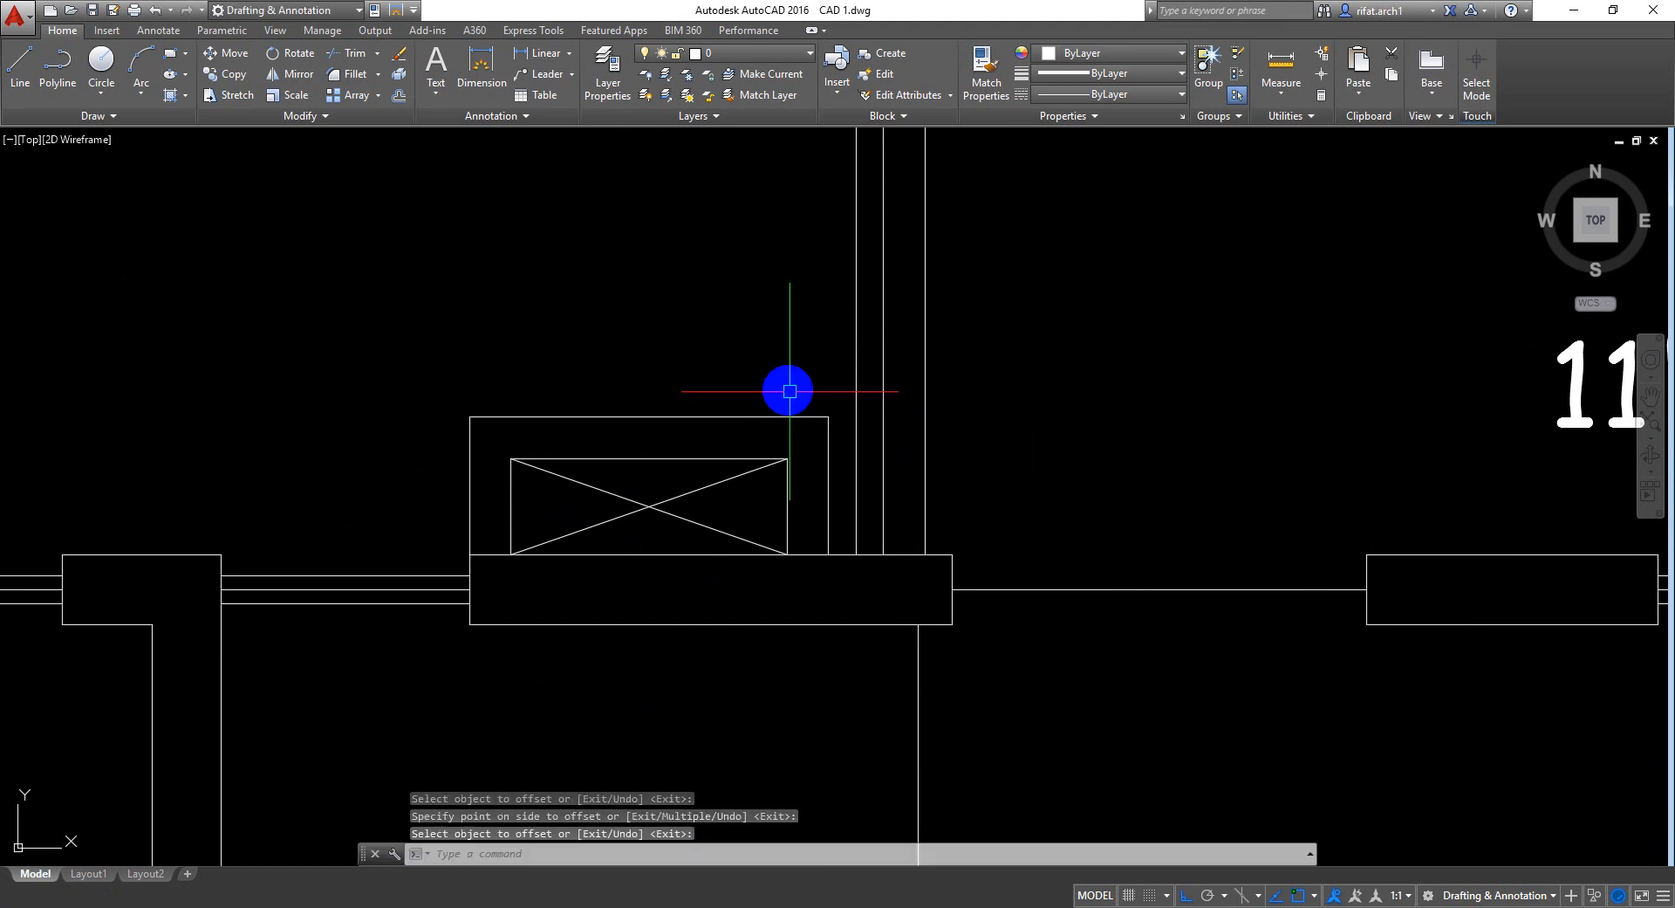
# Stretch the right end of the right unit's duct box upper line horizontally across and beyond the balcony side wall
pyautogui.click(795, 416)
pyautogui.click(828, 417)
pyautogui.click(925, 417)
pyautogui.press('Escape')
pyautogui.press('Escape')
pyautogui.press('Escape')
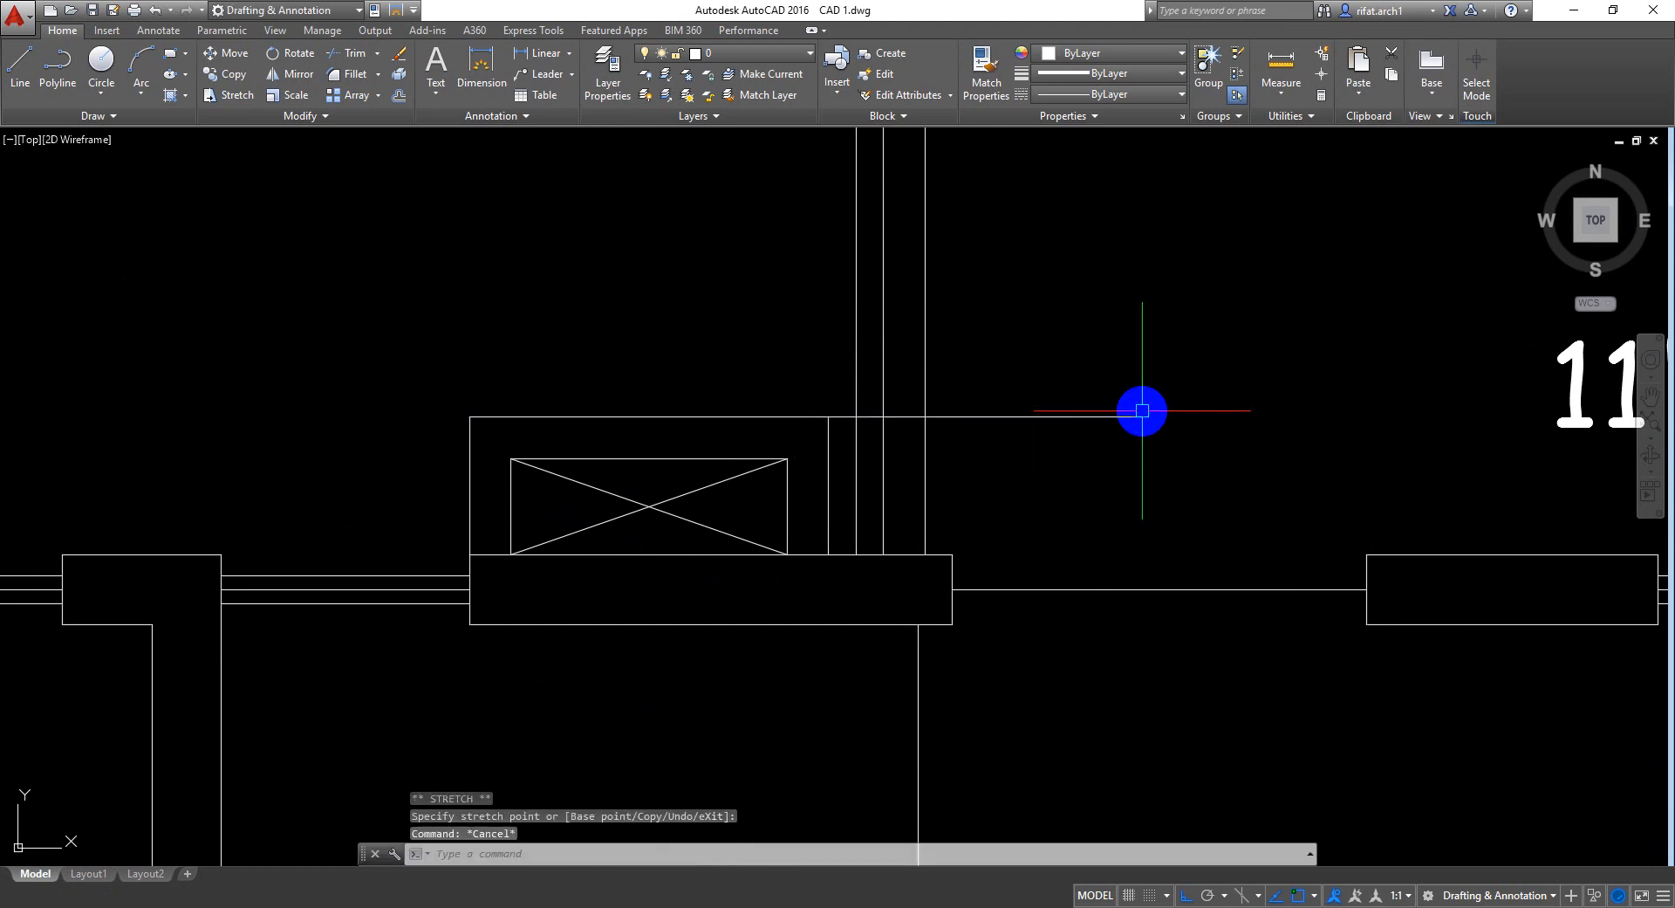
# Trim the right unit's duct and balcony junction to an open gap beside a capped wall stub, and save the drawing
pyautogui.press('Return')
pyautogui.press('Return')
pyautogui.click(1181, 326)
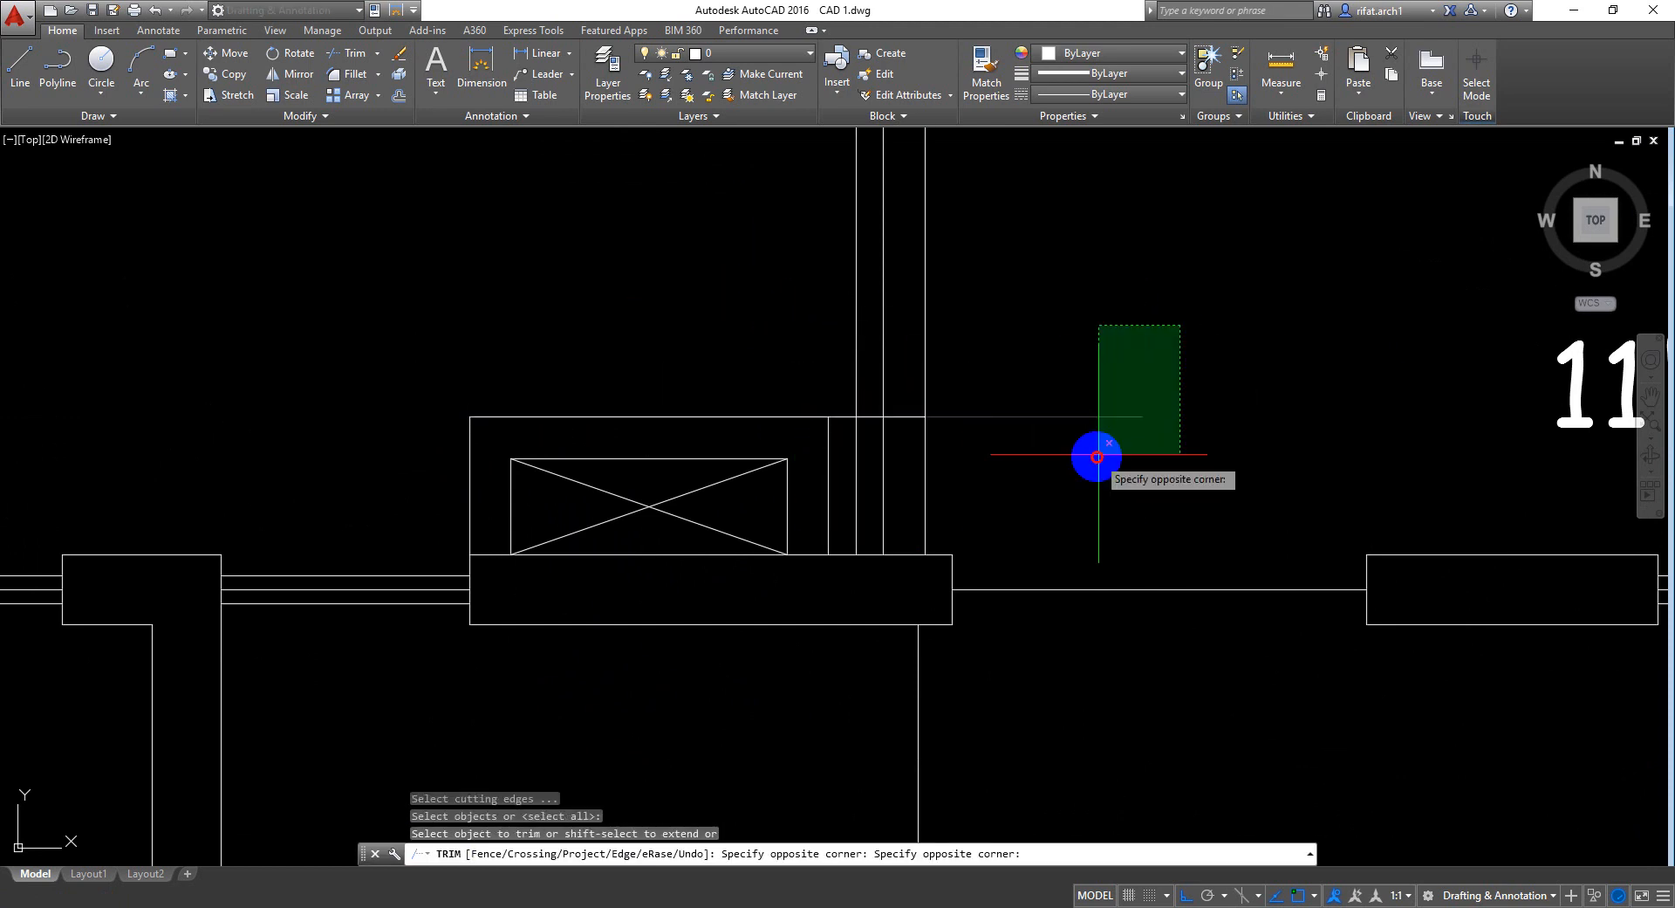
pyautogui.click(1096, 456)
pyautogui.click(851, 350)
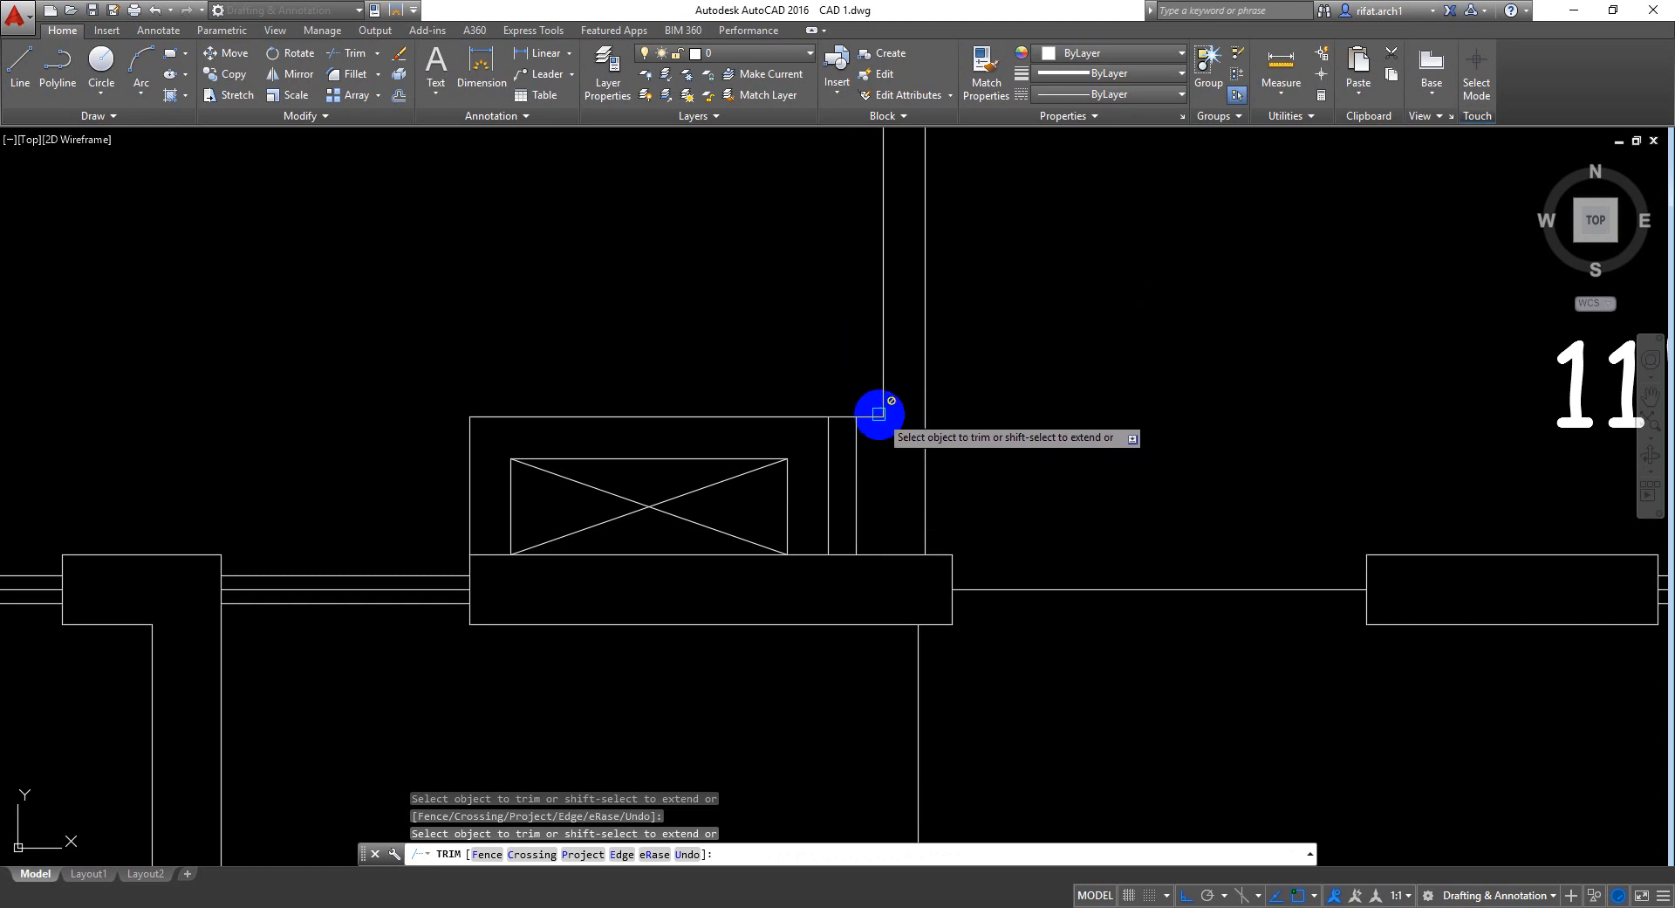
pyautogui.keyDown('shift'); pyautogui.click(836, 417); pyautogui.keyUp('shift')
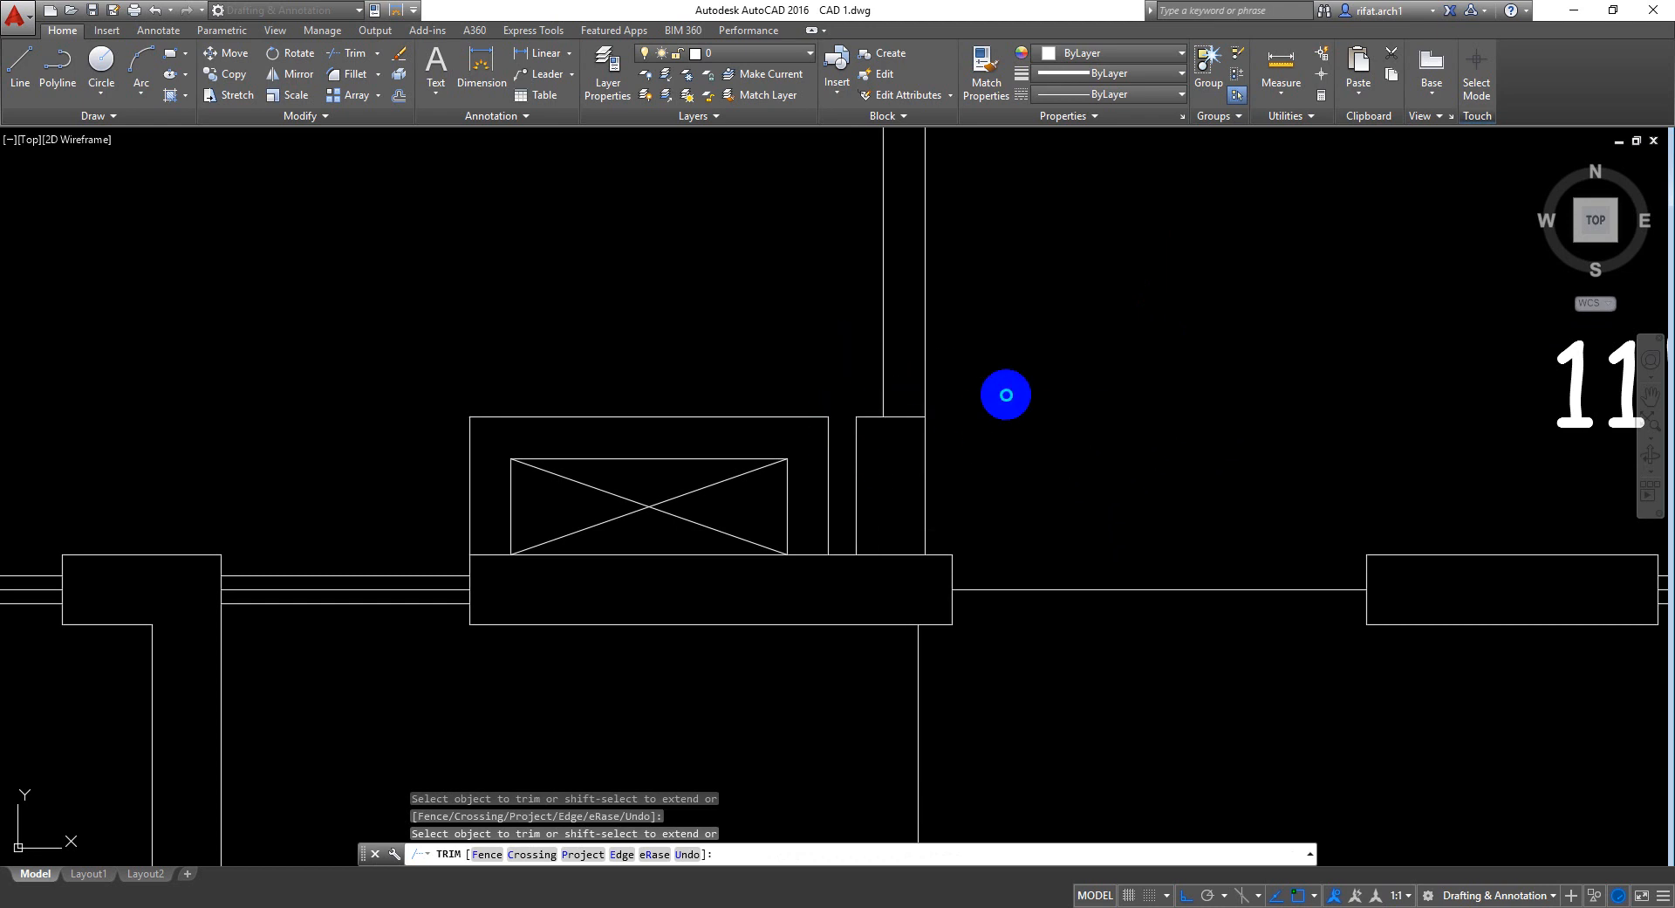
pyautogui.press('Return')
pyautogui.scroll(-6, 1026, 397)
pyautogui.moveTo(1244, 345)
pyautogui.mouseDown(button='middle')
pyautogui.moveTo(1251, 373)
pyautogui.moveTo(1248, 360)
pyautogui.mouseUp(button='middle')
pyautogui.hotkey('ctrl', 's')
pyautogui.scroll(-2, 1234, 371)
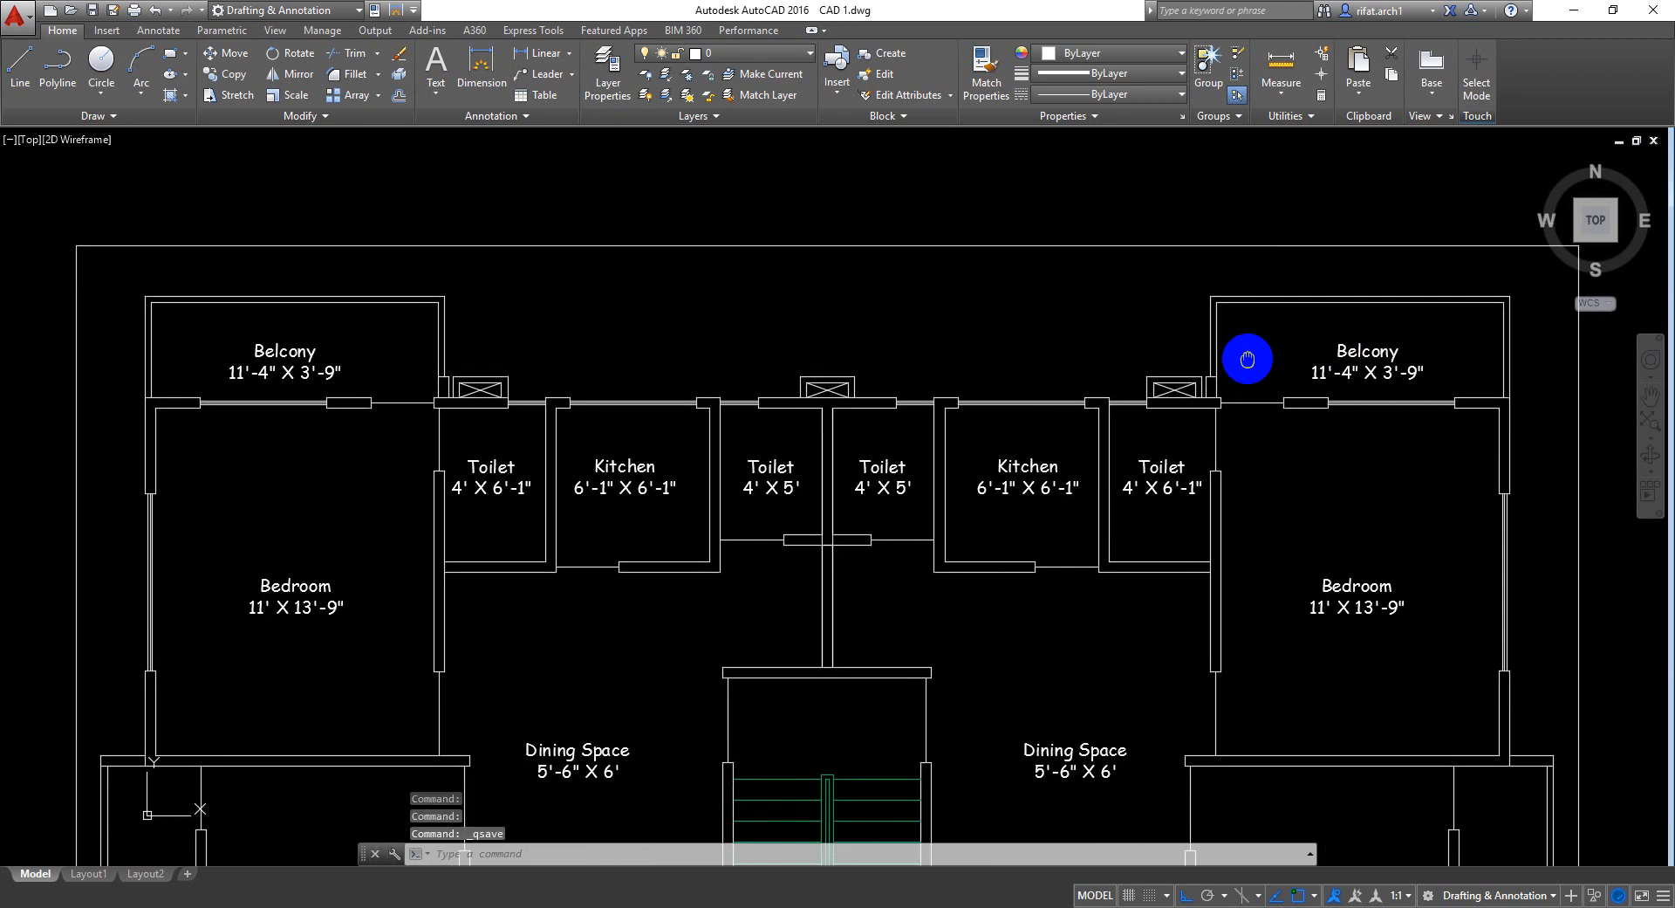
# Add a centred multiline text label "Landing" in the open area above the stairs
pyautogui.moveTo(1248, 468); pyautogui.dragTo(1227, 392, button='middle')
pyautogui.scroll(-2, 1227, 392)
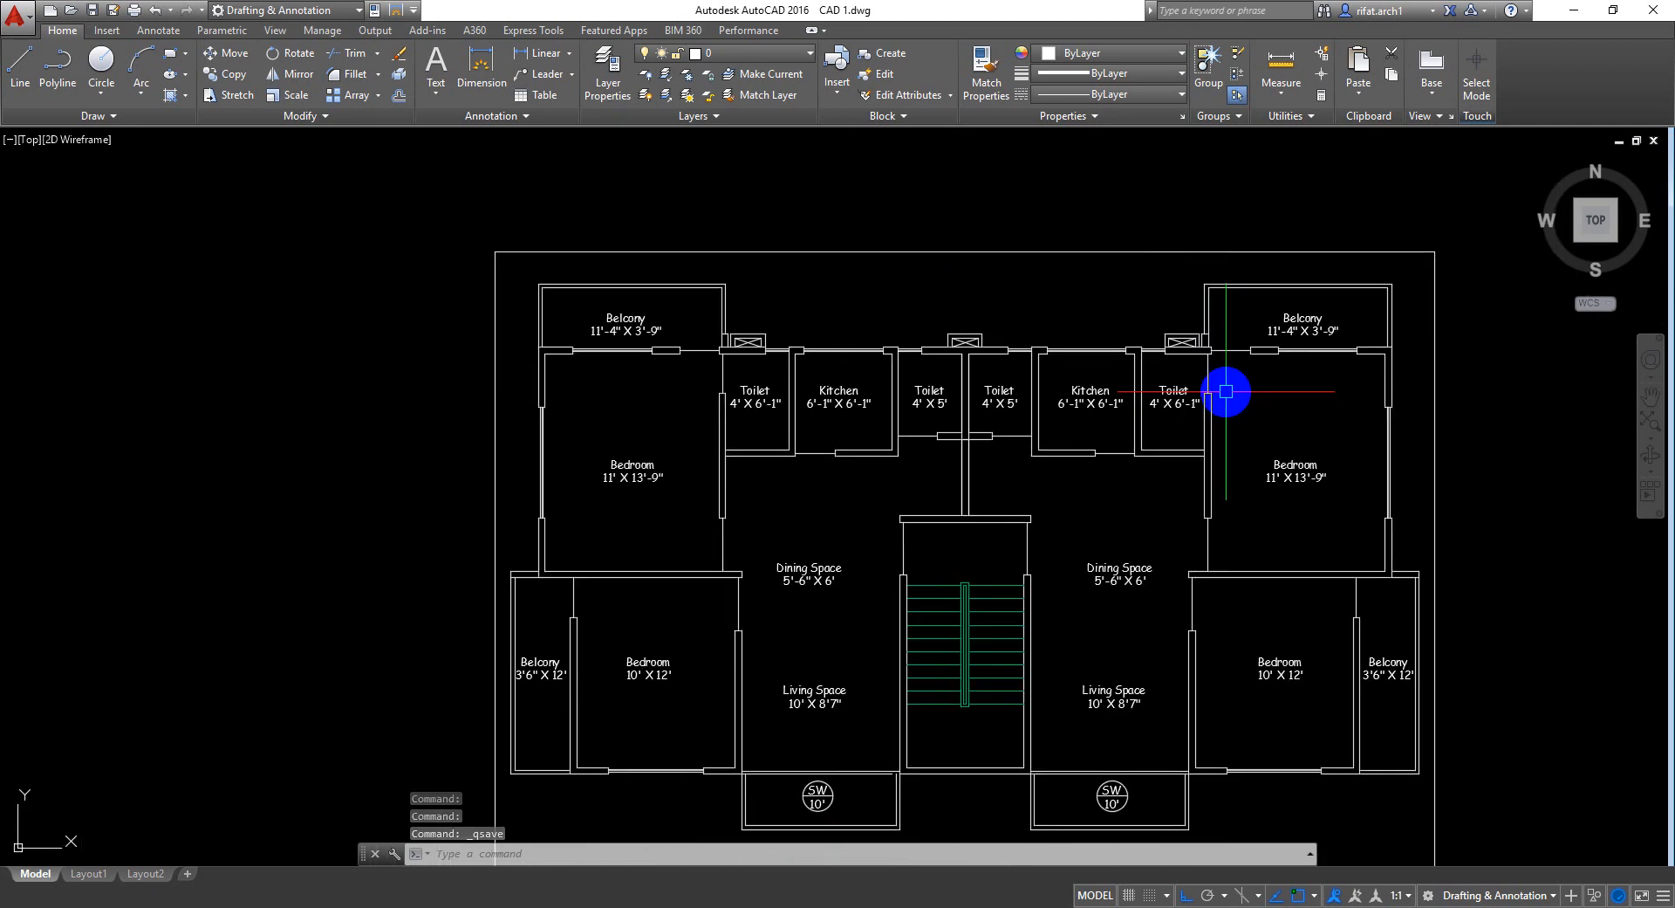
pyautogui.moveTo(1209, 454)
pyautogui.mouseDown(button='middle')
pyautogui.moveTo(1154, 378)
pyautogui.moveTo(1156, 399)
pyautogui.mouseUp(button='middle')
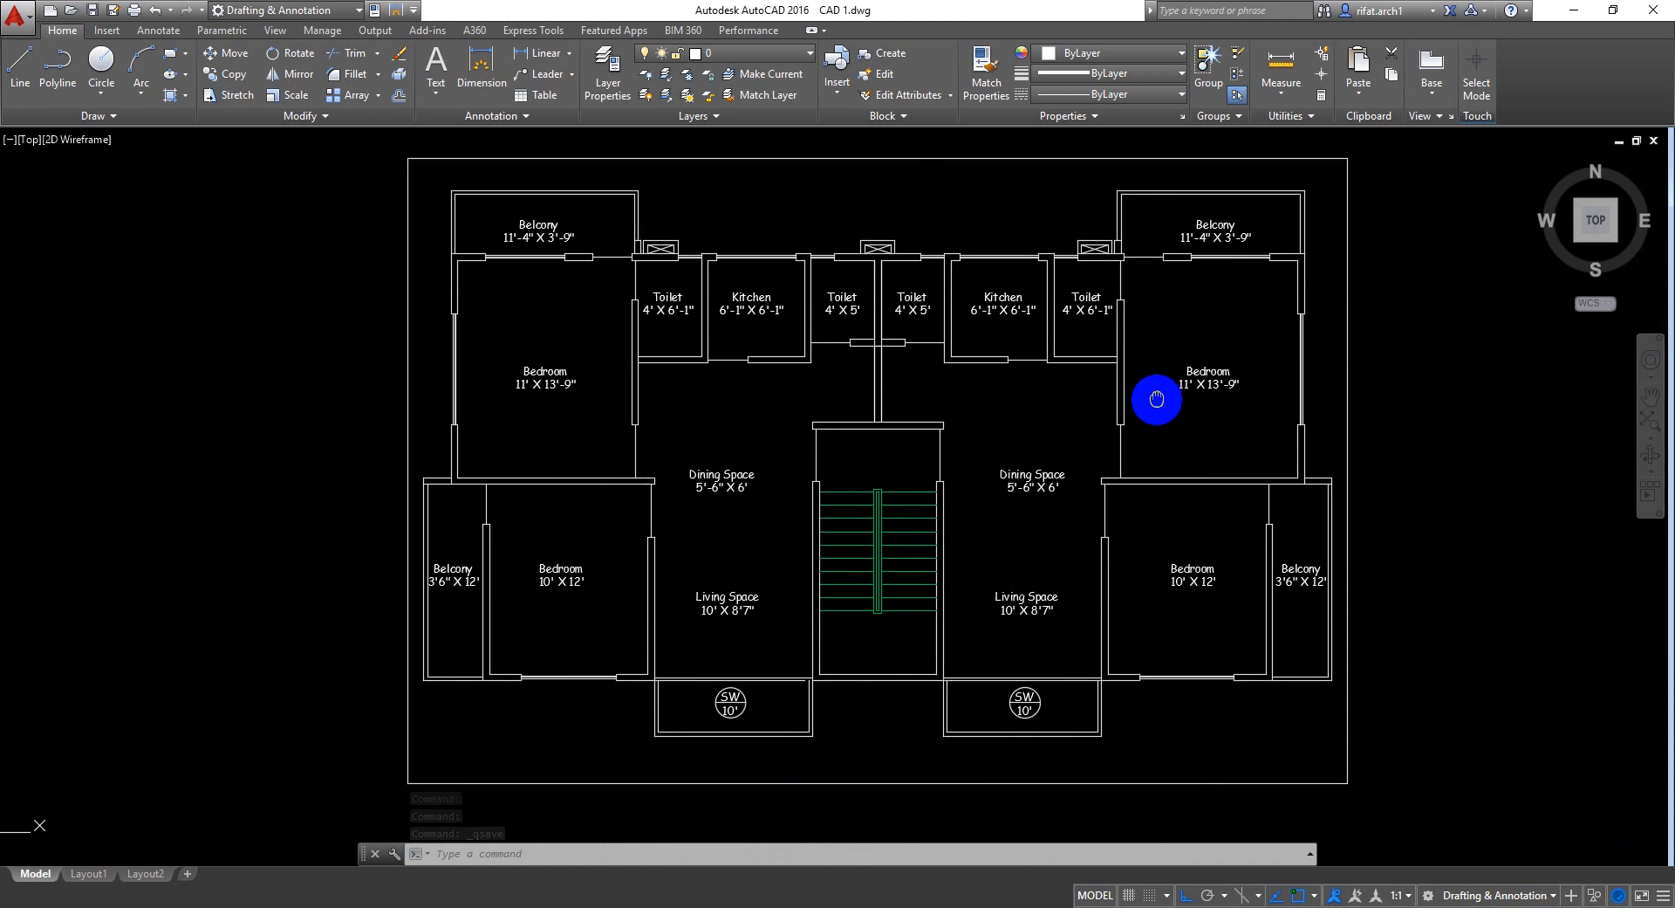
pyautogui.moveTo(944, 668); pyautogui.dragTo(853, 388, button='middle')
pyautogui.scroll(4, 843, 466)
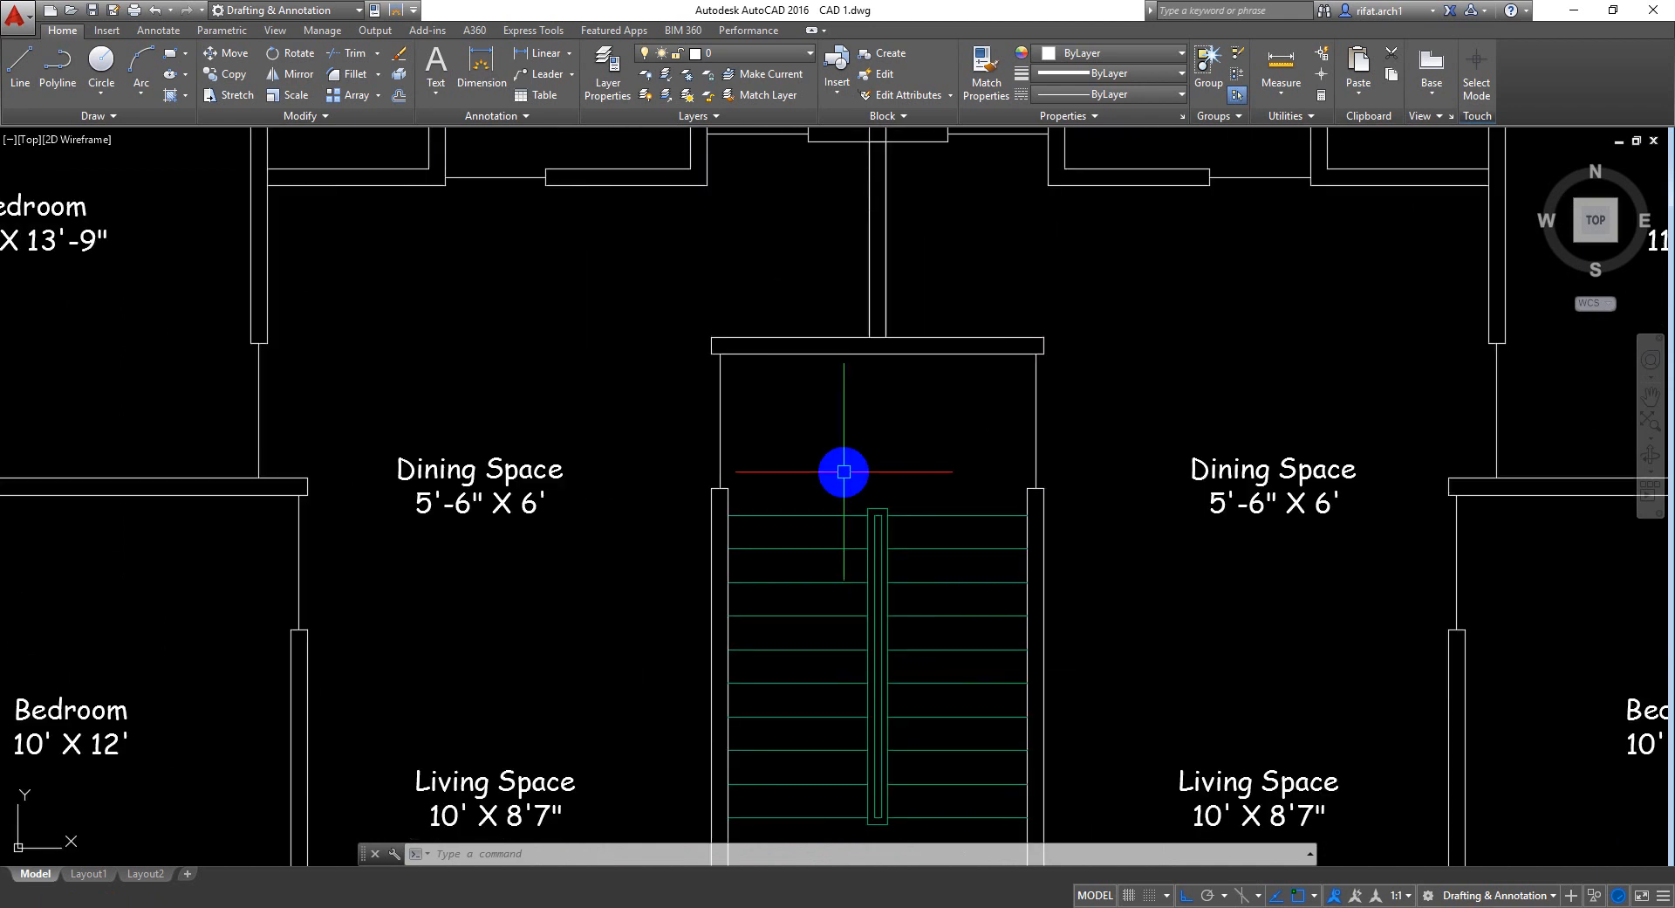
pyautogui.write('mt')
pyautogui.press('Return')
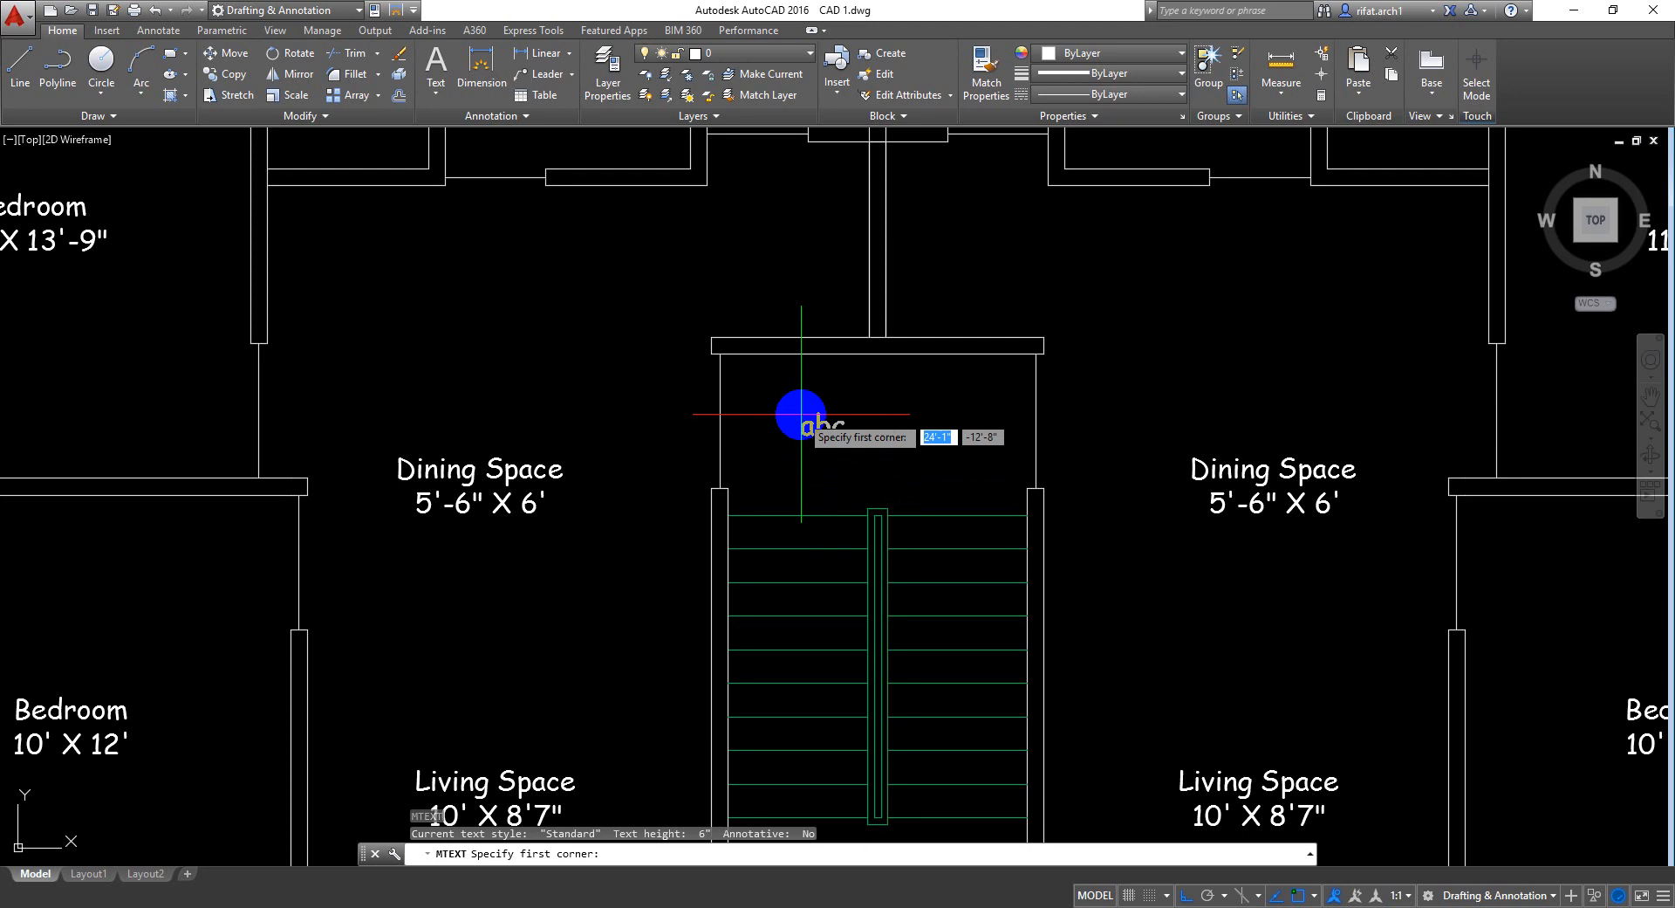
pyautogui.click(804, 409)
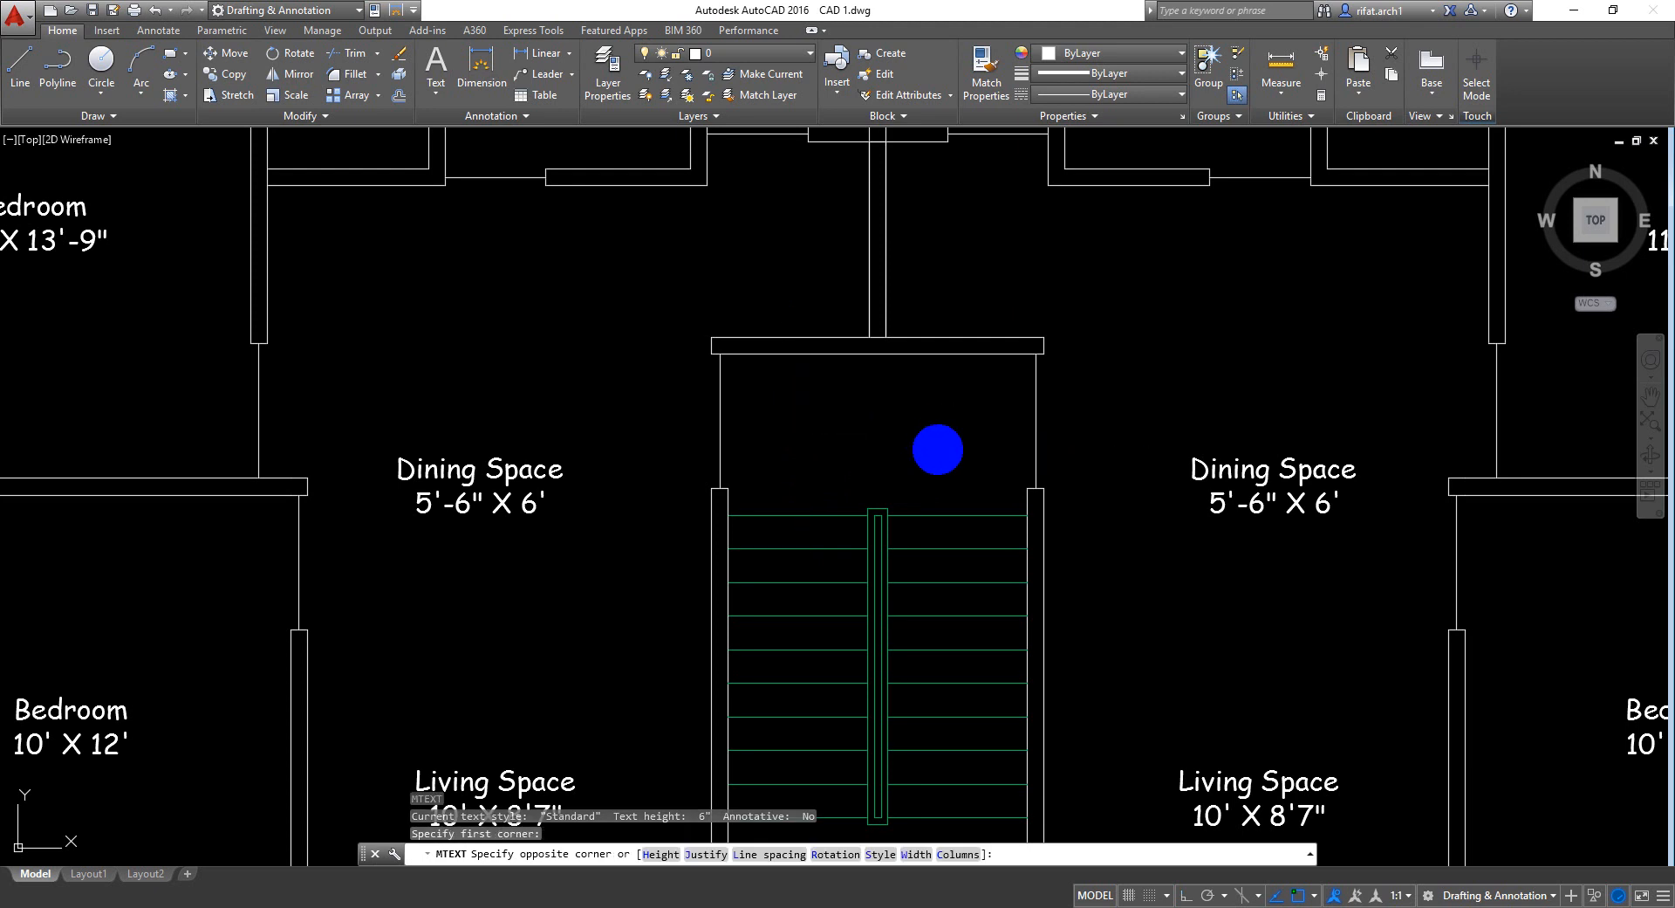
pyautogui.click(939, 456)
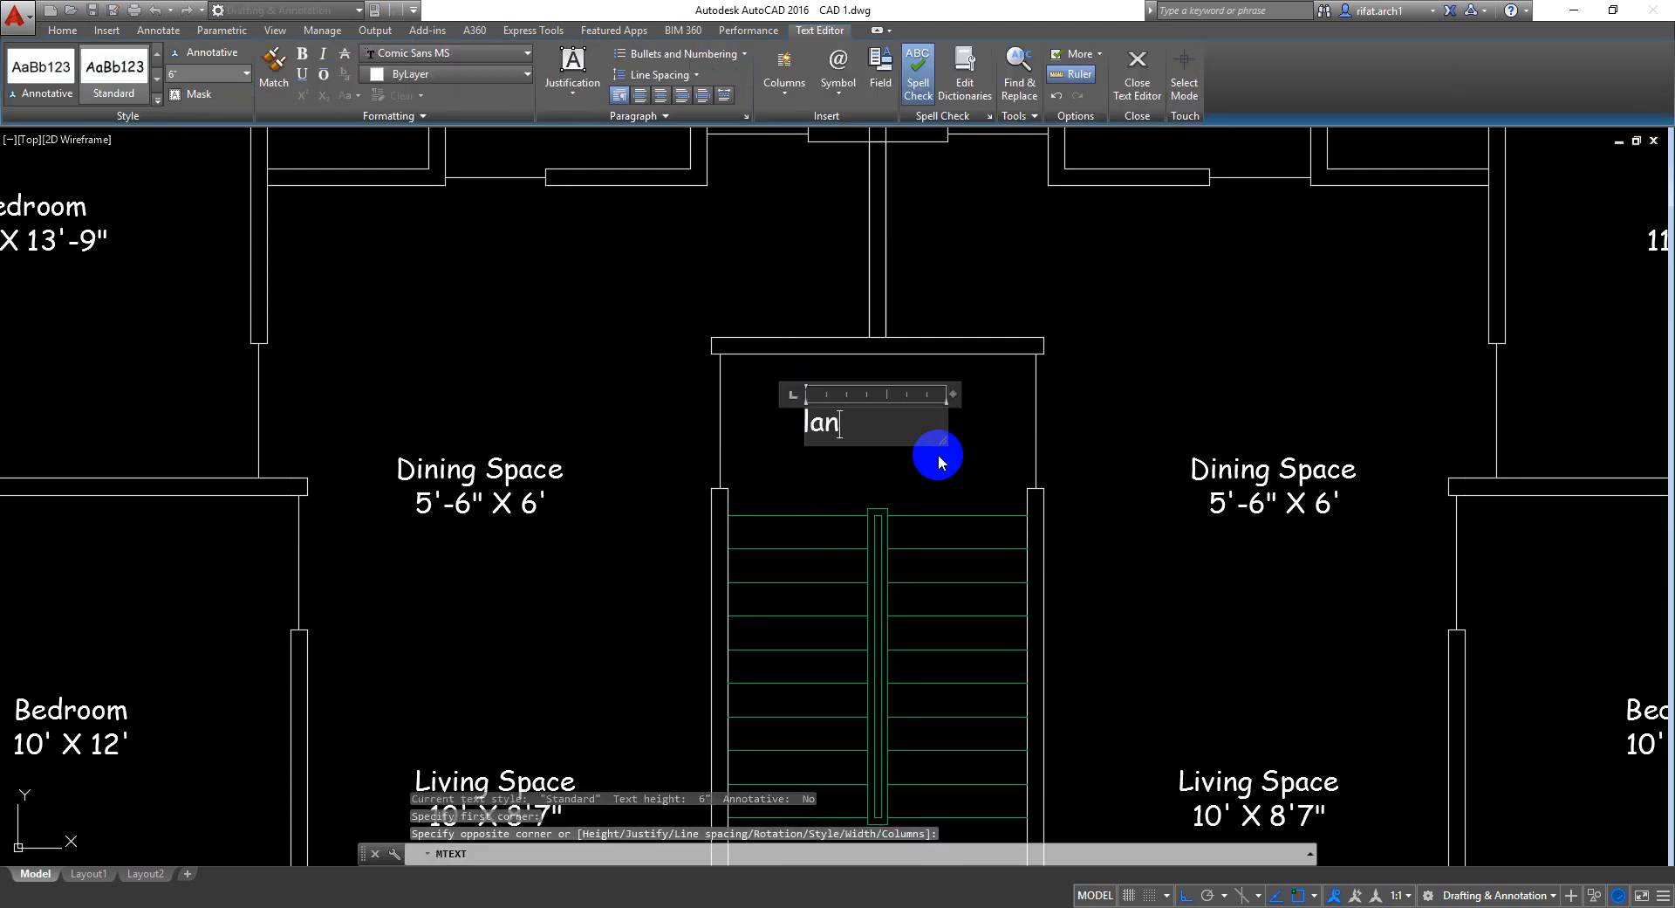
pyautogui.write('landing')
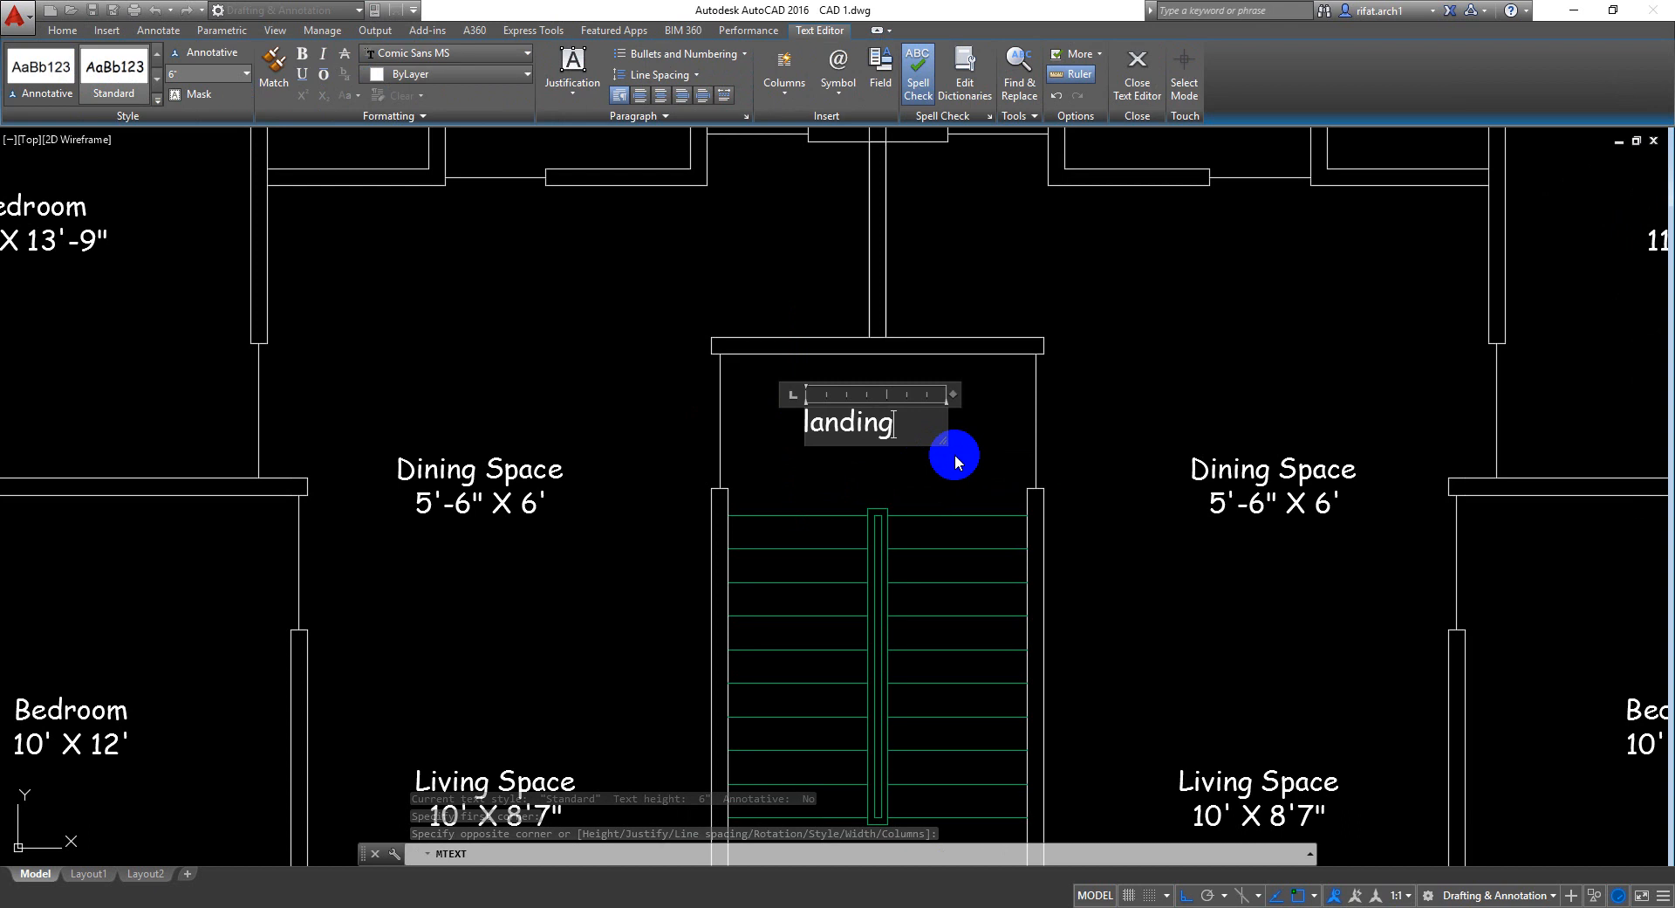
pyautogui.moveTo(812, 427); pyautogui.dragTo(770, 427)
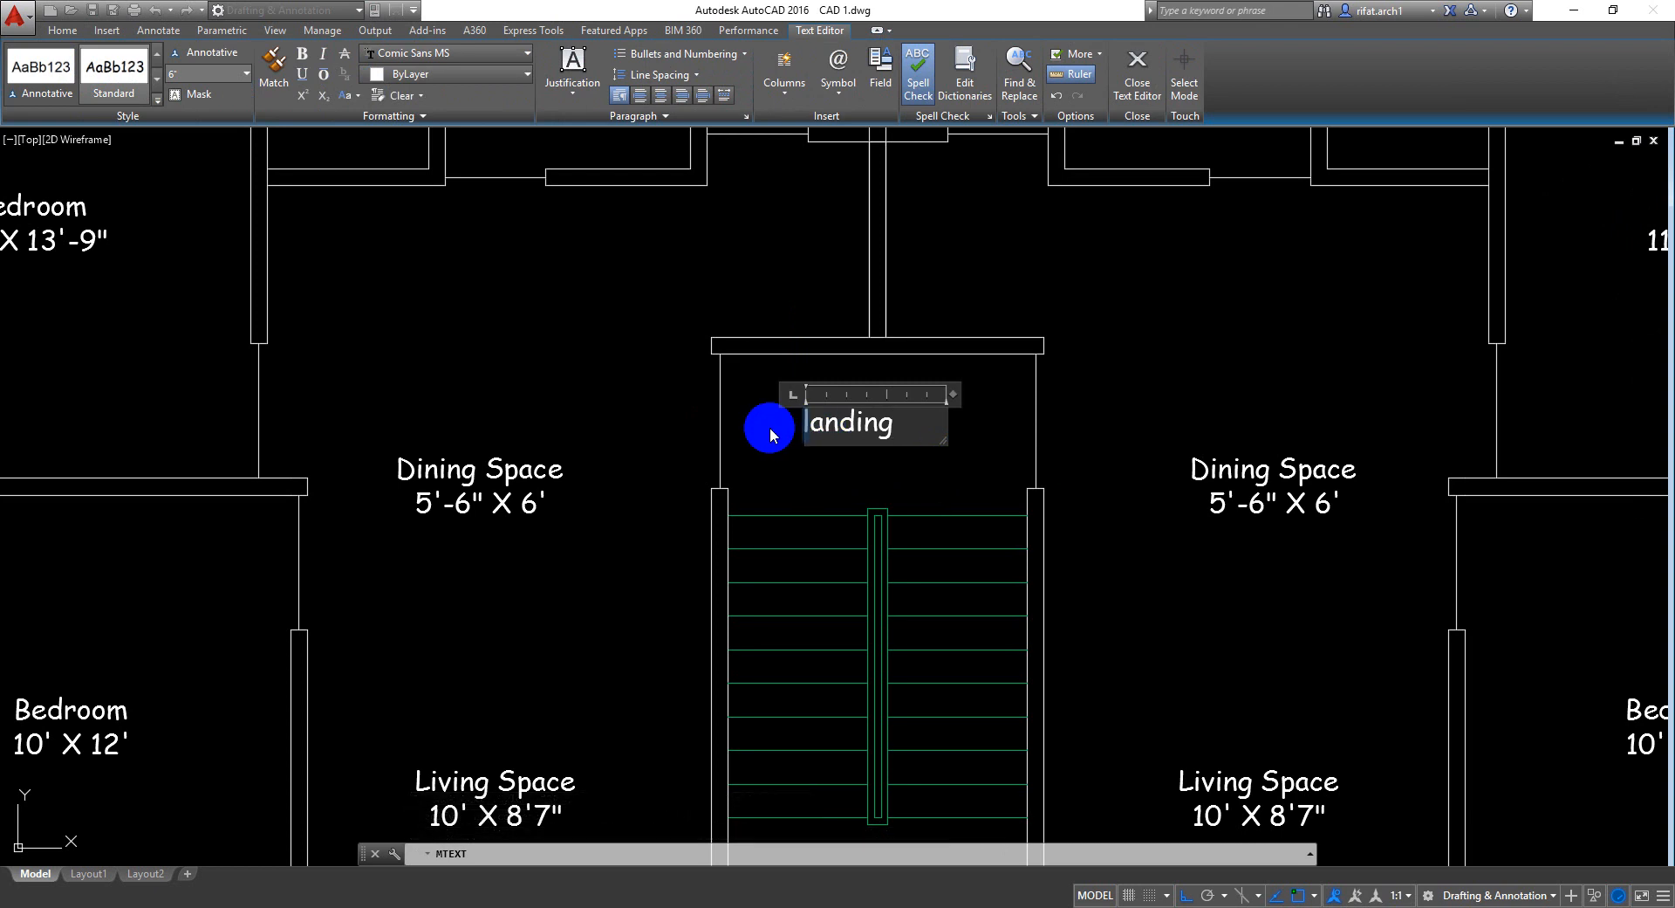
pyautogui.write('L')
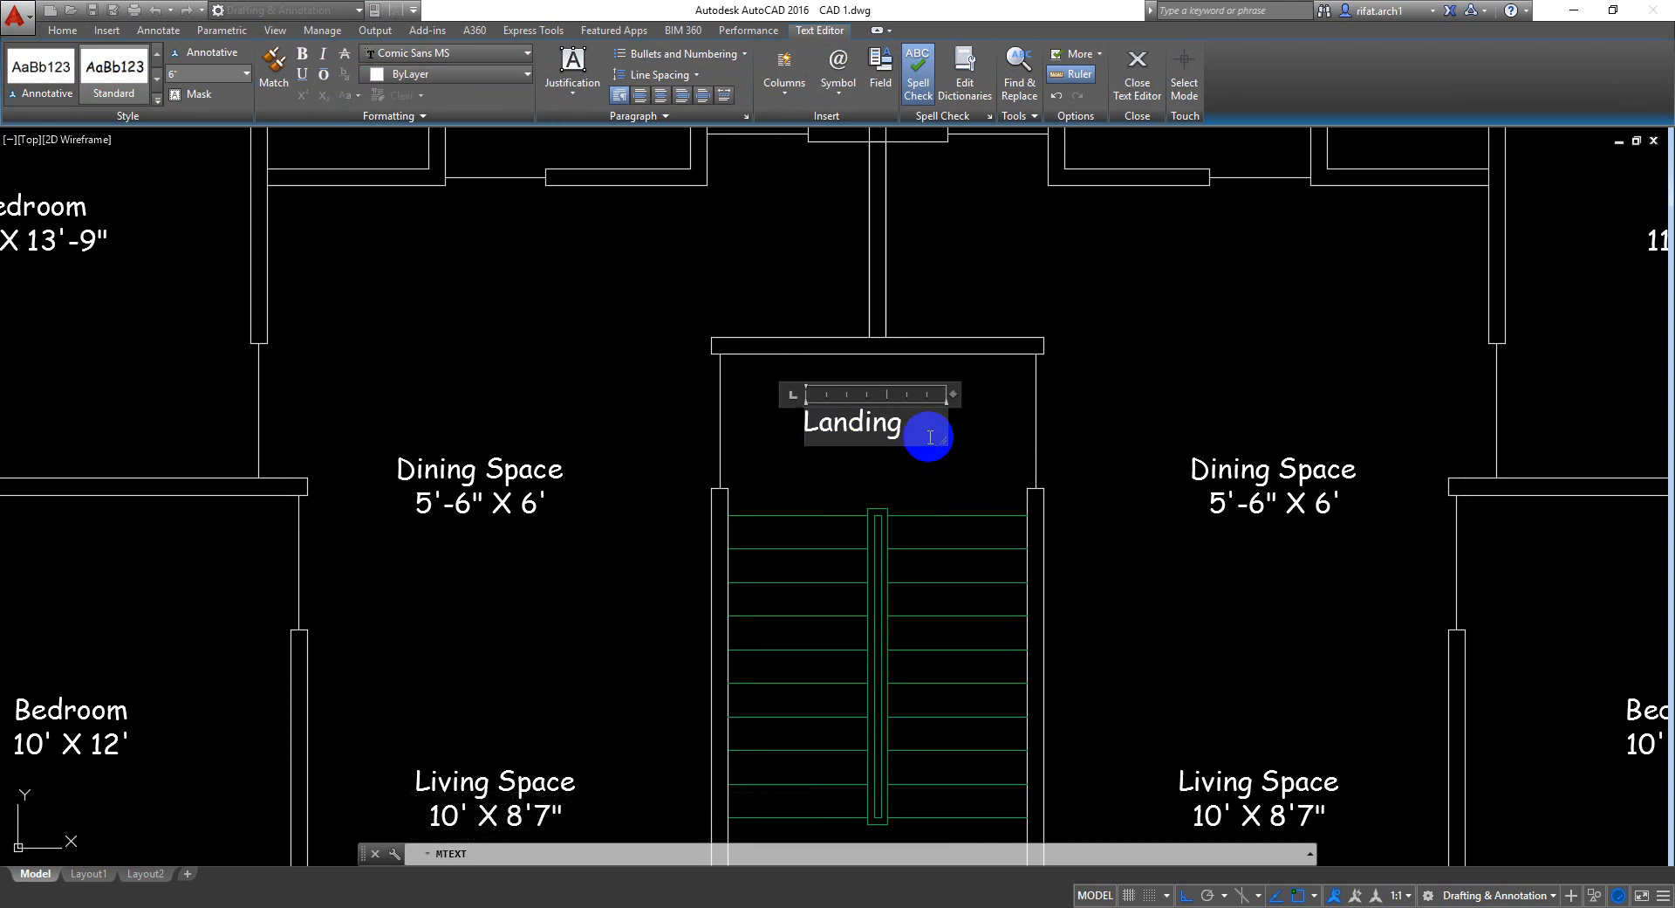
pyautogui.click(653, 405)
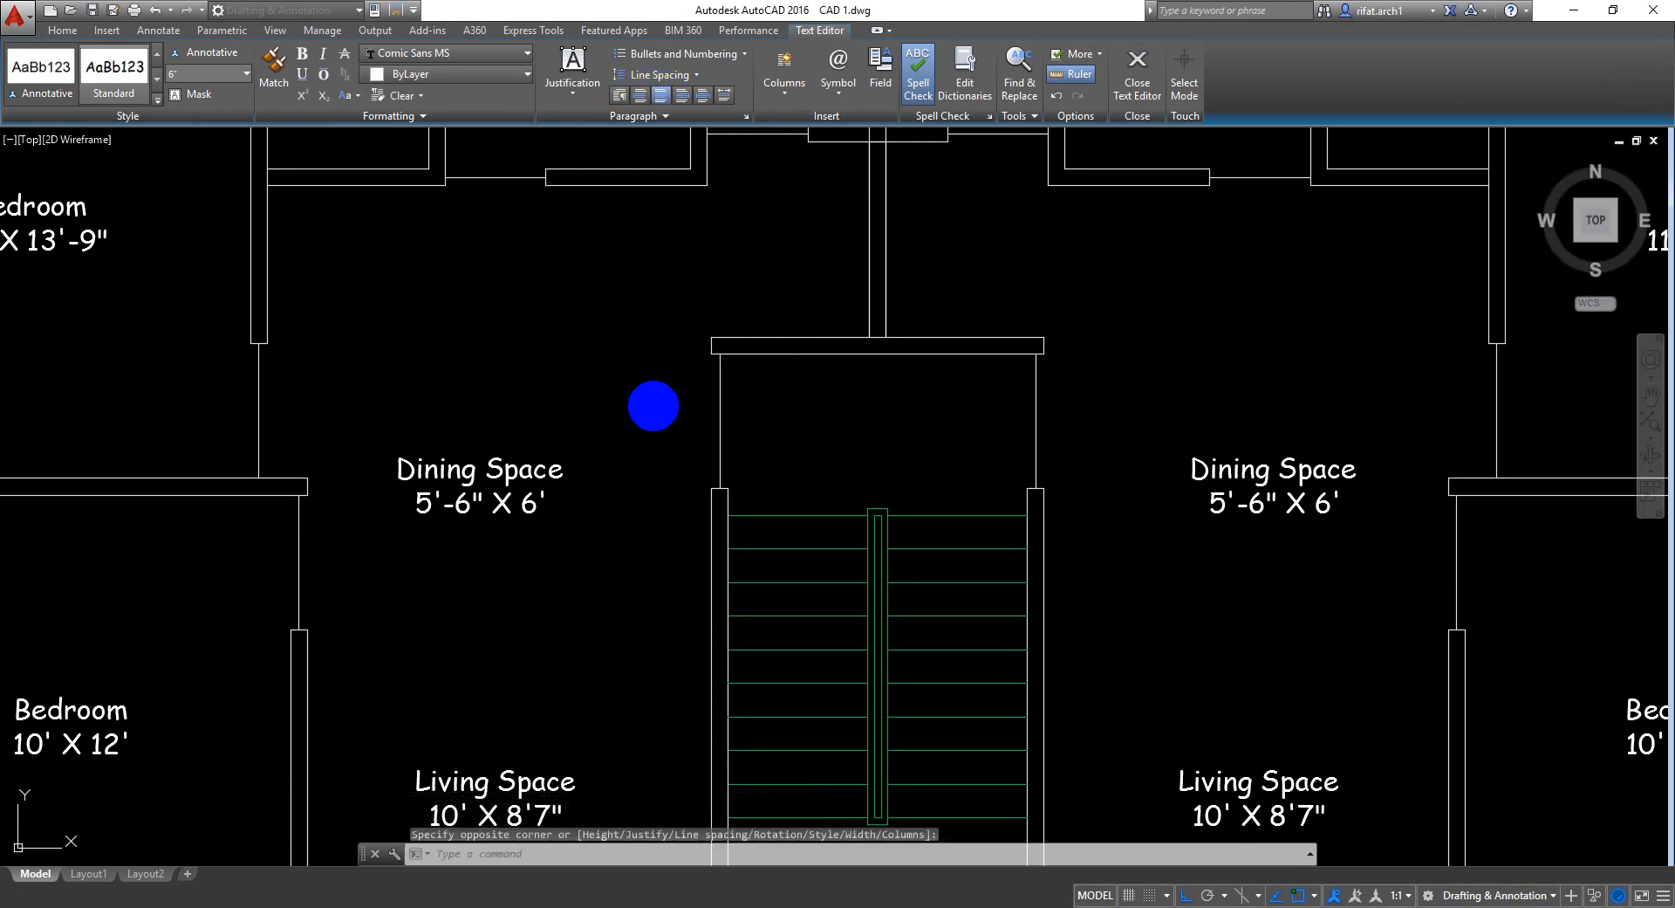
# Move the "Landing" label straight down into the open area below the stairs
pyautogui.moveTo(991, 487); pyautogui.dragTo(946, 323, button='middle')
pyautogui.scroll(-2, 946, 319)
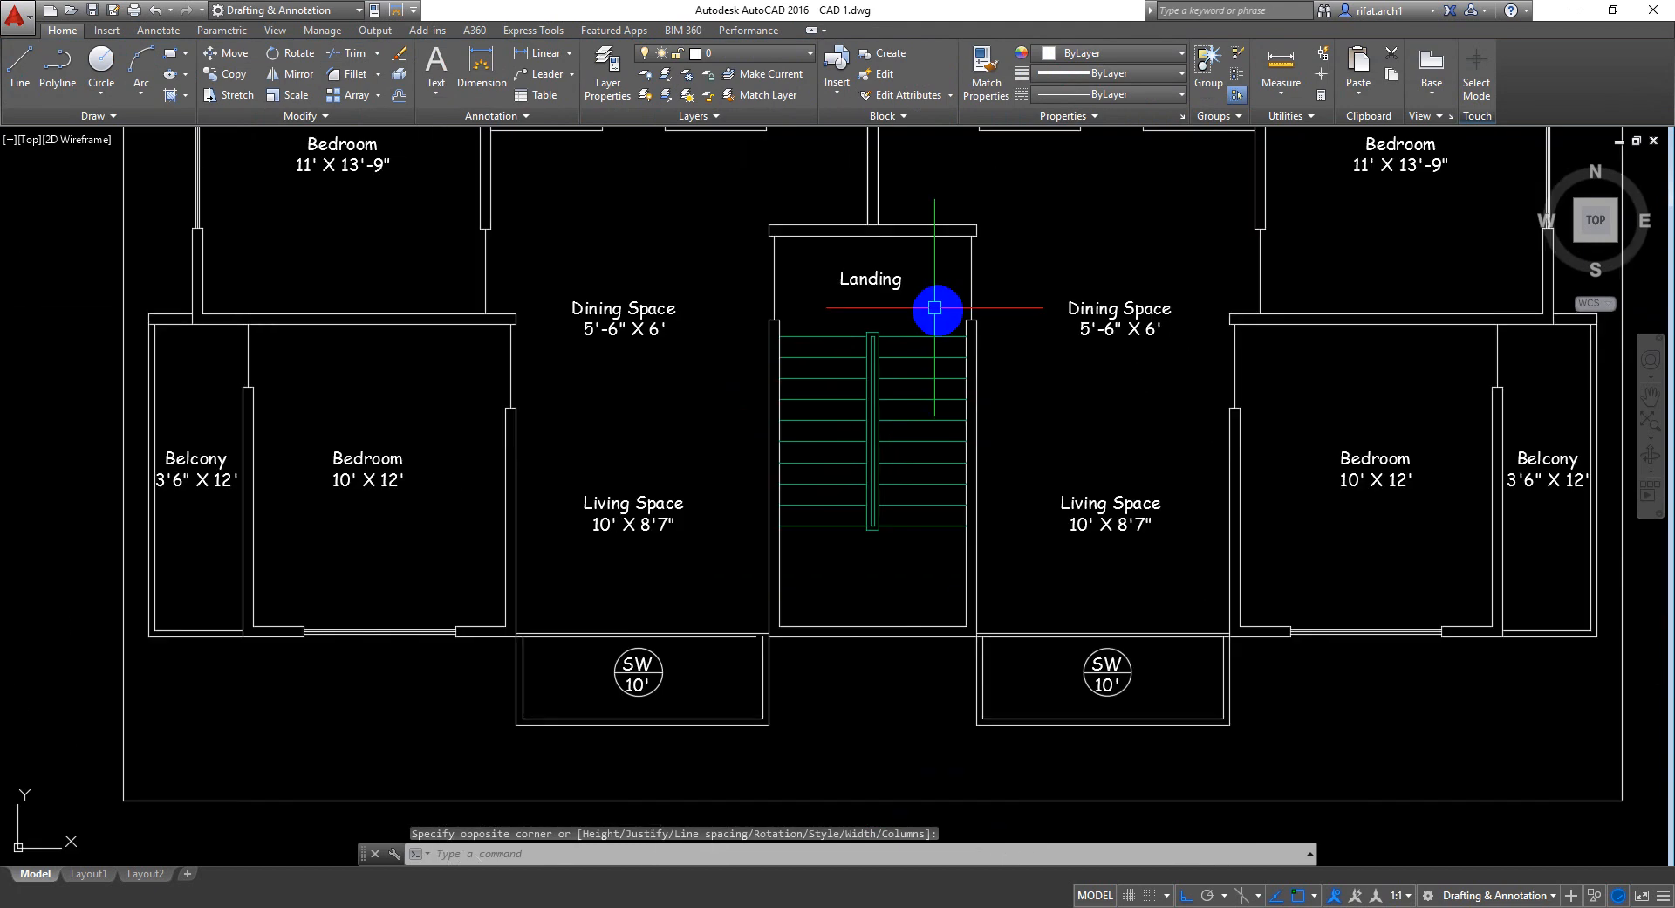
pyautogui.click(882, 278)
pyautogui.write('m')
pyautogui.press('Return')
pyautogui.click(1043, 379)
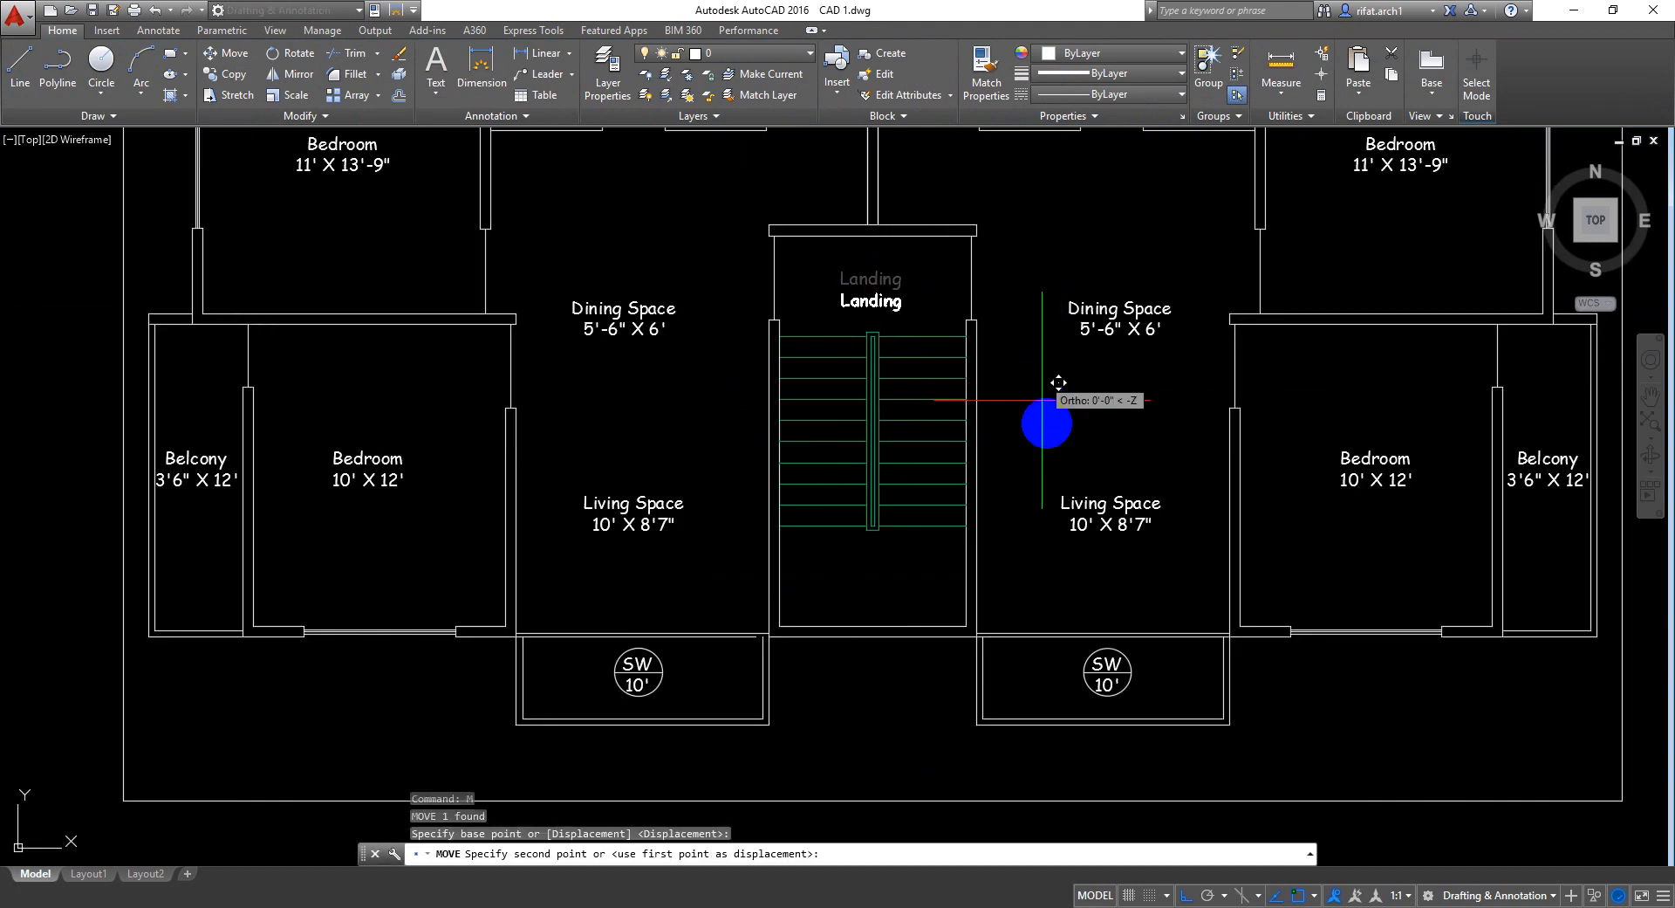
pyautogui.click(1047, 690)
pyautogui.press('Return')
pyautogui.scroll(6, 863, 581)
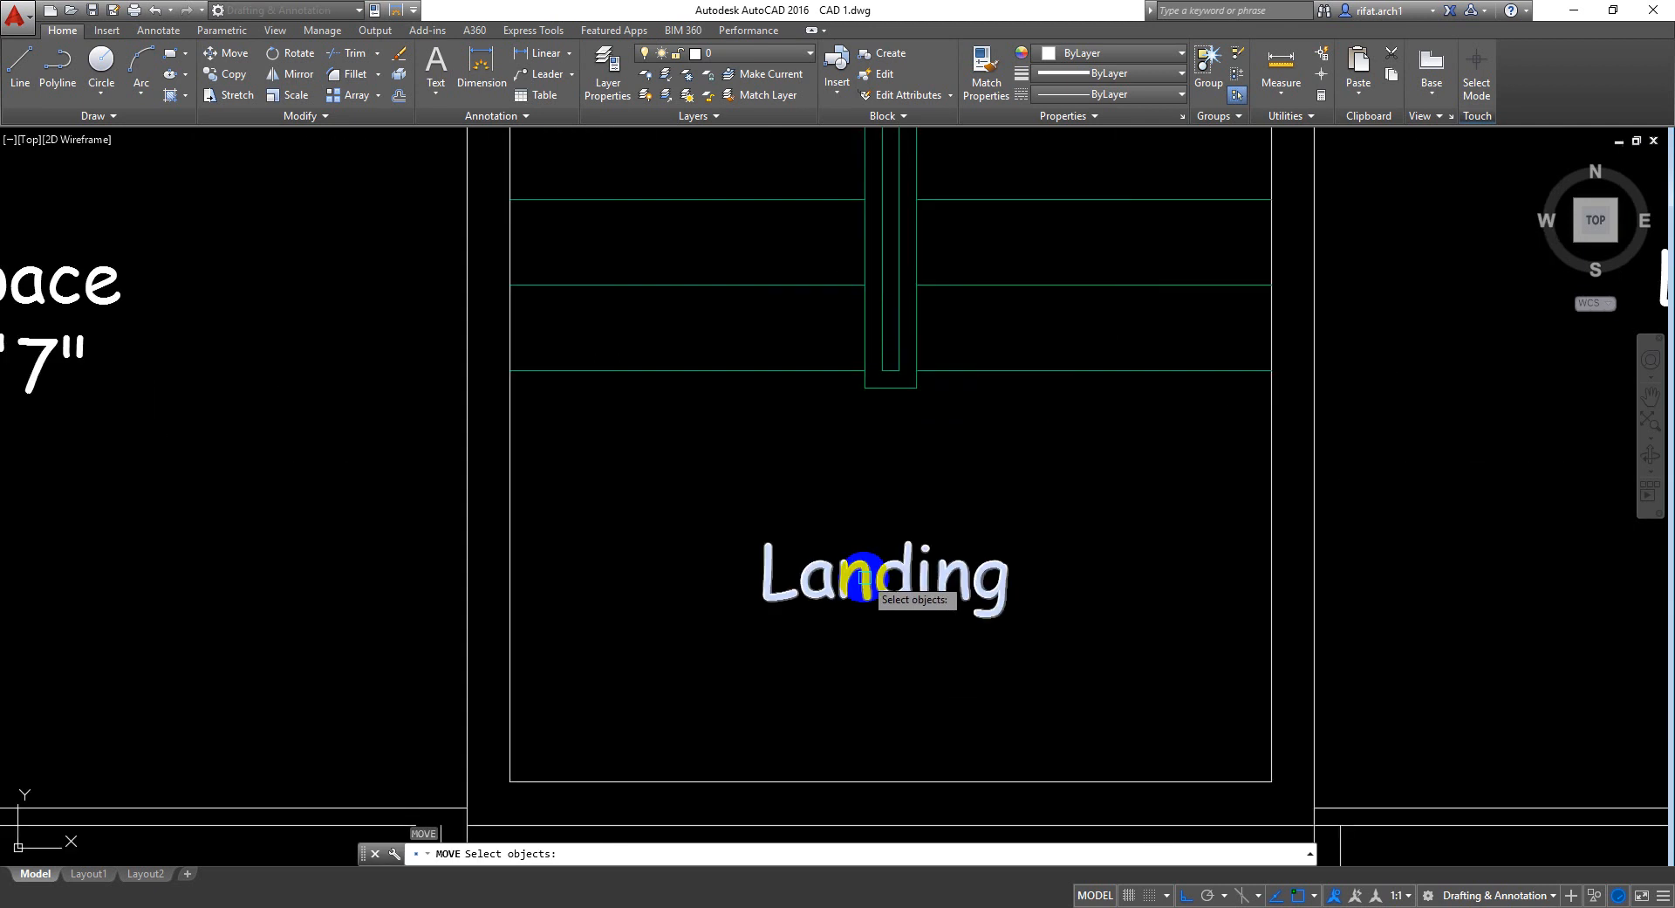
pyautogui.press('Escape')
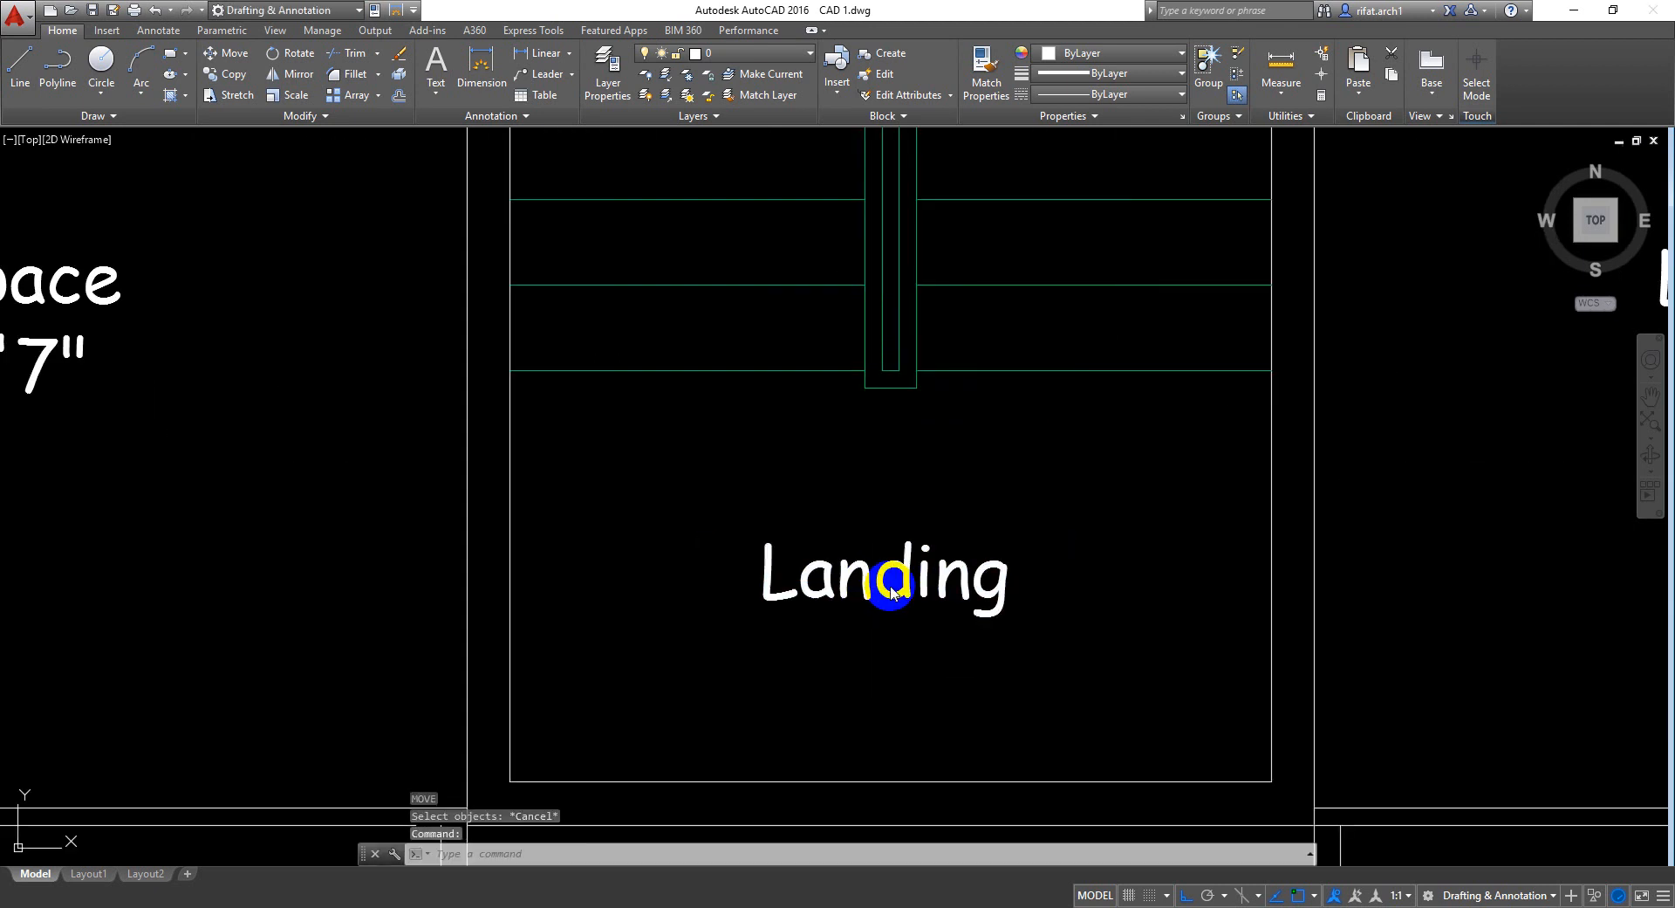
# Change the label below the stairs to "Entry" and save the drawing
pyautogui.doubleClick(883, 583)
pyautogui.write('Entry')
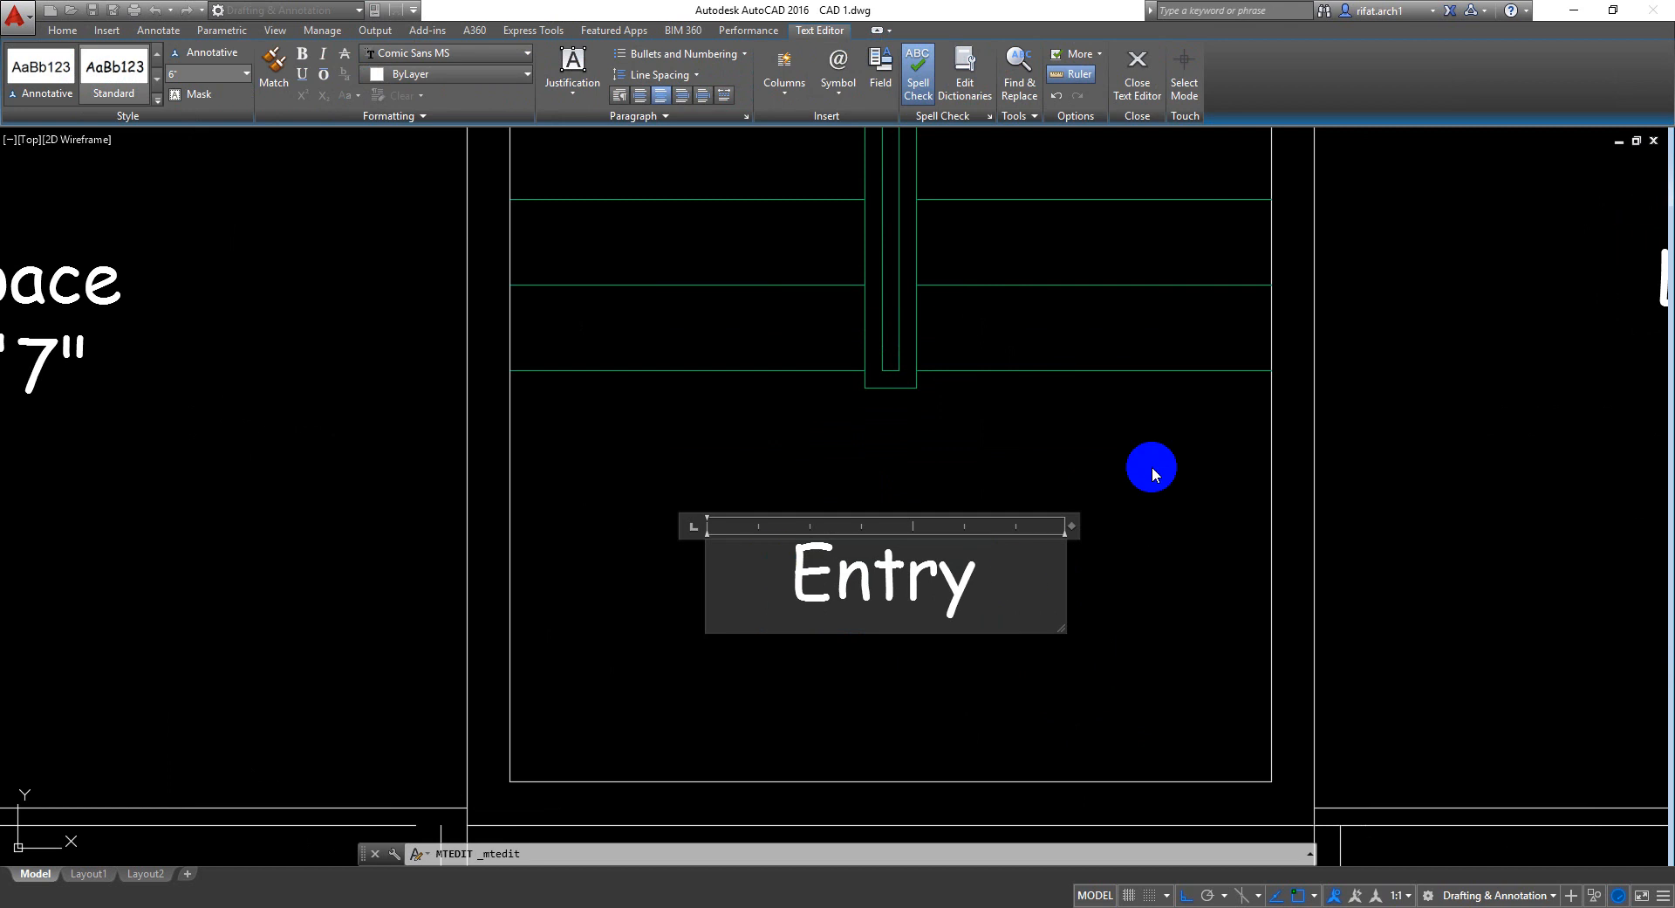
pyautogui.click(1153, 472)
pyautogui.hotkey('ctrl', 's')
# Start a multiline text frame just below the site boundary, roughly centred beneath the entry
pyautogui.scroll(-4, 1008, 502)
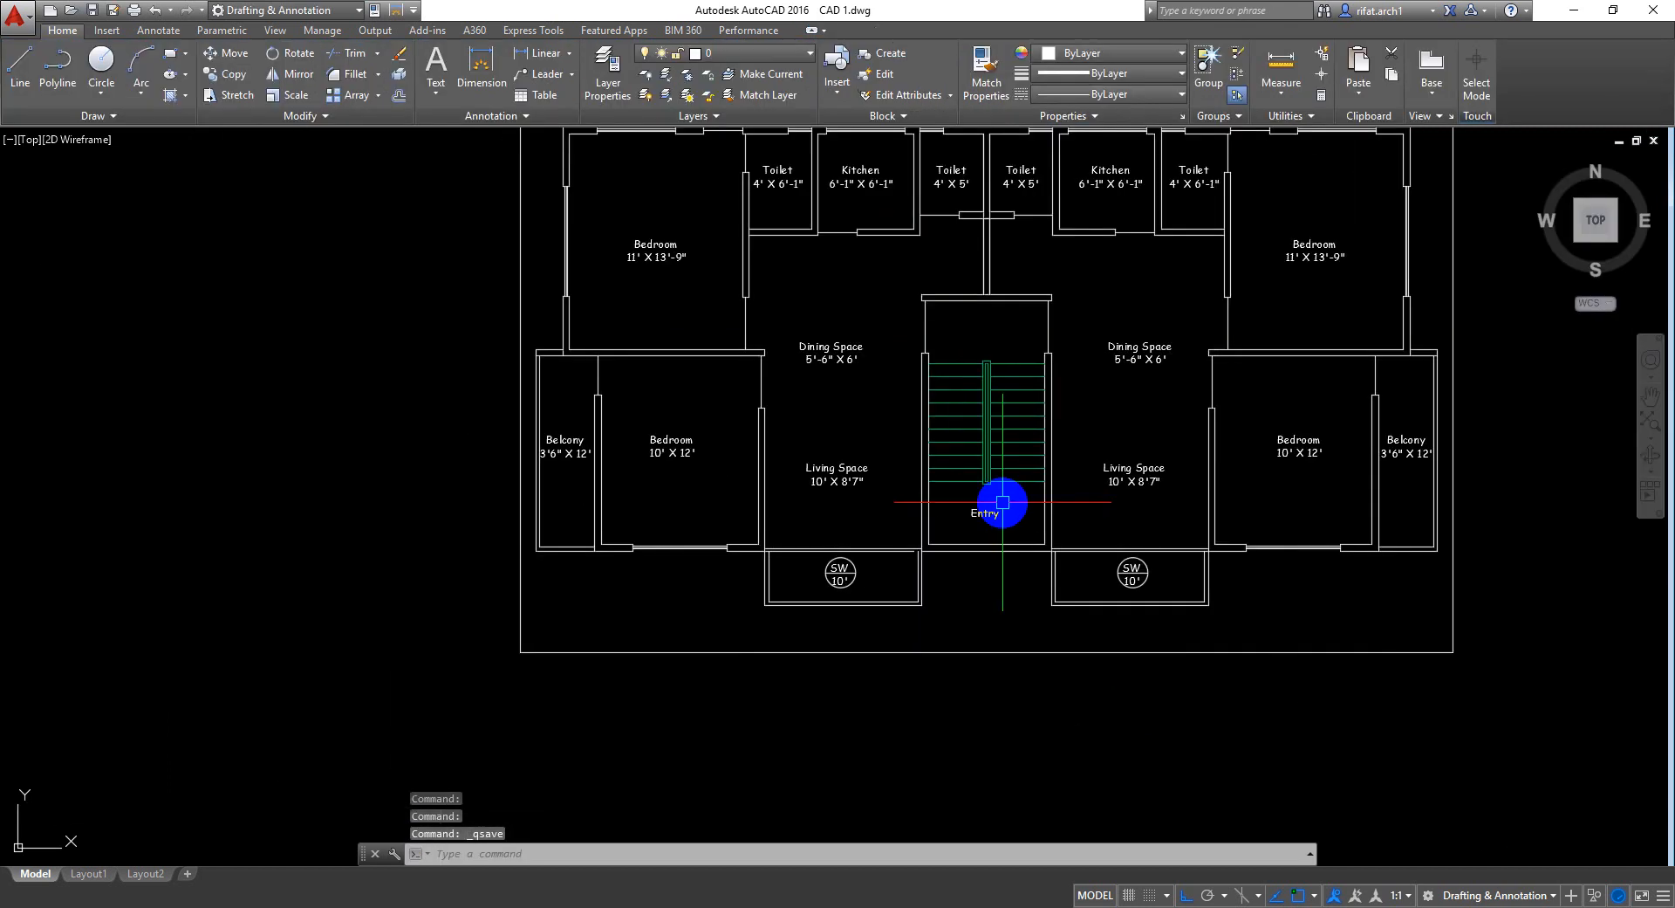
pyautogui.scroll(-2, 1004, 499)
pyautogui.scroll(2, 991, 489)
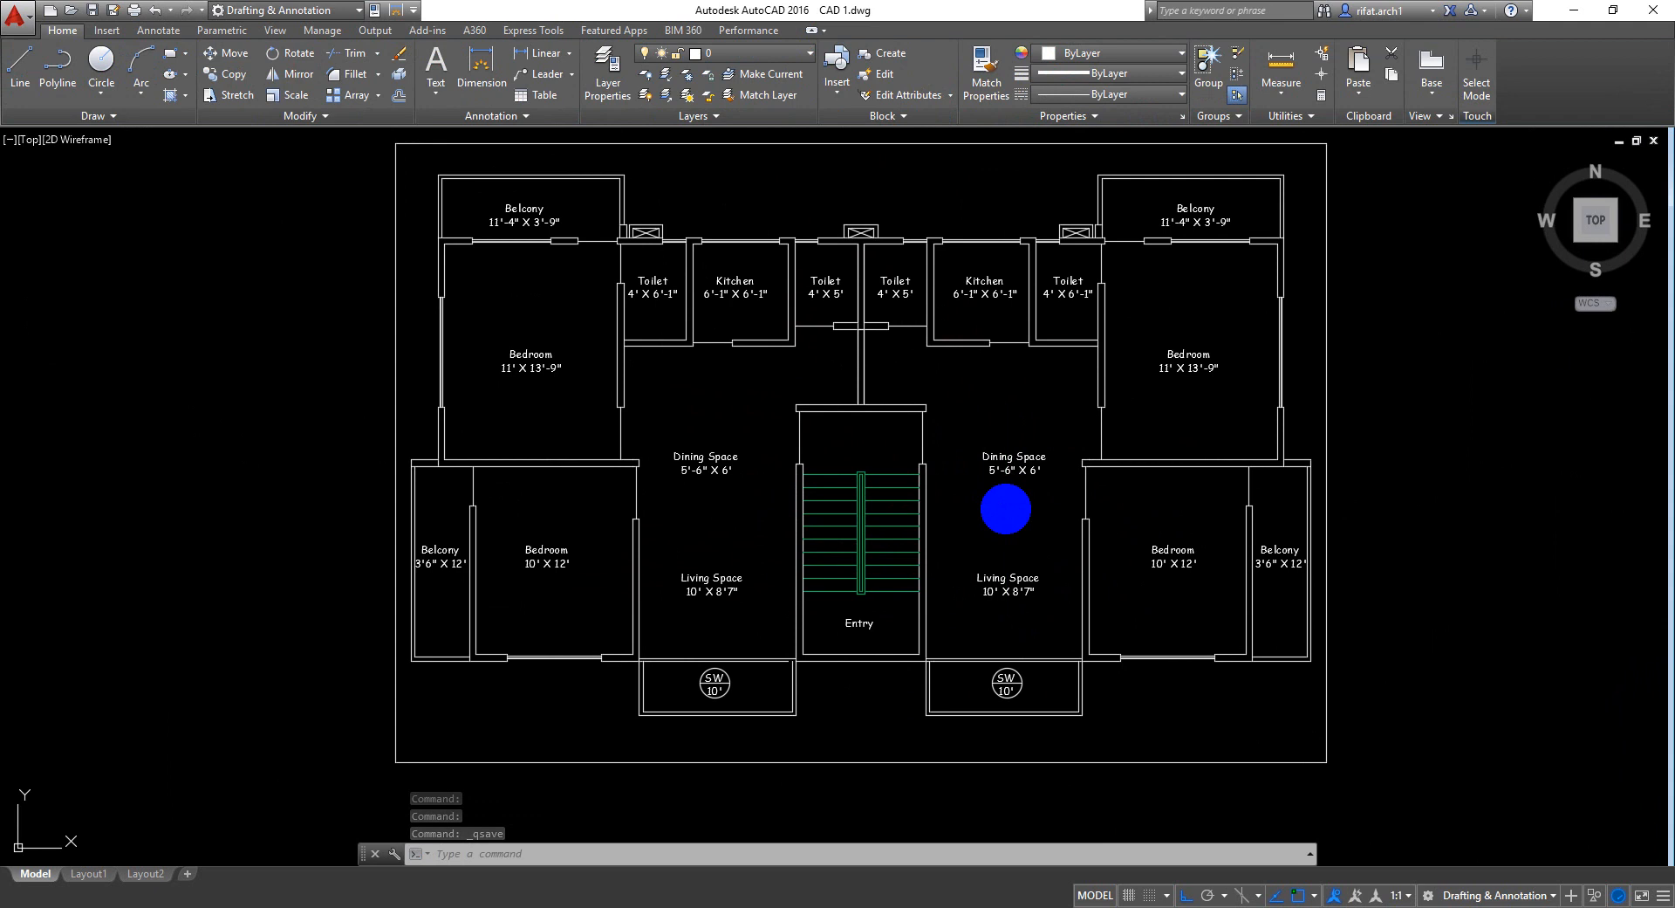
pyautogui.moveTo(894, 718); pyautogui.dragTo(882, 550, button='middle')
pyautogui.scroll(2, 859, 532)
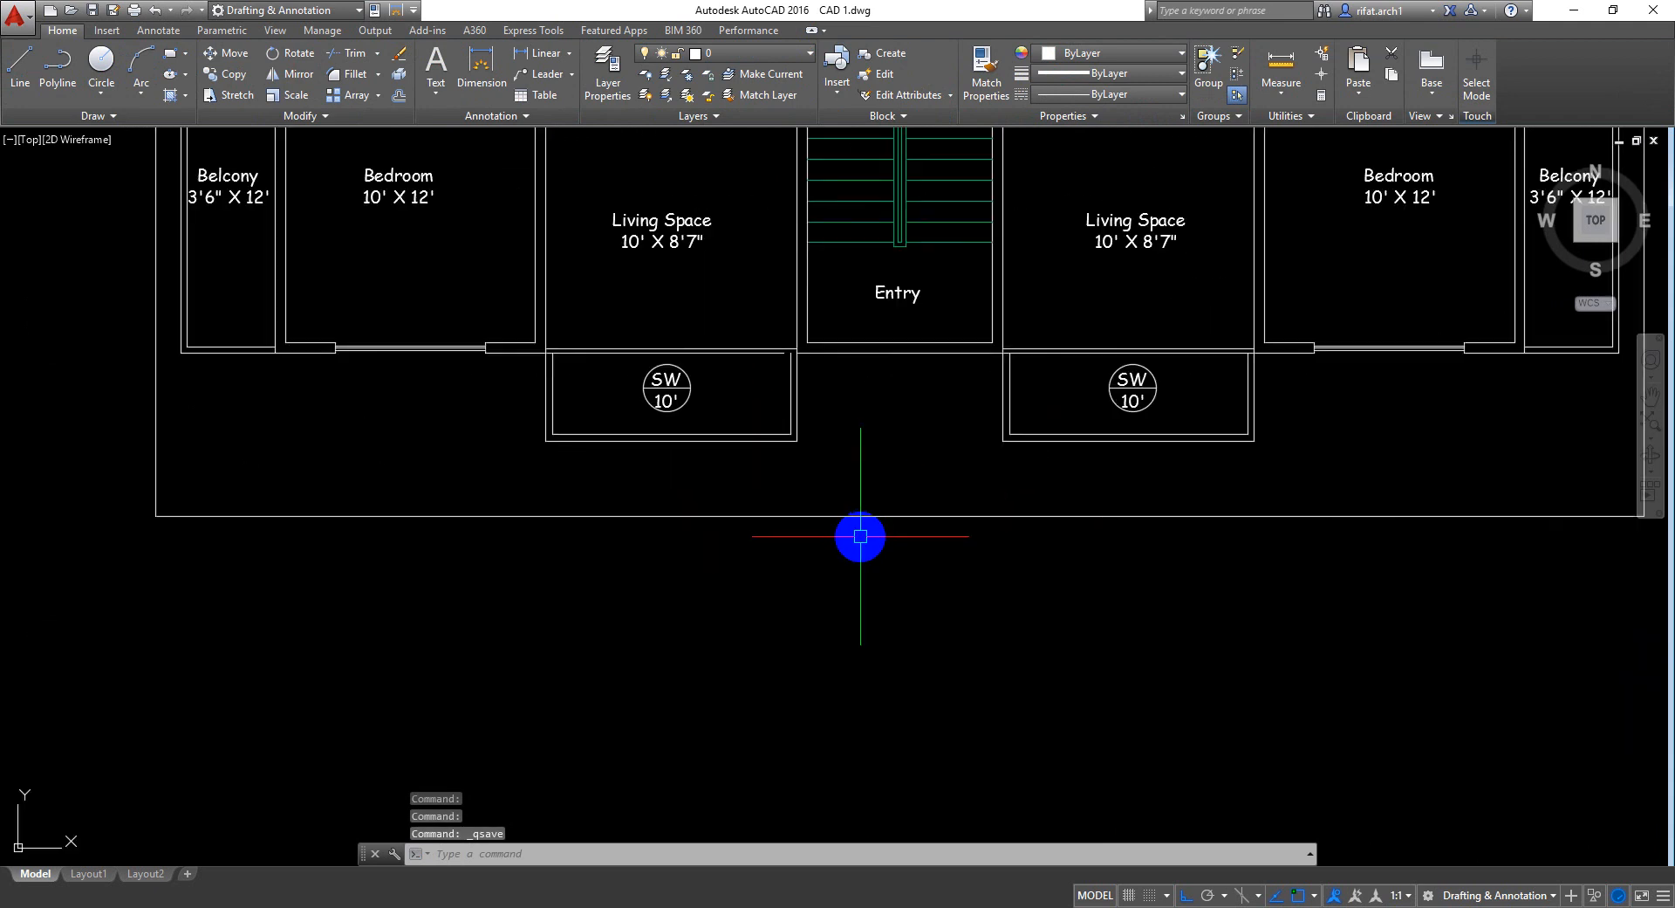
pyautogui.write('mt')
pyautogui.press('Return')
pyautogui.click(718, 574)
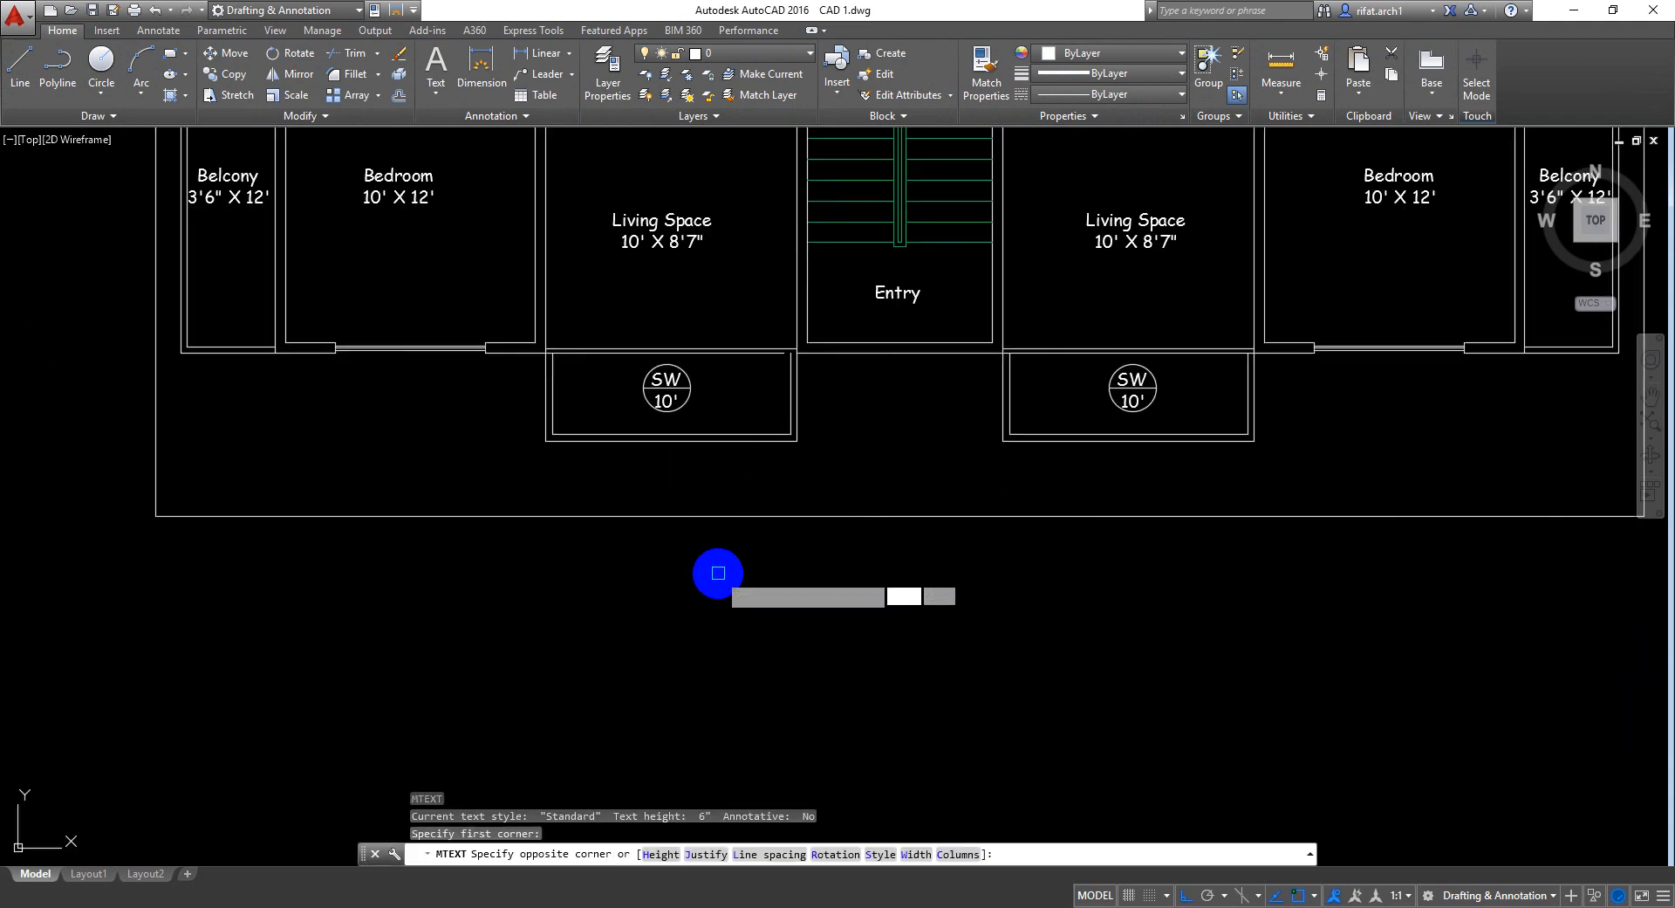
pyautogui.click(1076, 609)
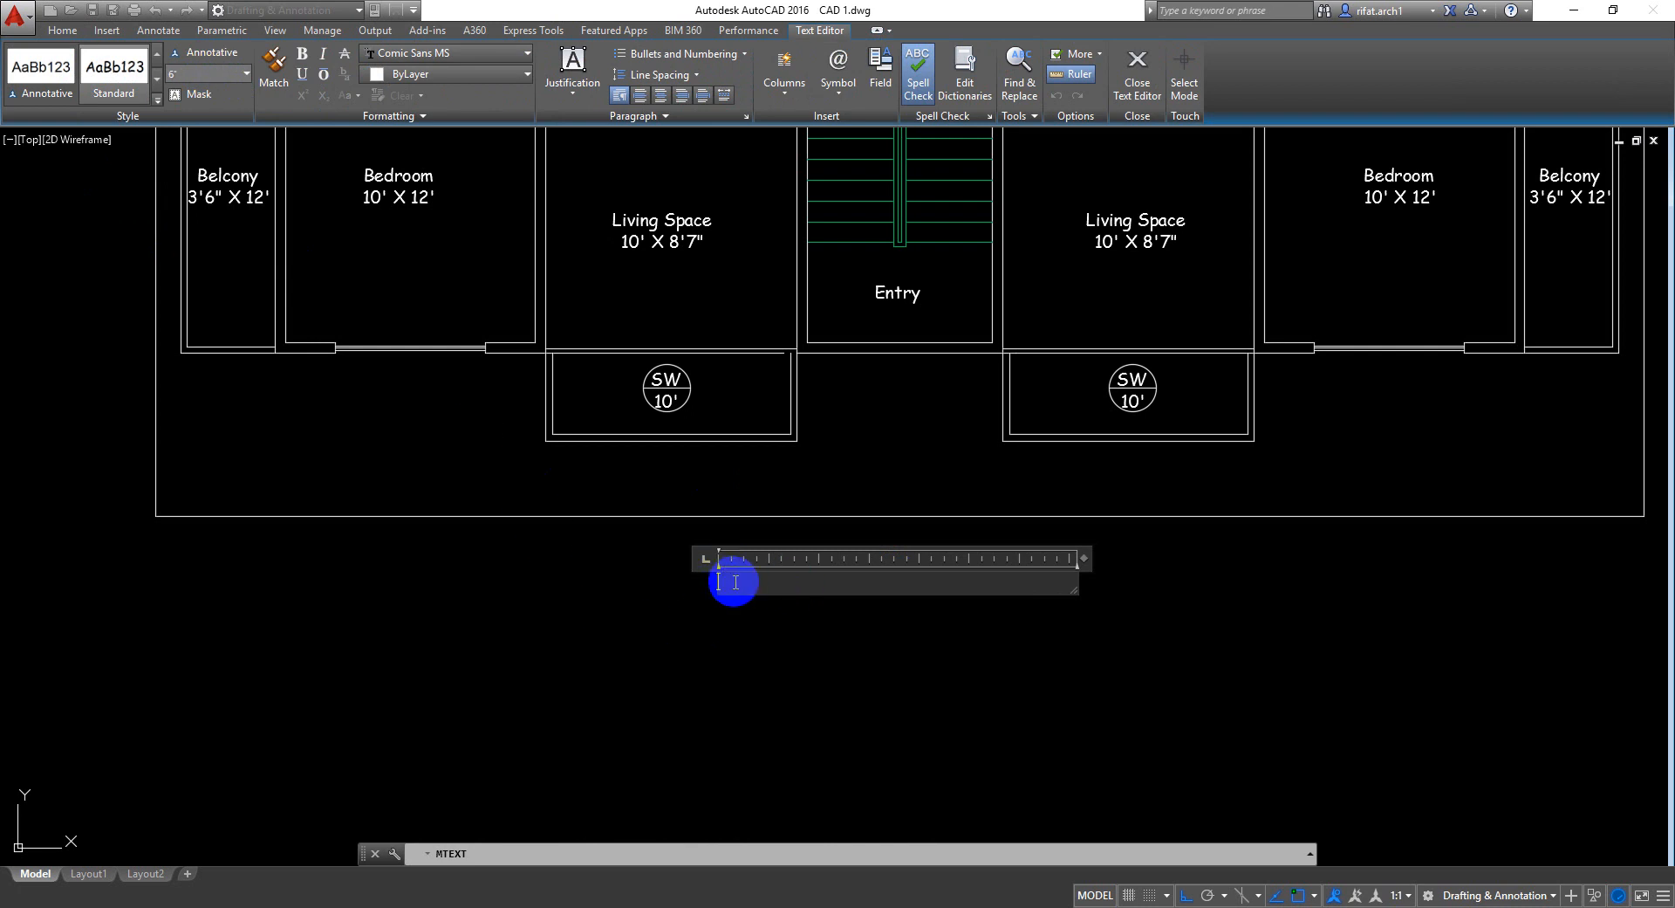
# Enter the title "1st Floor Typical Floor Plan" and narrow its text frame to fit the line
pyautogui.write('1st Floor')
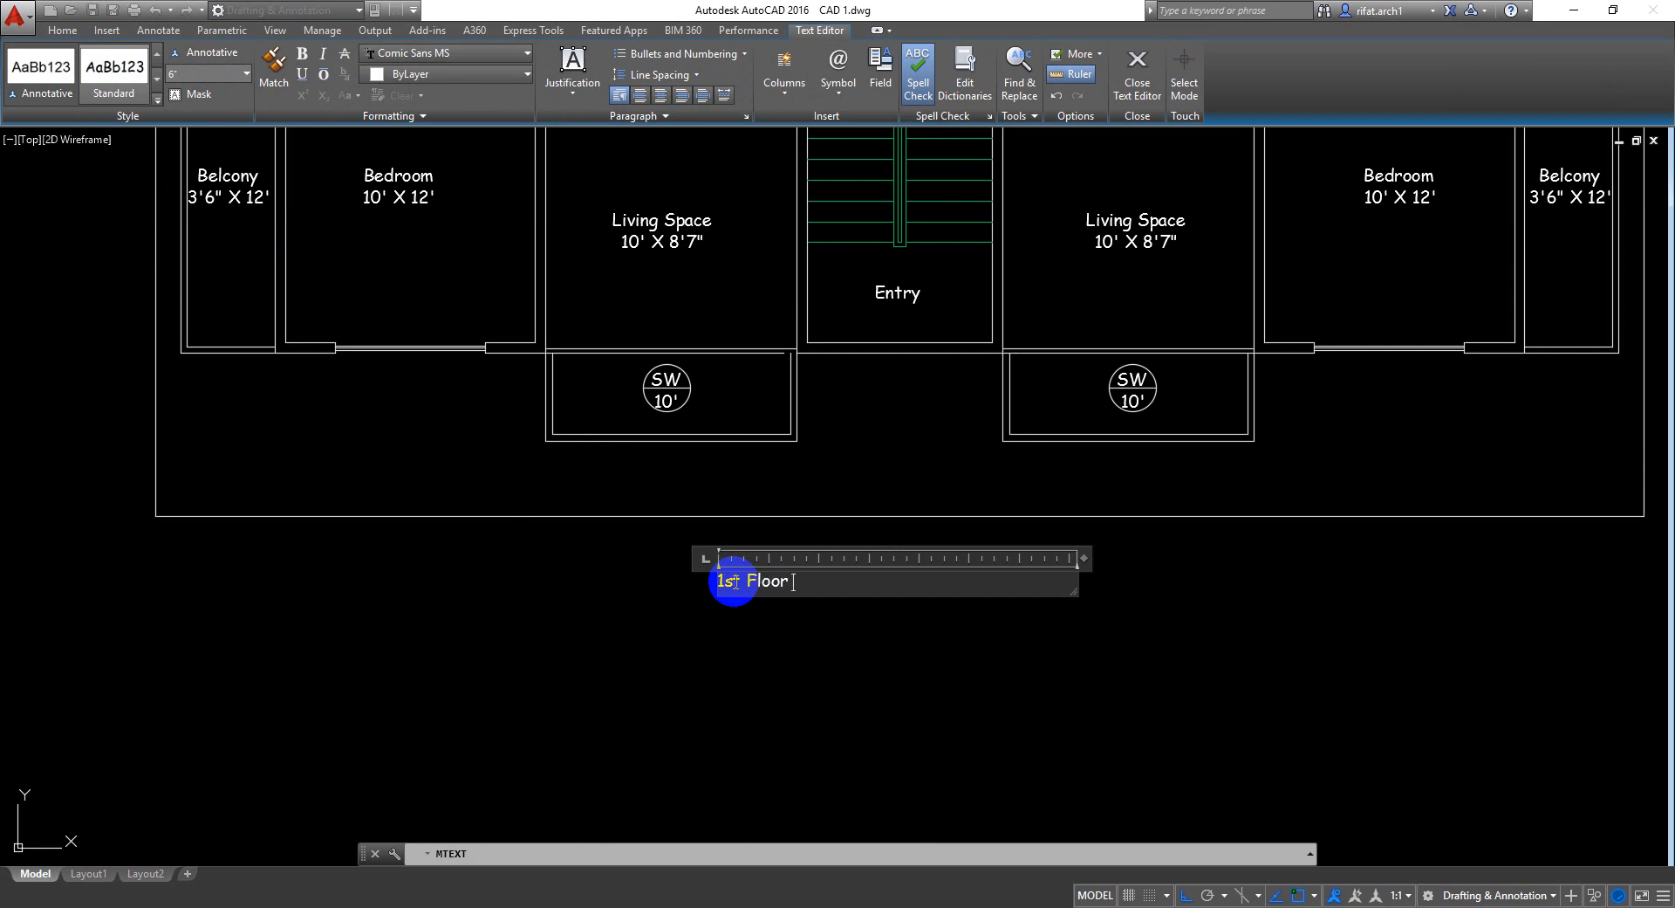
pyautogui.write(' Typia')
pyautogui.press('BackSpace')
pyautogui.write('cal floor Plan')
pyautogui.press('BackSpace')
pyautogui.write('F')
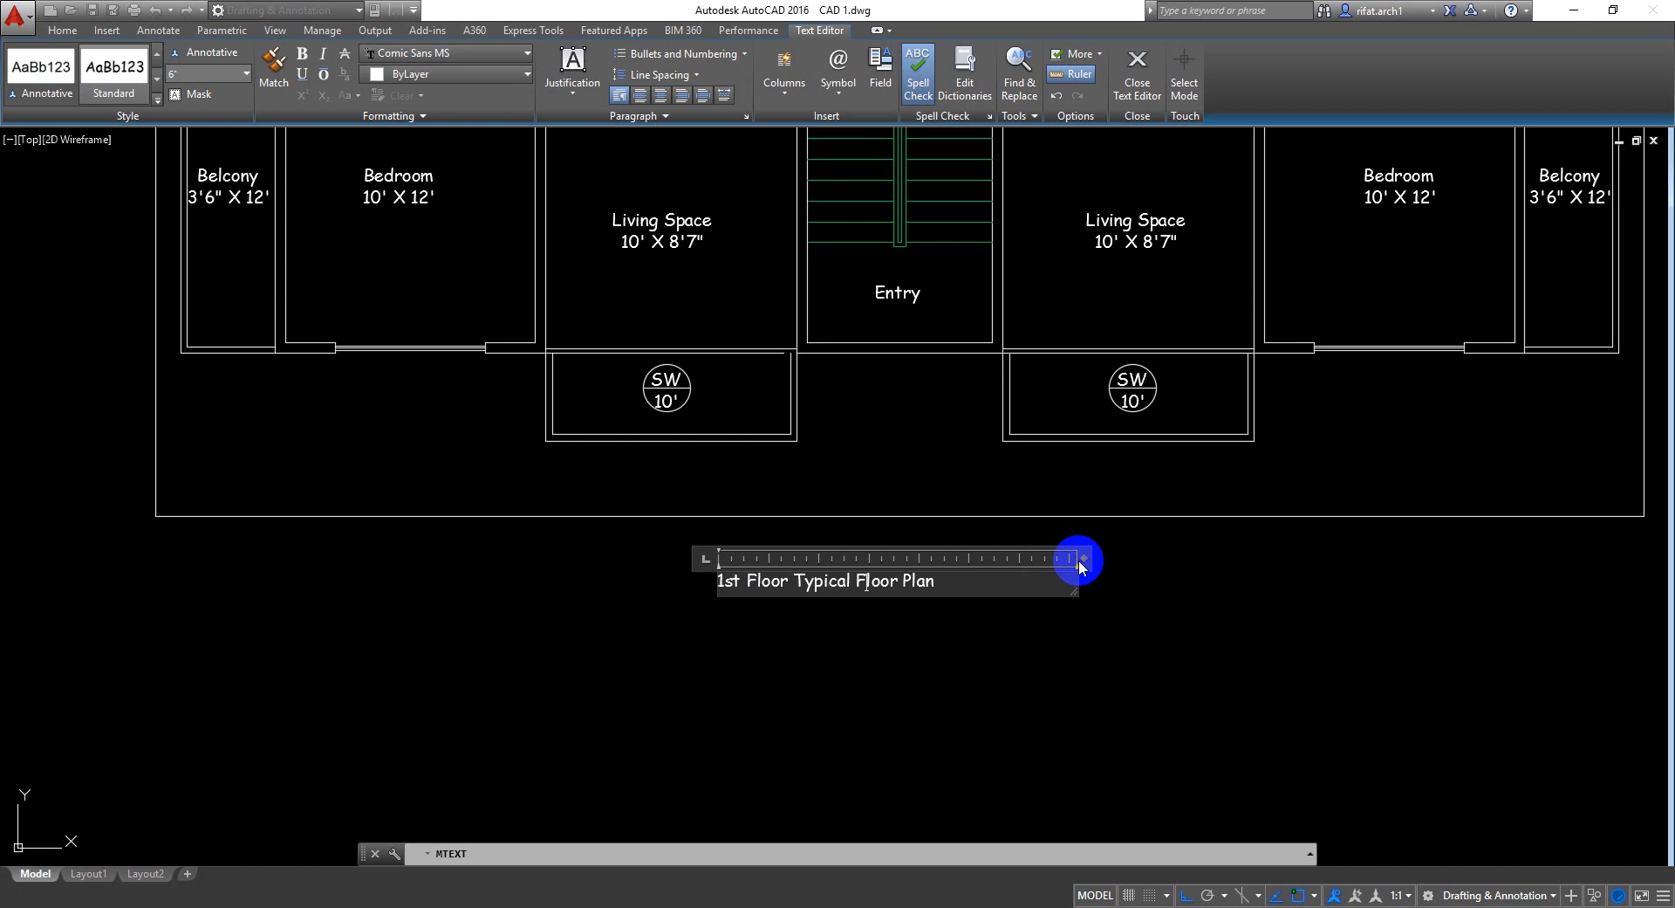
pyautogui.moveTo(1085, 559); pyautogui.dragTo(949, 559)
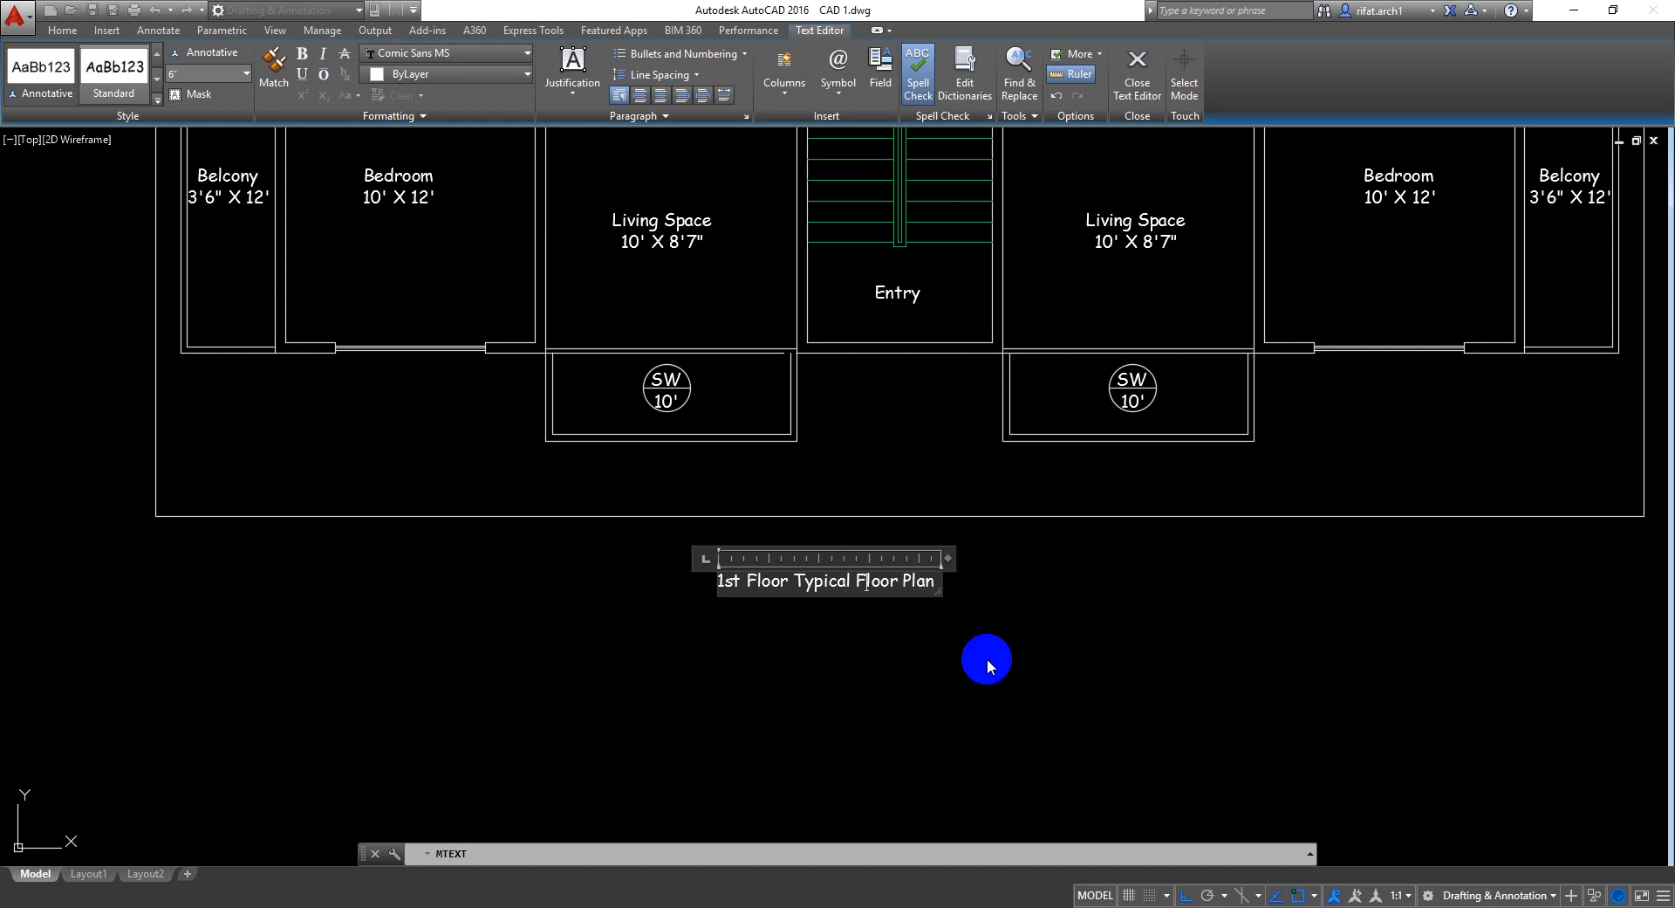
pyautogui.click(987, 666)
# Move the "1st Floor Typical Floor Plan" title horizontally to the right so it sits beneath the entry
pyautogui.click(867, 596)
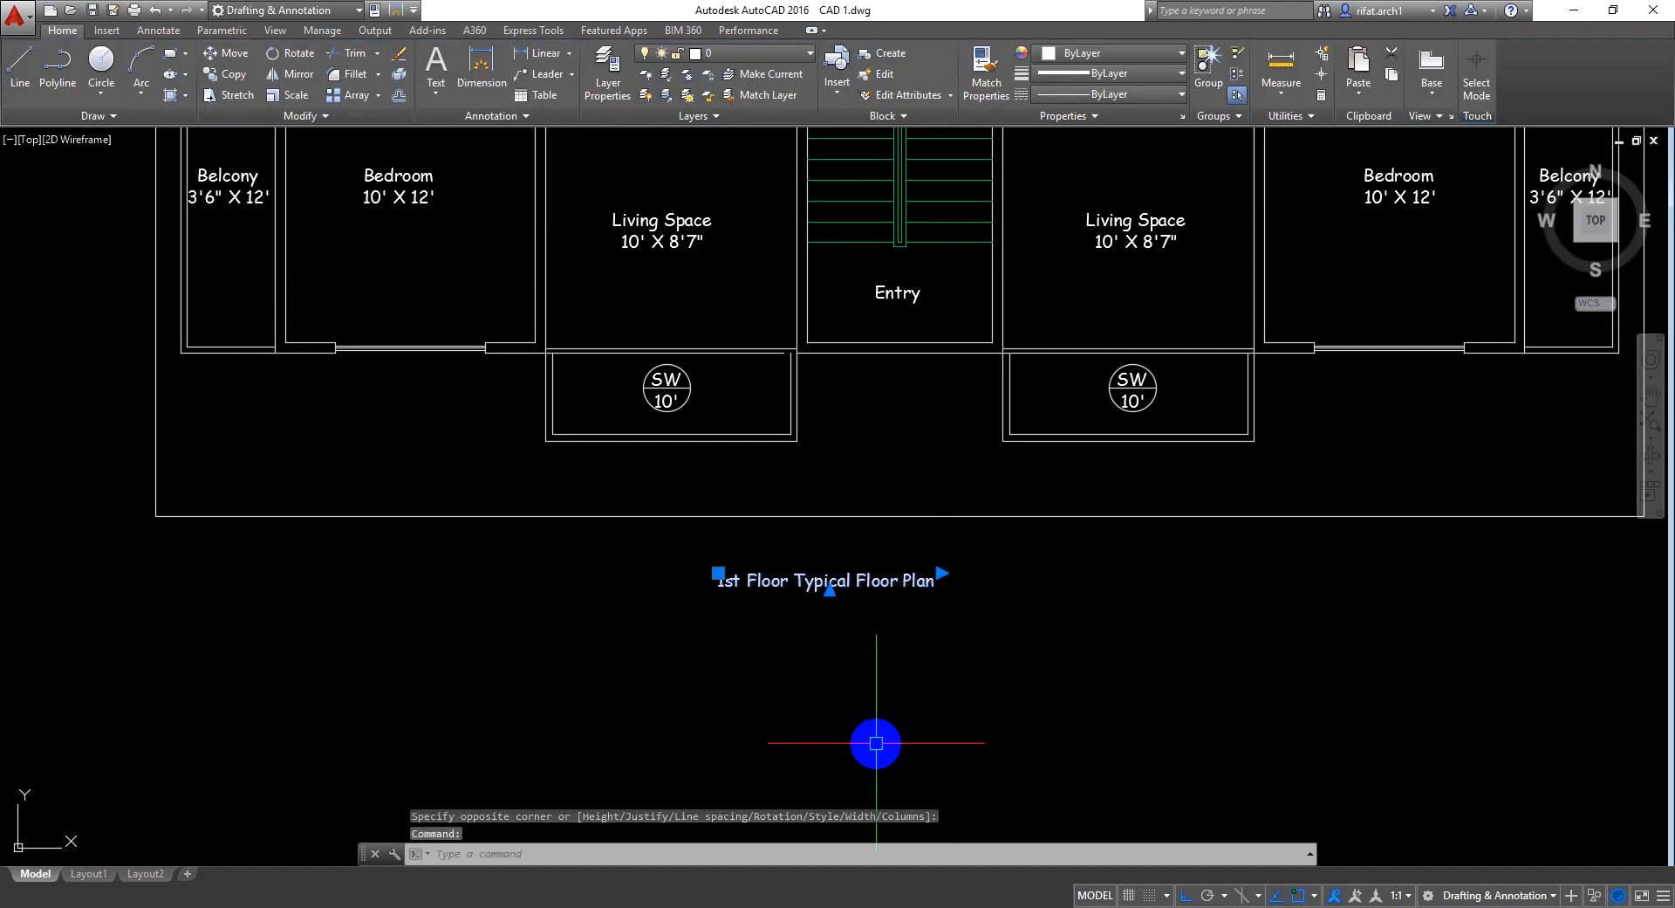
pyautogui.write('m')
pyautogui.press('Return')
pyautogui.click(799, 711)
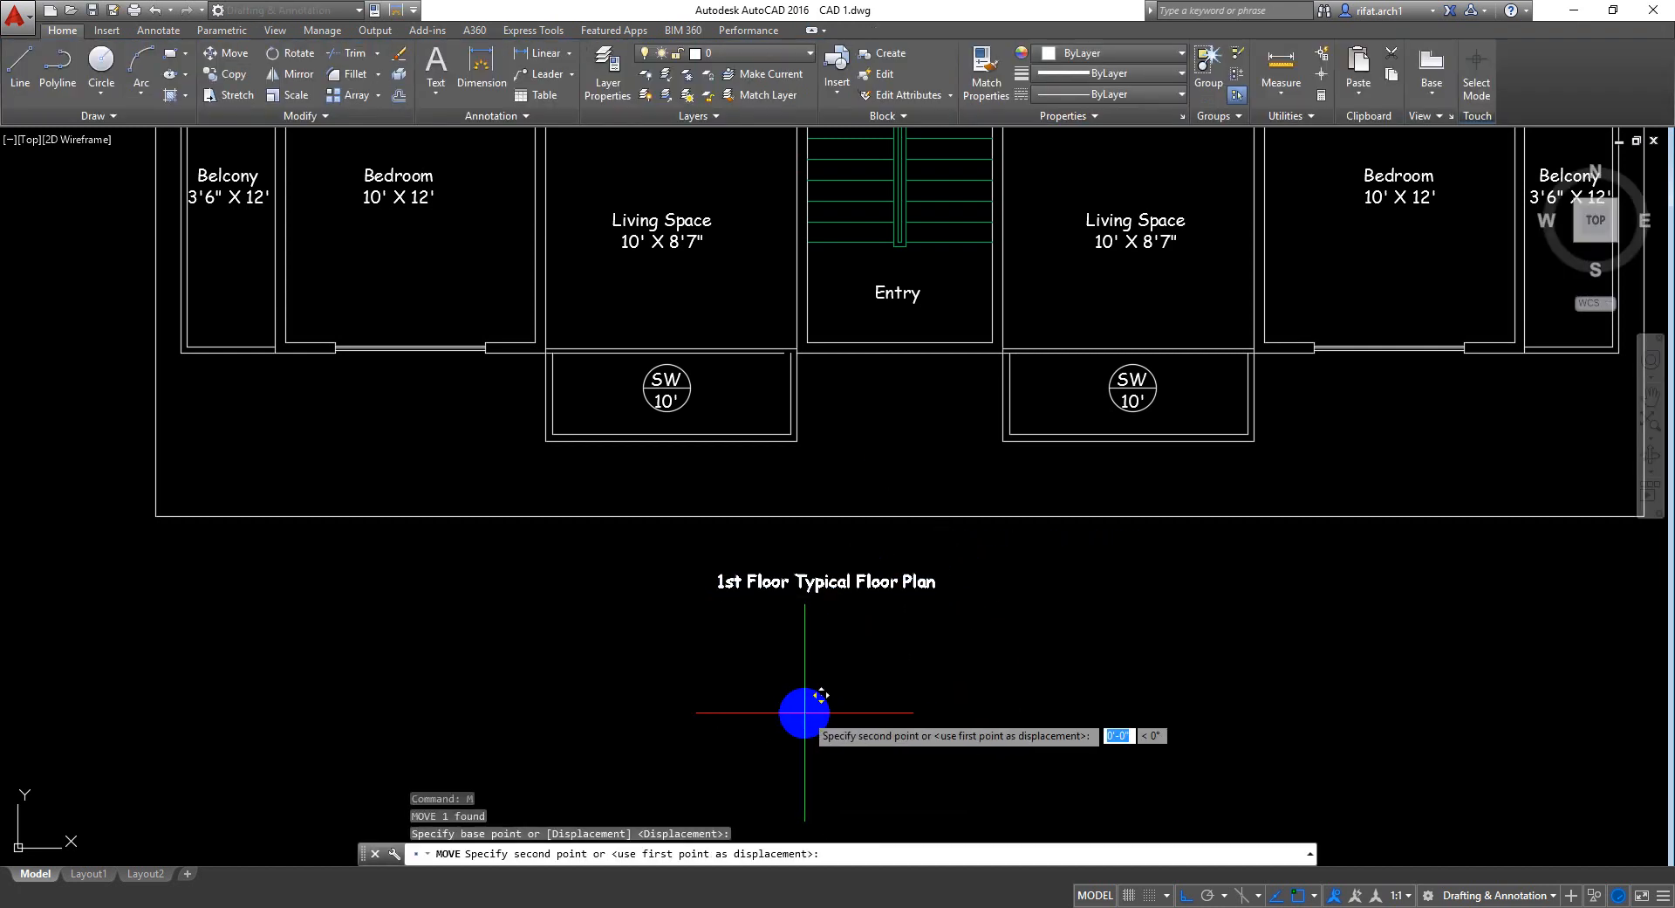
pyautogui.click(870, 713)
pyautogui.click(905, 578)
pyautogui.doubleClick(1001, 584)
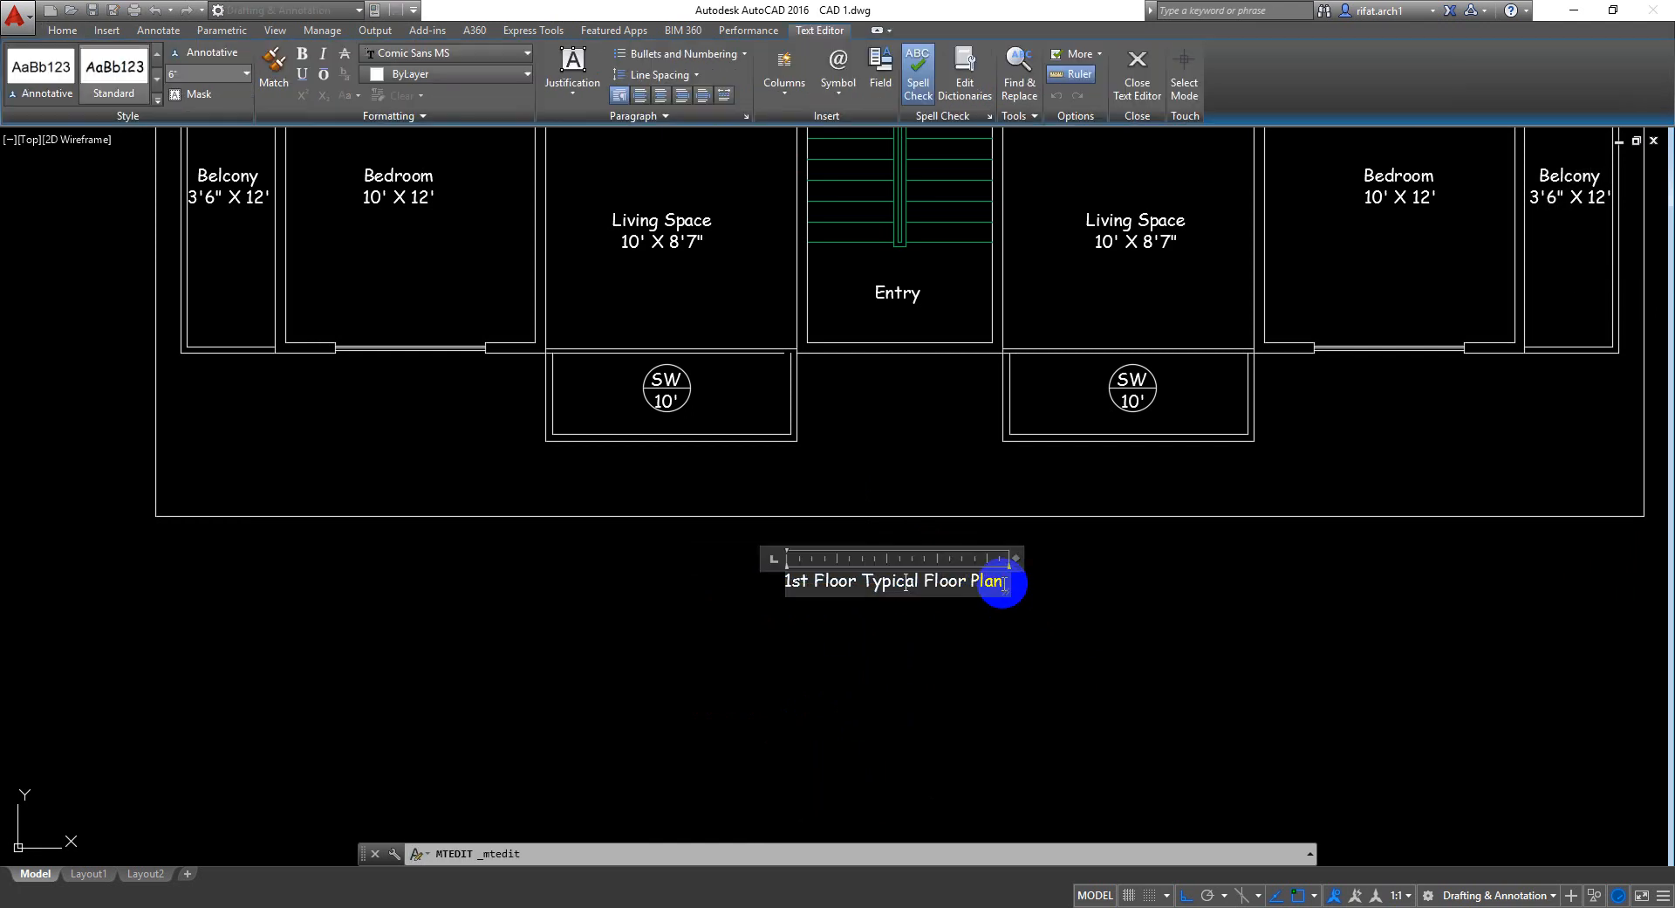
pyautogui.hotkey('ctrl', 'a')
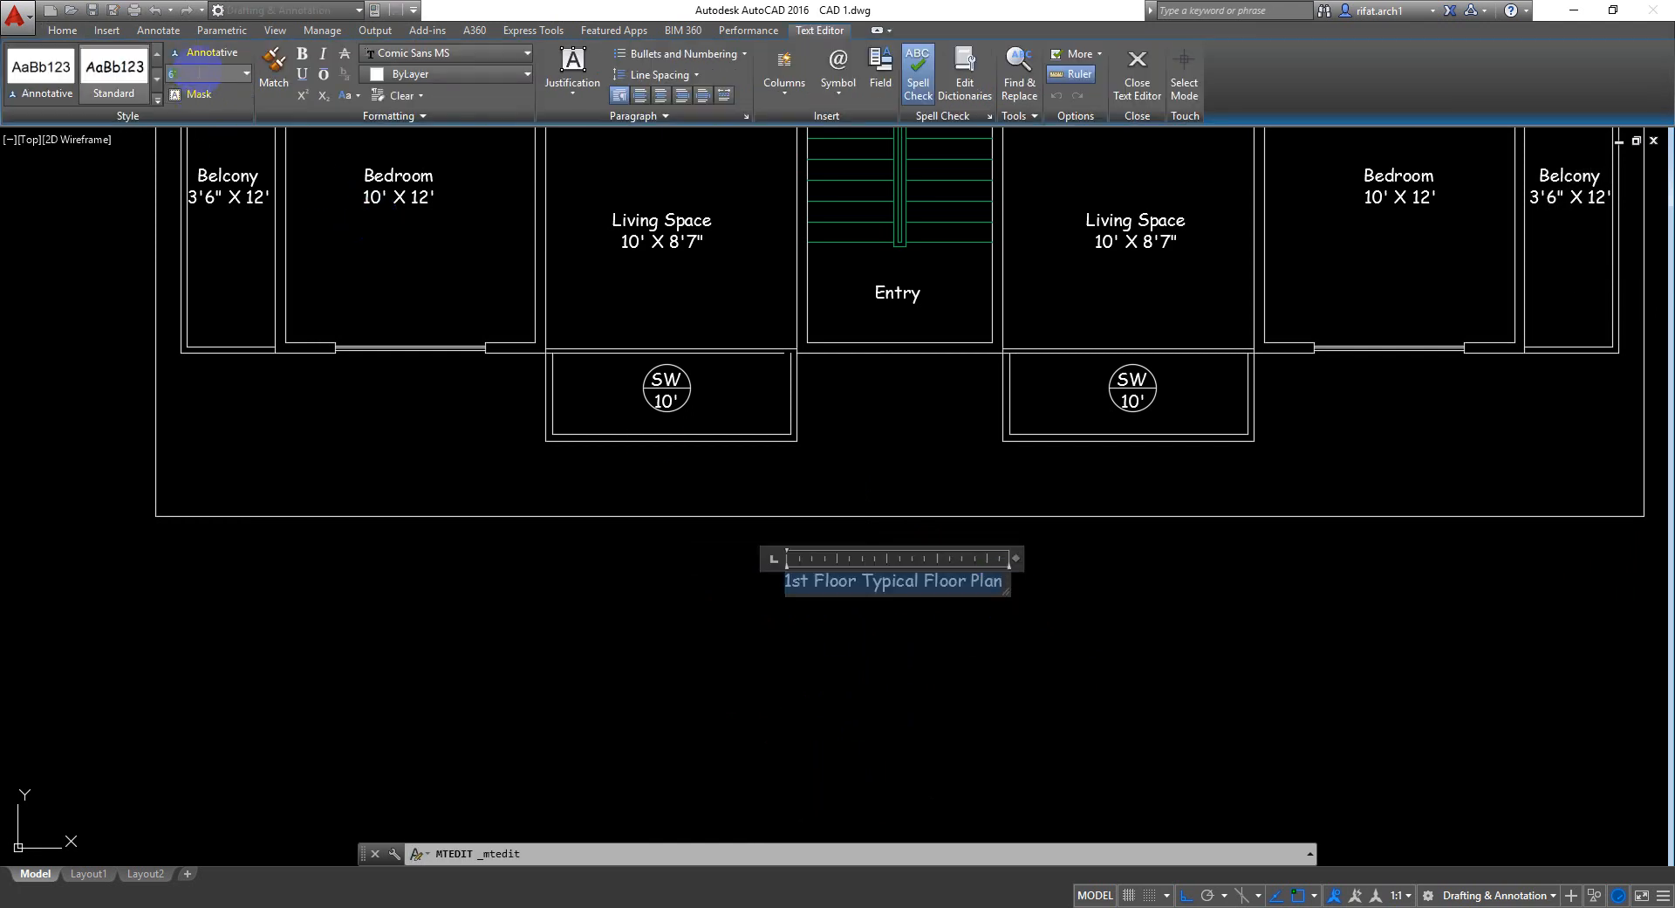
pyautogui.click(515, 662)
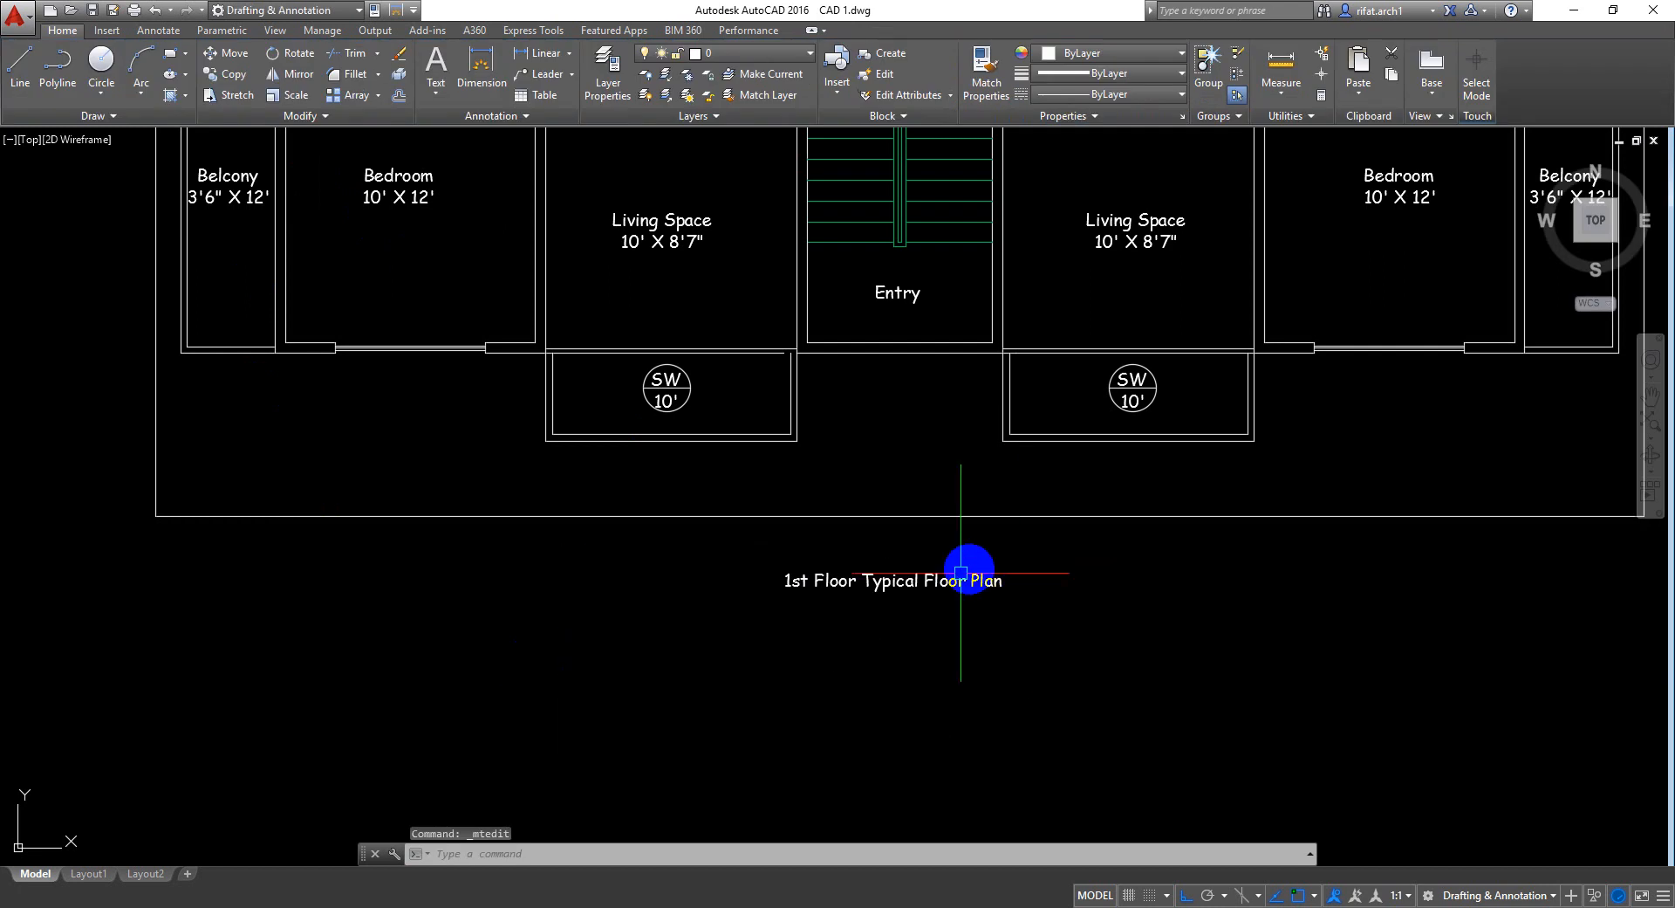
# Set the title's text height to 10" and widen its frame so the title fits on one line
pyautogui.doubleClick(968, 580)
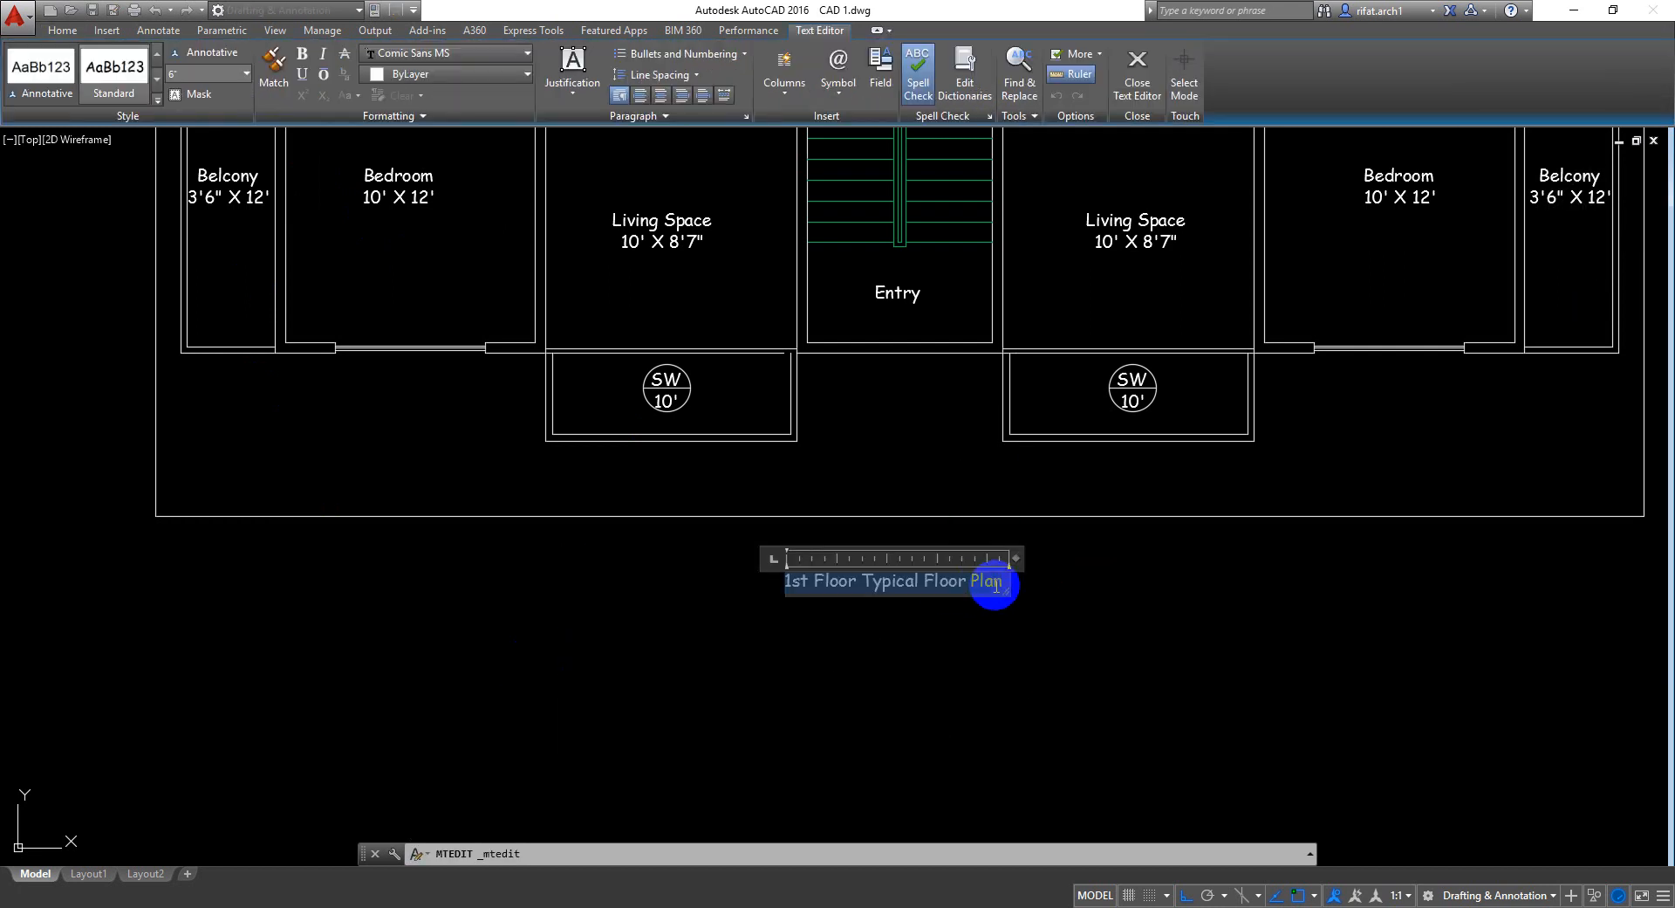
pyautogui.click(190, 71)
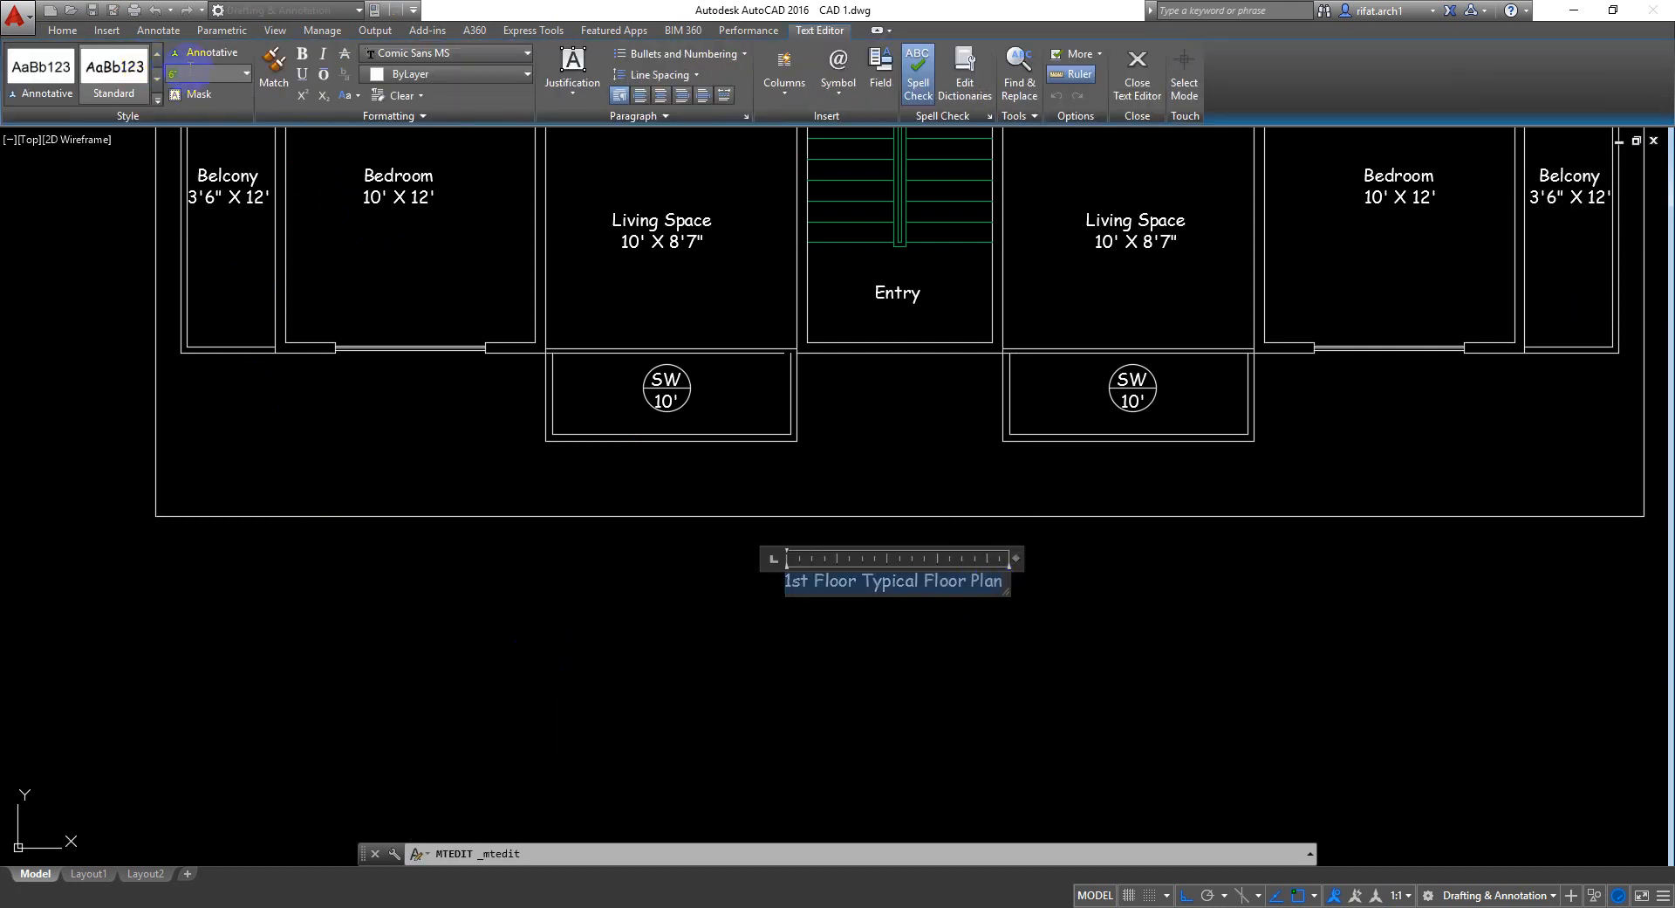
pyautogui.write('10')
pyautogui.press('Return')
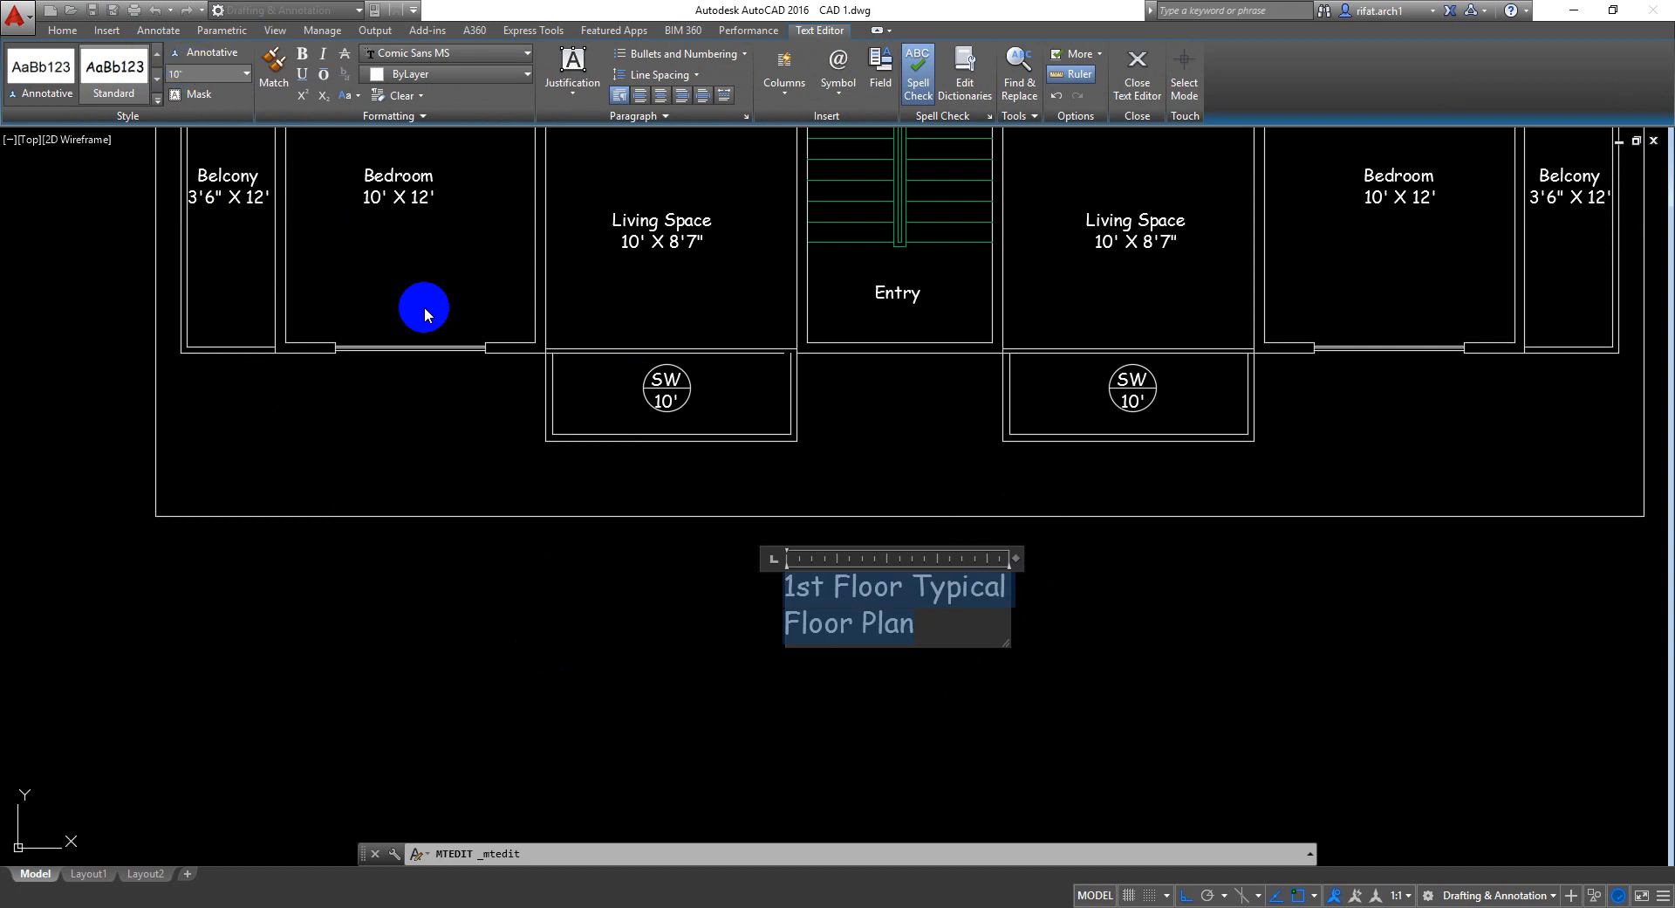
pyautogui.moveTo(1021, 559); pyautogui.dragTo(1158, 564)
pyautogui.click(1233, 598)
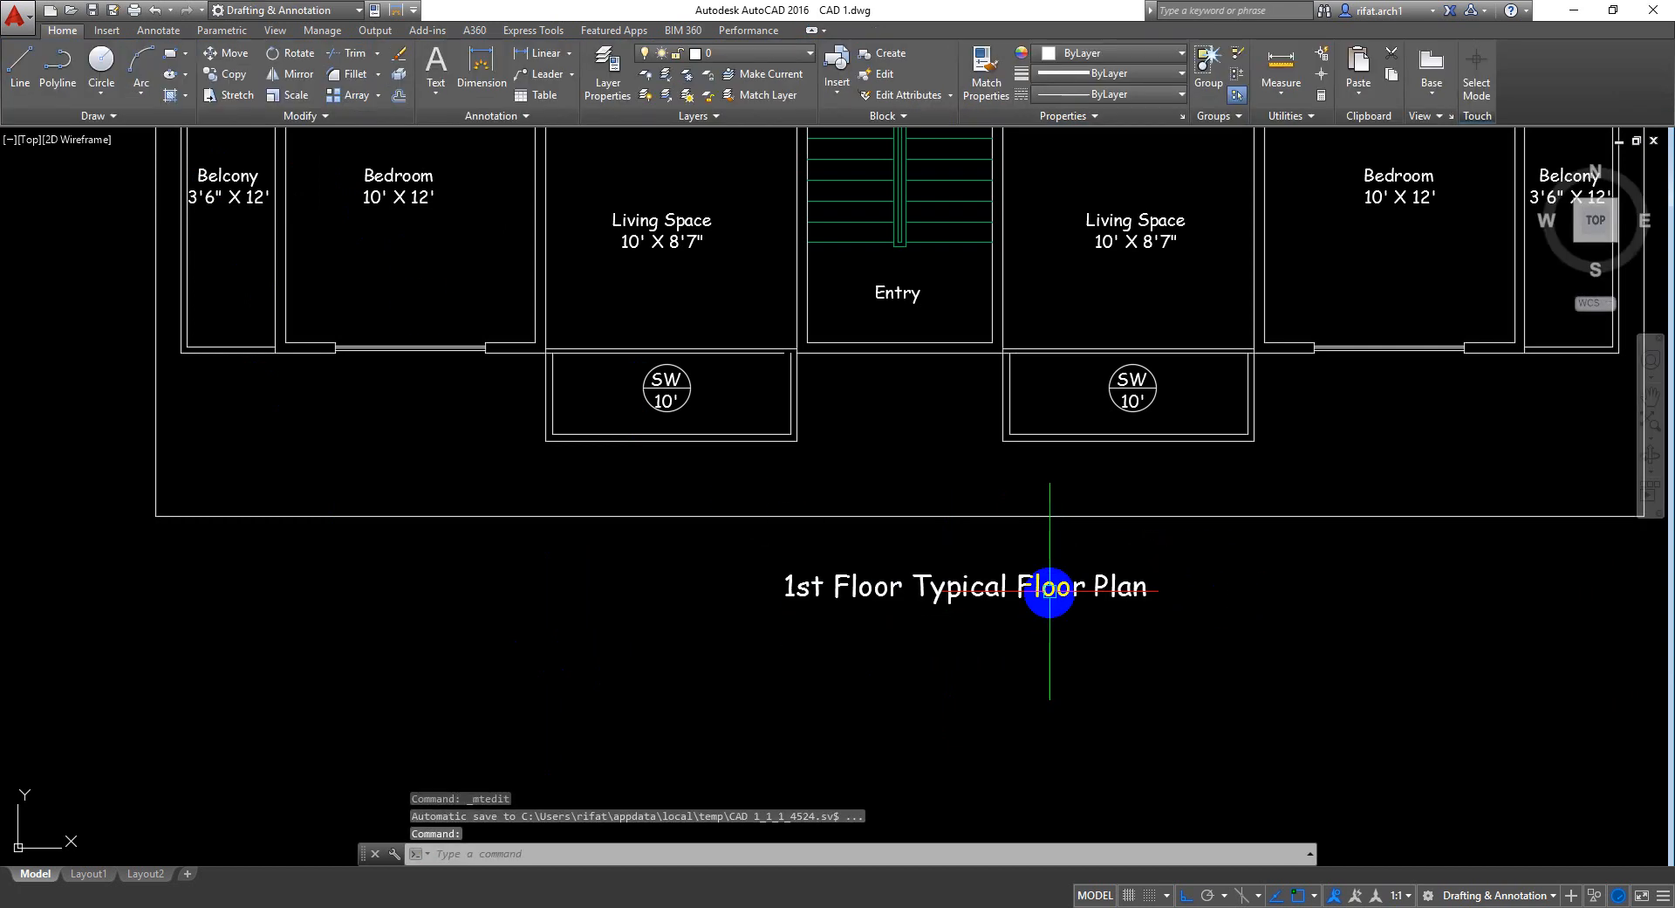
# Move the enlarged title horizontally left to centre it beneath the plan, and save the drawing
pyautogui.click(1055, 591)
pyautogui.write('m')
pyautogui.press('Return')
pyautogui.click(1237, 663)
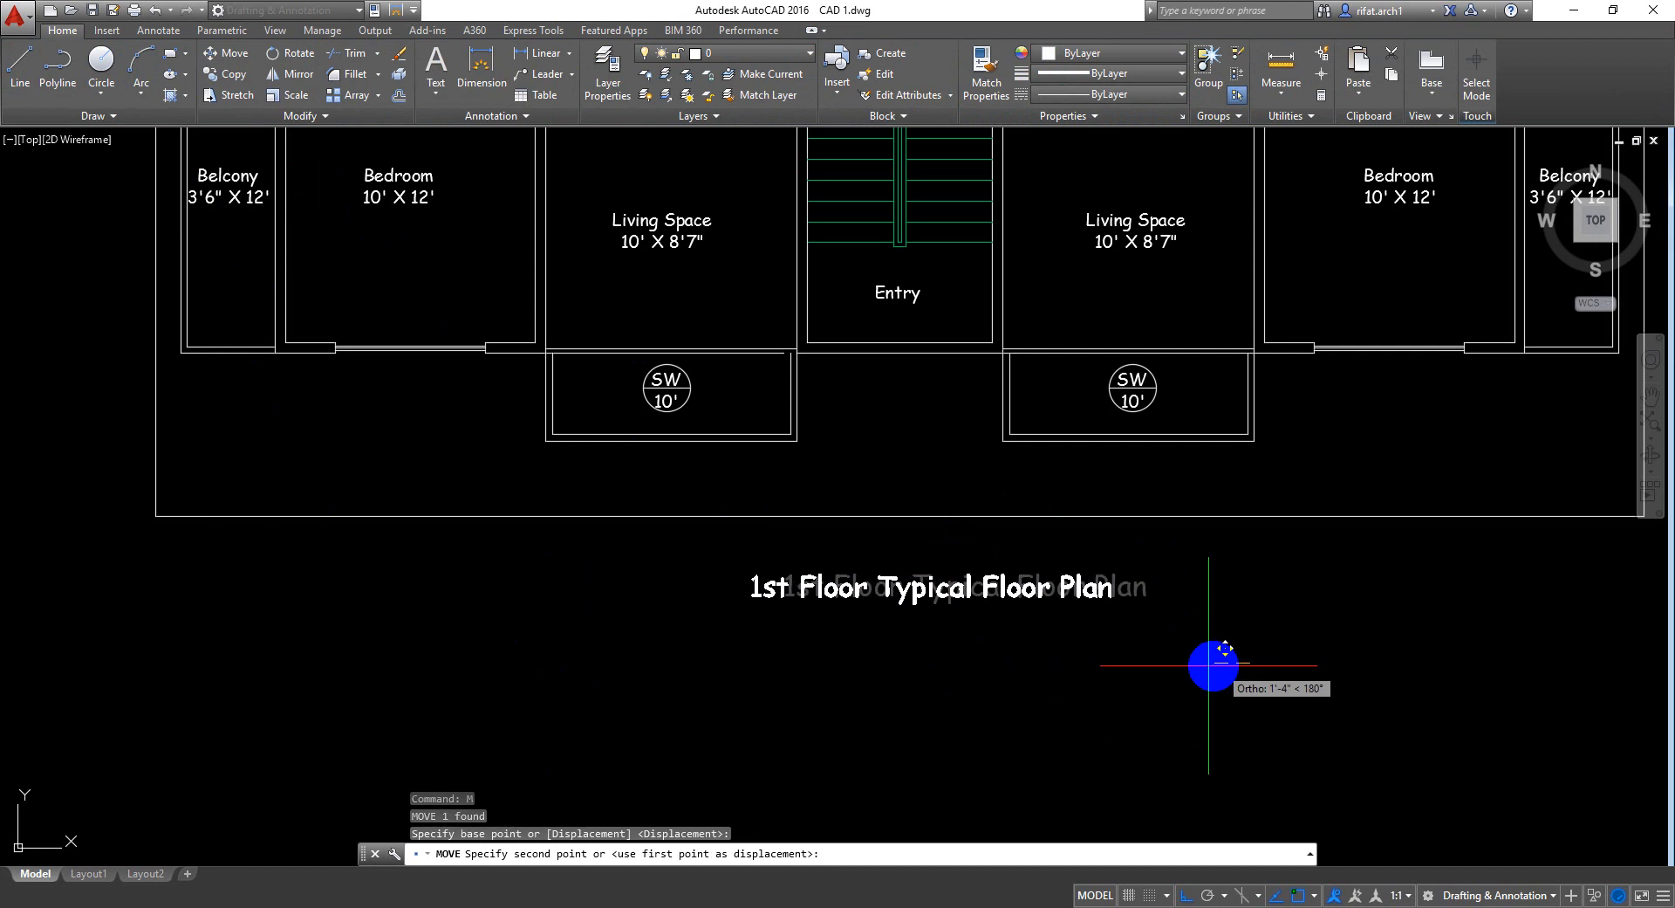
pyautogui.click(1187, 669)
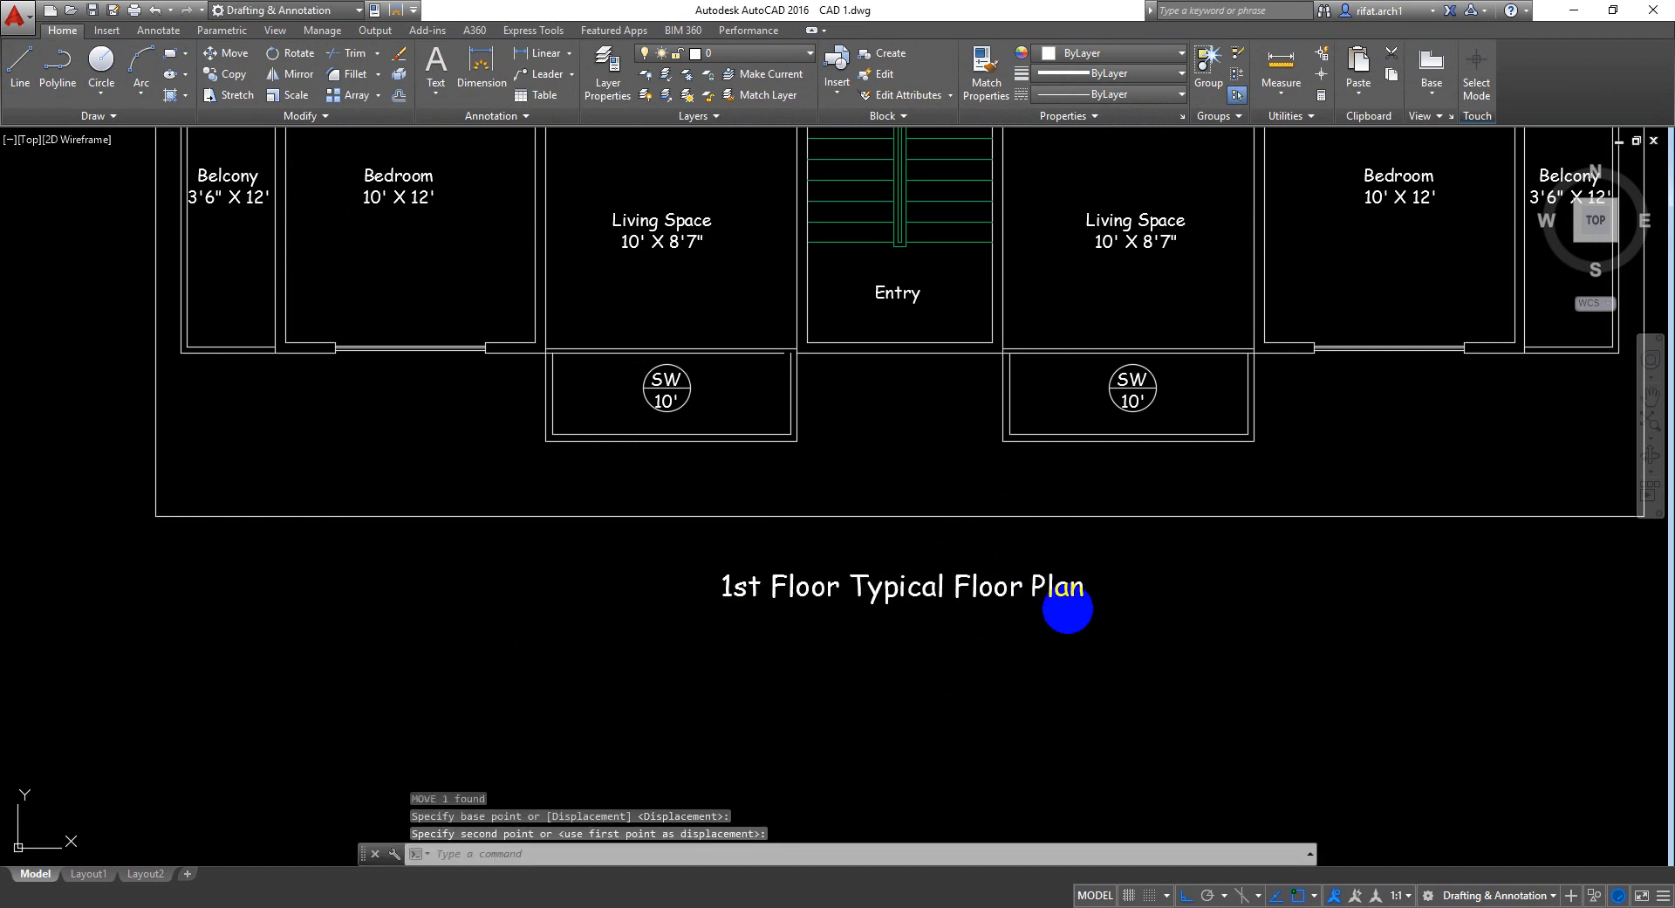
pyautogui.scroll(-4, 1043, 605)
pyautogui.scroll(2, 922, 454)
pyautogui.hotkey('ctrl', 's')
pyautogui.moveTo(1014, 469)
pyautogui.mouseDown(button='middle')
pyautogui.moveTo(998, 448)
pyautogui.moveTo(952, 445)
pyautogui.mouseUp(button='middle')
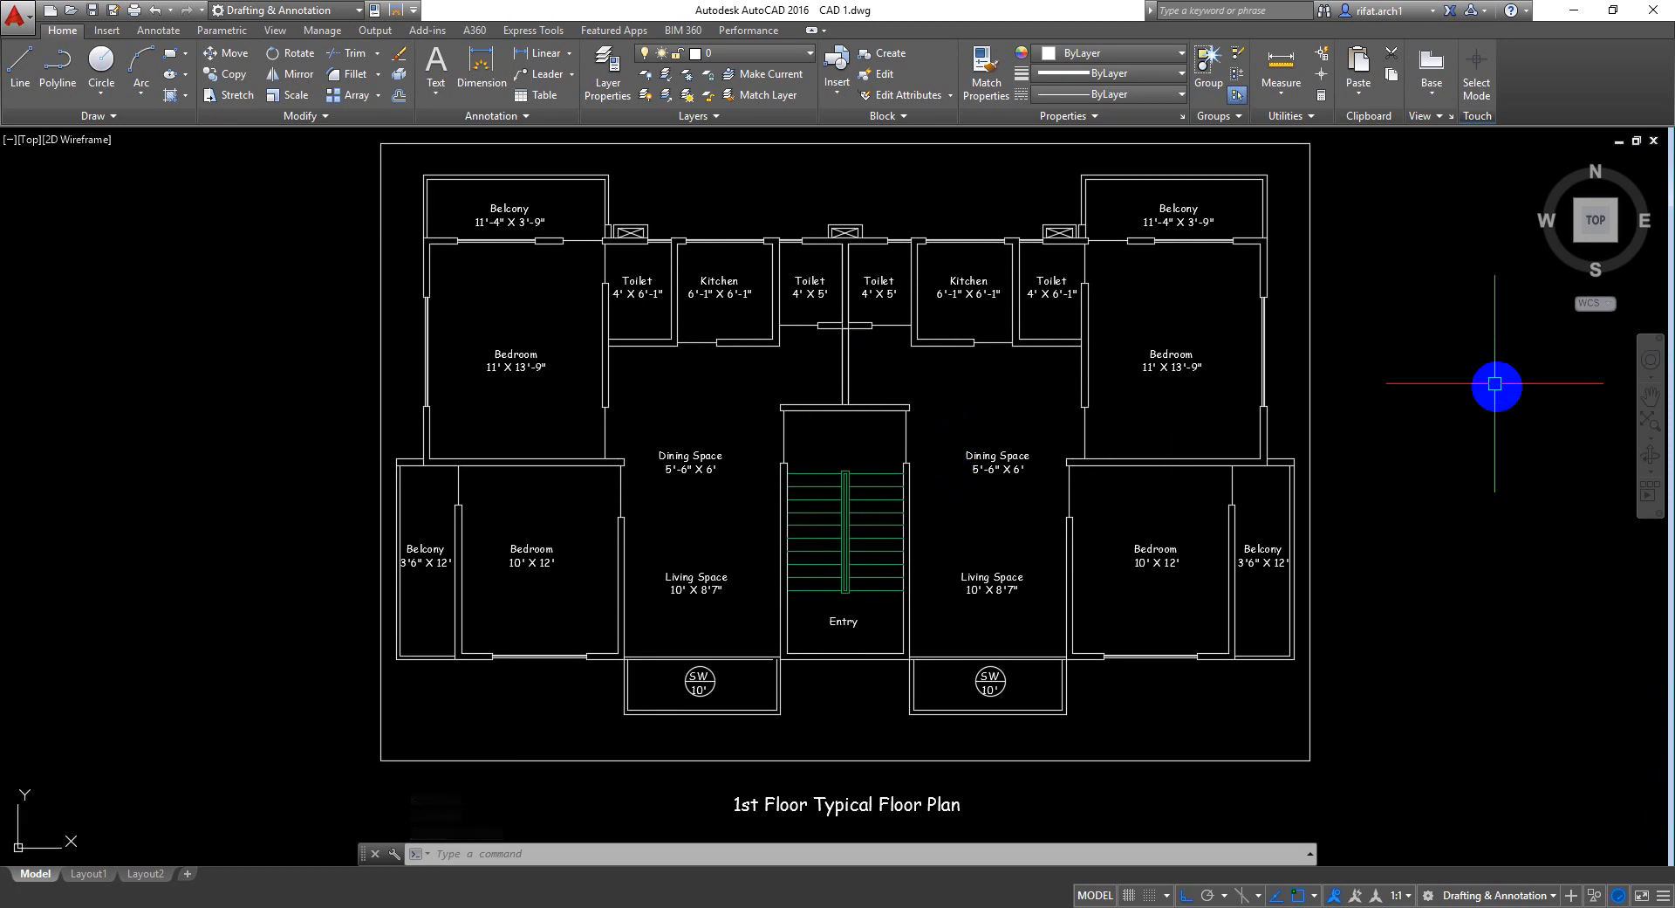
# Clear any open selection window and save the drawing again with the whole titled plan in view
pyautogui.click(1474, 342)
pyautogui.press('Escape')
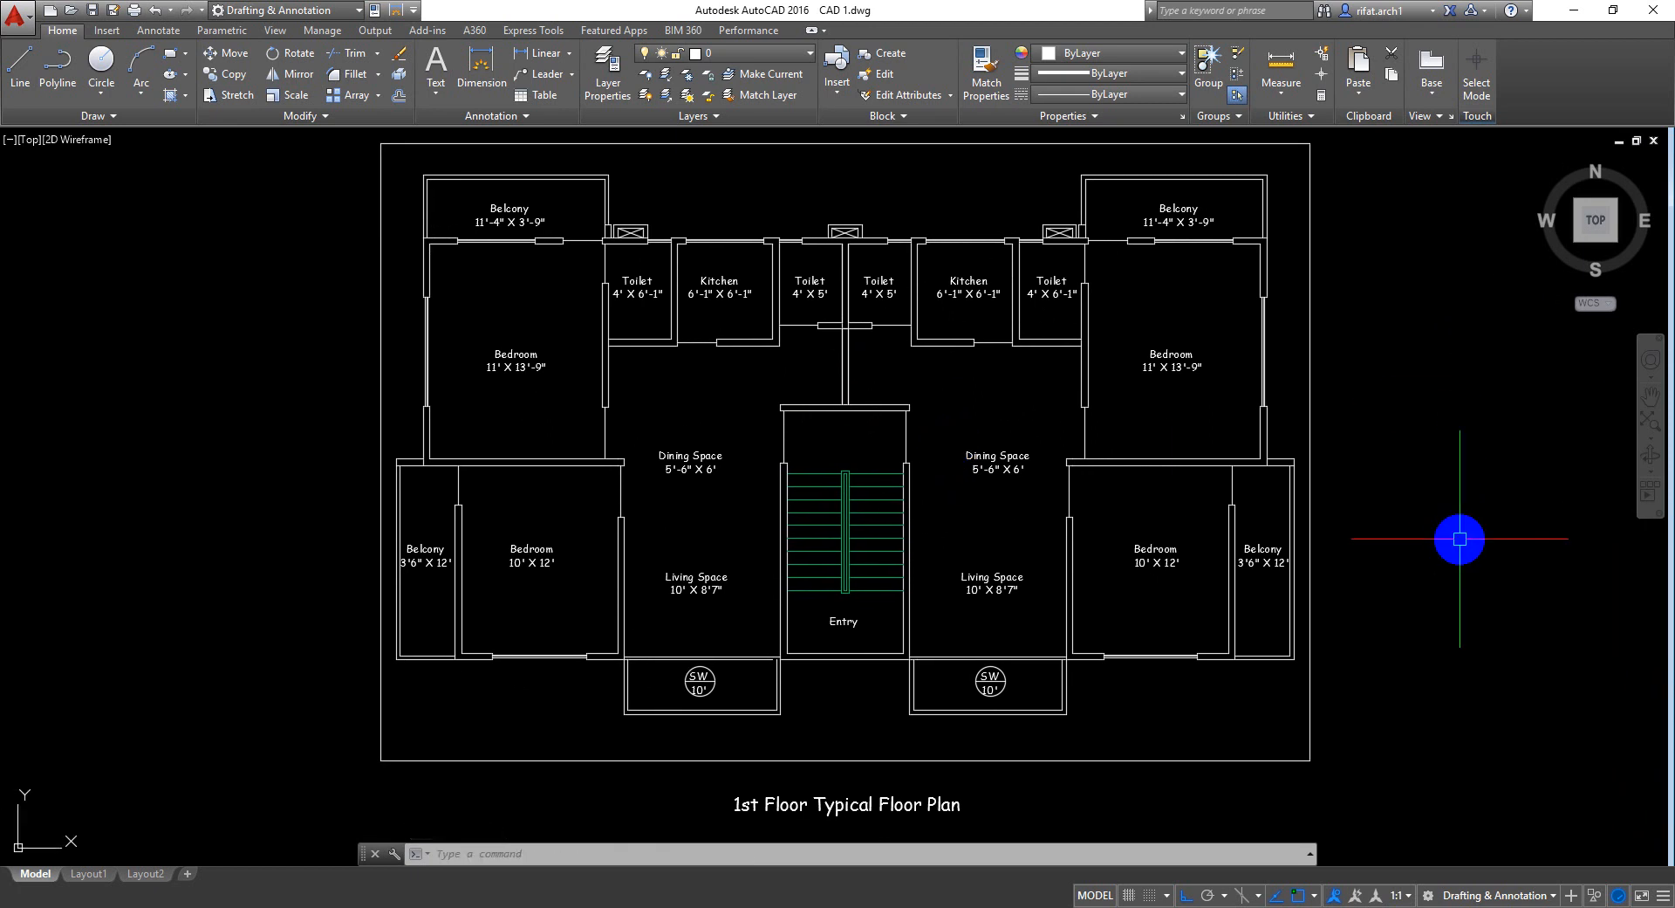
pyautogui.hotkey('ctrl', 's')
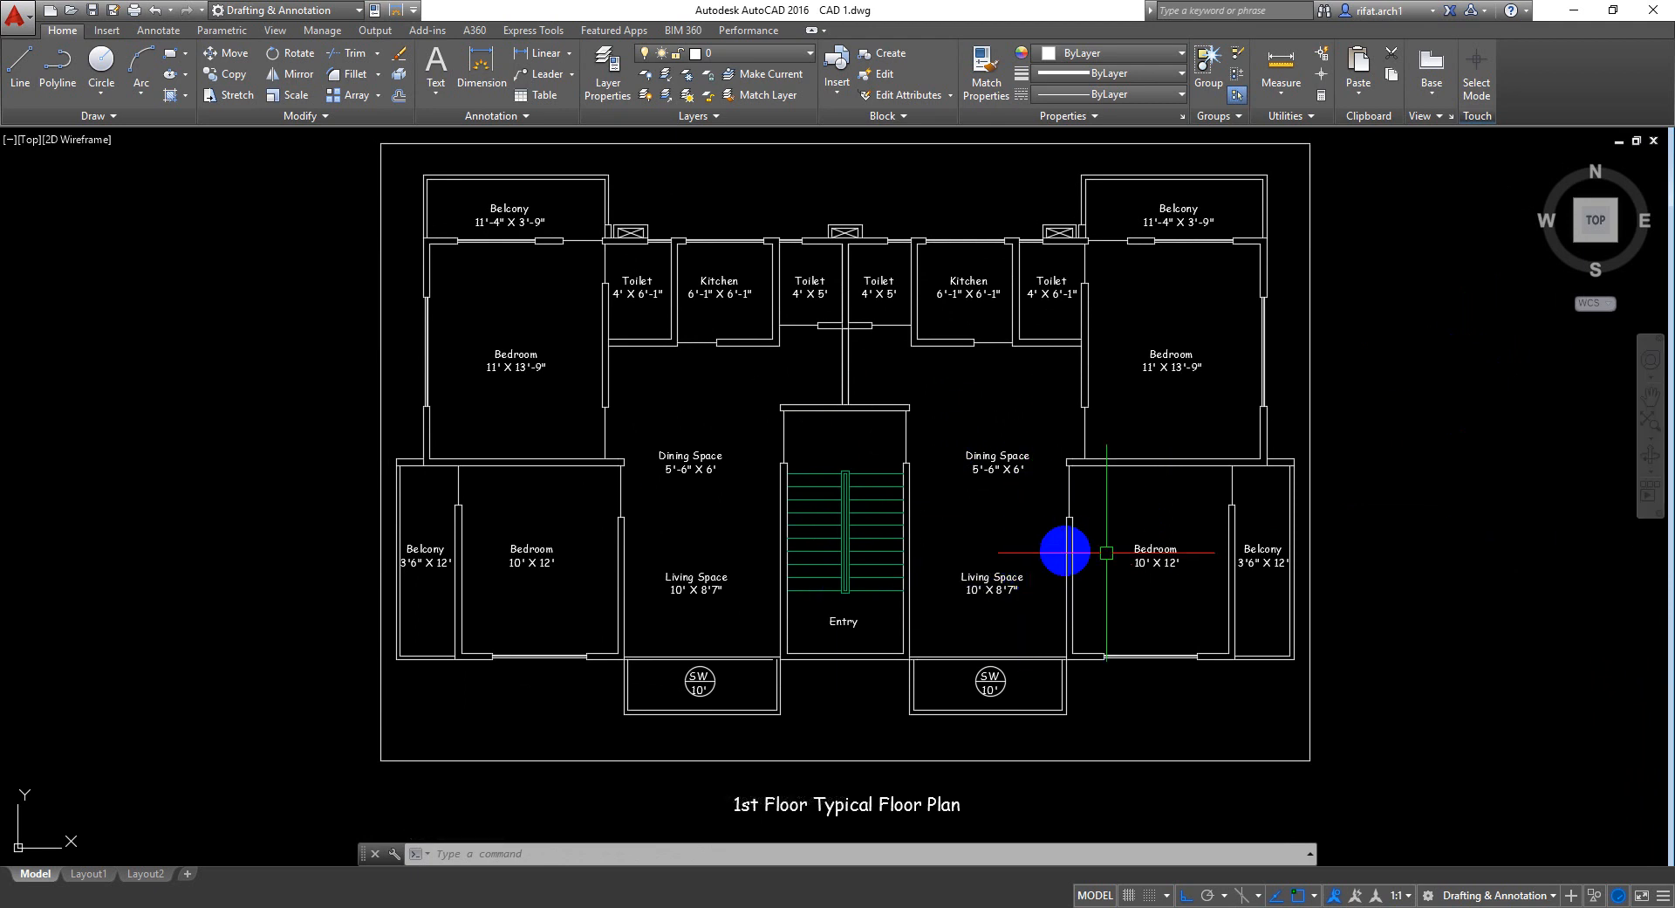
pyautogui.moveTo(1269, 374); pyautogui.dragTo(1269, 379, button='middle')
pyautogui.click(1411, 537)
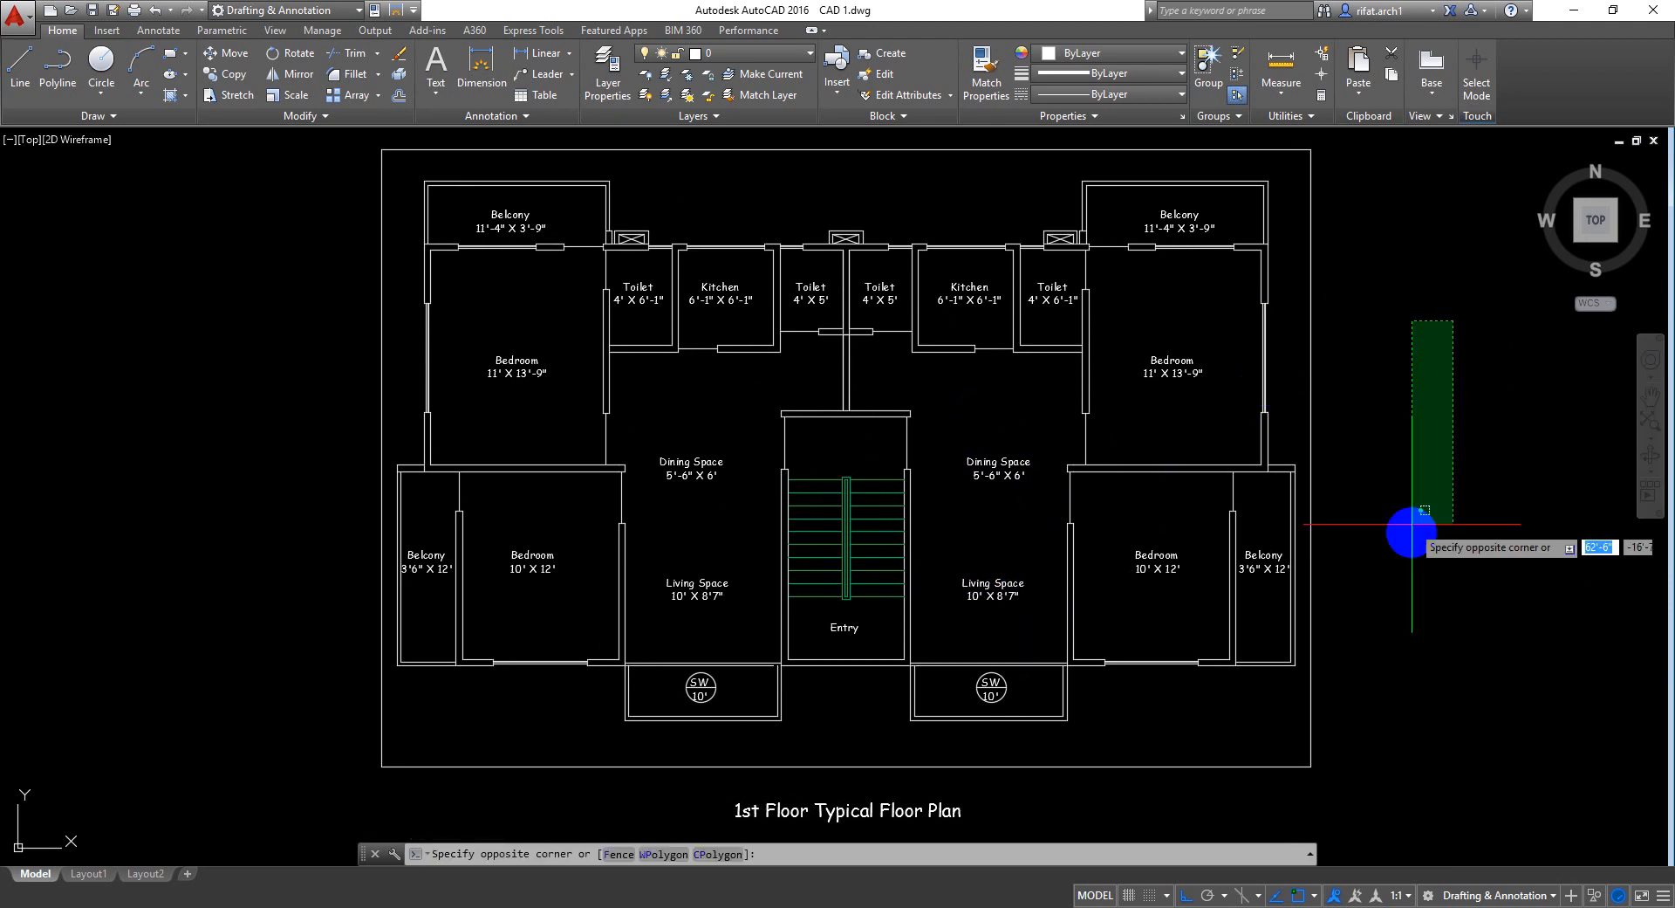
pyautogui.hotkey('ctrl', 's')
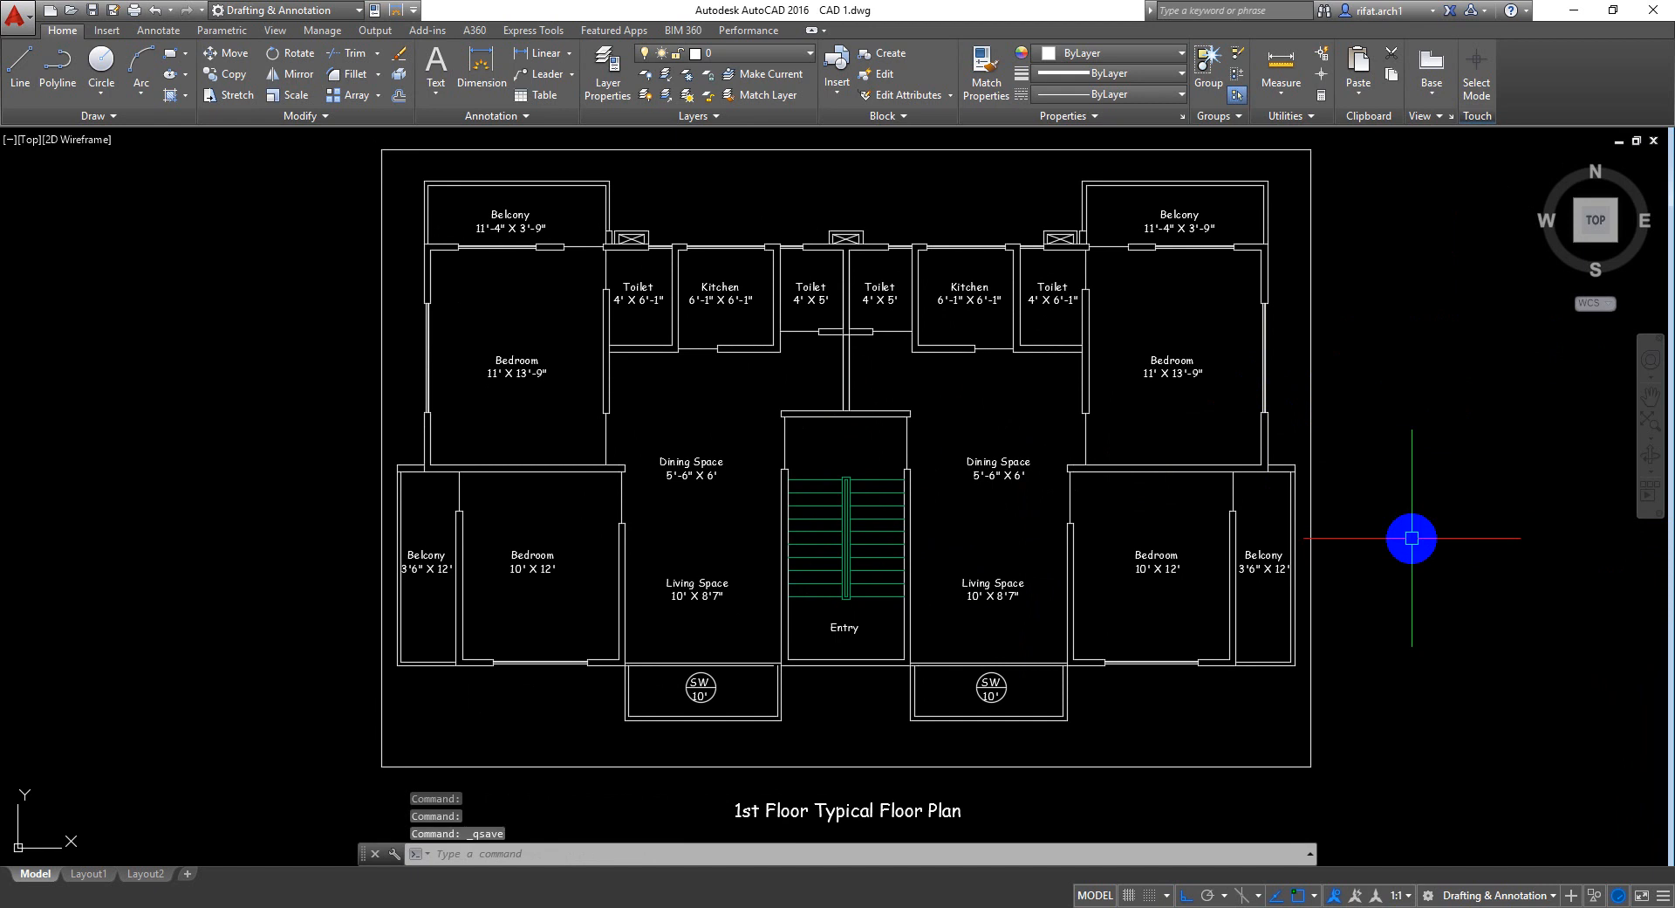
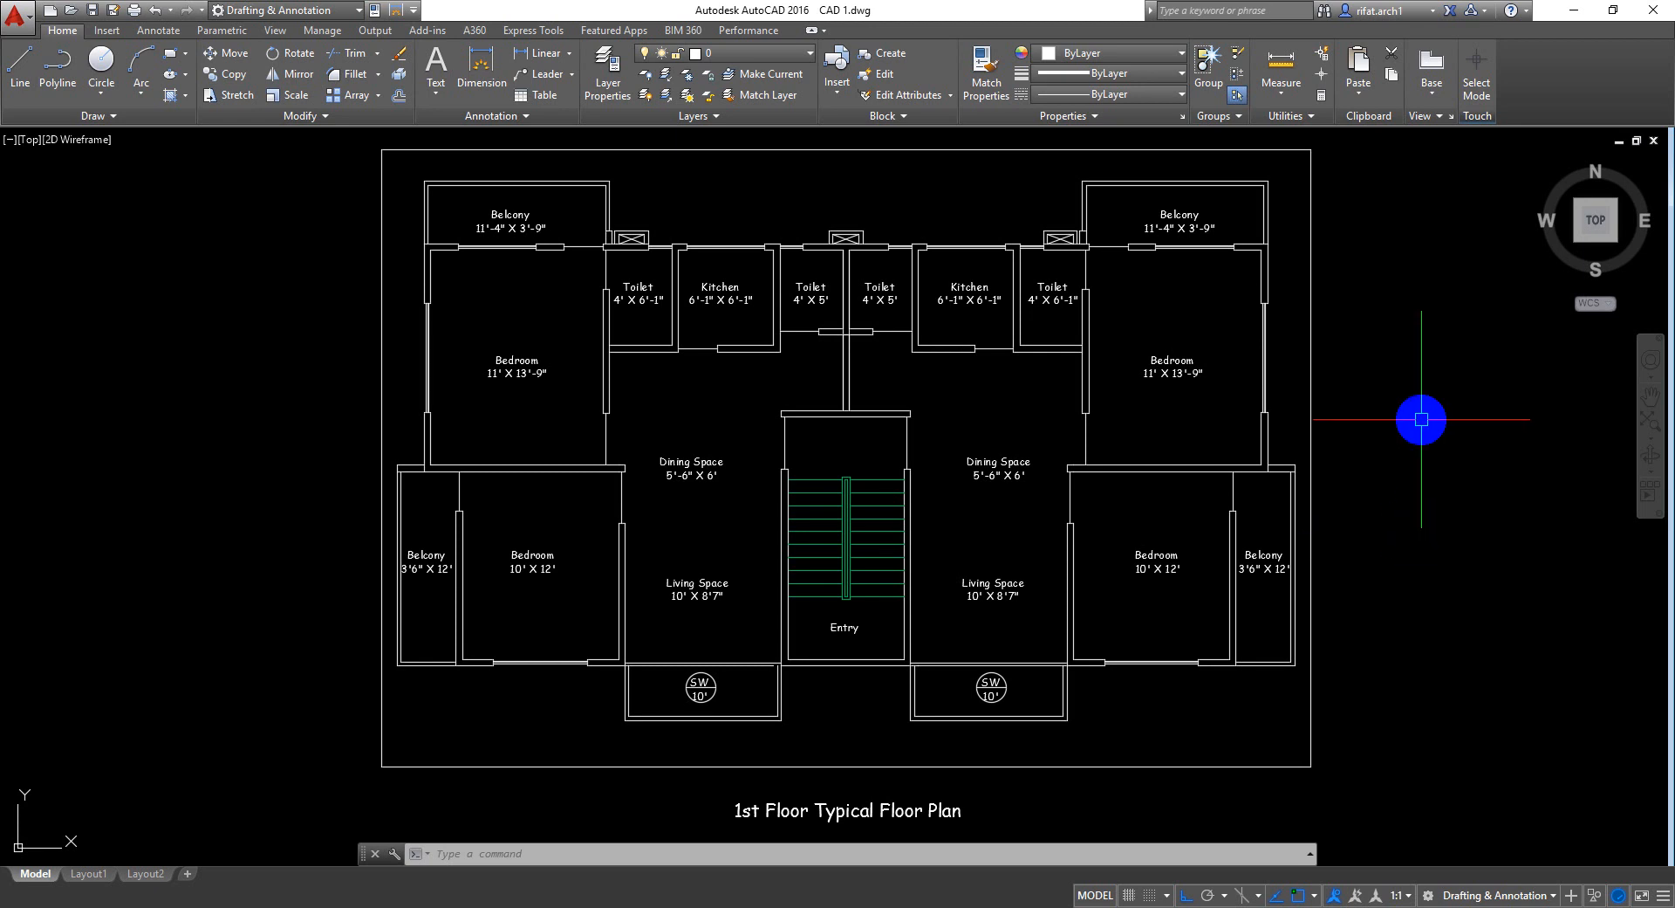
pyautogui.moveTo(1414, 420); pyautogui.dragTo(1417, 426, button='middle')
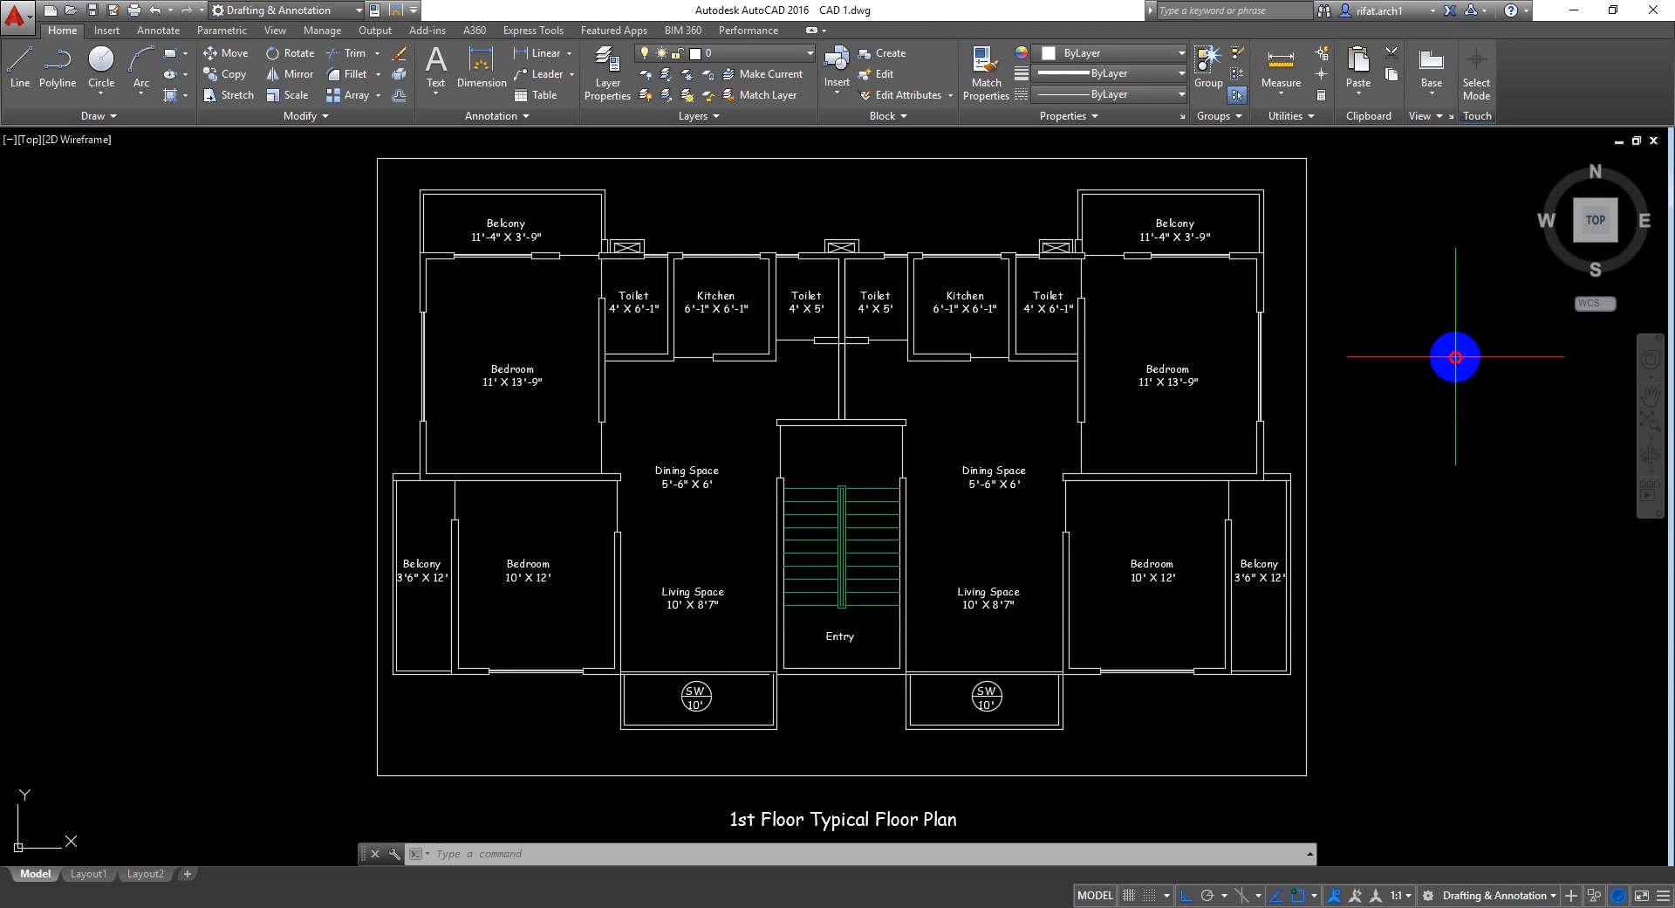
pyautogui.click(1421, 535)
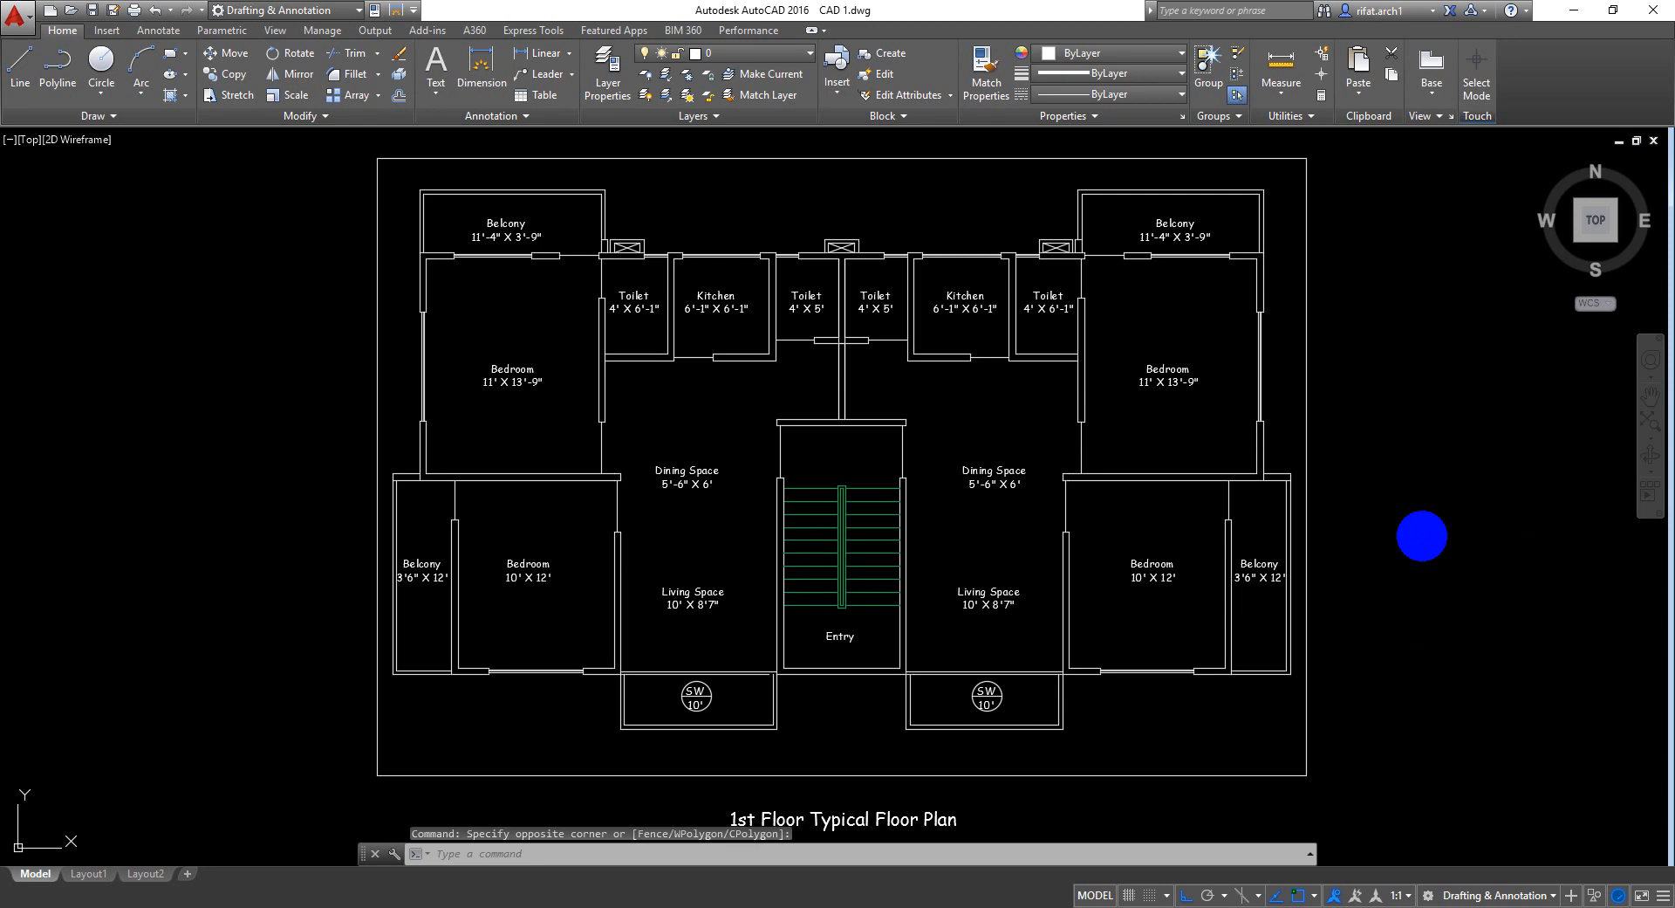
pyautogui.hotkey('ctrl', 's')
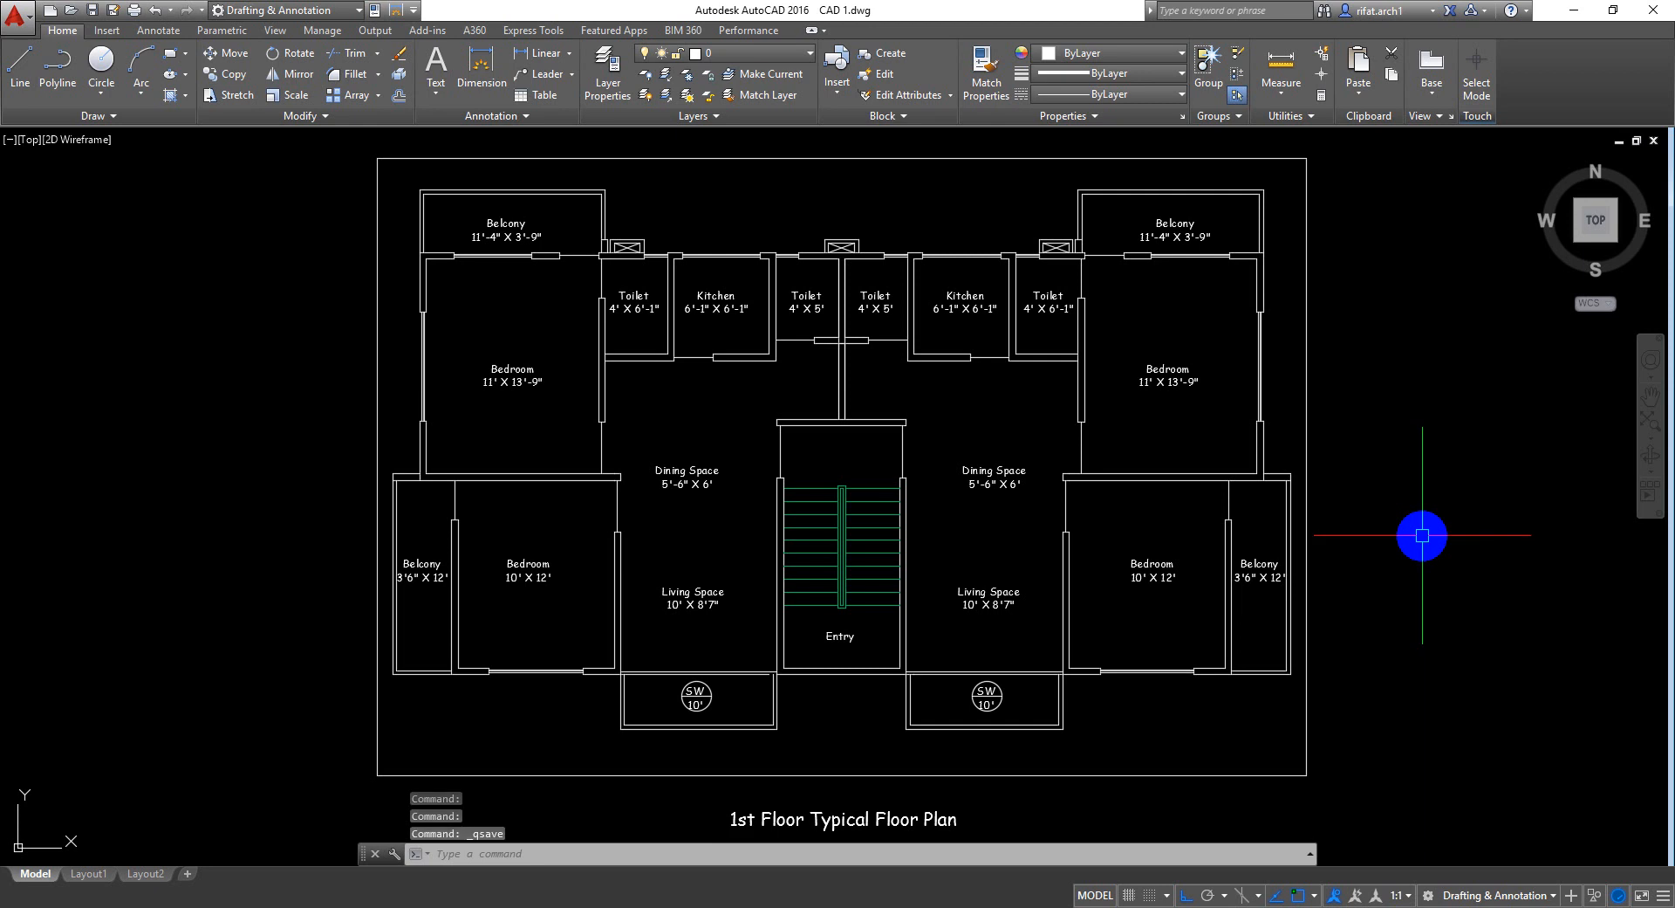